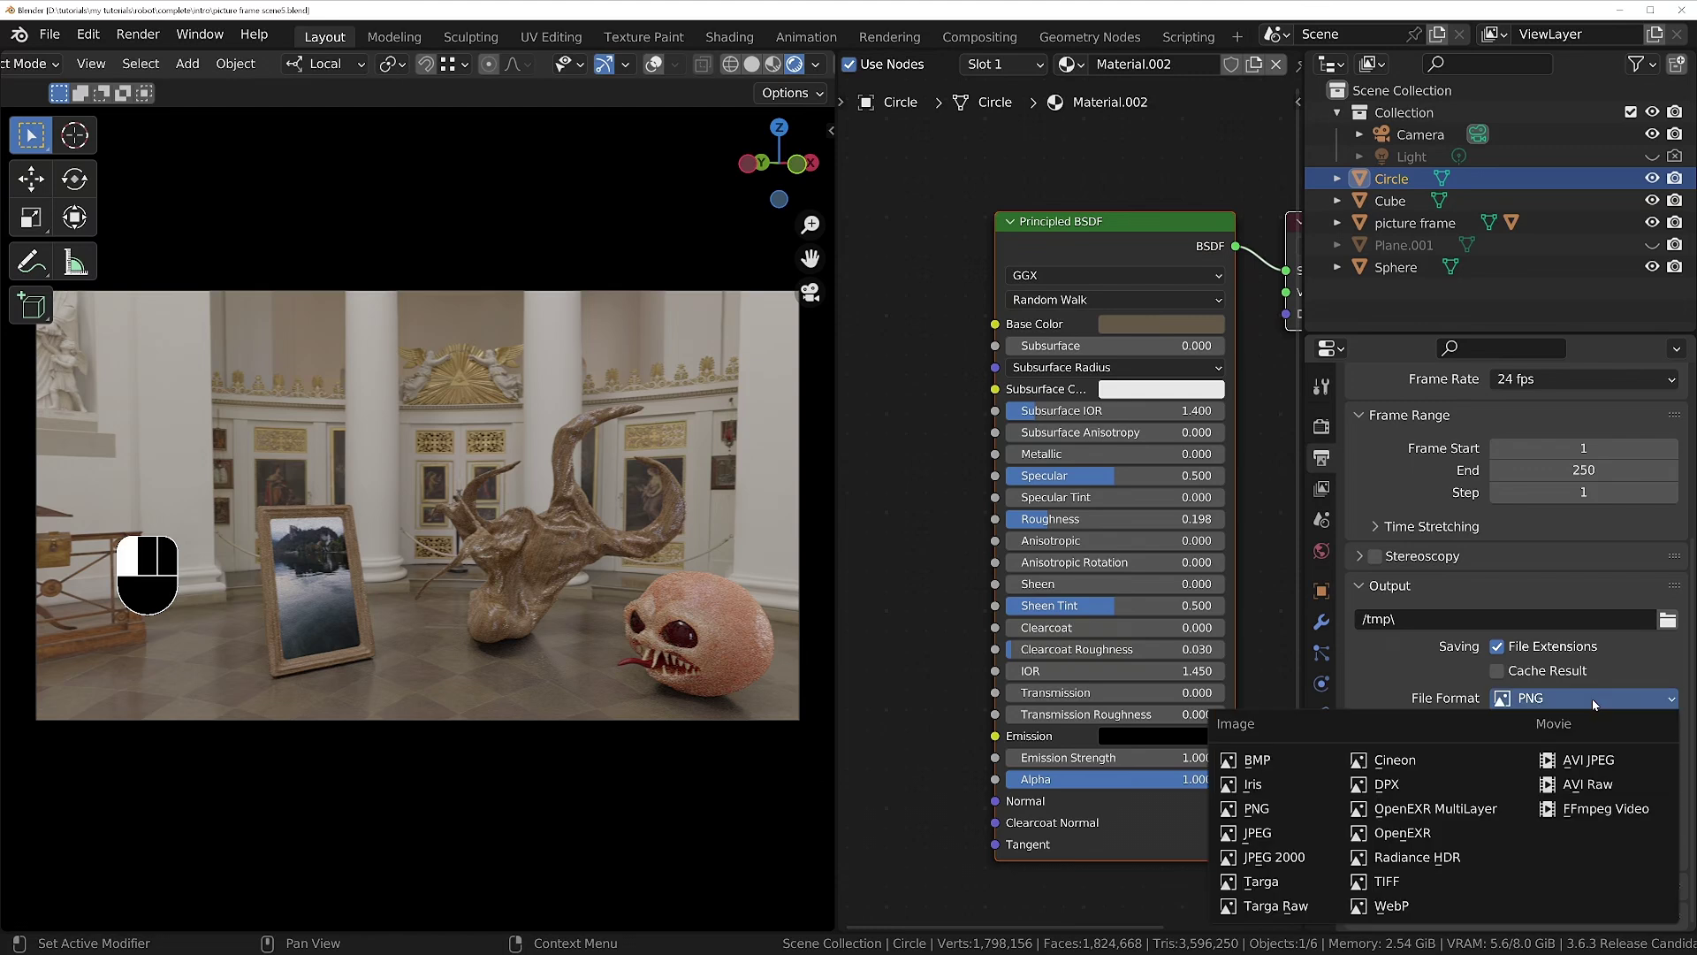
Review the output file formats, keep PNG, and set the output colour mode to RGB.
{"action": "left_click", "coordinate": [1593, 699]}
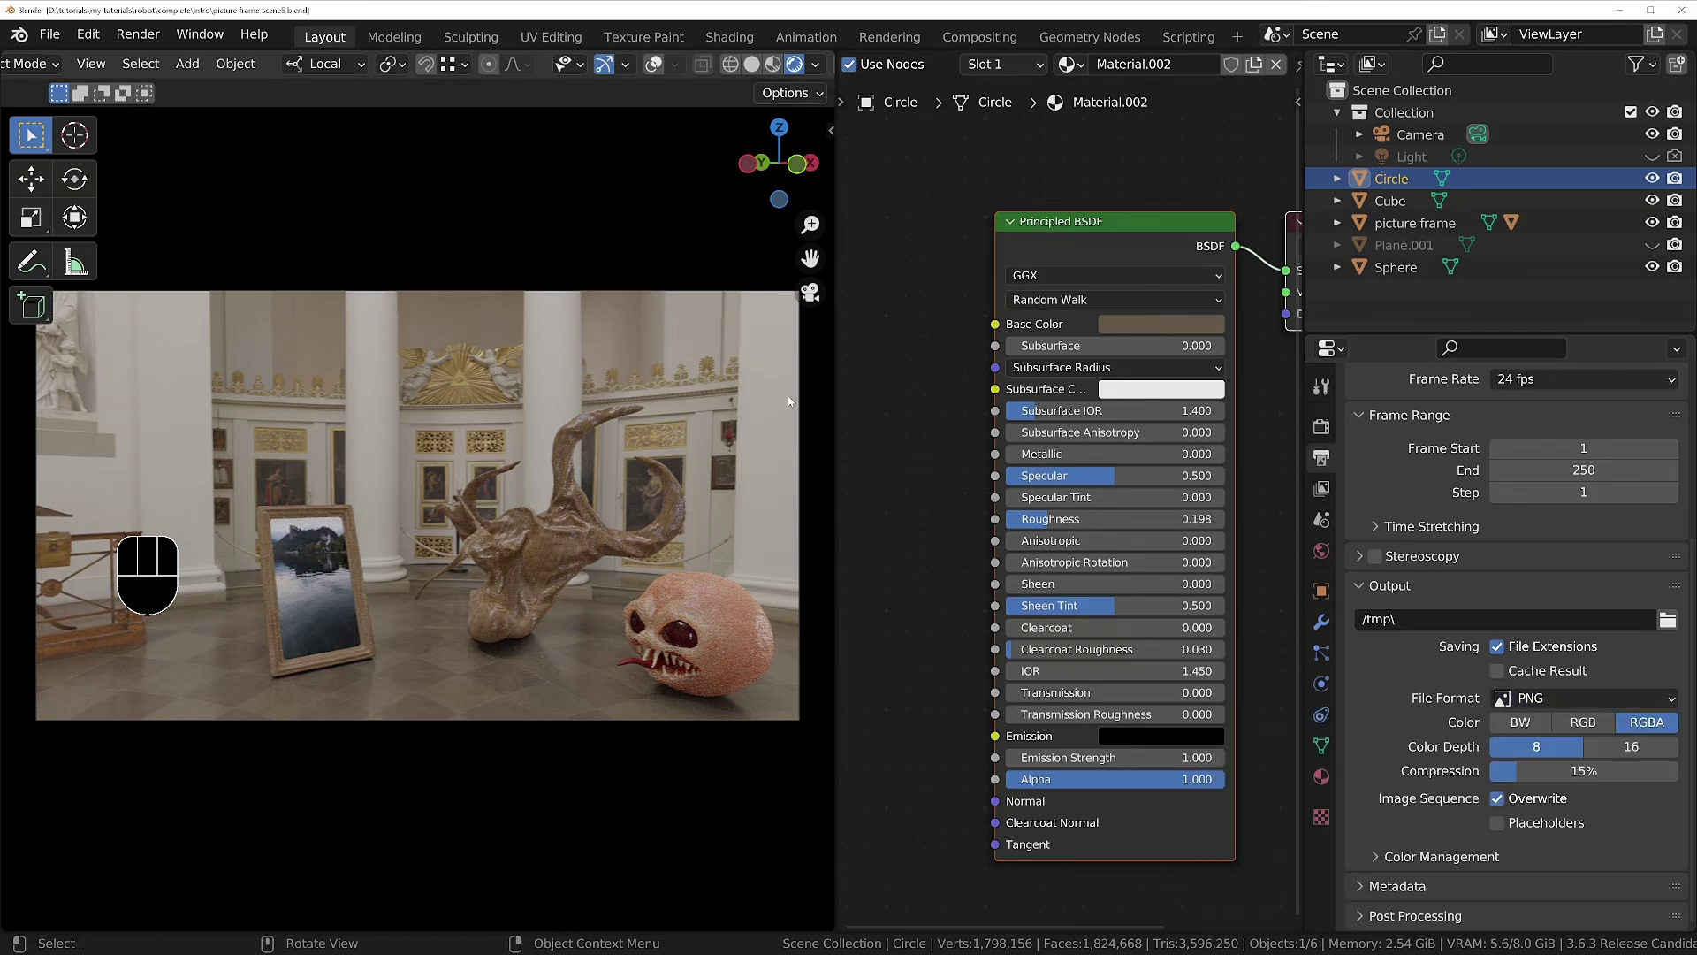
{"action": "scroll", "coordinate": [1562, 721], "scroll_direction": "up", "scroll_amount": 1}
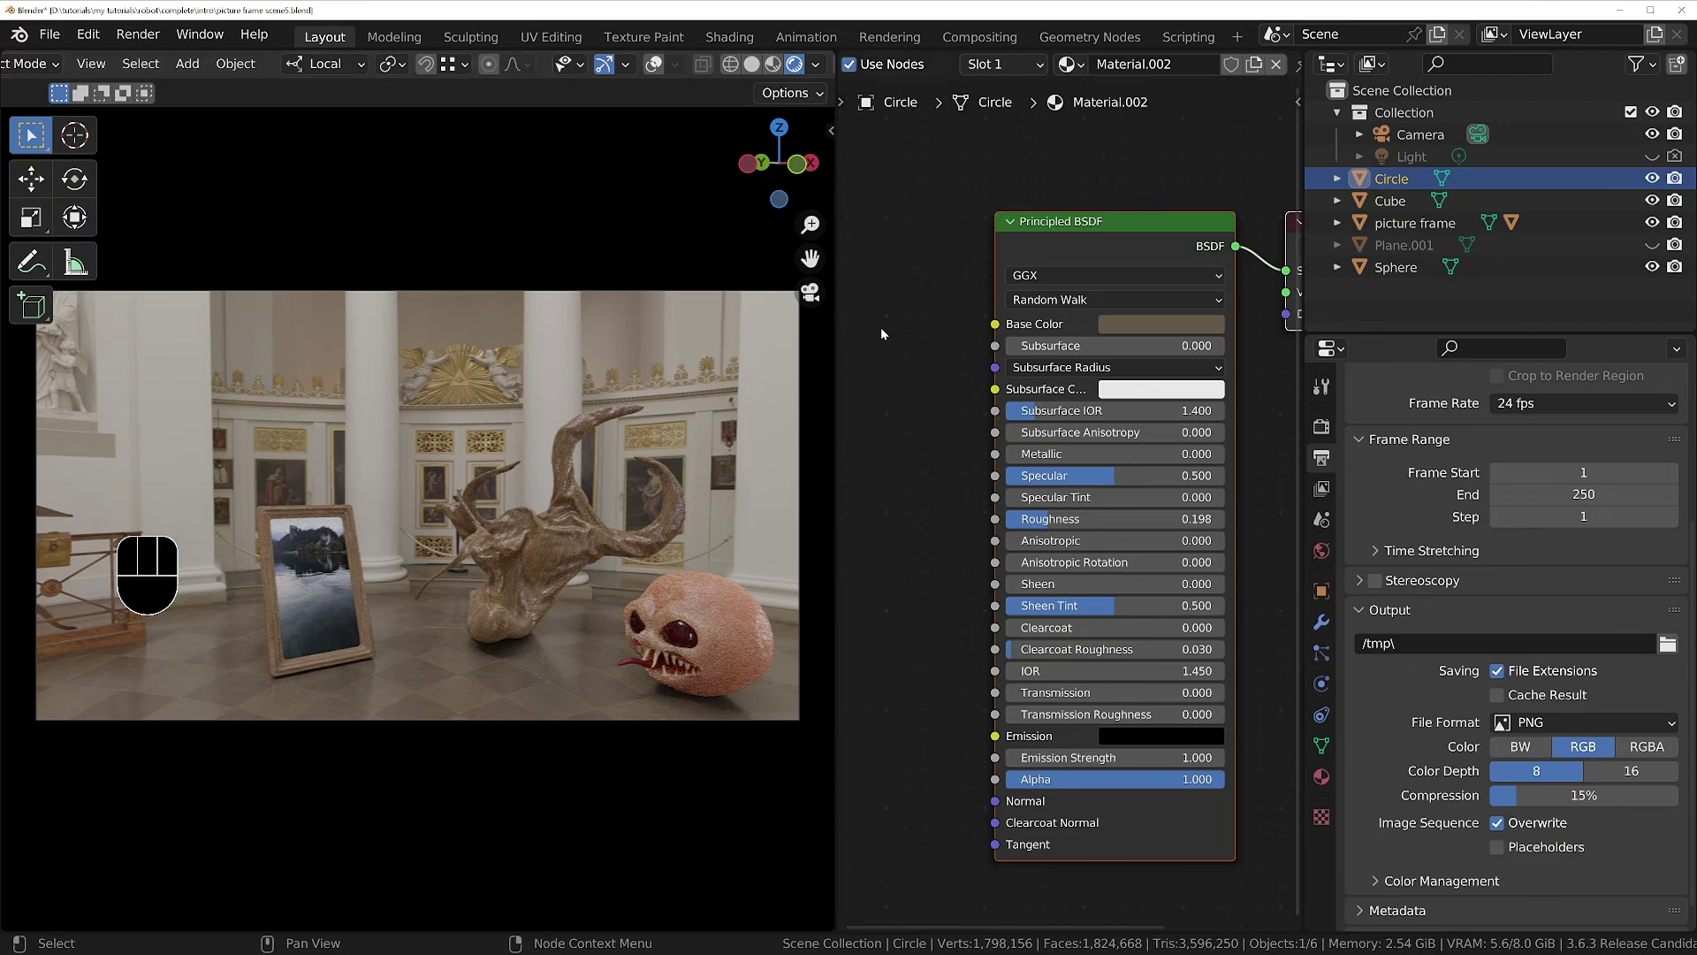
Enable compositing nodes for the scene and spread the Render Layers and Composite nodes apart.
{"action": "left_click", "coordinate": [979, 37]}
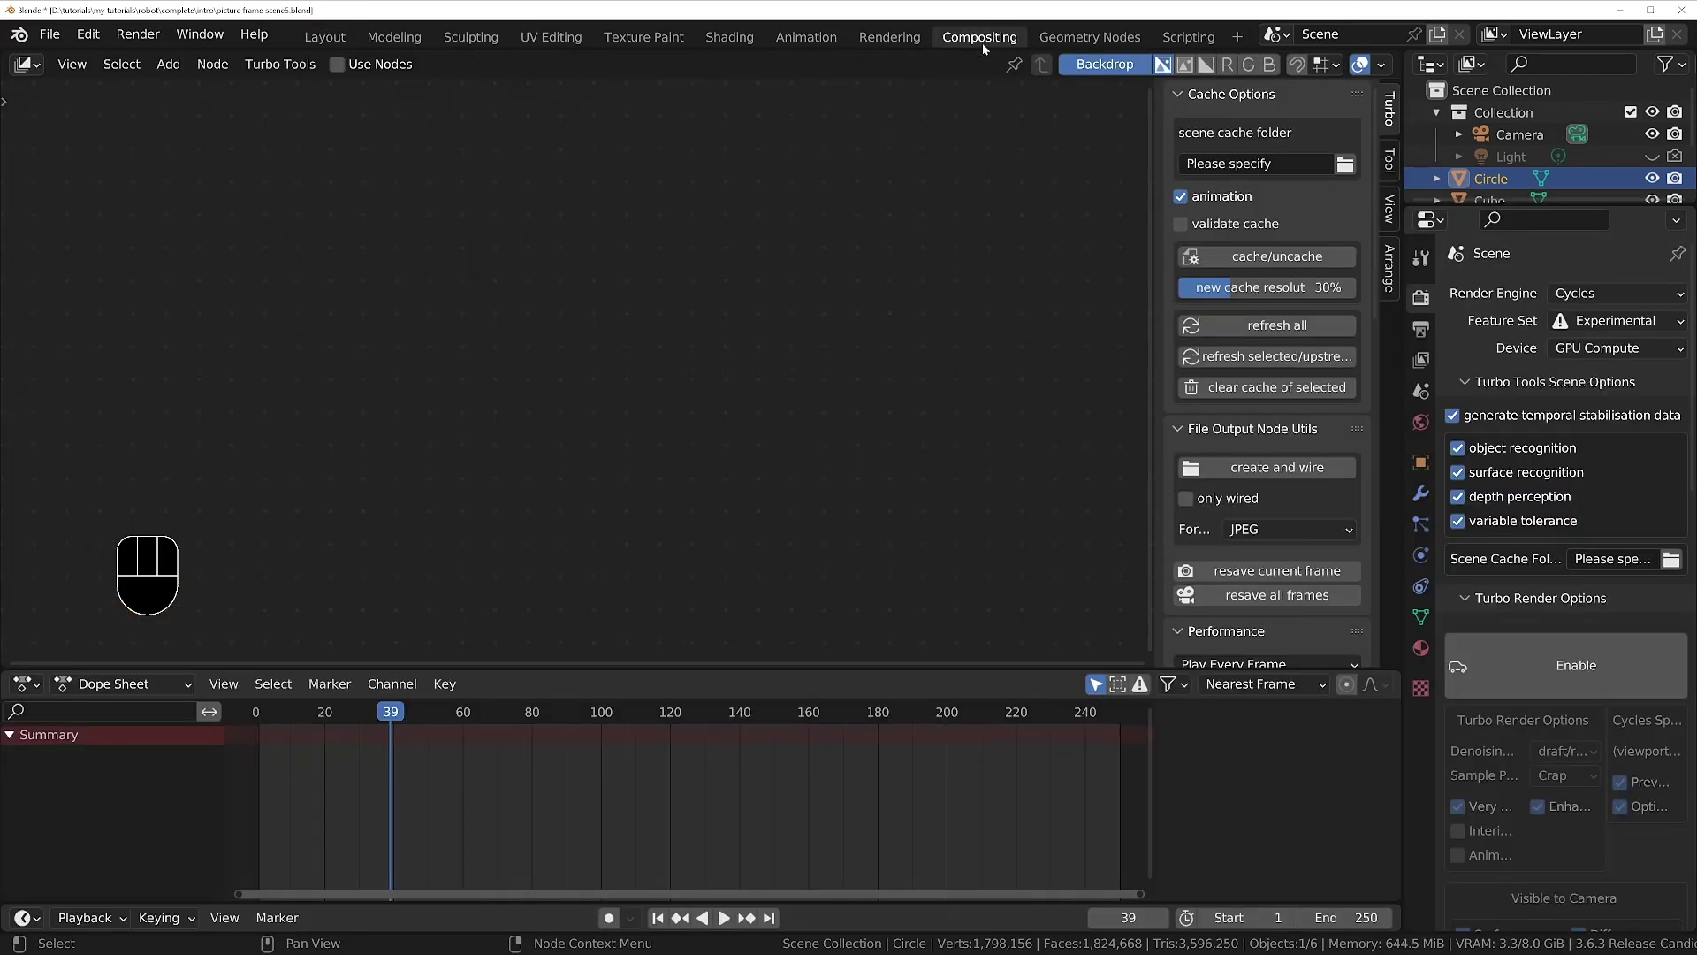
{"action": "left_click", "coordinate": [337, 65]}
{"action": "left_click_drag", "start_coordinate": [677, 349], "coordinate": [607, 350]}
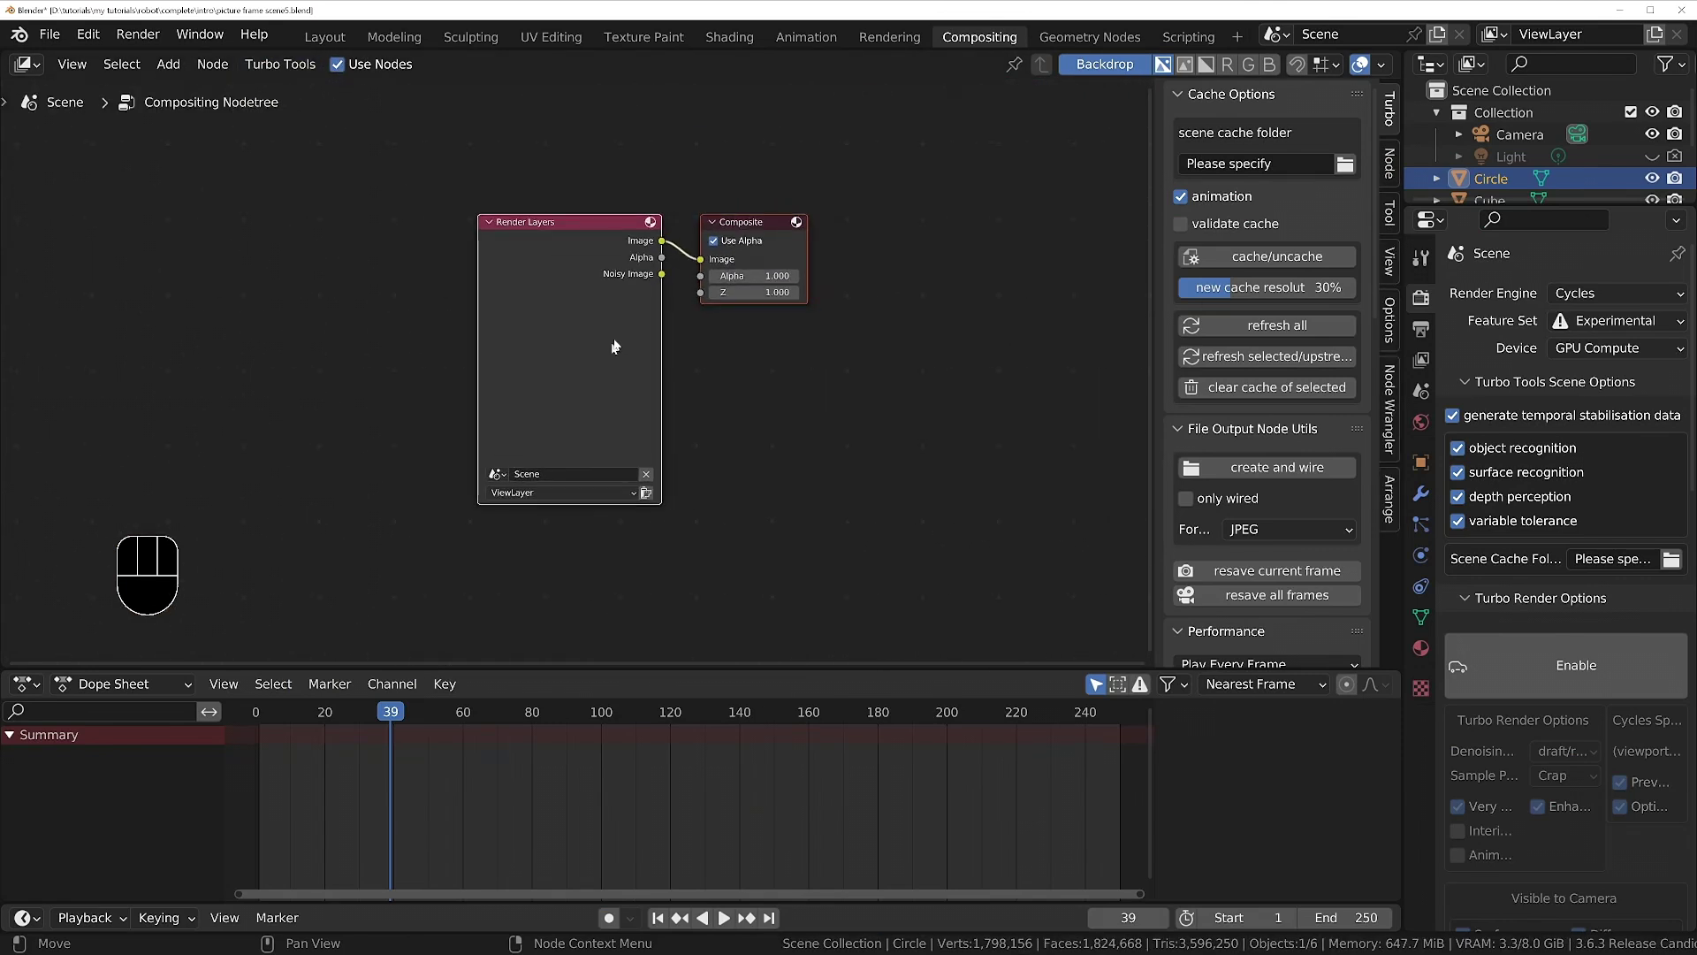
{"action": "left_click", "coordinate": [580, 176]}
{"action": "left_click_drag", "start_coordinate": [587, 244], "coordinate": [425, 278]}
{"action": "left_click_drag", "start_coordinate": [745, 224], "coordinate": [828, 238]}
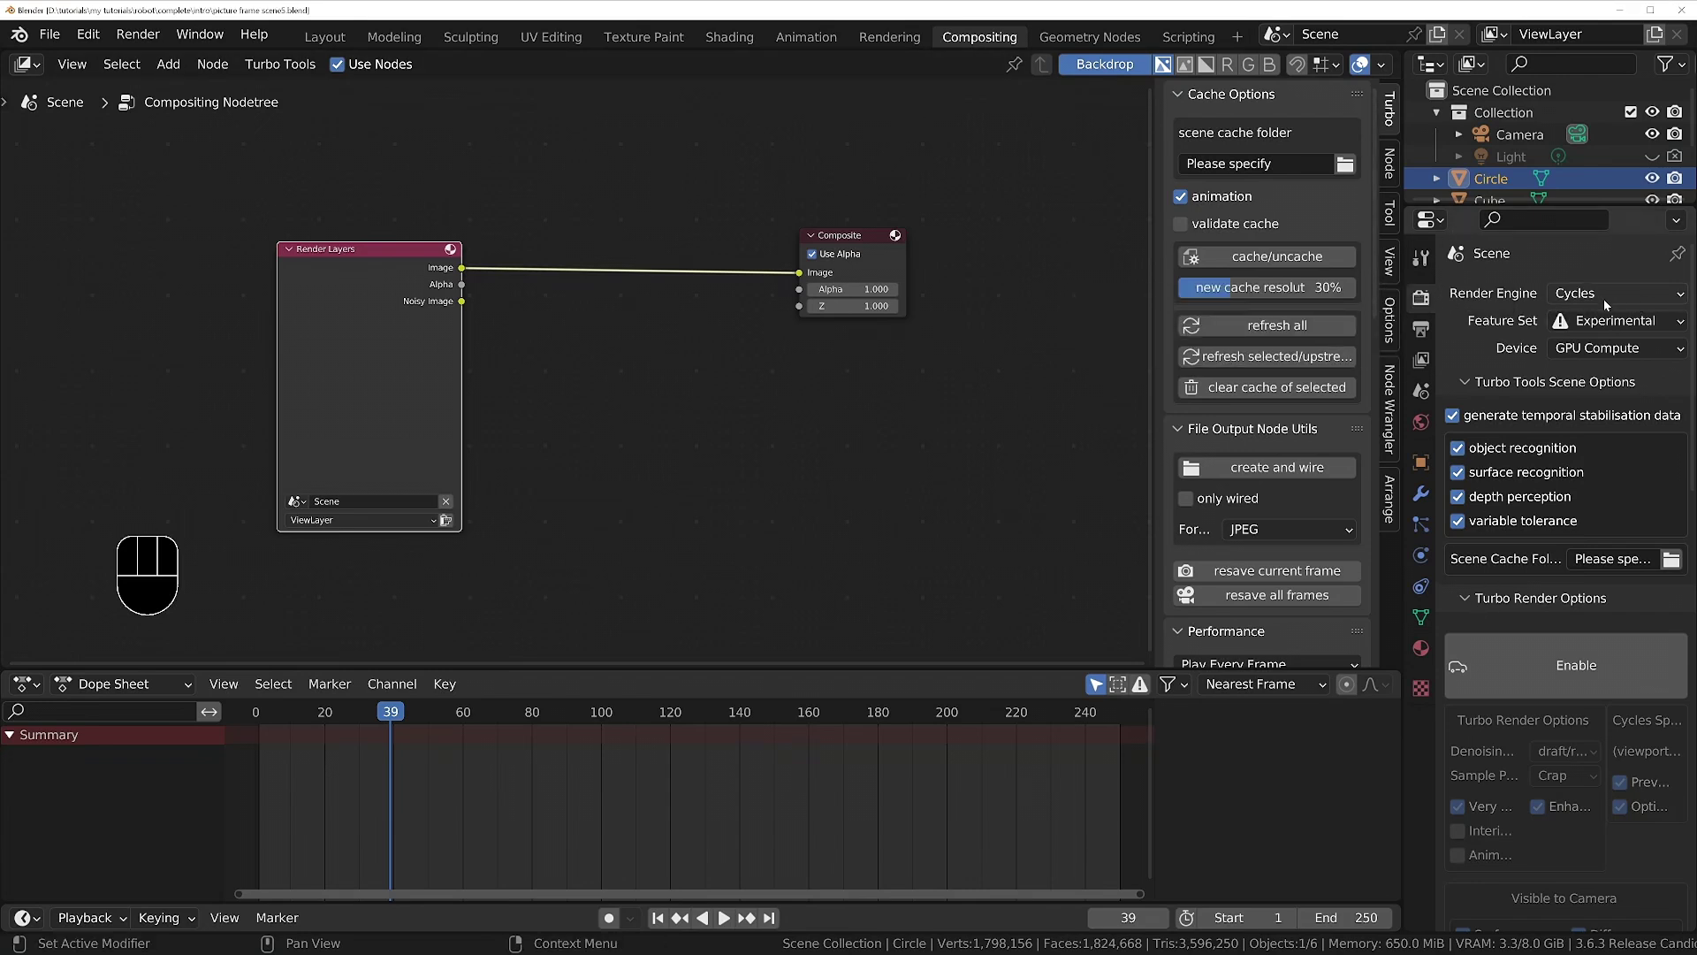
Collapse the Turbo Tools Scene Options and Turbo Render Options sections and widen the properties editor.
{"action": "left_click", "coordinate": [1508, 383]}
{"action": "left_click", "coordinate": [1516, 407]}
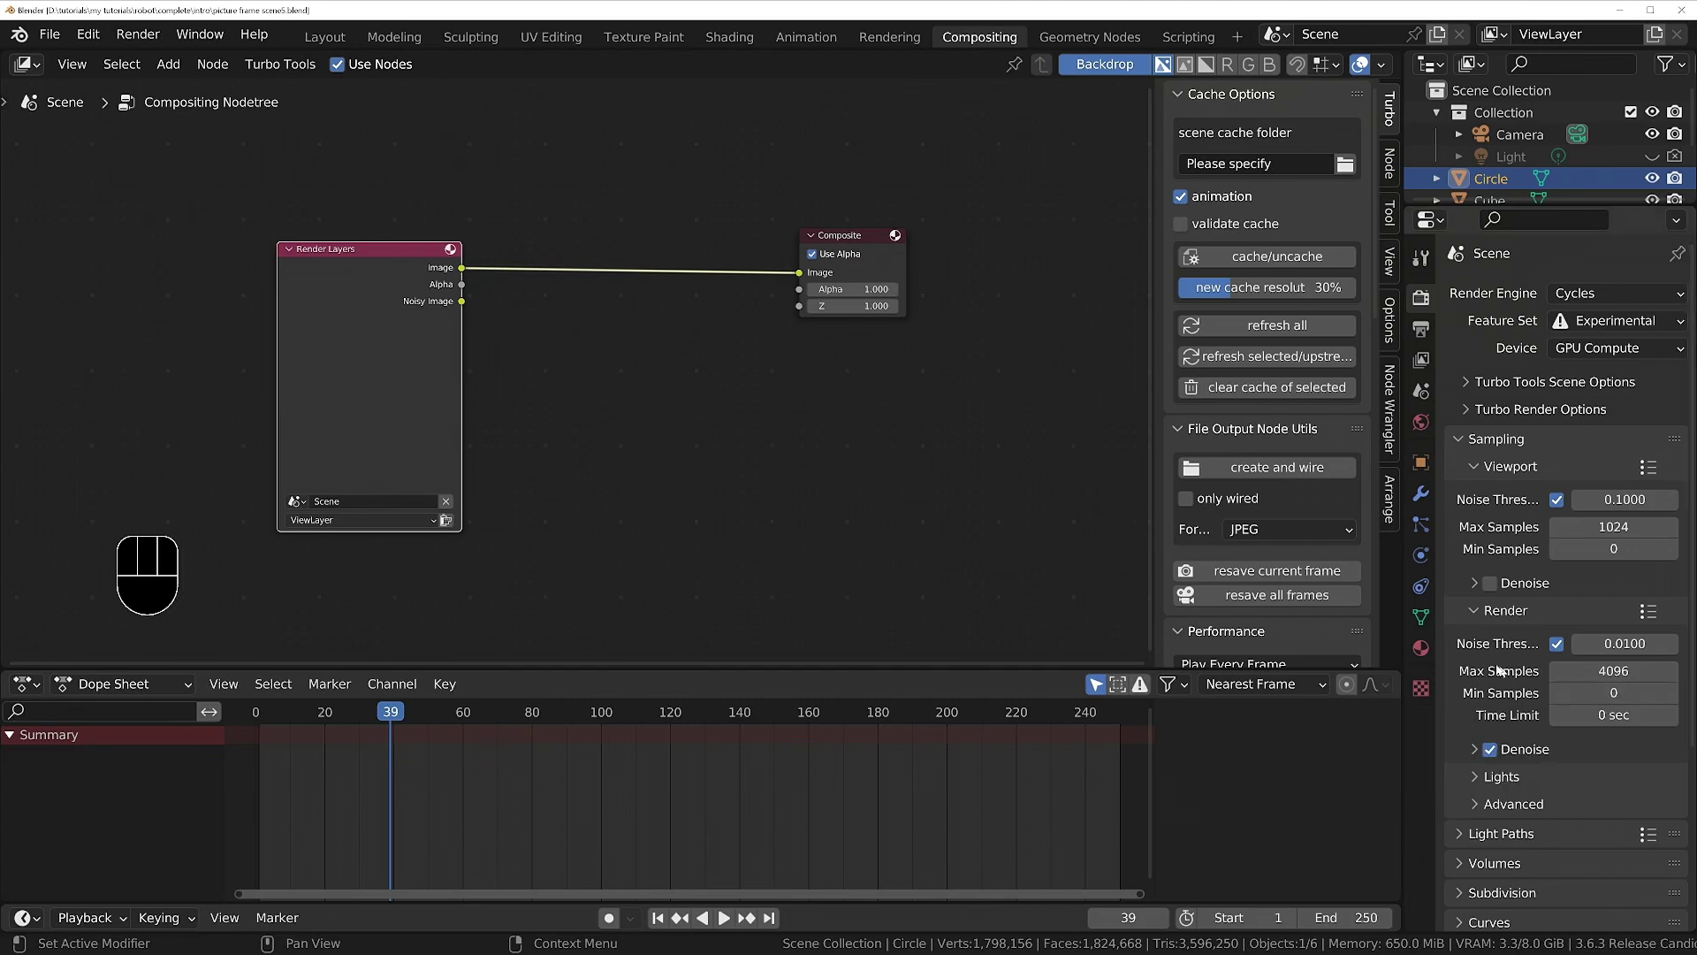
{"action": "left_click_drag", "start_coordinate": [1405, 409], "coordinate": [1252, 408]}
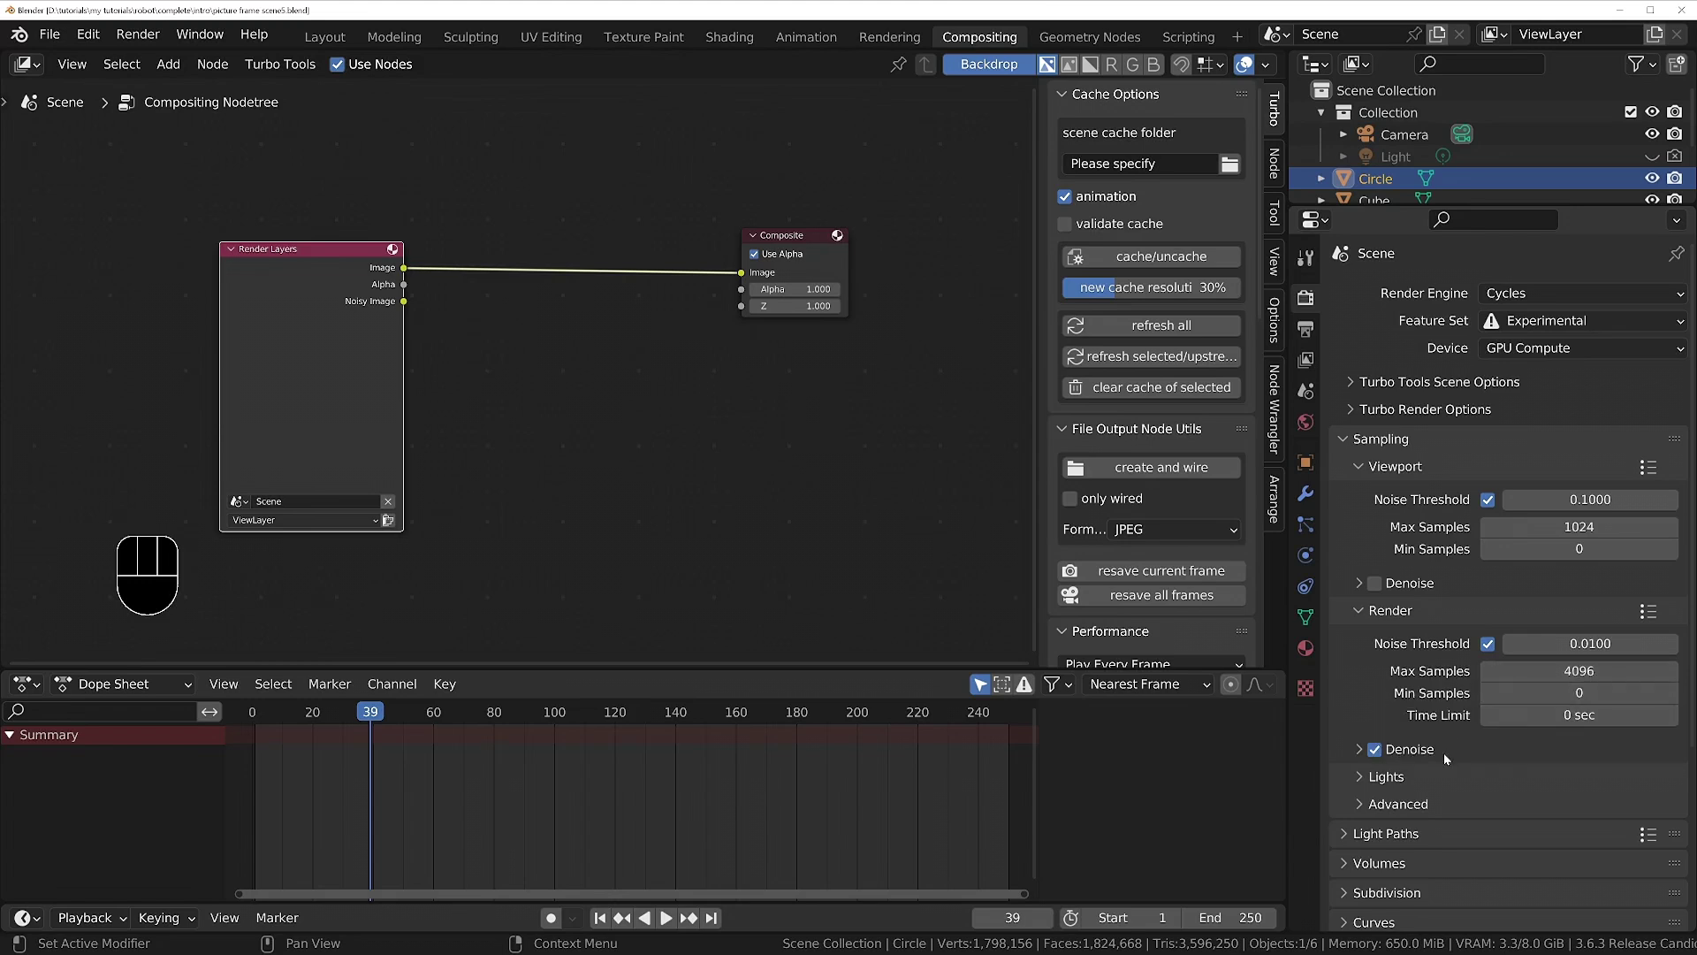
Turn the render noise threshold off and on again to compare the available sample settings.
{"action": "left_click", "coordinate": [1489, 645]}
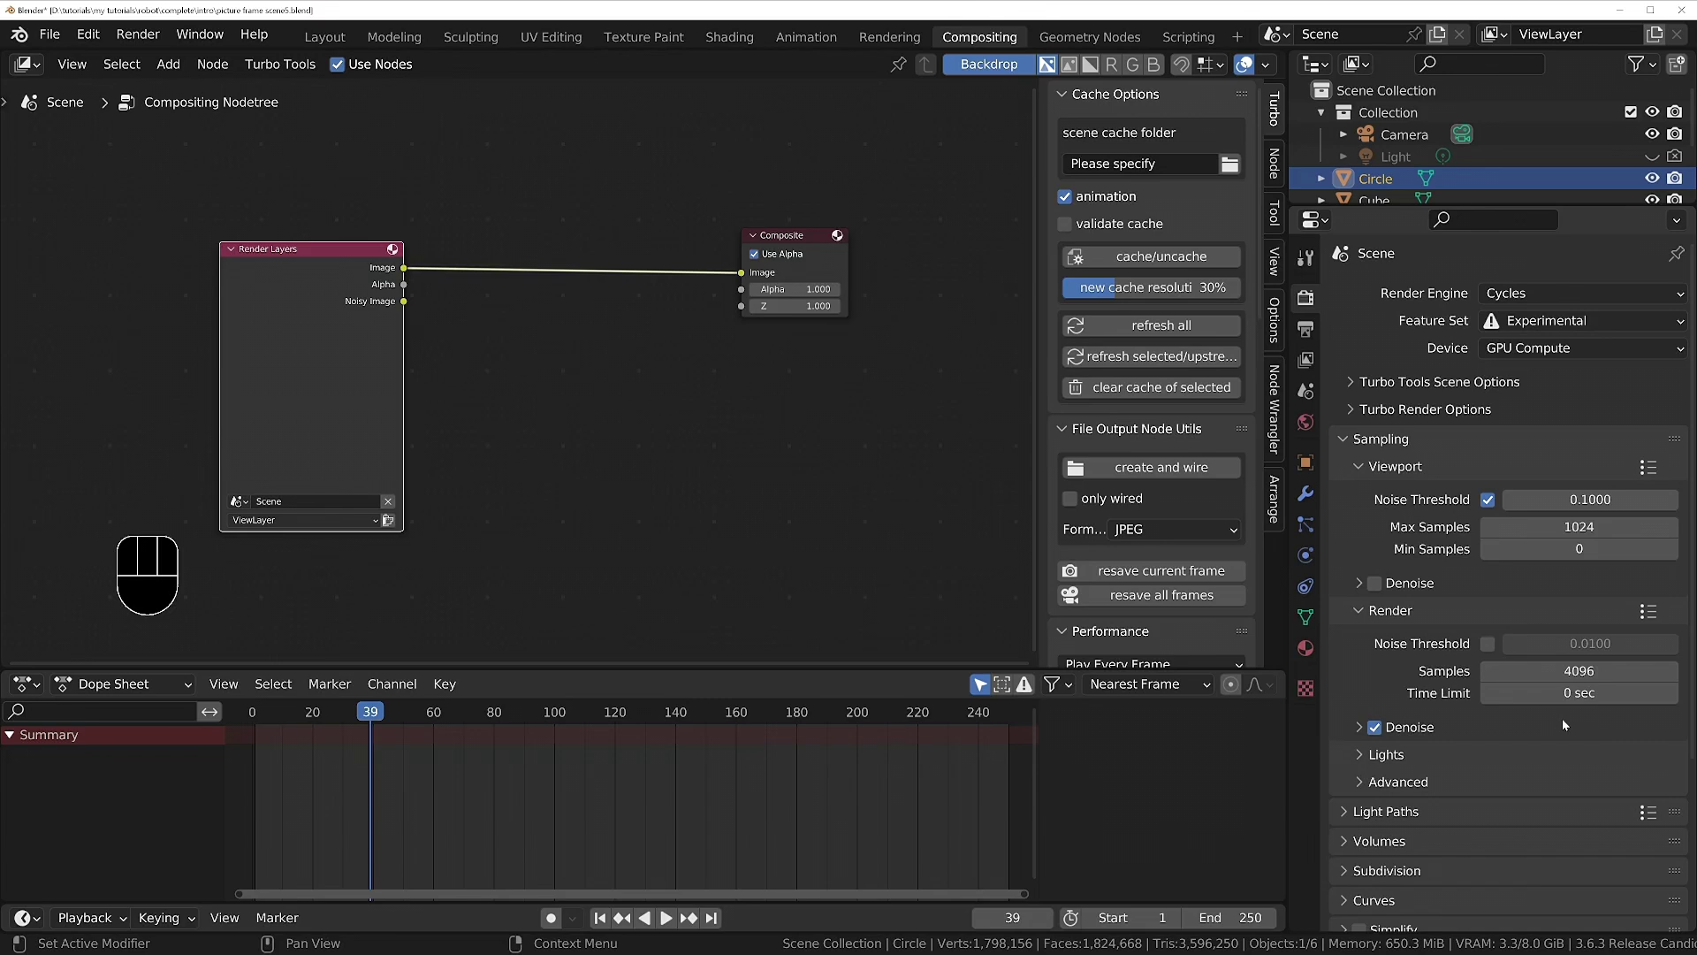
{"action": "left_click", "coordinate": [1487, 643]}
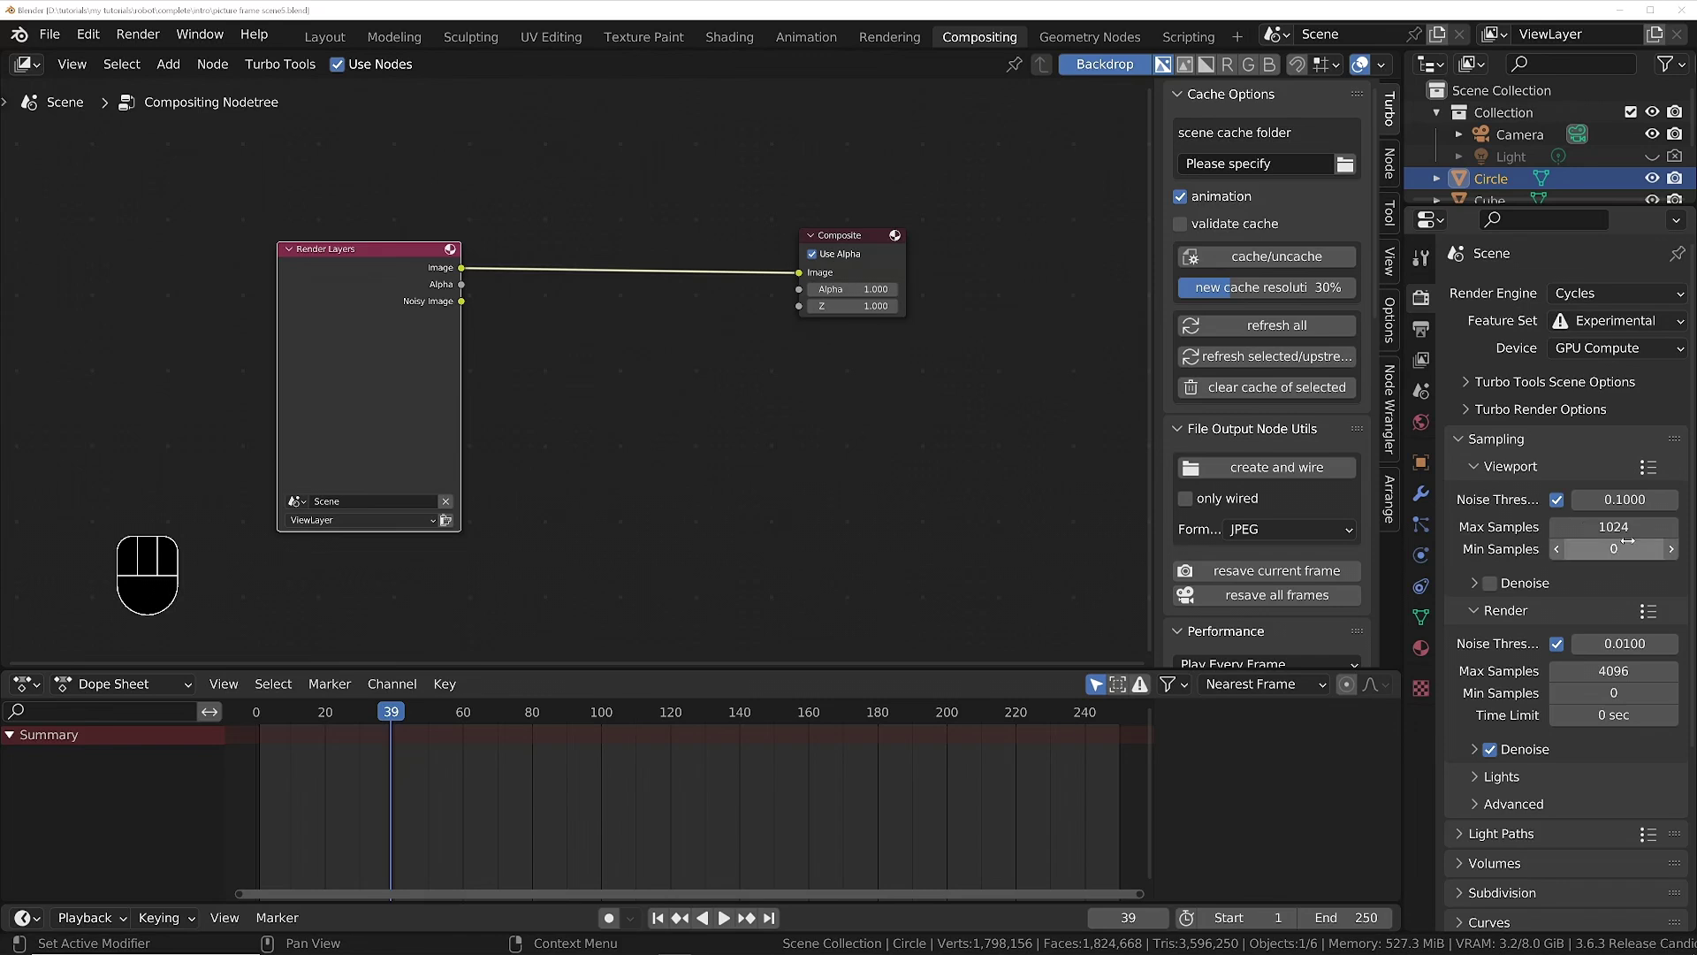
Return to the Layout workspace and show the Cycles sampling settings with the Turbo Tools sections collapsed.
{"action": "left_click", "coordinate": [324, 39]}
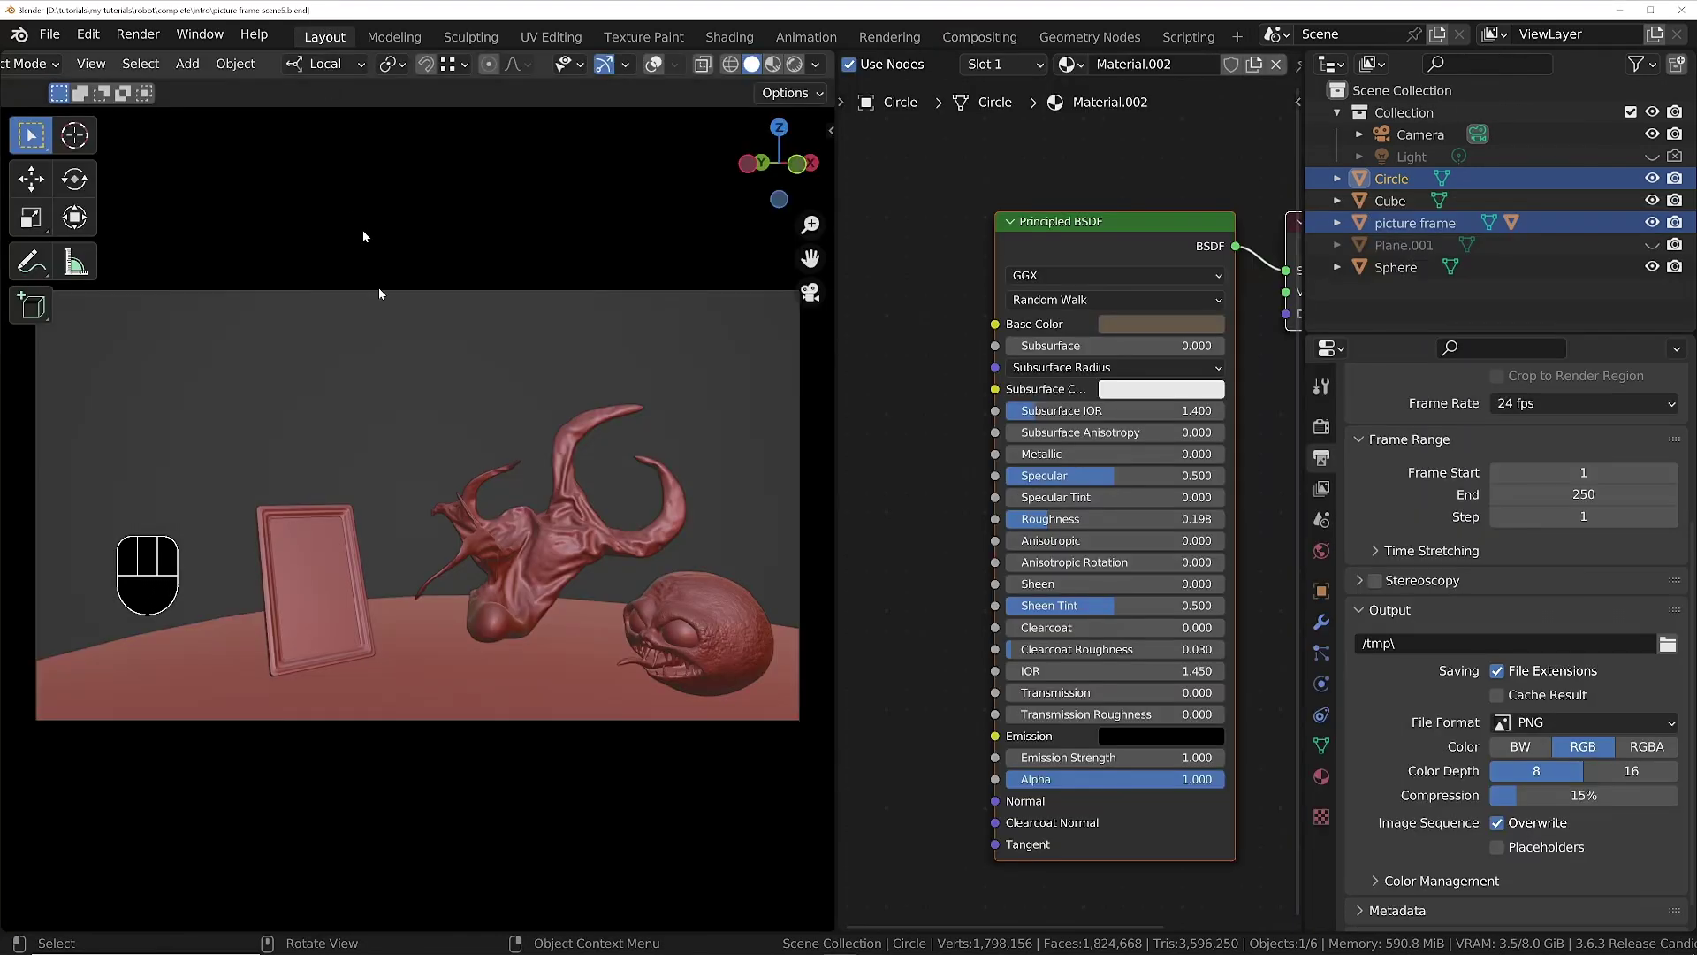
{"action": "left_click", "coordinate": [1322, 427]}
{"action": "left_click", "coordinate": [1432, 460]}
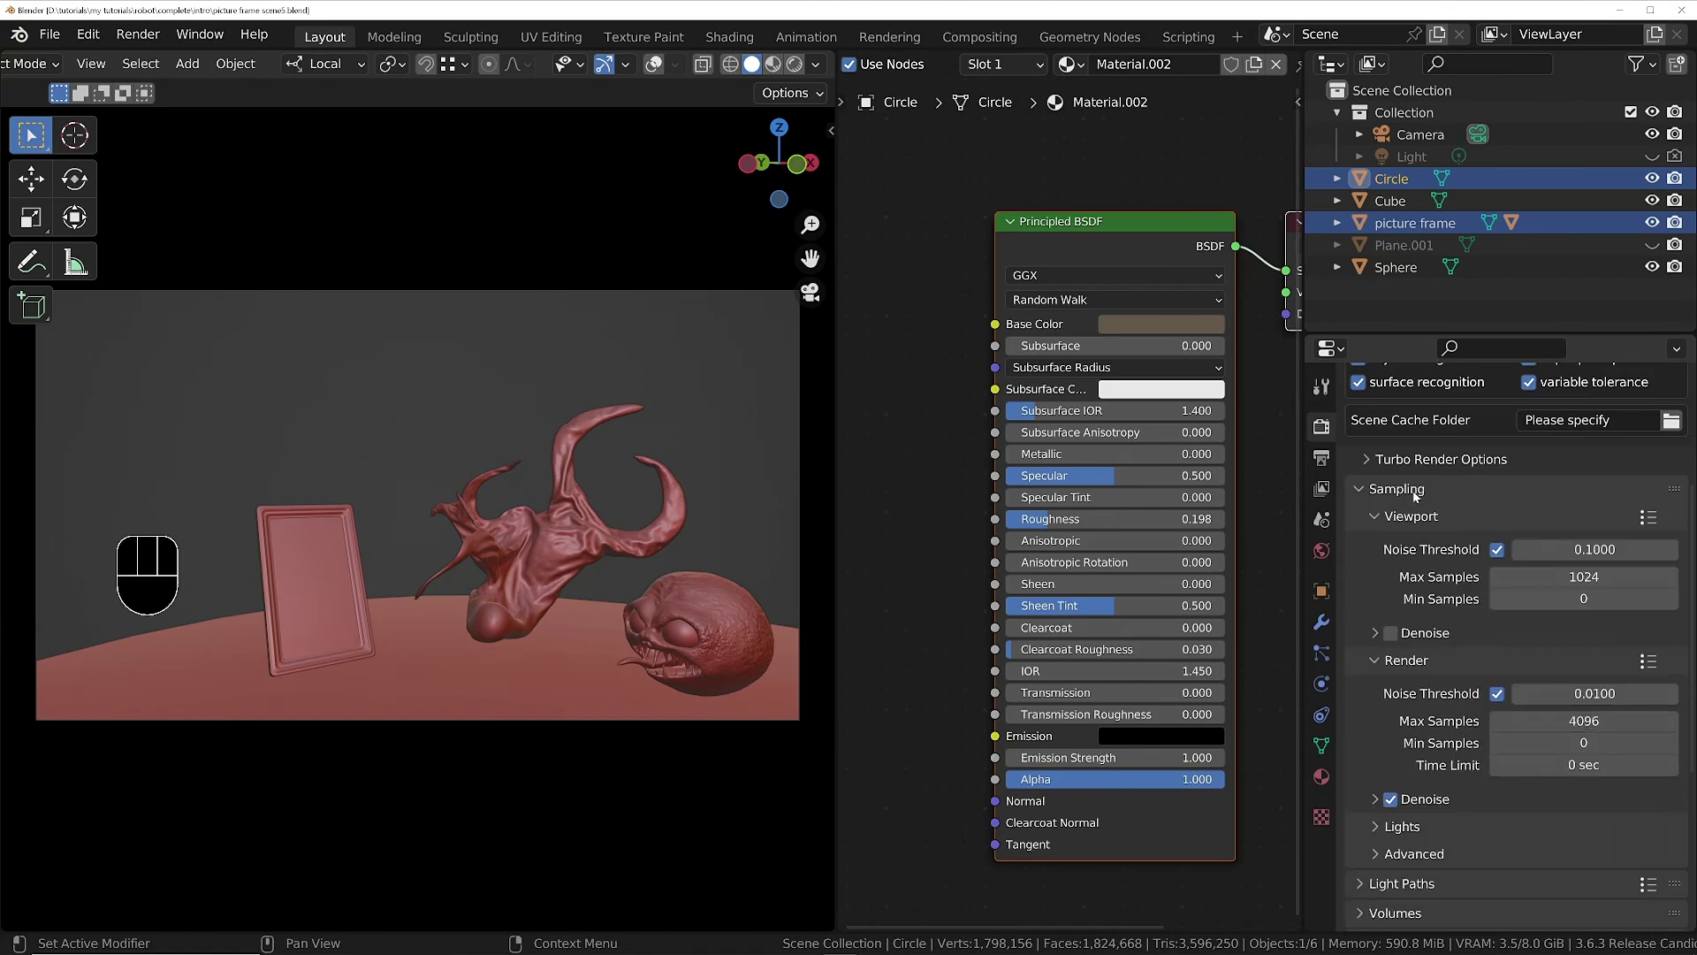
{"action": "scroll", "coordinate": [1401, 433], "scroll_direction": "up", "scroll_amount": 8}
{"action": "scroll", "coordinate": [1425, 431], "scroll_direction": "down", "scroll_amount": 10}
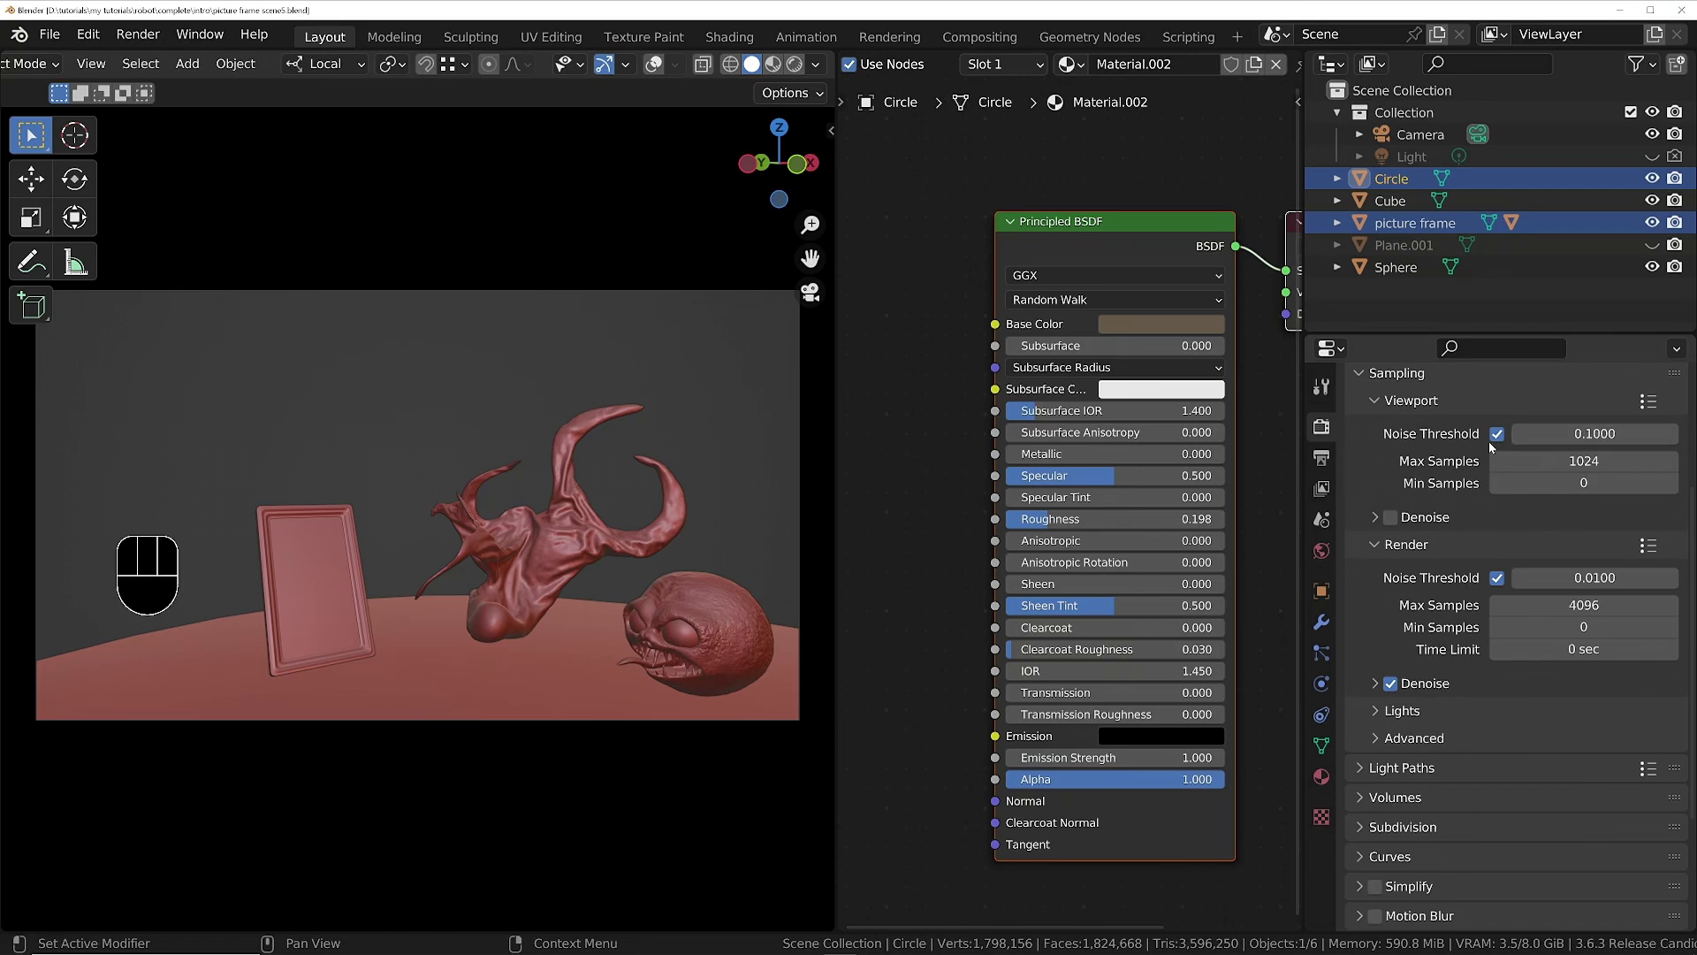
Show the viewport in rendered shading with overlays on and the toolbar hidden, and deselect all objects.
{"action": "left_click", "coordinate": [795, 64]}
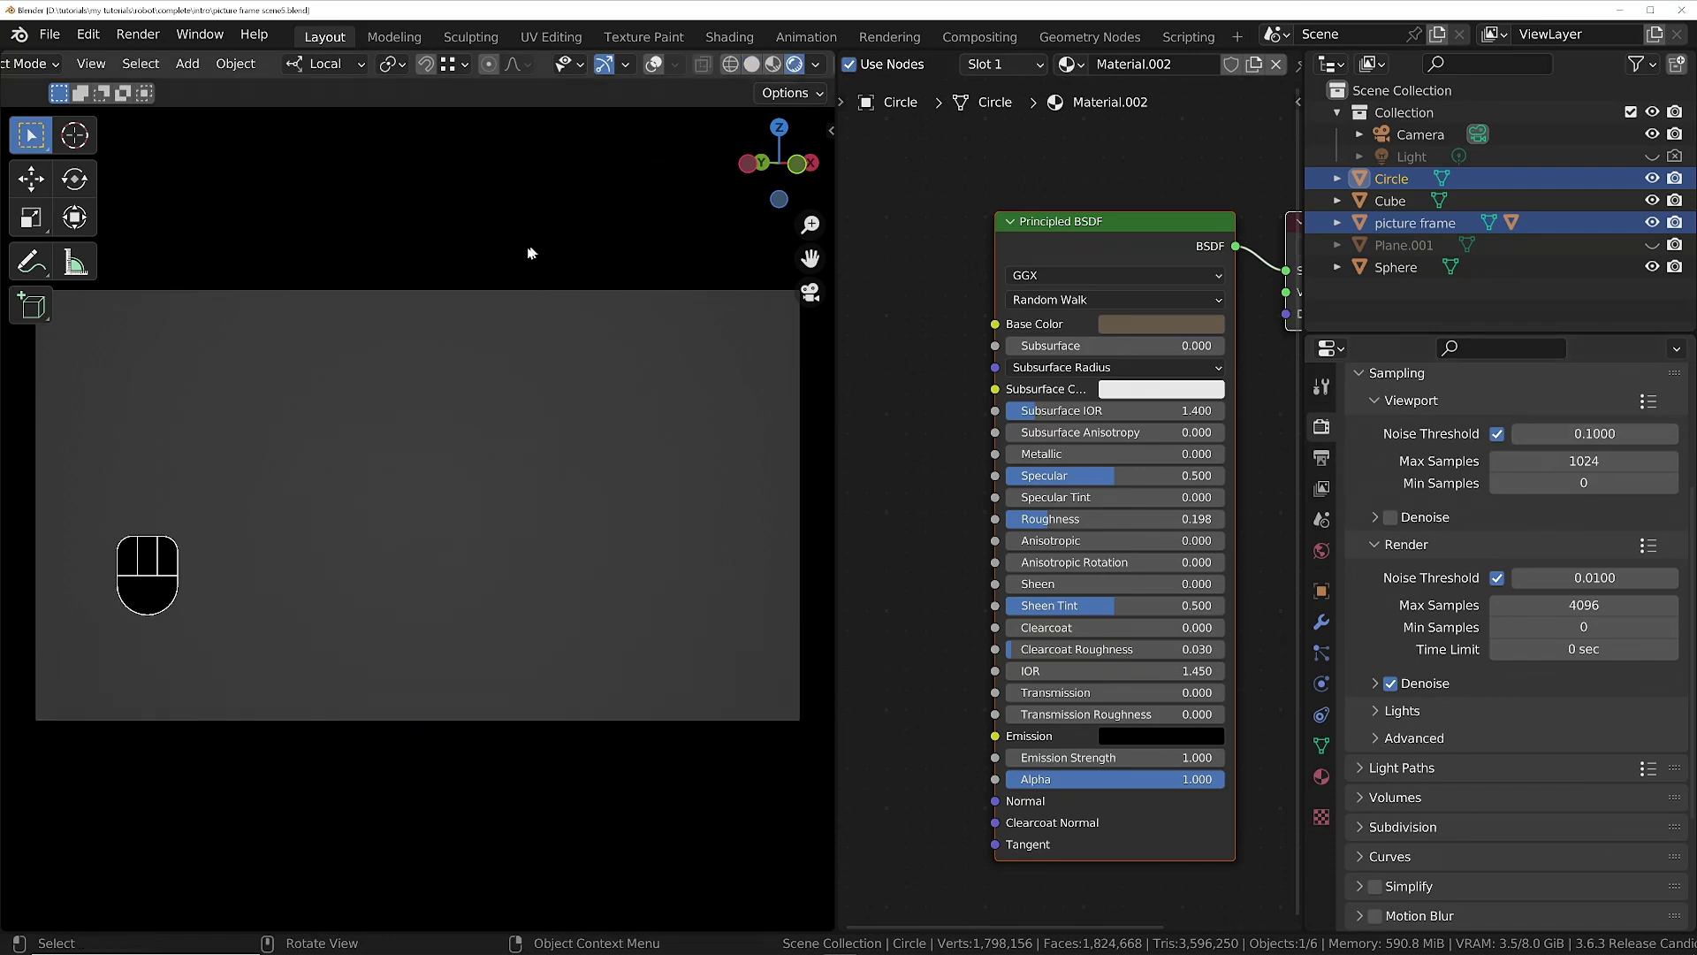
{"action": "key", "text": "t"}
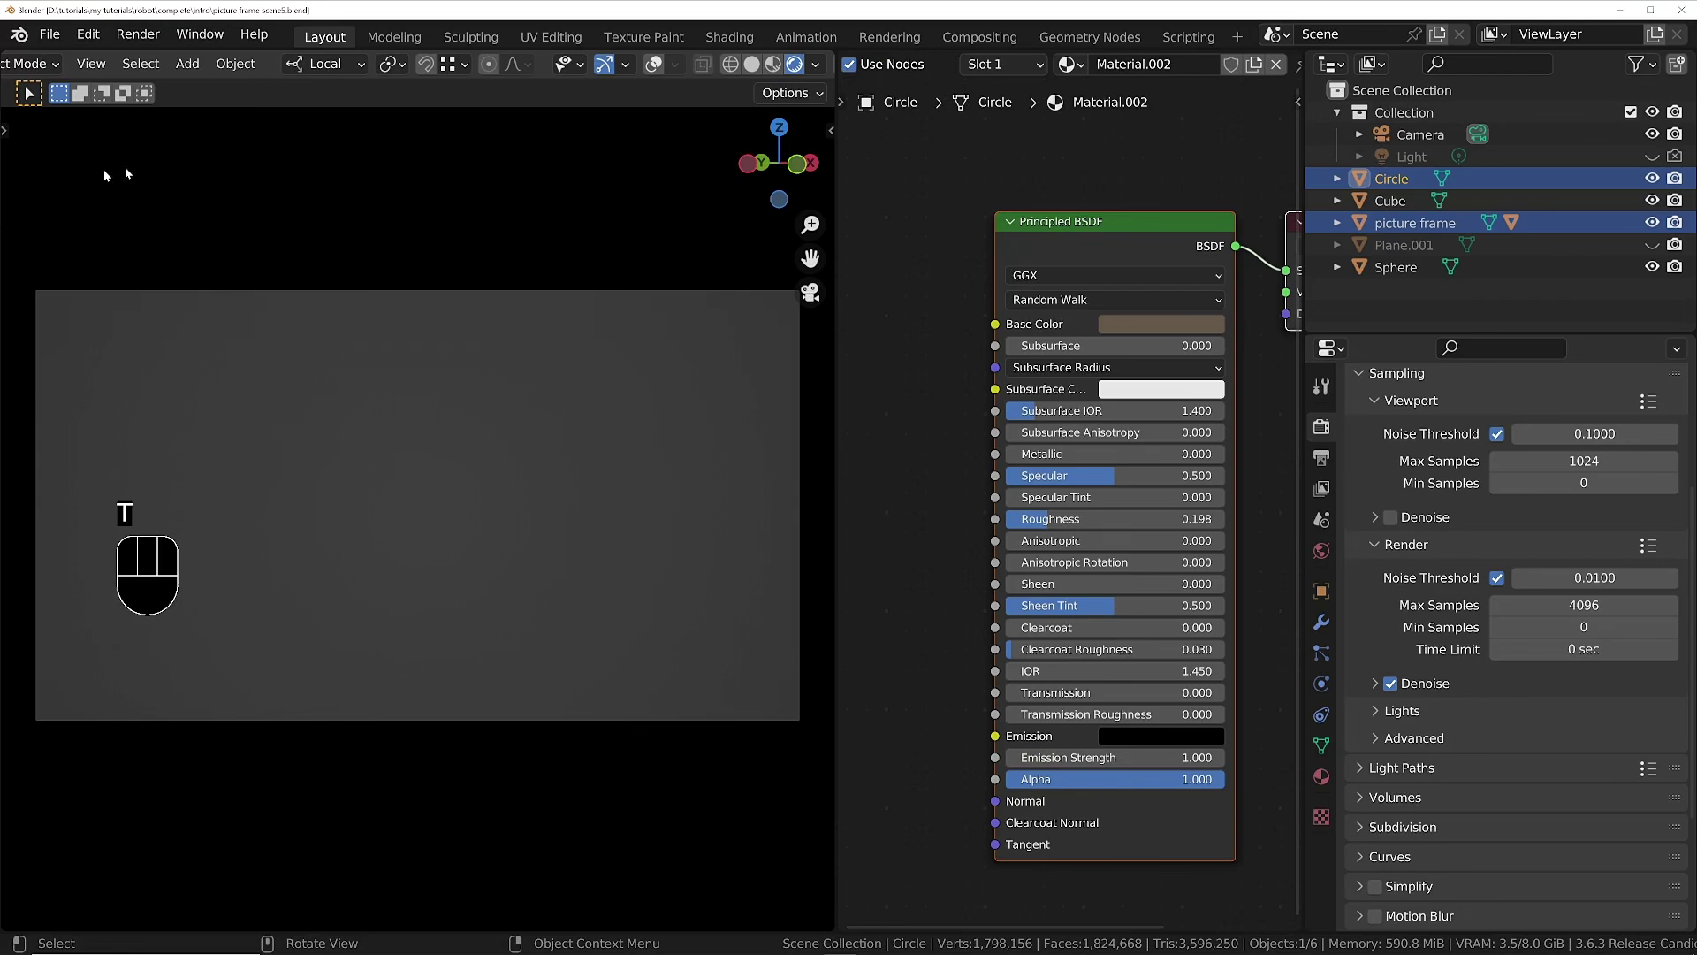
{"action": "key", "text": "shift+alt+z"}
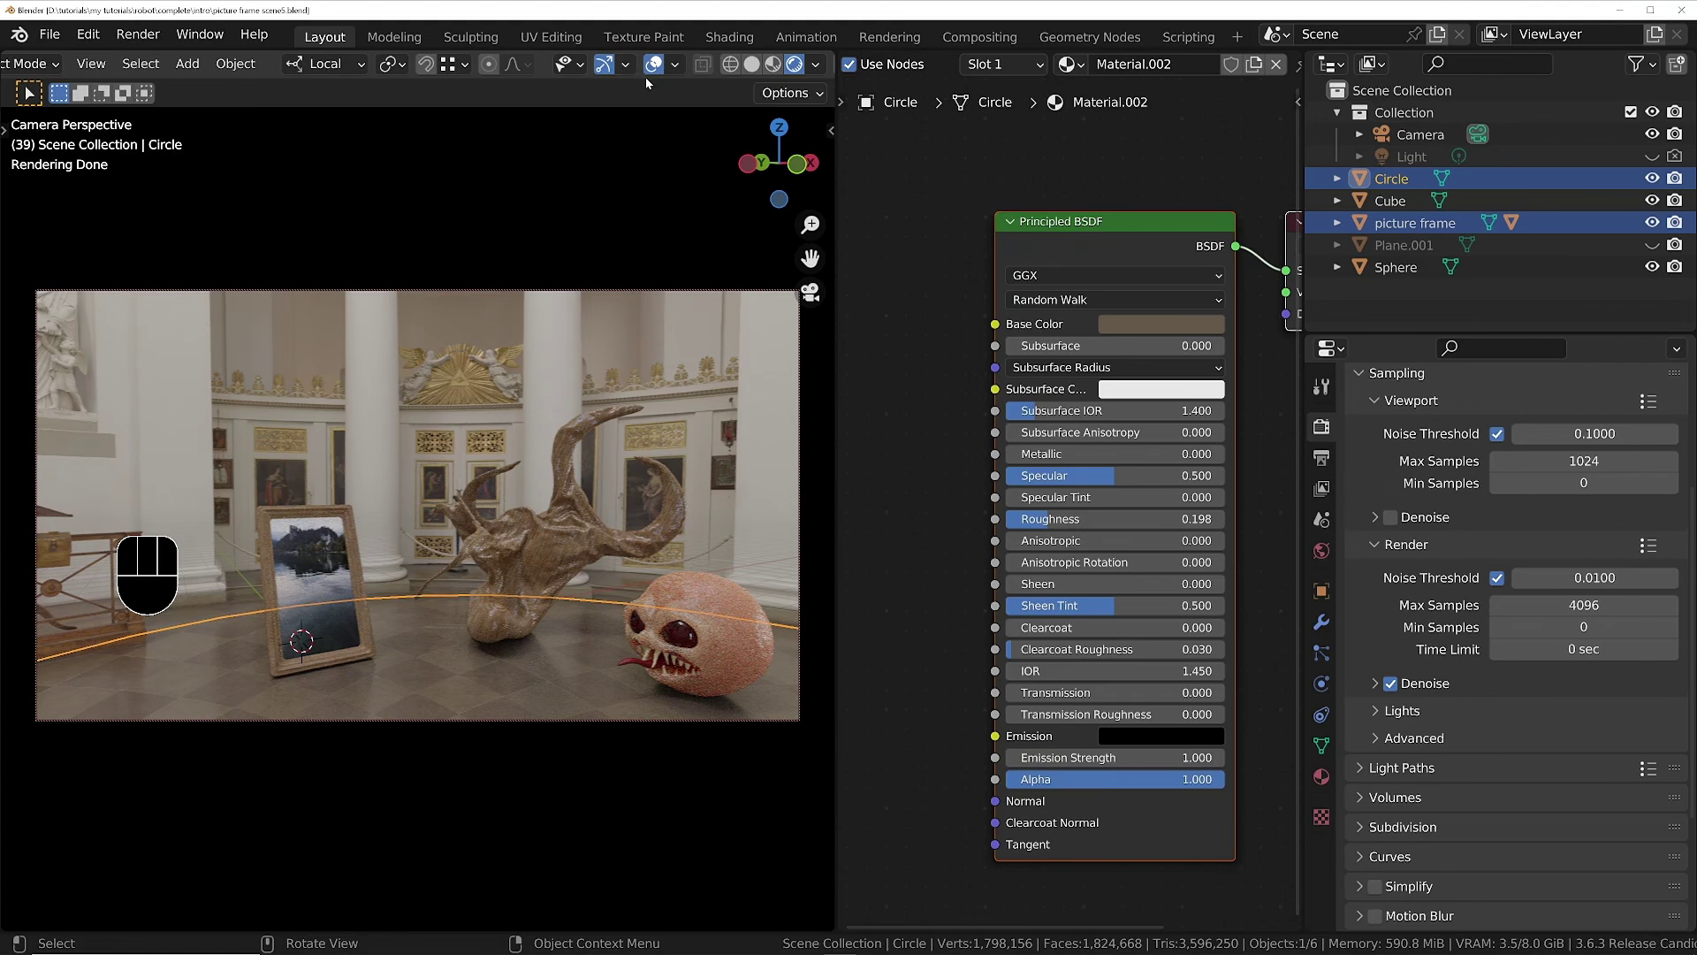
{"action": "left_click", "coordinate": [623, 199]}
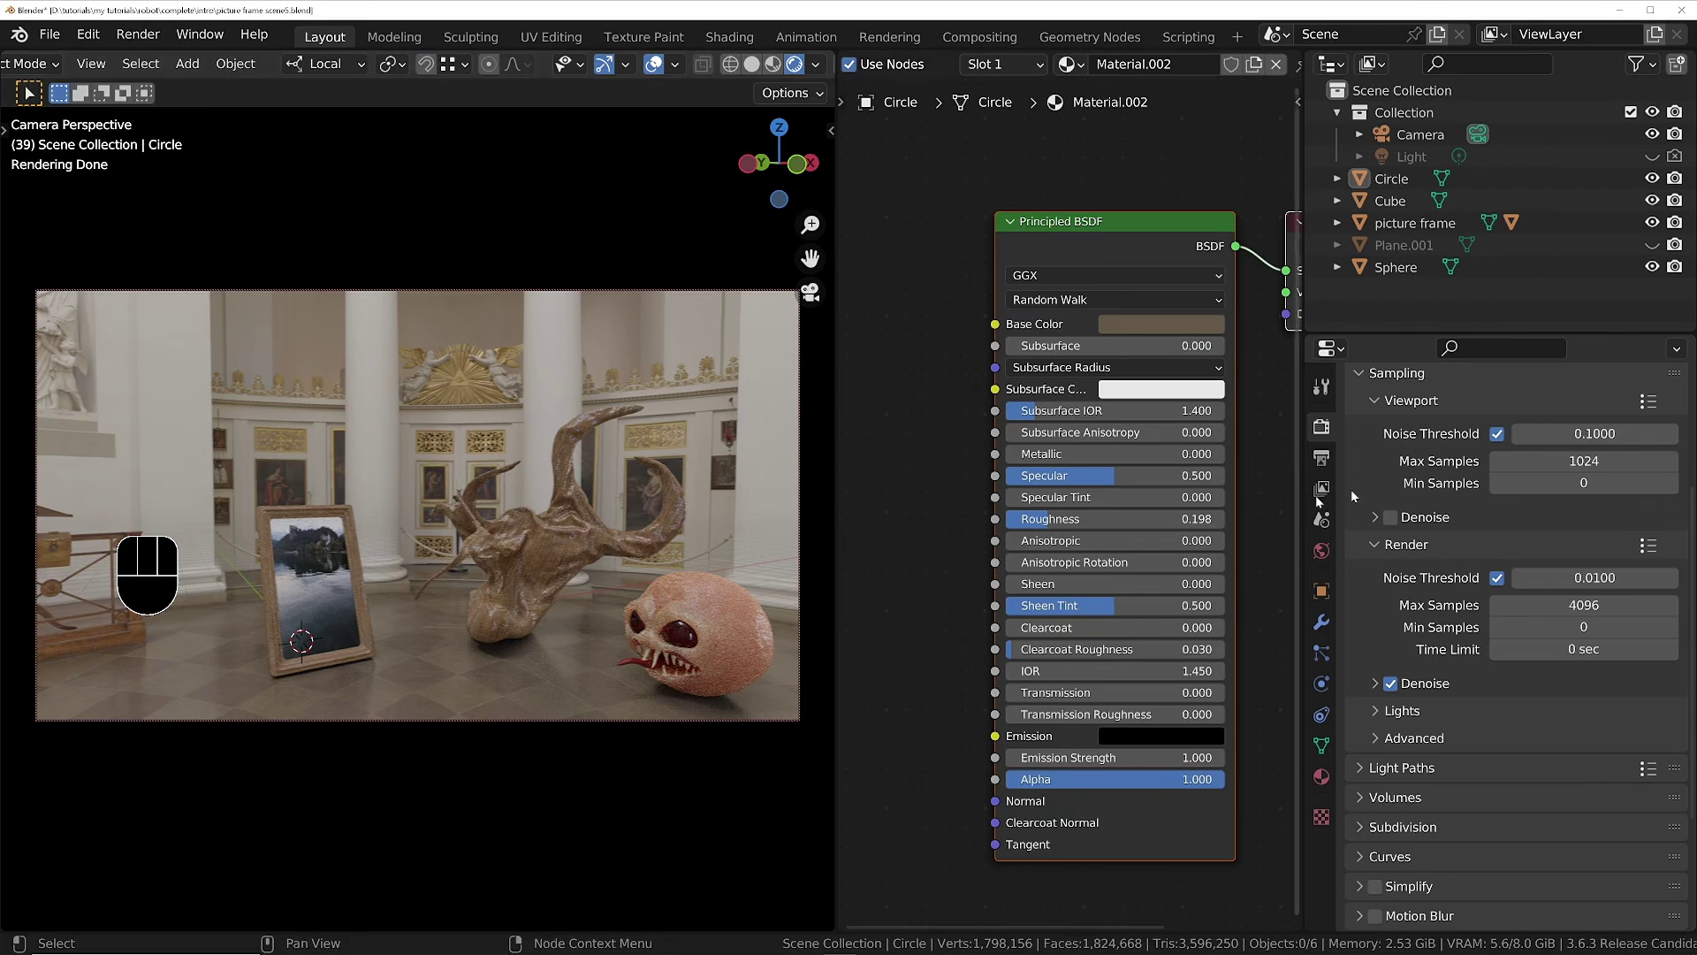
Try the viewport render with the noise threshold disabled, and re-enable it.
{"action": "left_click", "coordinate": [1499, 436]}
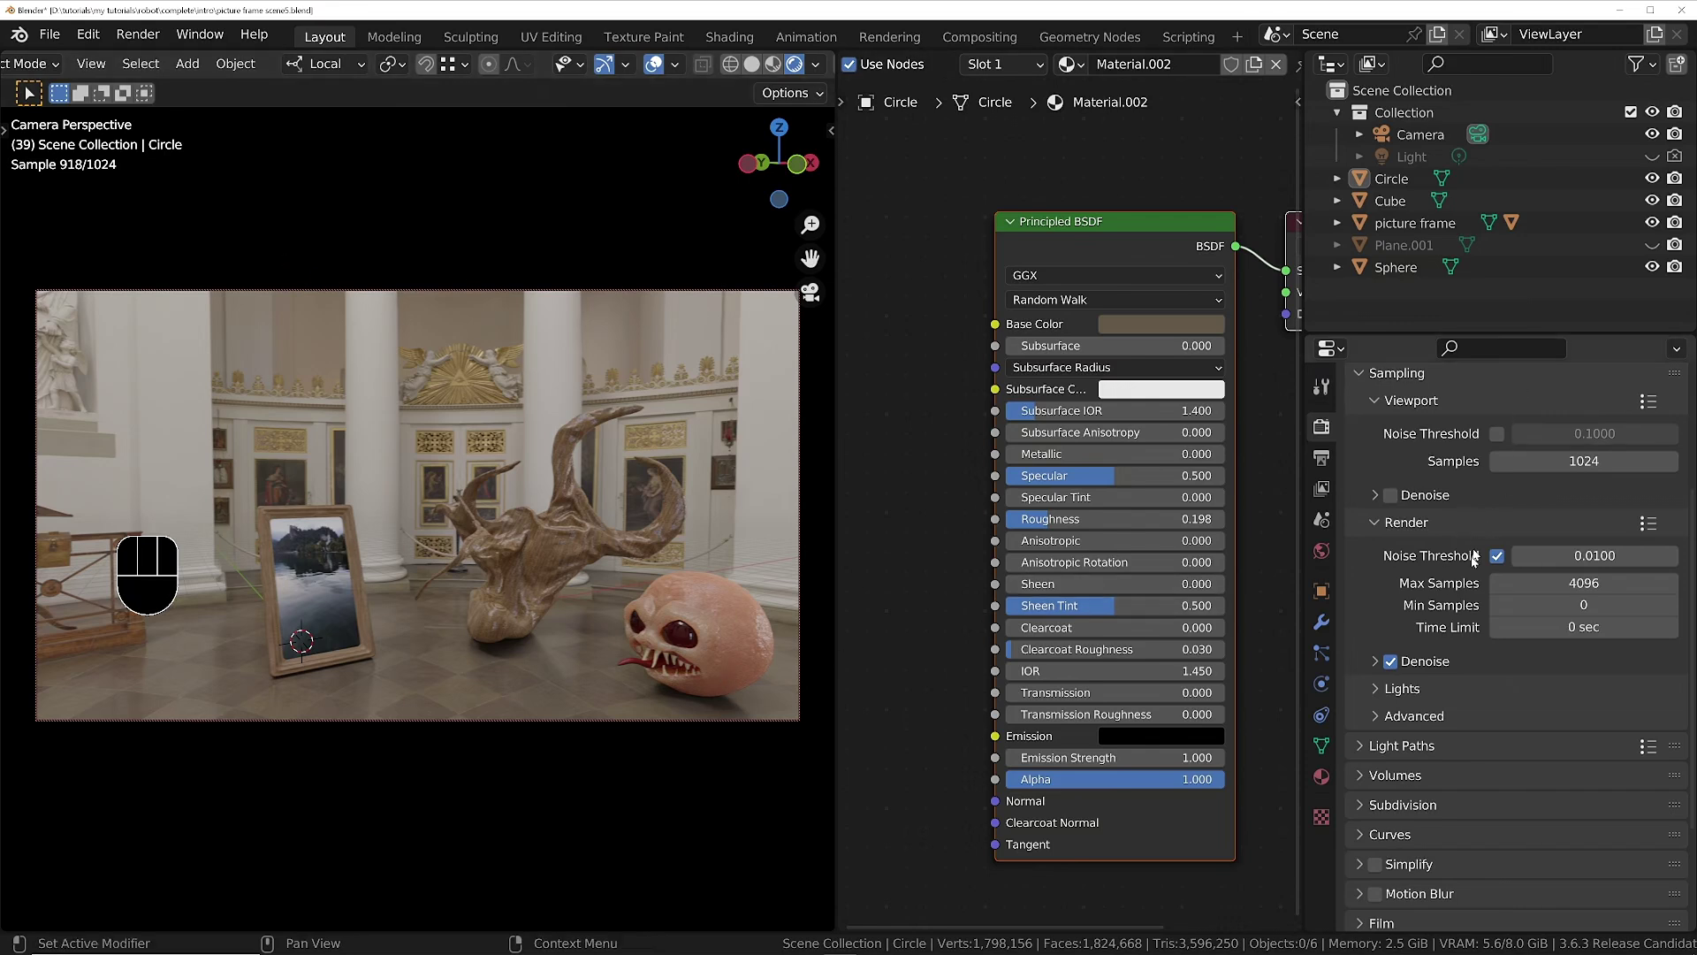
{"action": "scroll", "coordinate": [1454, 521], "scroll_direction": "up", "scroll_amount": 3}
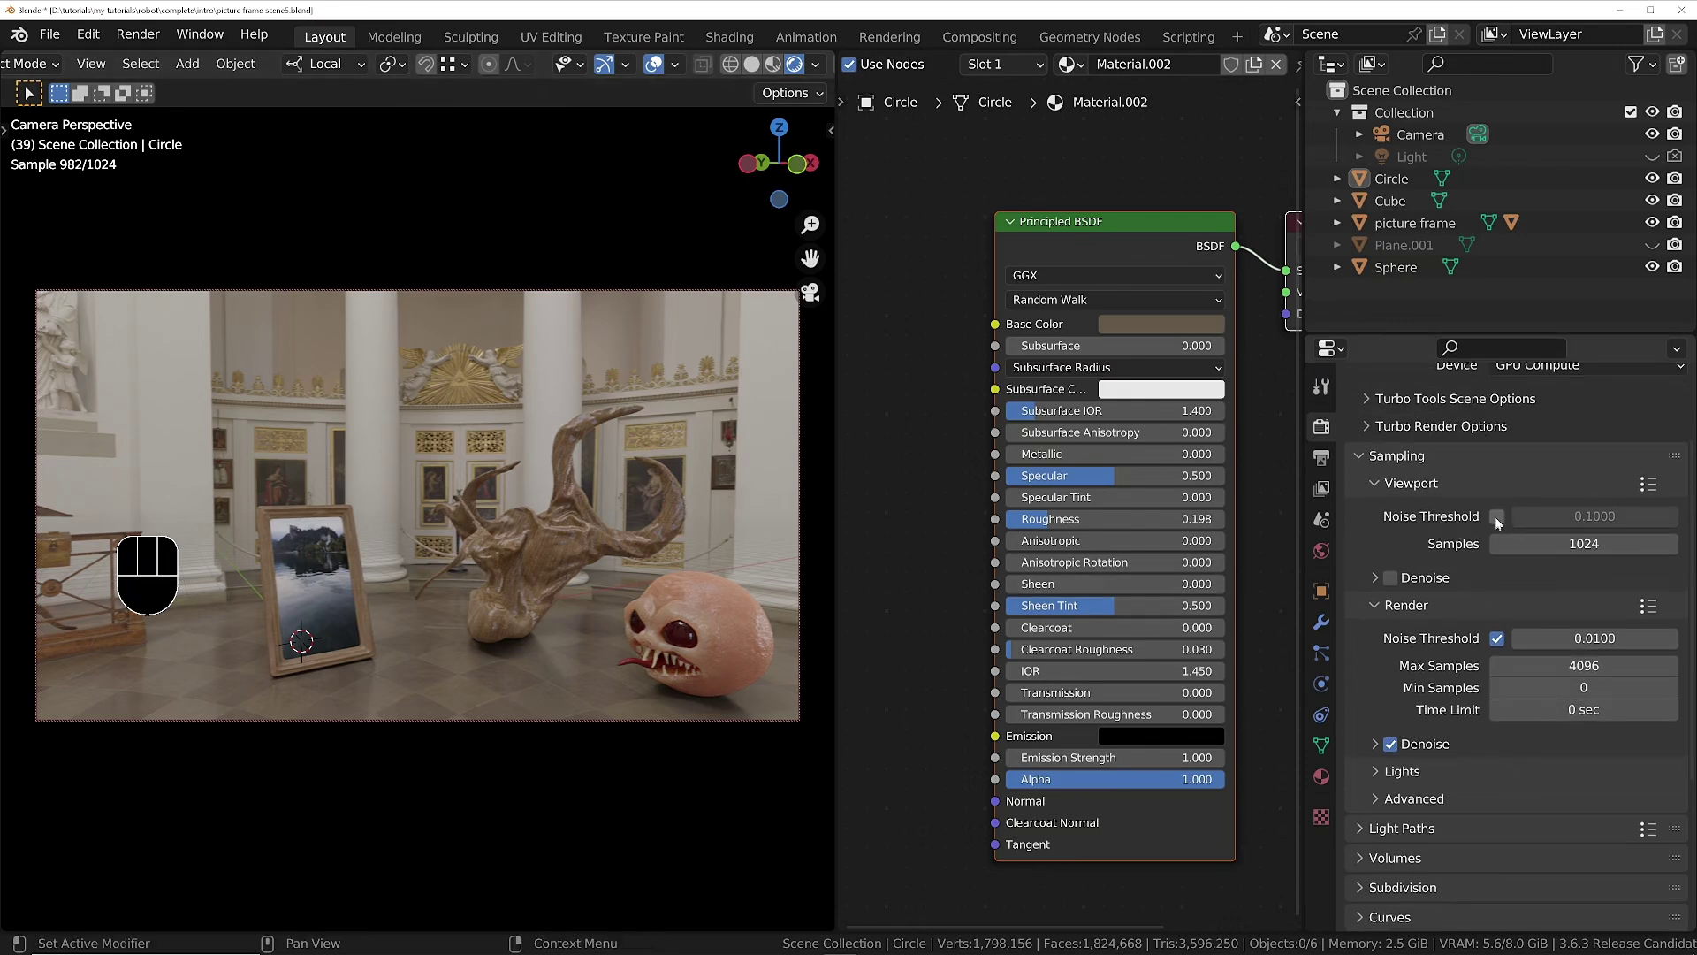
{"action": "left_click", "coordinate": [1496, 518]}
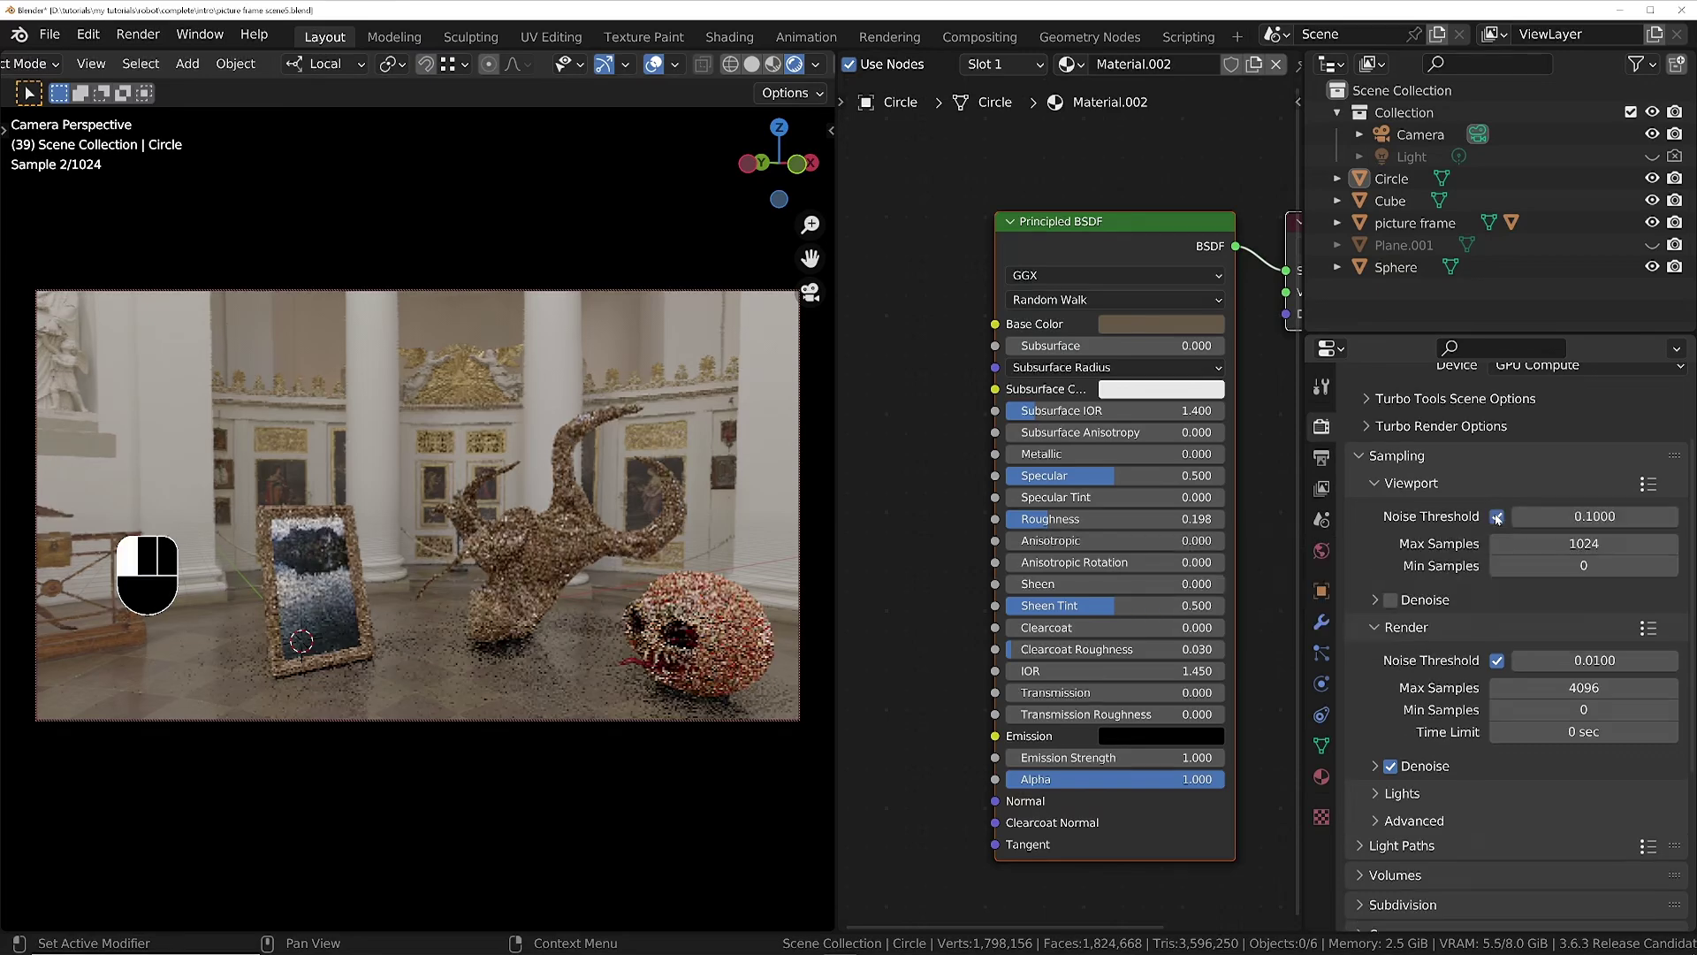
Set the viewport sampling to 750 max samples and 16 min samples.
{"action": "left_click", "coordinate": [1560, 541]}
{"action": "type", "text": "750"}
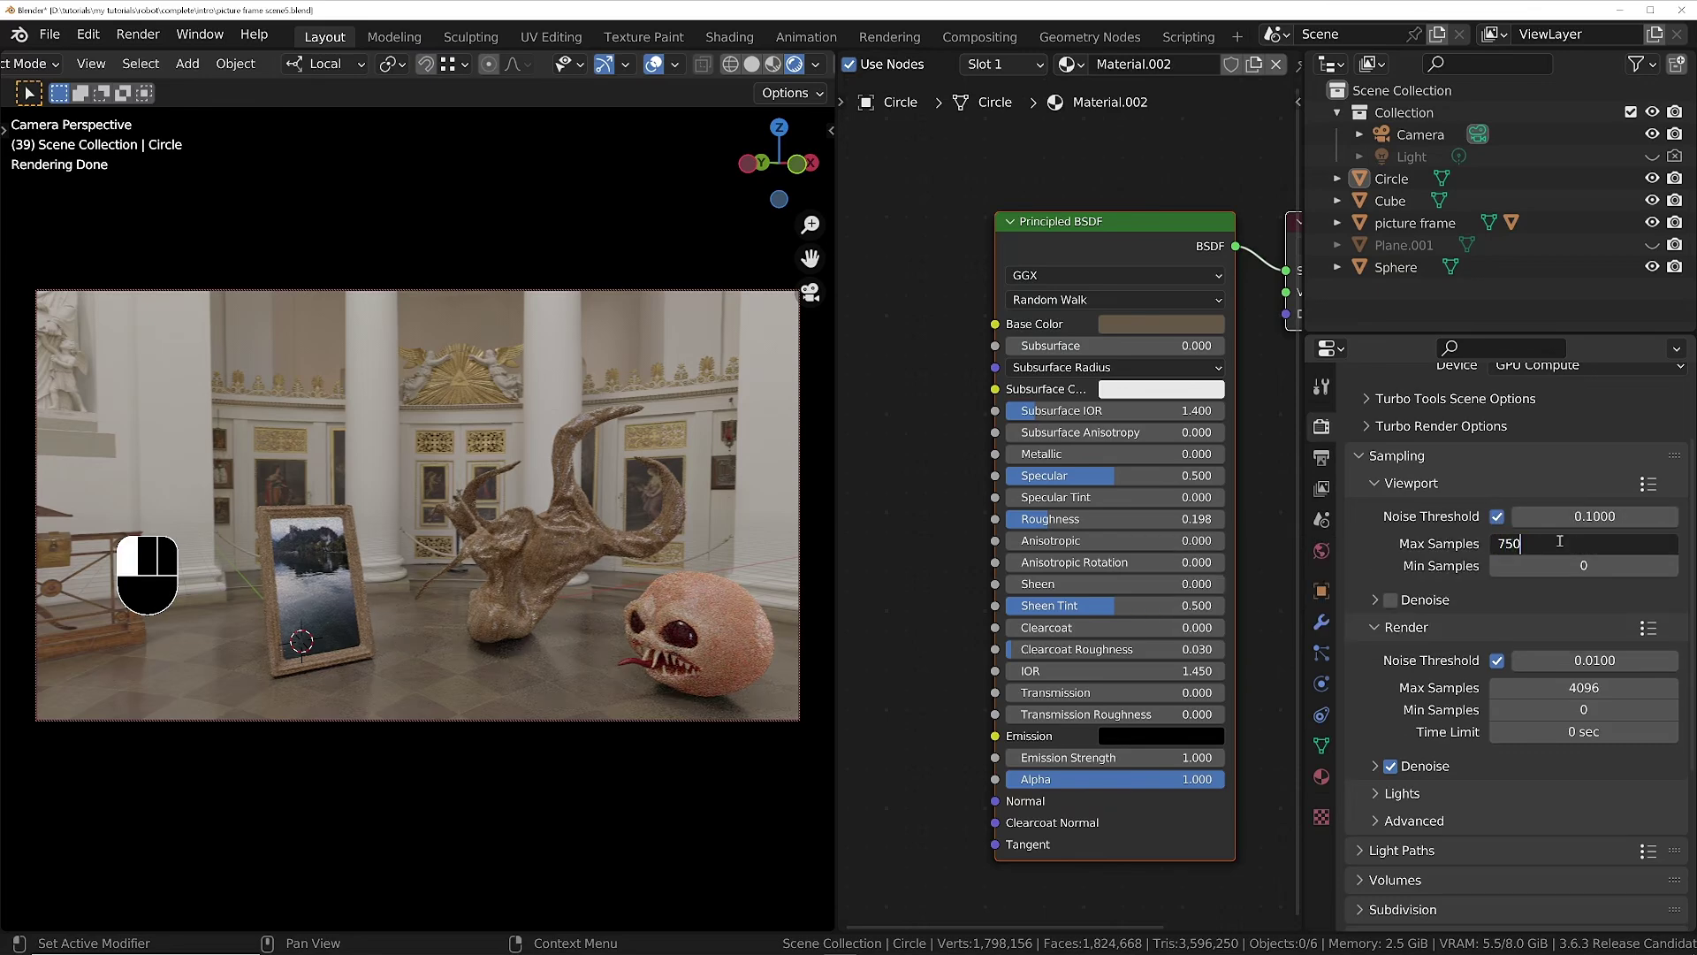
{"action": "key", "text": "Return"}
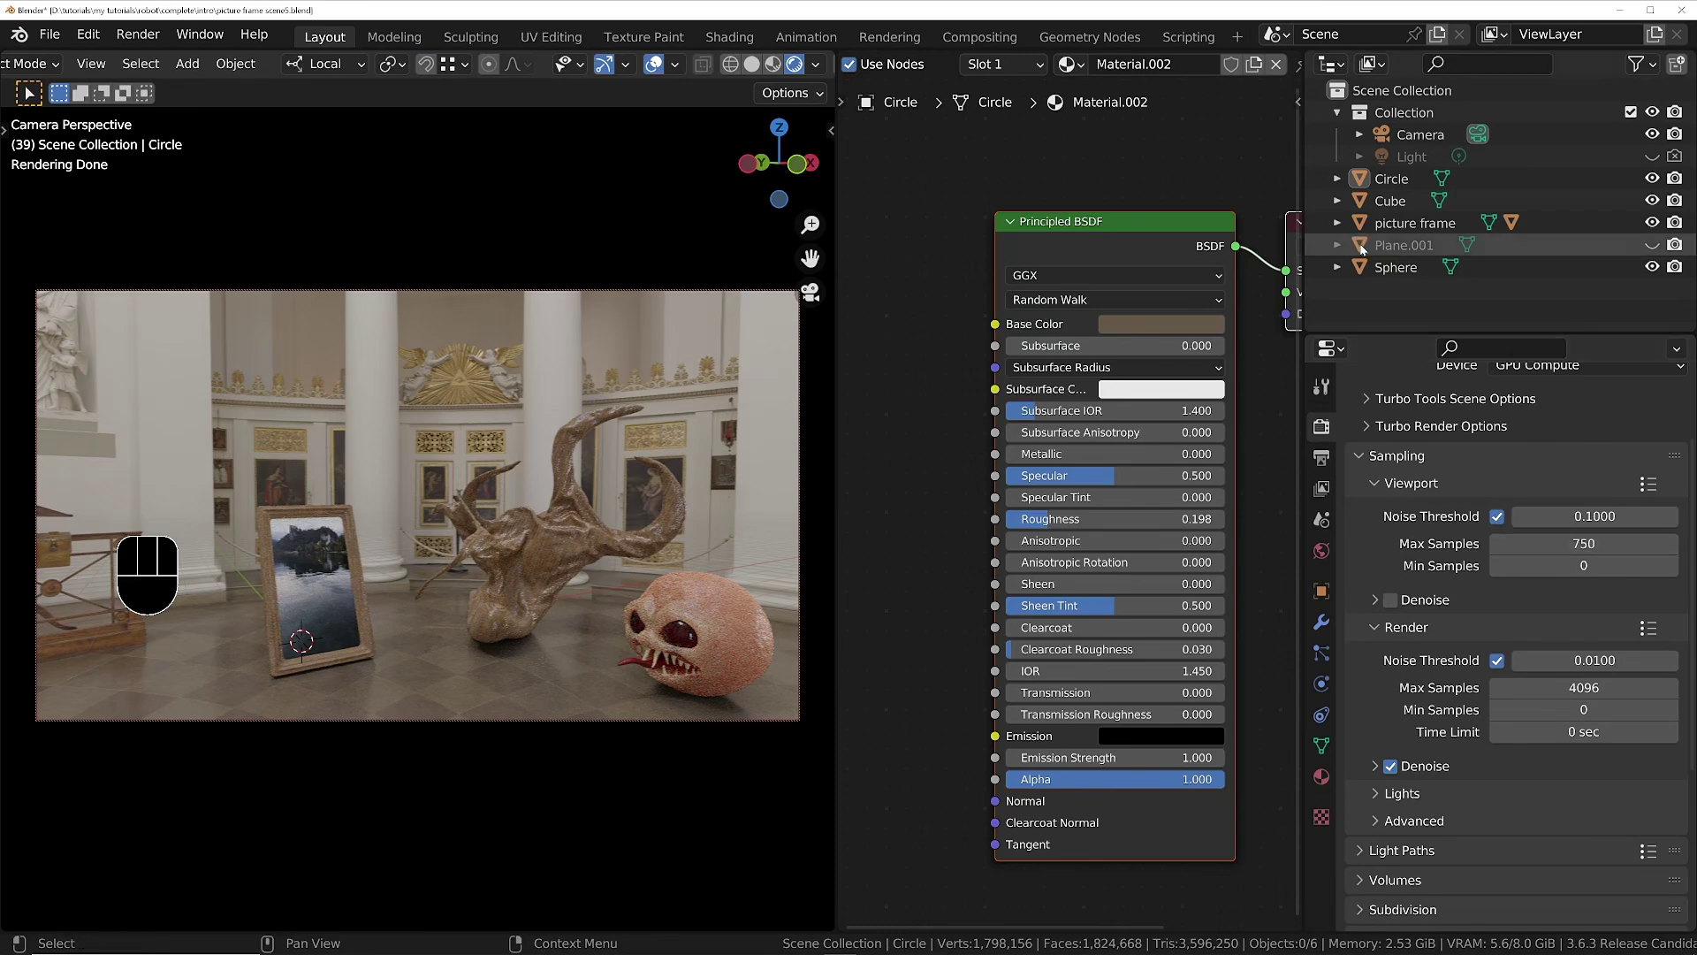
{"action": "left_click", "coordinate": [1572, 566]}
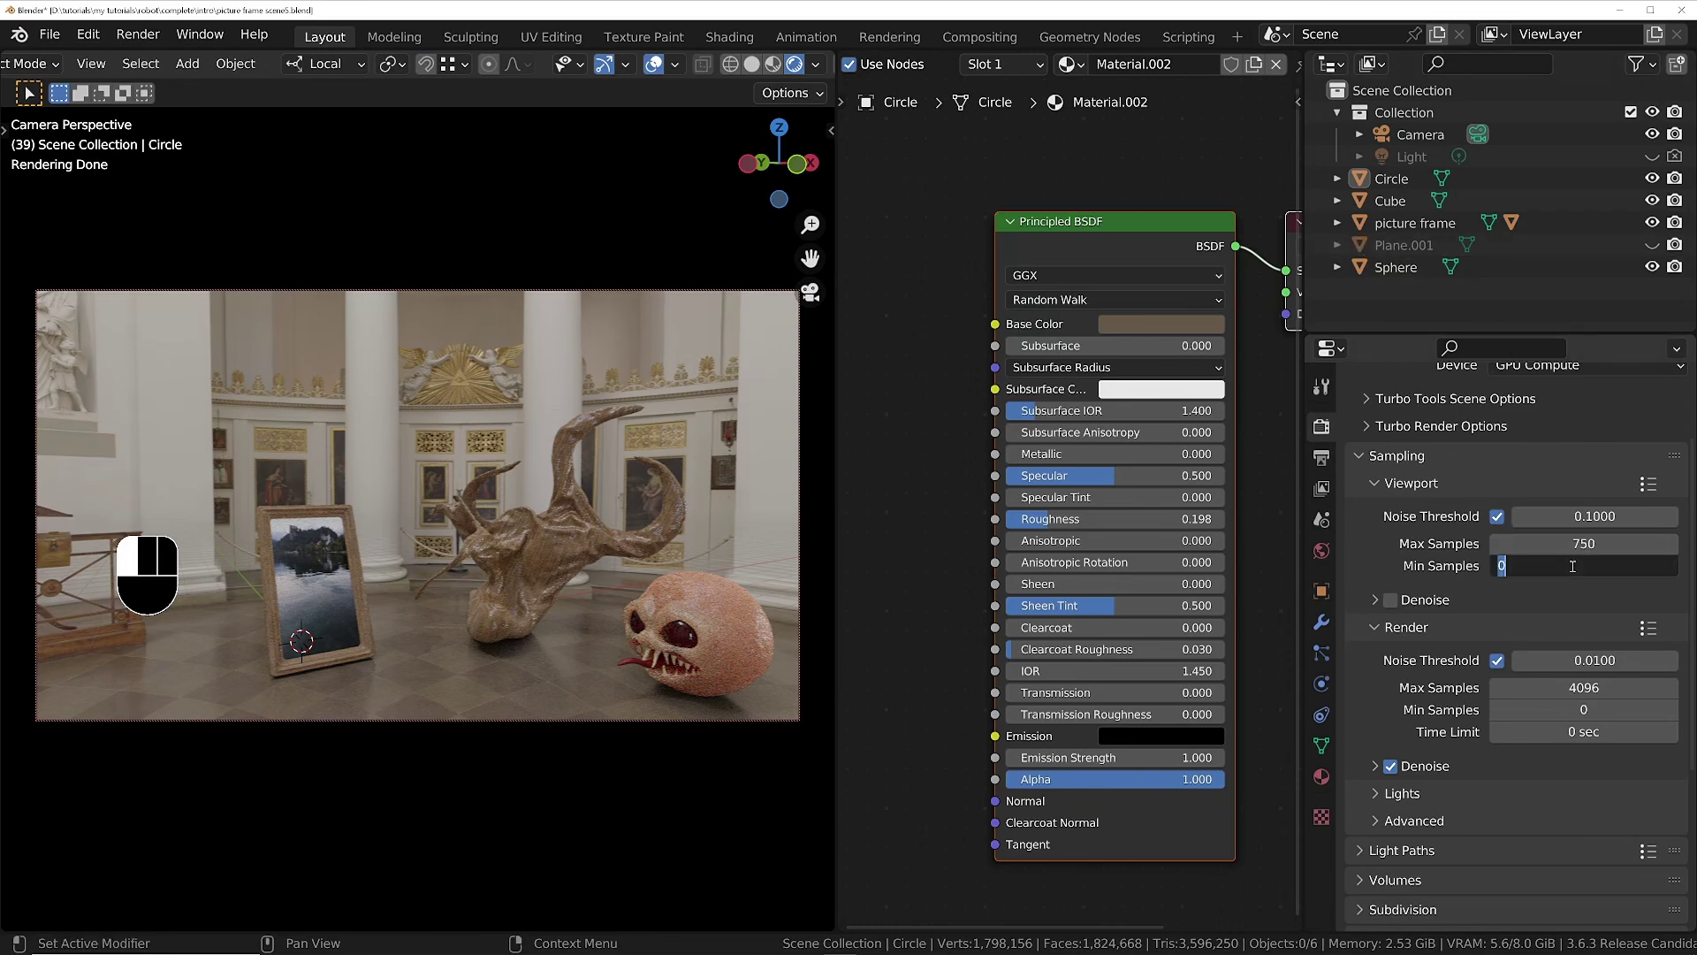
{"action": "type", "text": "16"}
{"action": "key", "text": "Return"}
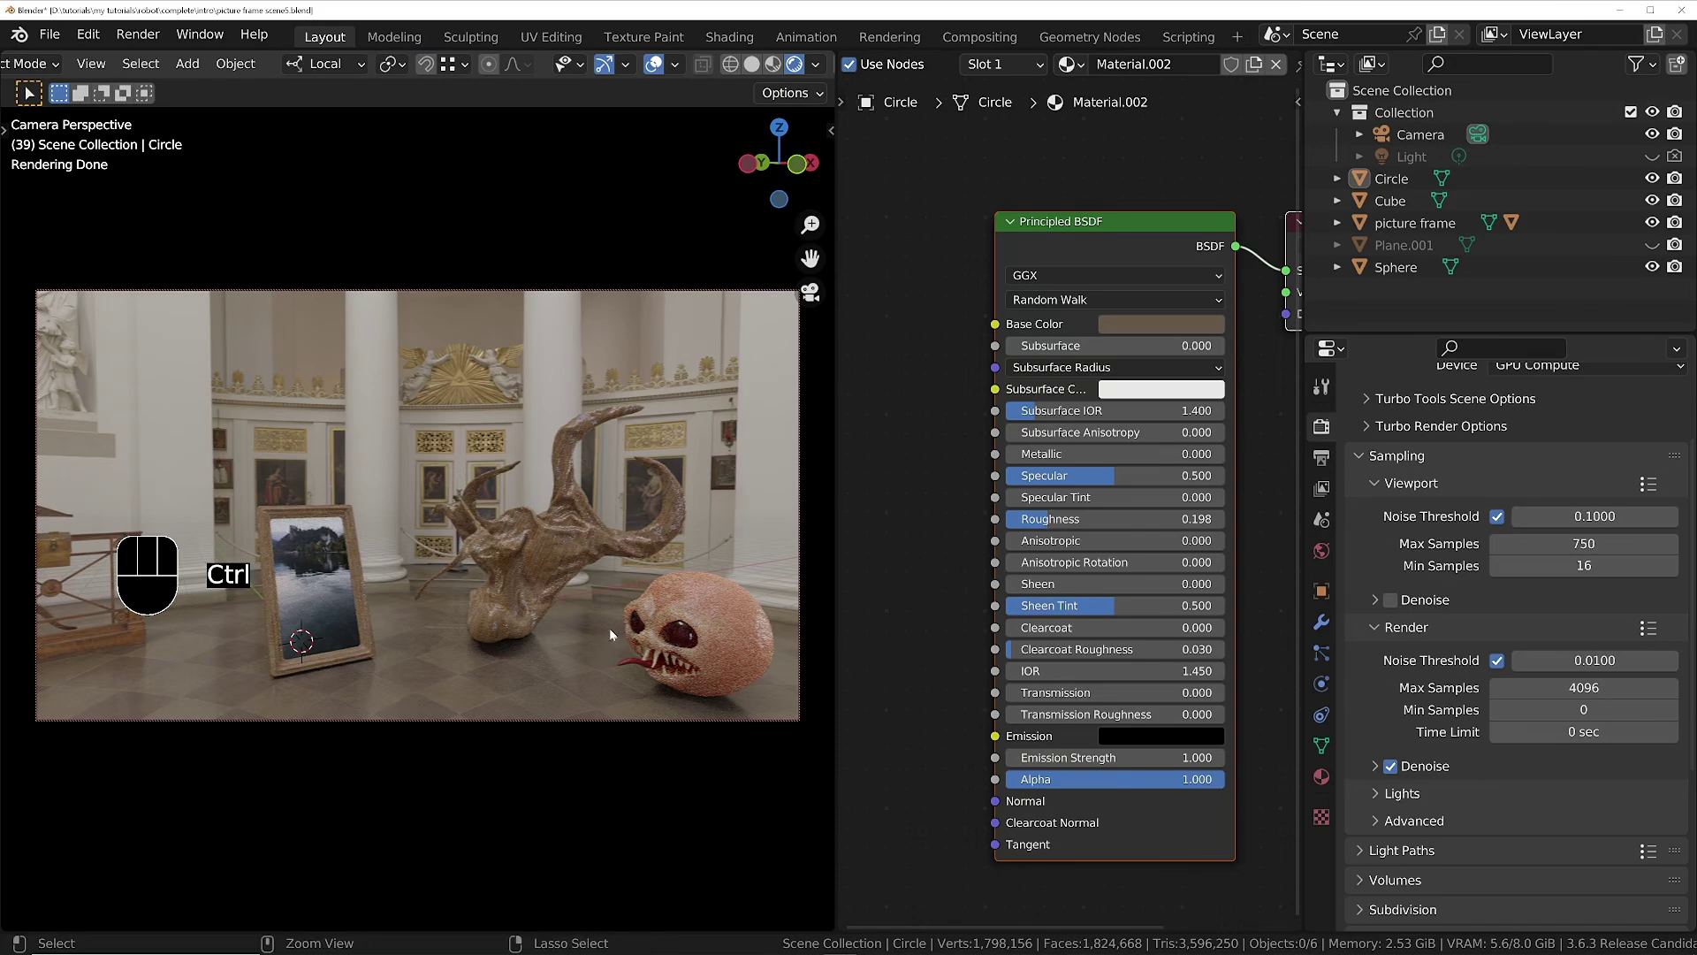
Restrict the viewport render to a region around the monster head.
{"action": "key", "text": "ctrl+b"}
{"action": "left_click_drag", "start_coordinate": [602, 558], "coordinate": [798, 722]}
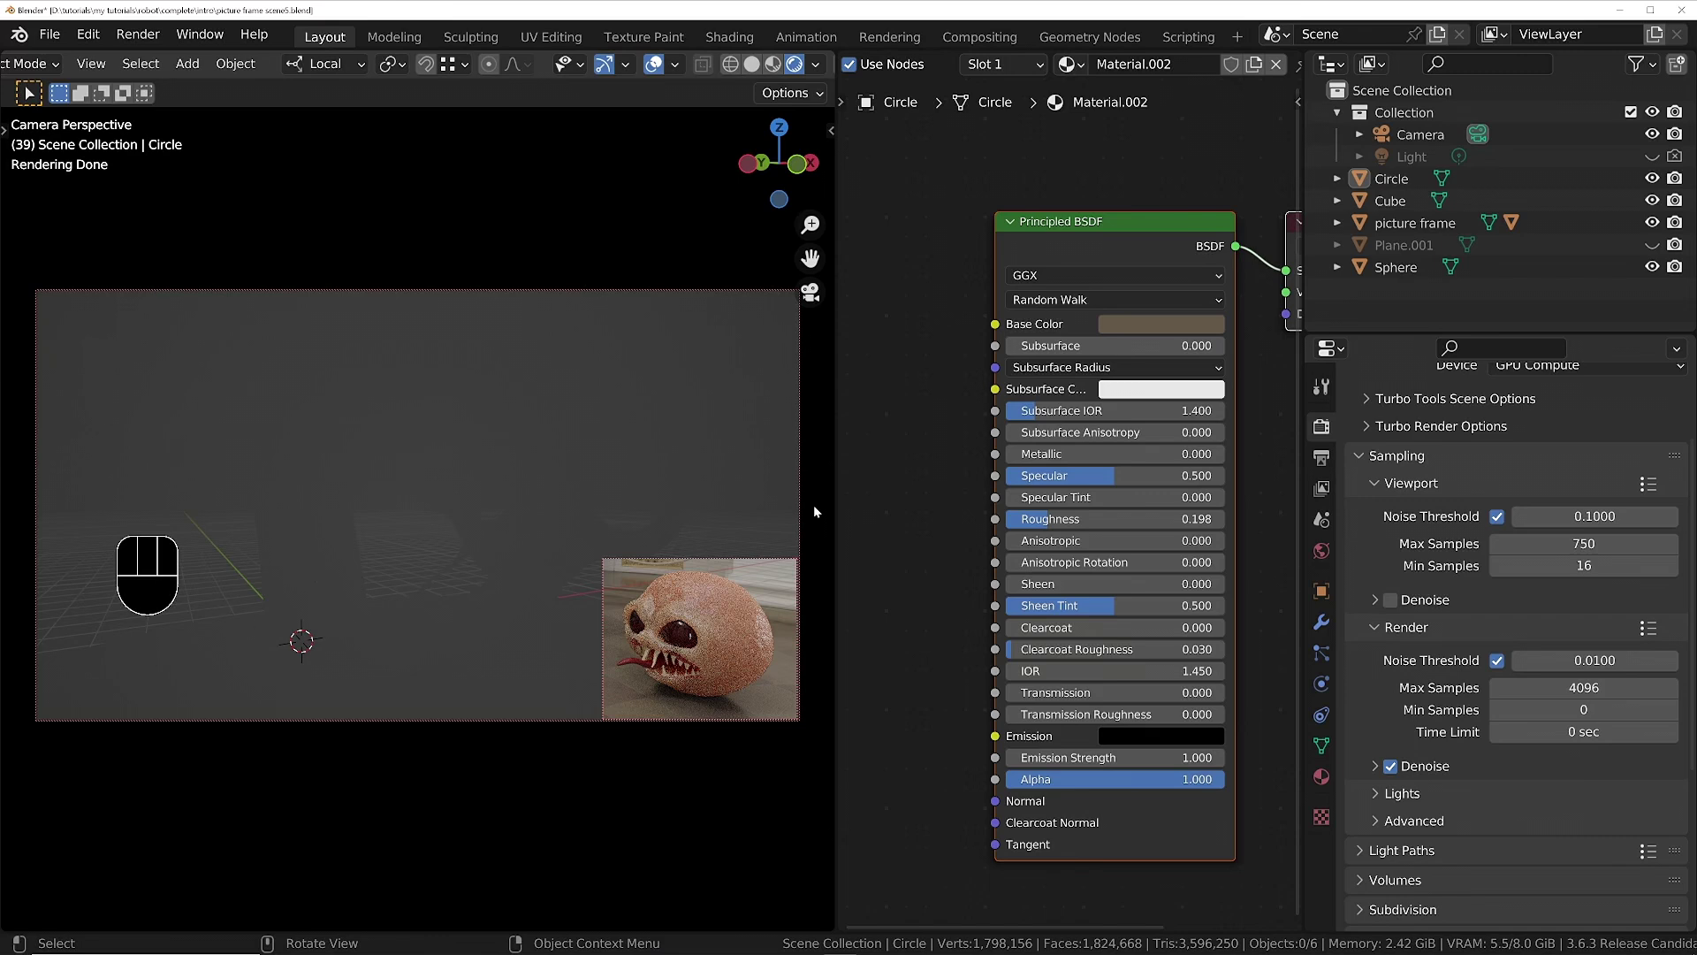
Try viewport noise thresholds of 0.05 and 0.01, and restore the threshold to 0.1.
{"action": "left_click", "coordinate": [1603, 515]}
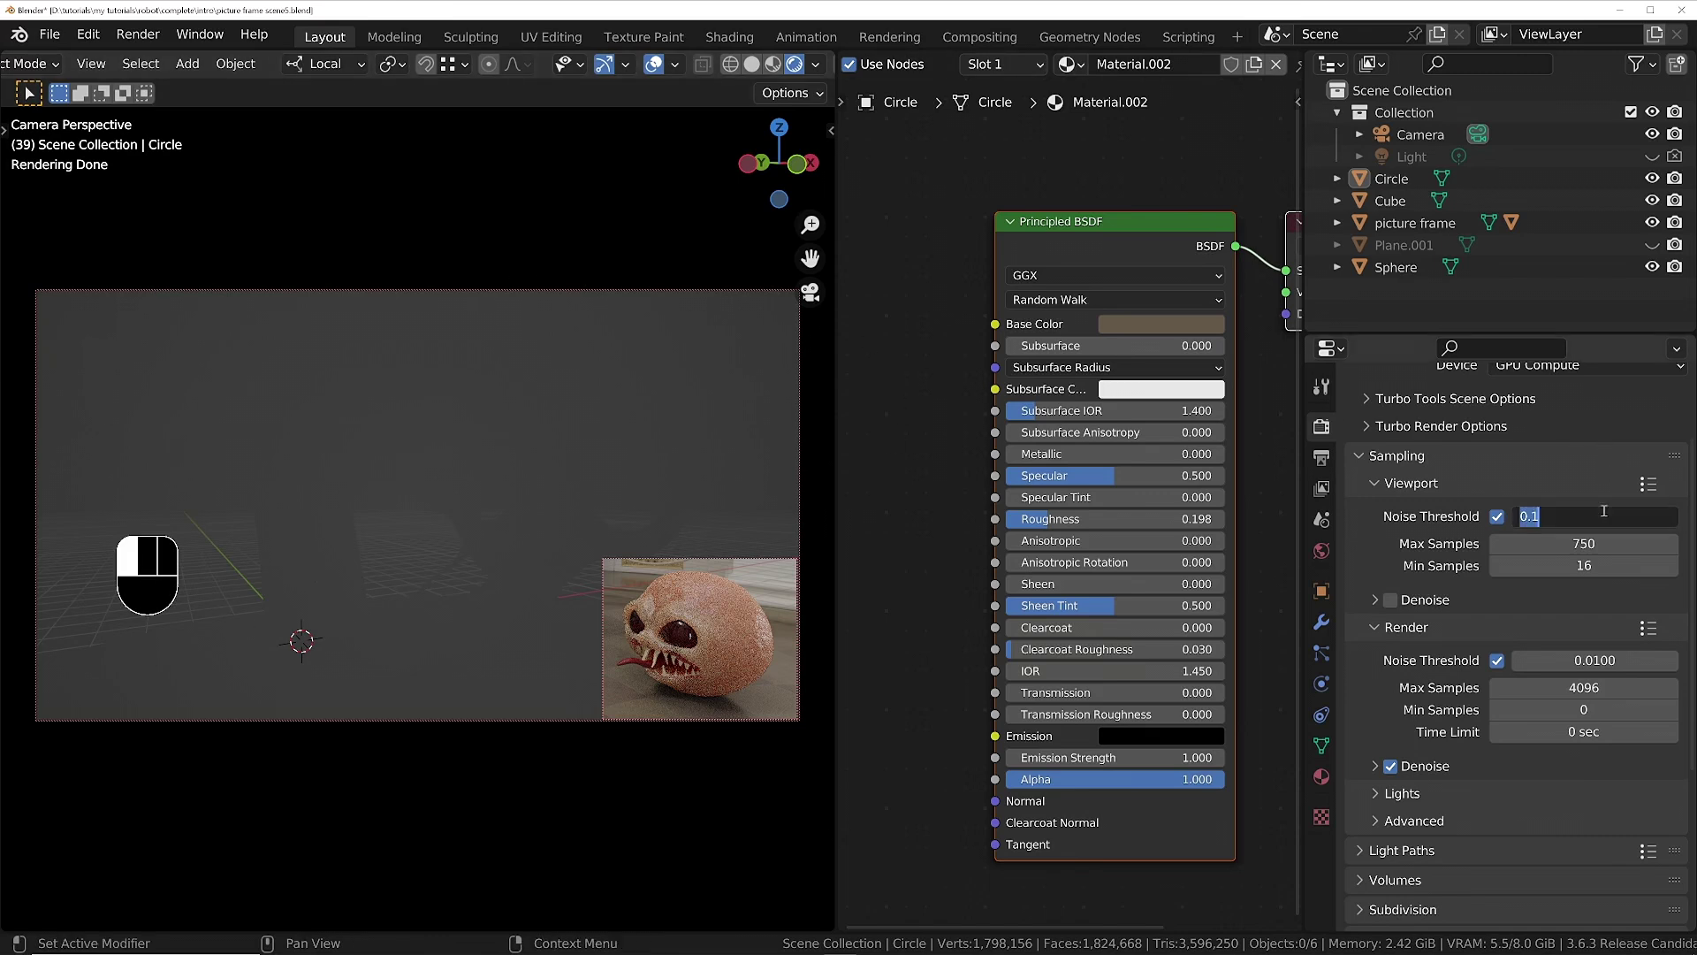
{"action": "type", "text": "0.05"}
{"action": "key", "text": "Return"}
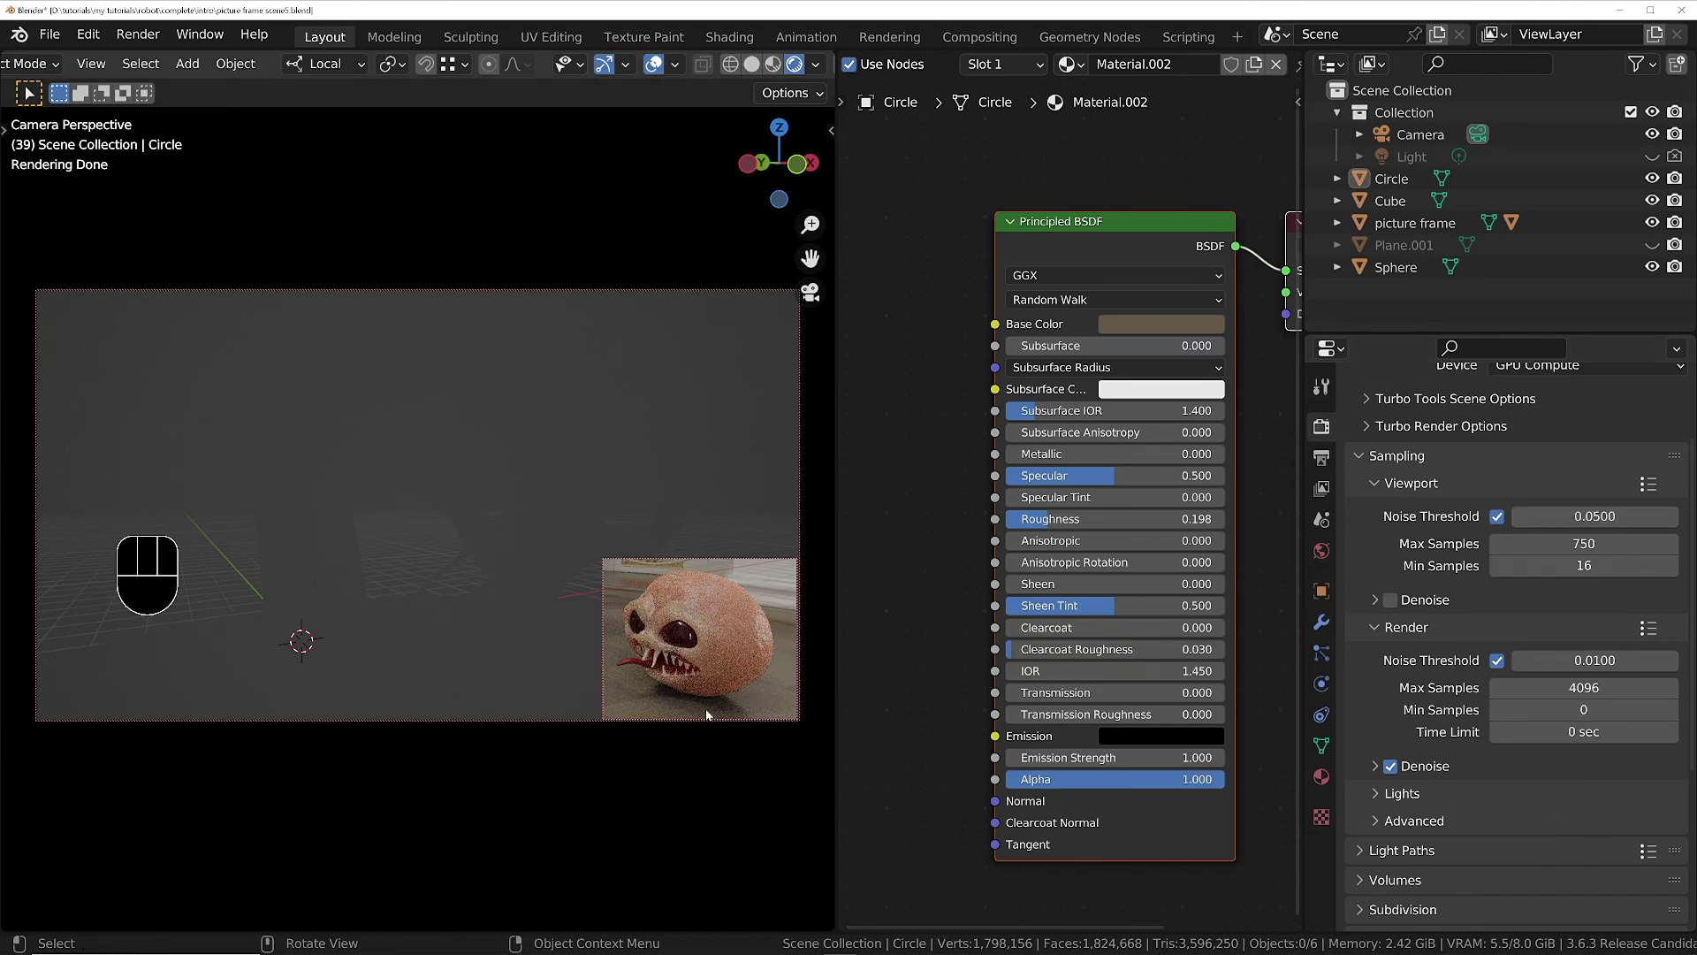
{"action": "left_click", "coordinate": [1573, 517]}
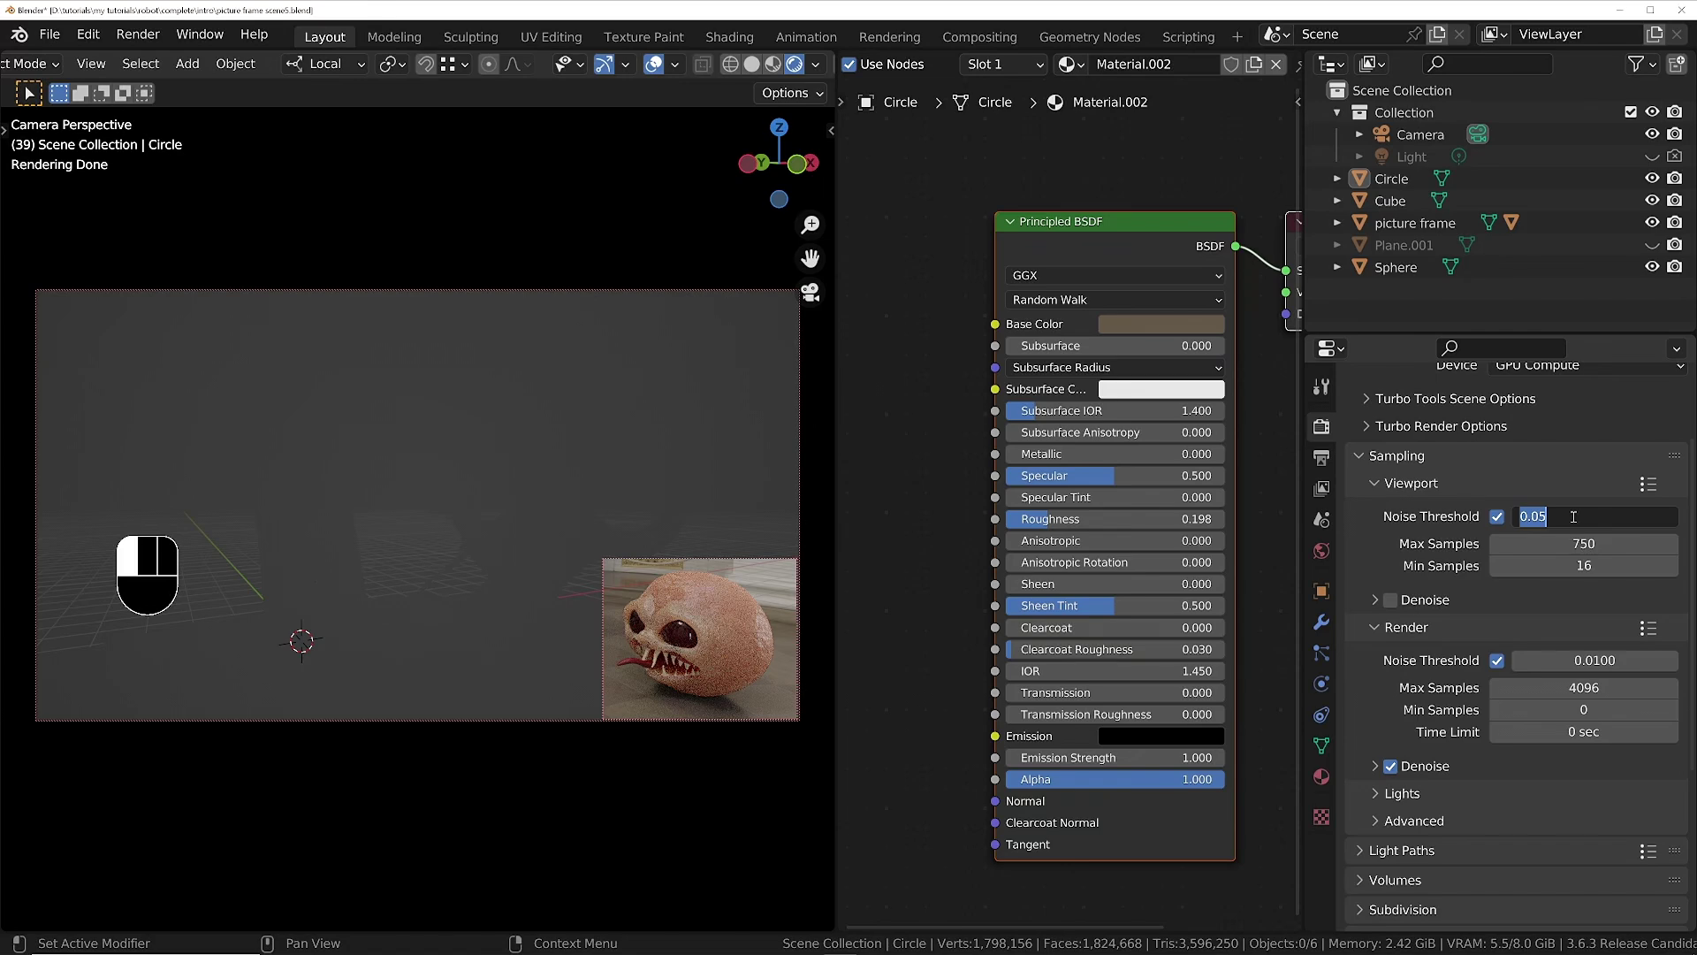
{"action": "type", "text": "0.01"}
{"action": "key", "text": "Return"}
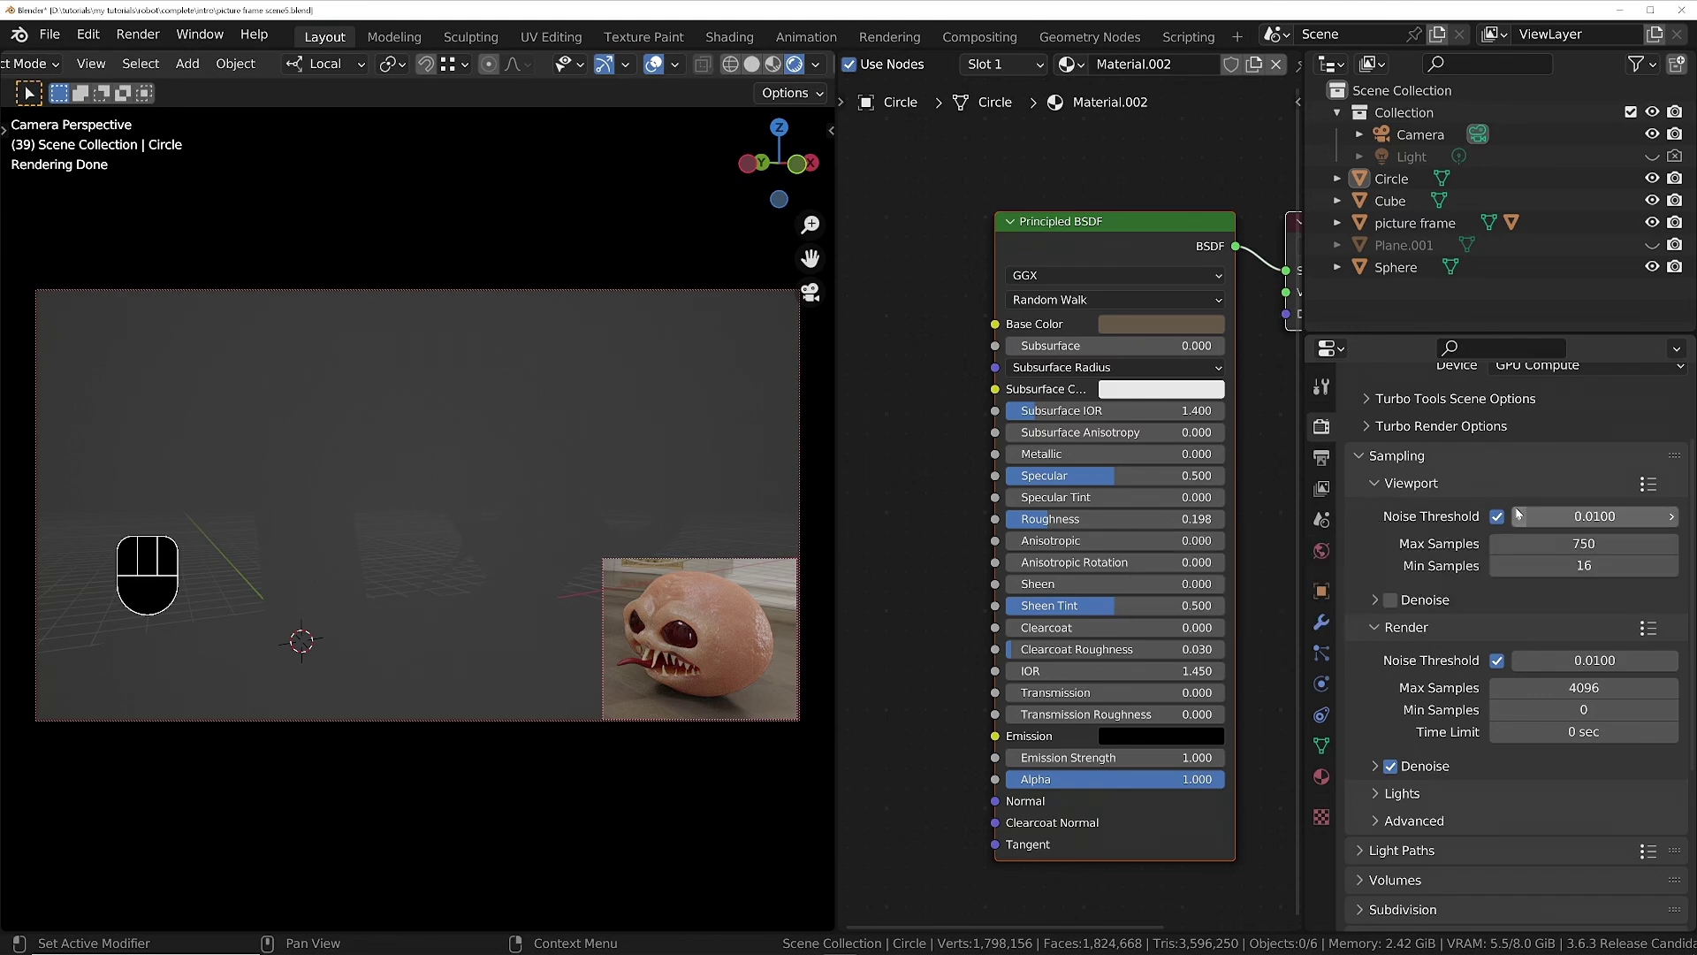
{"action": "left_click", "coordinate": [1596, 515]}
{"action": "type", "text": "0.1"}
{"action": "key", "text": "Return"}
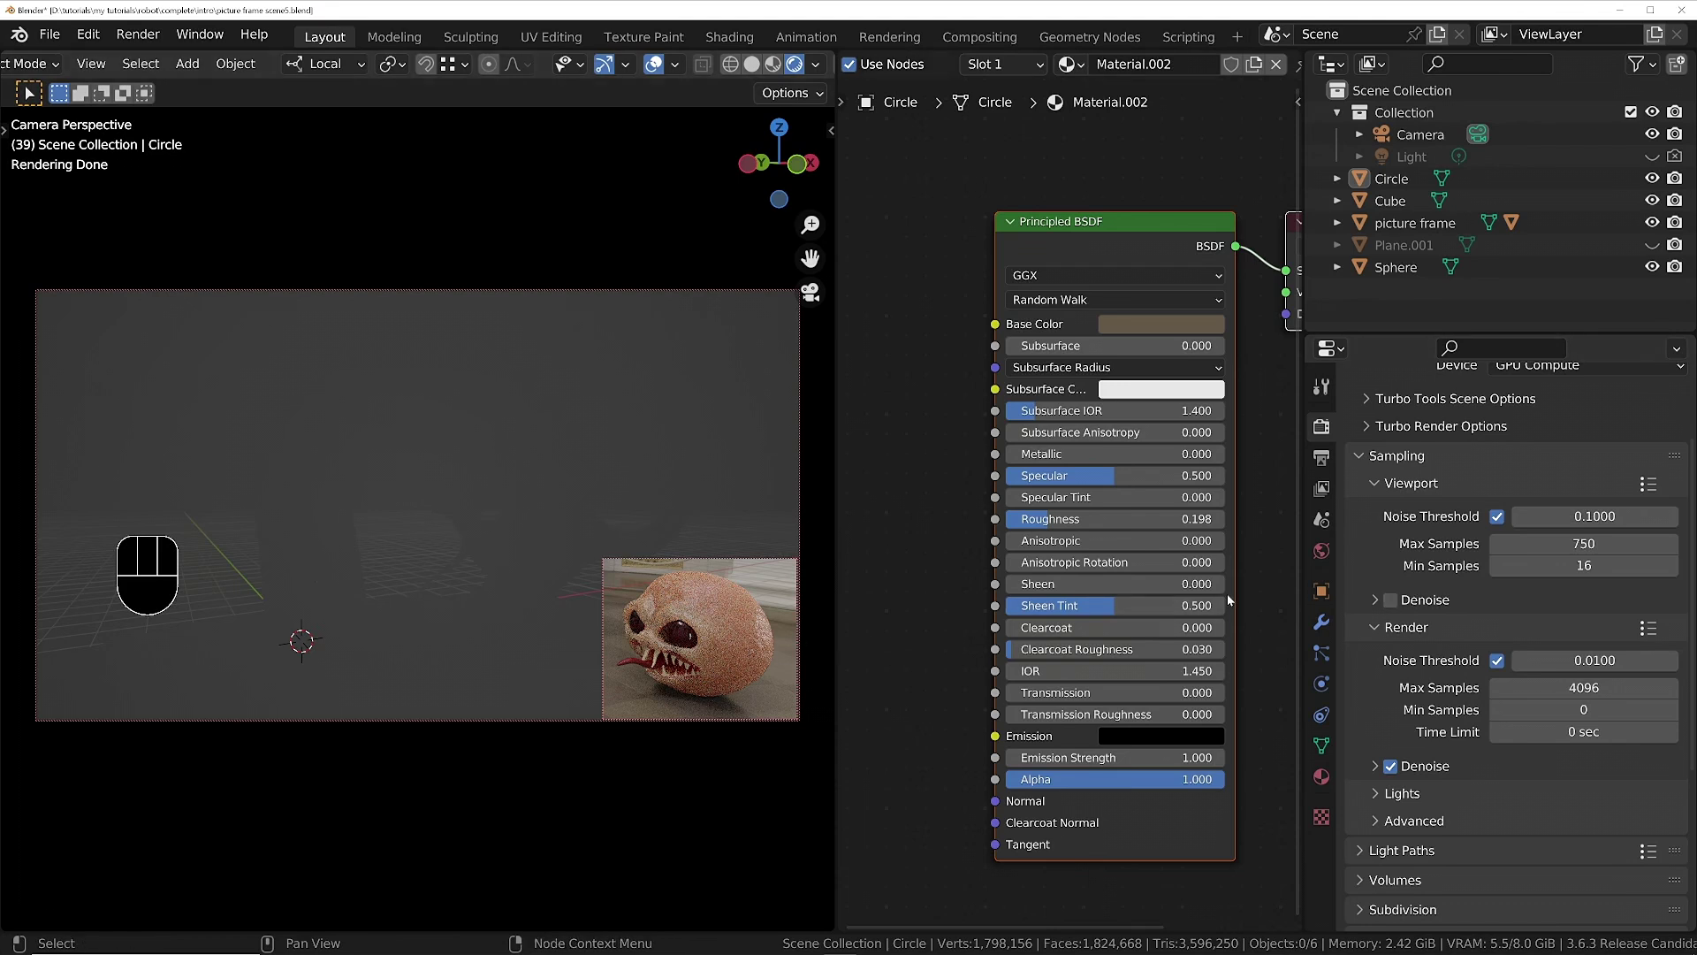
Enable viewport denoising and choose OpenImageDenoise as the denoiser.
{"action": "left_click", "coordinate": [1404, 601]}
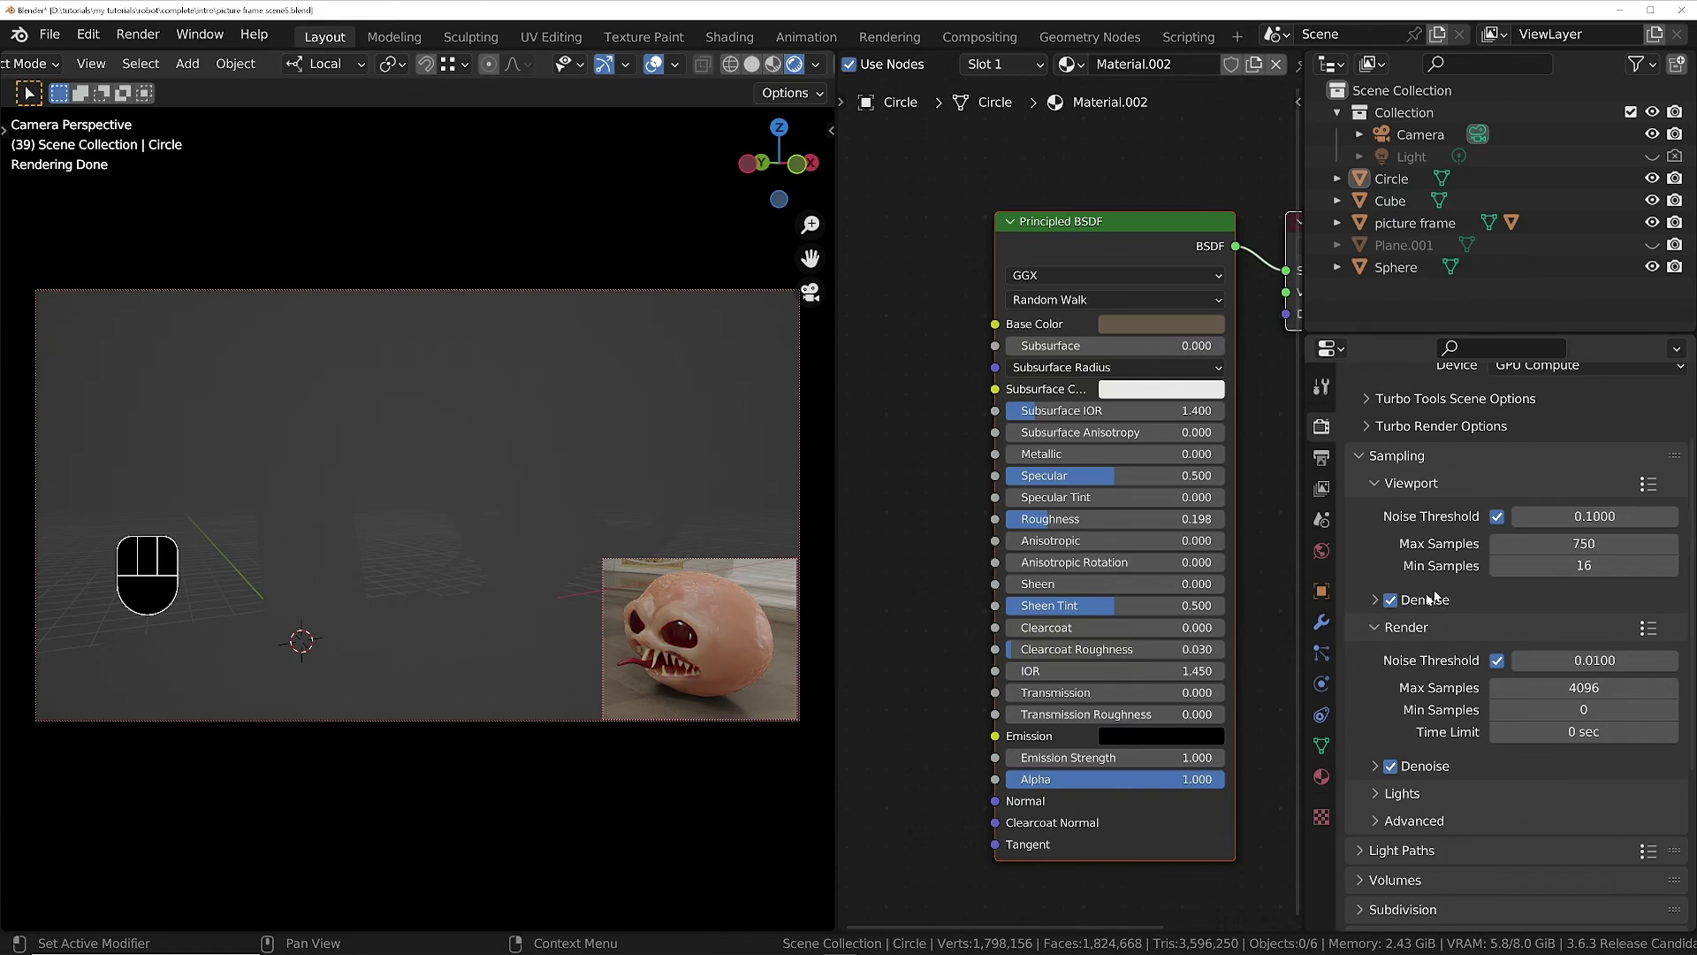
{"action": "left_click", "coordinate": [1371, 600]}
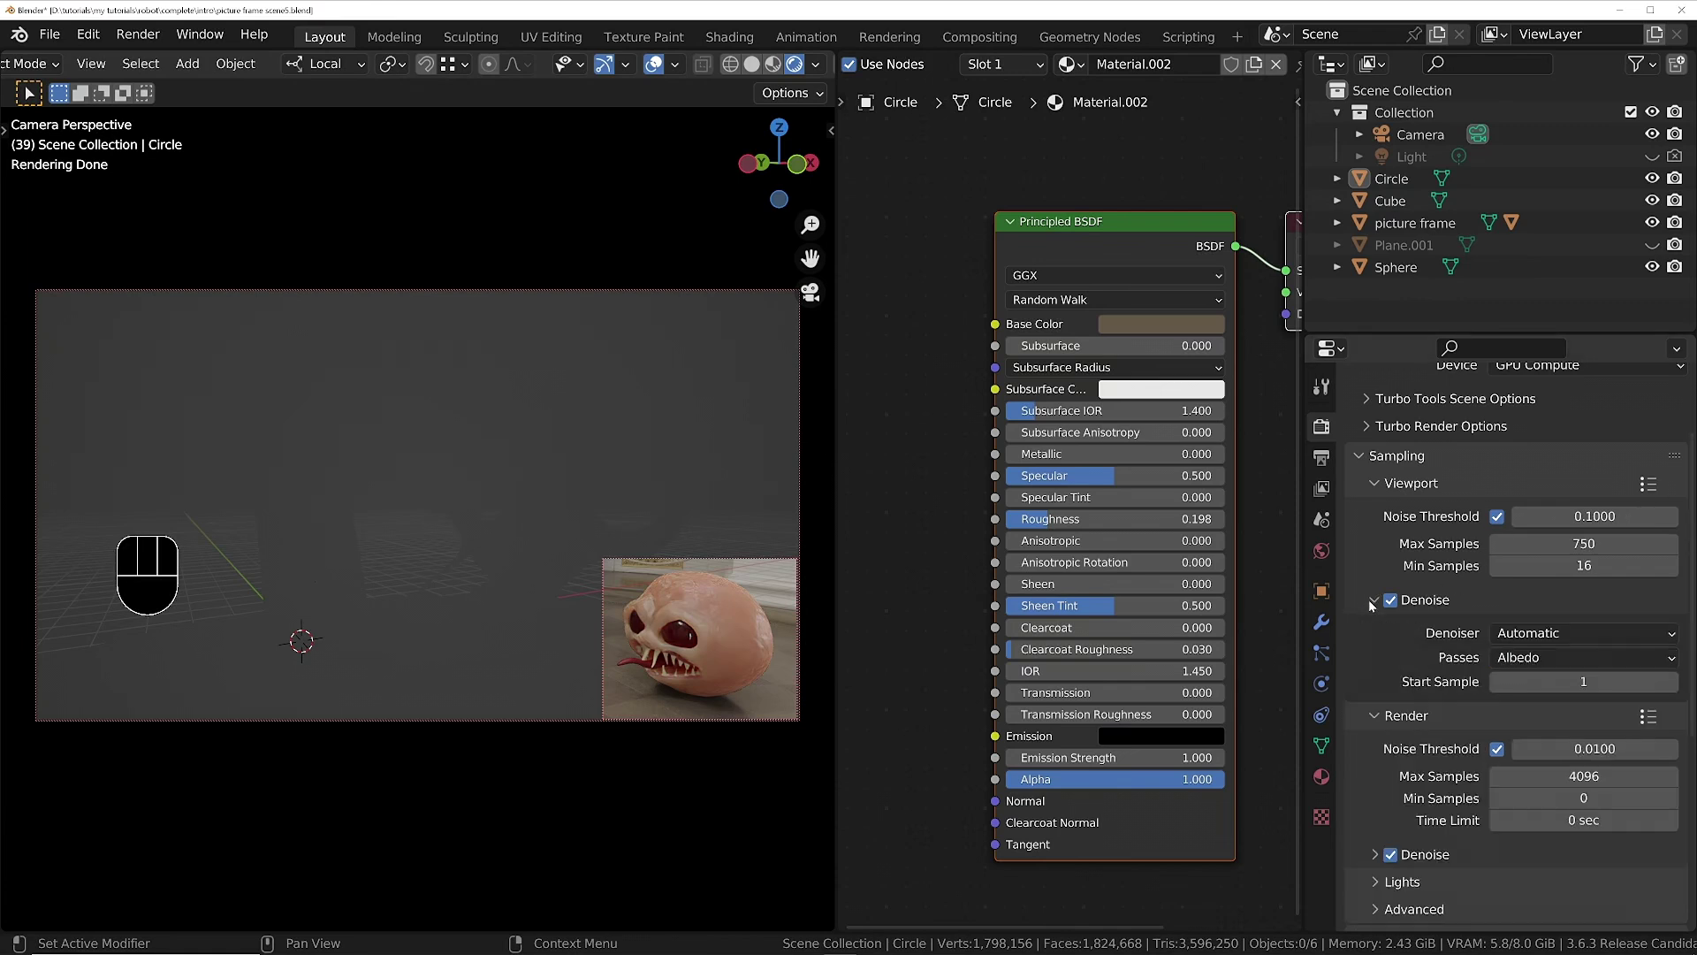
{"action": "left_click", "coordinate": [1615, 633]}
{"action": "left_click", "coordinate": [1578, 705]}
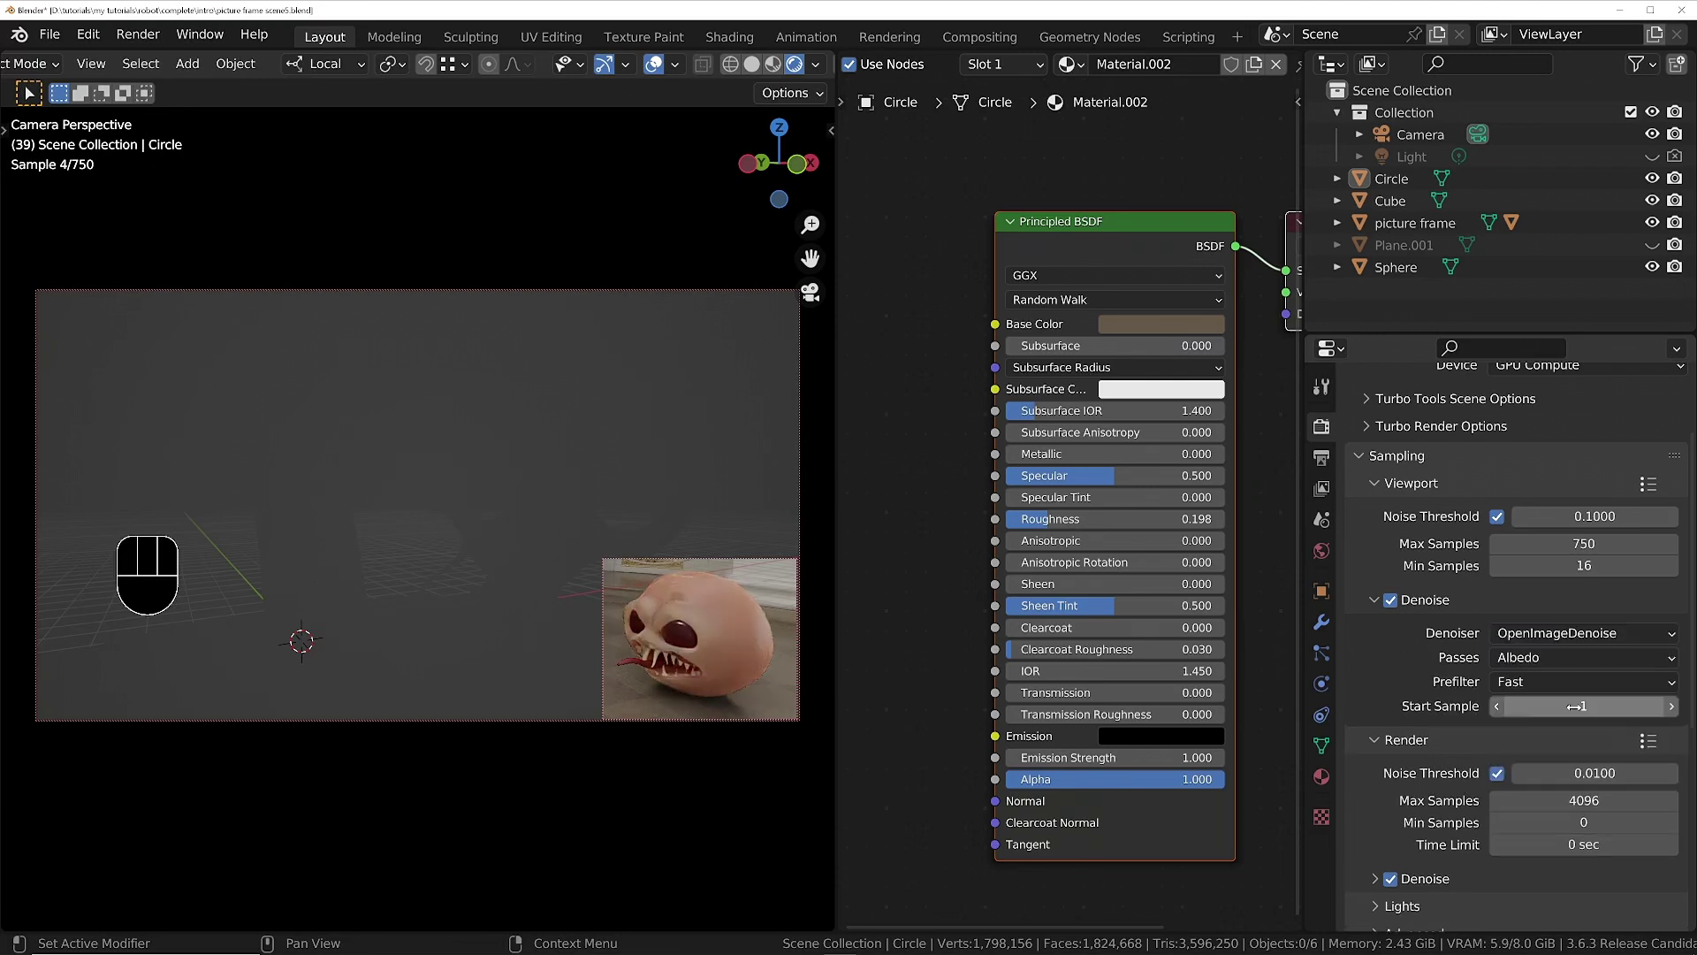
Set the viewport denoising passes to Albedo and Normal and the prefilter to Accurate.
{"action": "left_click", "coordinate": [1548, 660]}
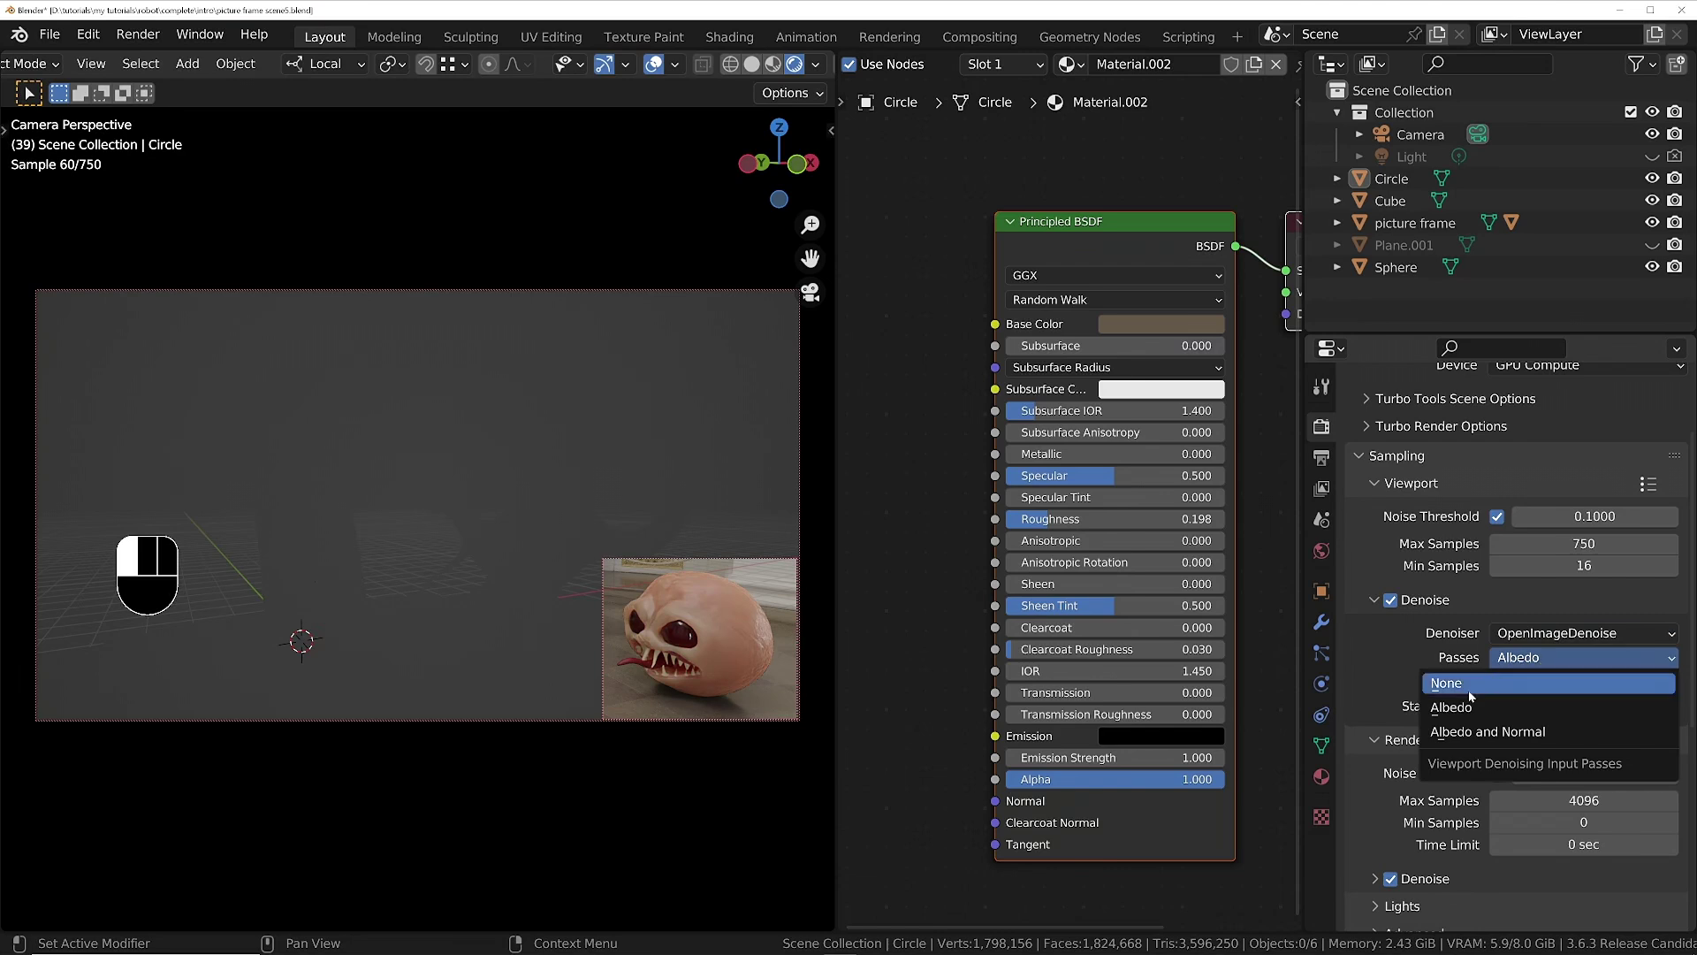
{"action": "left_click", "coordinate": [1539, 730]}
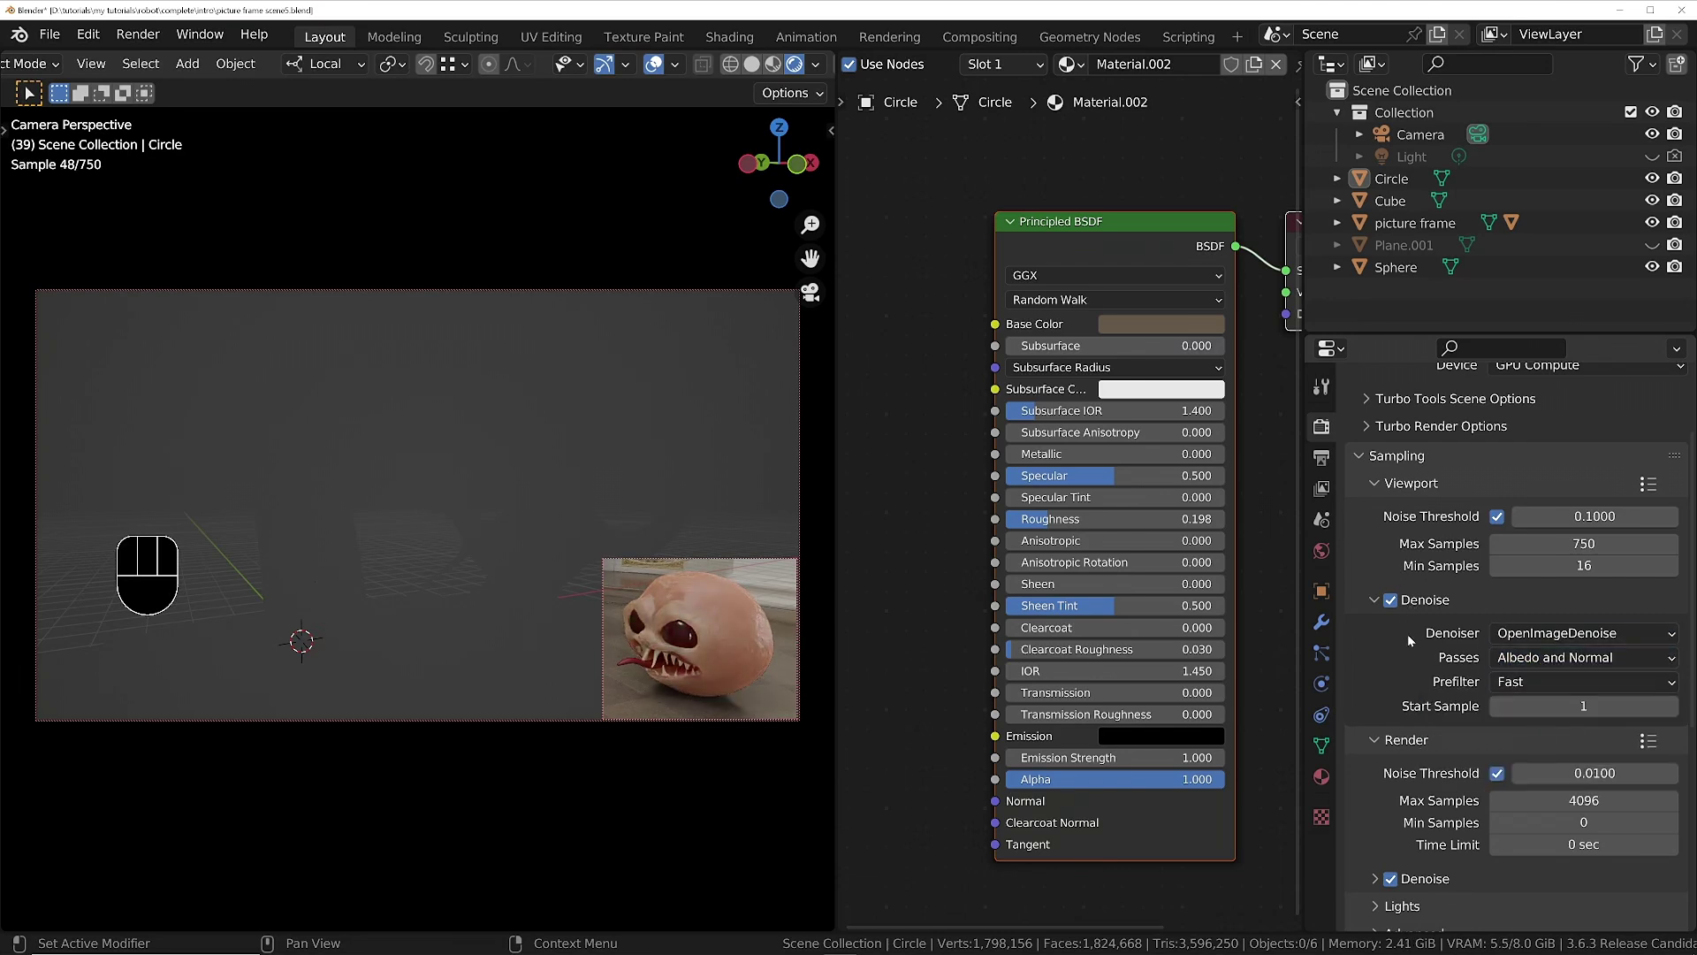
{"action": "left_click", "coordinate": [1554, 681]}
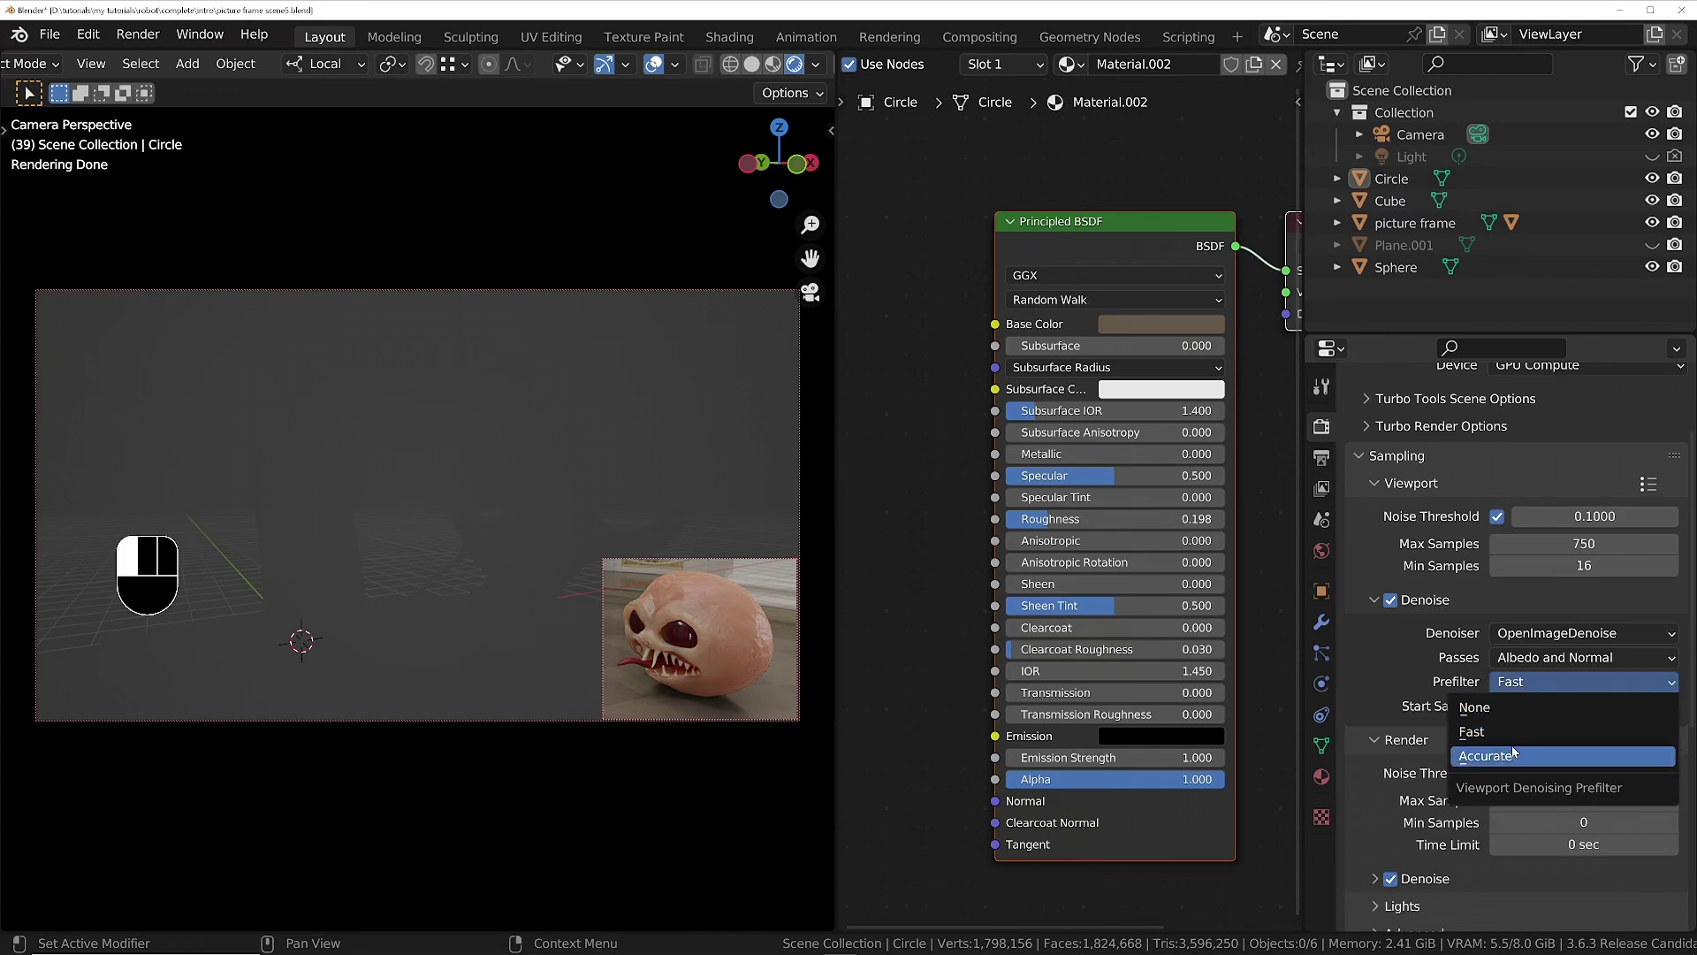
{"action": "left_click", "coordinate": [1532, 756]}
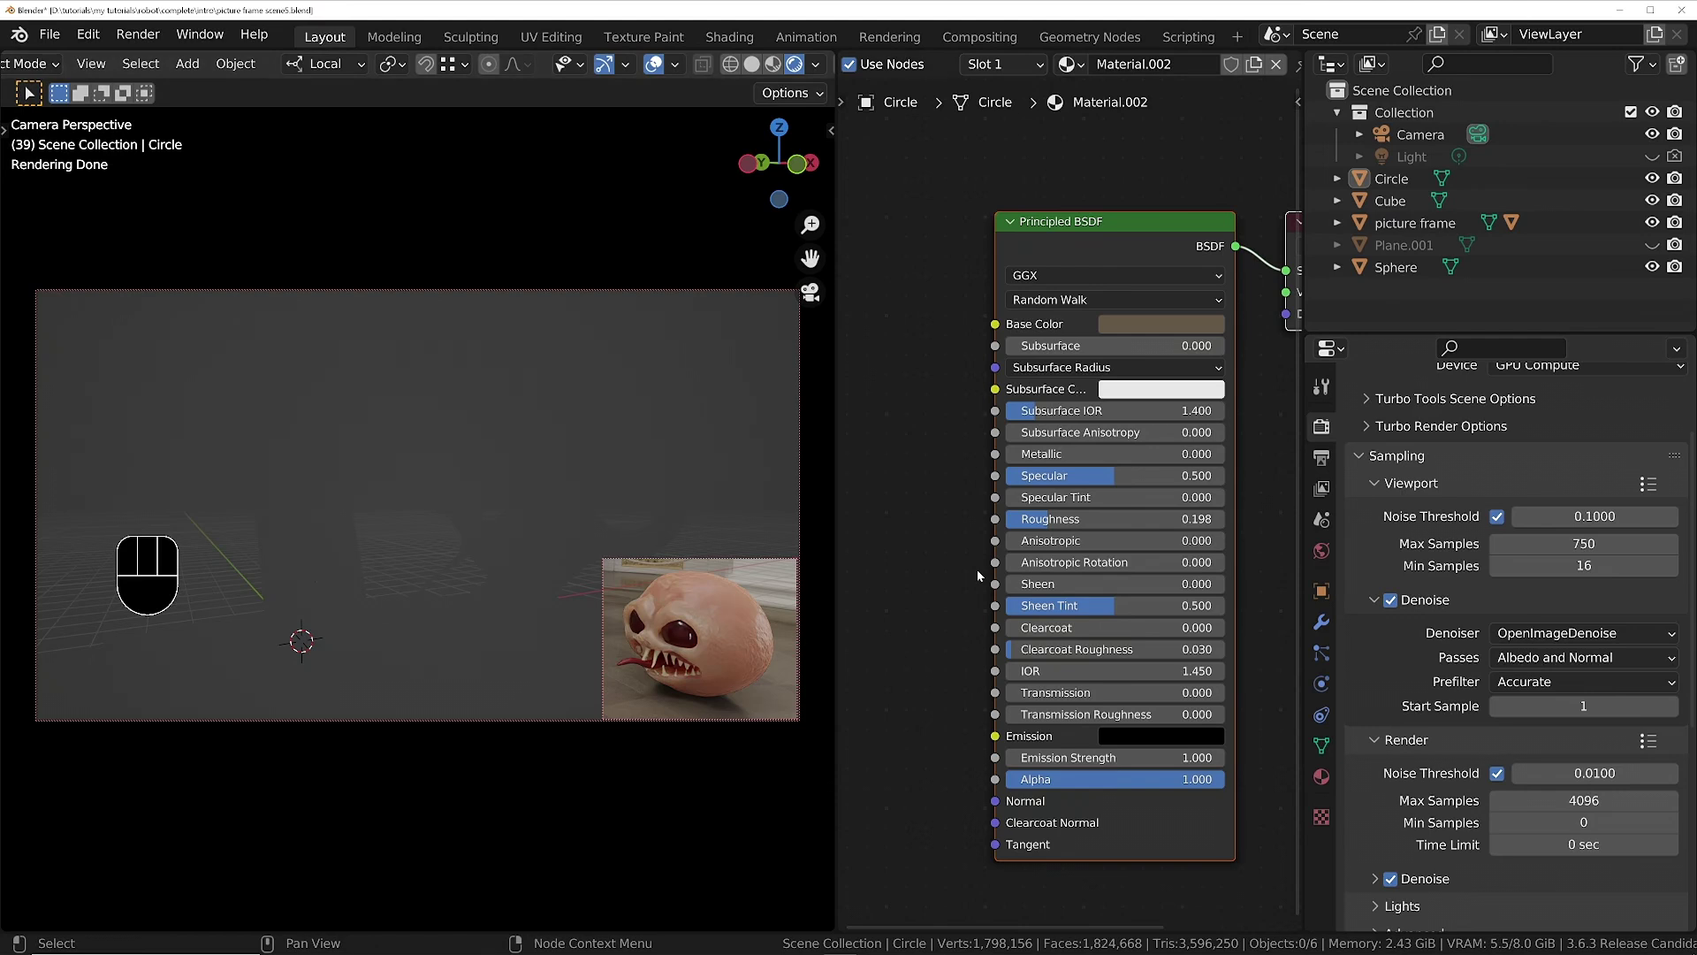
Set the viewport noise threshold to 0.05 and the denoising start sample to 300.
{"action": "left_click", "coordinate": [1592, 509]}
{"action": "type", "text": "0.05"}
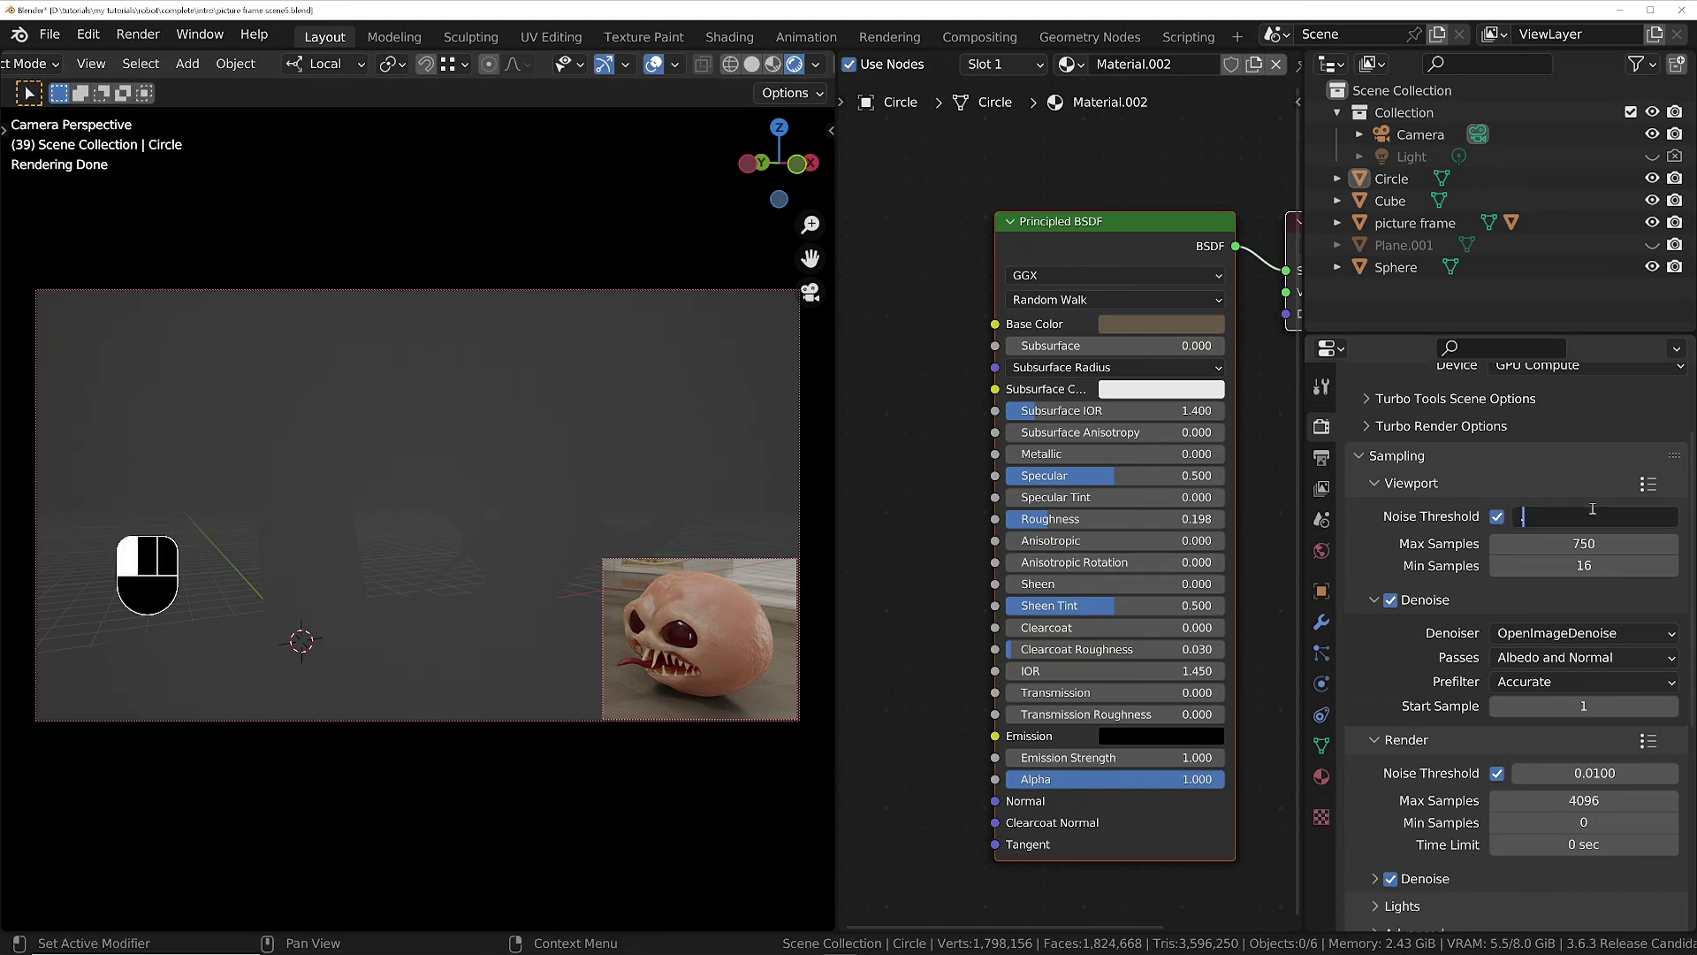
{"action": "key", "text": "Return"}
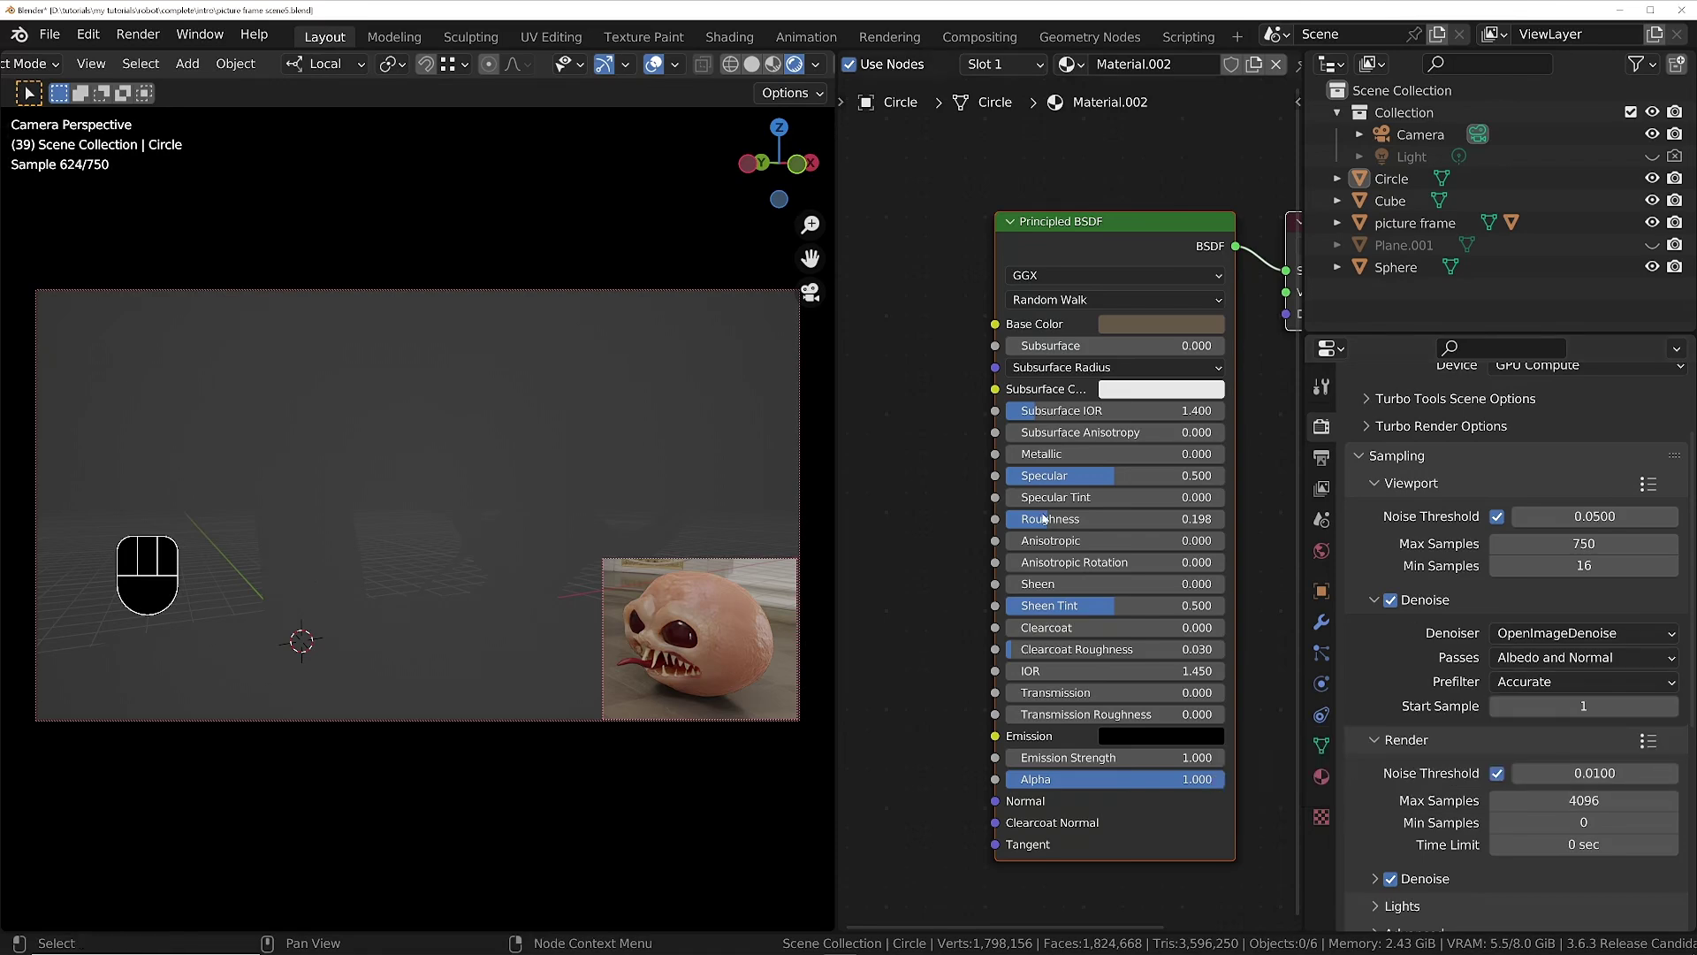
{"action": "left_click", "coordinate": [1620, 707]}
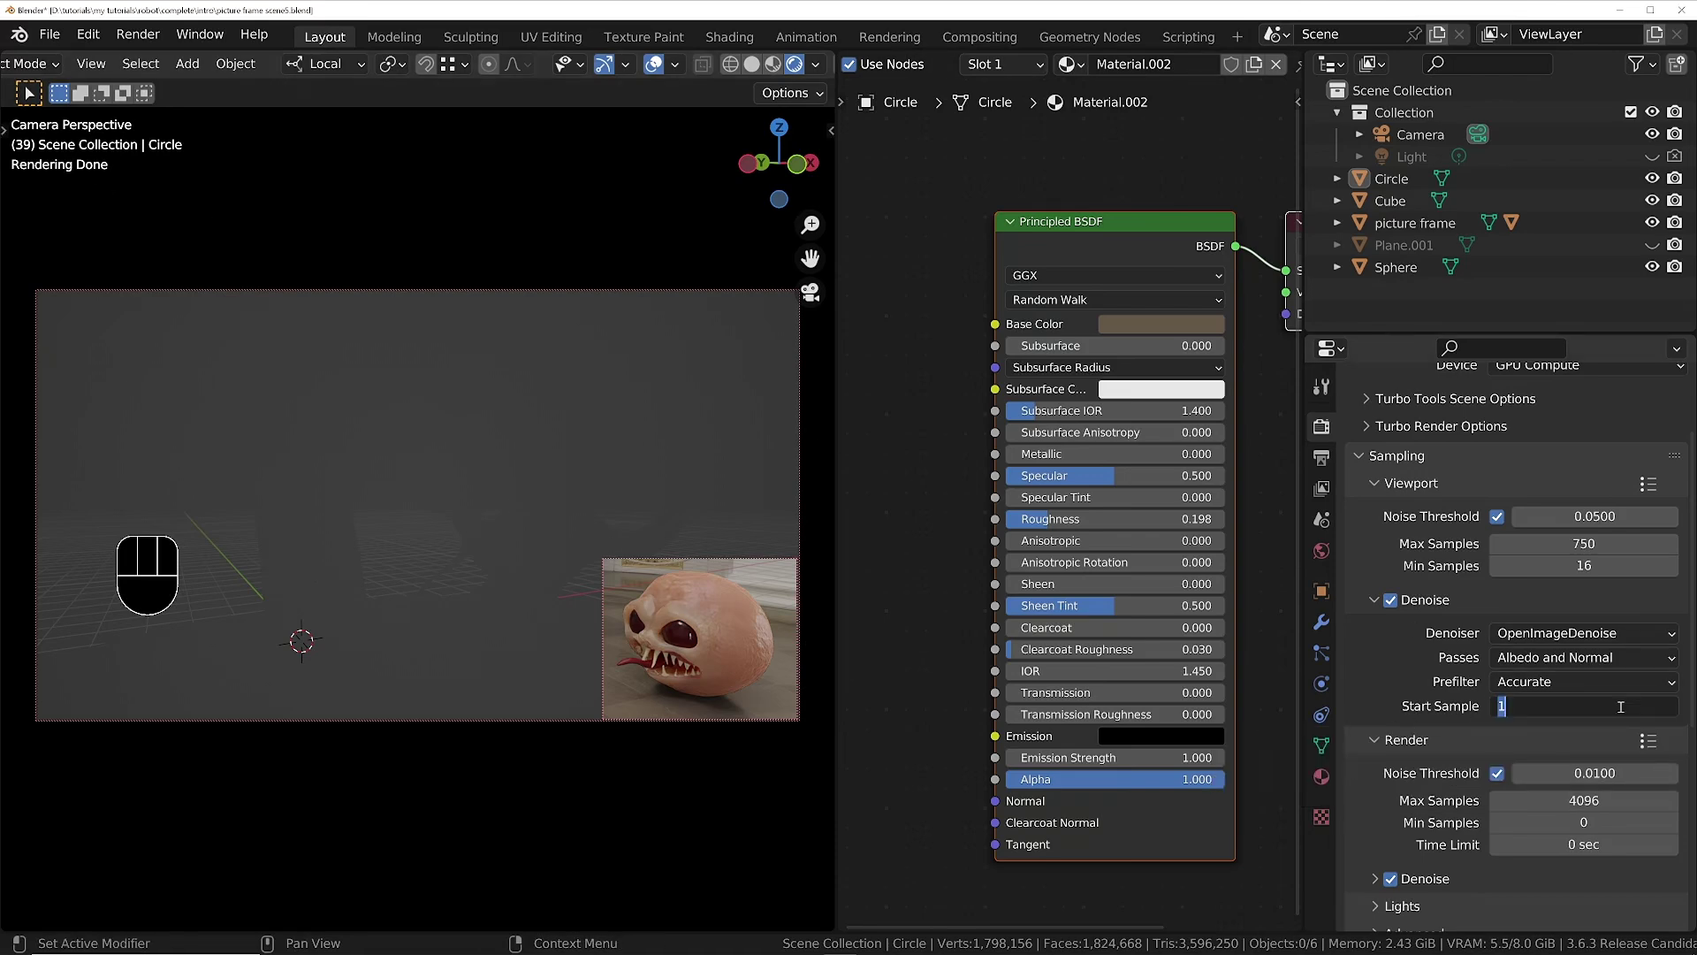
{"action": "type", "text": "300"}
{"action": "key", "text": "Return"}
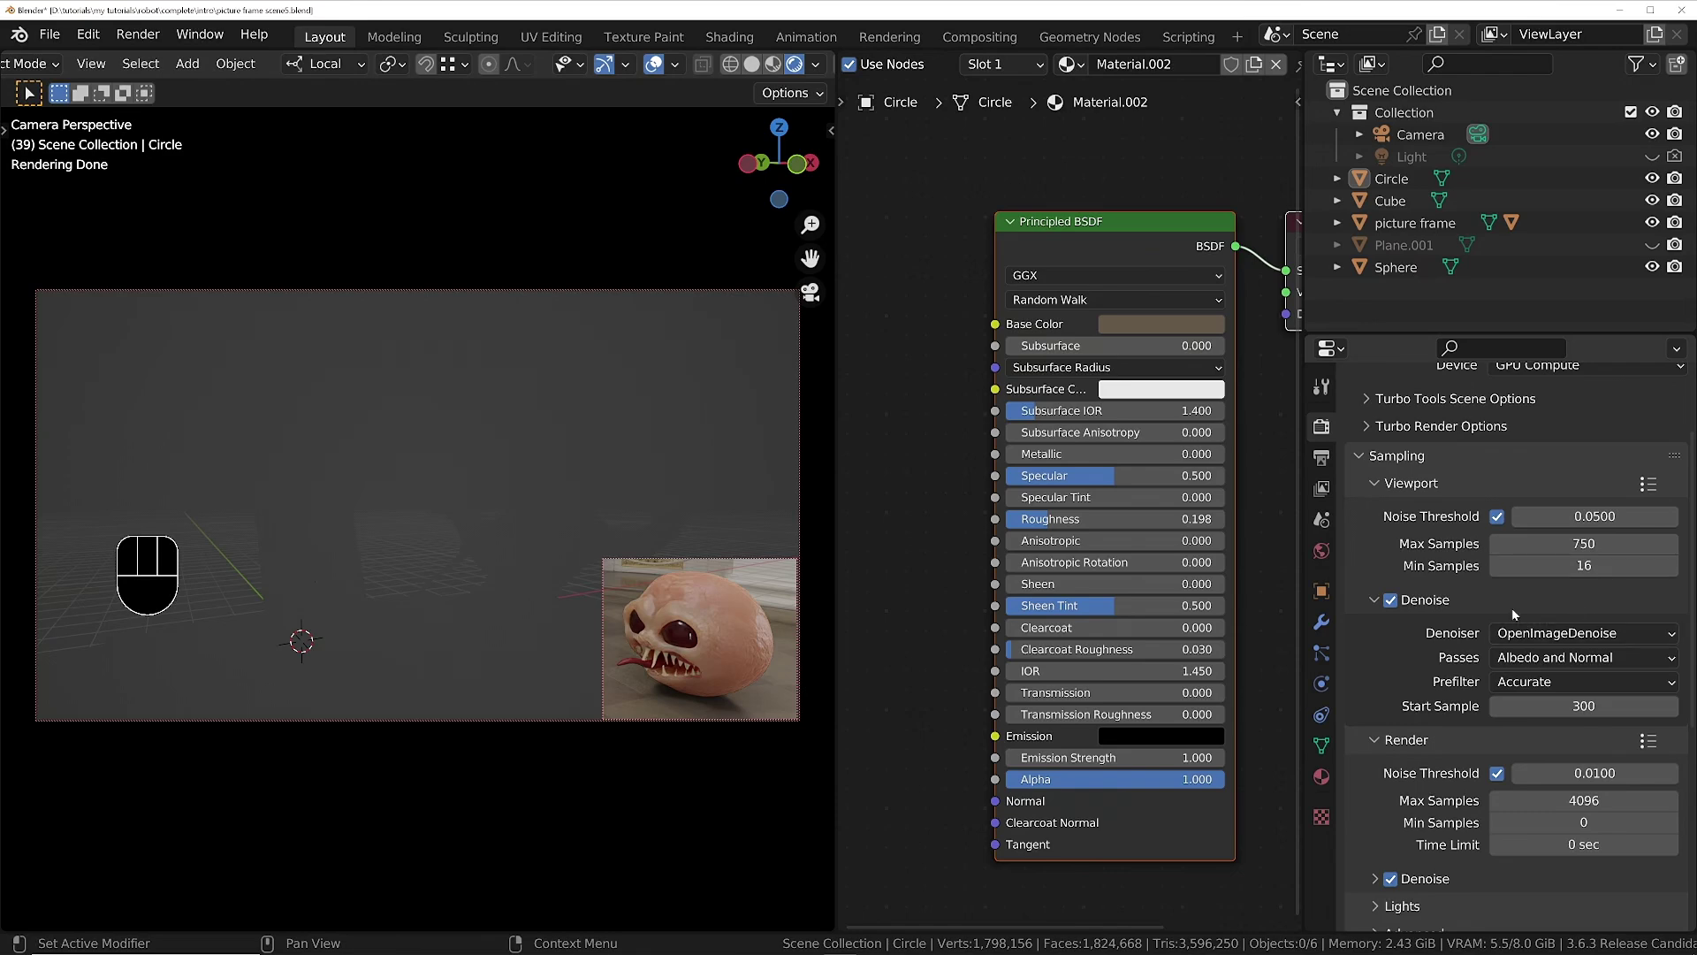
Enable Turbo Render in the Turbo Render Options and collapse that section.
{"action": "left_click", "coordinate": [1371, 427]}
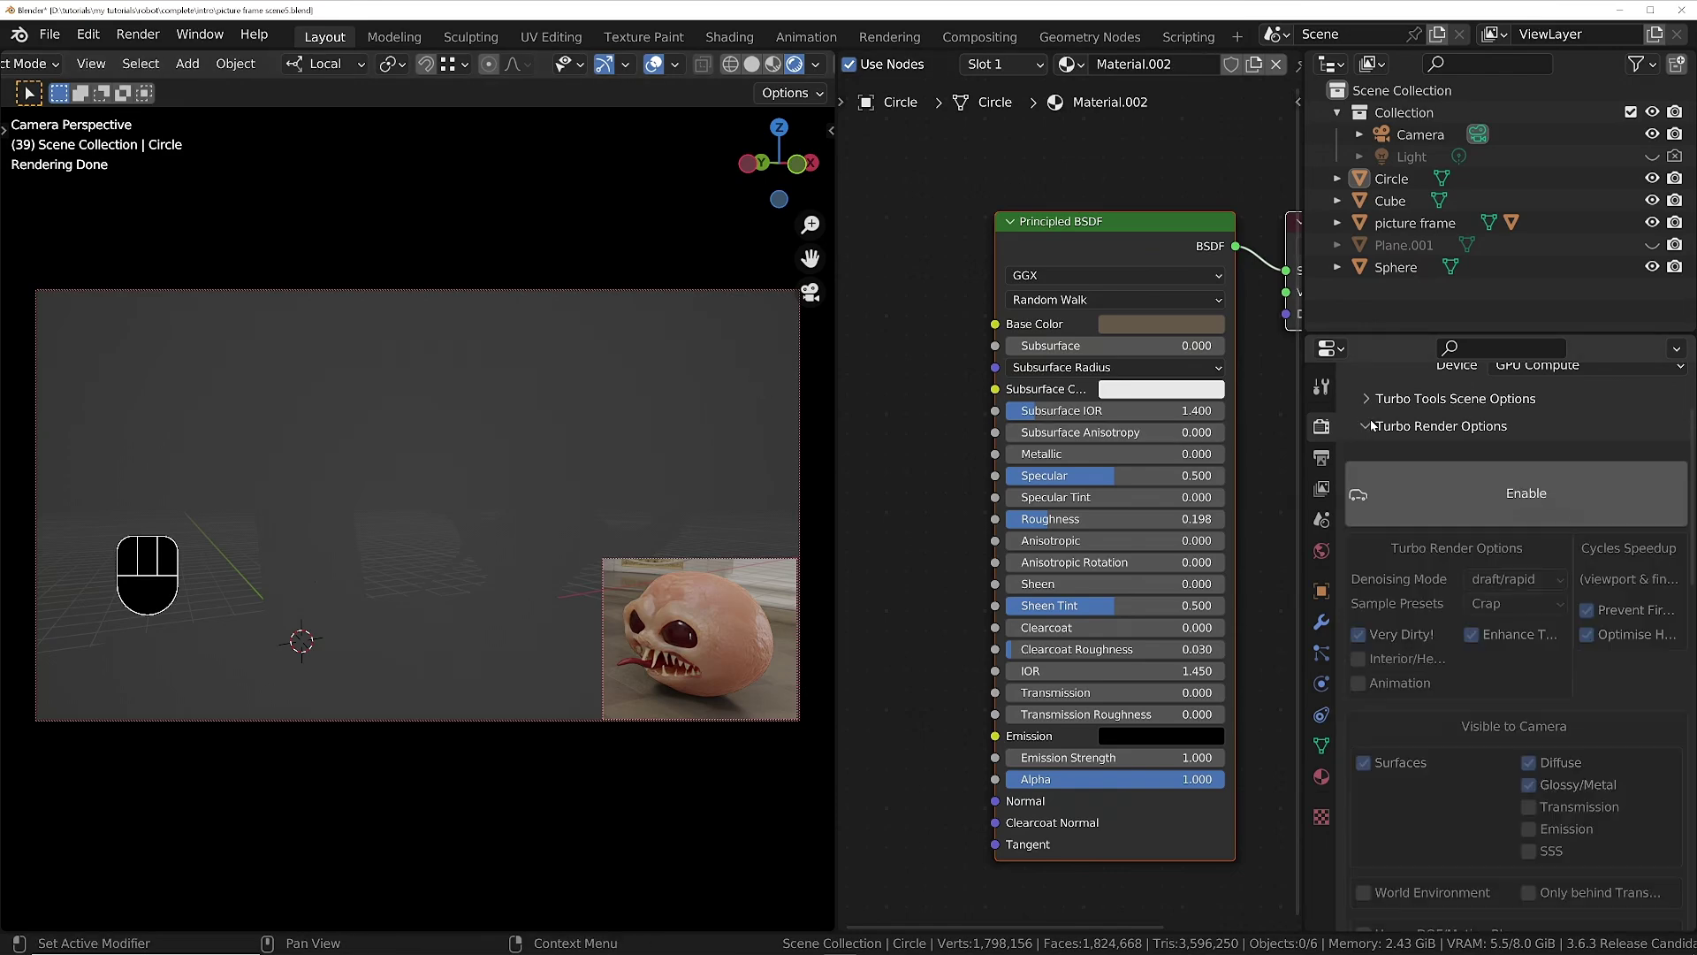
{"action": "left_click", "coordinate": [1541, 511]}
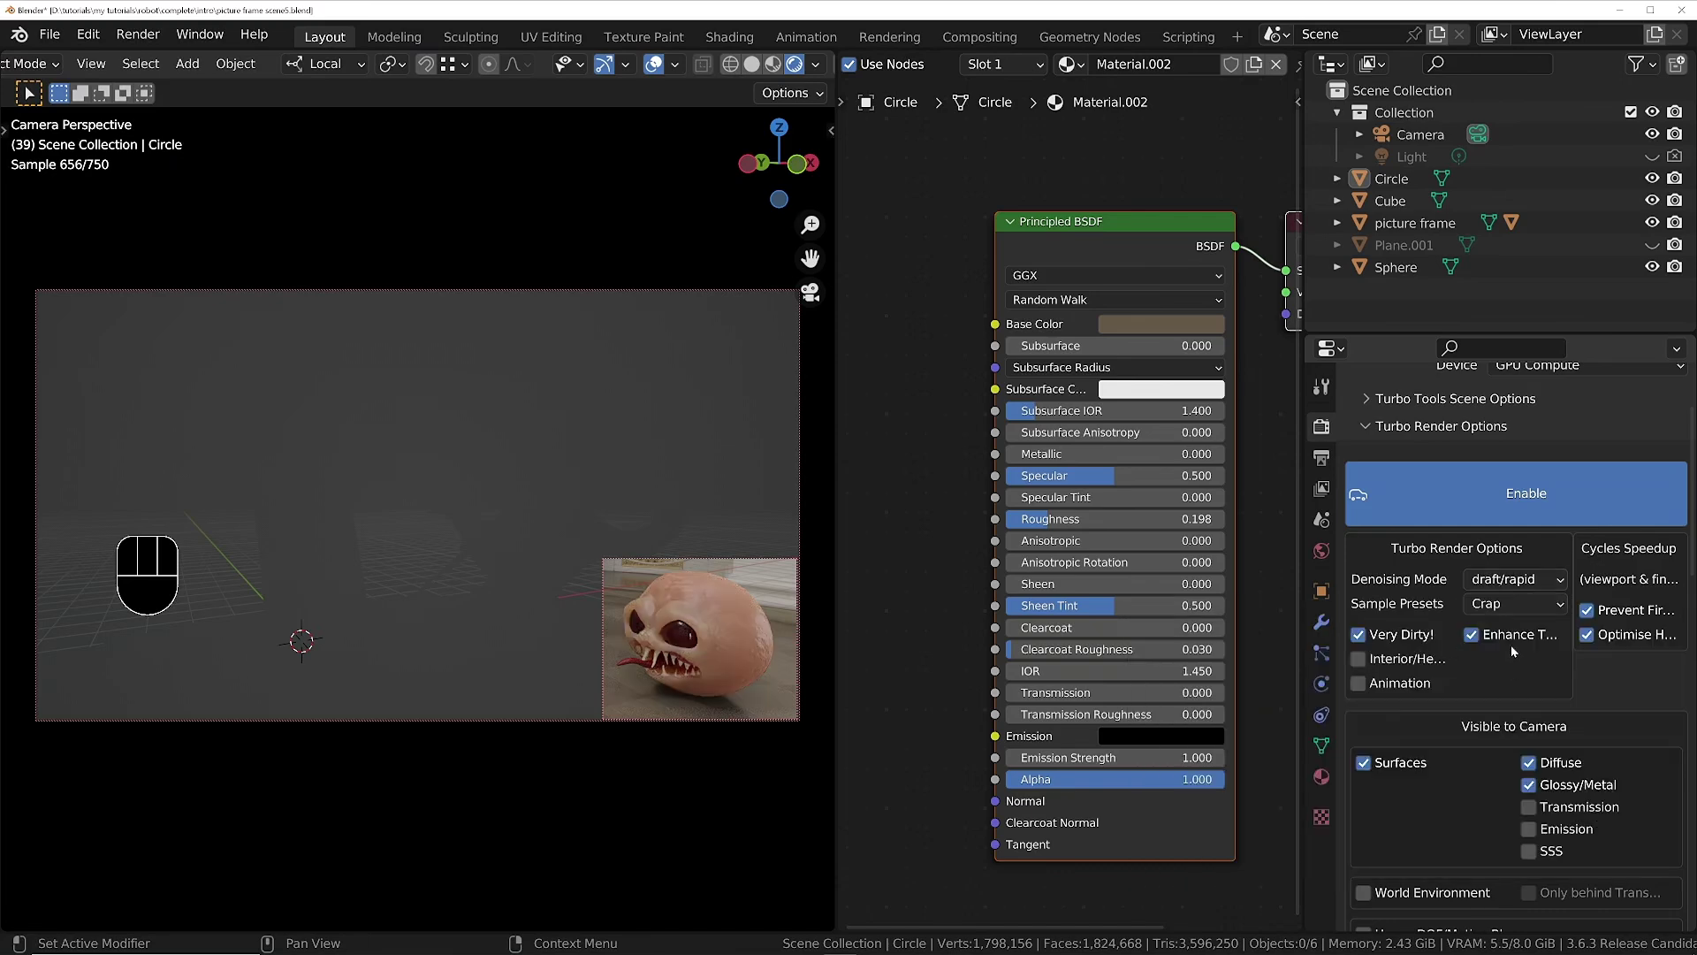
{"action": "left_click", "coordinate": [1434, 428]}
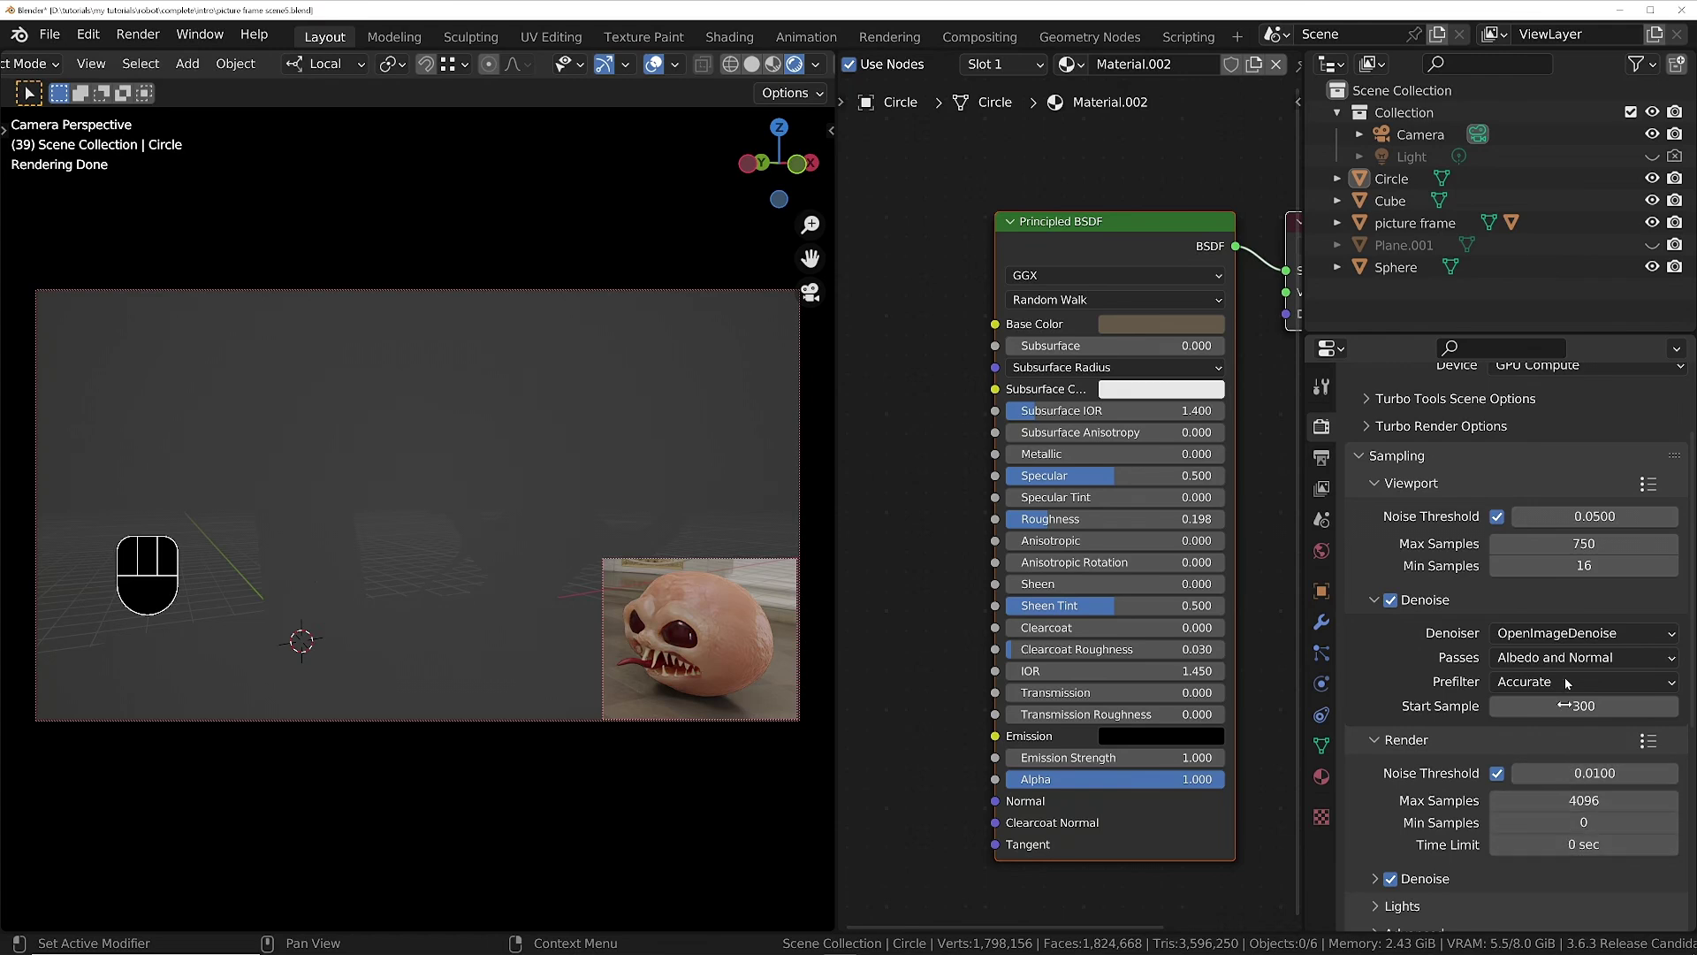
Set the final render sampling to a 0.05 noise threshold, 750 max samples and 16 min samples.
{"action": "left_click", "coordinate": [1582, 772]}
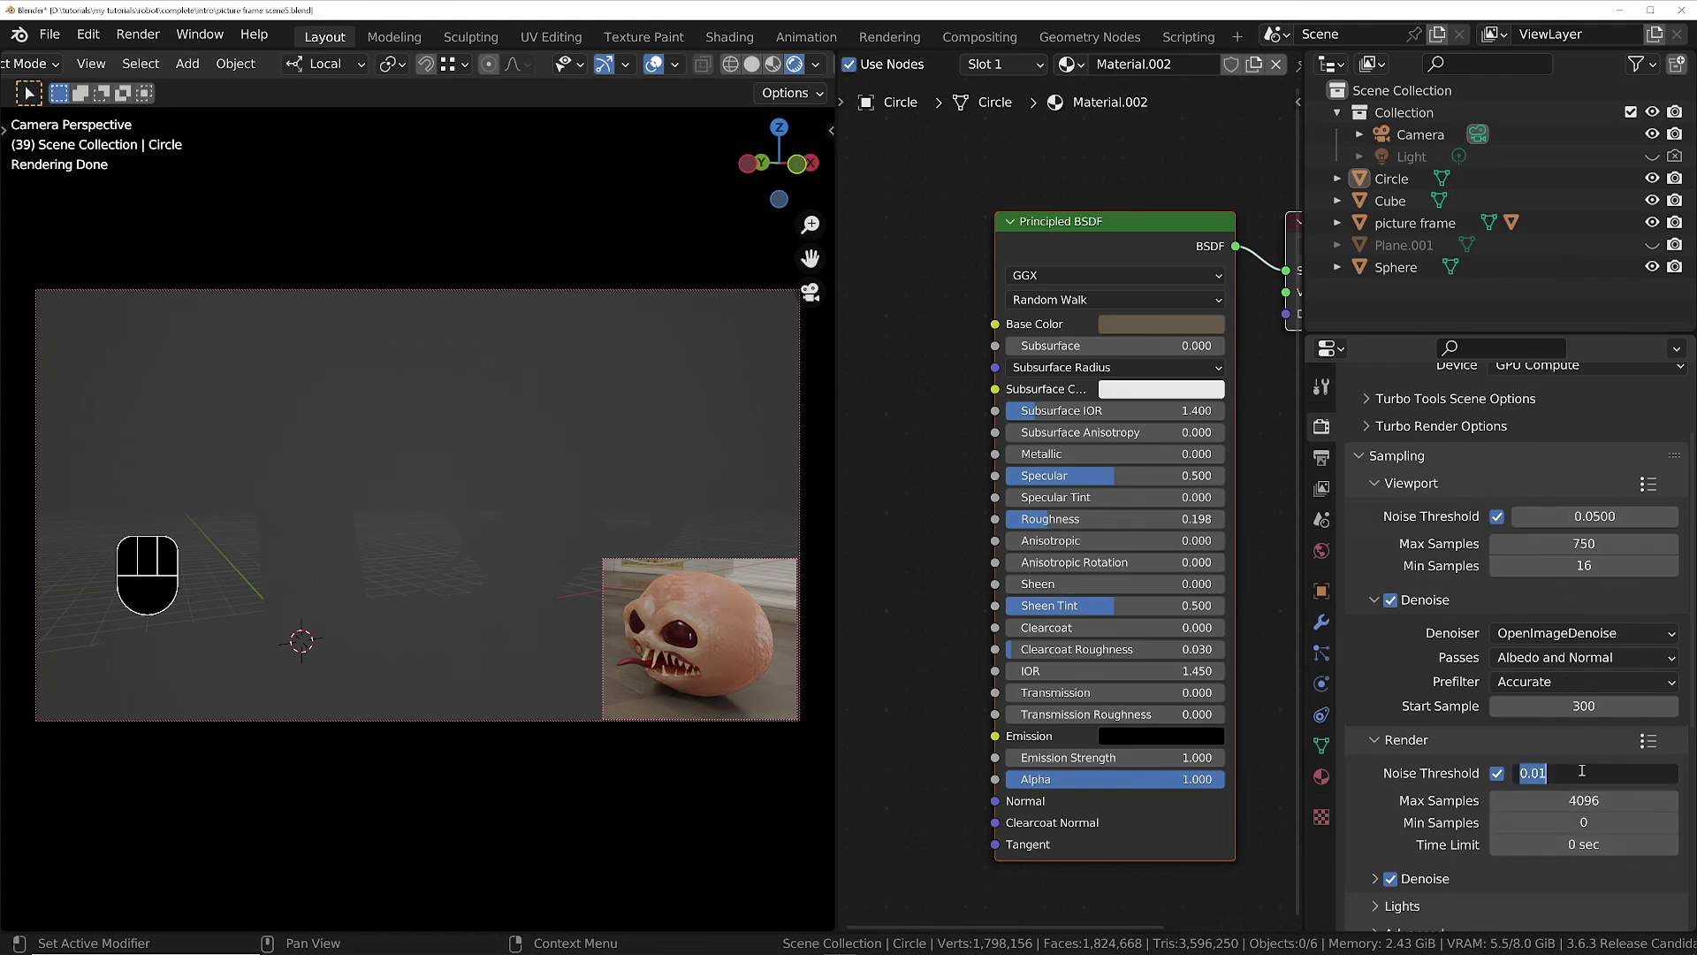
{"action": "type", "text": ".05"}
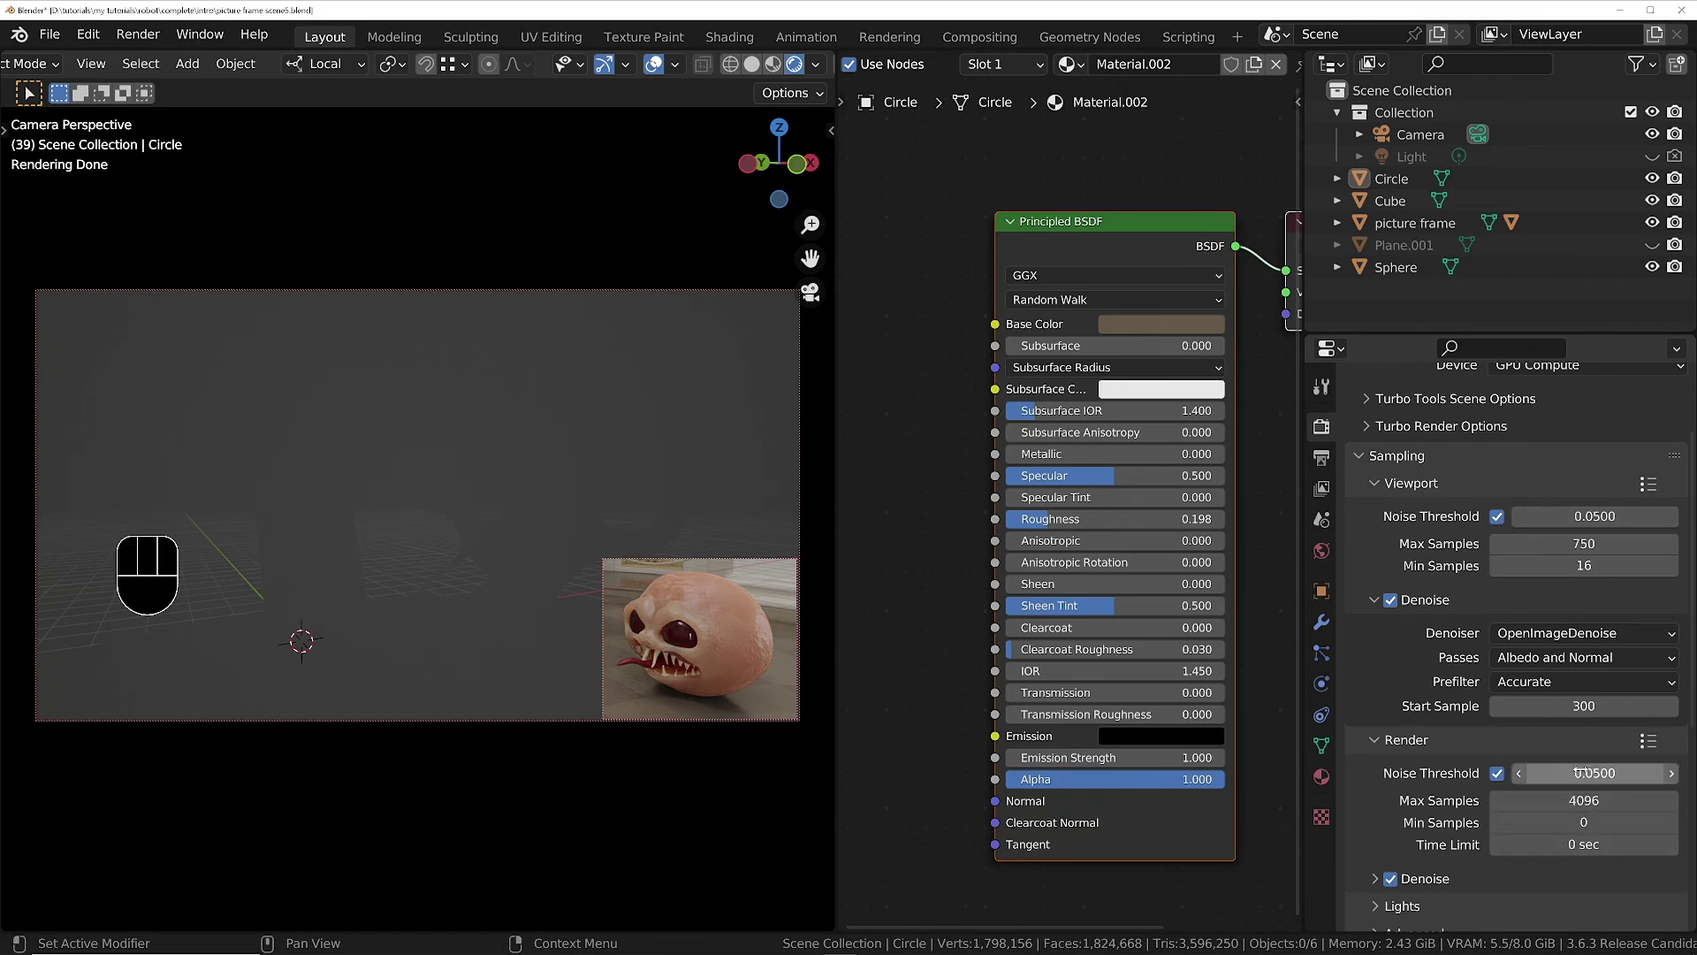
{"action": "left_click", "coordinate": [1565, 800]}
{"action": "type", "text": "750"}
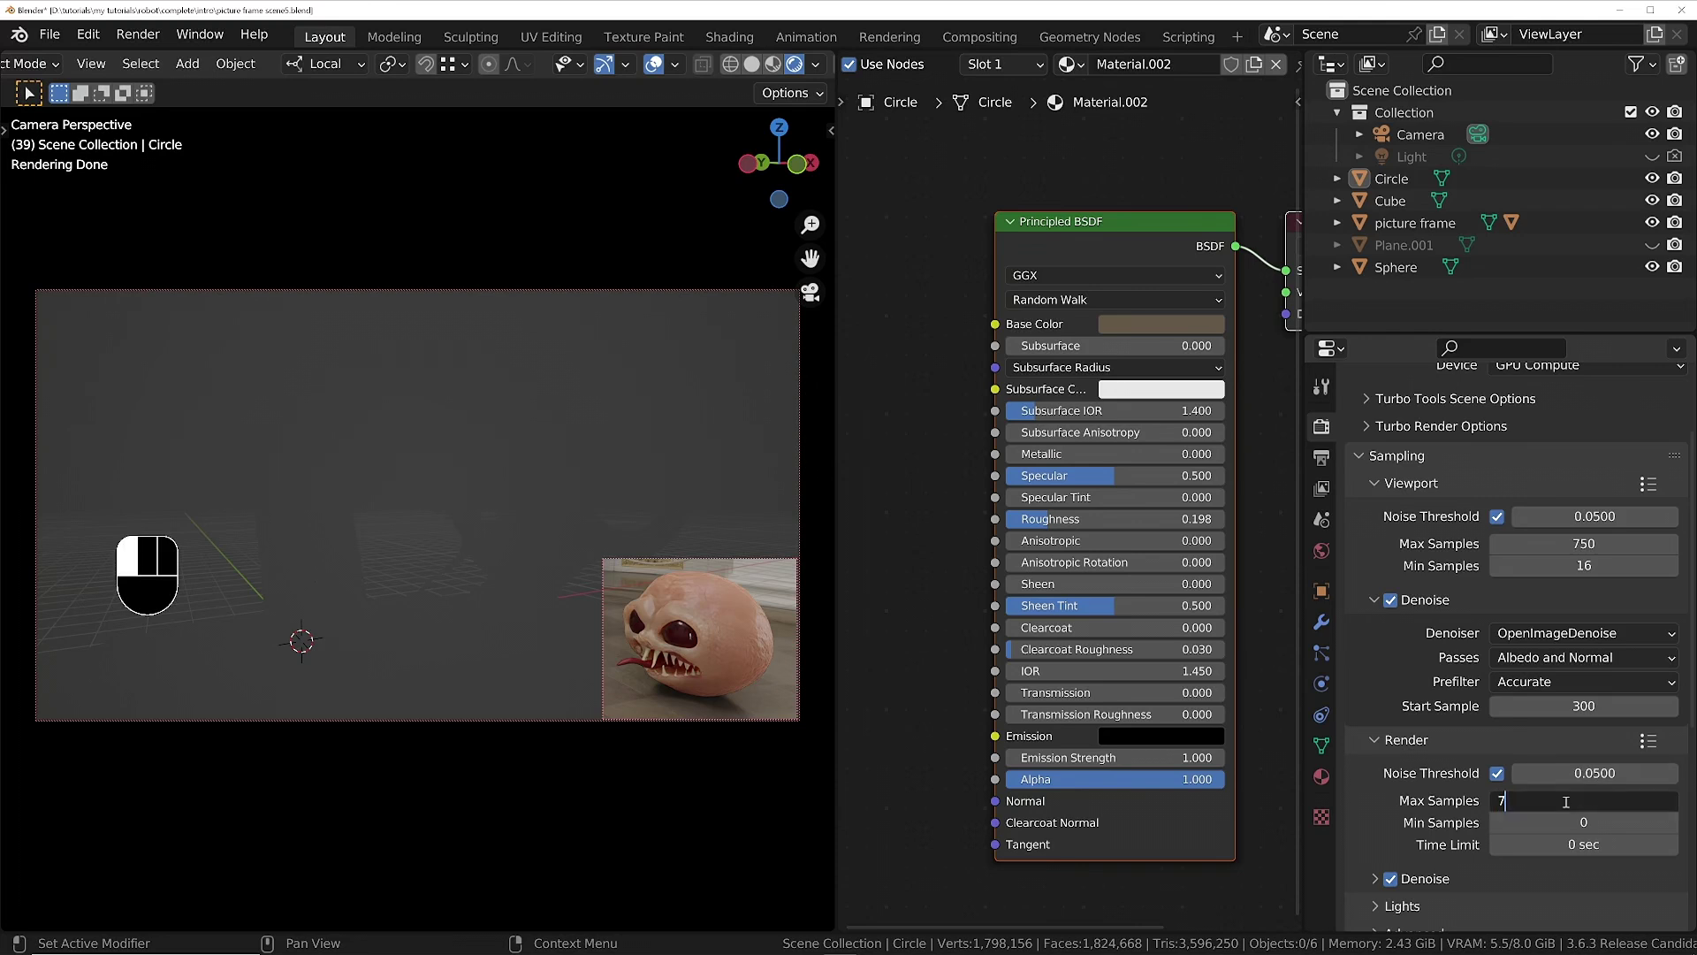
{"action": "key", "text": "Return"}
{"action": "left_click_drag", "start_coordinate": [1570, 821], "coordinate": [1571, 820]}
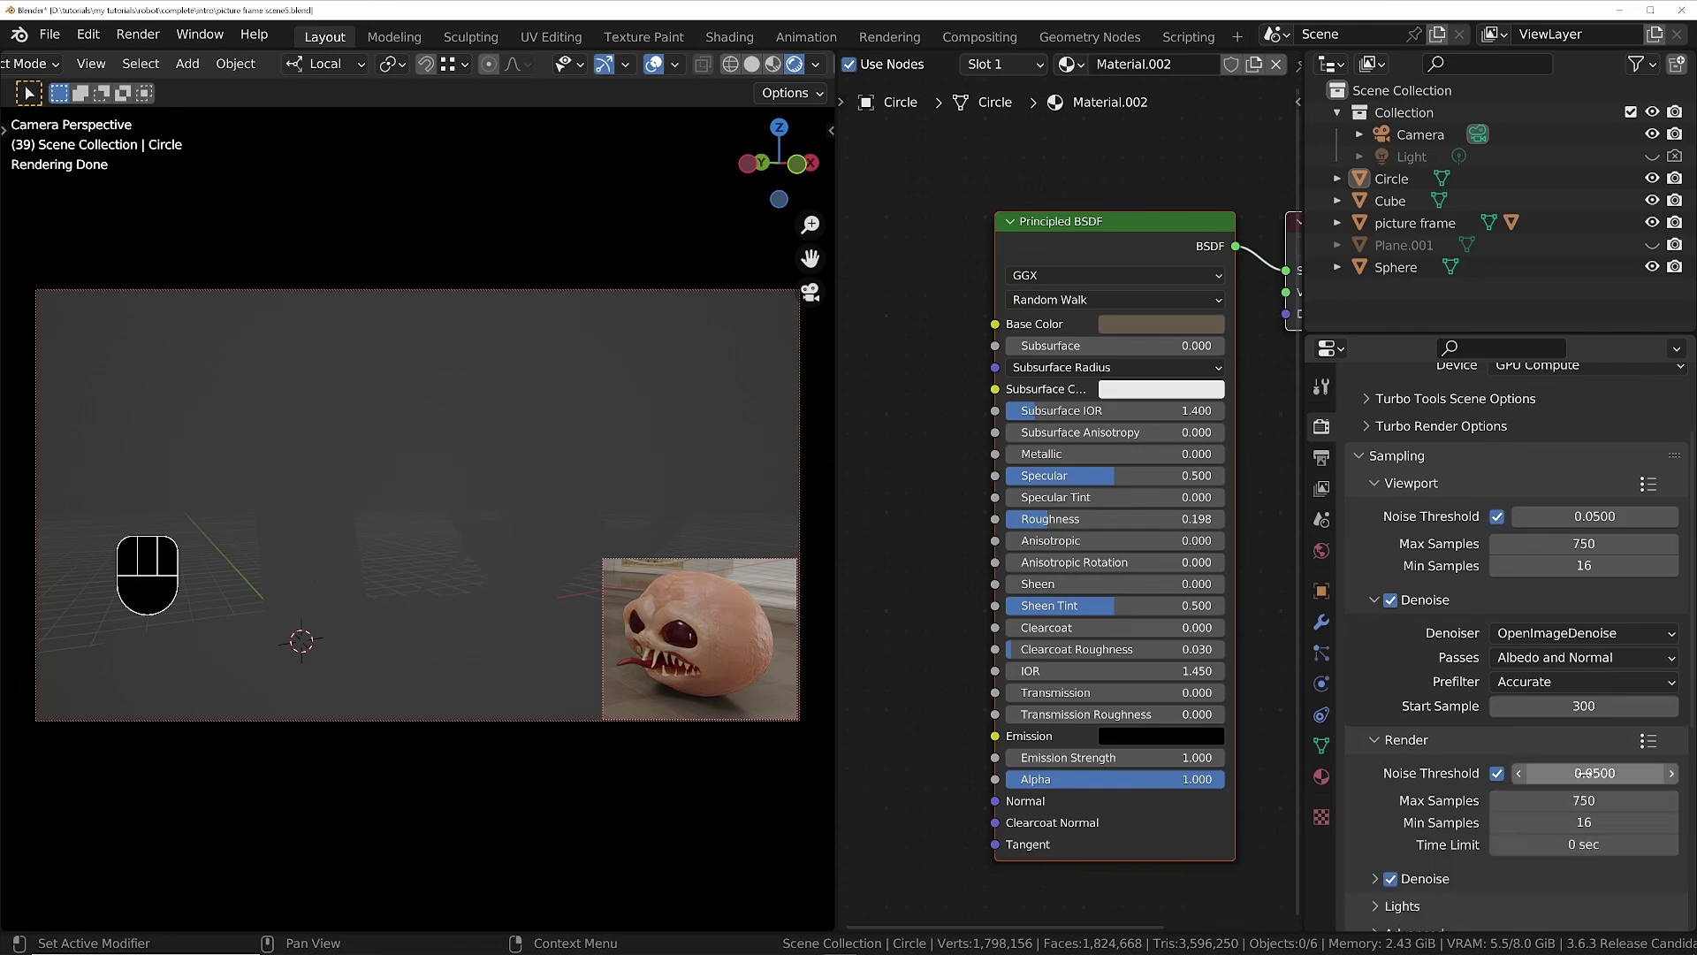
Expand the final render's denoise settings and check the denoiser, passes and prefilter.
{"action": "scroll", "coordinate": [1432, 707], "scroll_direction": "down", "scroll_amount": 4}
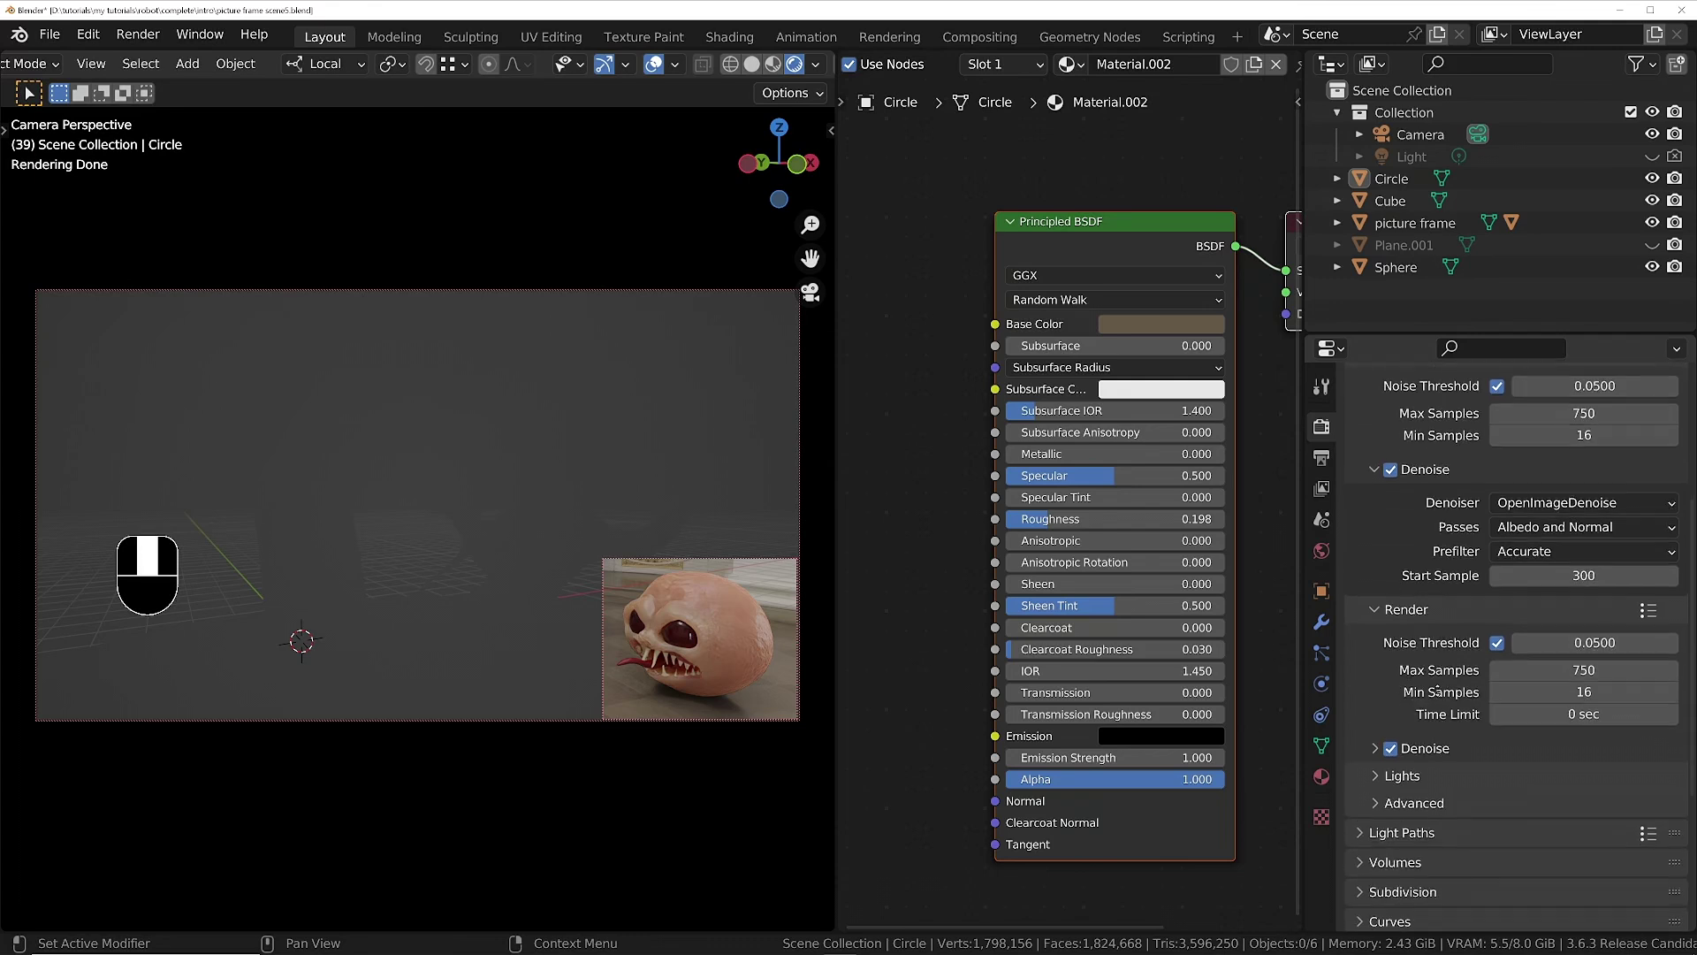
{"action": "left_click", "coordinate": [1375, 749]}
{"action": "scroll", "coordinate": [1500, 756], "scroll_direction": "down", "scroll_amount": 2}
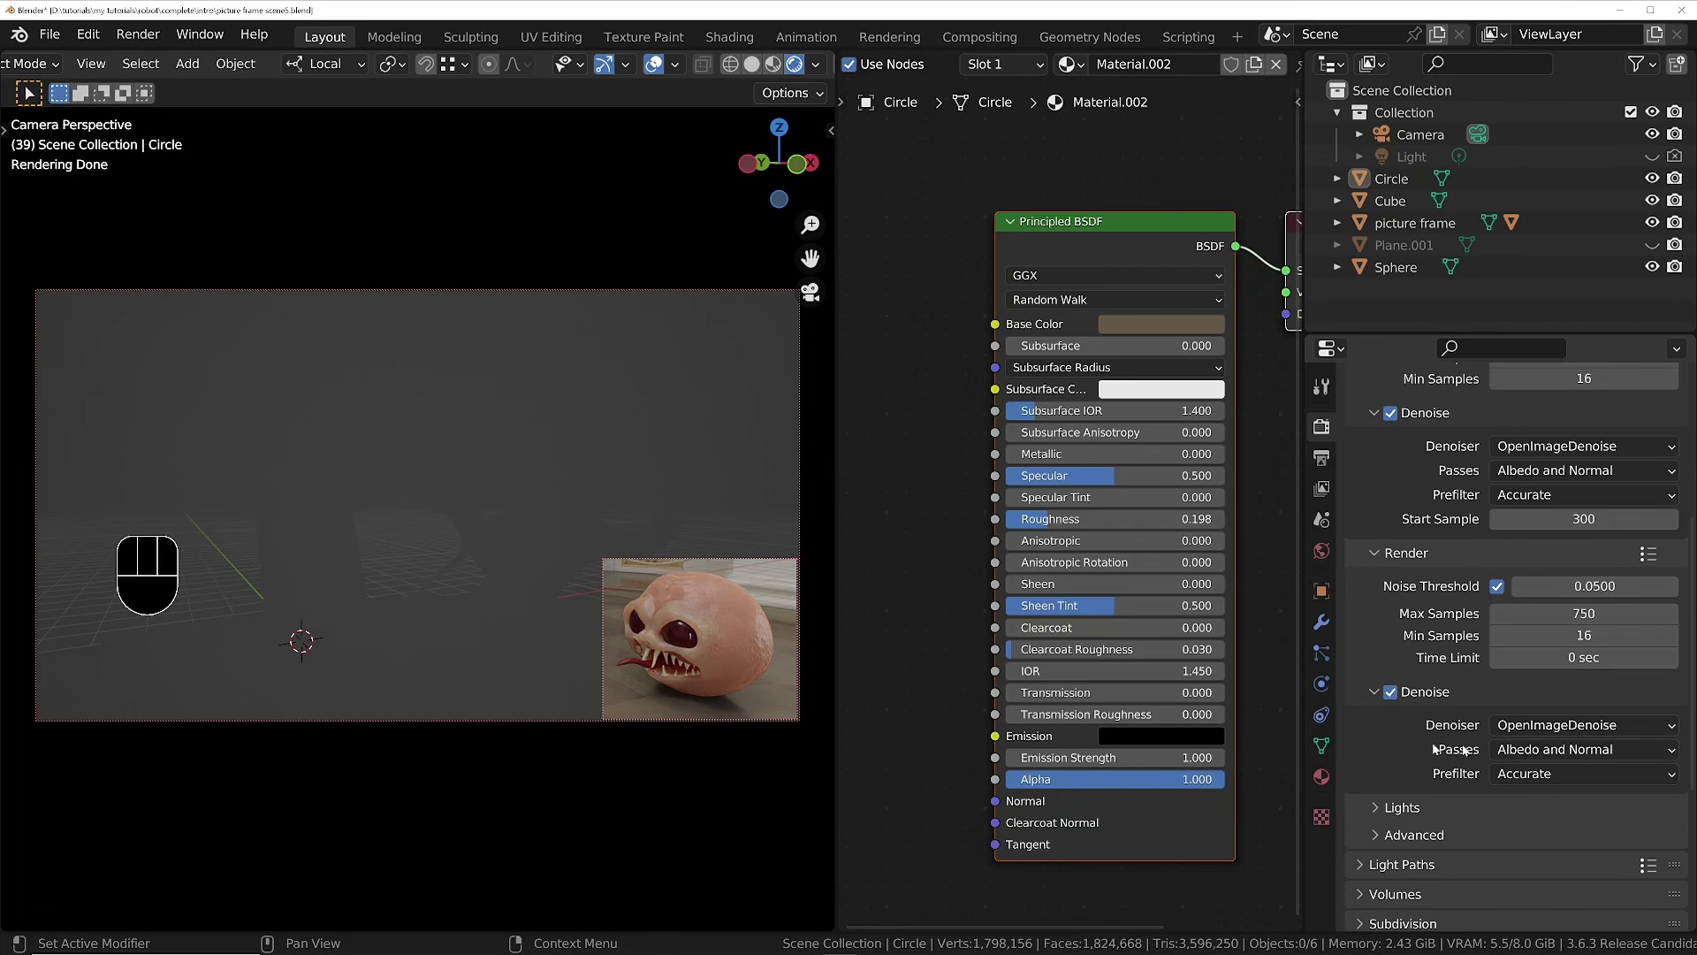
{"action": "scroll", "coordinate": [1388, 662], "scroll_direction": "up", "scroll_amount": 5}
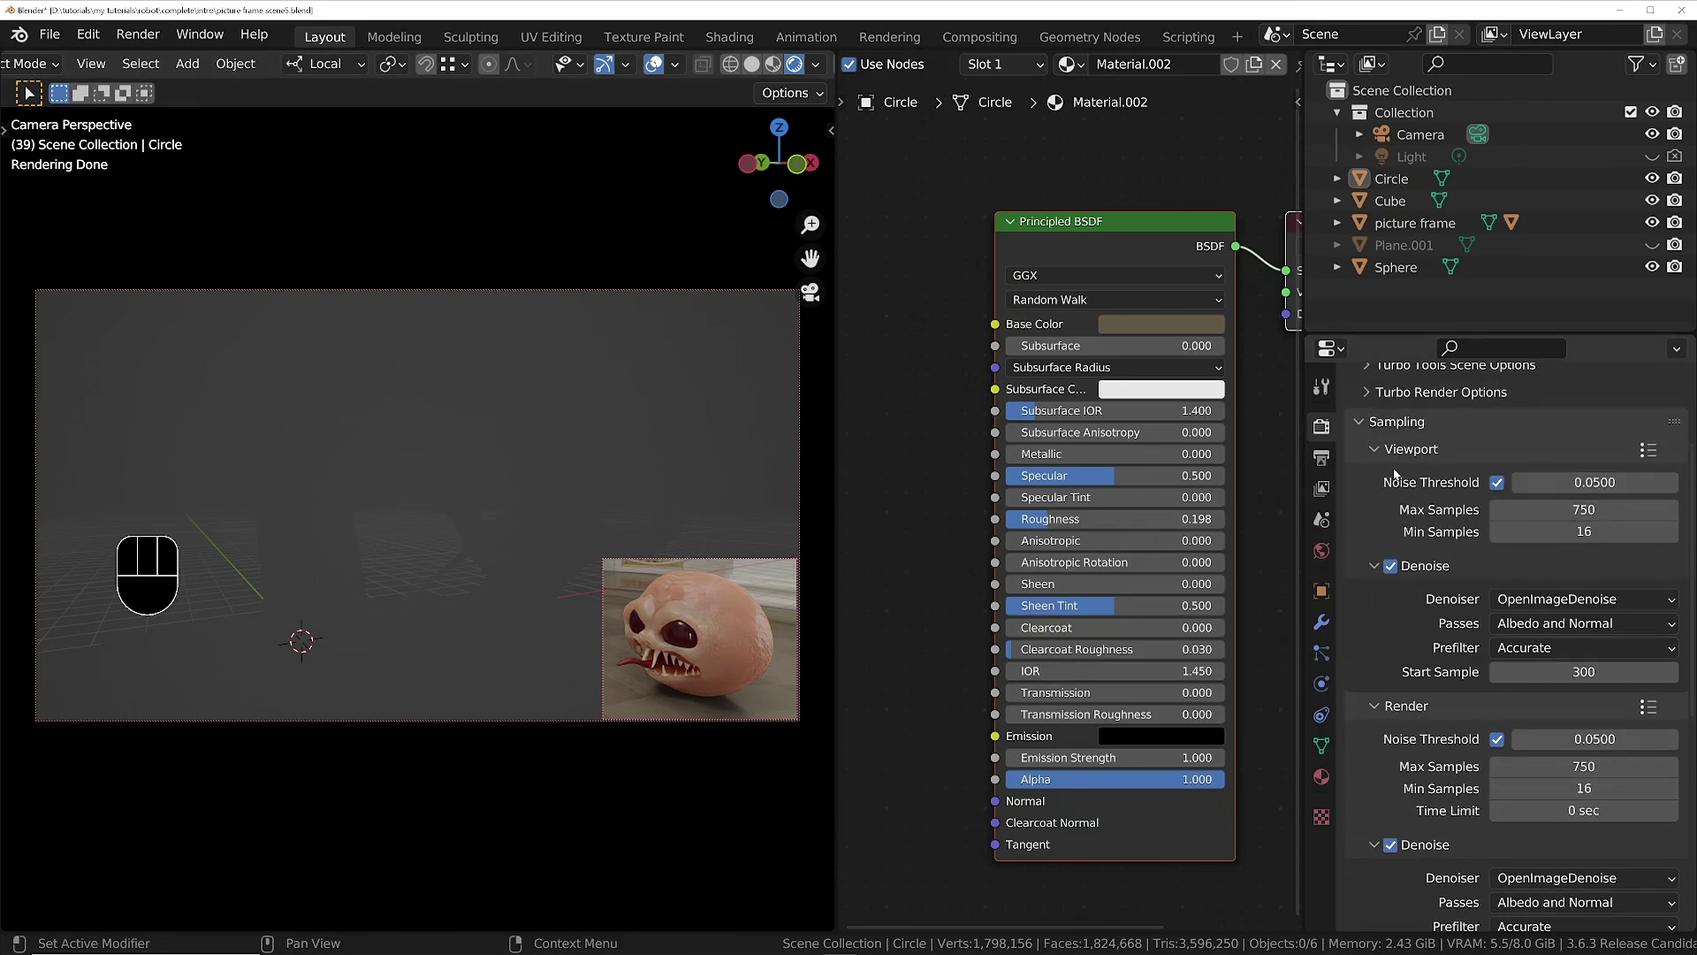
Turn off Render Region in the output properties and review the file output settings.
{"action": "left_click", "coordinate": [1322, 458]}
{"action": "scroll", "coordinate": [1511, 575], "scroll_direction": "up", "scroll_amount": 4}
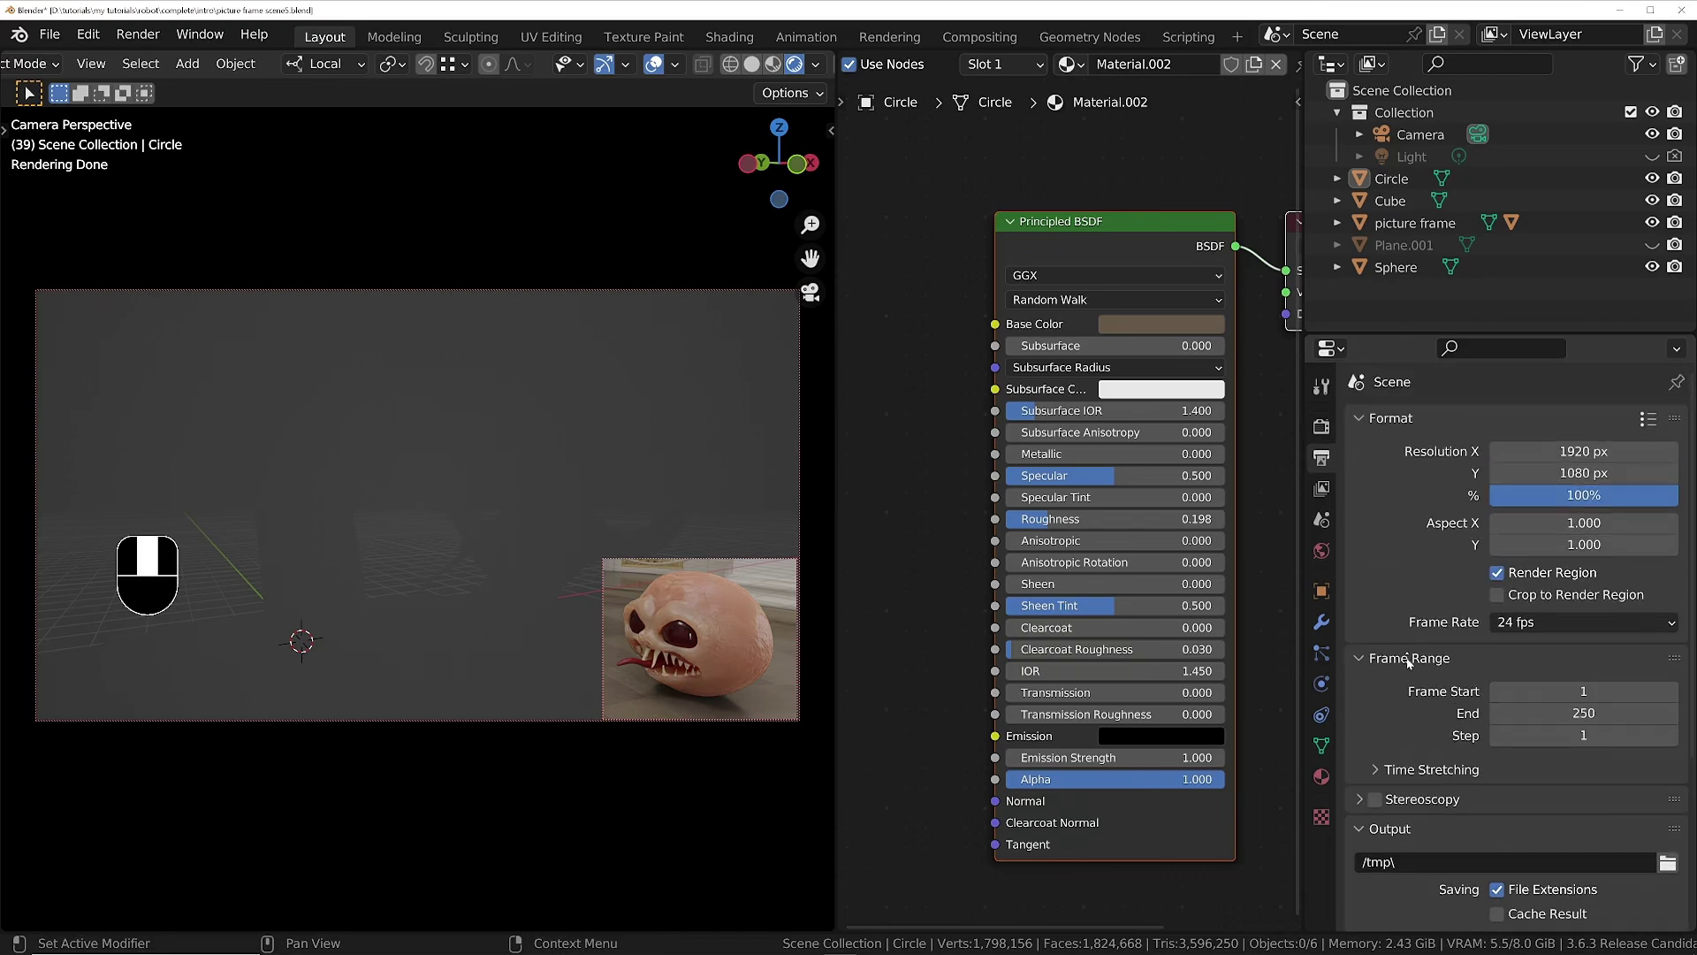
{"action": "left_click", "coordinate": [1494, 573]}
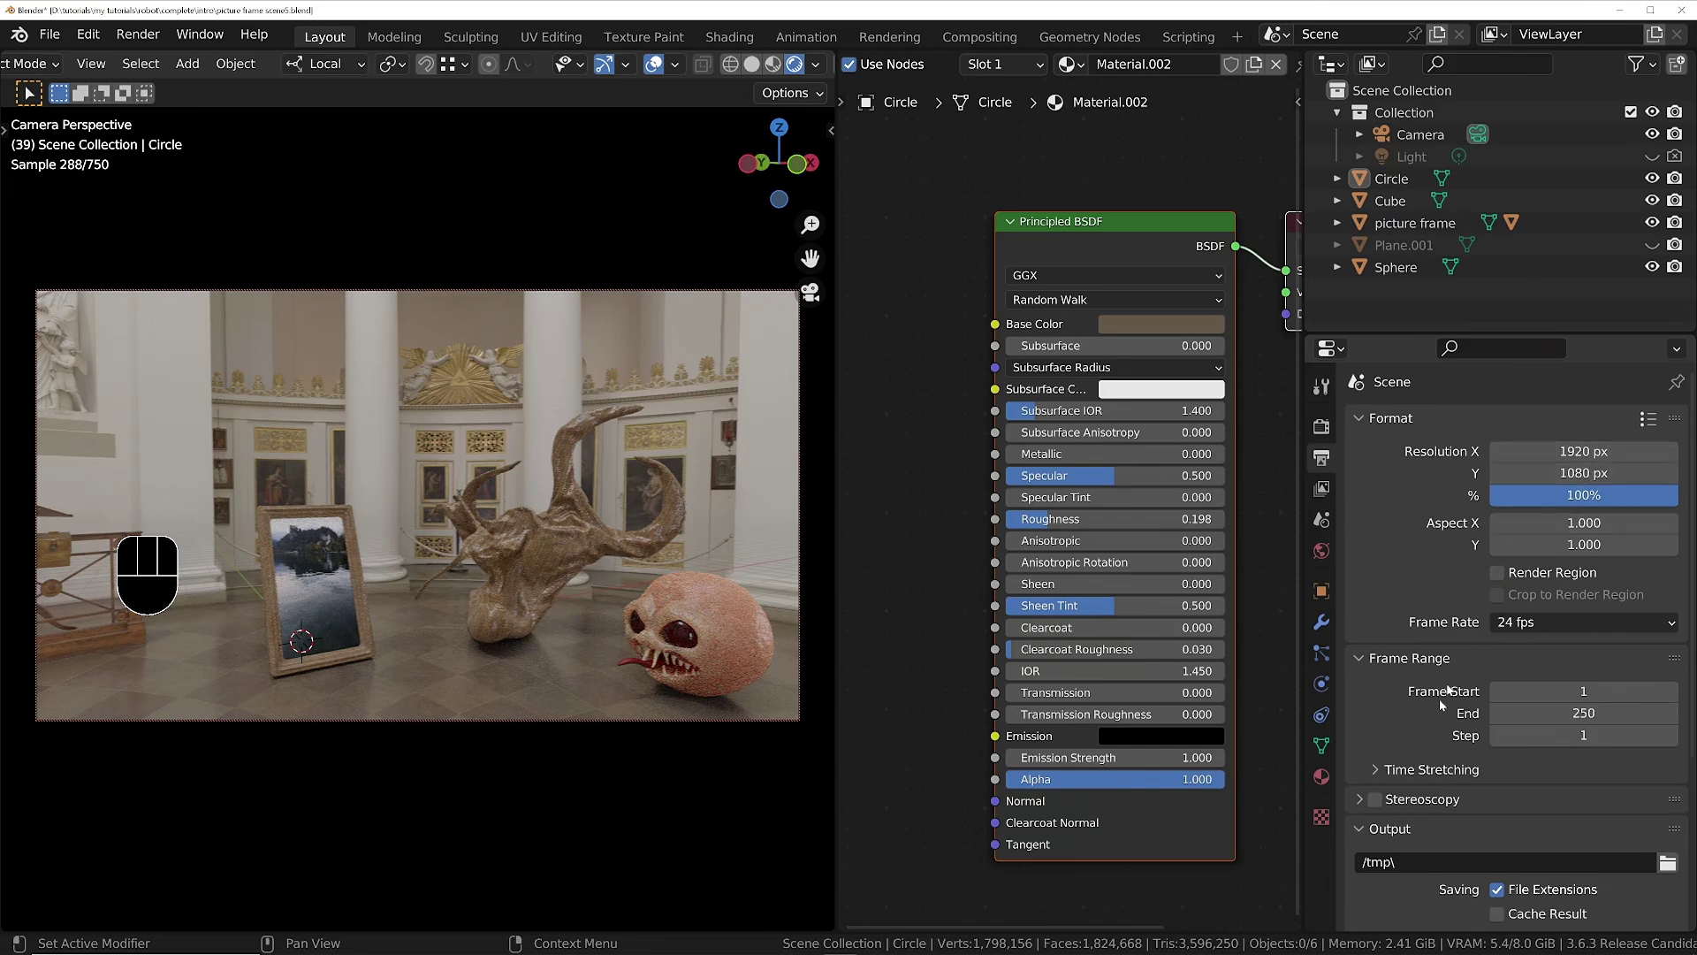
{"action": "scroll", "coordinate": [1425, 685], "scroll_direction": "down", "scroll_amount": 2}
{"action": "scroll", "coordinate": [1425, 684], "scroll_direction": "down", "scroll_amount": 5}
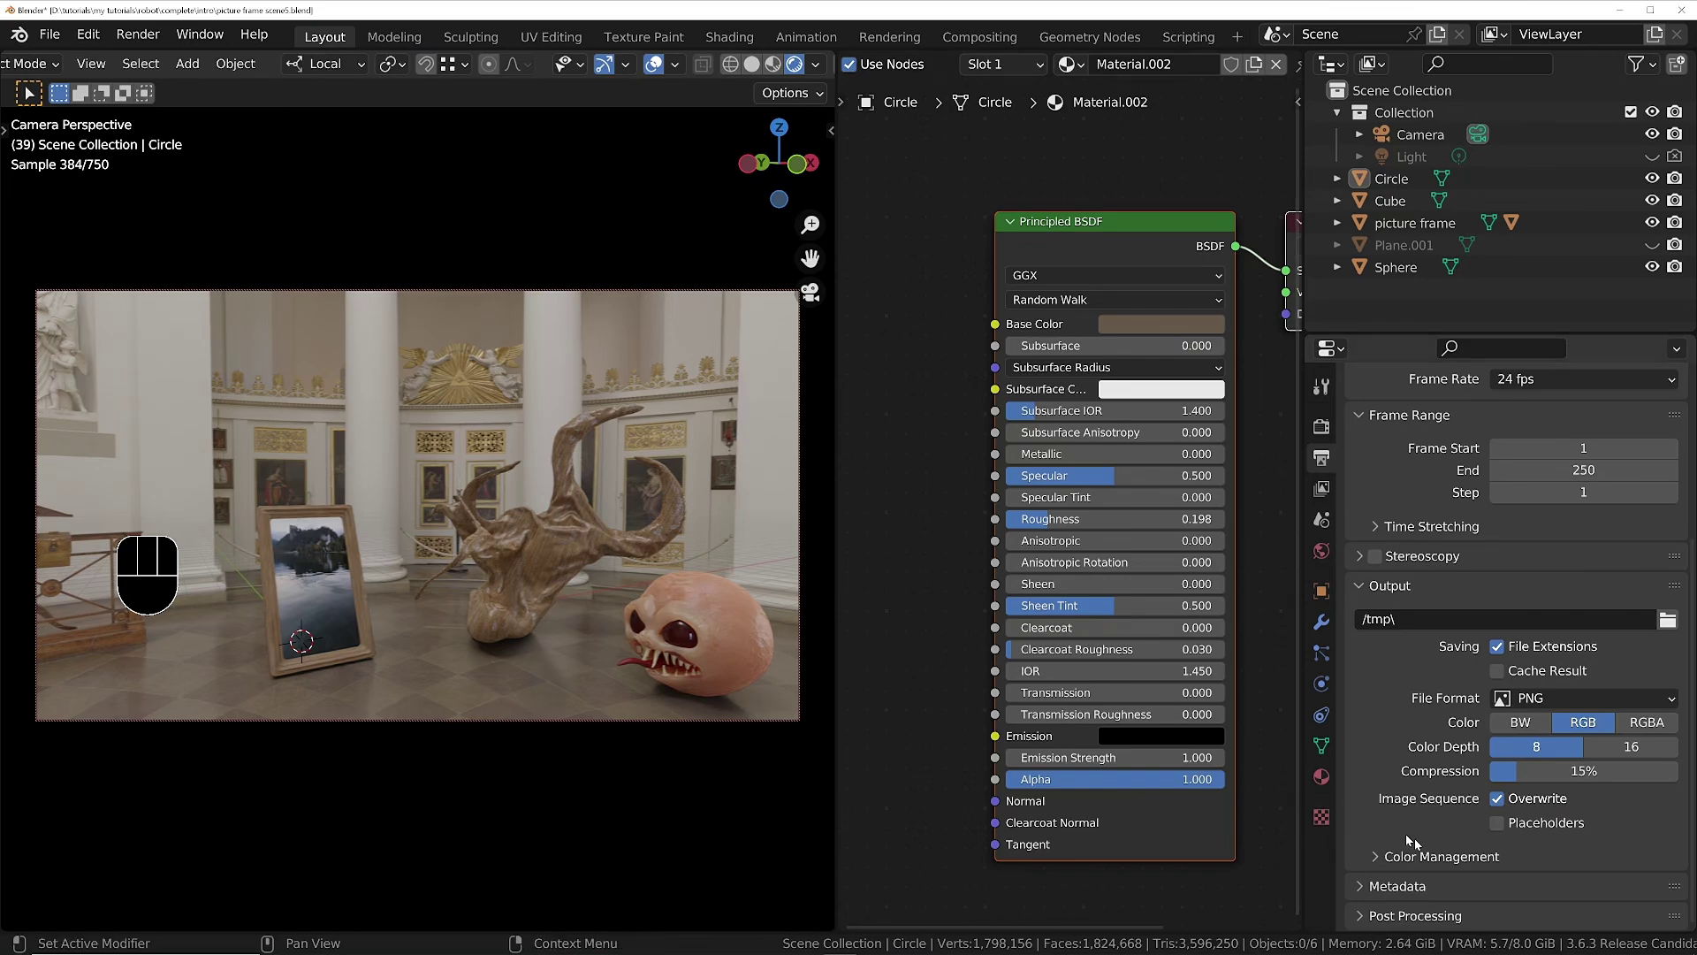
Switch to the Compositing workspace and enlarge the outliner area in both height and width.
{"action": "left_click", "coordinate": [945, 40]}
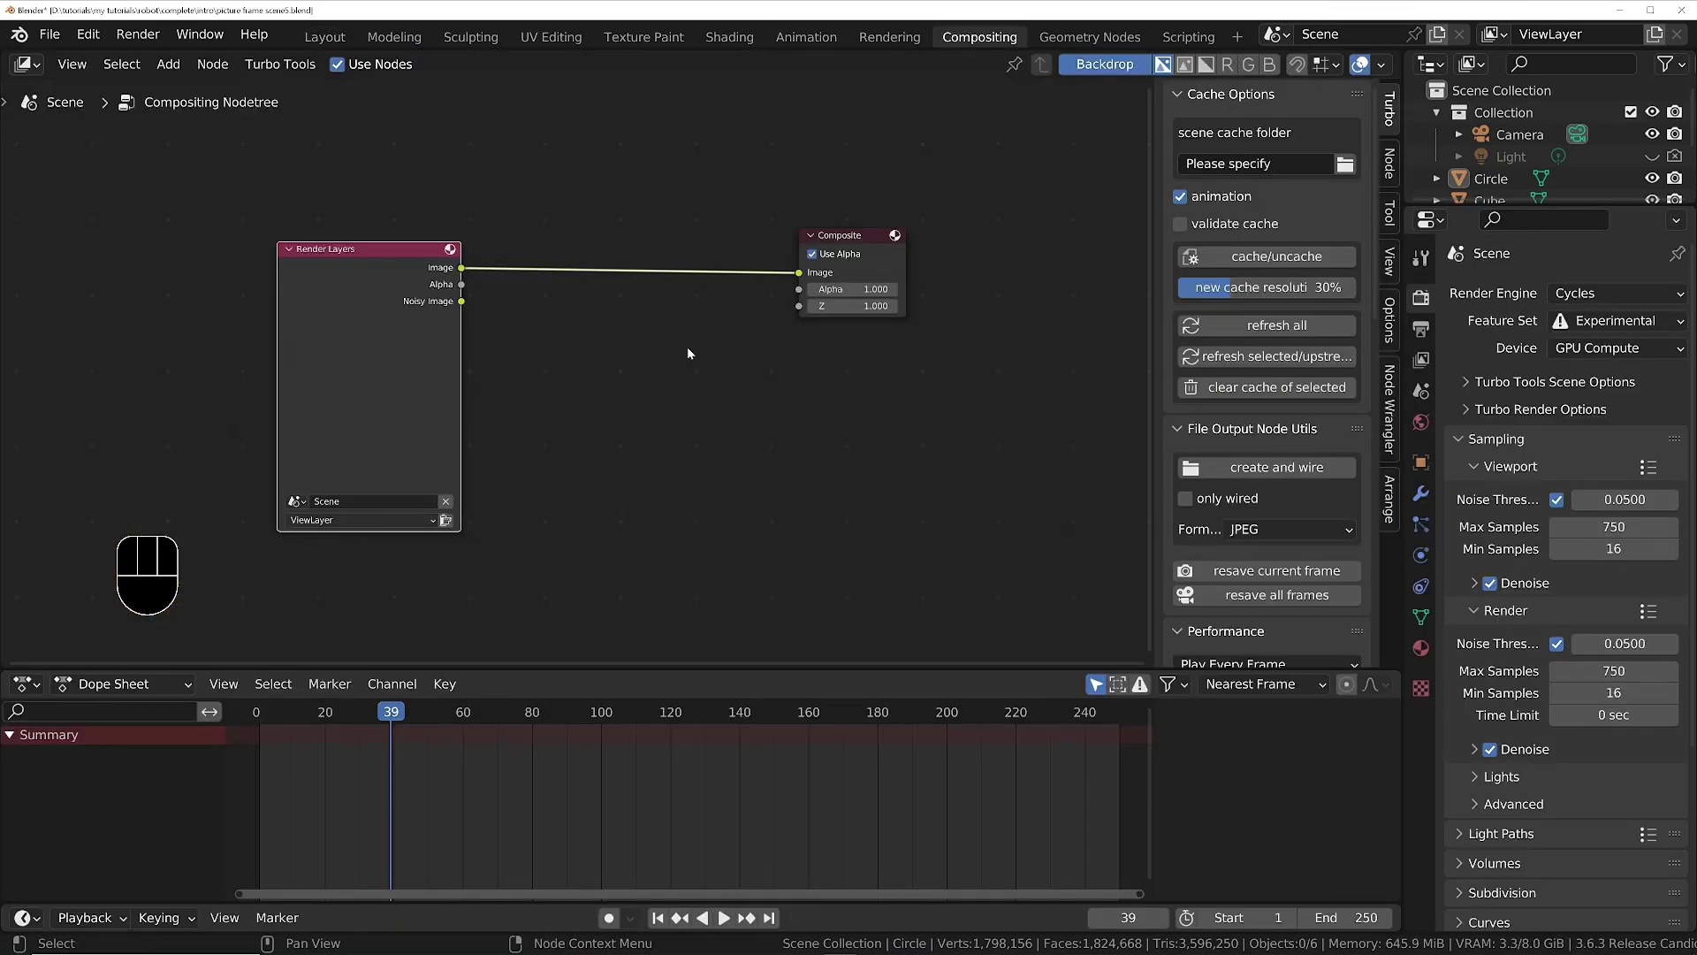
{"action": "scroll", "coordinate": [687, 347], "scroll_direction": "down", "scroll_amount": 1}
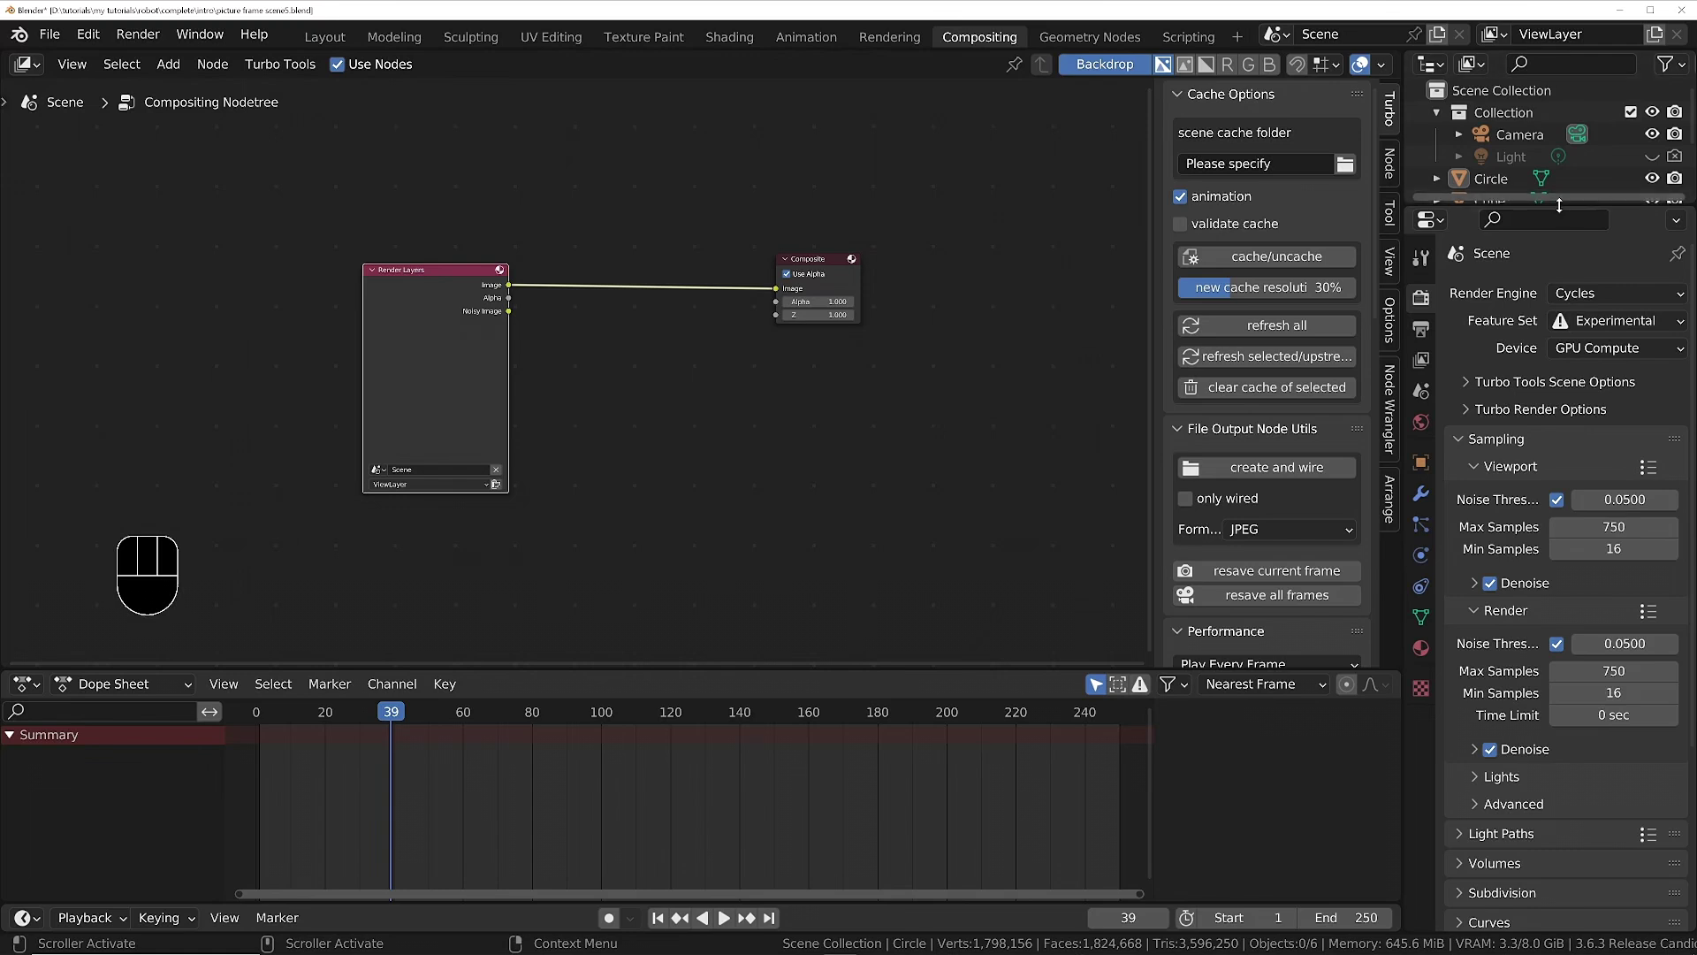
{"action": "left_click_drag", "start_coordinate": [1559, 205], "coordinate": [1559, 506]}
{"action": "left_click_drag", "start_coordinate": [1178, 231], "coordinate": [833, 231]}
Change the enlarged outliner area to an Image Editor and display the Render Result in it.
{"action": "left_click", "coordinate": [1082, 63]}
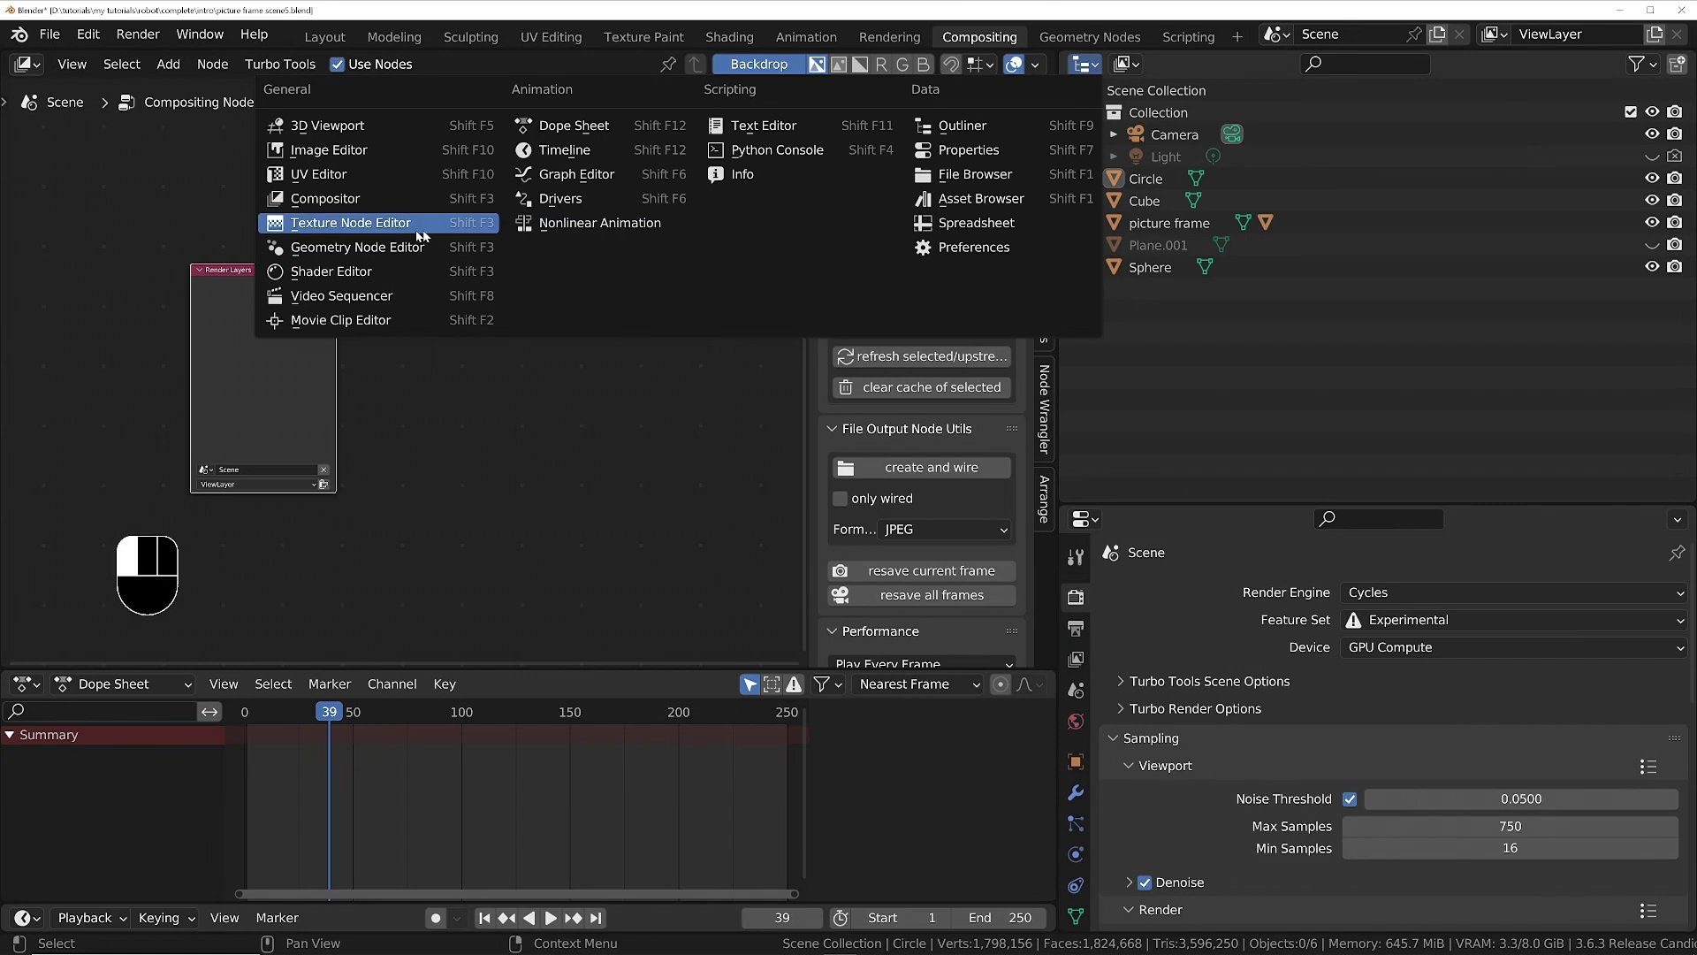
{"action": "left_click", "coordinate": [350, 151]}
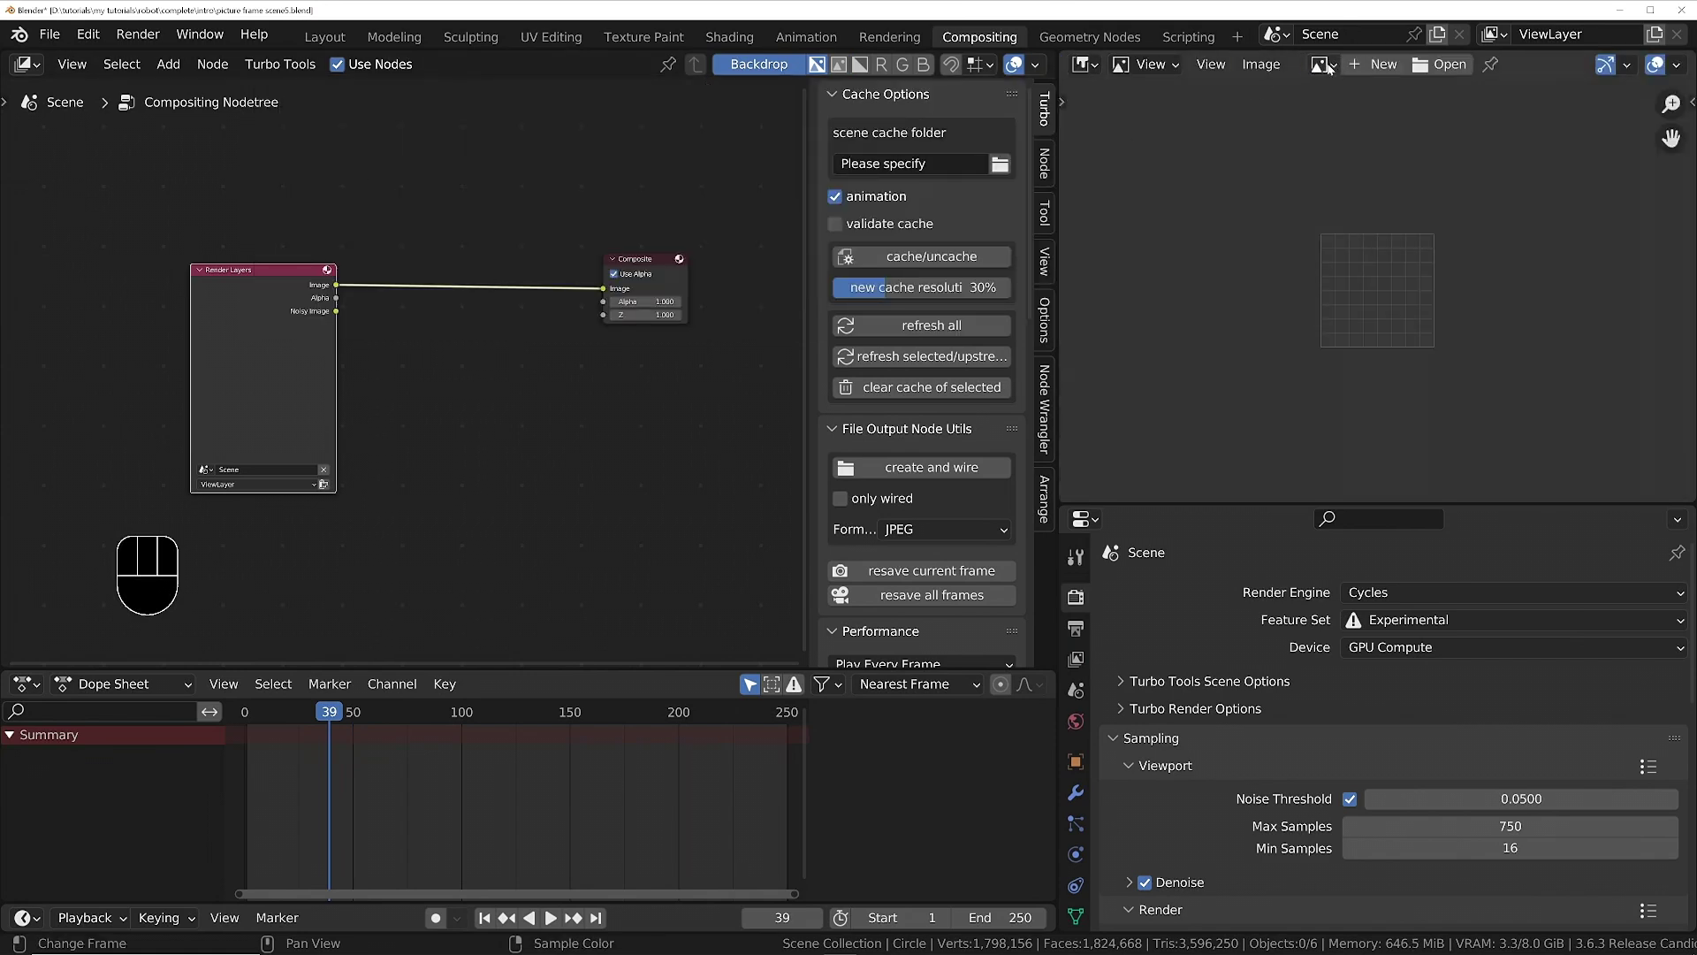
{"action": "left_click", "coordinate": [1328, 67]}
{"action": "left_click", "coordinate": [1371, 135]}
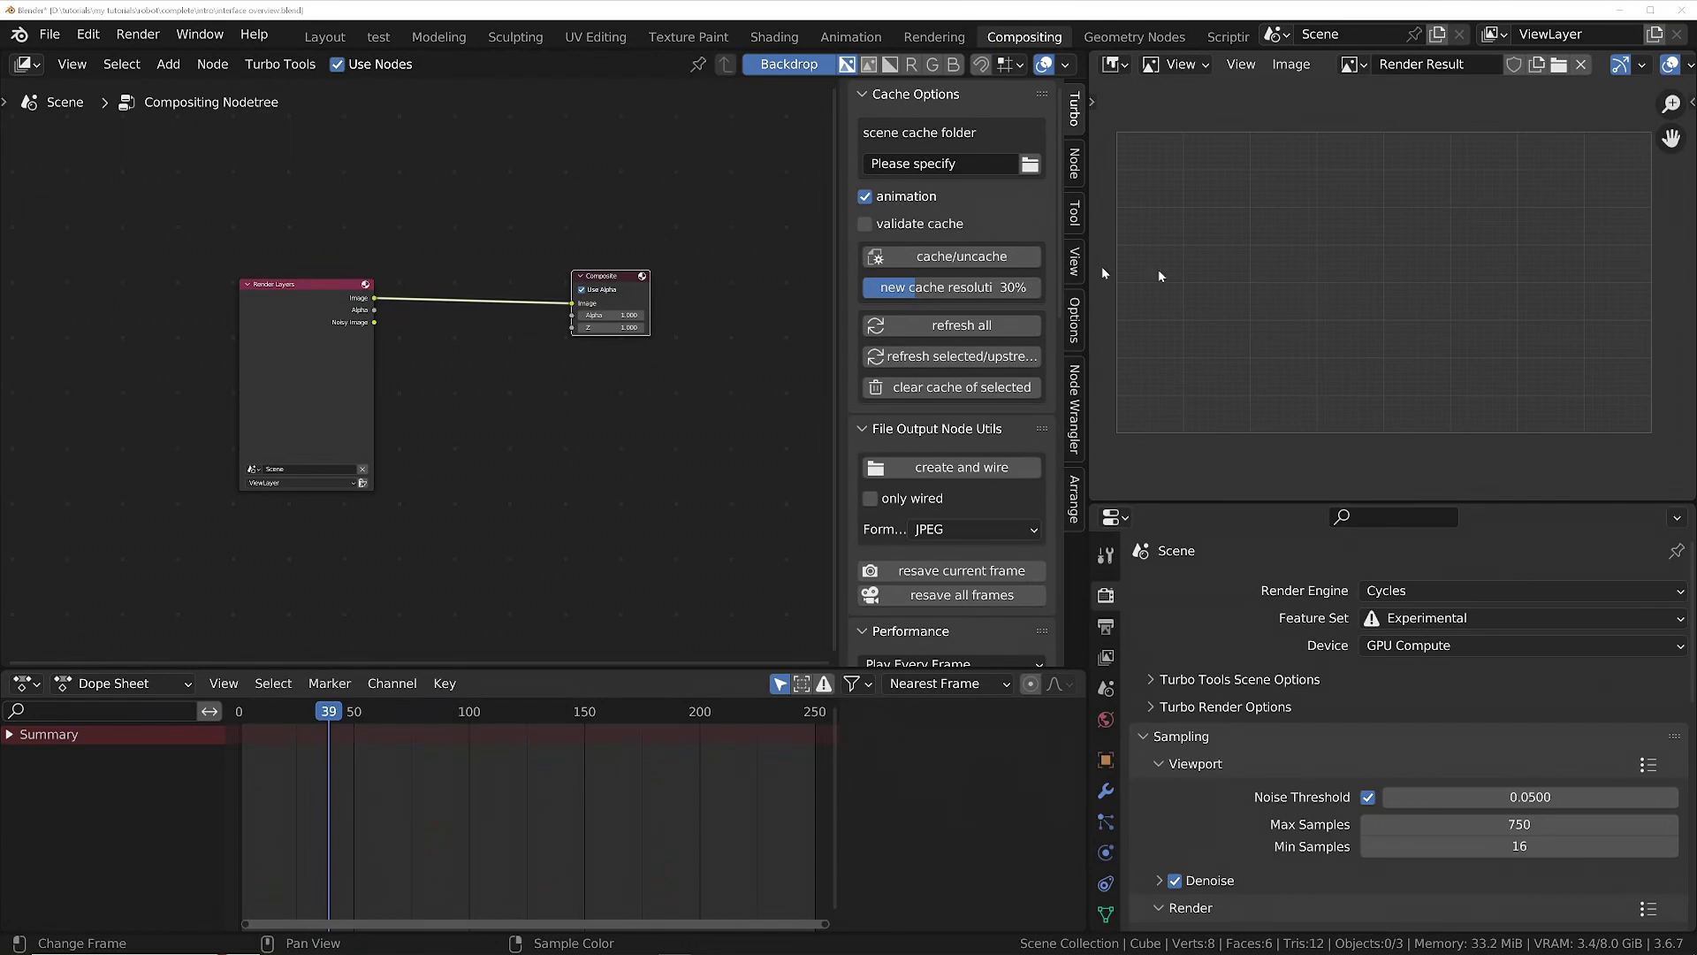
Open the interface preferences and check the Render In choice for temporary editors.
{"action": "left_click", "coordinate": [89, 34]}
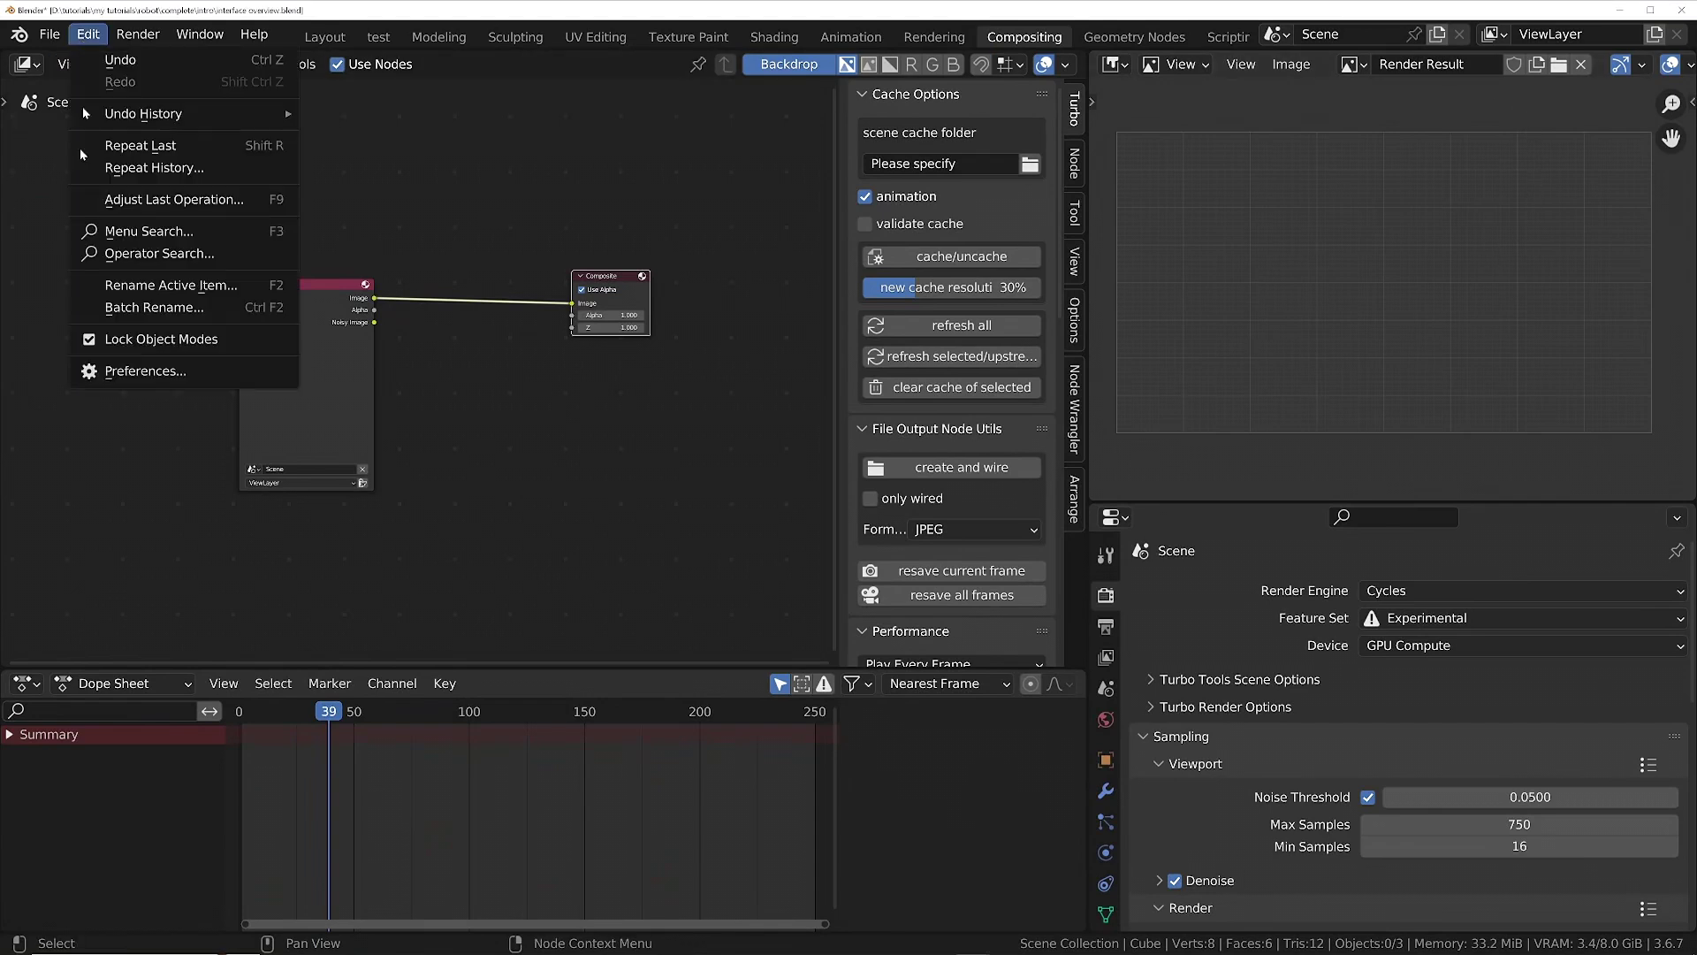
{"action": "left_click", "coordinate": [126, 378]}
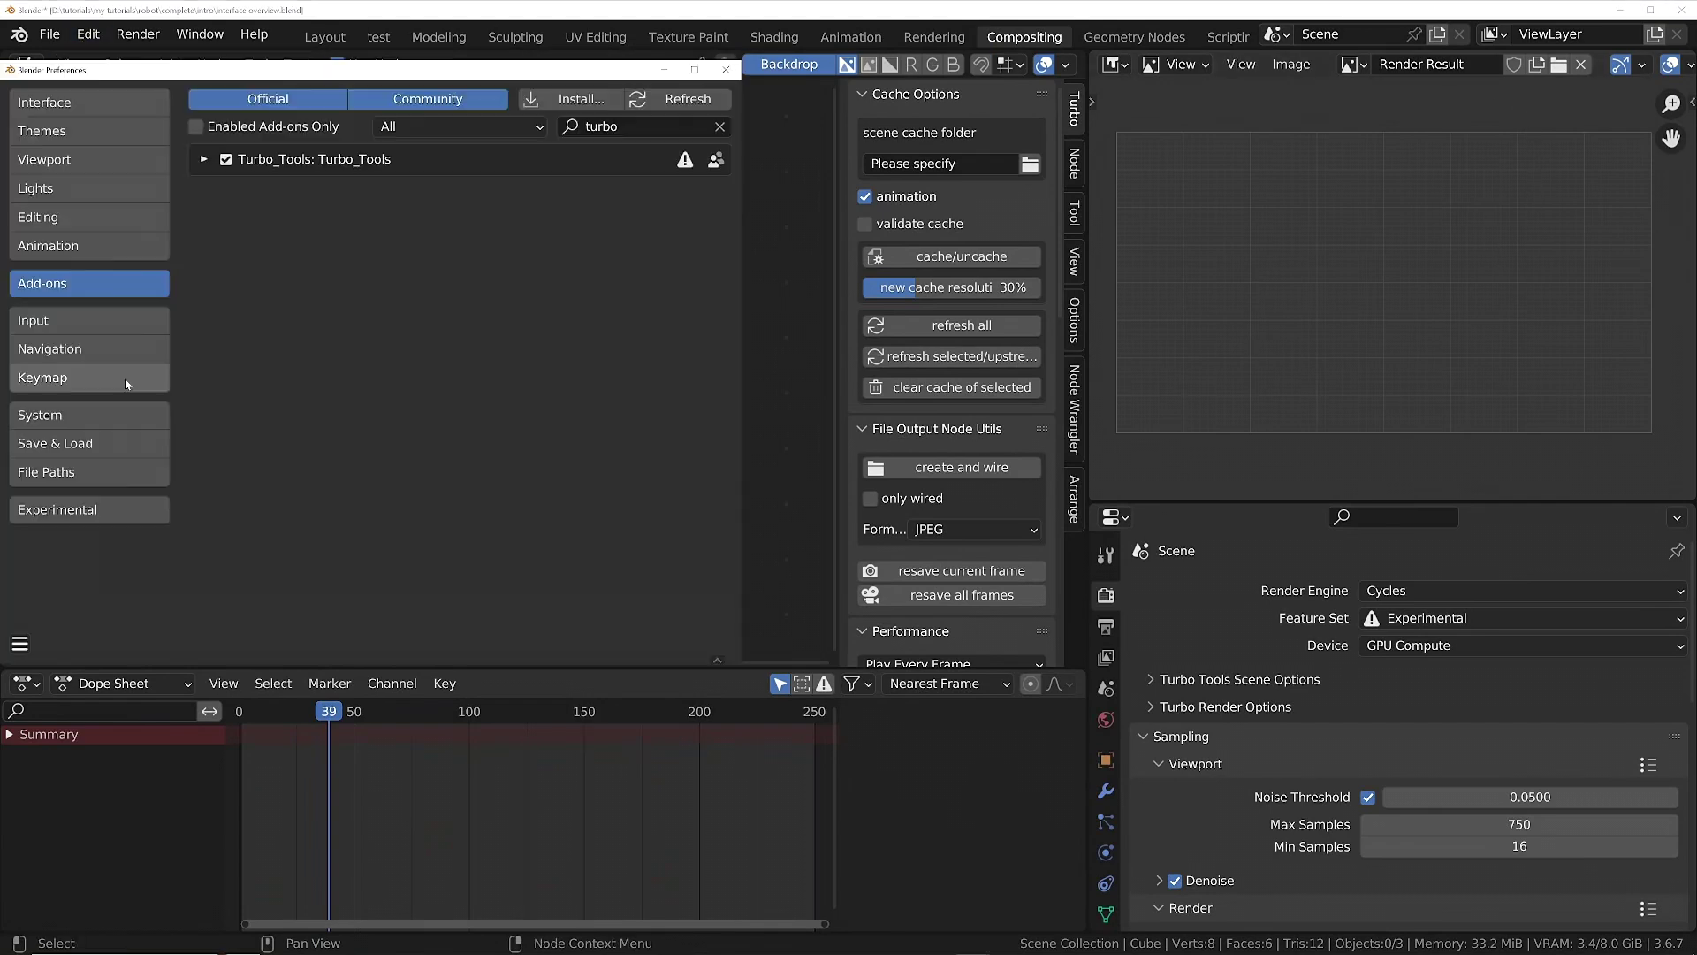
{"action": "left_click", "coordinate": [71, 105]}
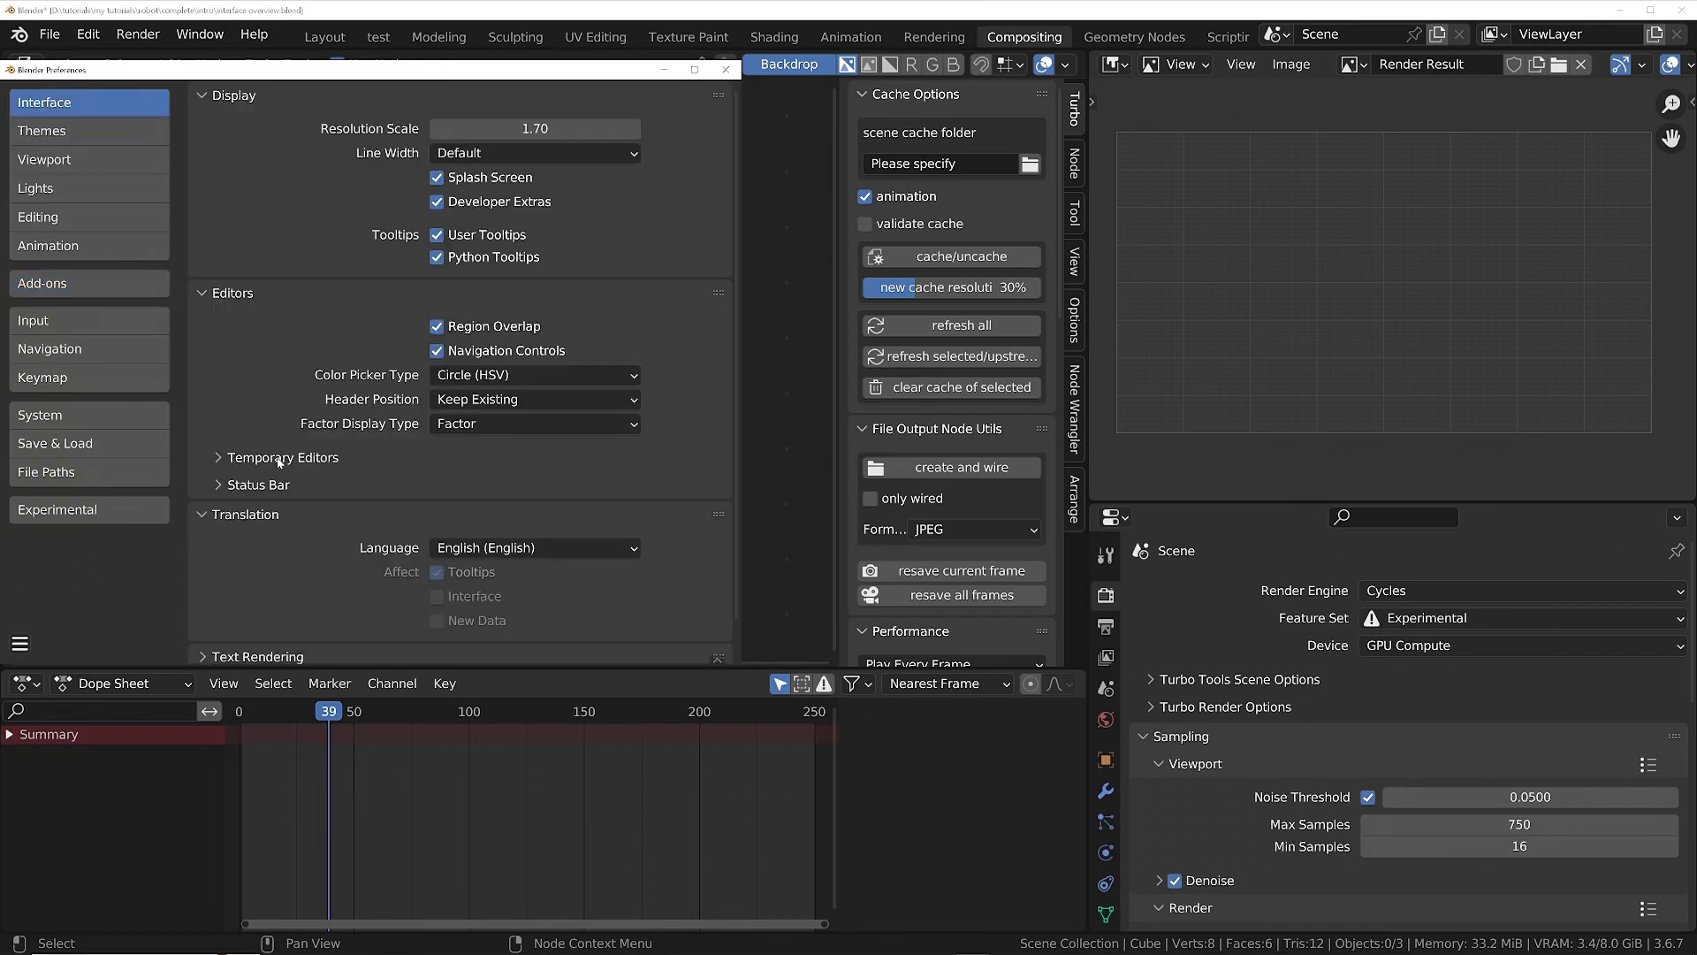
{"action": "left_click", "coordinate": [228, 458]}
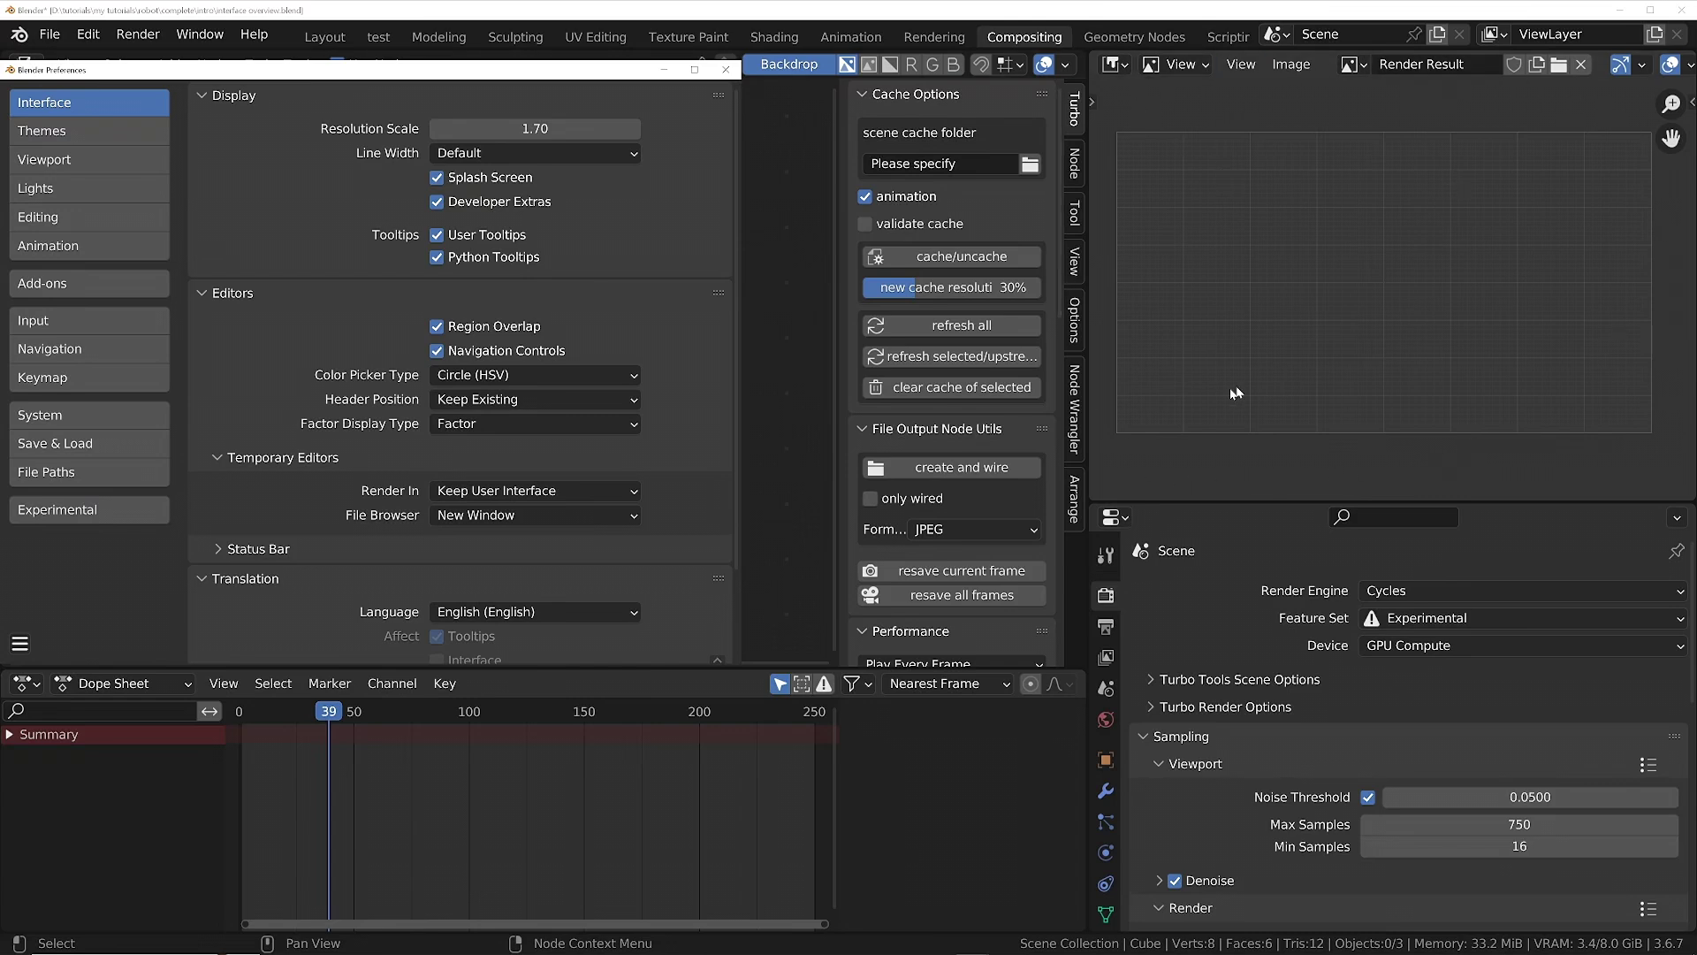
{"action": "left_click", "coordinate": [581, 490]}
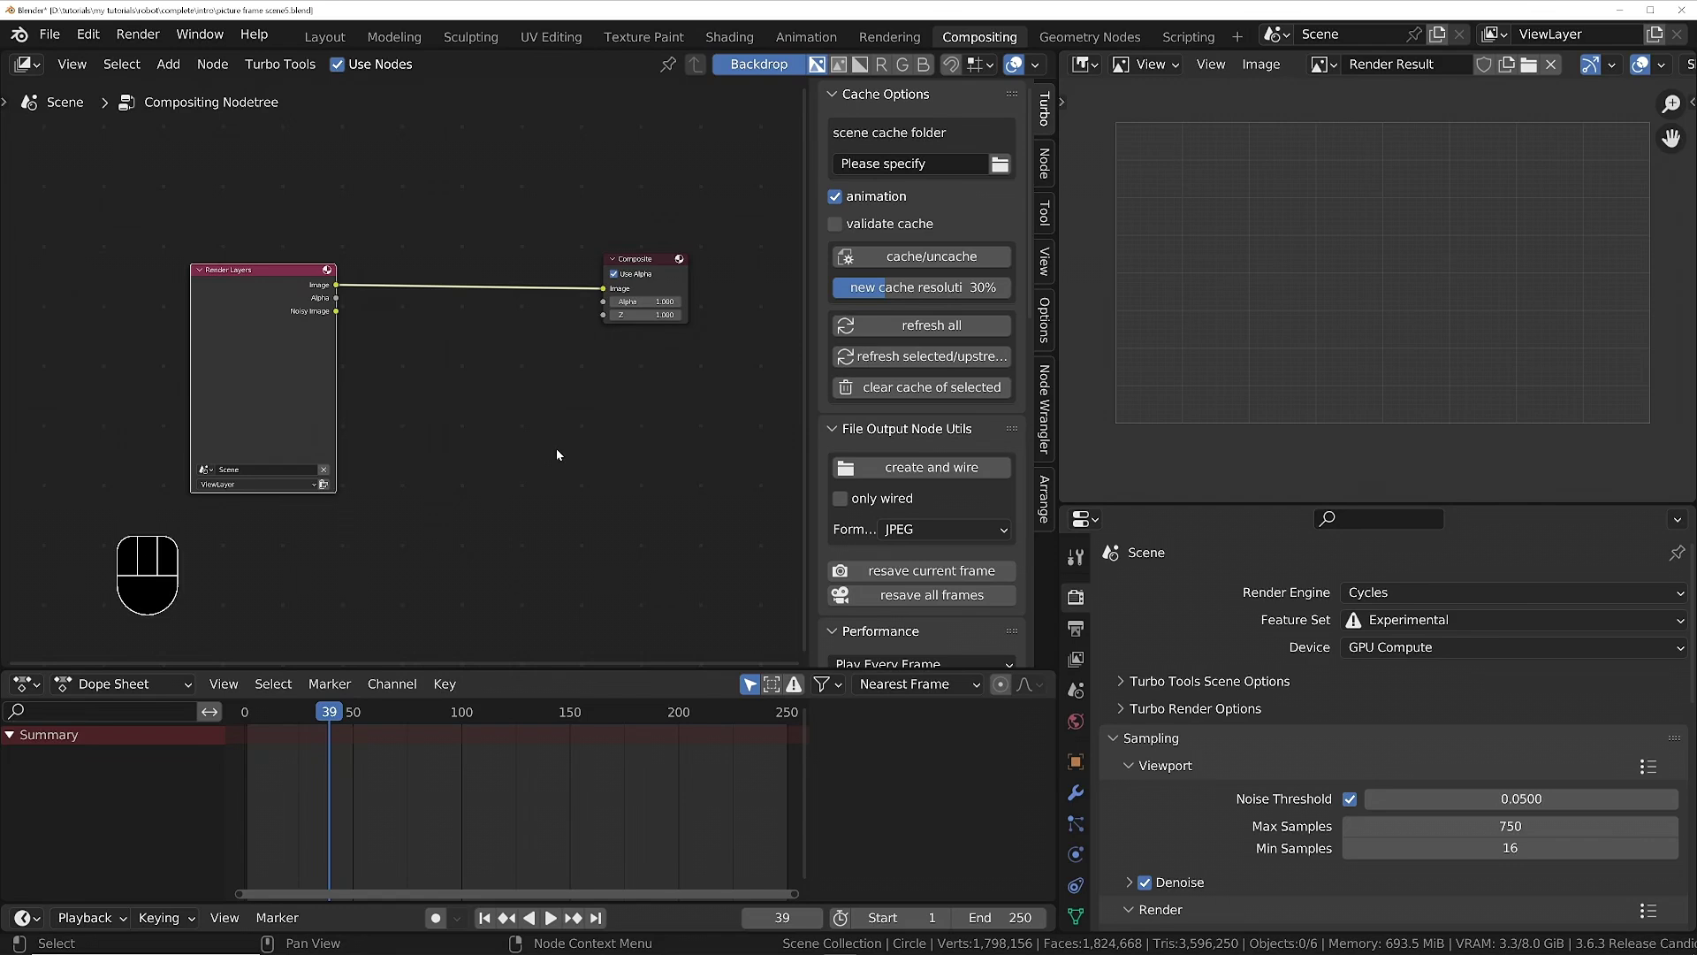
Render the current frame, inspect the result around the picture frame, and return to the Layout workspace.
{"action": "key", "text": "alt+F12"}
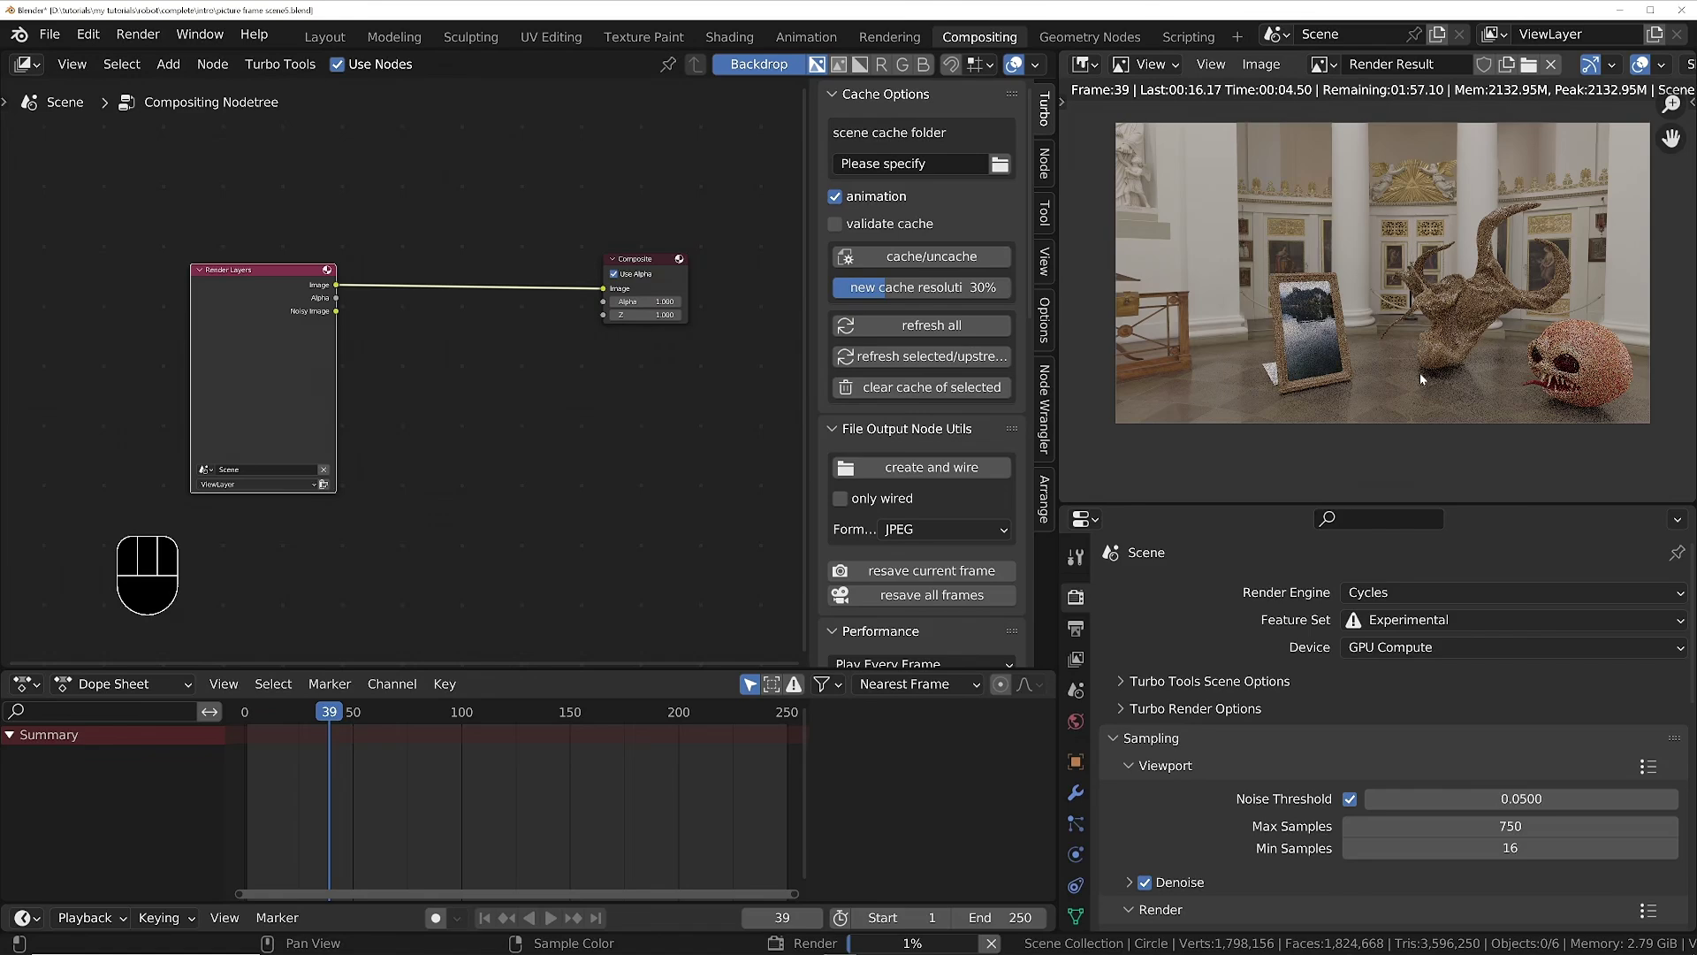
{"action": "scroll", "coordinate": [1246, 376], "scroll_direction": "up", "scroll_amount": 3}
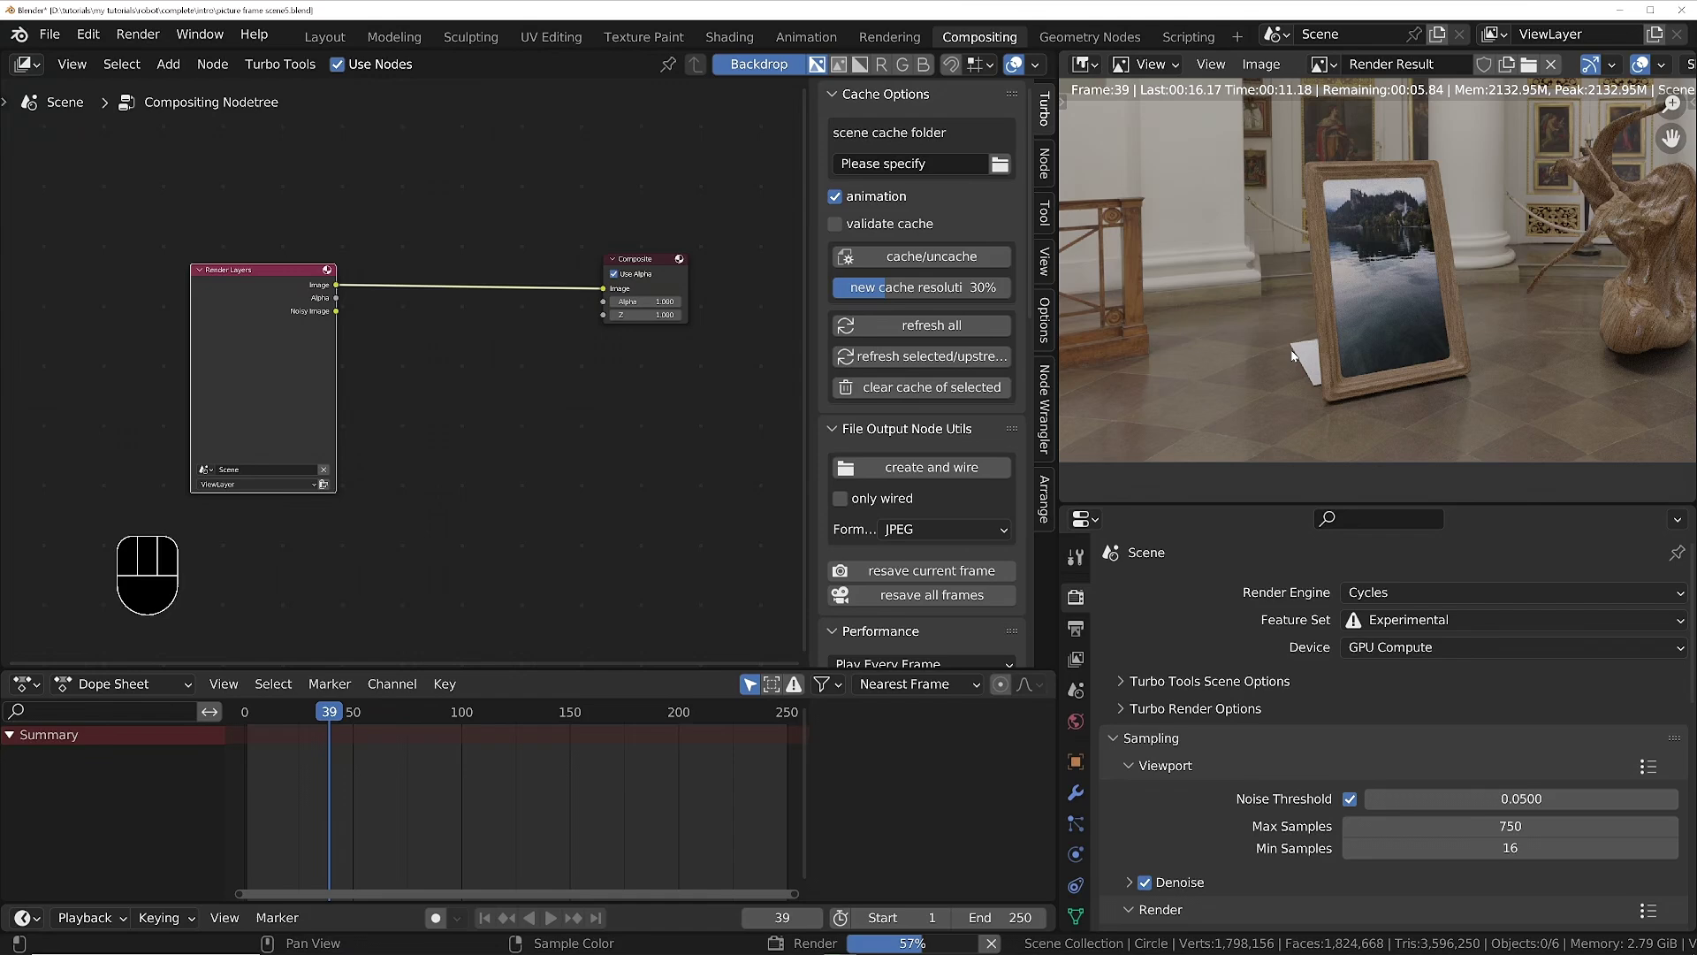
{"action": "middle_click_drag", "start_coordinate": [1414, 348], "coordinate": [1277, 329]}
{"action": "scroll", "coordinate": [1295, 318], "scroll_direction": "down", "scroll_amount": 2}
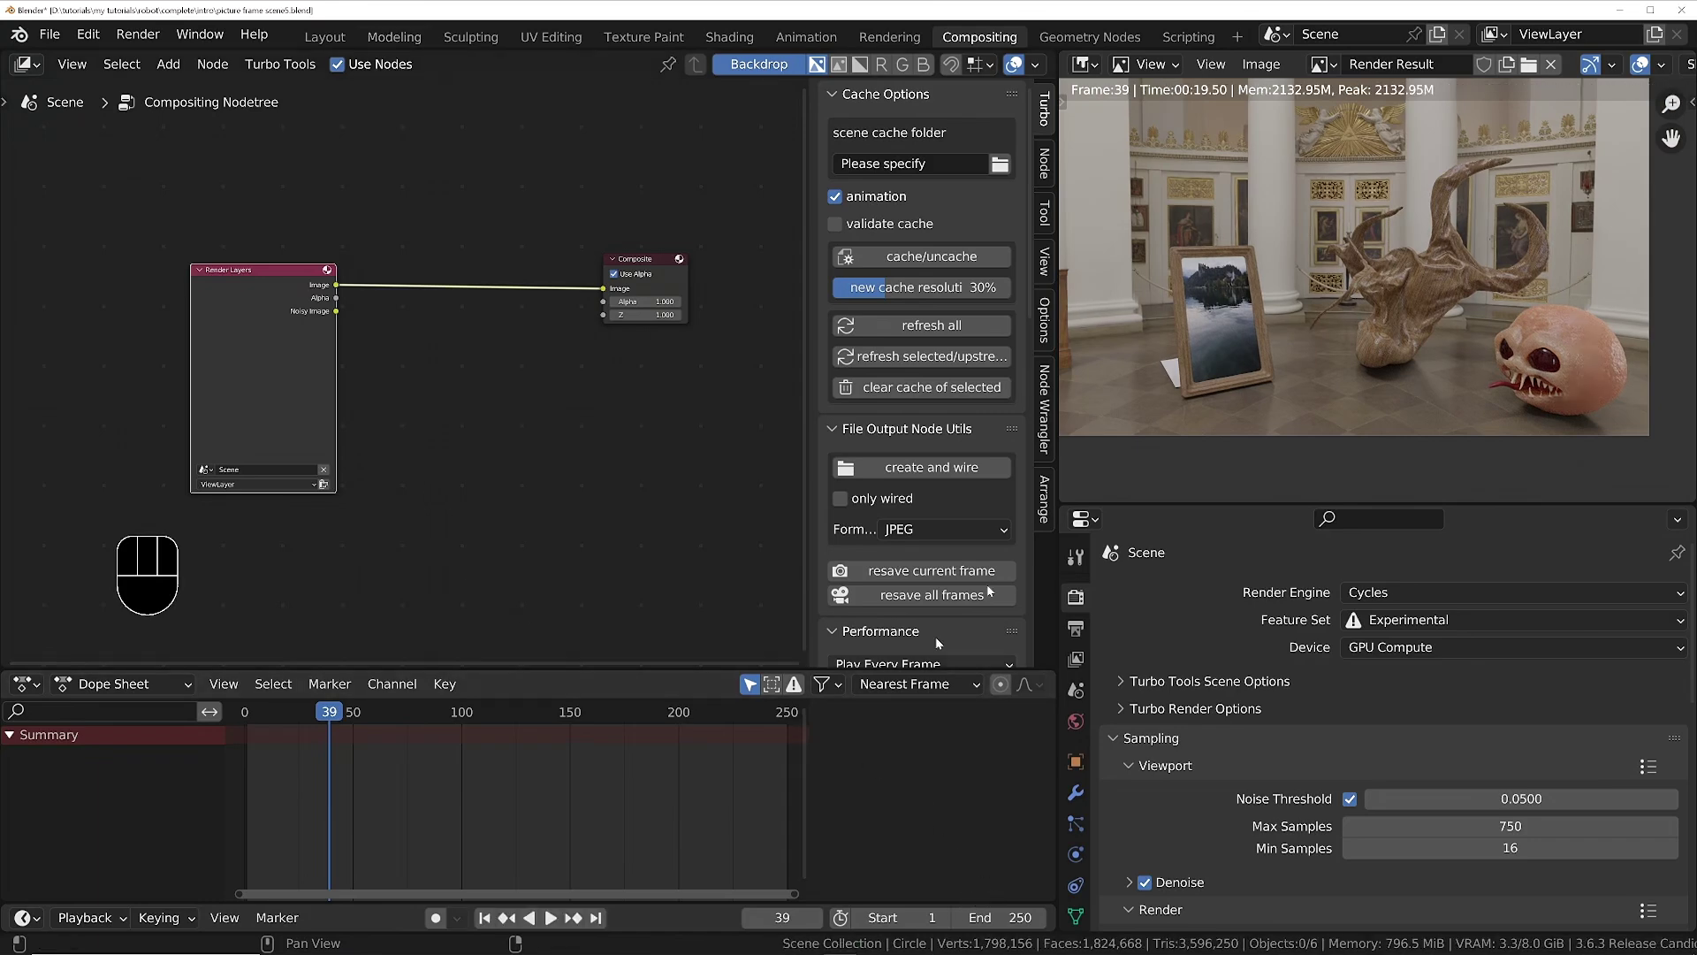
{"action": "left_click", "coordinate": [334, 38]}
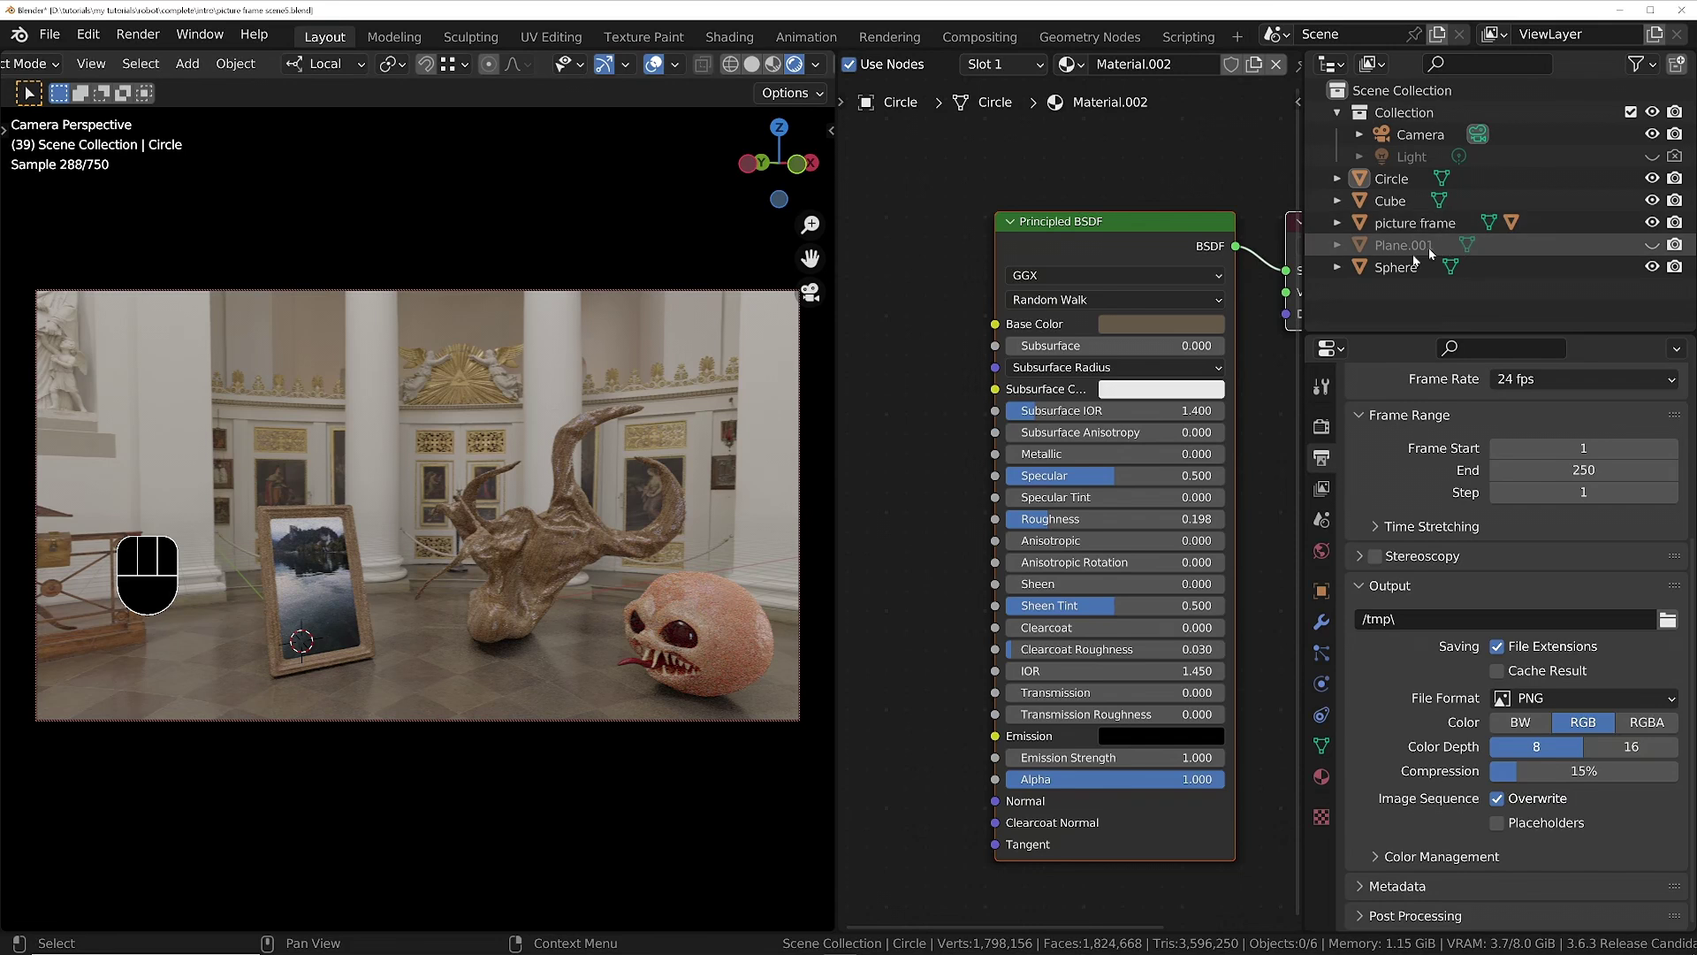
Check Plane.001 by toggling its viewport visibility, and delete it from the scene.
{"action": "left_click", "coordinate": [1653, 246]}
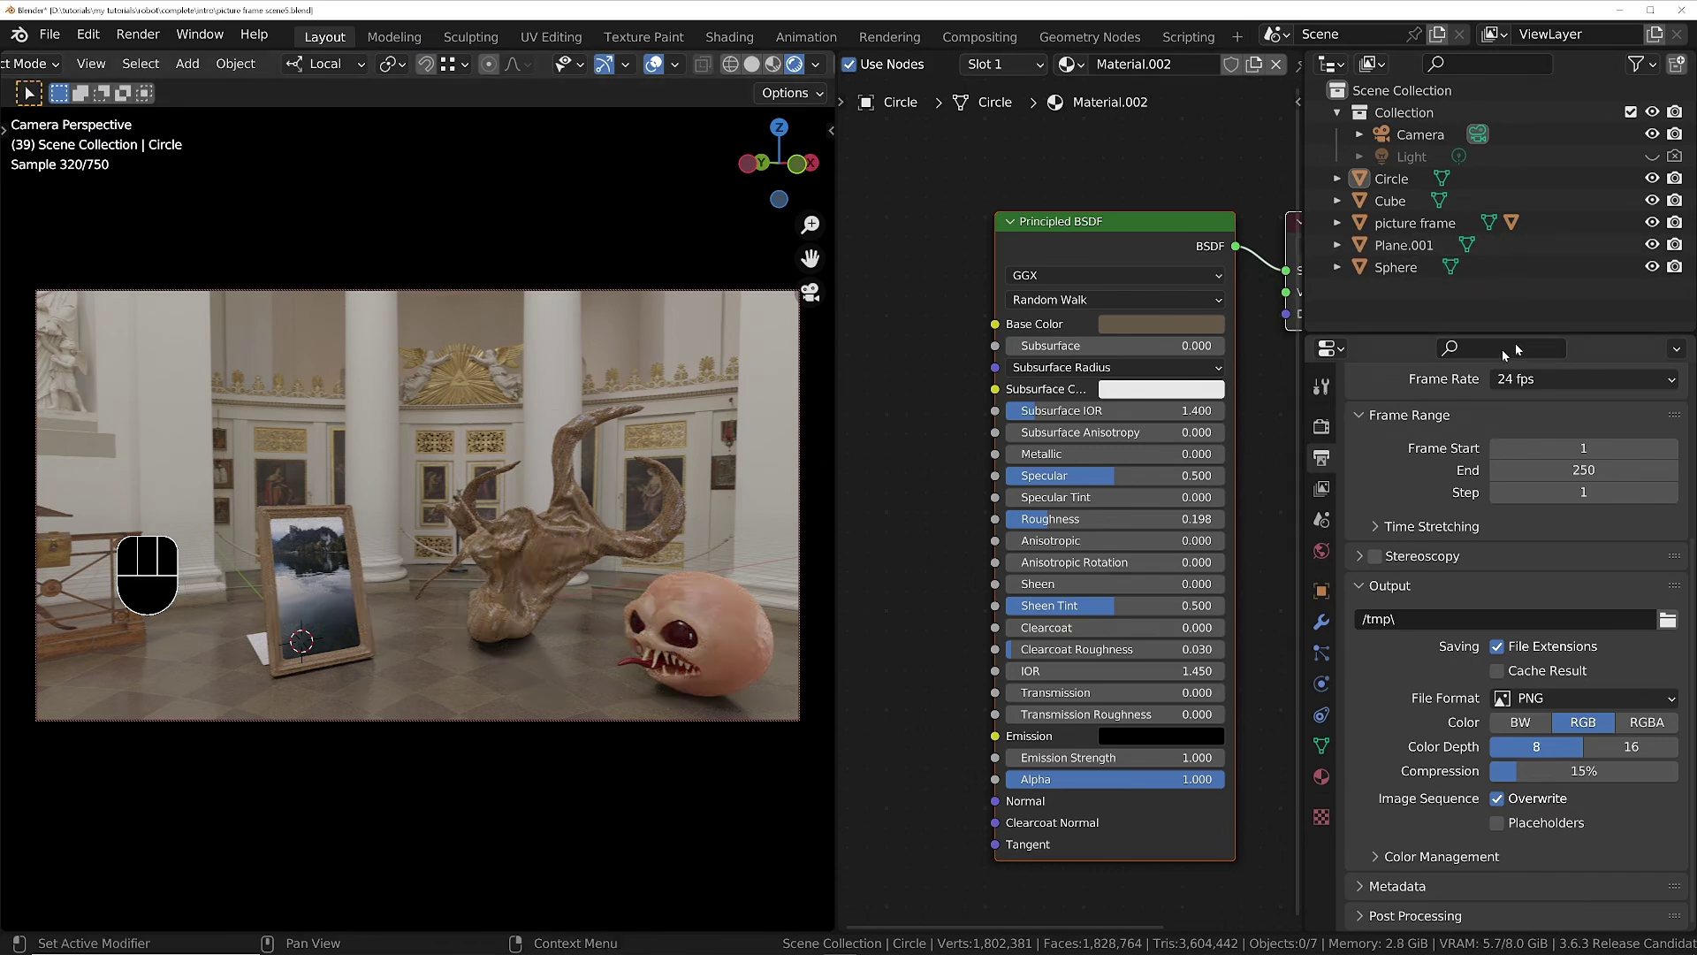
{"action": "left_click", "coordinate": [1648, 246]}
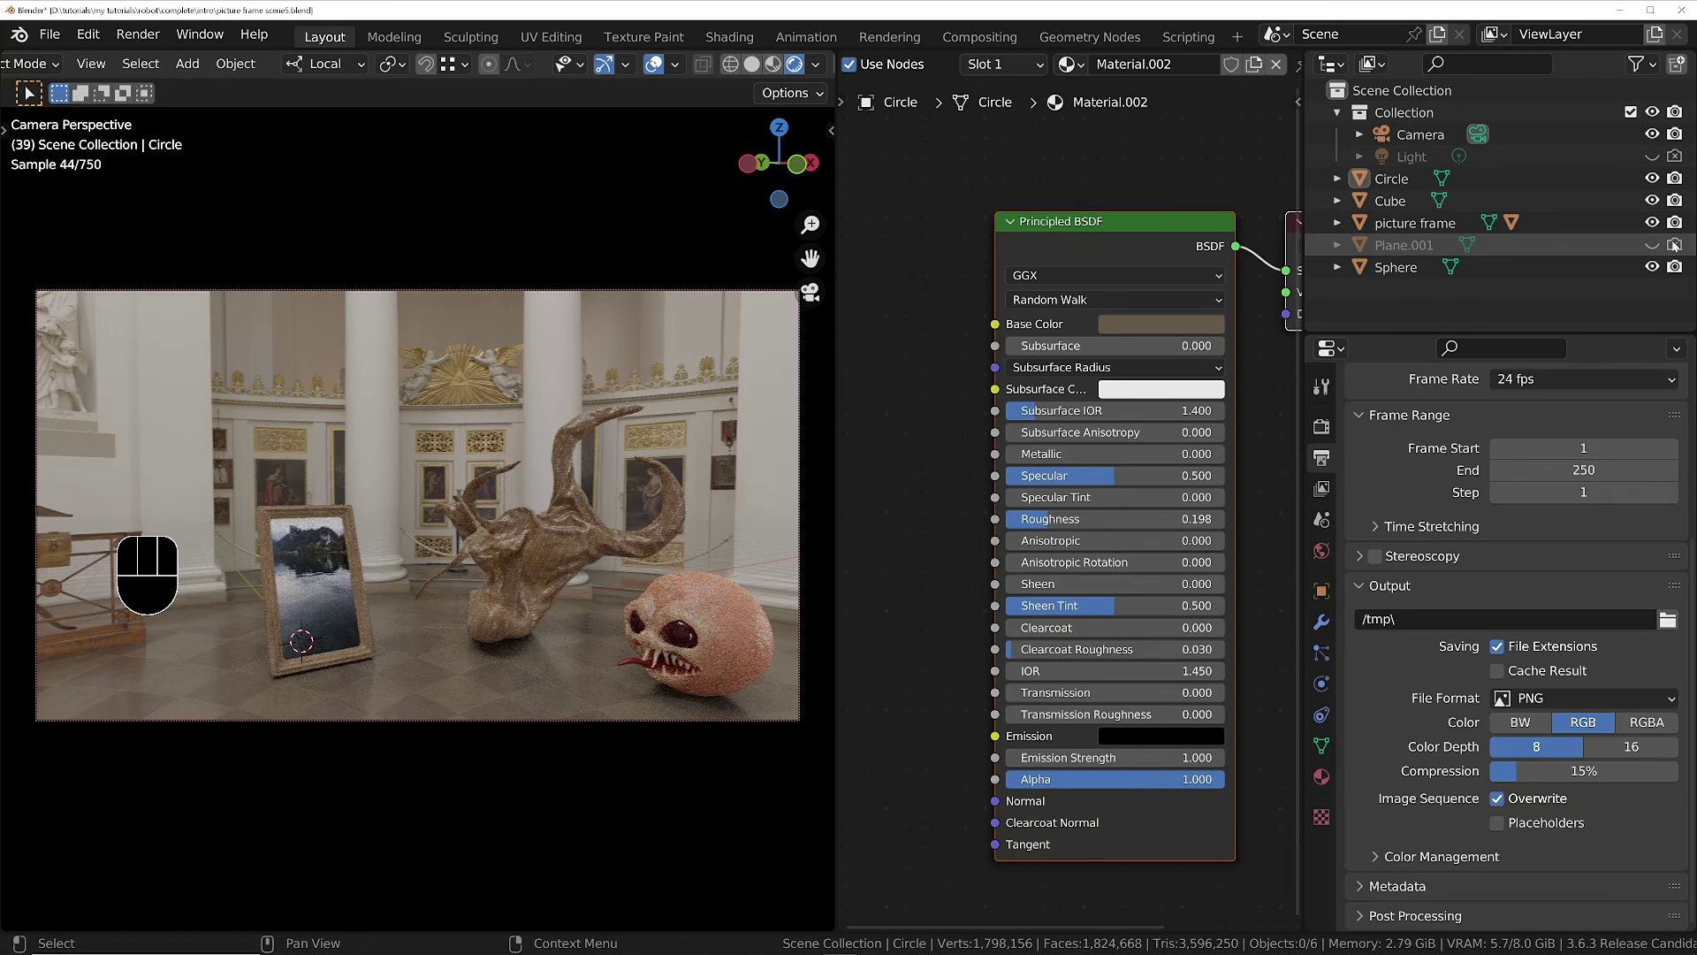
{"action": "left_click", "coordinate": [1446, 252]}
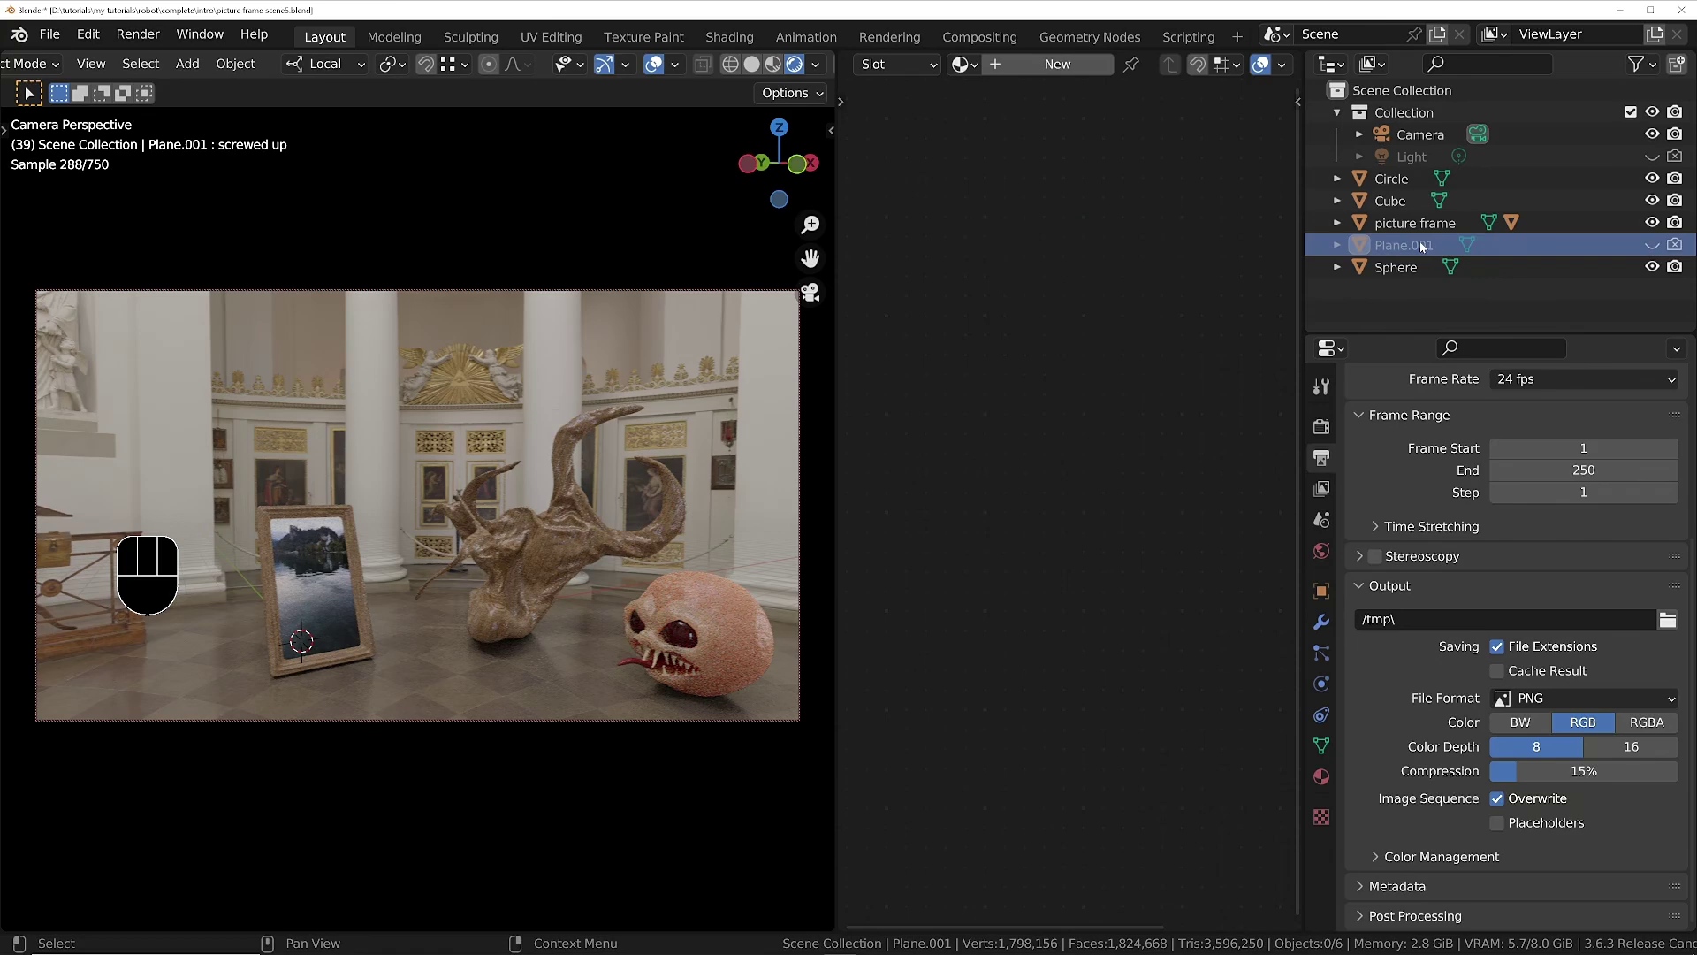
{"action": "right_click", "coordinate": [1422, 248]}
{"action": "left_click", "coordinate": [1387, 246]}
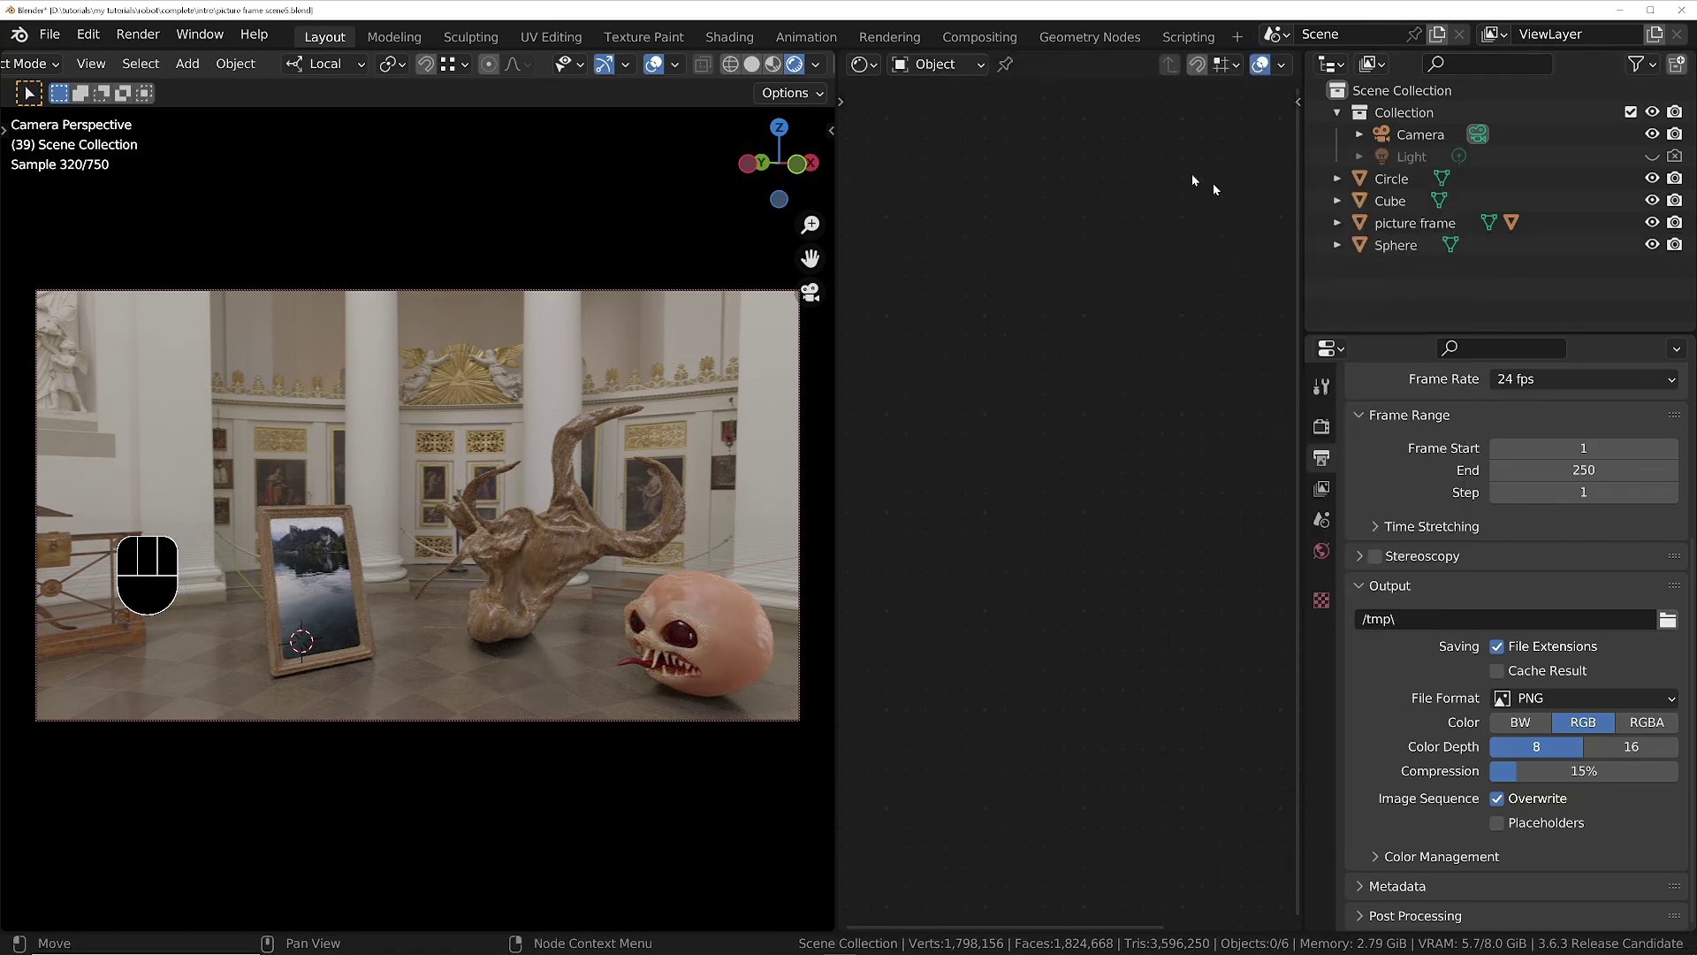
Render the current frame in the Compositing workspace and inspect the maximized result around the picture frame.
{"action": "left_click", "coordinate": [980, 37]}
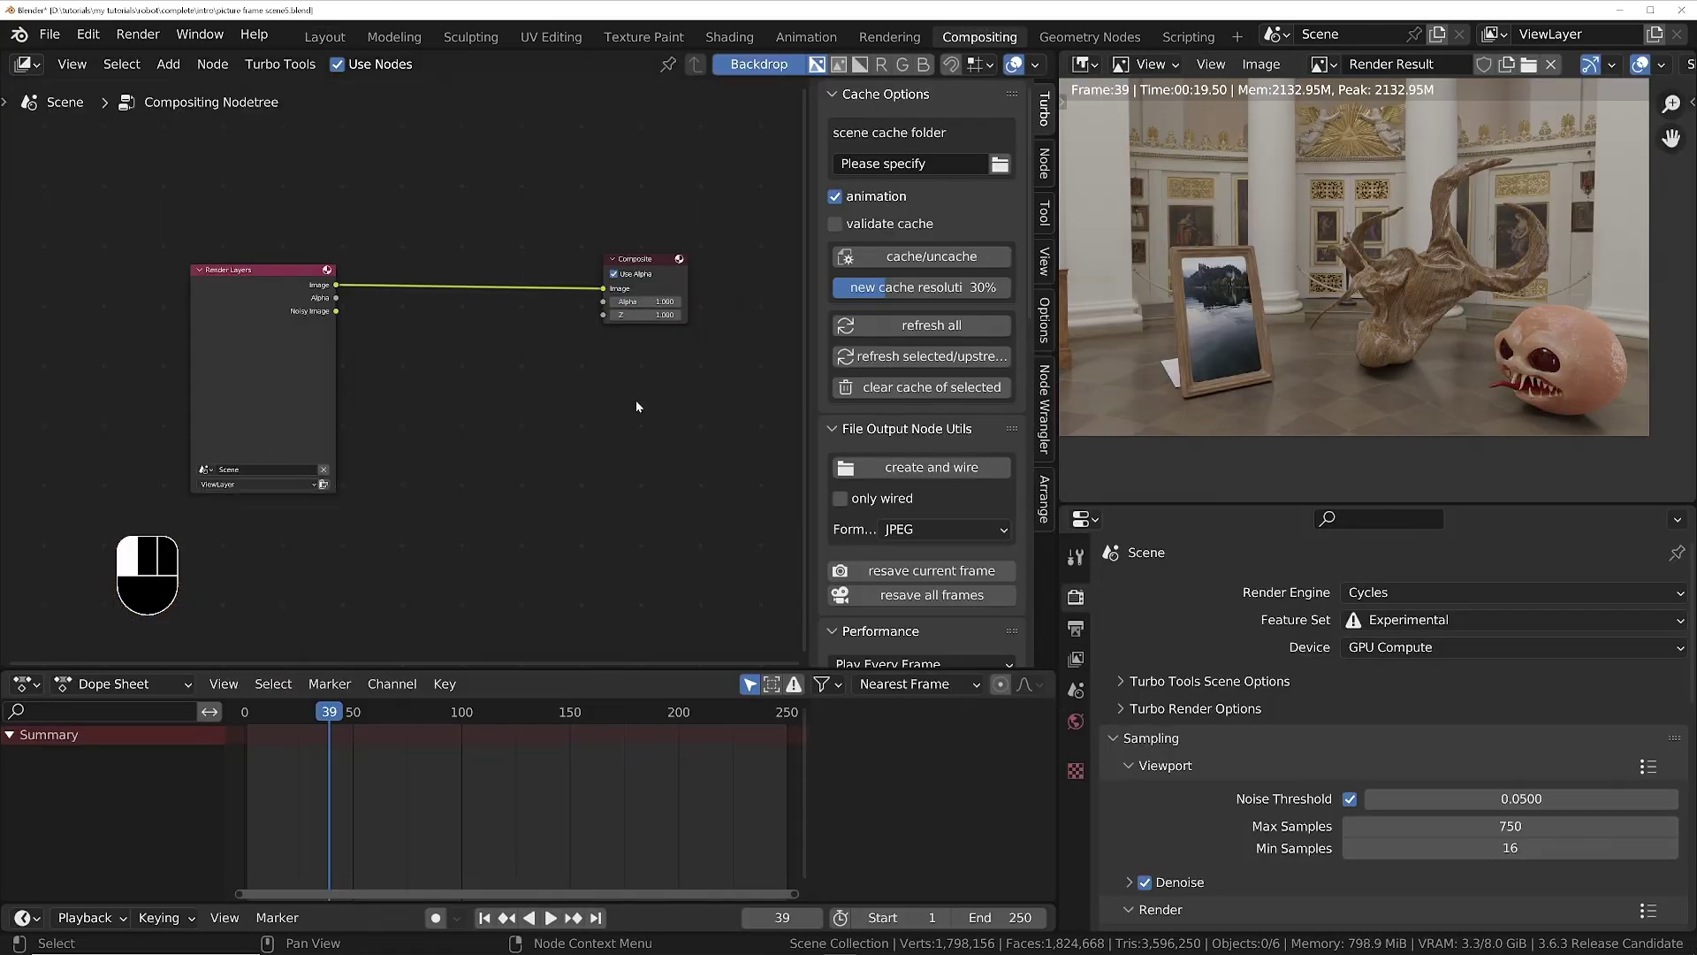
{"action": "key", "text": "alt+F12"}
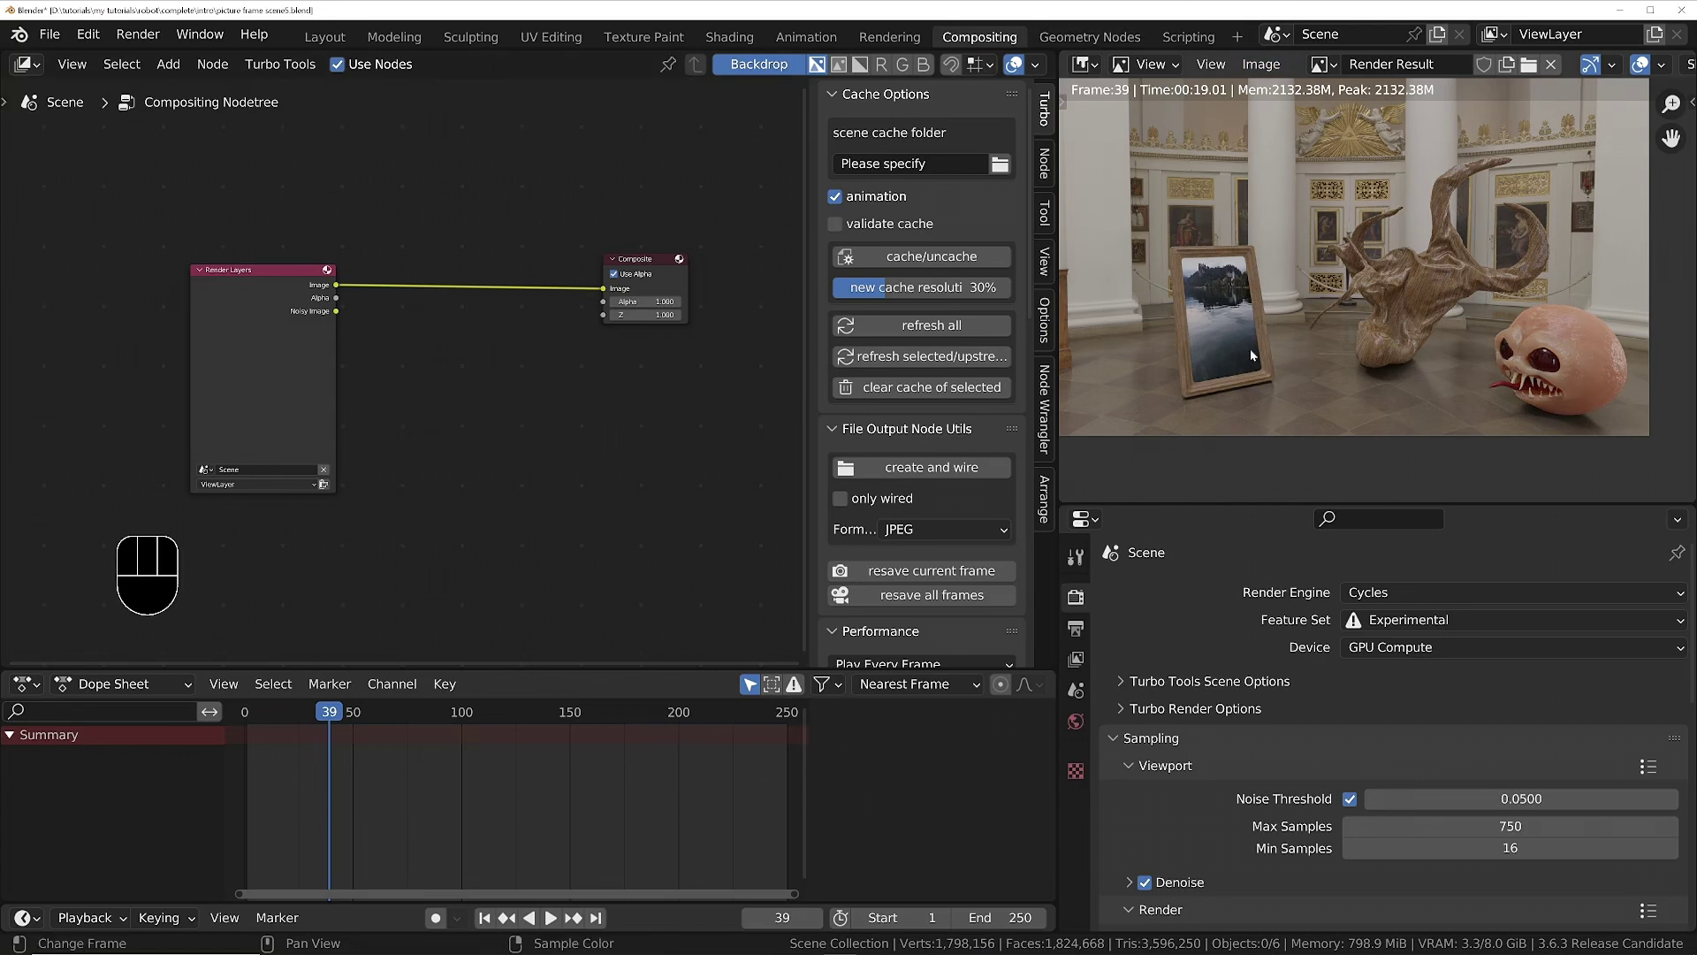
{"action": "key", "text": "ctrl+space"}
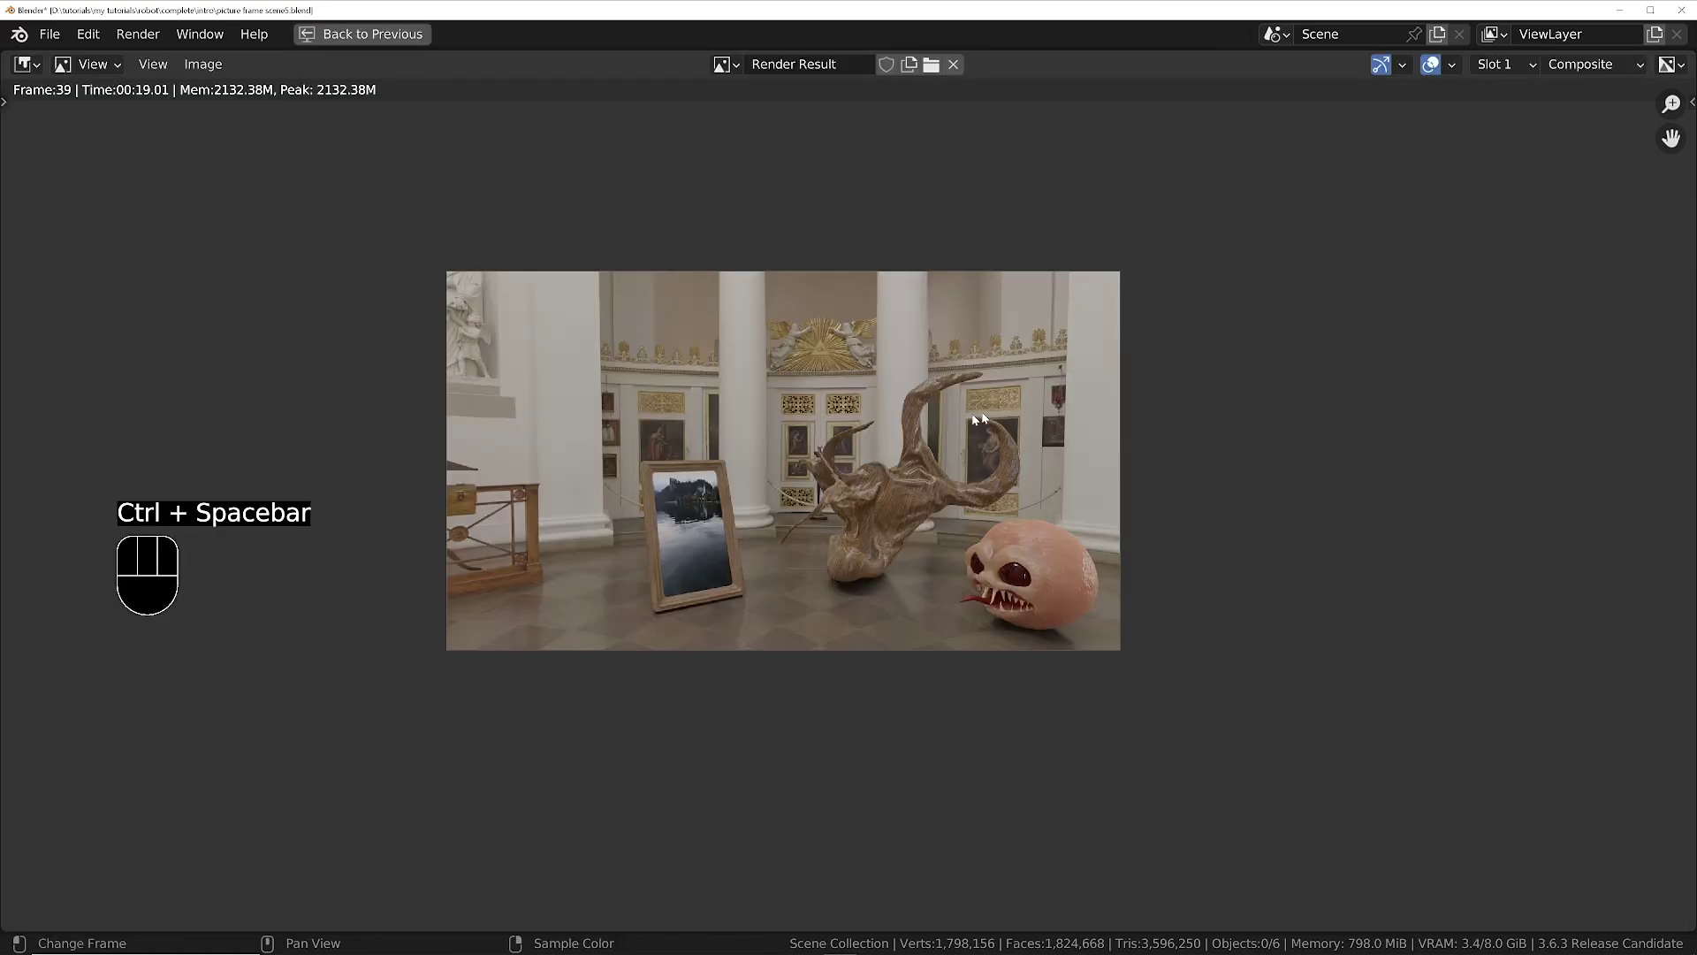
{"action": "key", "text": "ctrl+space"}
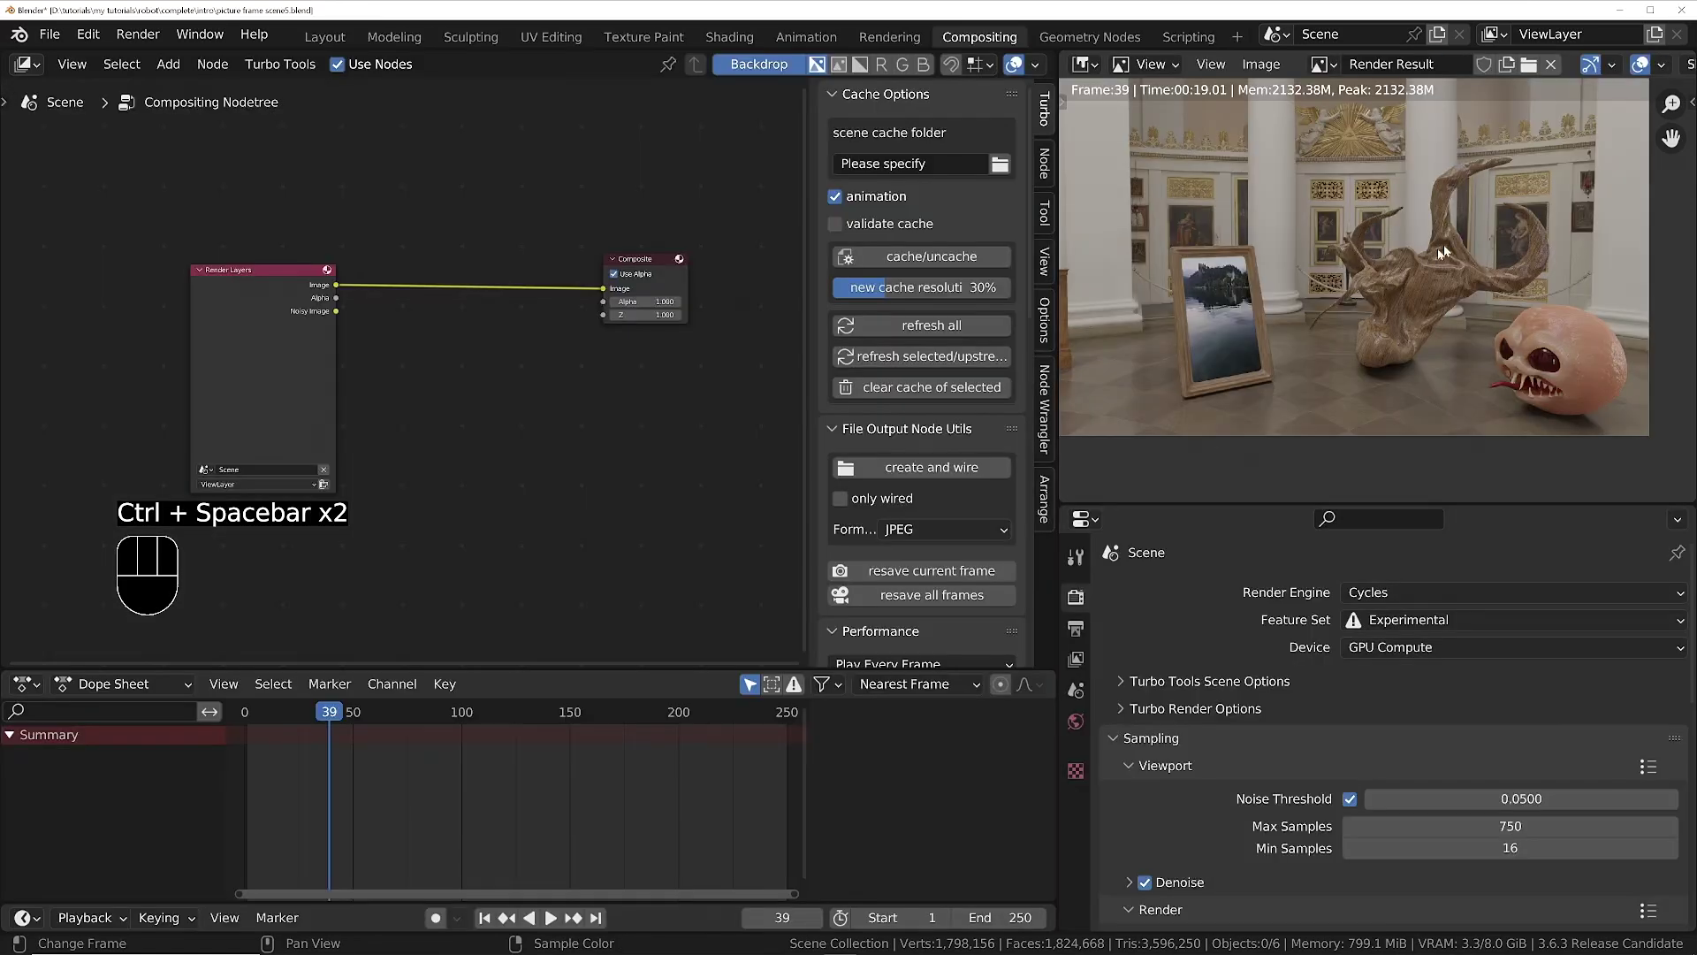
{"action": "key", "text": "ctrl"}
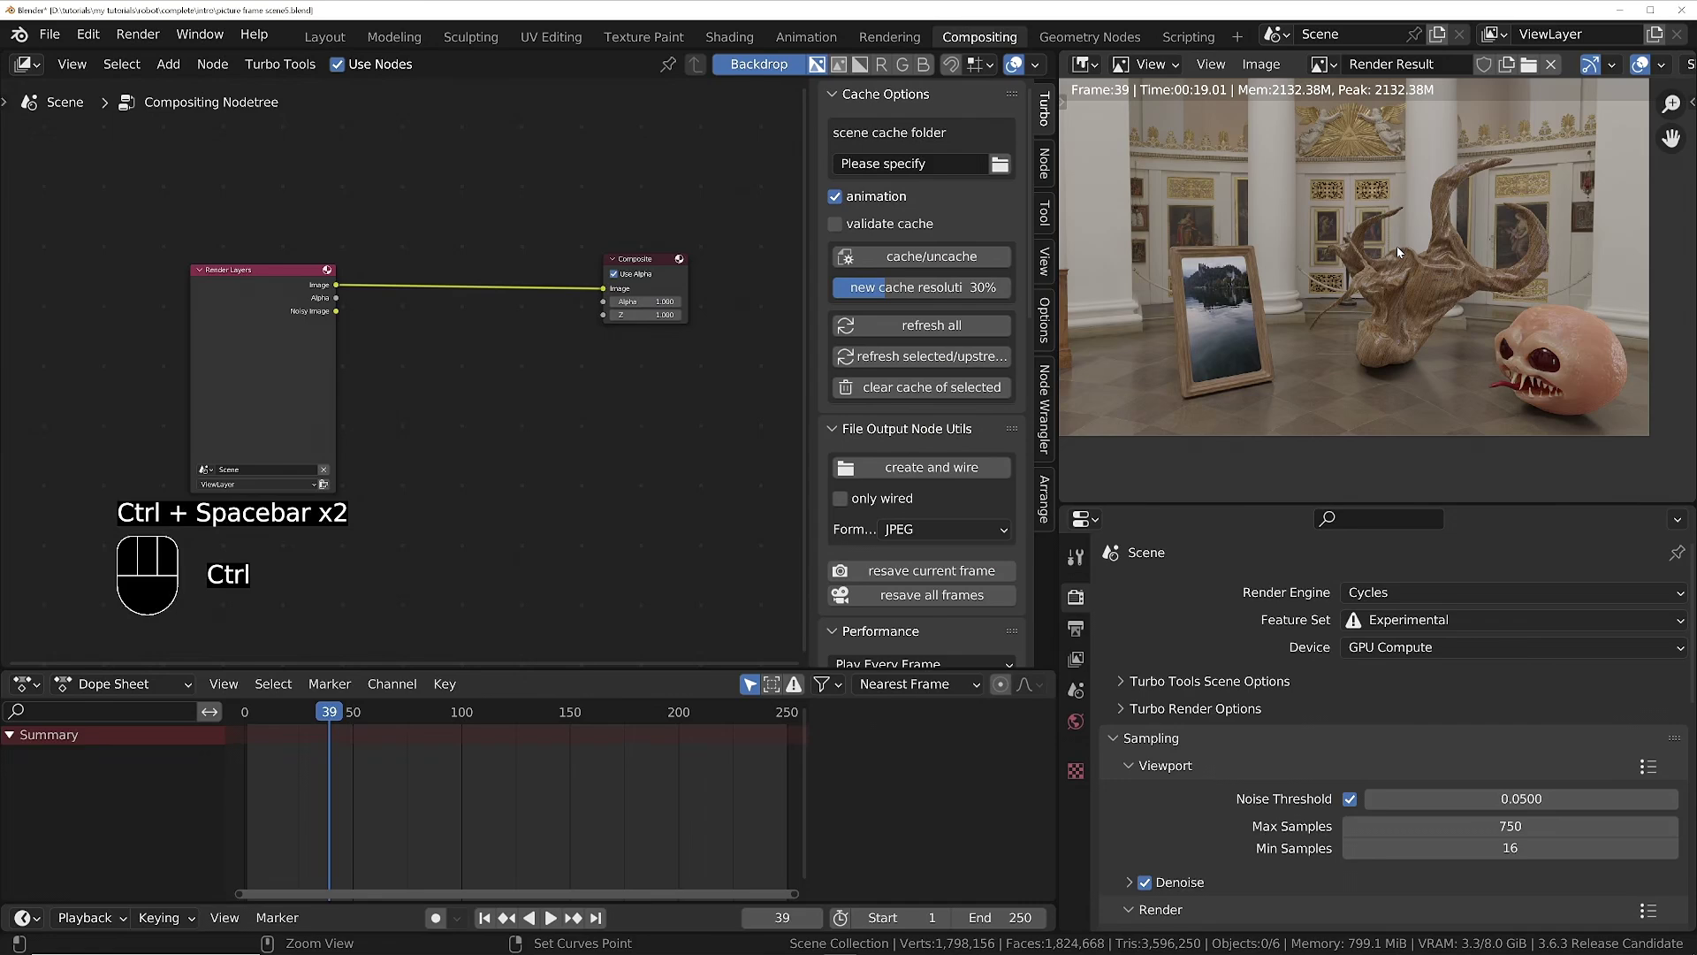
{"action": "key", "text": "ctrl+space"}
{"action": "scroll", "coordinate": [748, 535], "scroll_direction": "up", "scroll_amount": 3}
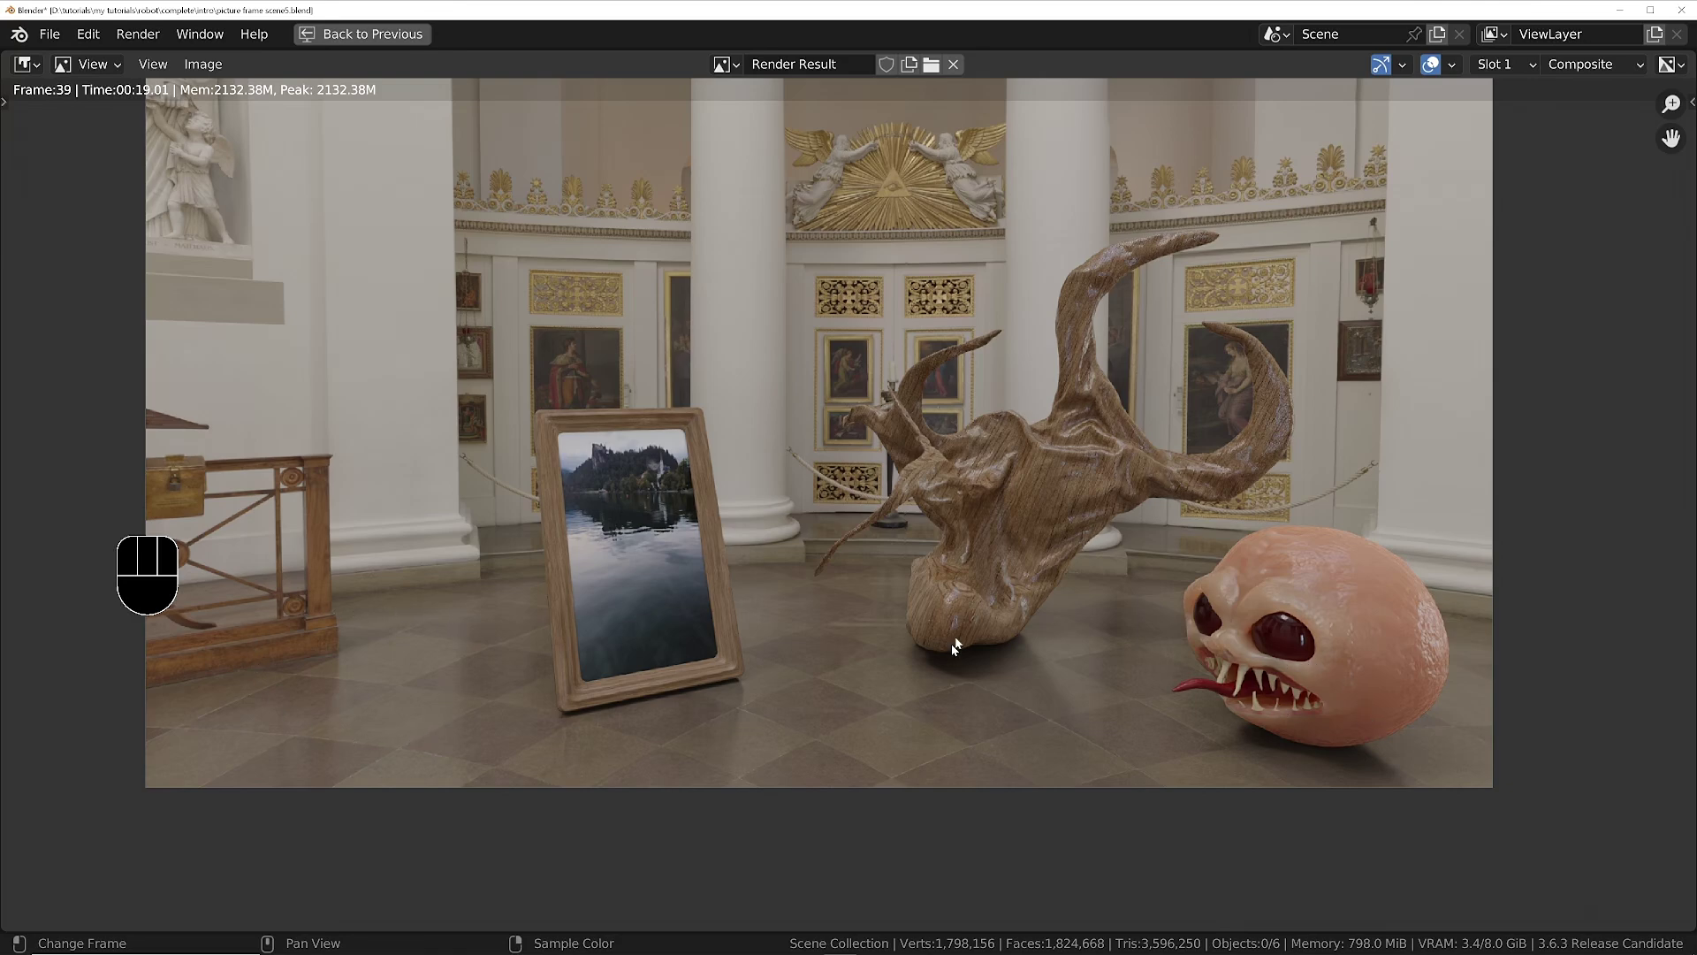
{"action": "key", "text": "ctrl+space"}
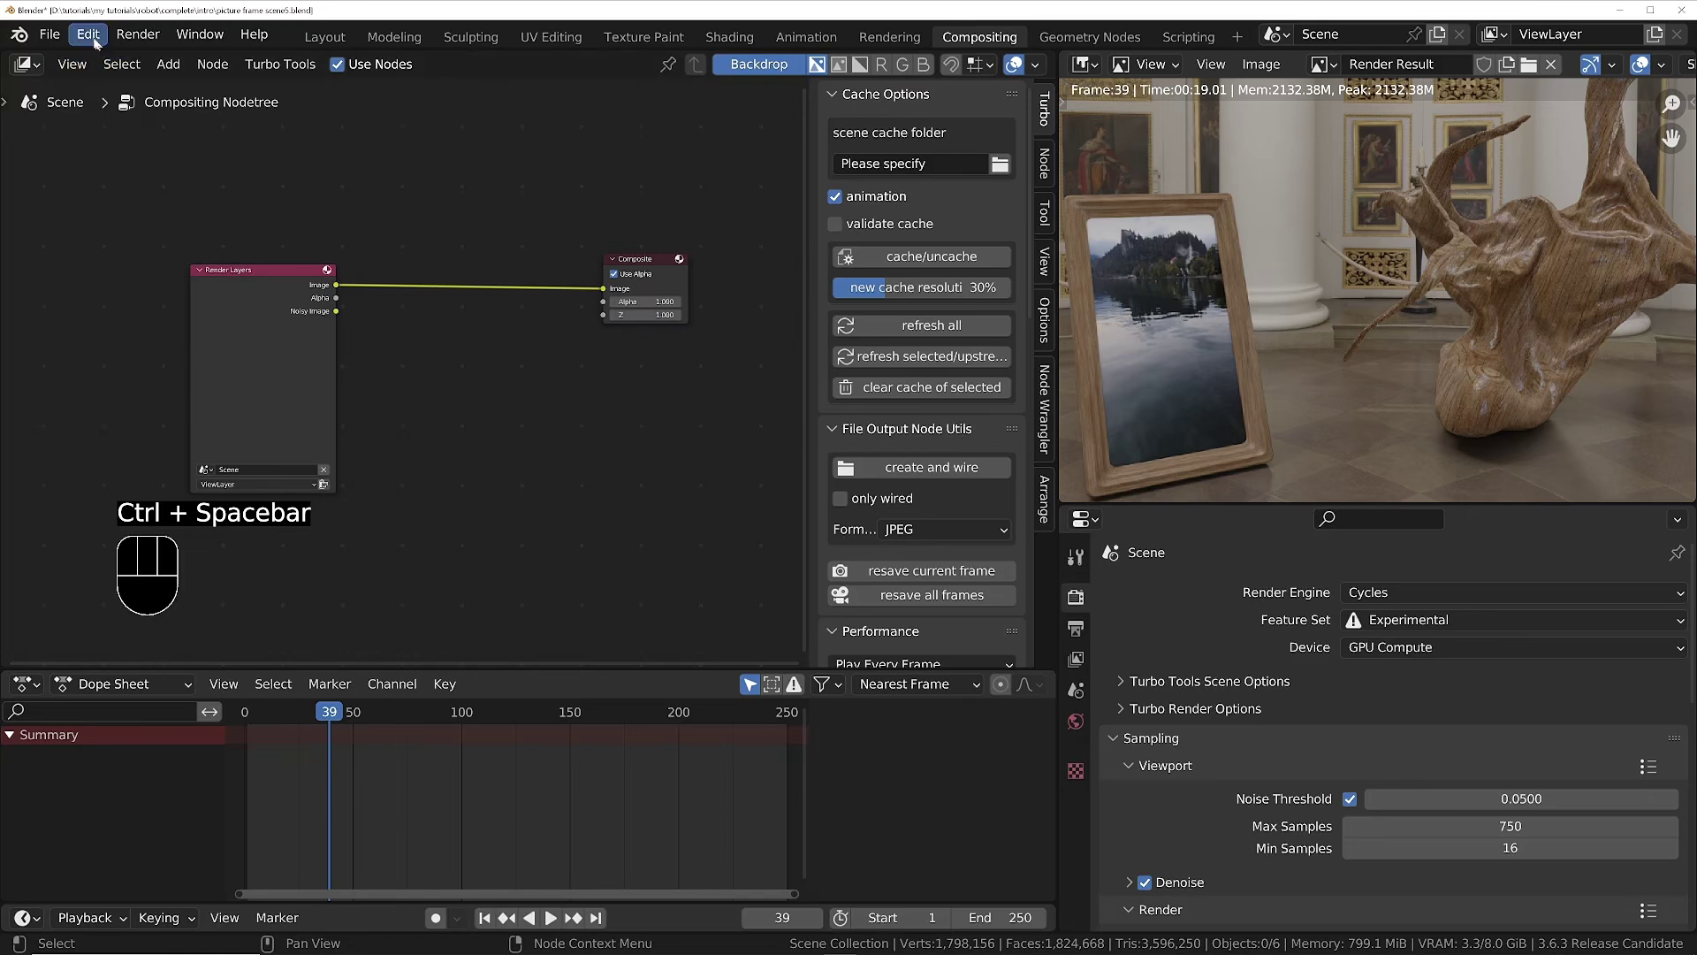
Return to the Layout workspace, add a monkey mesh and move it about -2.3 m along its local X axis.
{"action": "left_click", "coordinate": [322, 39]}
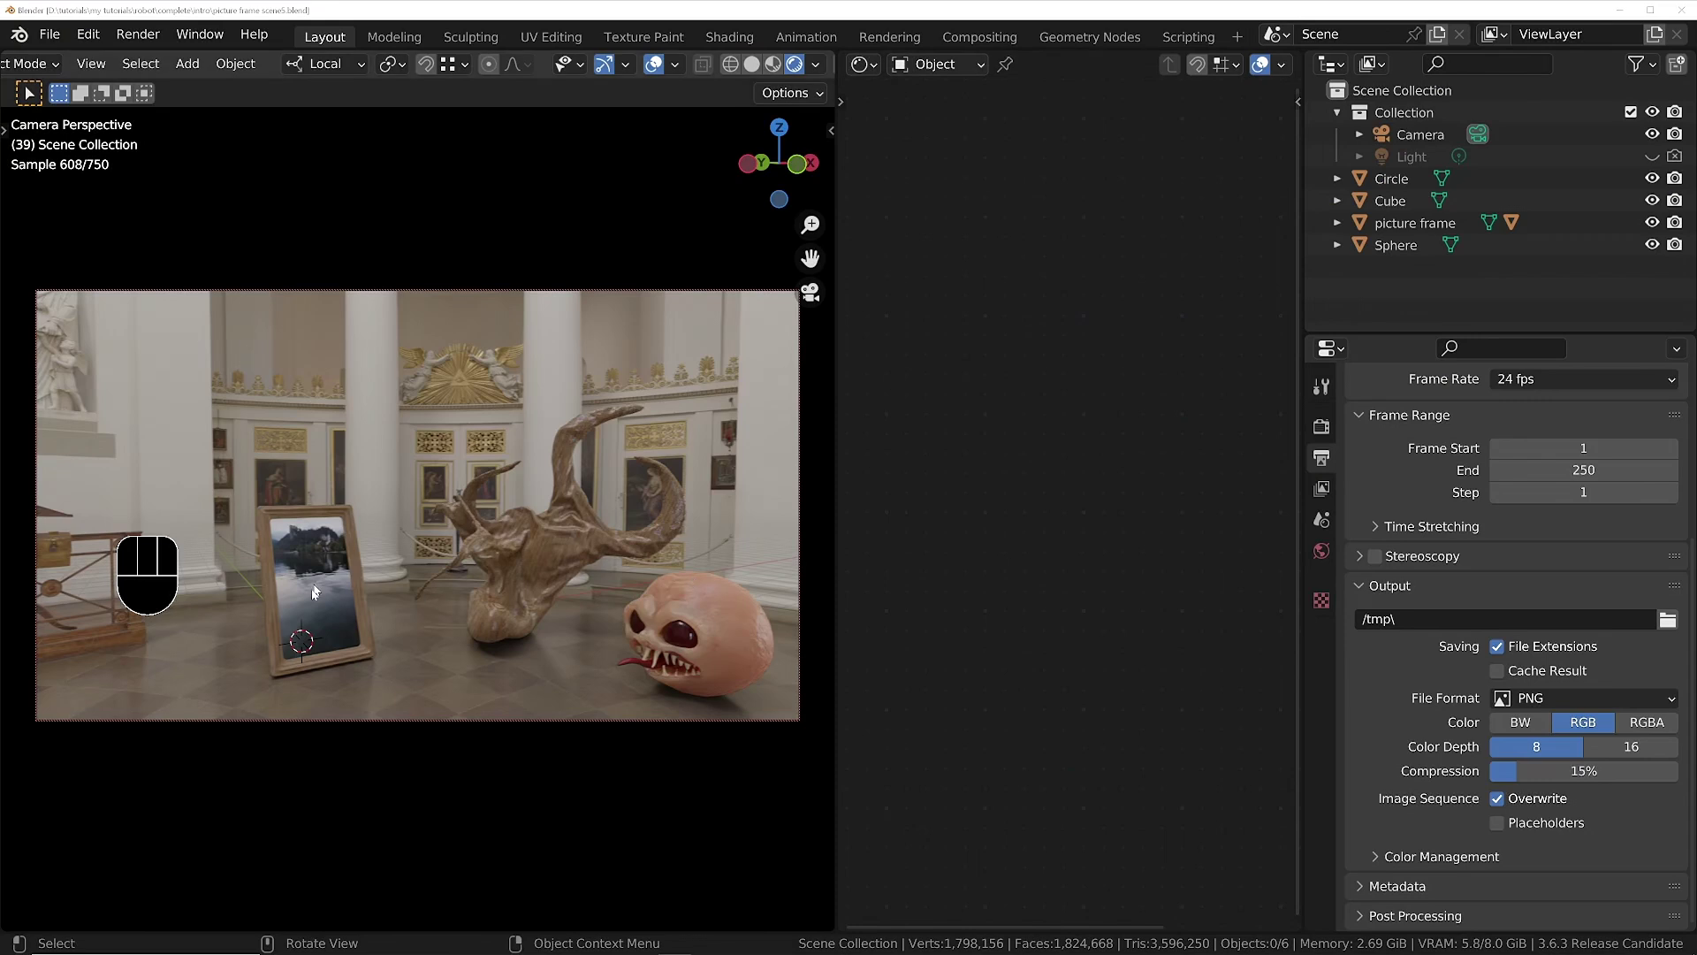
{"action": "key", "text": "shift+a"}
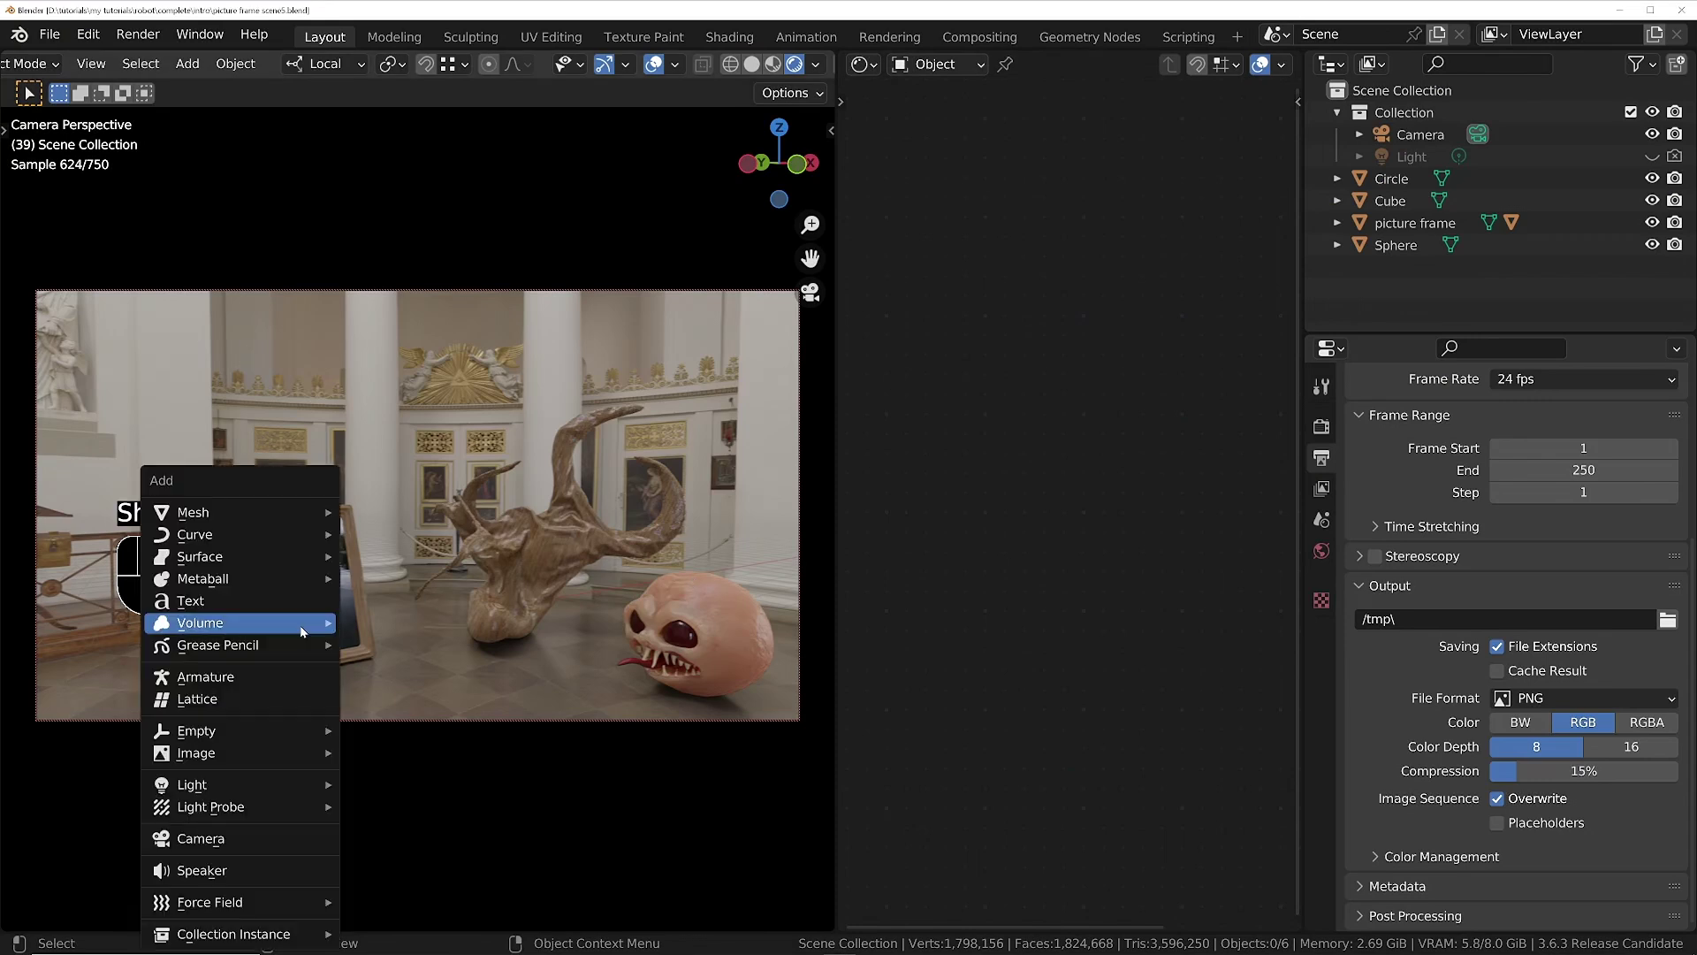
{"action": "mouse_move", "coordinate": [291, 512]}
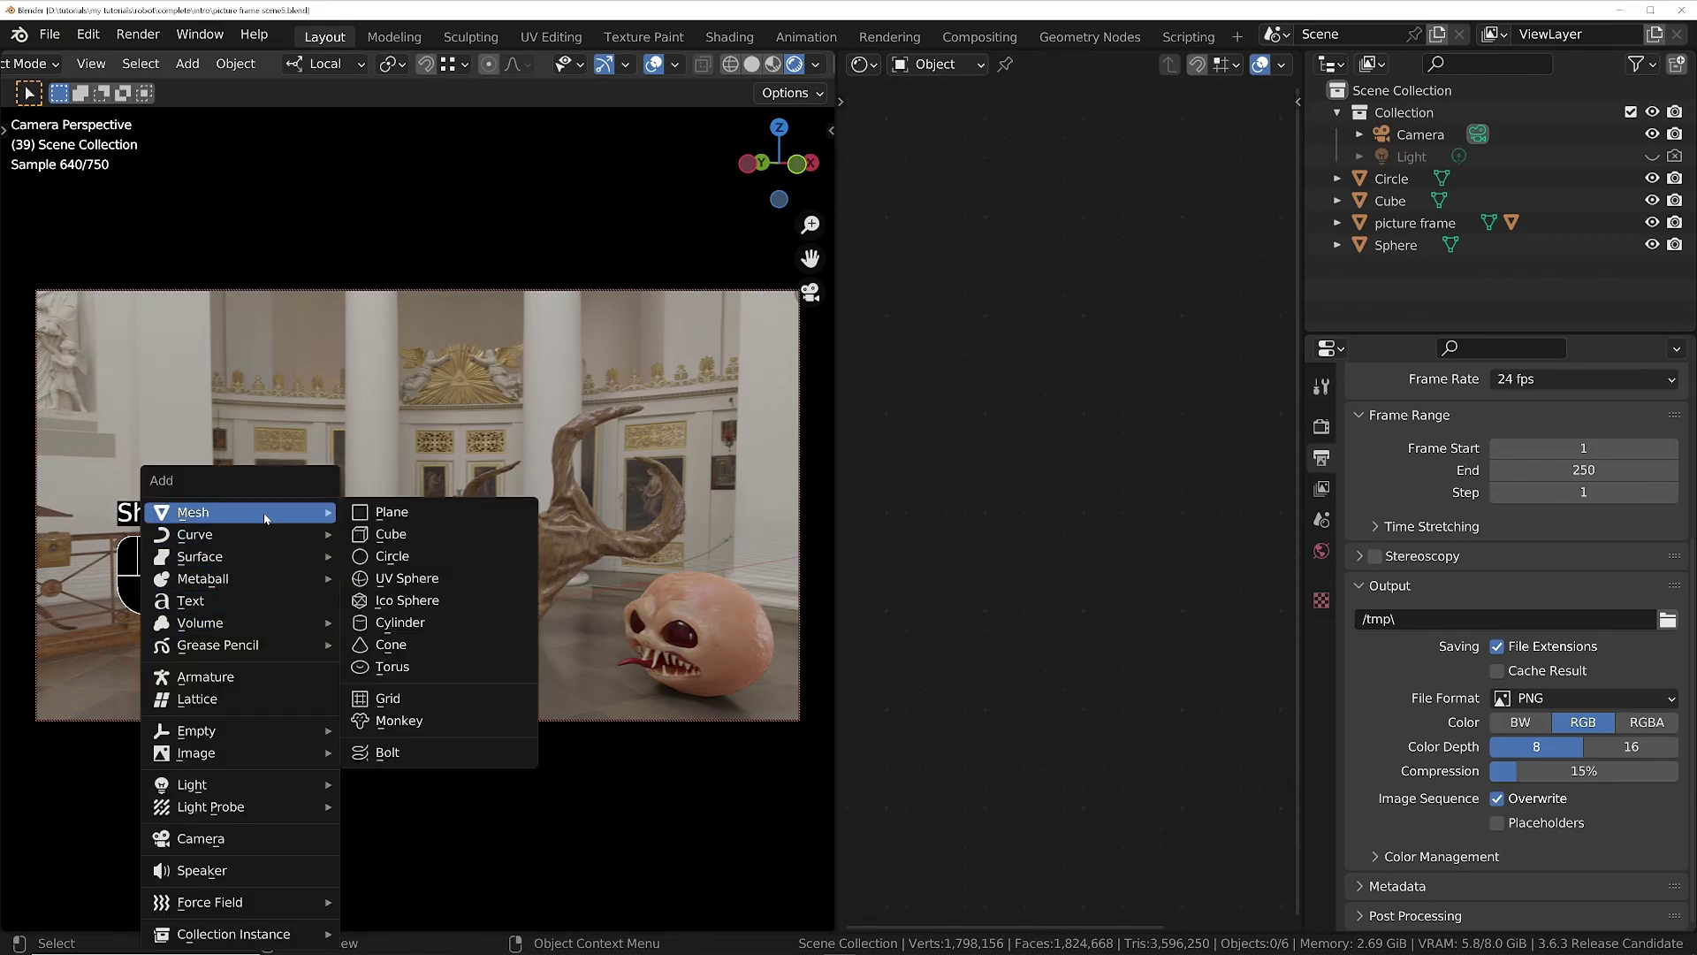
{"action": "left_click", "coordinate": [454, 723]}
{"action": "key", "text": "g"}
{"action": "key", "text": "x"}
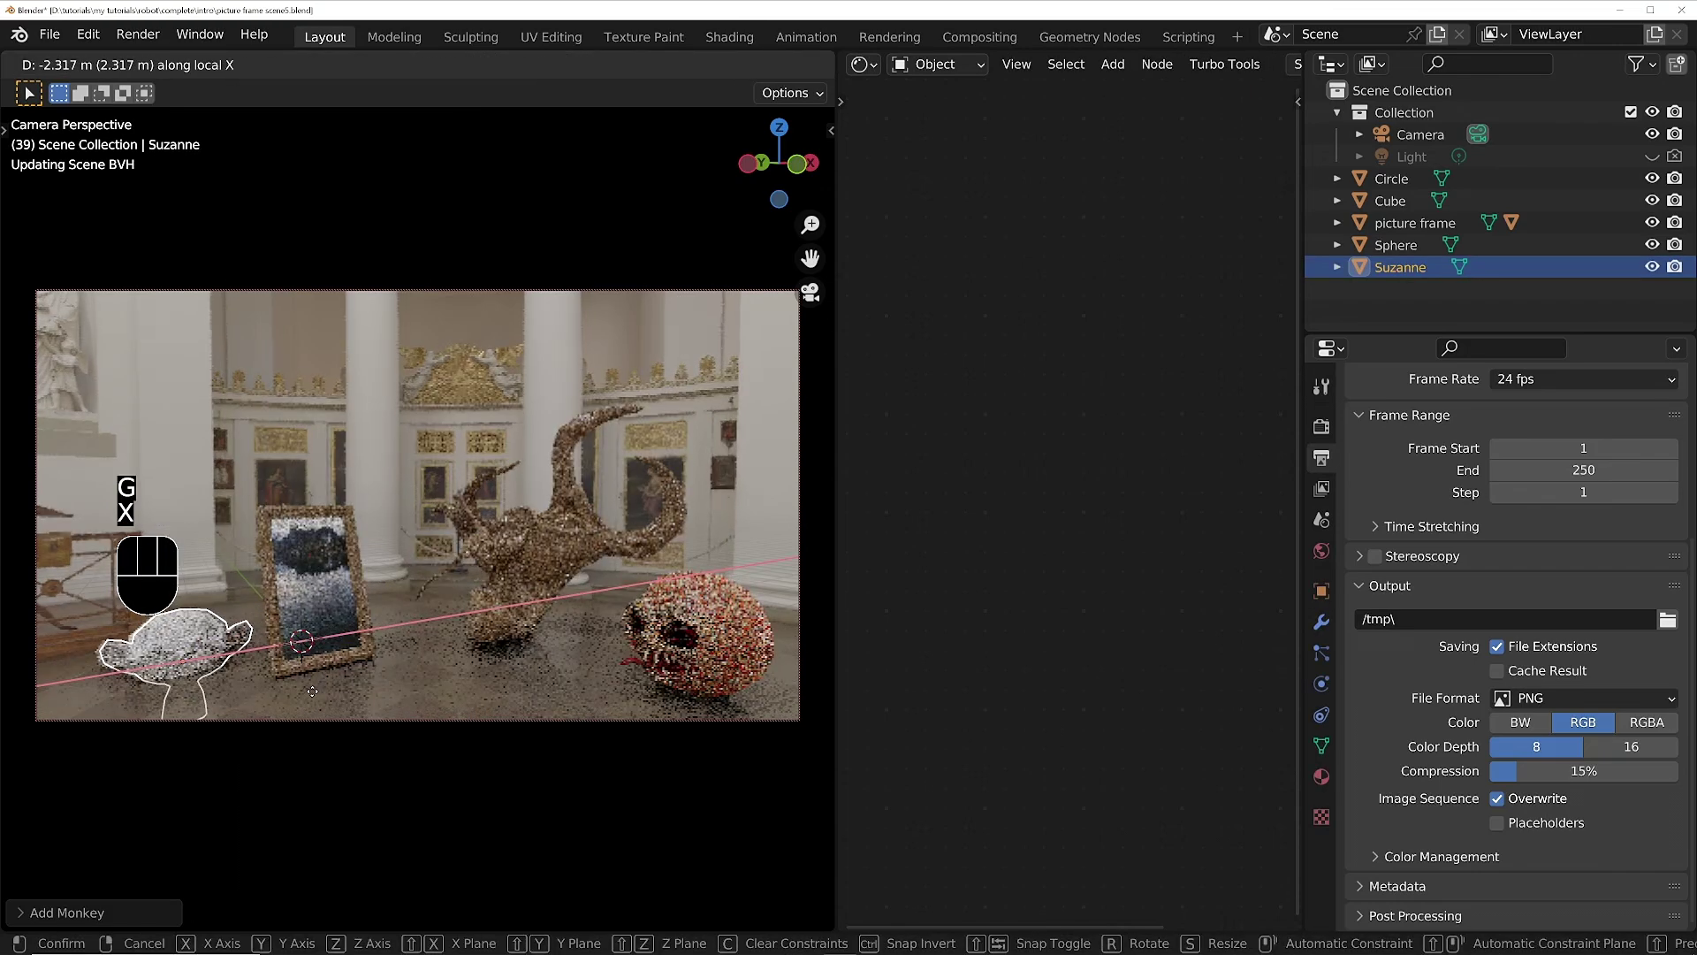
{"action": "left_click", "coordinate": [319, 692]}
{"action": "type", "text": "rx"}
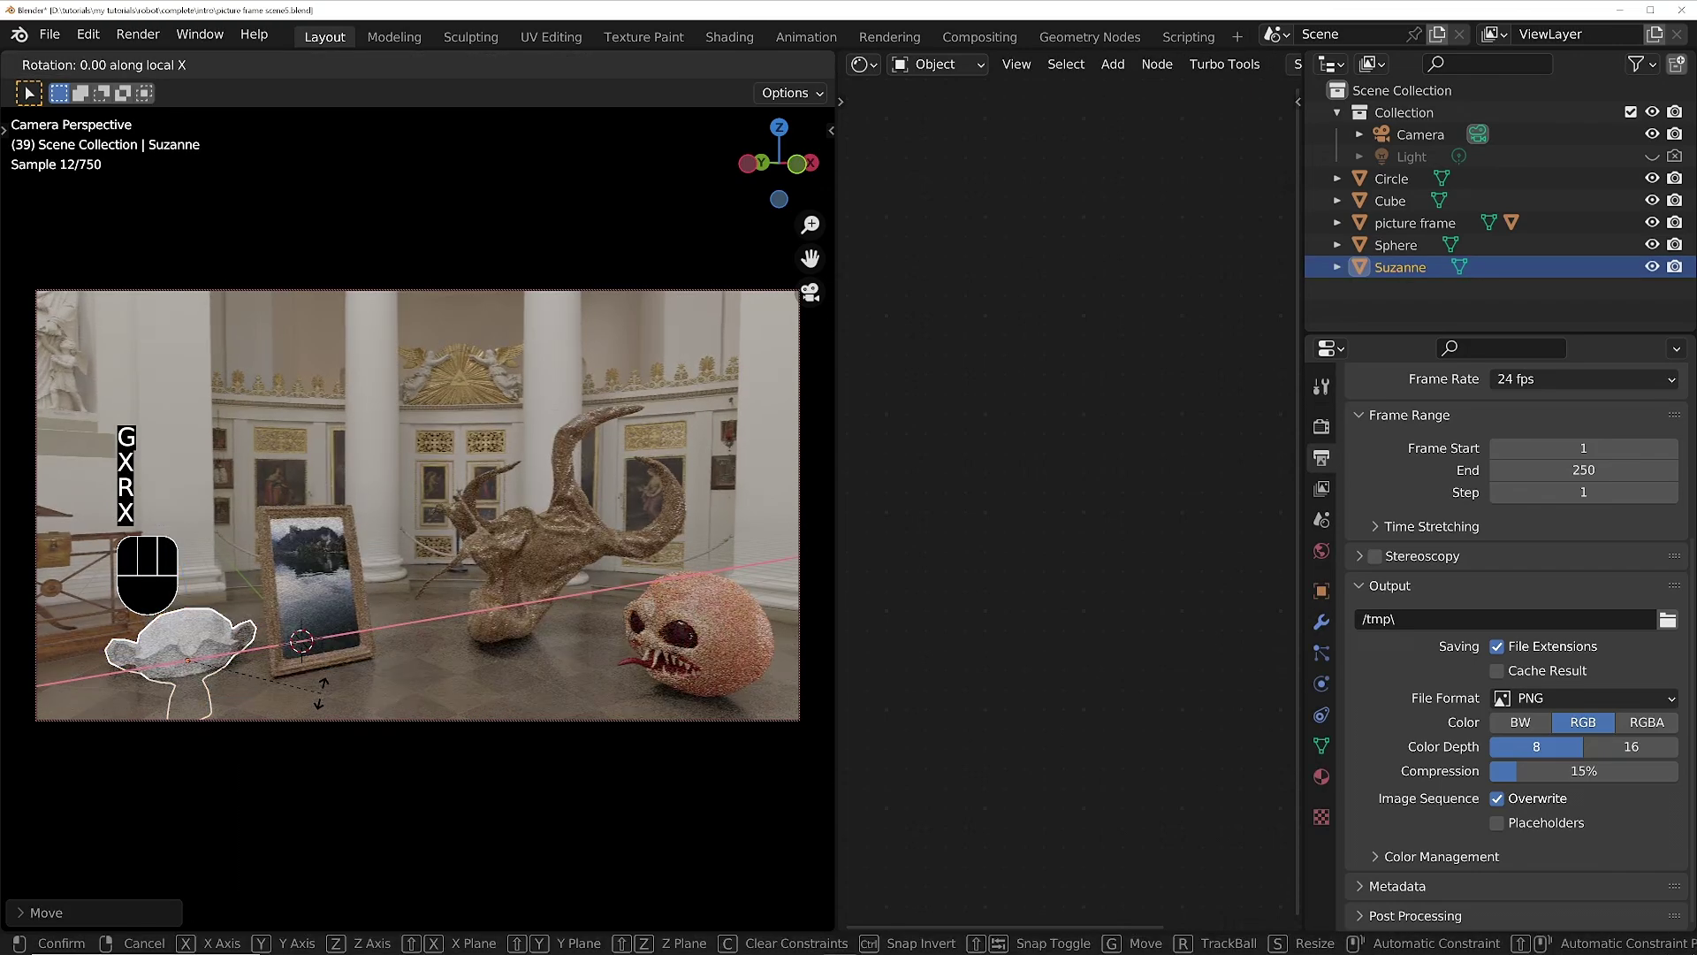
{"action": "type", "text": "9045"}
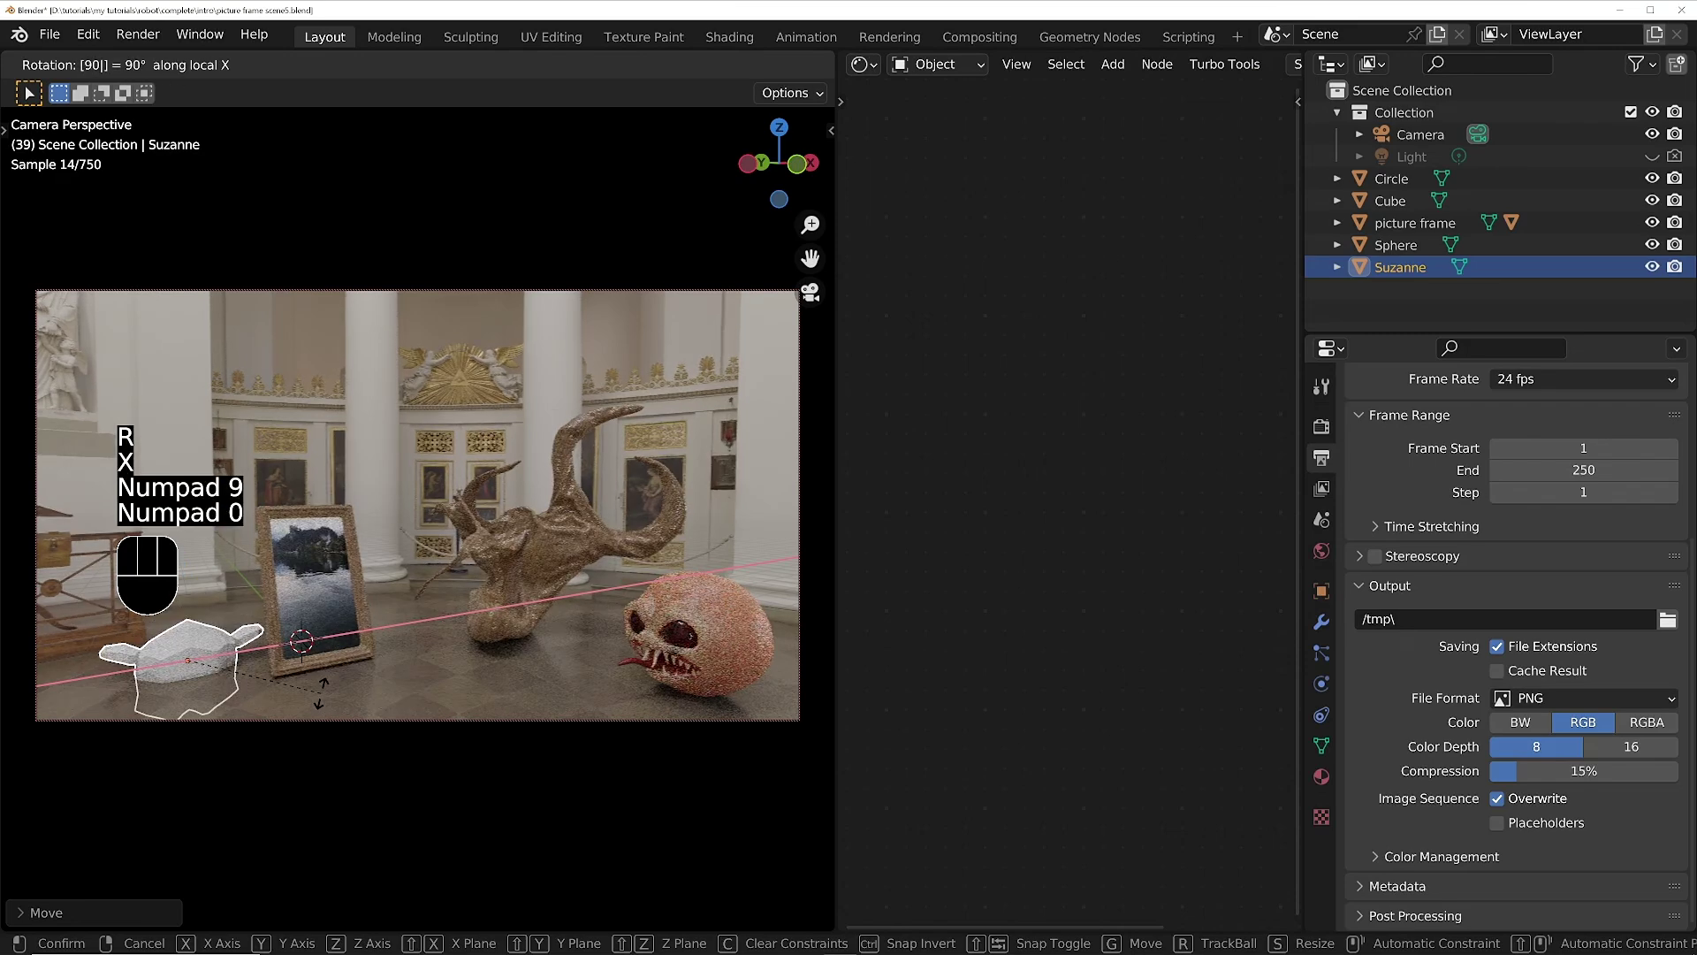
{"action": "key", "text": "Escape"}
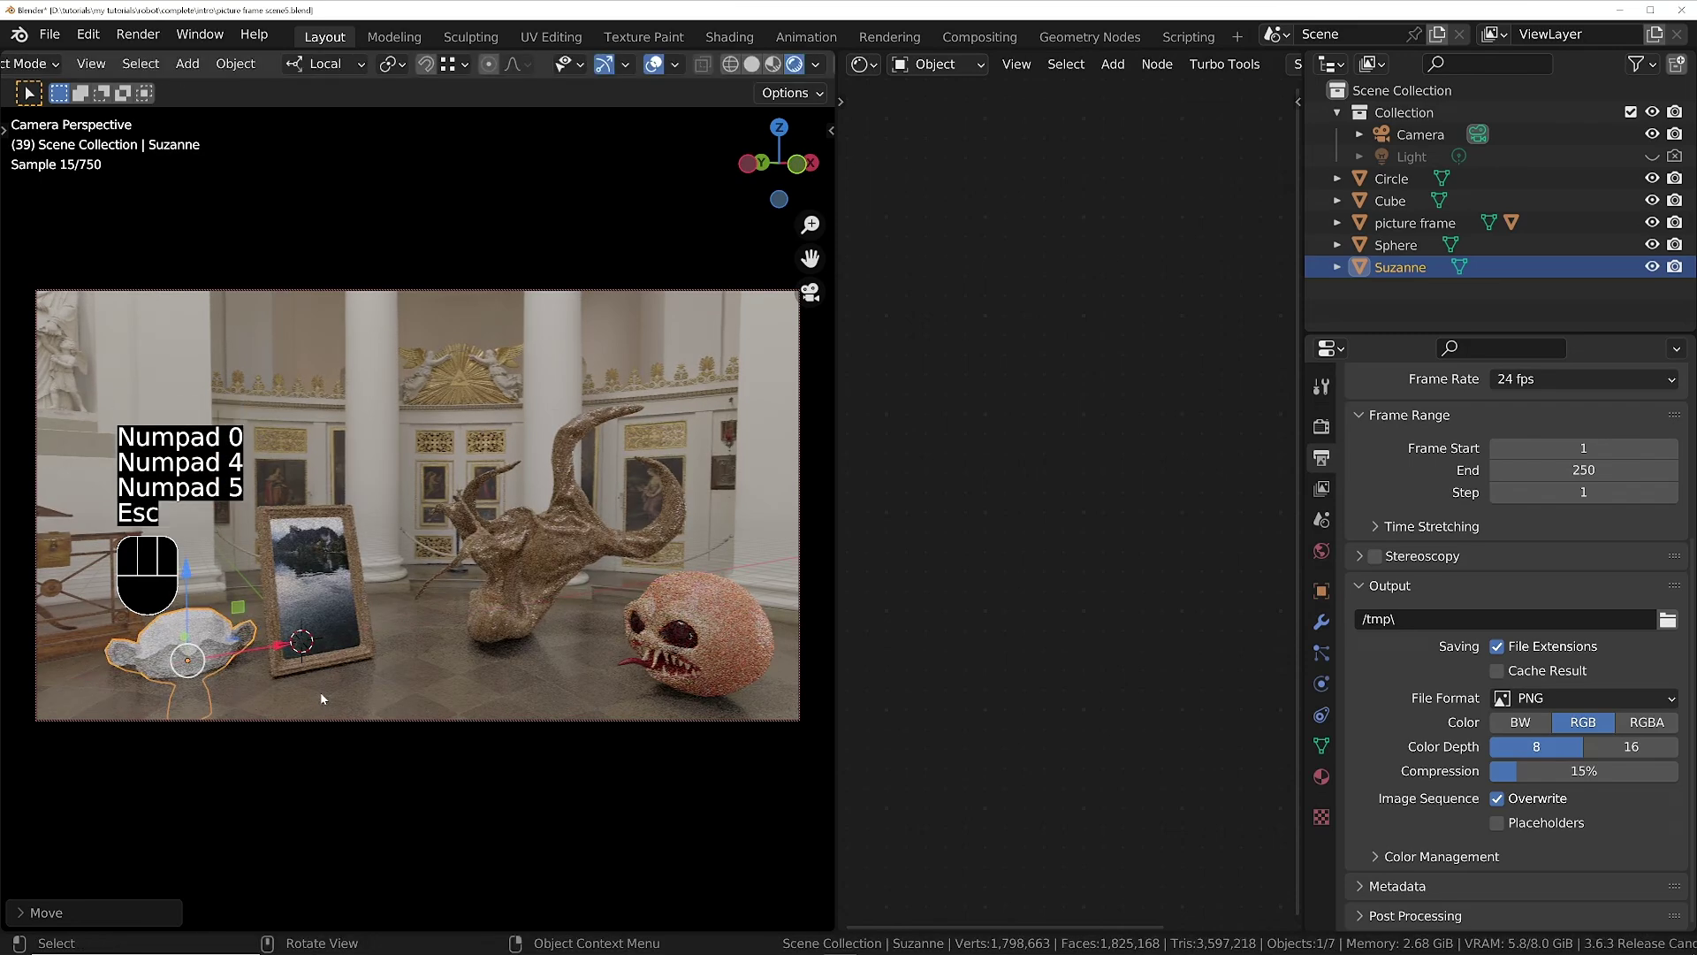
Rotate the monkey head -45° around its local X axis and raise it about 0.59 m along local Z.
{"action": "type", "text": "rx45-"}
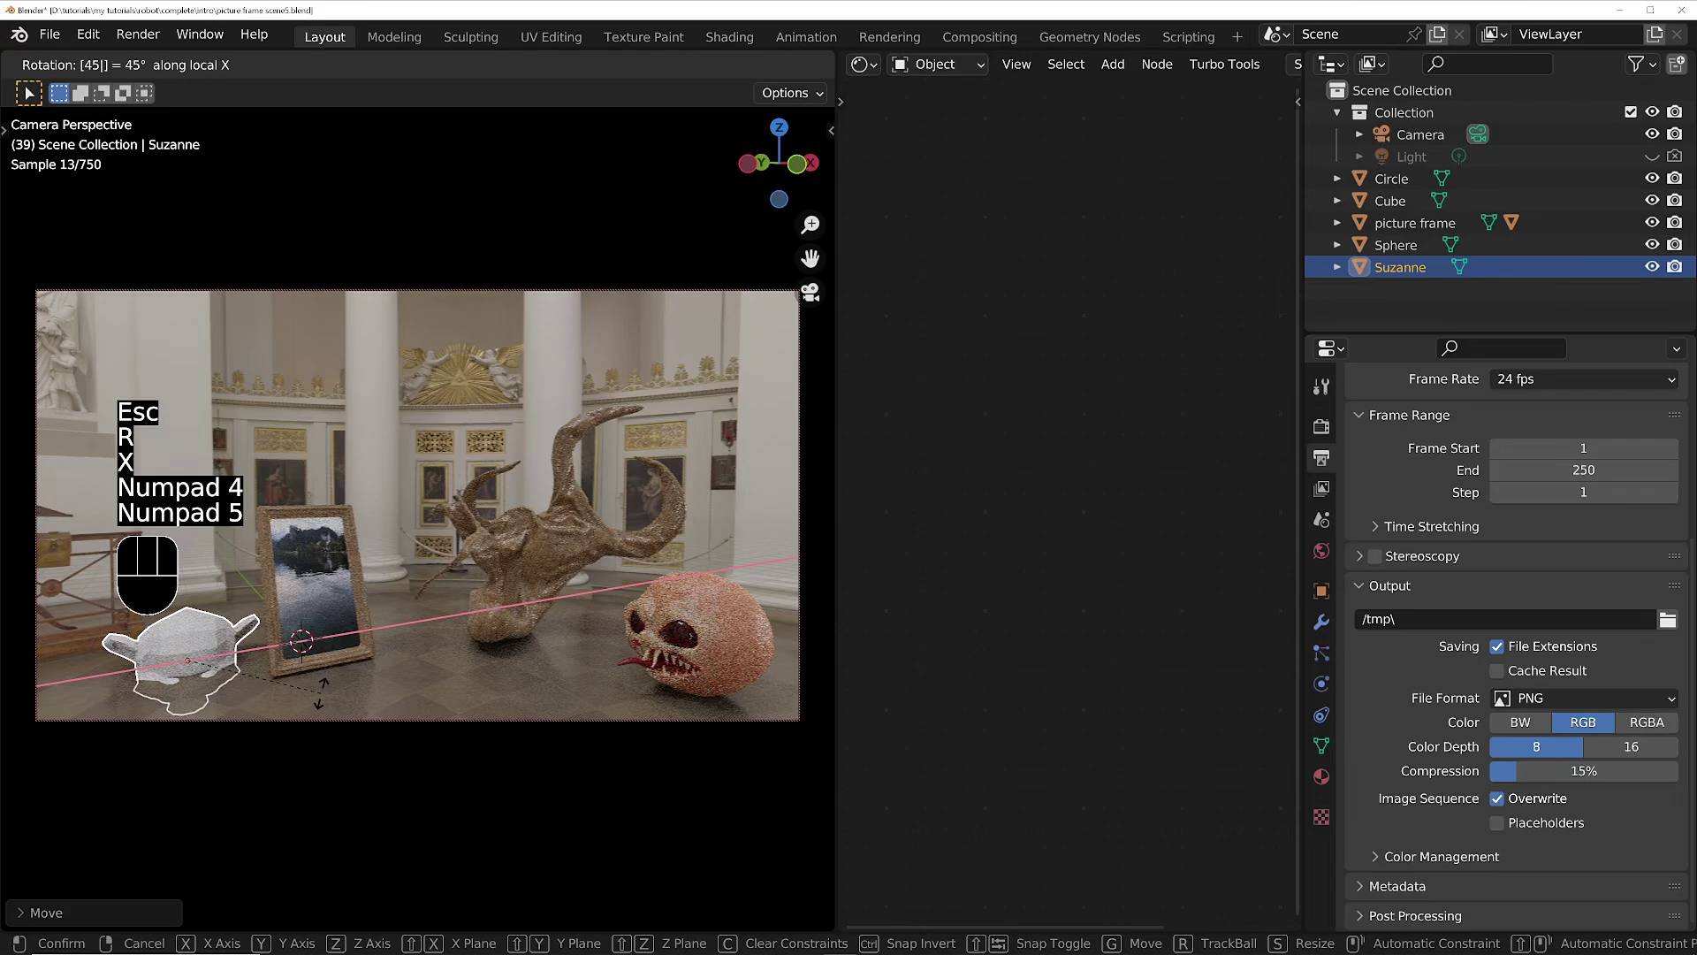
{"action": "key", "text": "KP_Enter"}
{"action": "key", "text": "g"}
{"action": "key", "text": "z"}
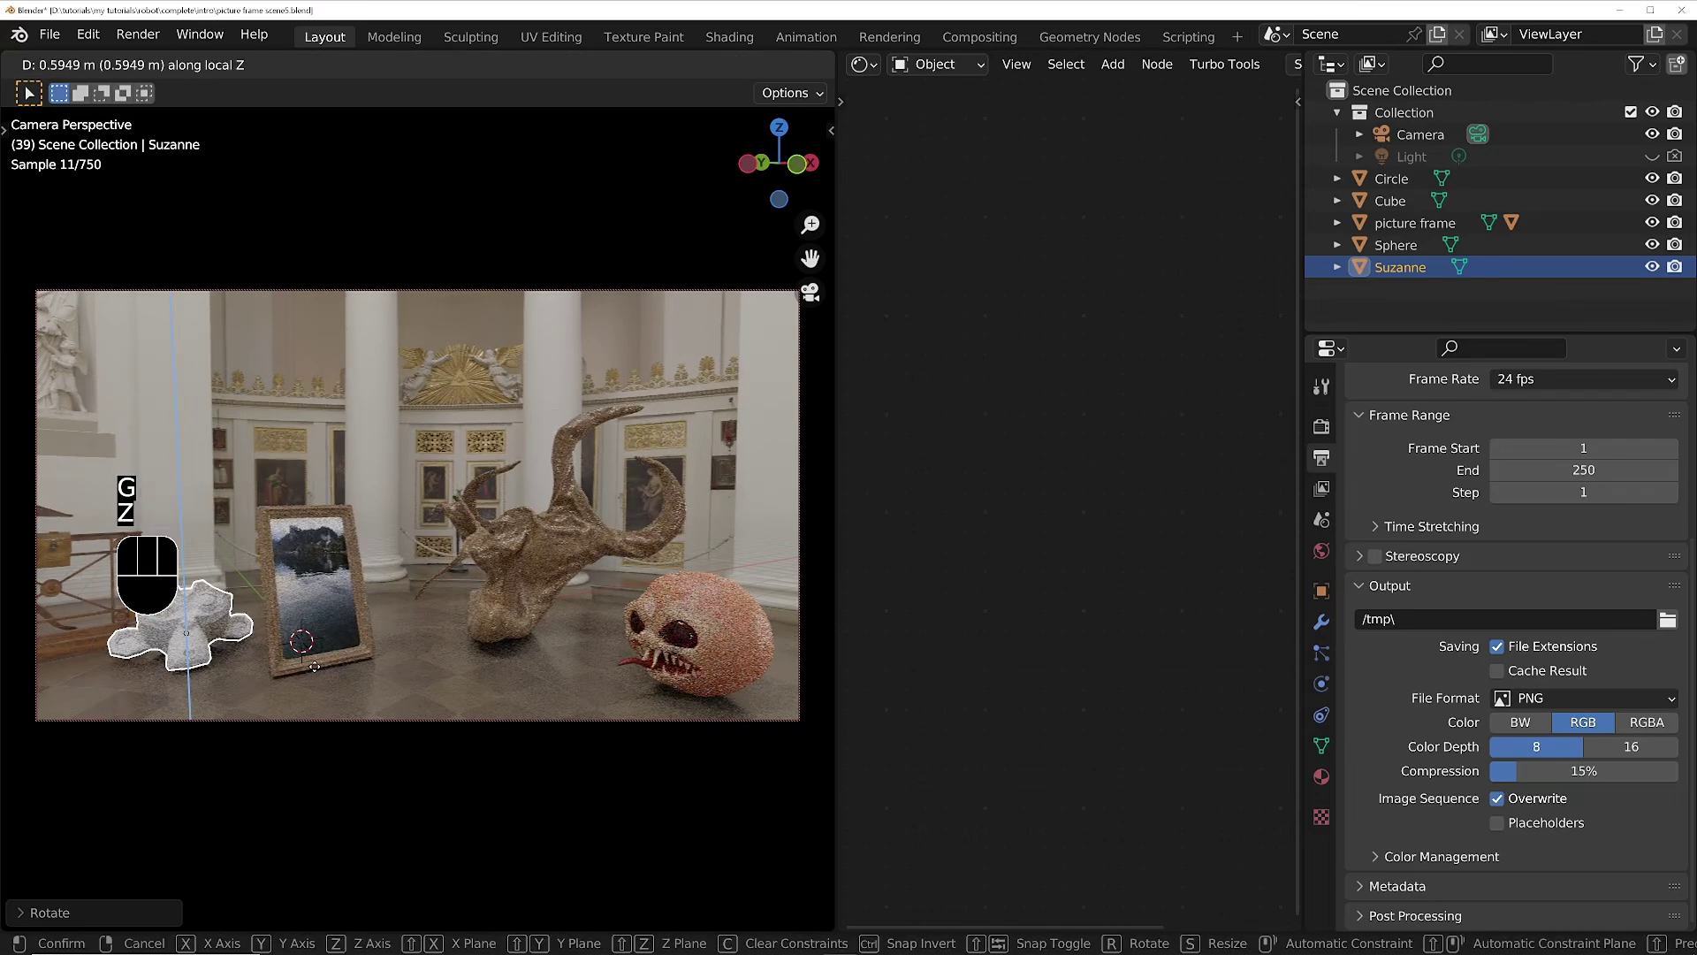
{"action": "left_click", "coordinate": [315, 664]}
Leave the camera view, try lifting the monkey head along global Z and rotating it freely, and settle its placement.
{"action": "key", "text": "KP_0"}
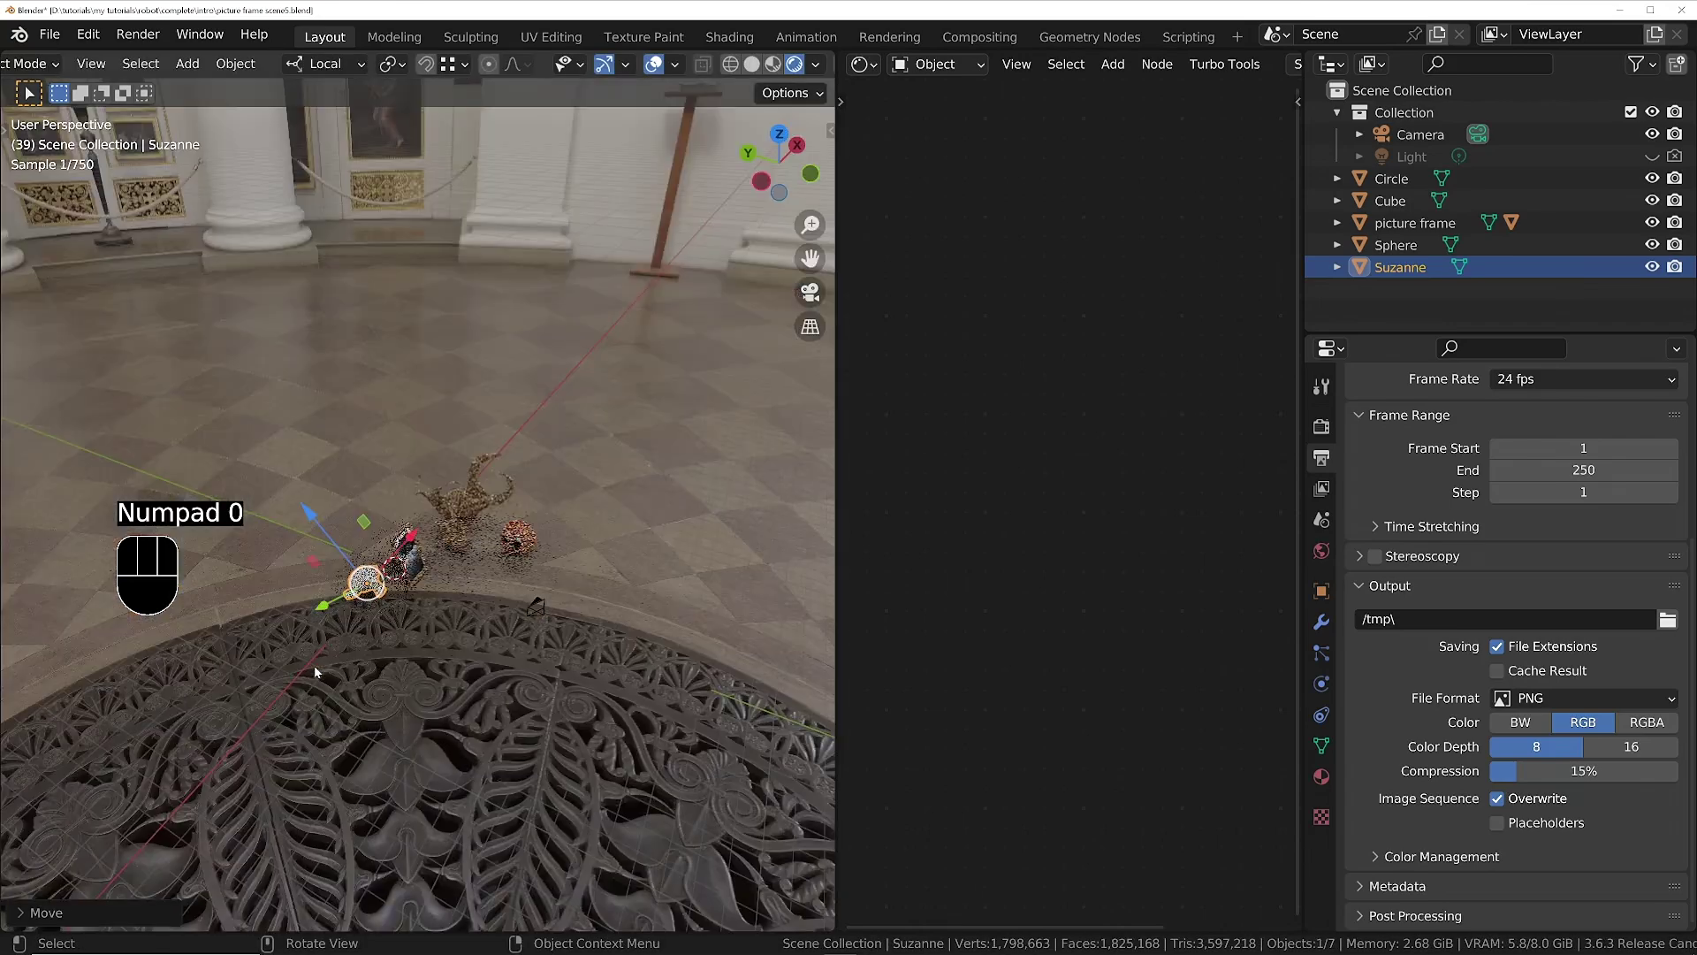
{"action": "middle_click_drag", "start_coordinate": [290, 567], "coordinate": [425, 345], "text": "ctrl"}
{"action": "middle_click_drag", "start_coordinate": [414, 599], "coordinate": [458, 723]}
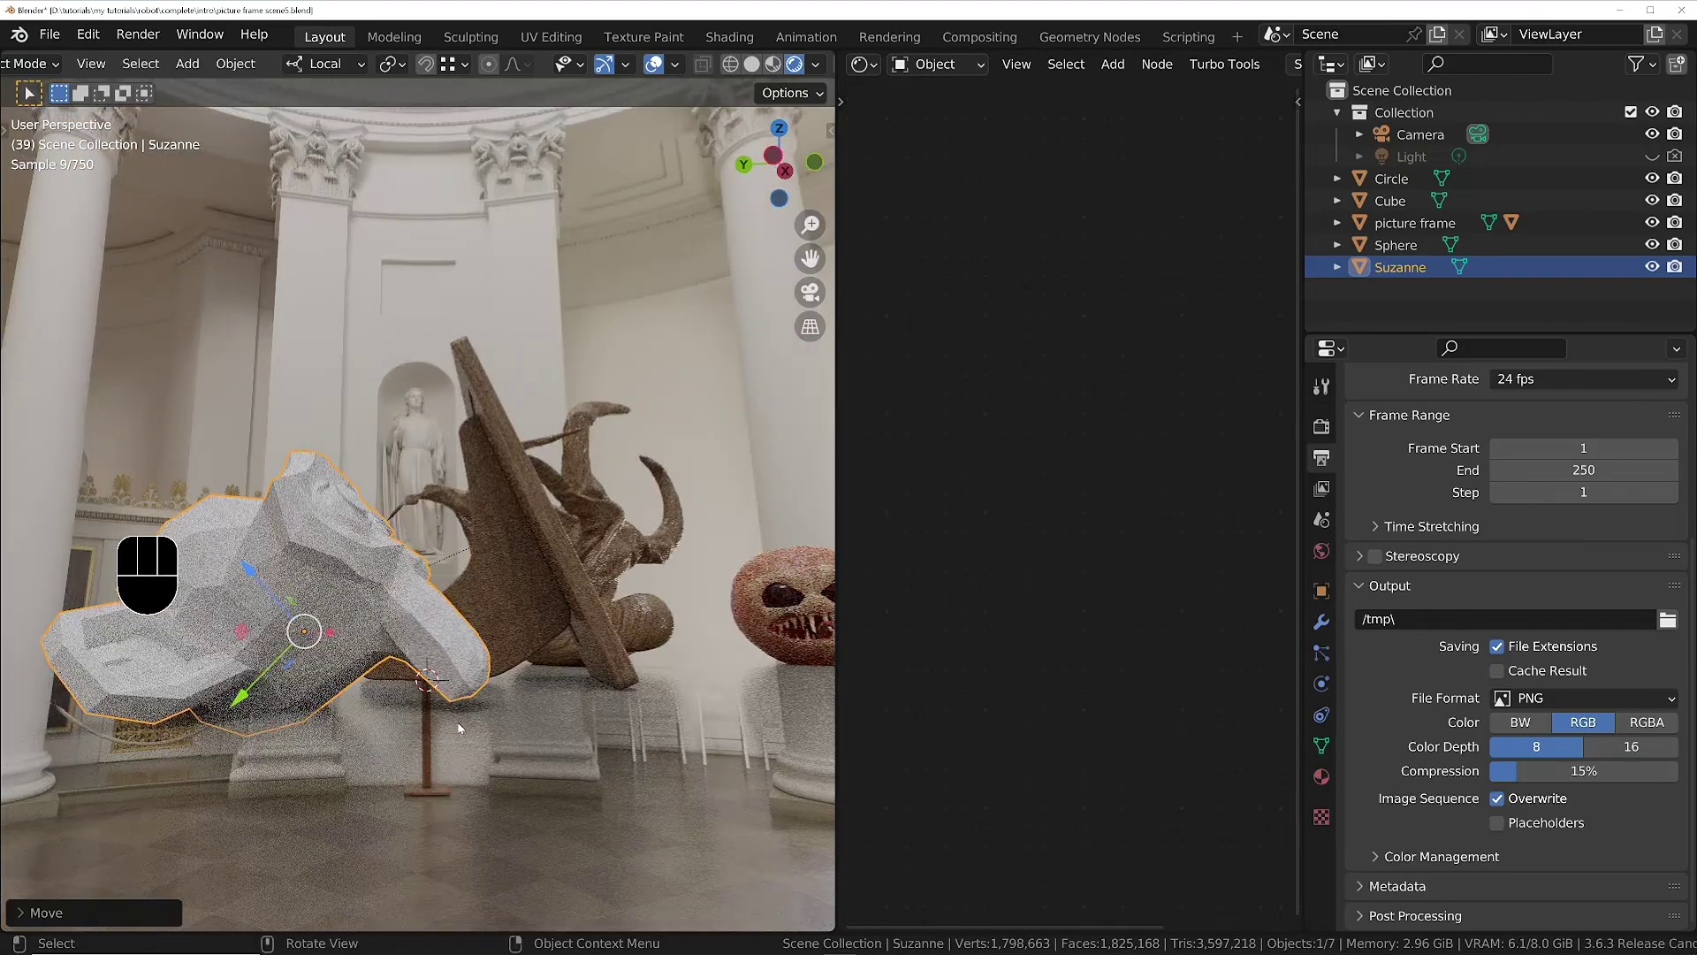
{"action": "key", "text": "g"}
{"action": "key", "text": "z"}
{"action": "key", "text": "z"}
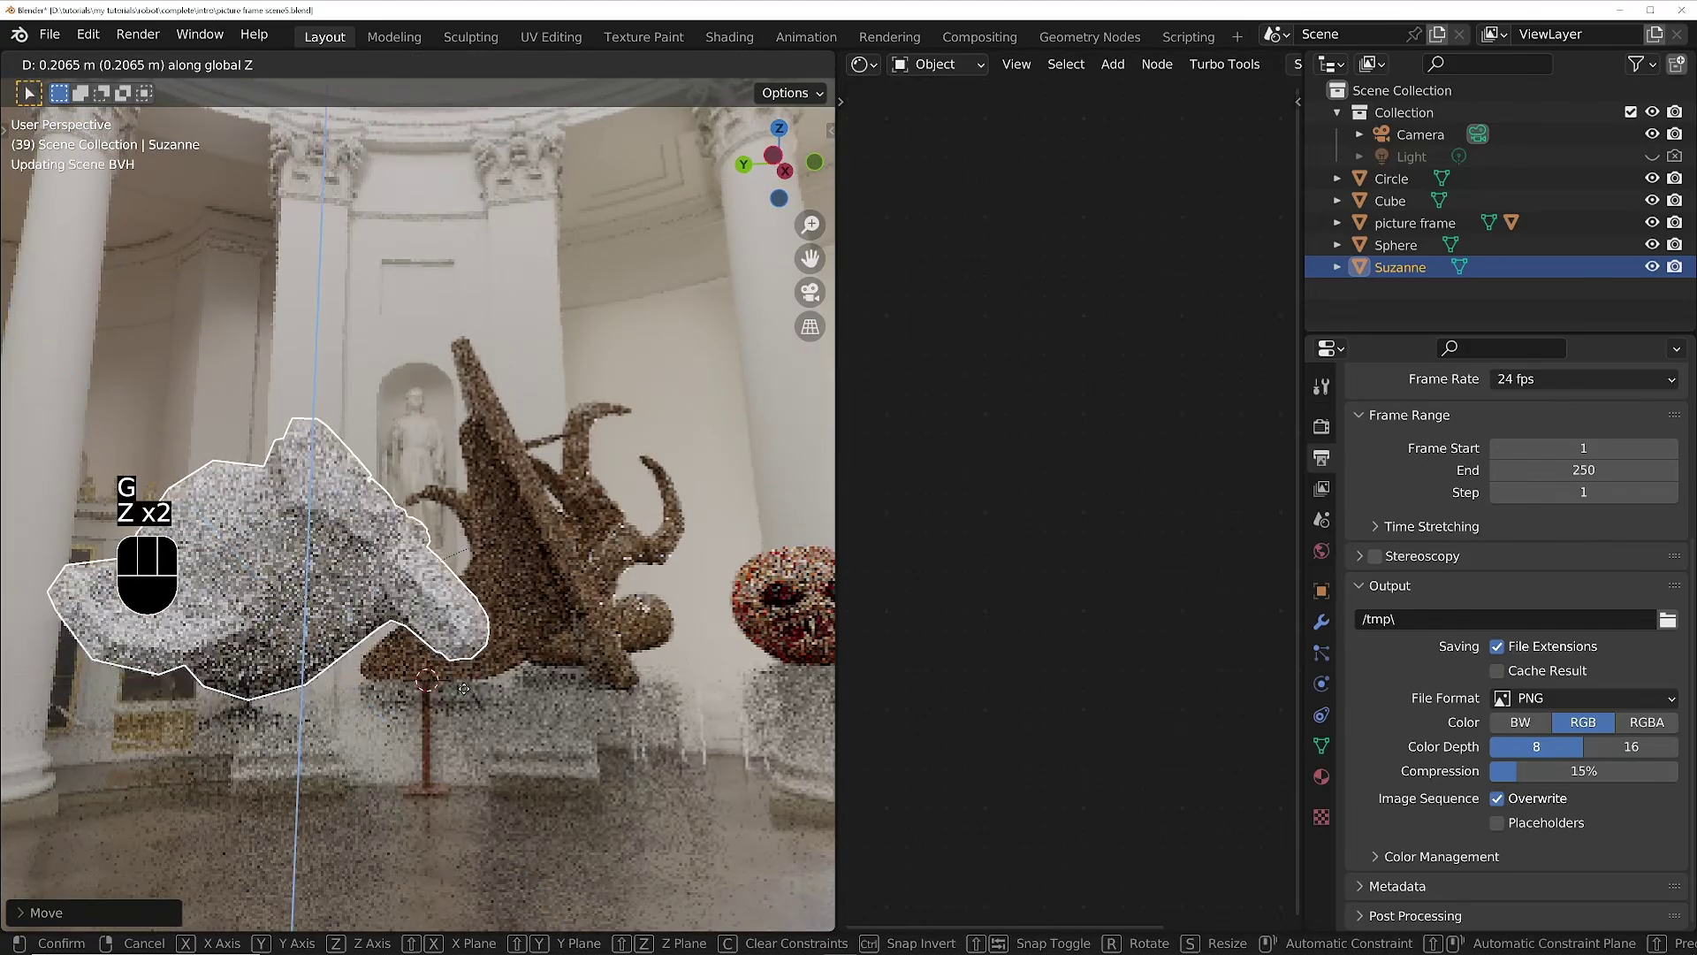
{"action": "key", "text": "r"}
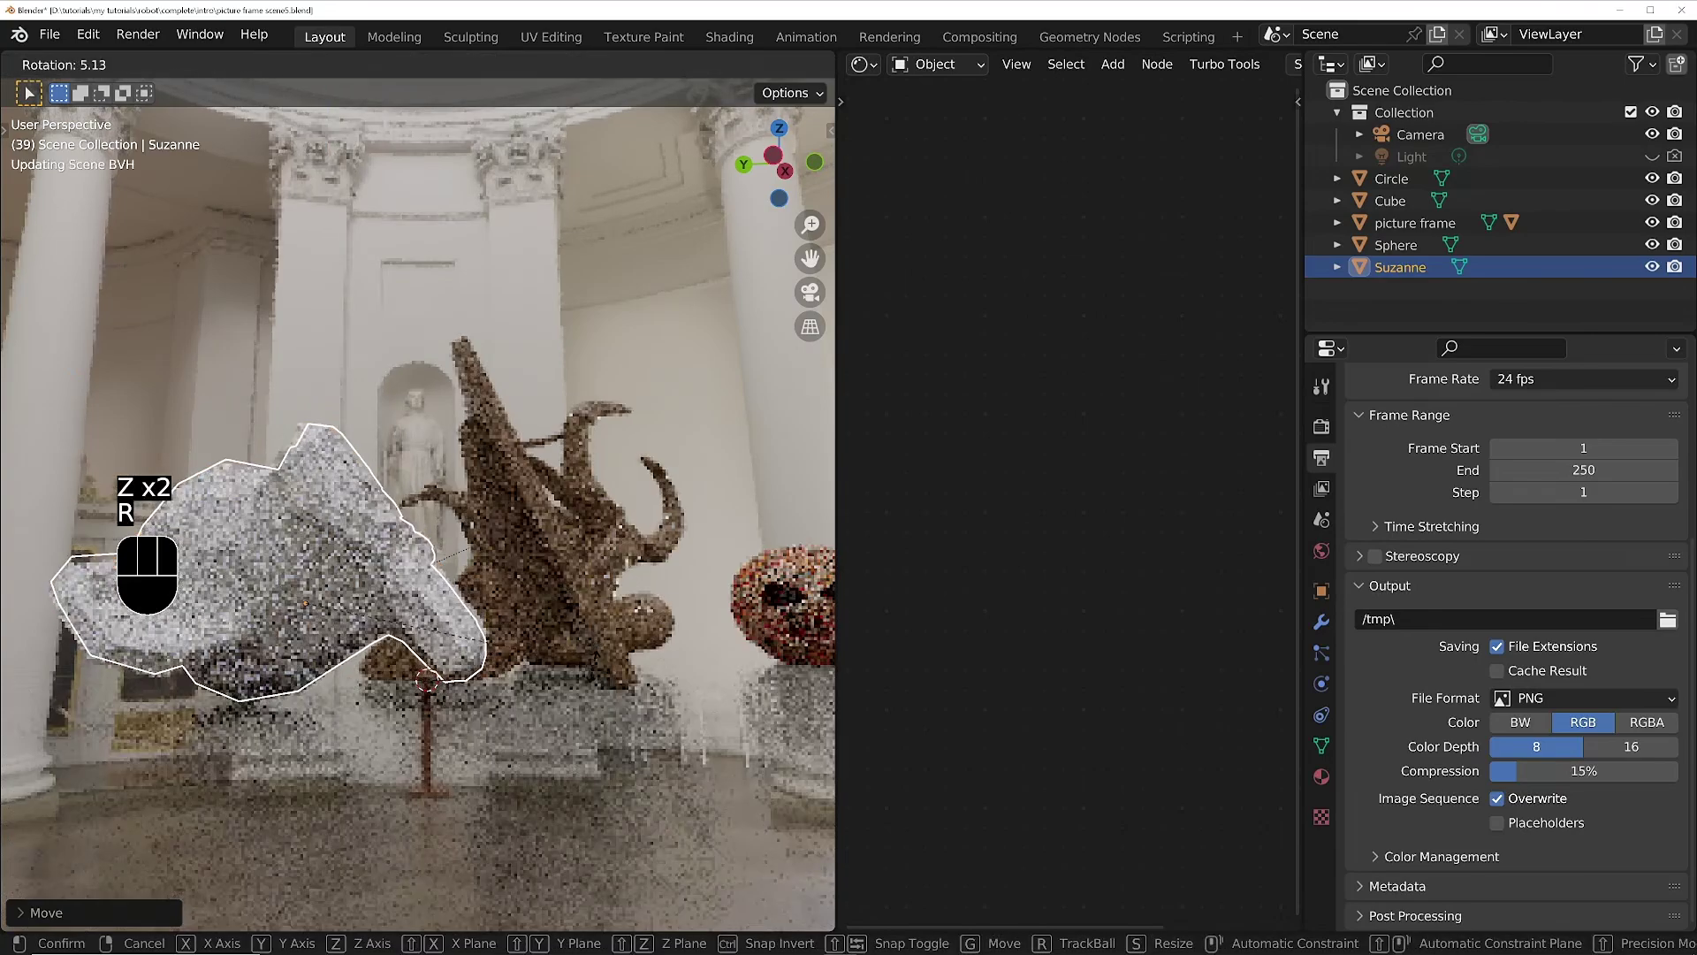
{"action": "key", "text": "g"}
{"action": "left_click", "coordinate": [591, 693]}
Add a level 3 Subdivision modifier to the monkey head and apply it.
{"action": "middle_click_drag", "start_coordinate": [592, 691], "coordinate": [512, 590]}
{"action": "scroll", "coordinate": [302, 626], "scroll_direction": "down", "scroll_amount": 1}
{"action": "middle_click_drag", "start_coordinate": [513, 591], "coordinate": [398, 598]}
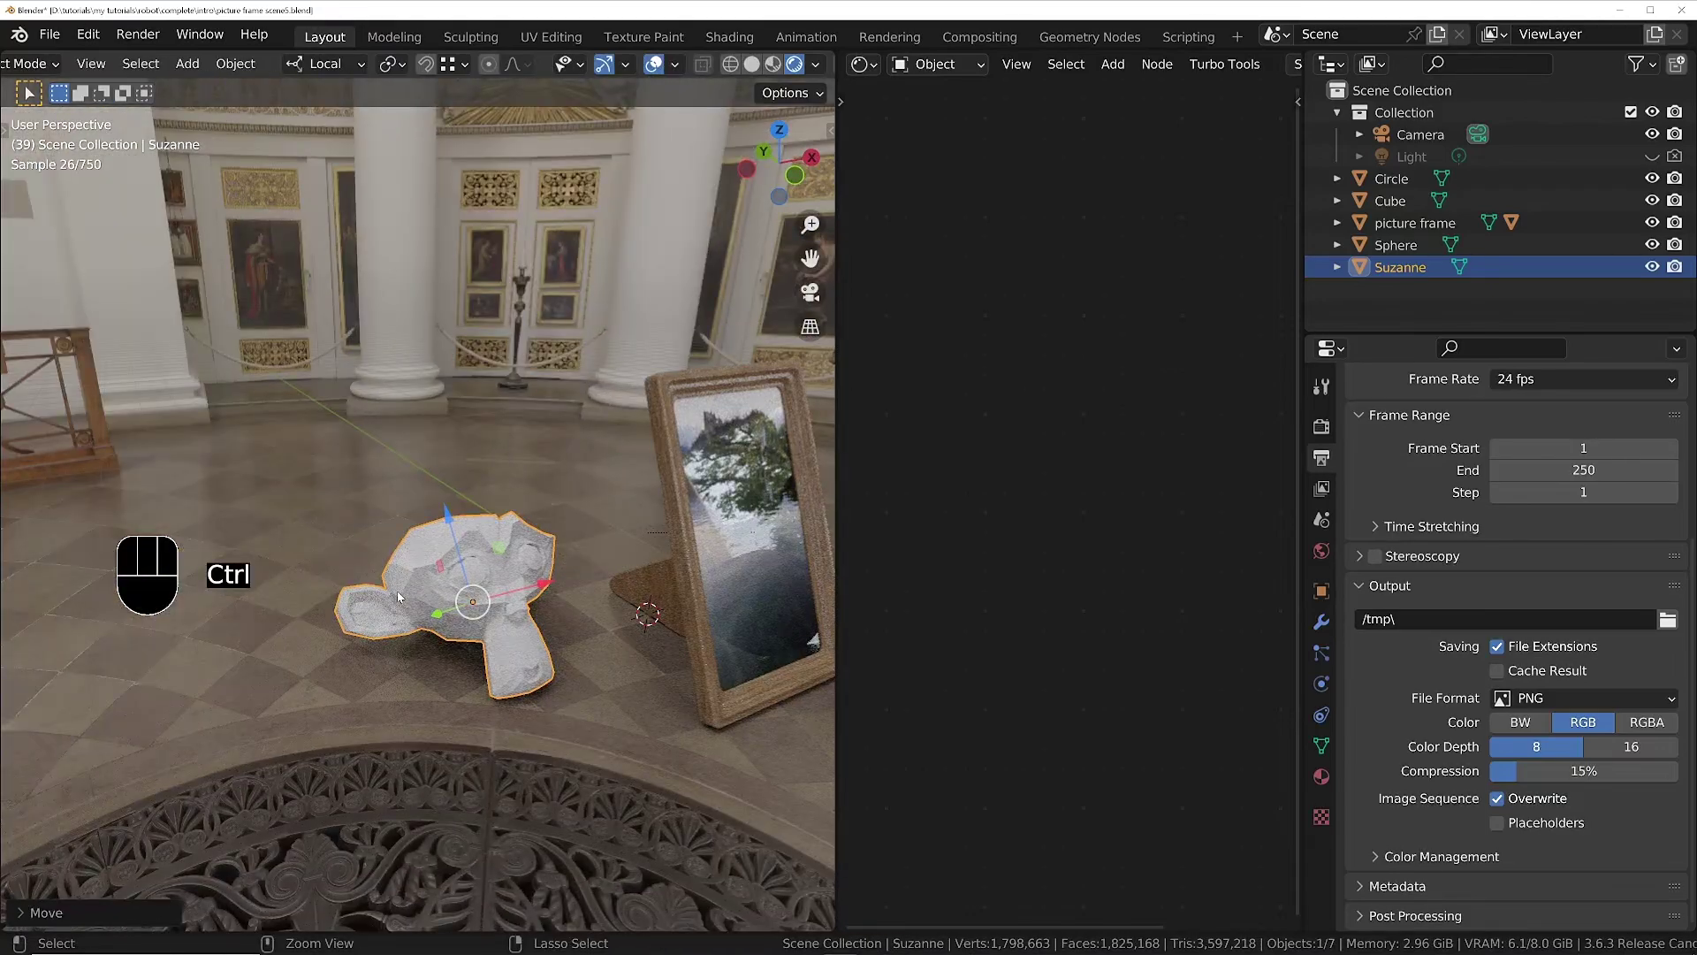
{"action": "key", "text": "ctrl+3"}
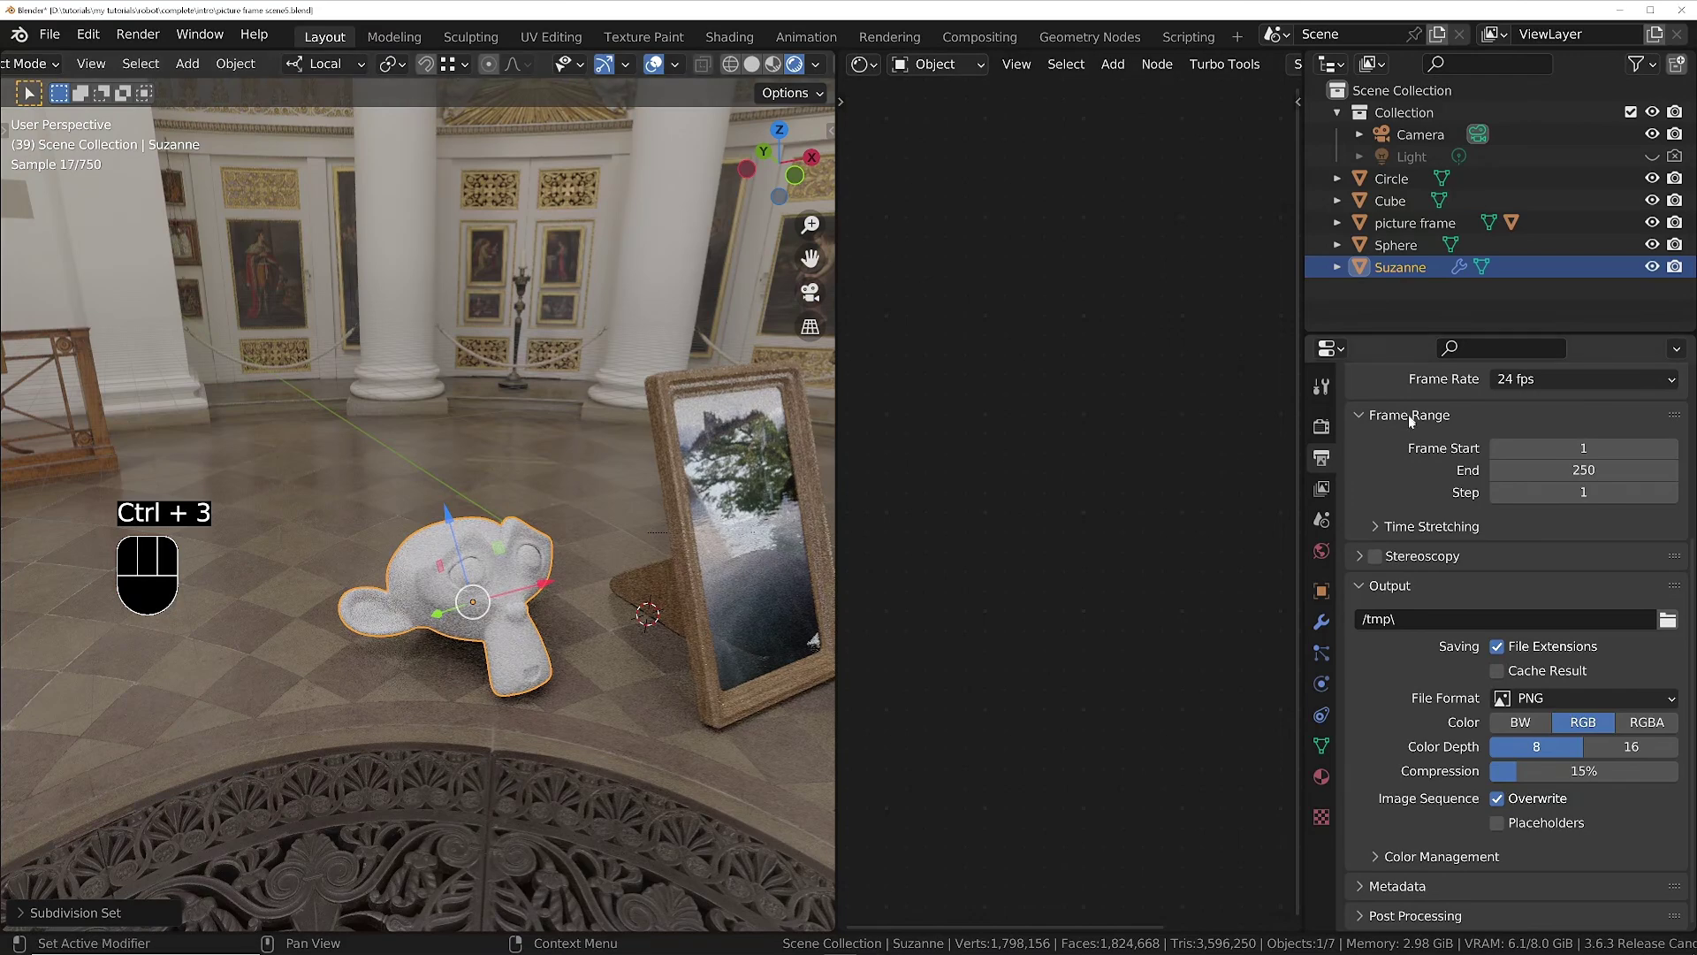
{"action": "left_click", "coordinate": [1321, 622]}
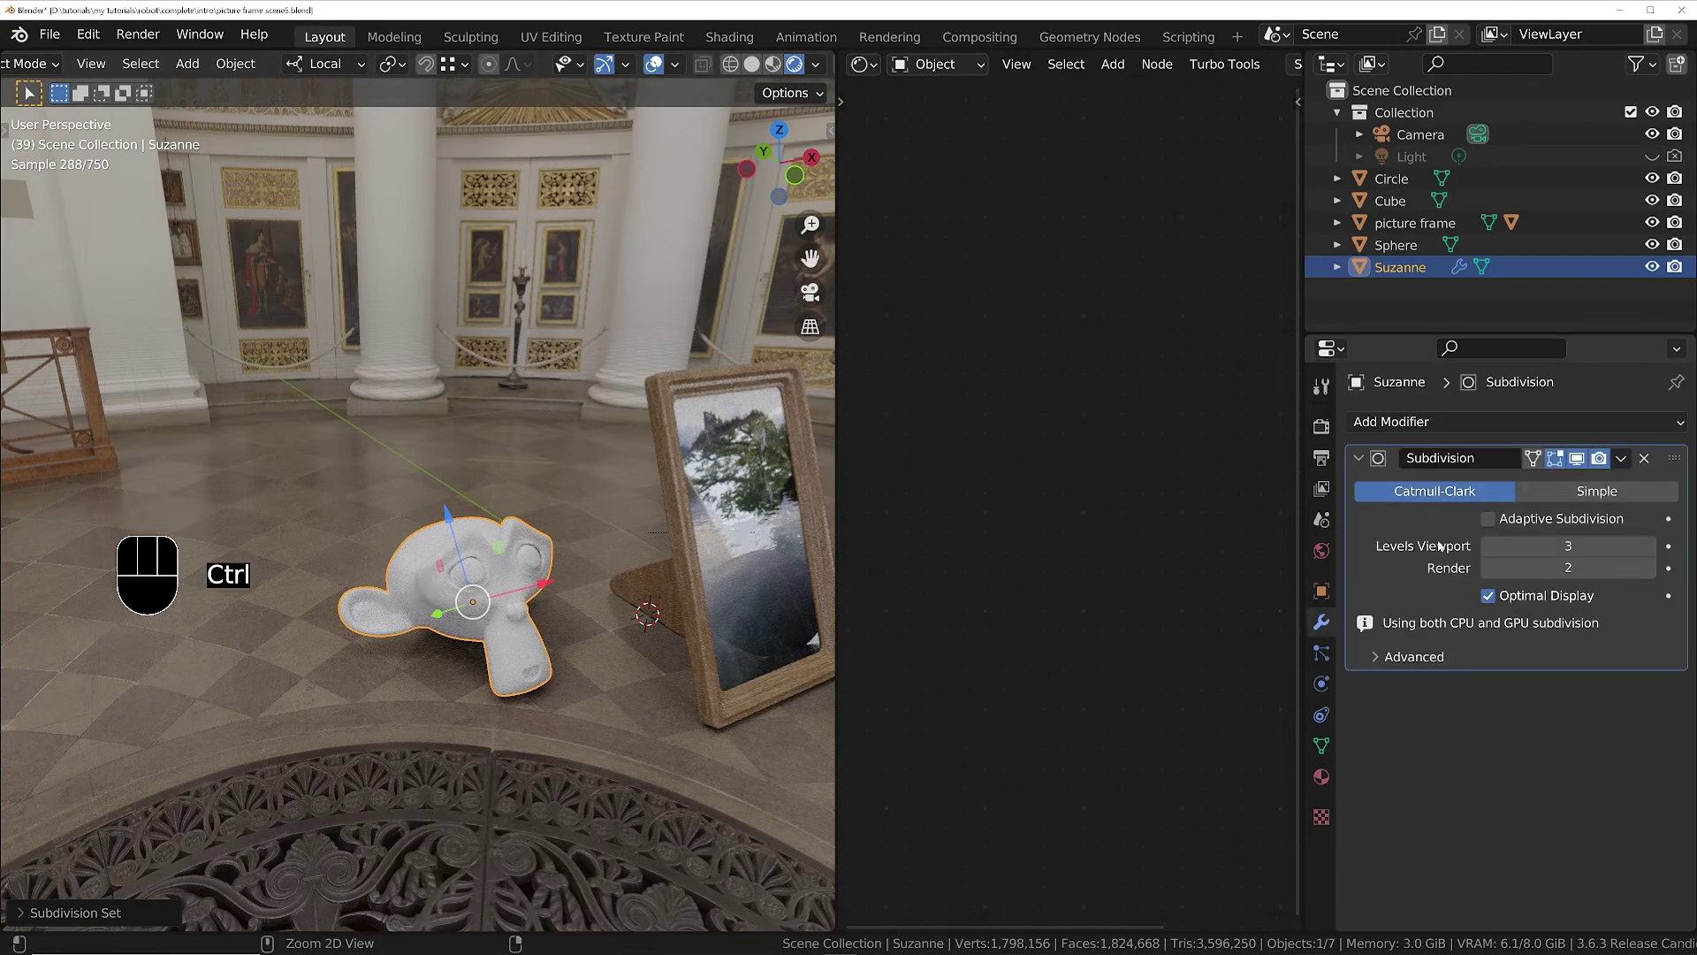
{"action": "key", "text": "ctrl+a"}
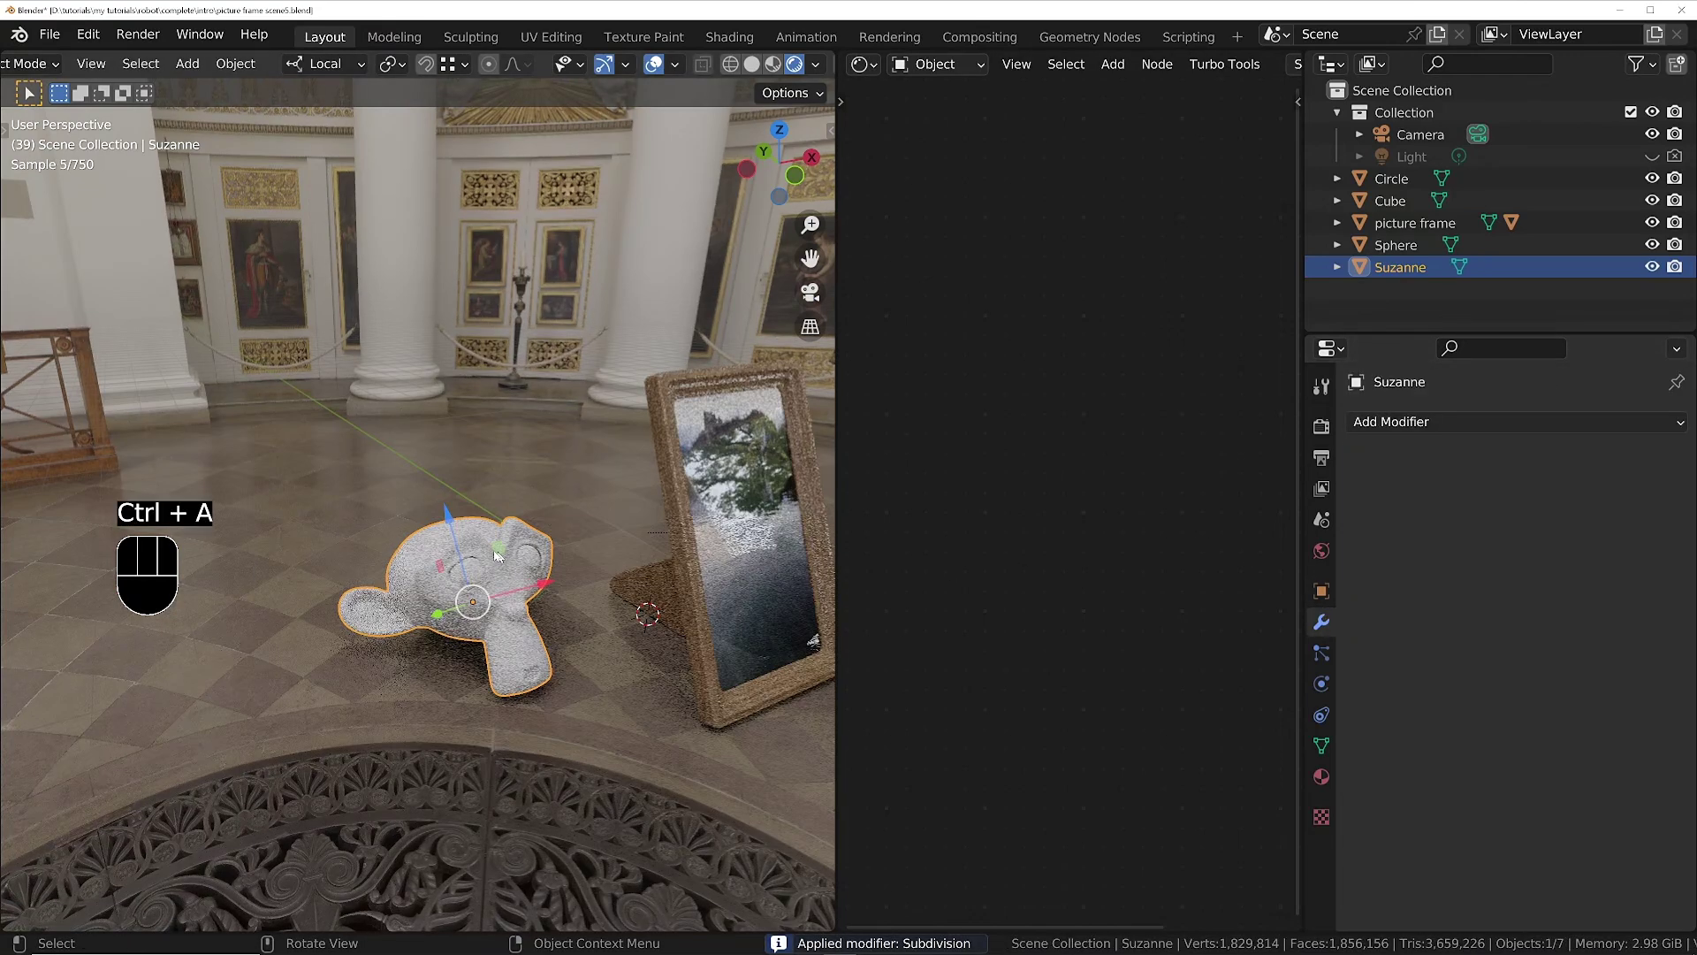
Create a new material for the monkey head with a bright green base color and a roughness of 0.055.
{"action": "scroll", "coordinate": [1149, 63], "scroll_direction": "down", "scroll_amount": 5}
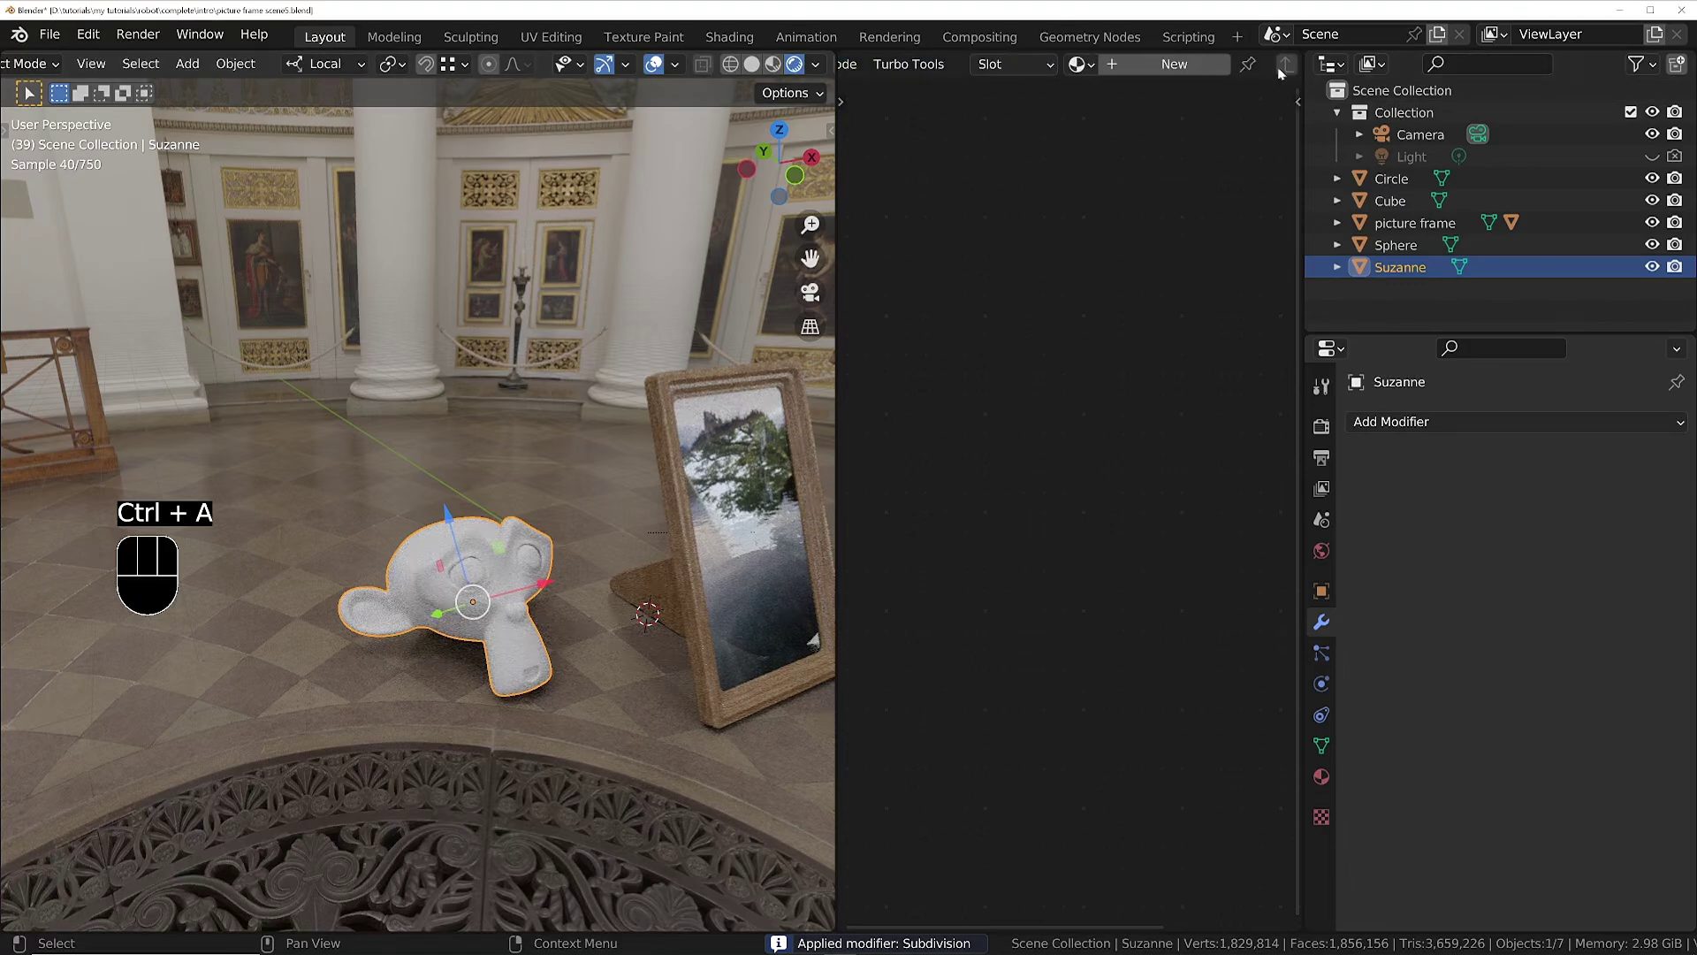
{"action": "left_click", "coordinate": [1176, 63]}
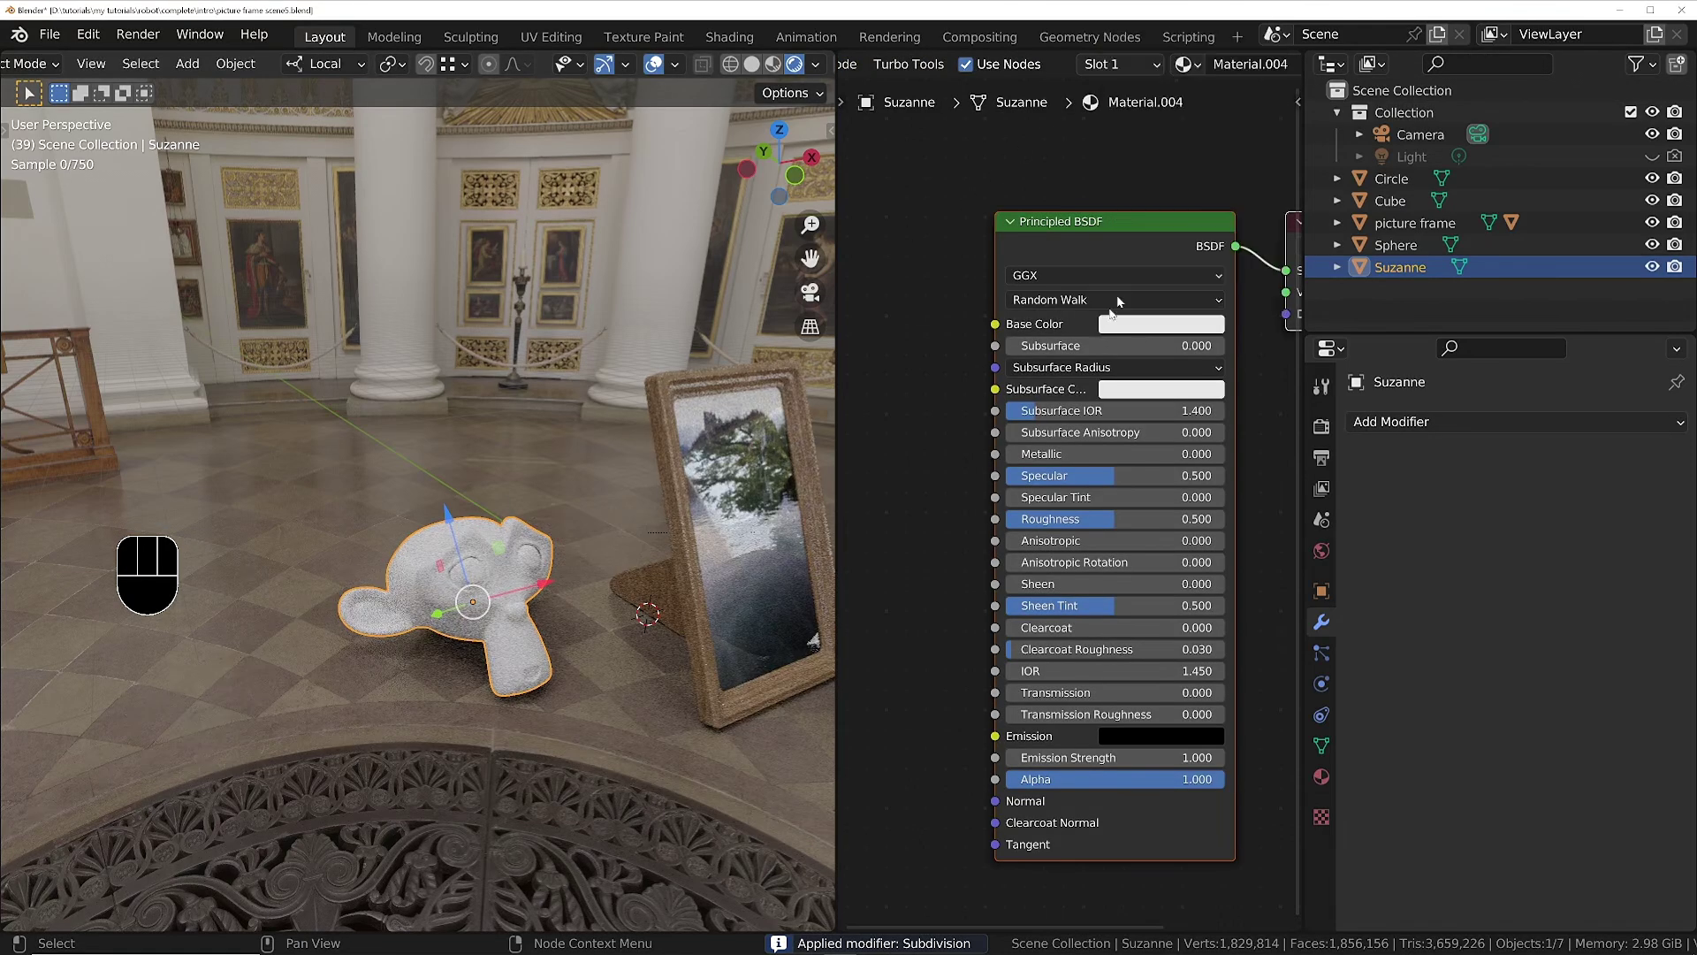
{"action": "left_click", "coordinate": [1150, 328]}
{"action": "left_click", "coordinate": [1172, 53]}
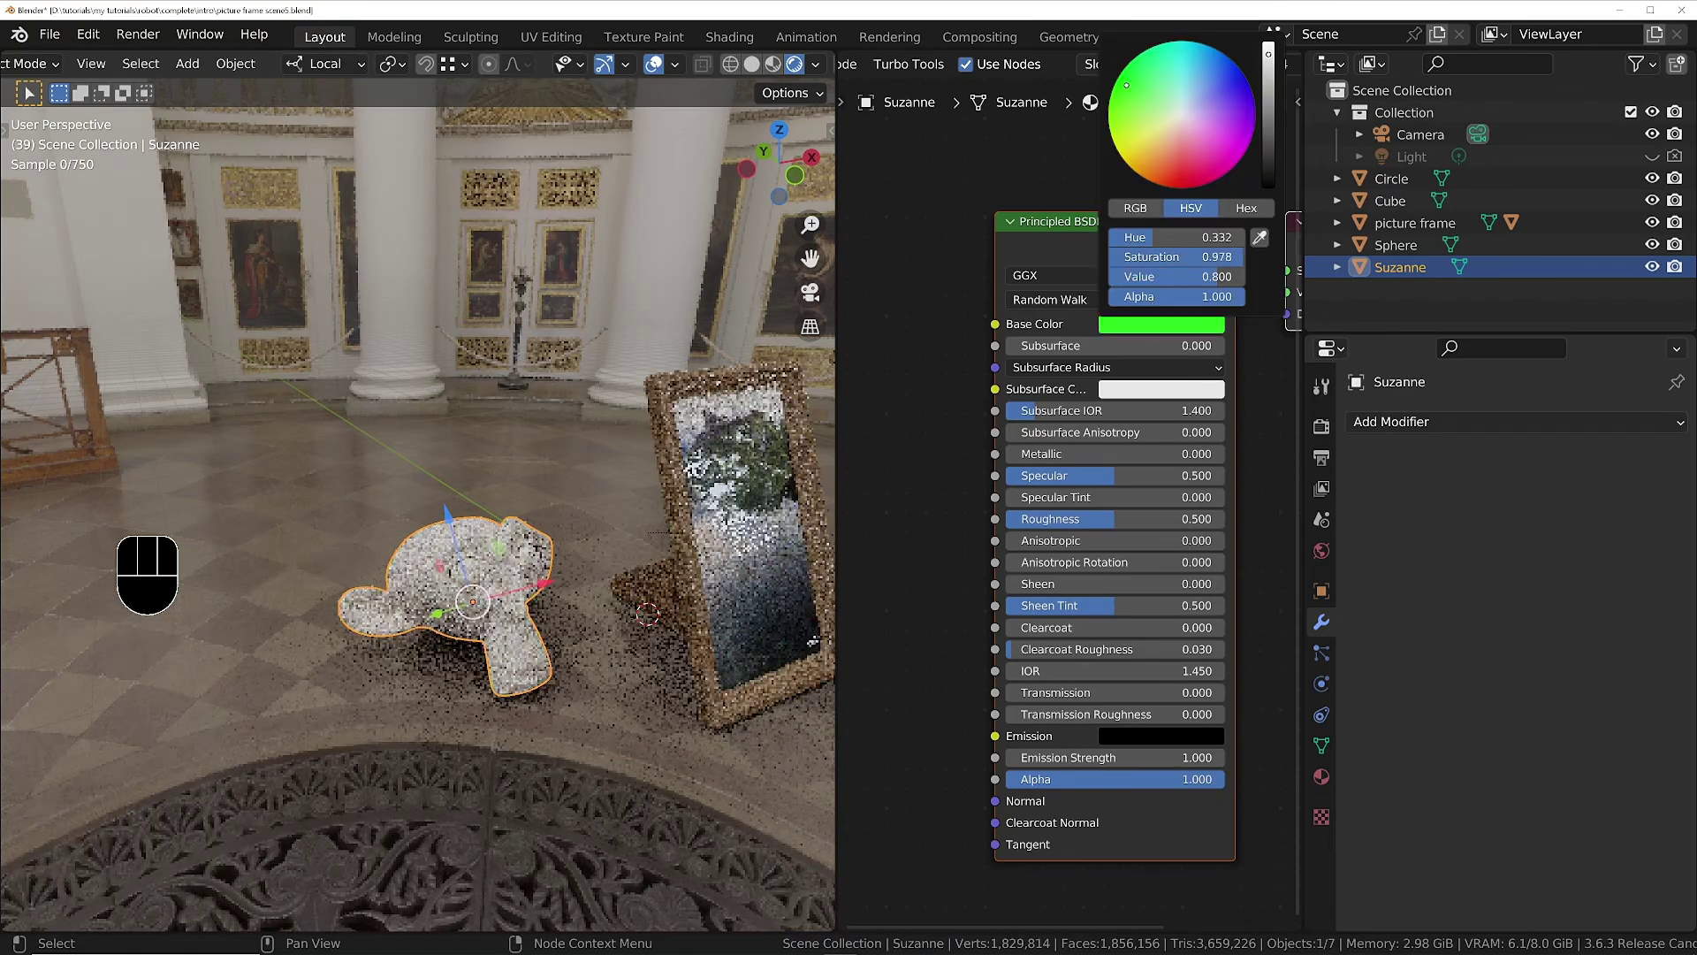
{"action": "left_click_drag", "start_coordinate": [1127, 520], "coordinate": [1016, 520]}
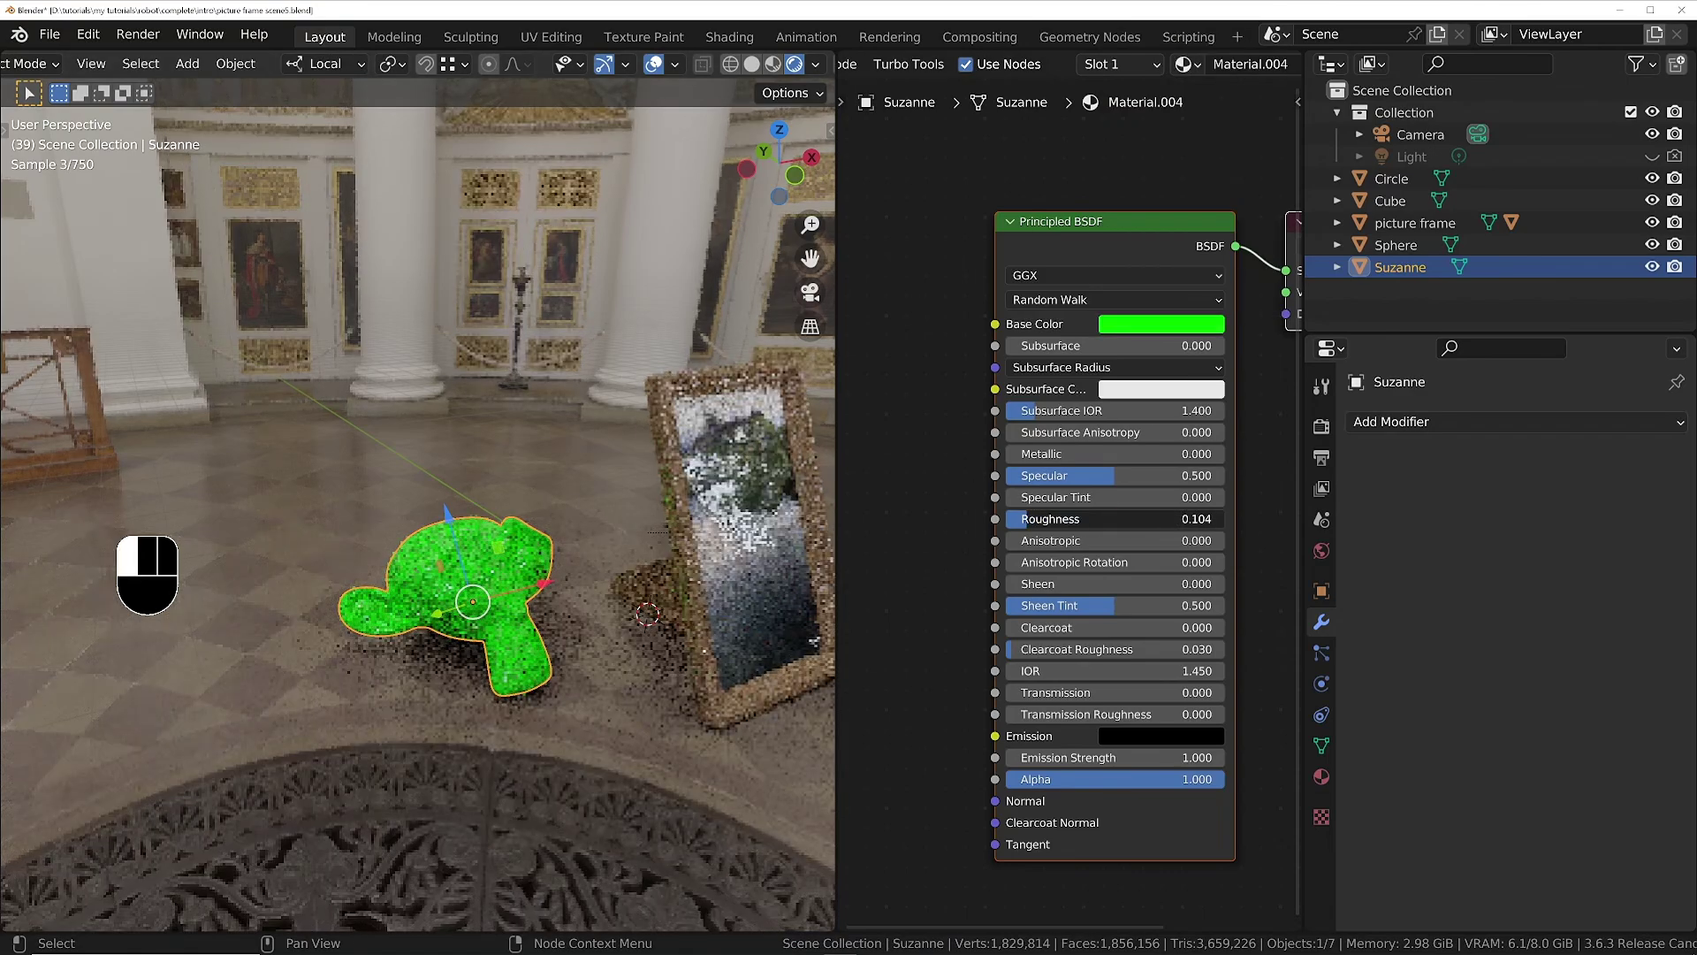
Shade the monkey head smooth and return to the camera view.
{"action": "scroll", "coordinate": [479, 582], "scroll_direction": "up", "scroll_amount": 5}
{"action": "right_click", "coordinate": [497, 533]}
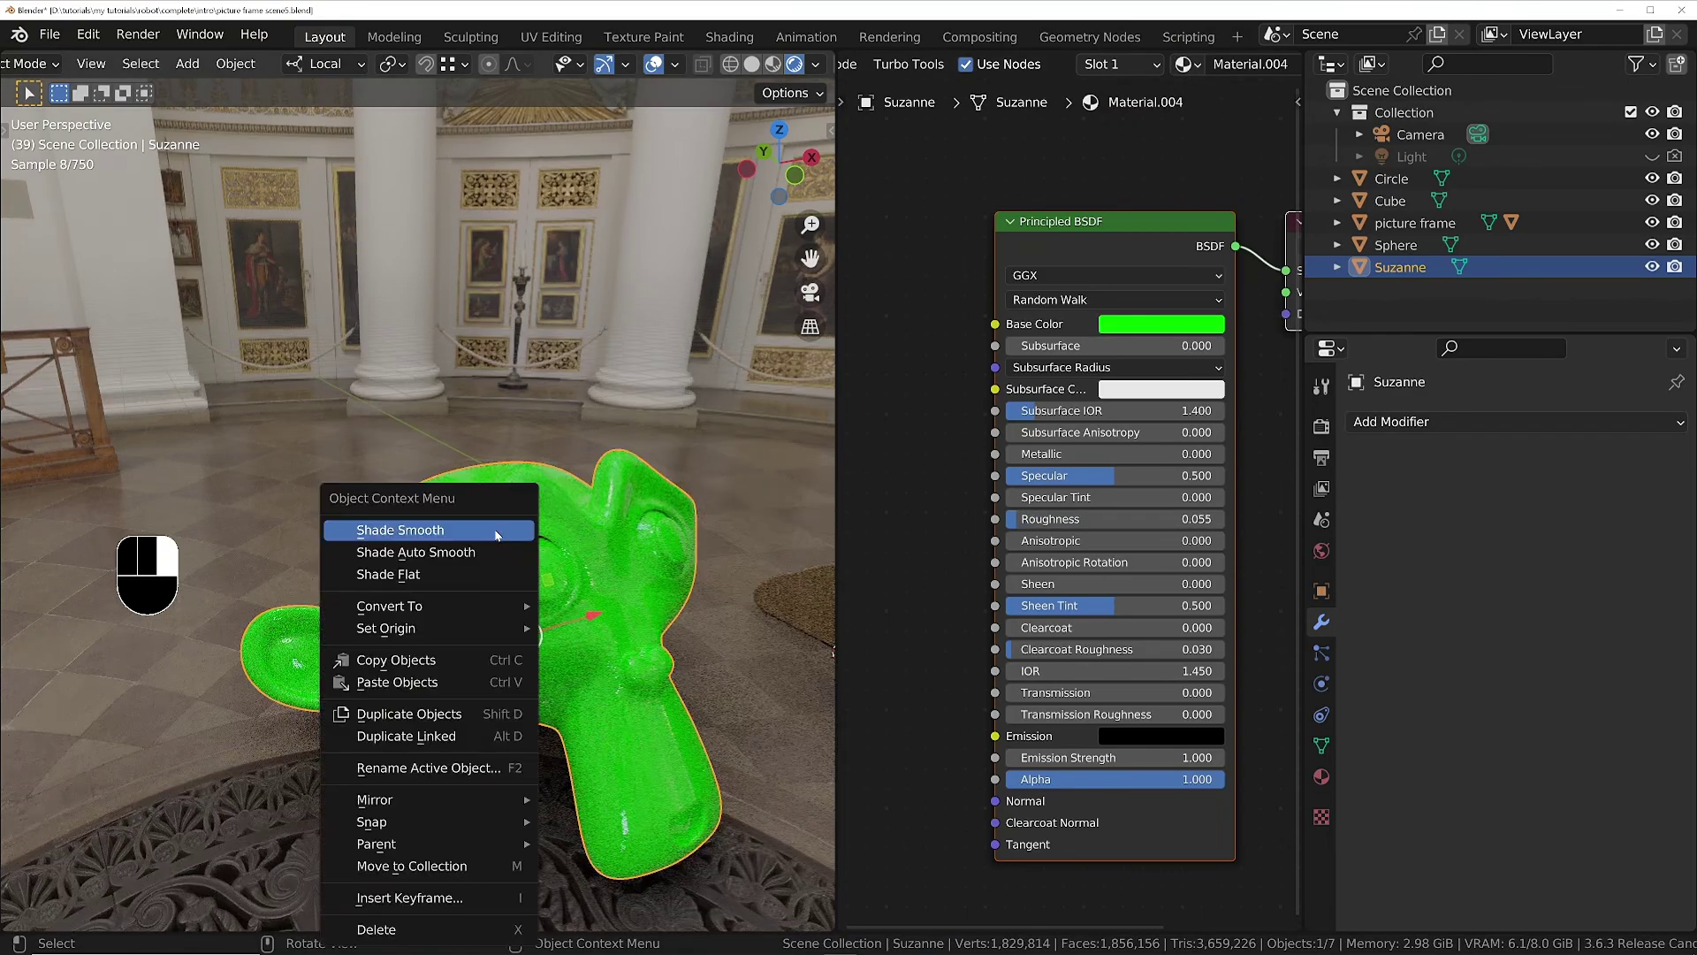
{"action": "left_click", "coordinate": [446, 530]}
{"action": "scroll", "coordinate": [603, 594], "scroll_direction": "down", "scroll_amount": 3}
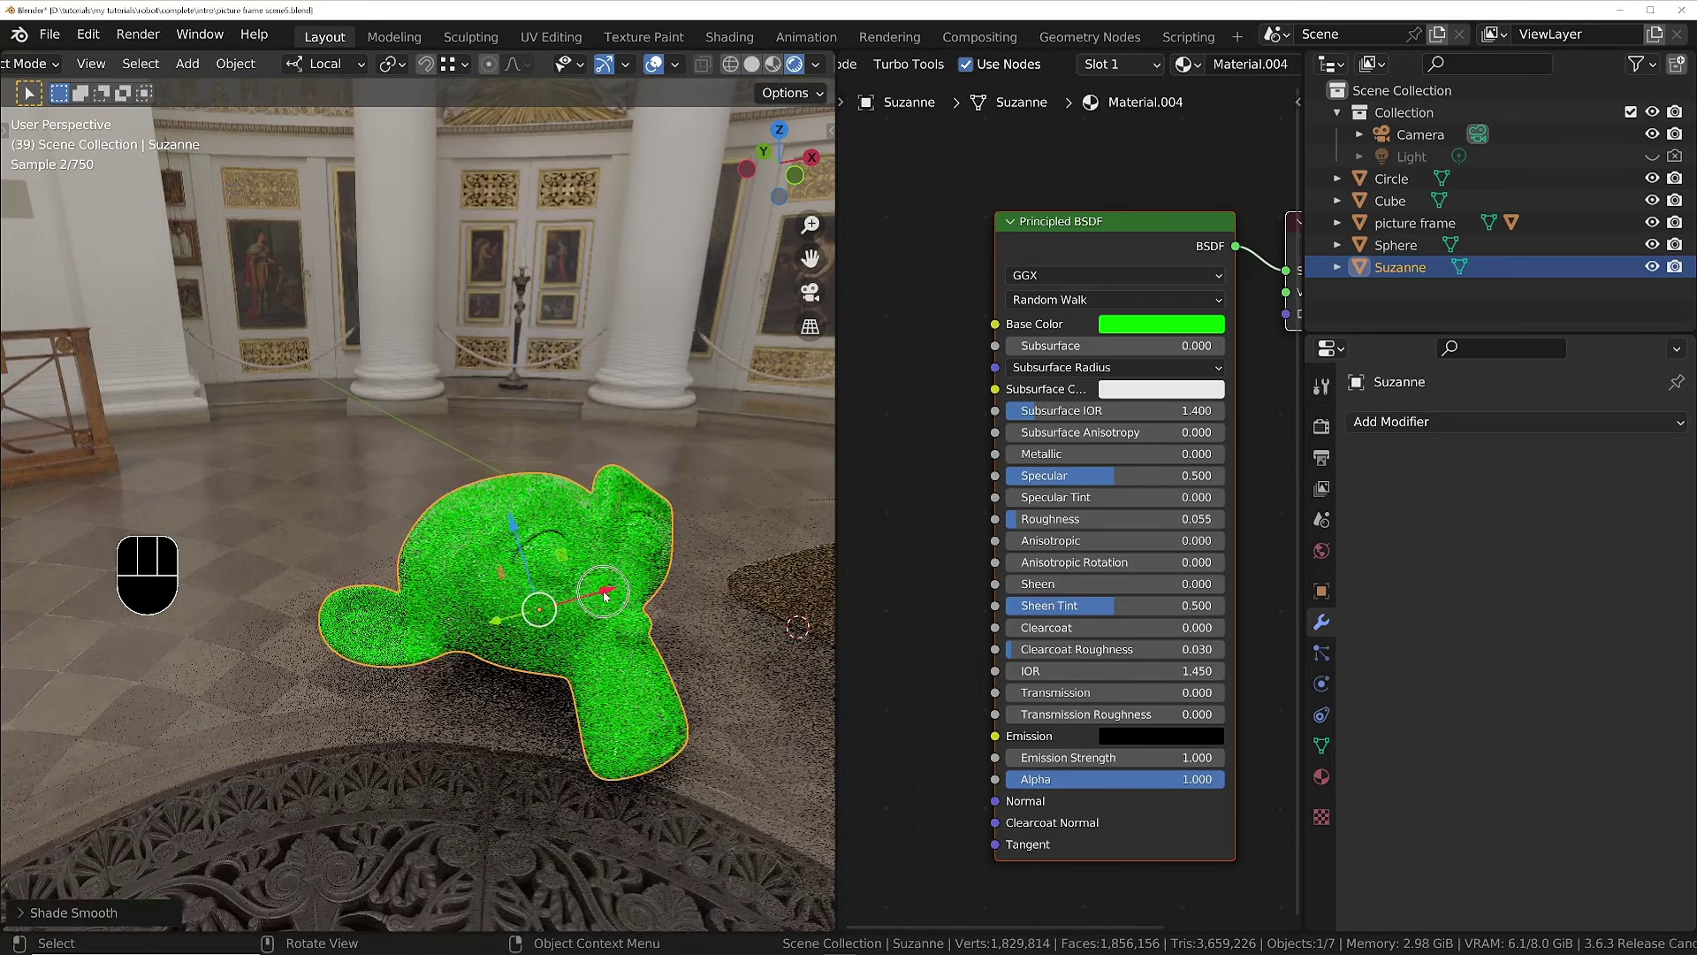
{"action": "key", "text": "KP_0"}
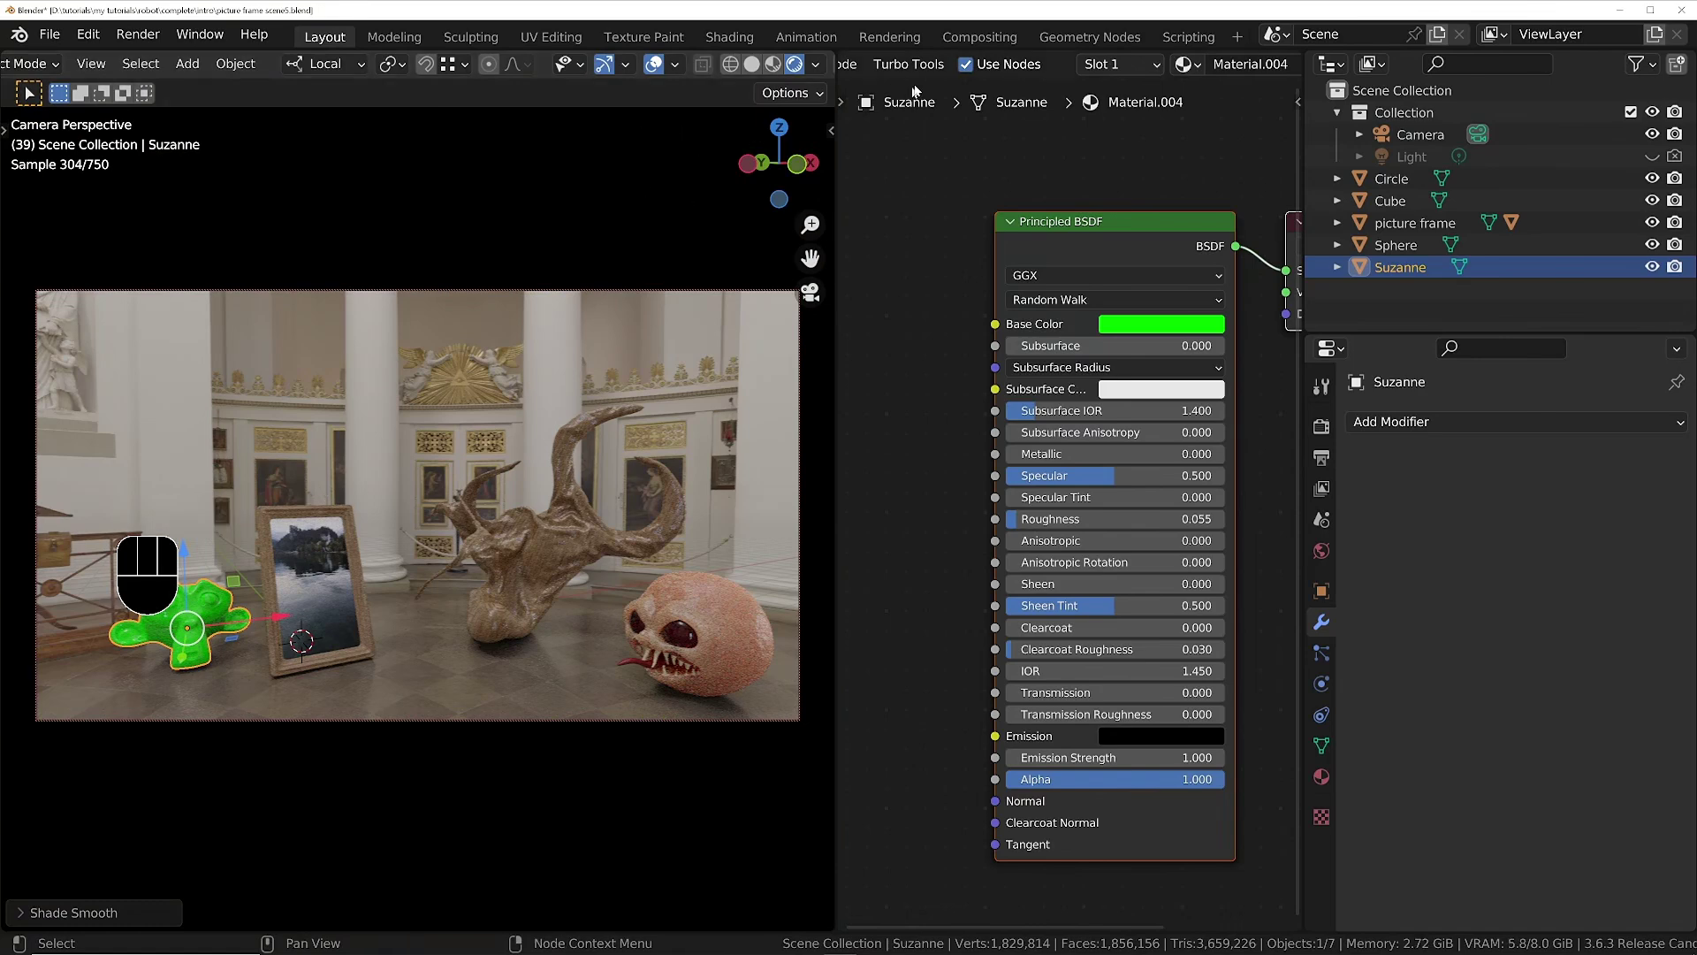
Switch to the Compositing workspace, render the frame, and check the monkey head's contact with the floor in the result.
{"action": "left_click", "coordinate": [981, 37]}
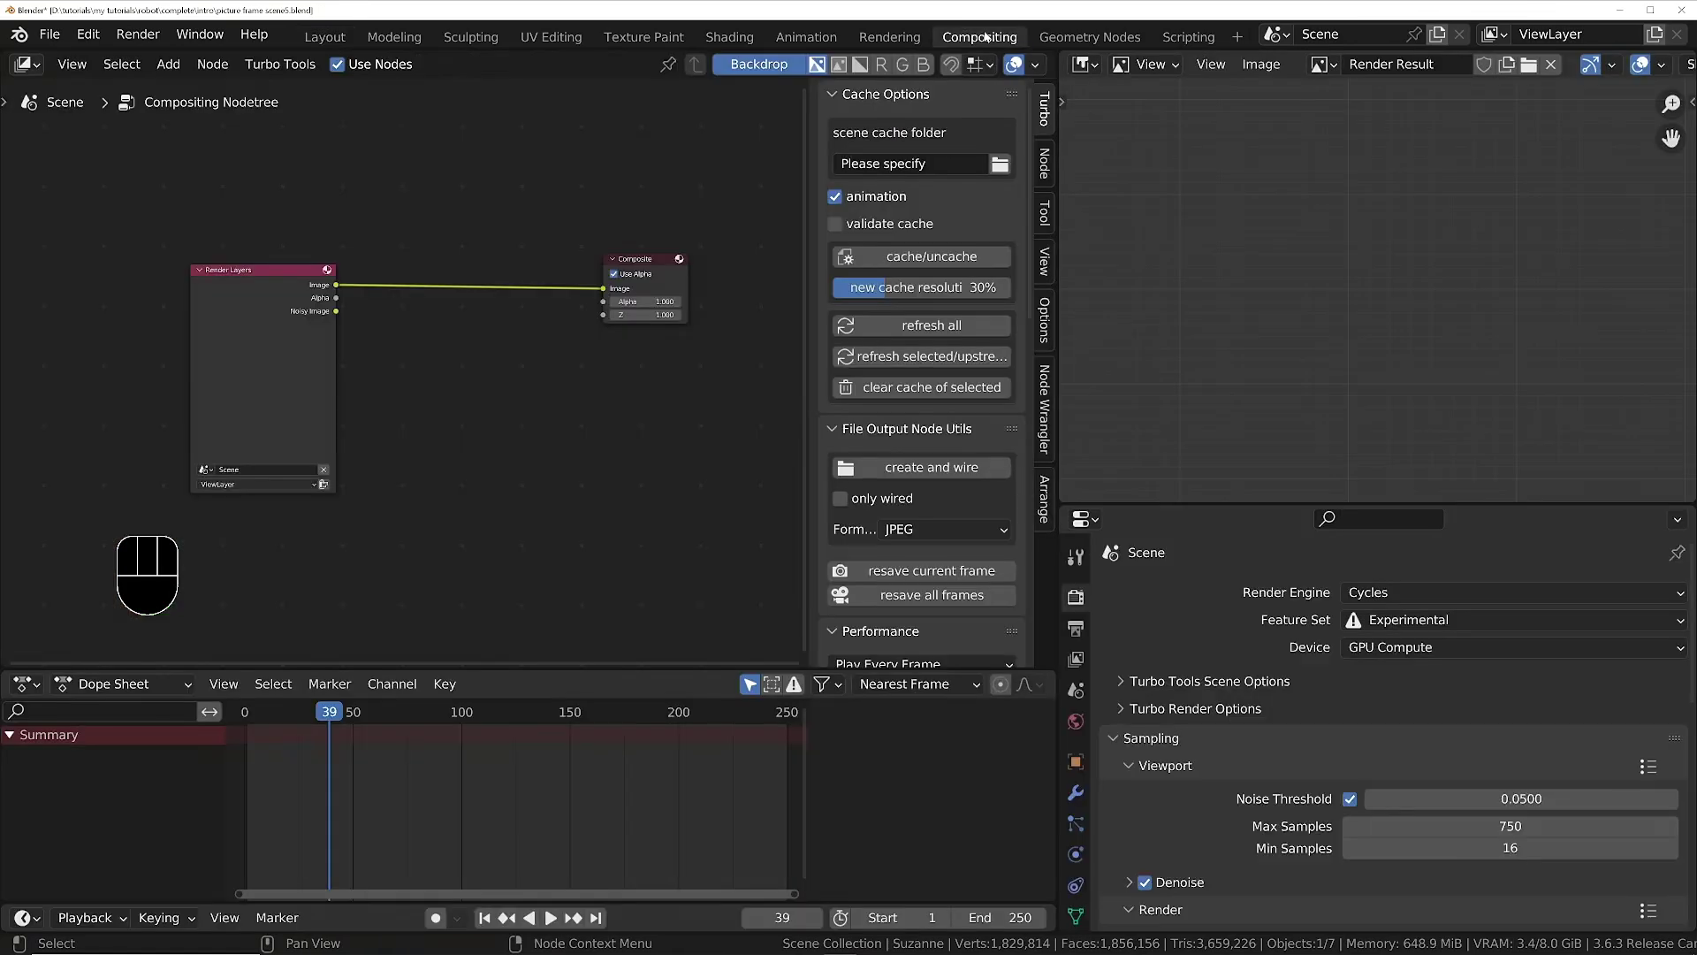
{"action": "left_click", "coordinate": [549, 490]}
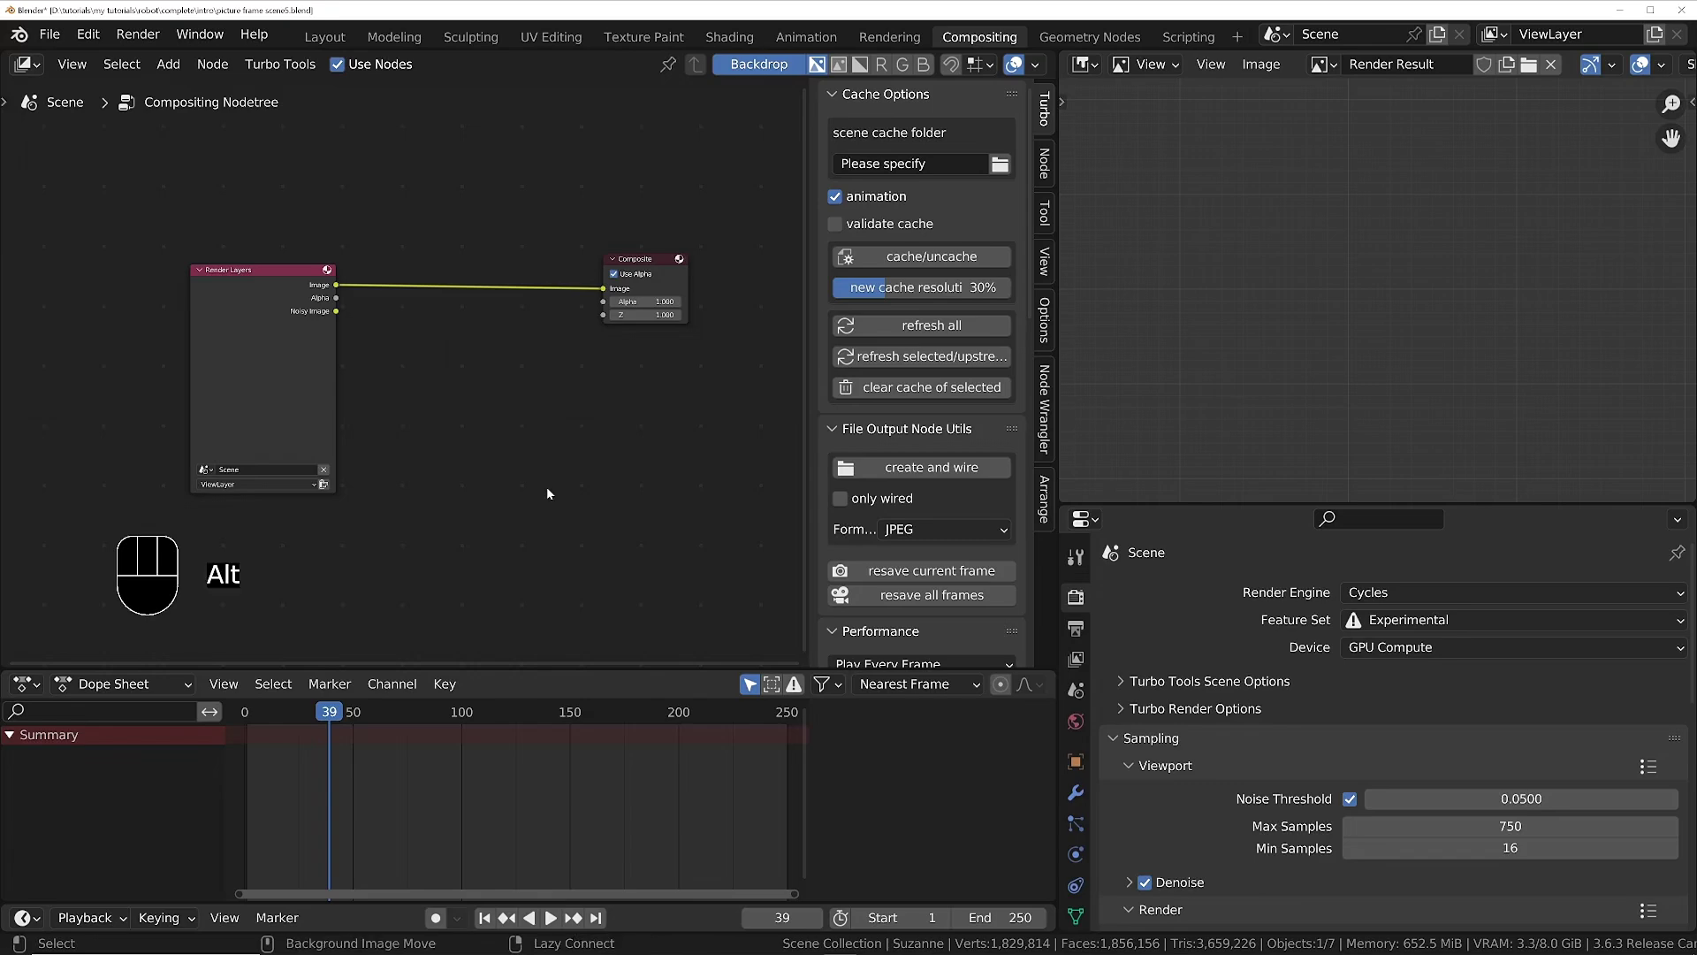
{"action": "key", "text": "alt+F12"}
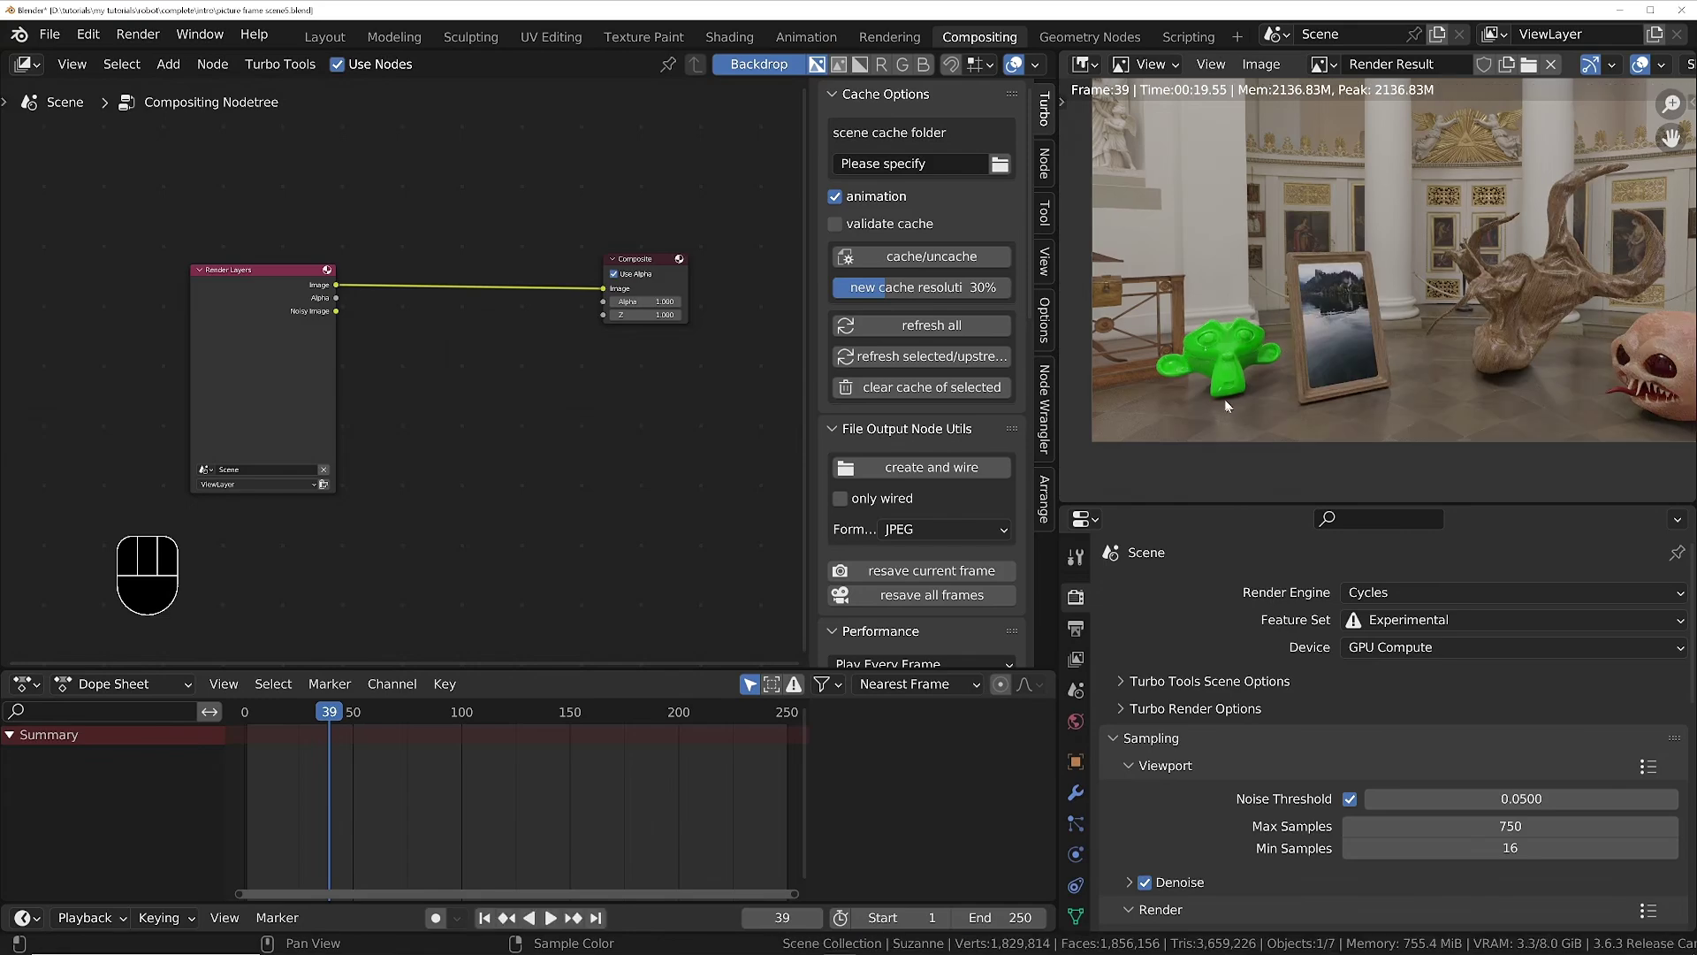
{"action": "scroll", "coordinate": [1221, 389], "scroll_direction": "up", "scroll_amount": 4}
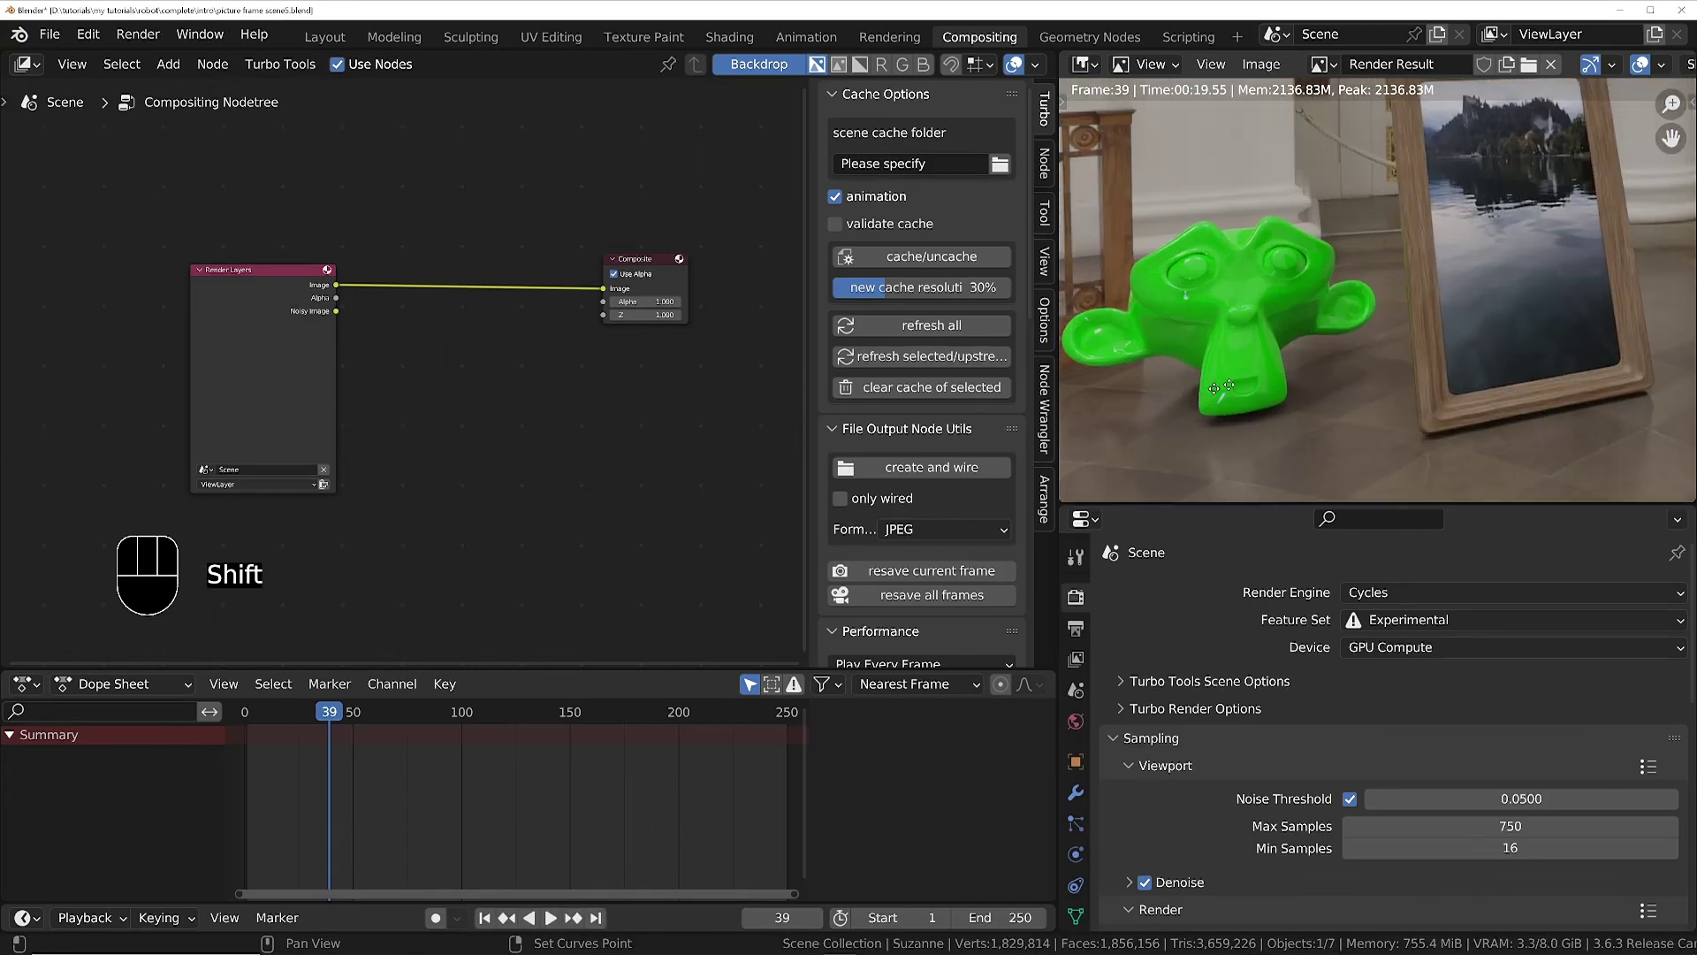
{"action": "middle_click_drag", "start_coordinate": [1169, 430], "coordinate": [1347, 324], "text": "shift"}
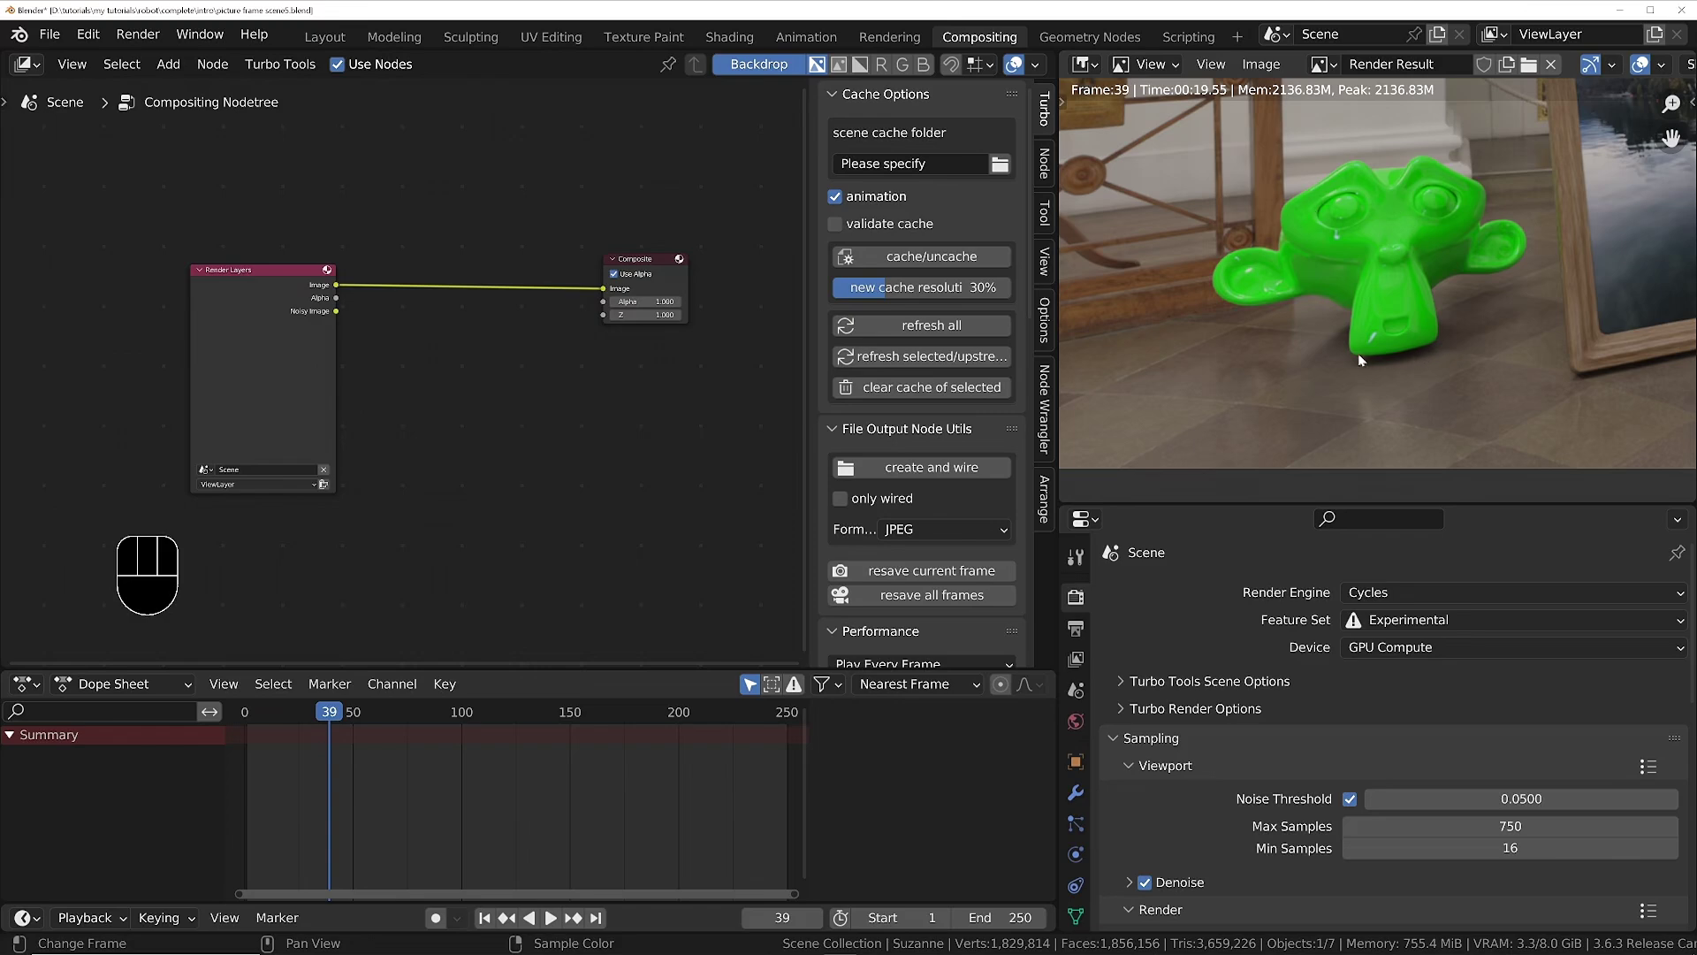
{"action": "scroll", "coordinate": [1328, 349], "scroll_direction": "down", "scroll_amount": 5}
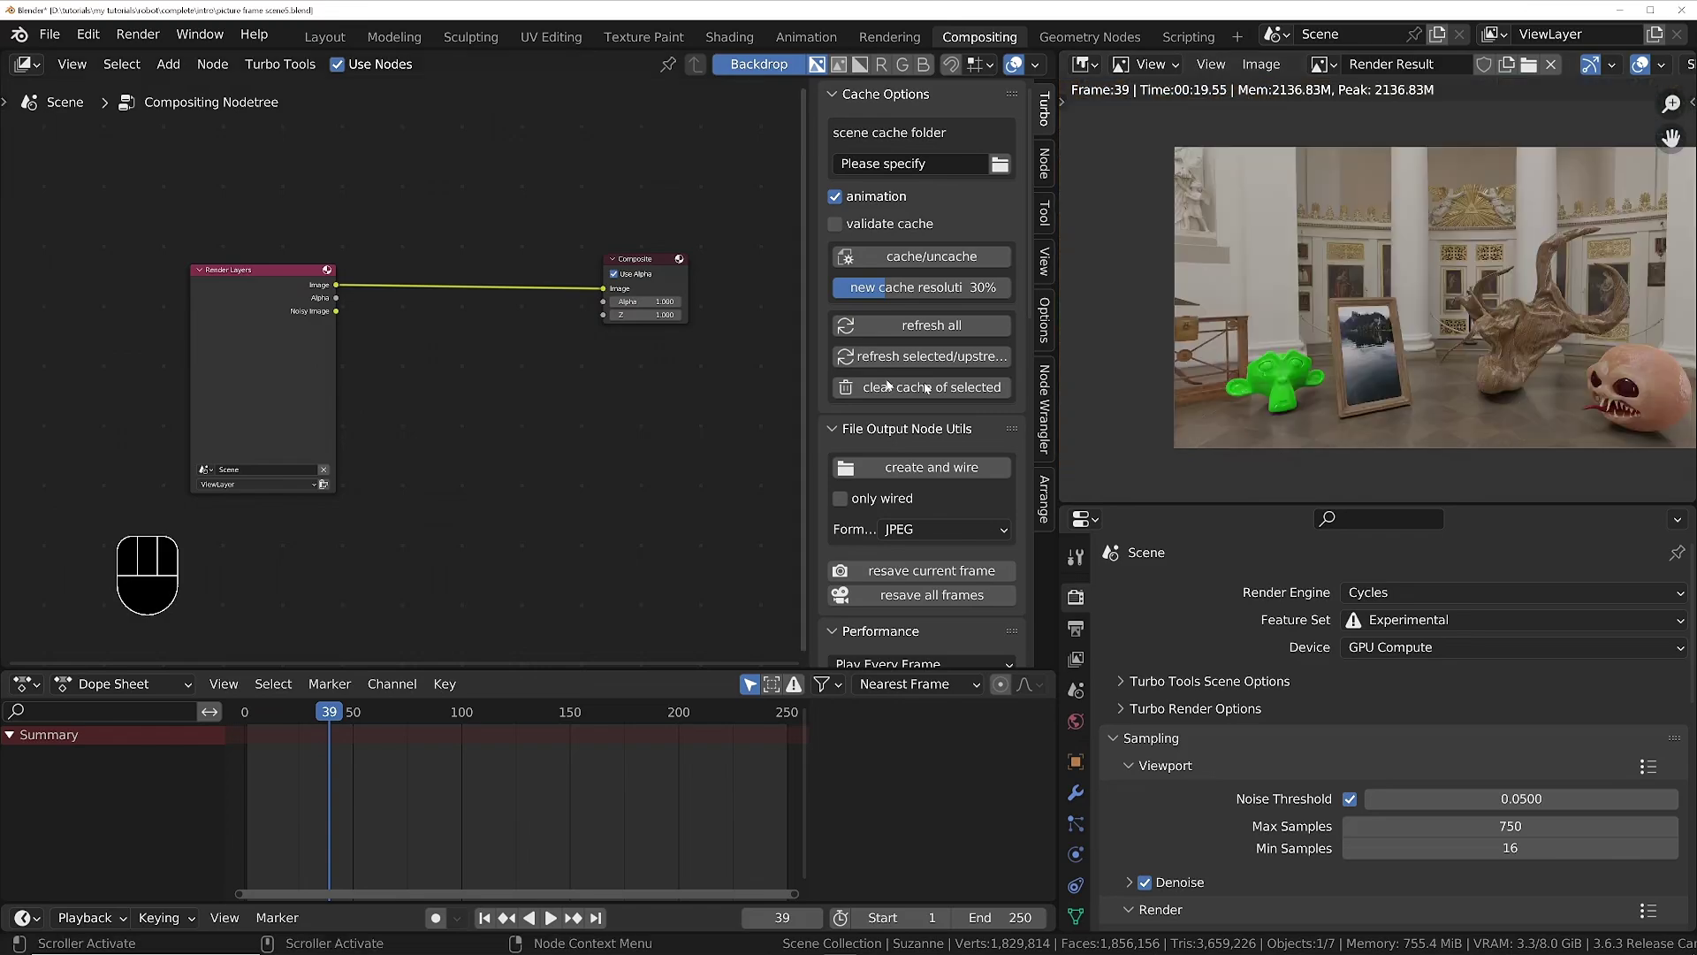
{"action": "scroll", "coordinate": [1296, 413], "scroll_direction": "up", "scroll_amount": 5}
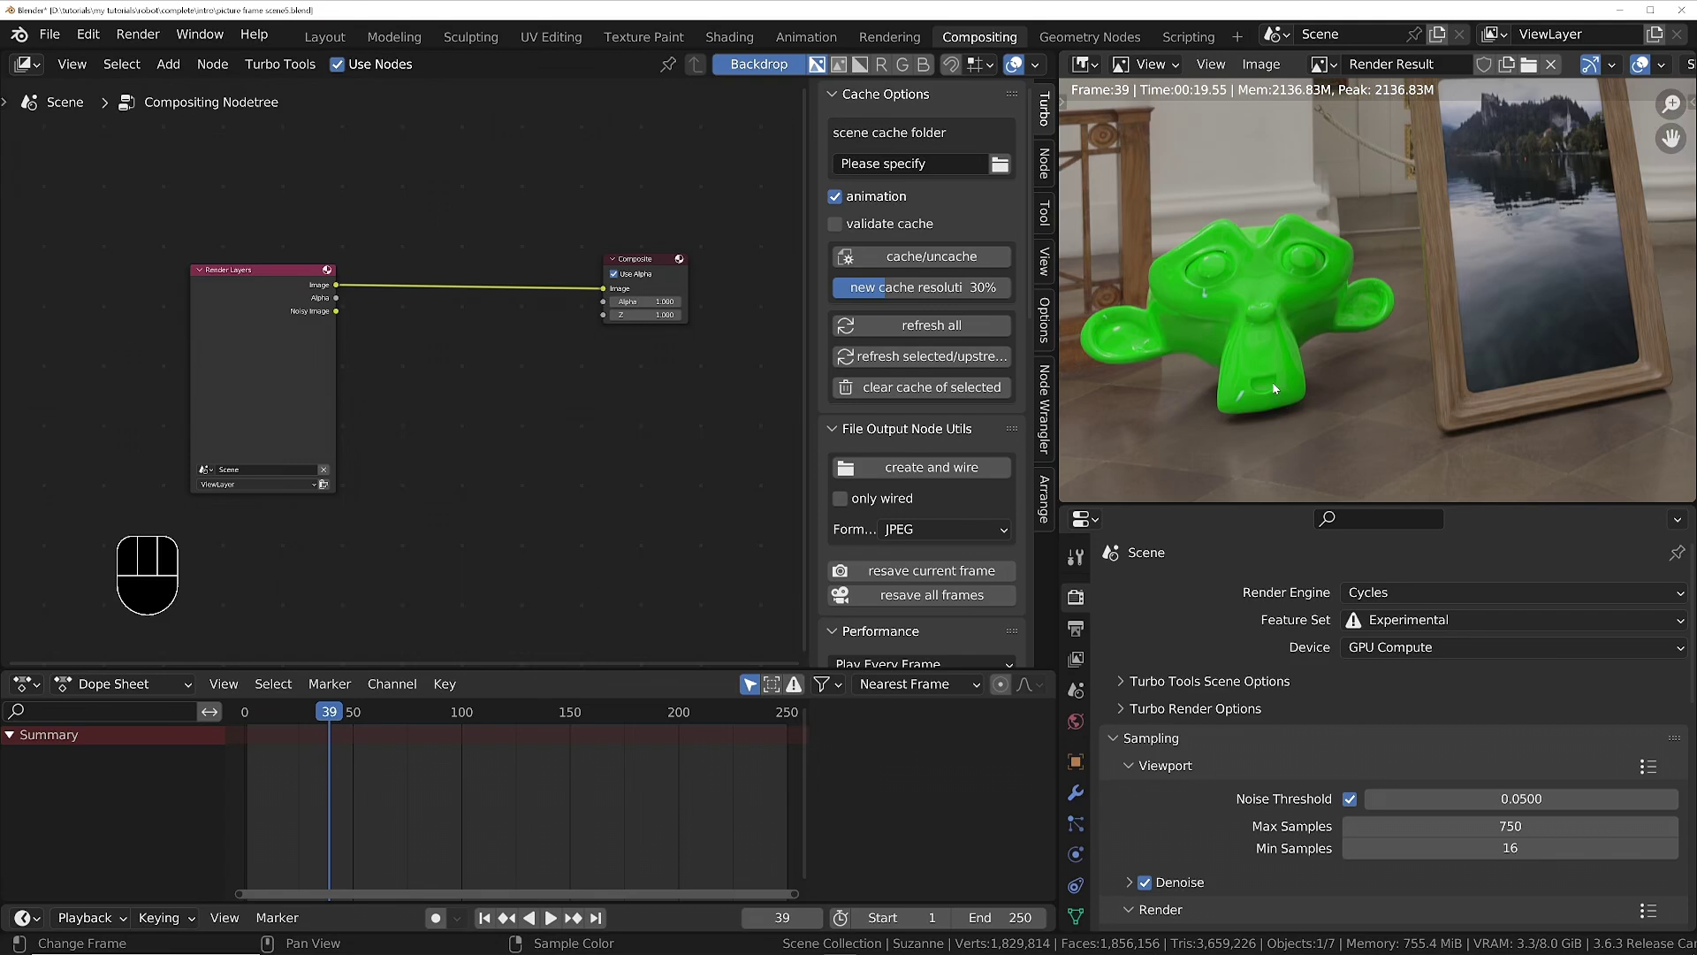
Enable the Shadow Catcher pass for the view layer.
{"action": "left_click", "coordinate": [1076, 658]}
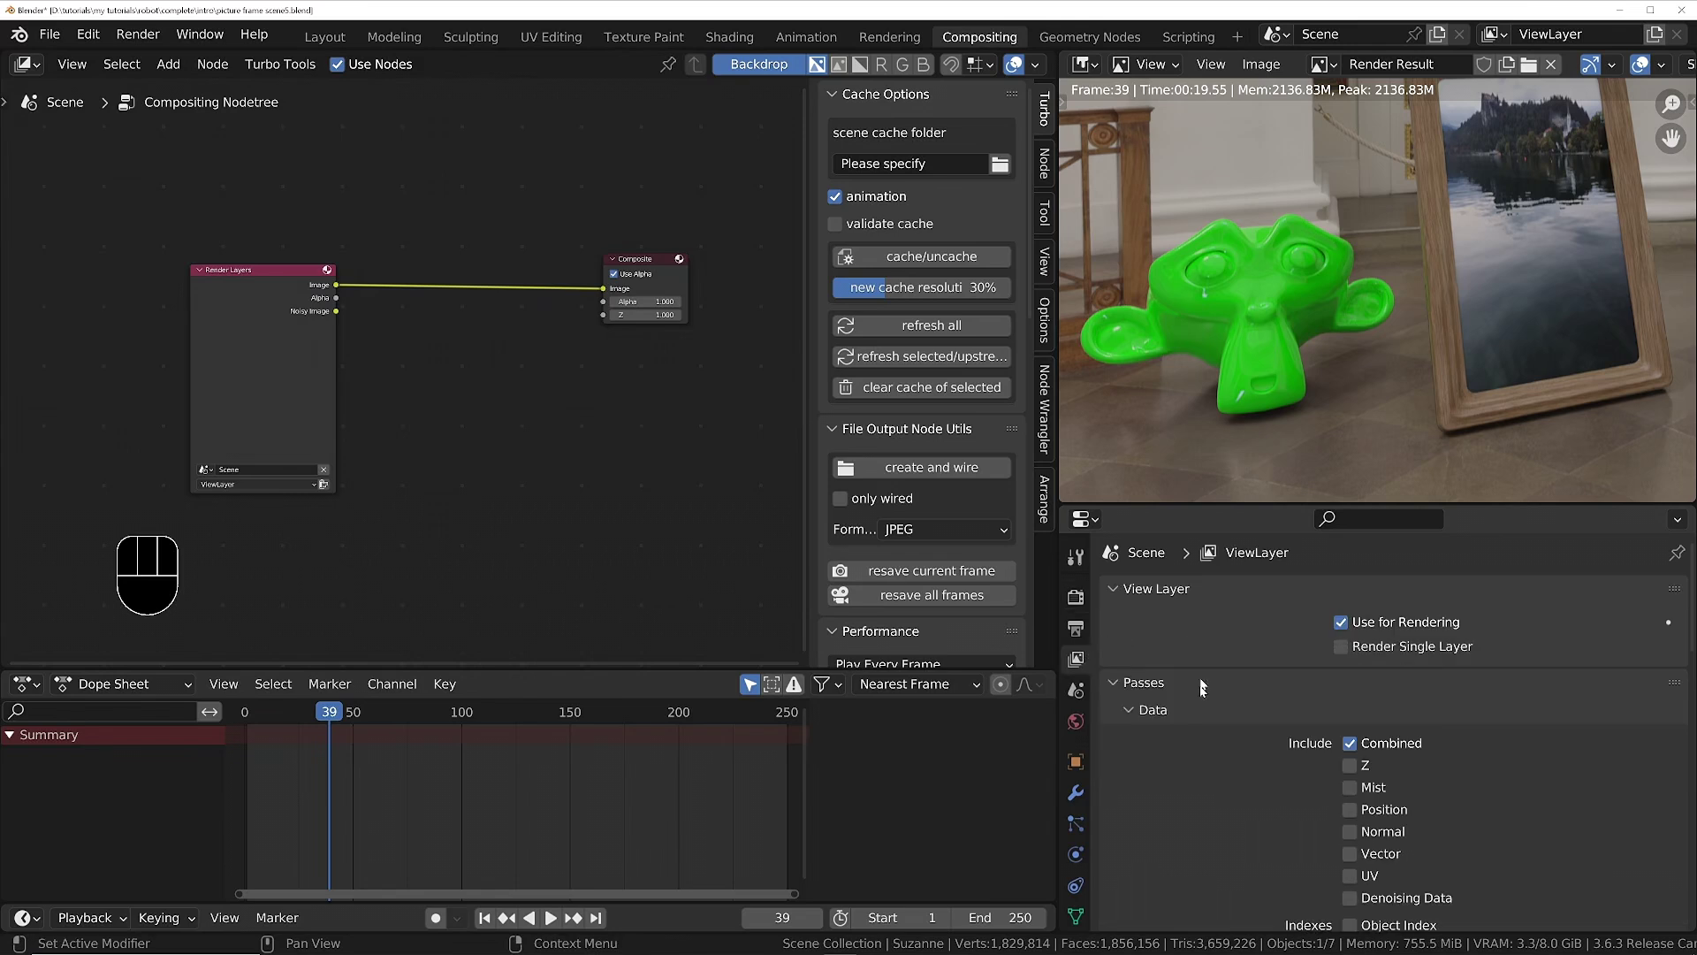
{"action": "scroll", "coordinate": [1197, 813], "scroll_direction": "down", "scroll_amount": 3}
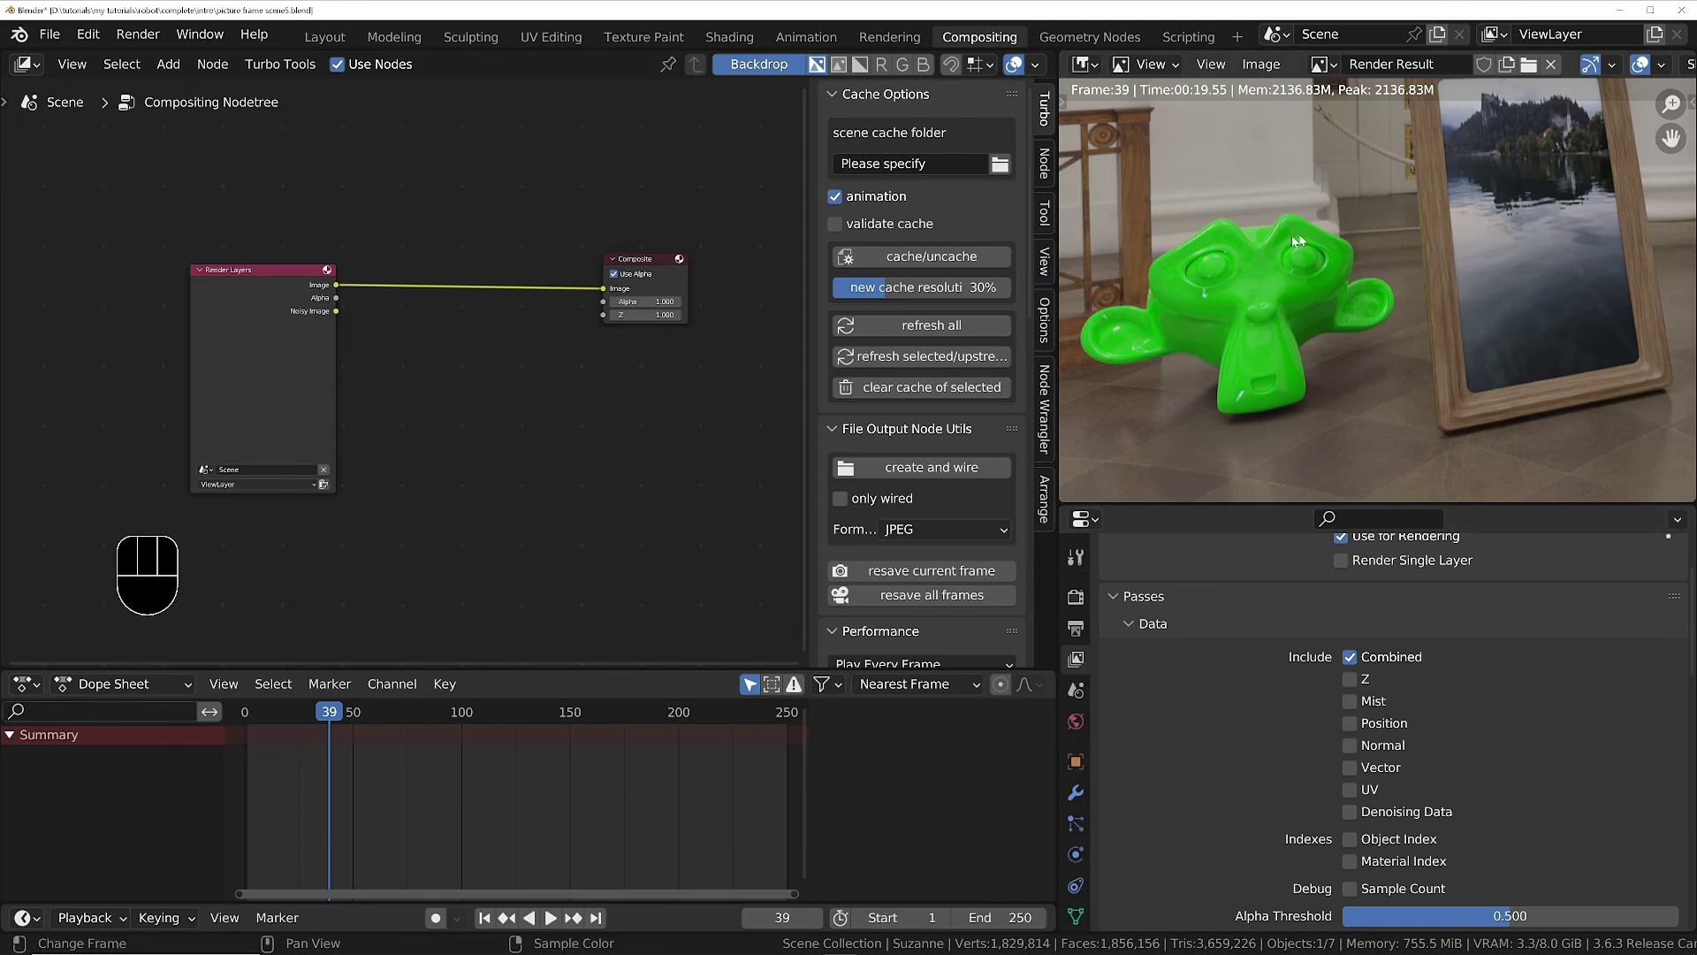
{"action": "scroll", "coordinate": [1291, 235], "scroll_direction": "down", "scroll_amount": 3}
{"action": "scroll", "coordinate": [1216, 744], "scroll_direction": "down", "scroll_amount": 2}
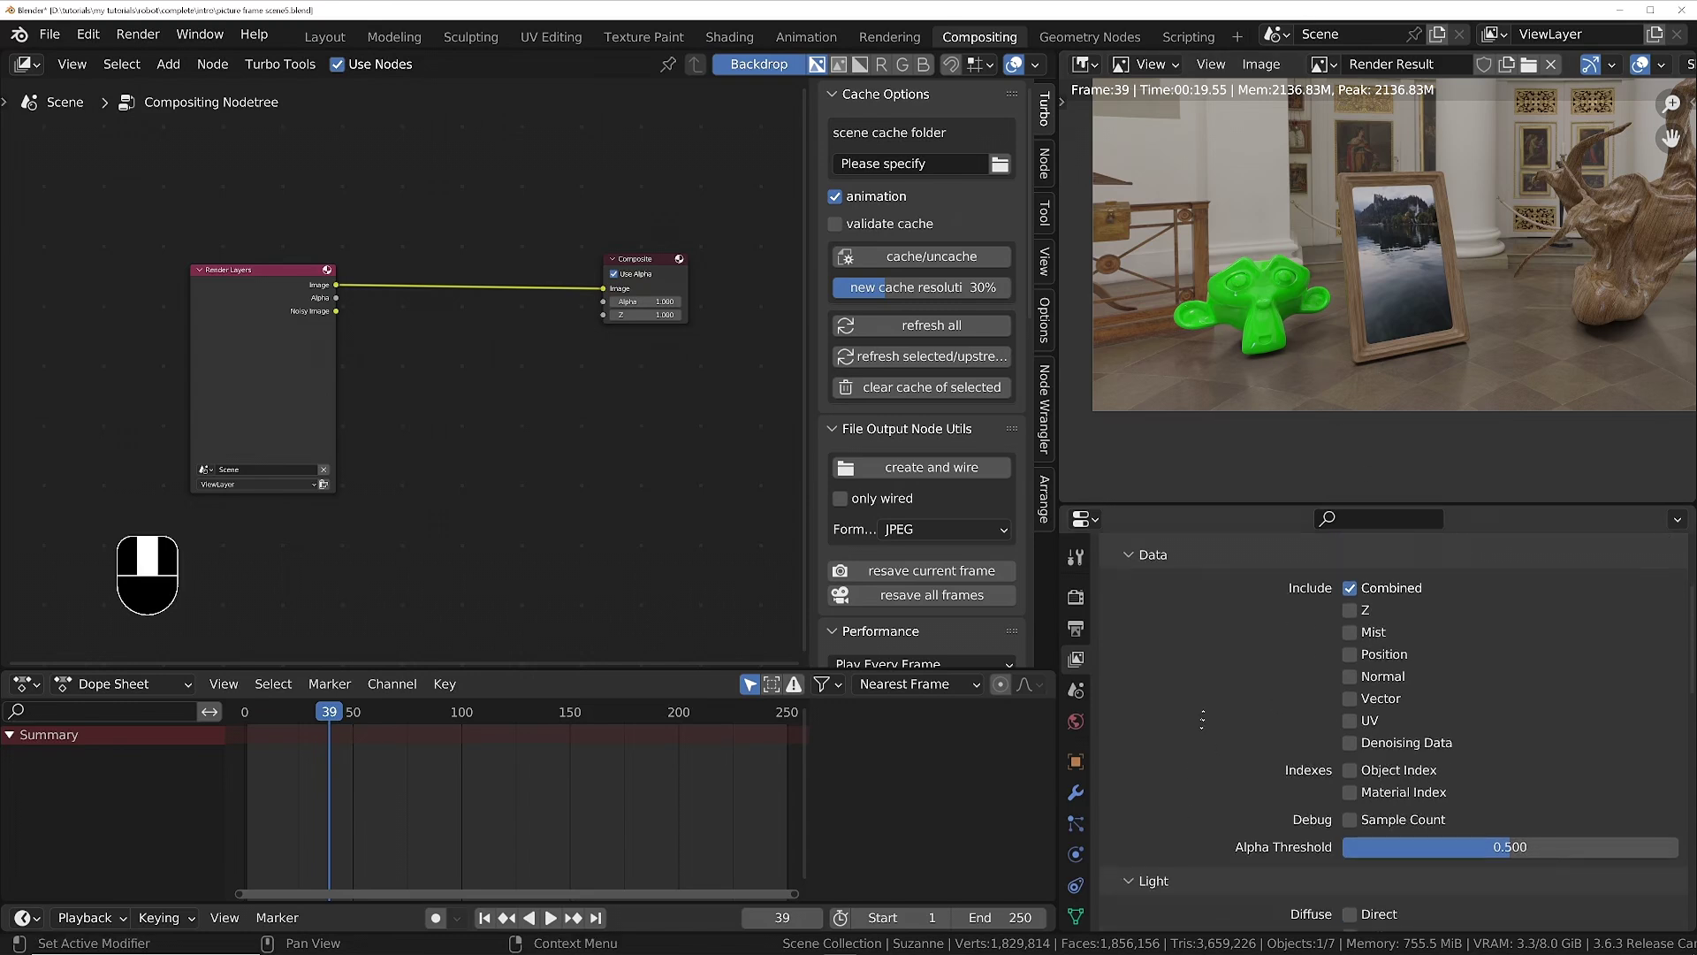
{"action": "scroll", "coordinate": [1202, 719], "scroll_direction": "down", "scroll_amount": 10}
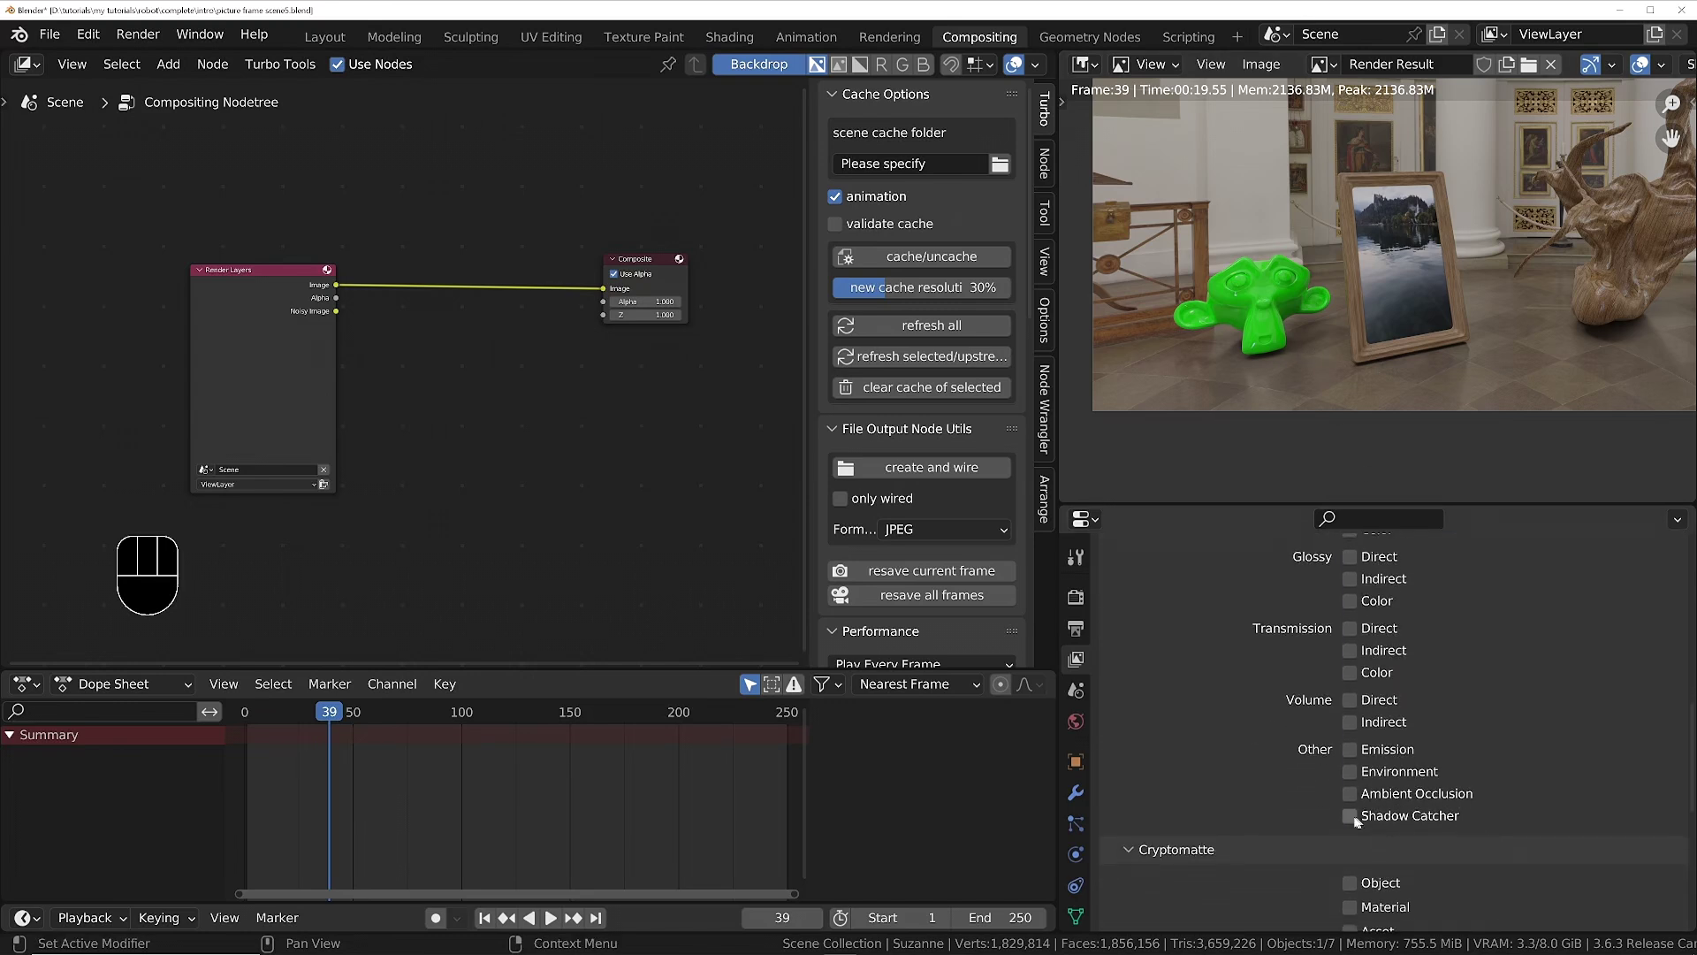
{"action": "left_click", "coordinate": [1349, 815]}
{"action": "scroll", "coordinate": [427, 305], "scroll_direction": "up", "scroll_amount": 3}
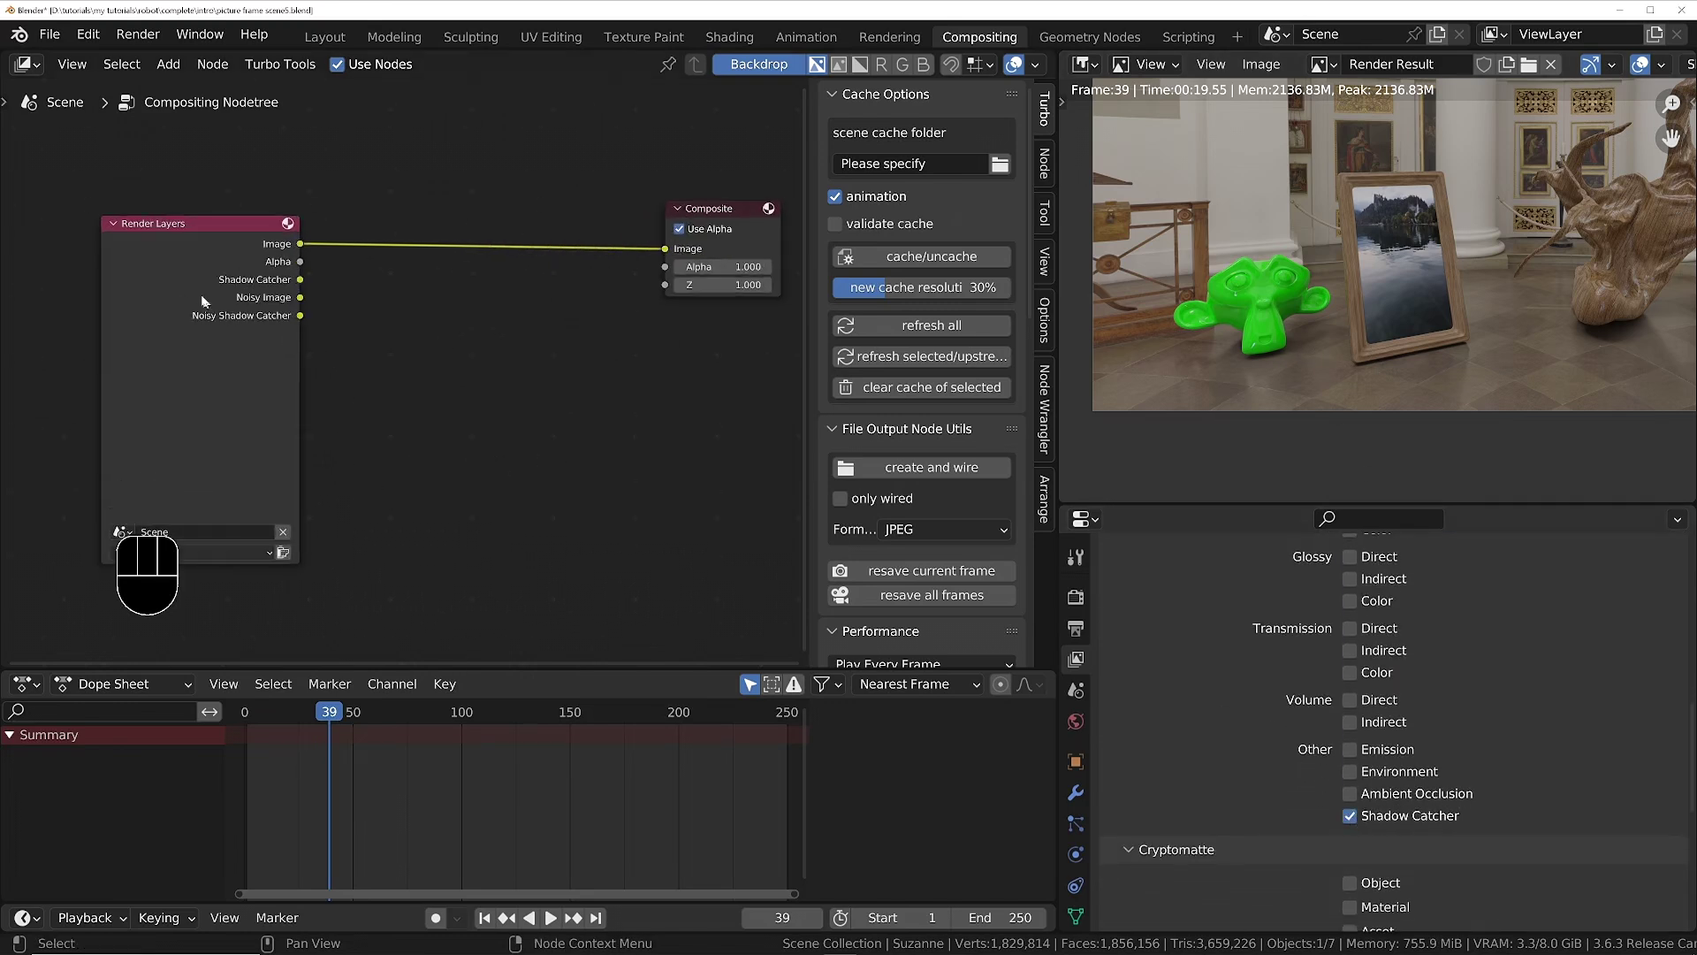
Test-render the frame with the Shadow Catcher pass enabled, and stop the render.
{"action": "middle_click_drag", "start_coordinate": [192, 281], "coordinate": [376, 332]}
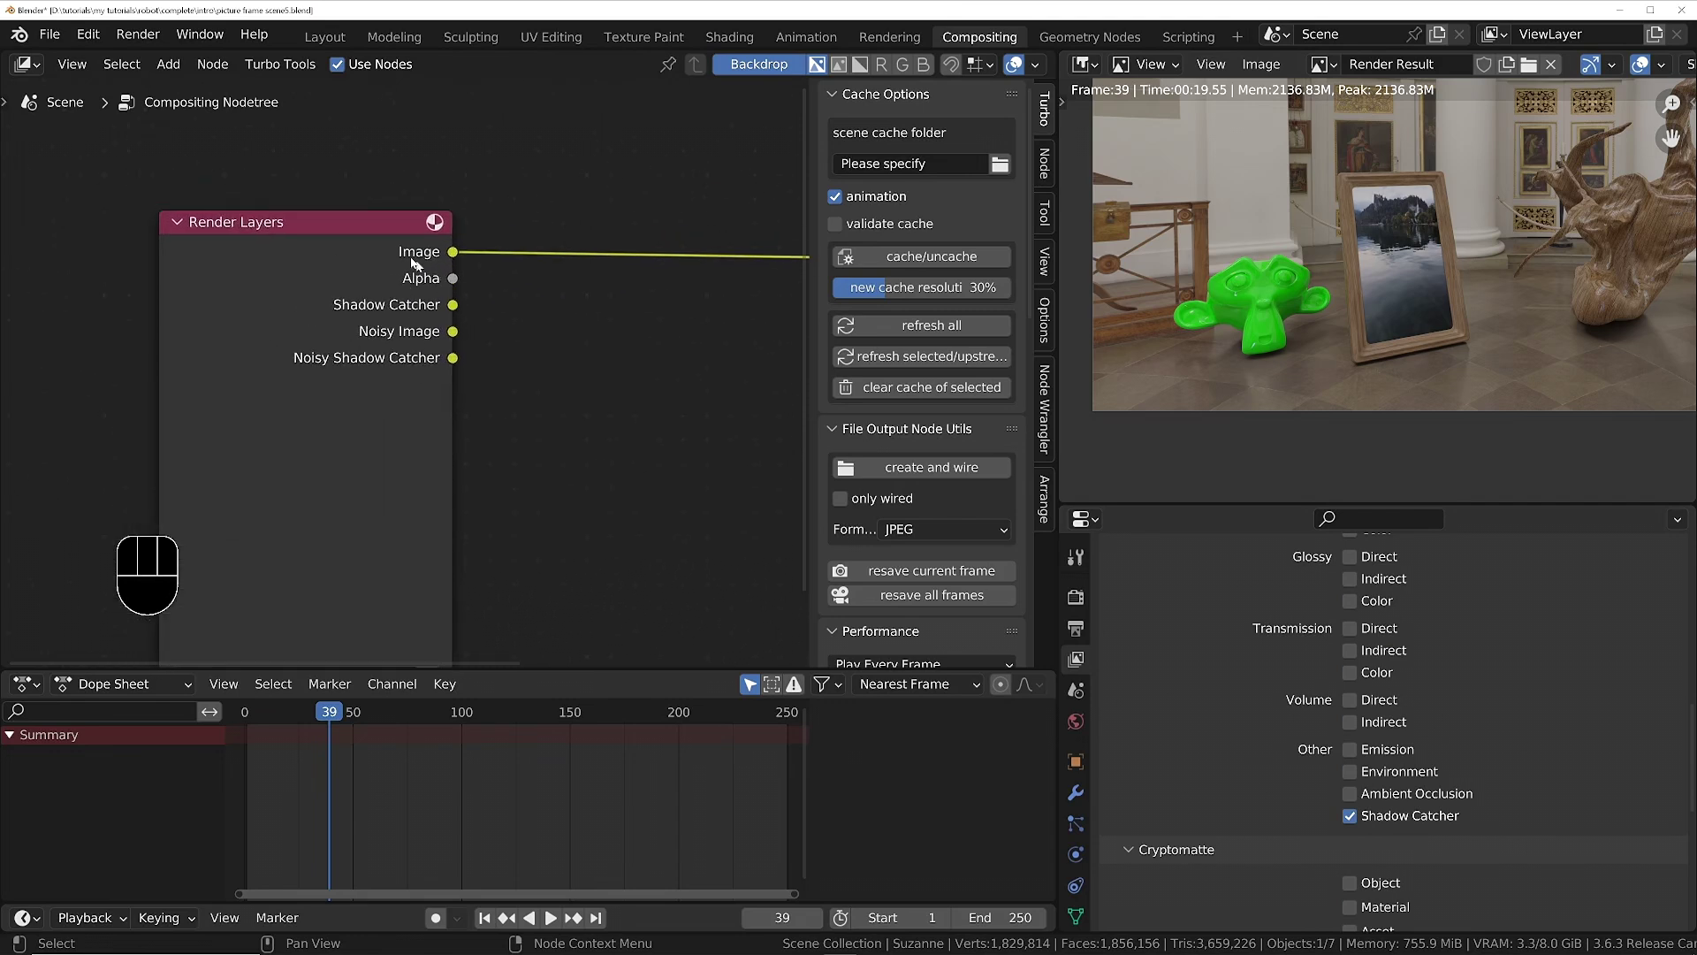
{"action": "scroll", "coordinate": [406, 300], "scroll_direction": "down", "scroll_amount": 2}
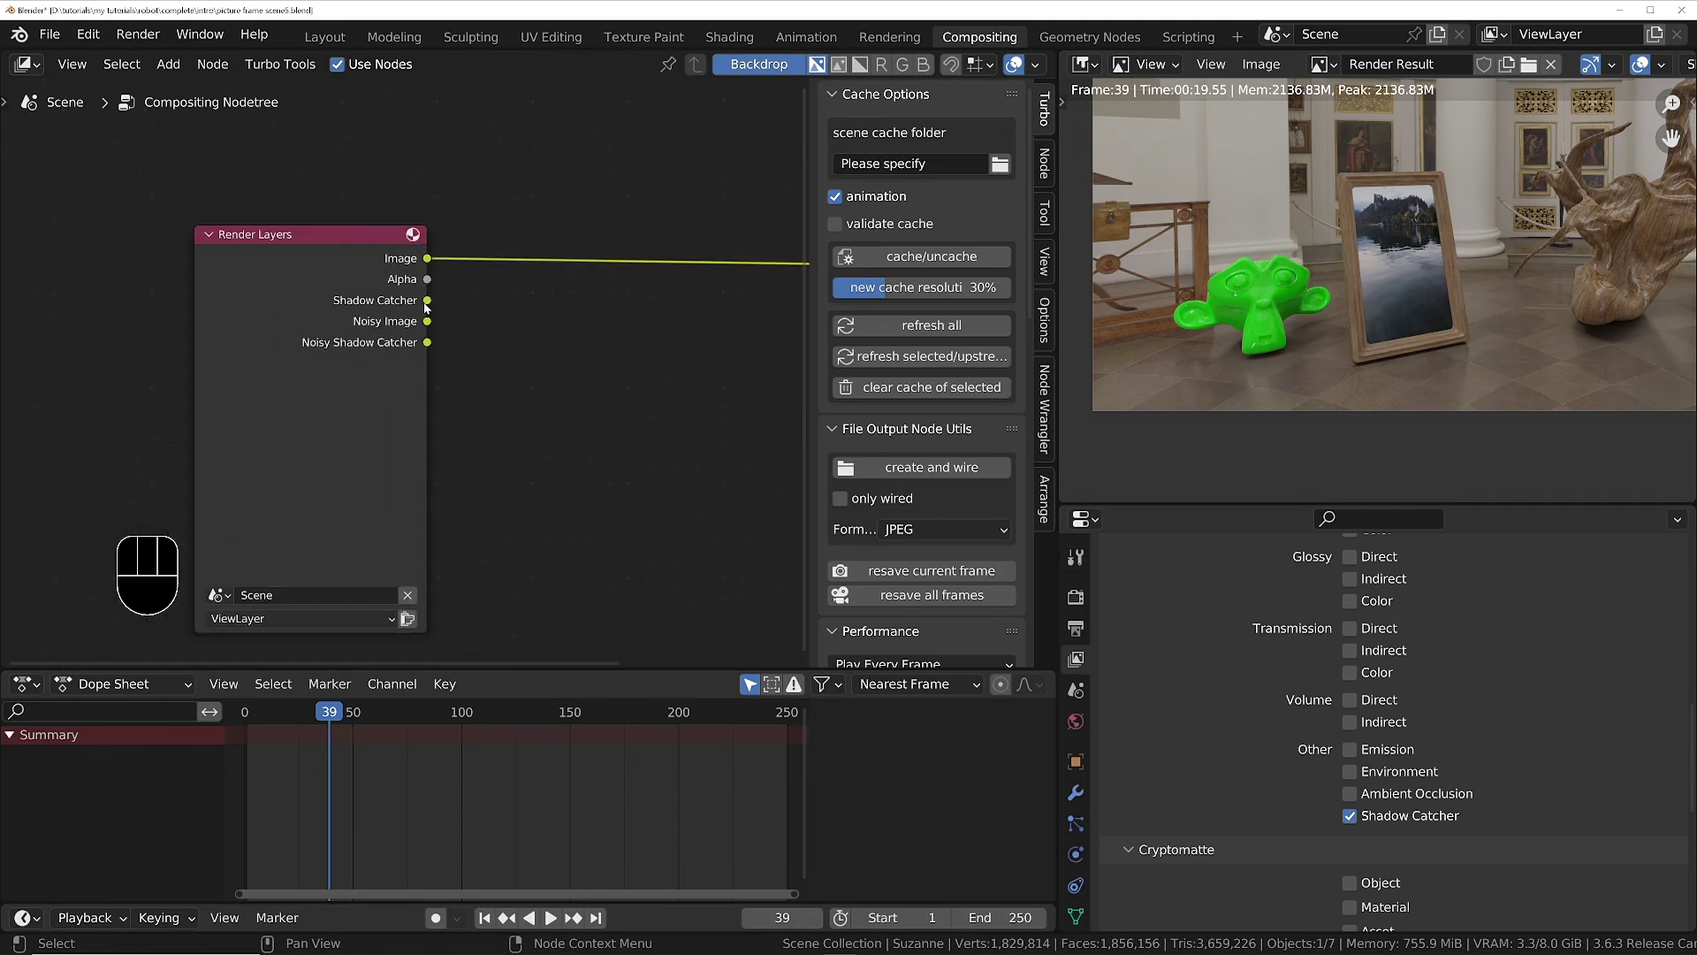
{"action": "scroll", "coordinate": [478, 414], "scroll_direction": "down", "scroll_amount": 2}
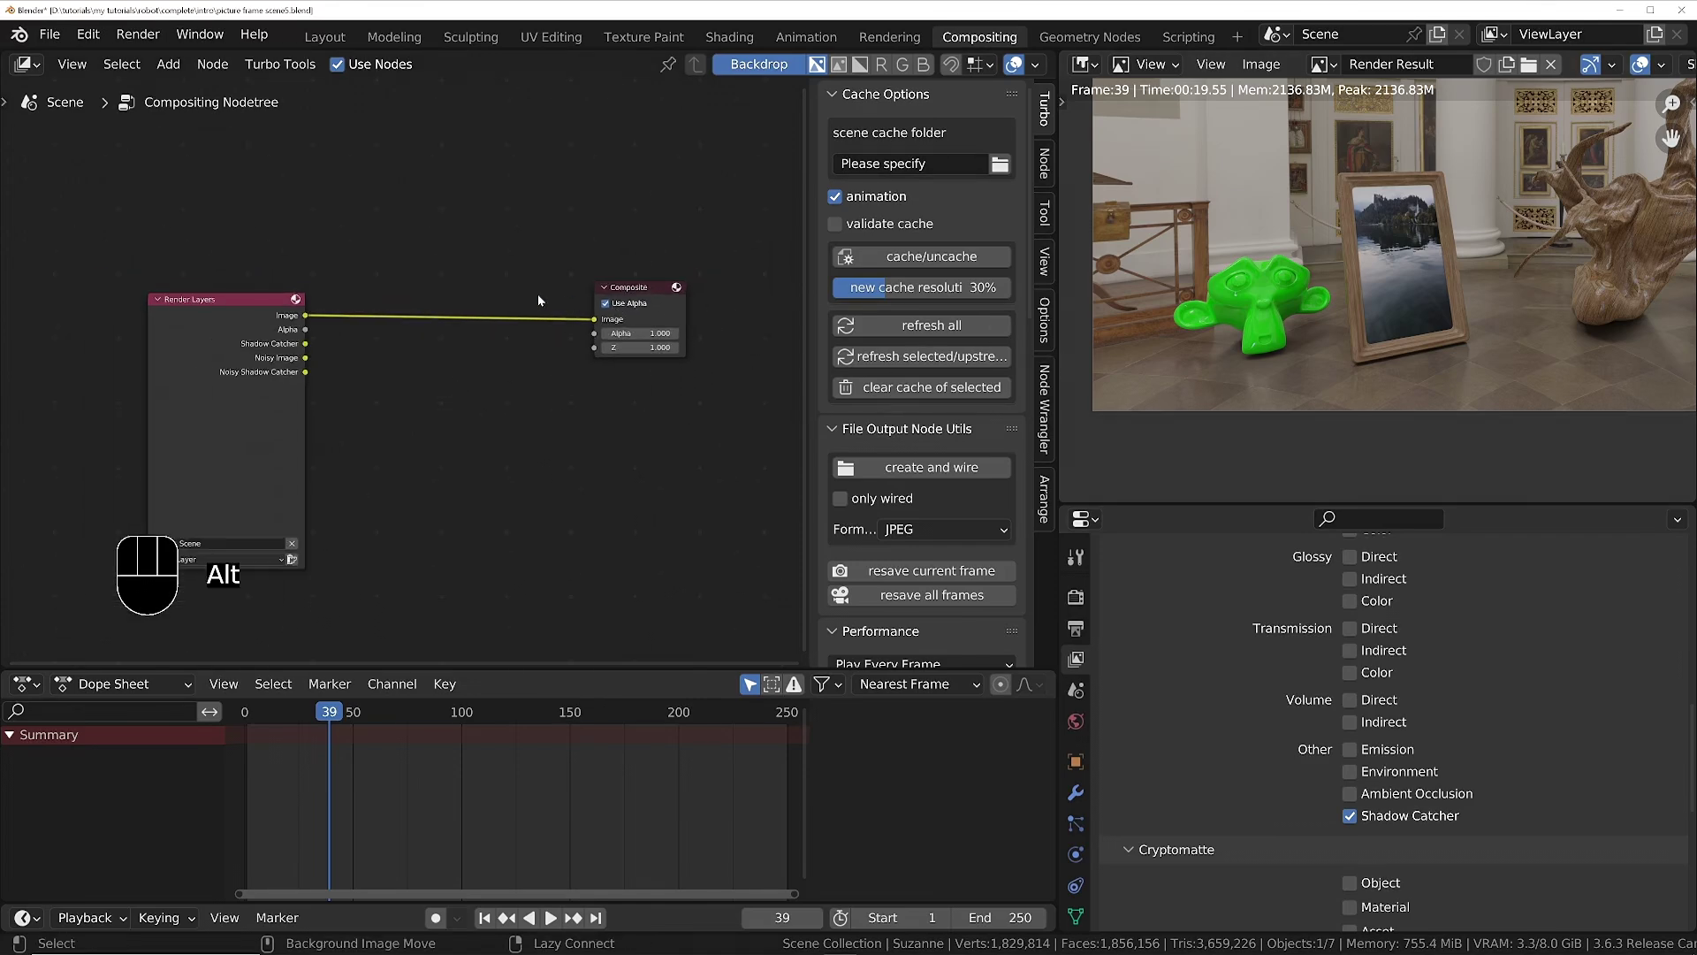
{"action": "key", "text": "alt+F12"}
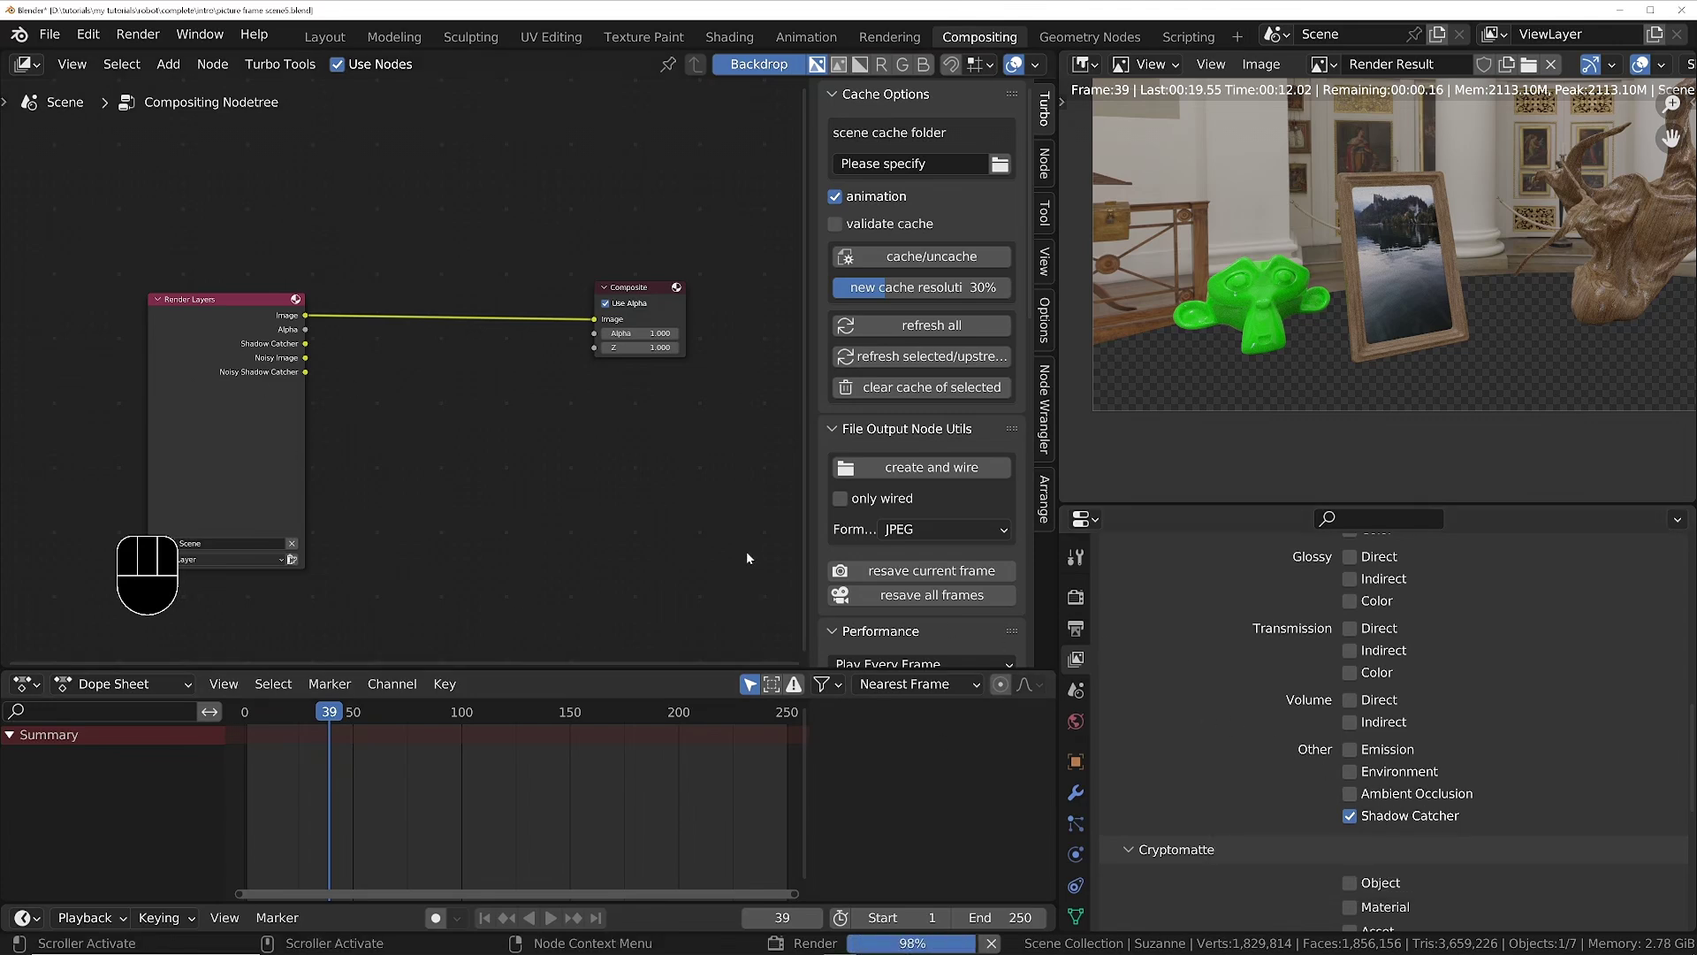
{"action": "key", "text": "Escape"}
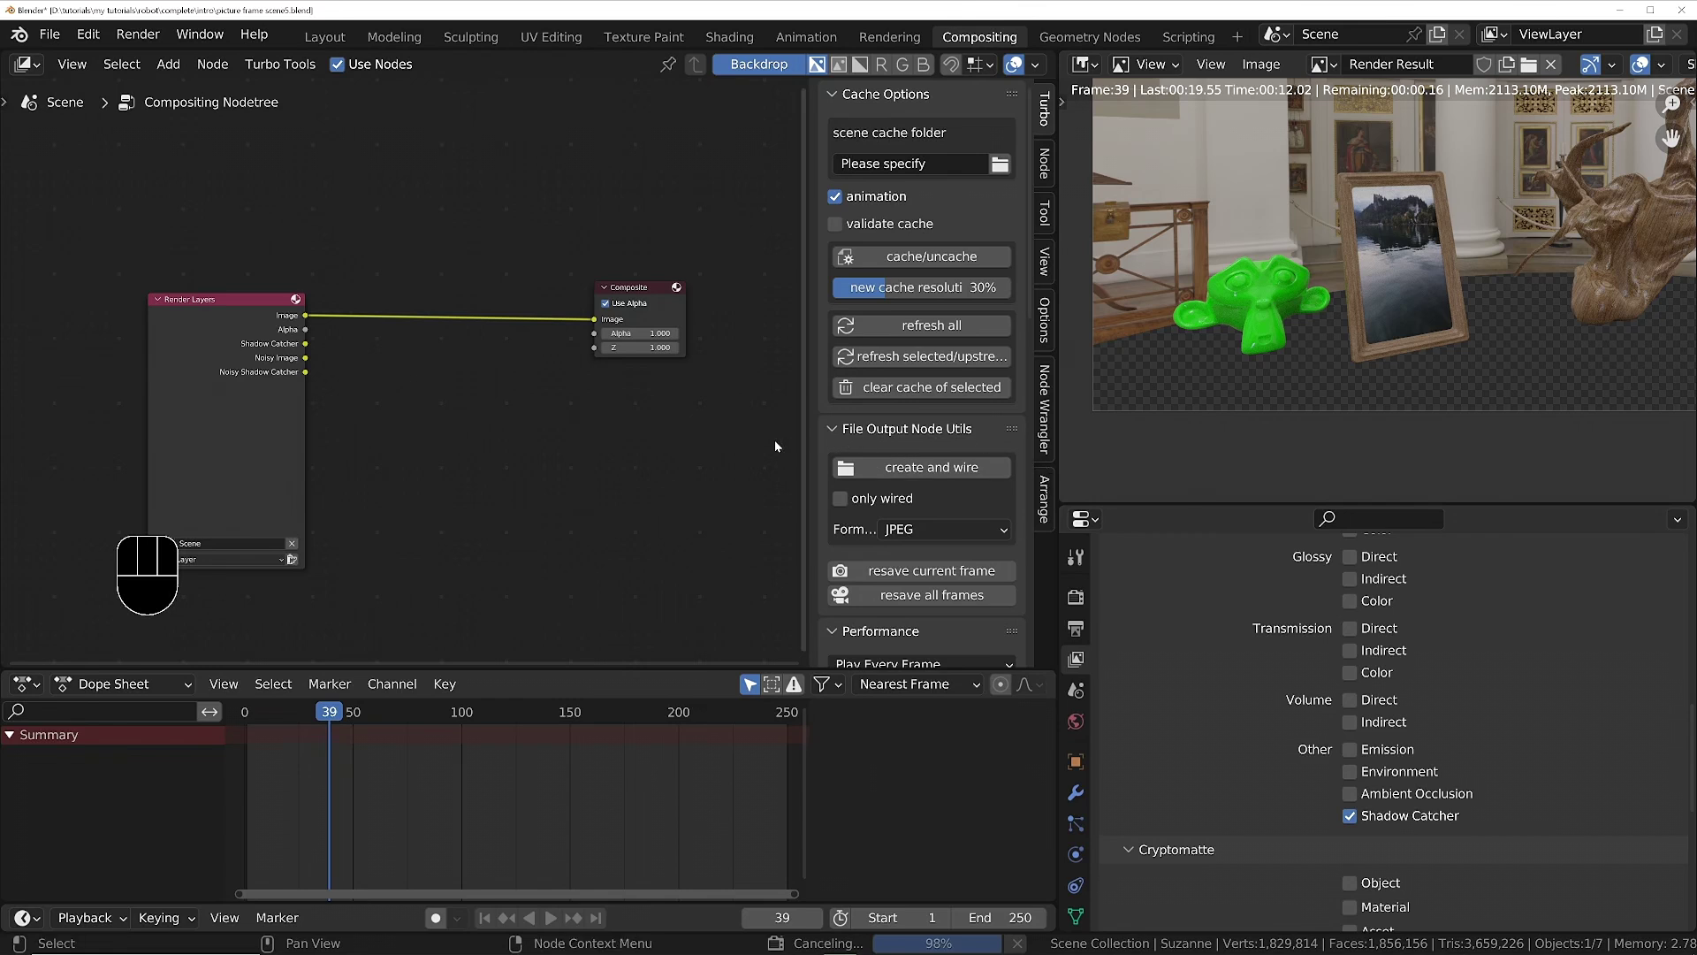
Enable the Environment pass as well and render the frame again.
{"action": "left_click", "coordinate": [1349, 771]}
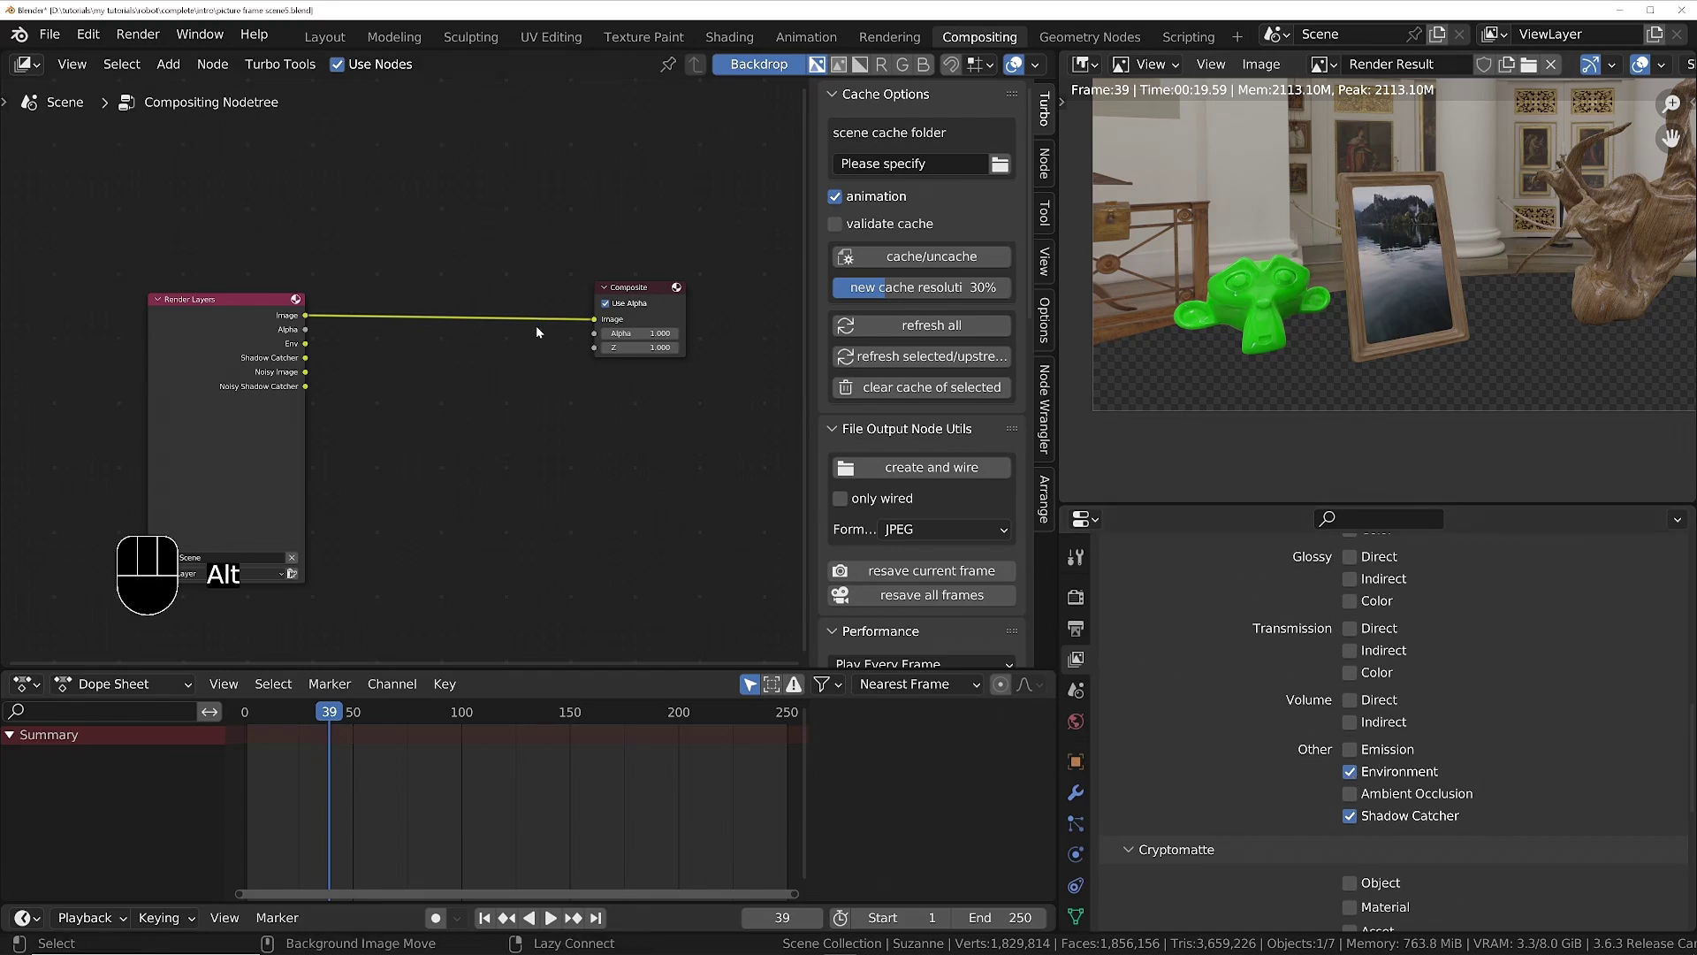
{"action": "key", "text": "alt+F12"}
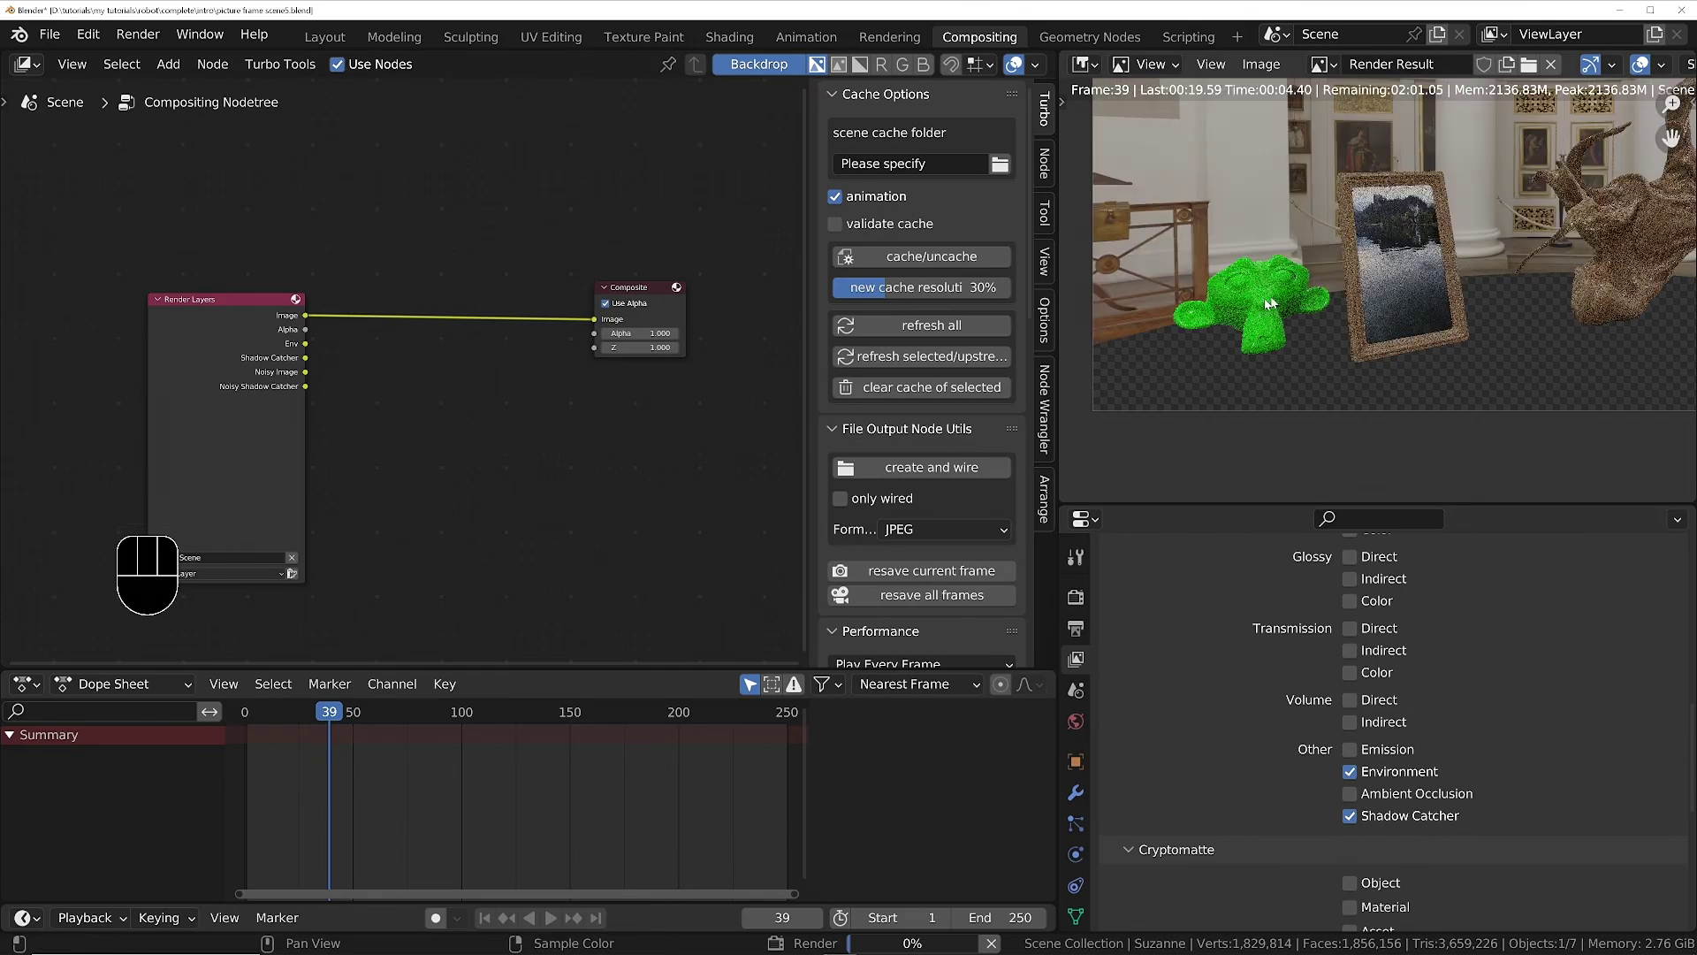
{"action": "scroll", "coordinate": [523, 346], "scroll_direction": "up", "scroll_amount": 3}
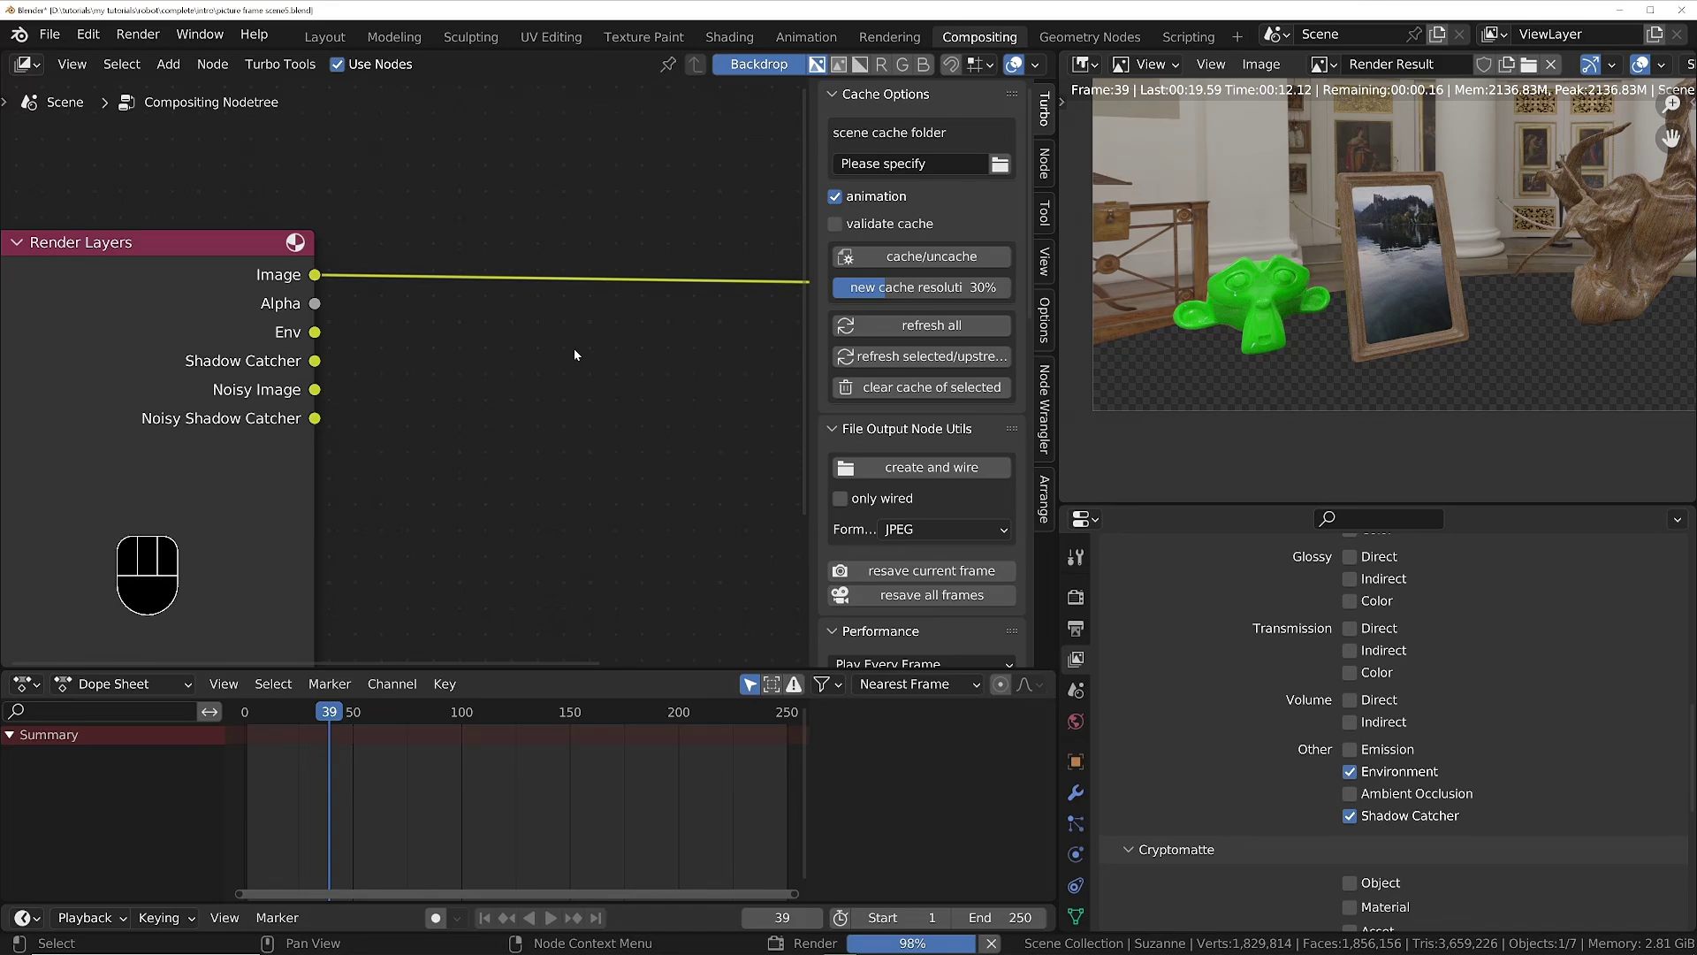
{"action": "scroll", "coordinate": [1398, 306], "scroll_direction": "down", "scroll_amount": 3}
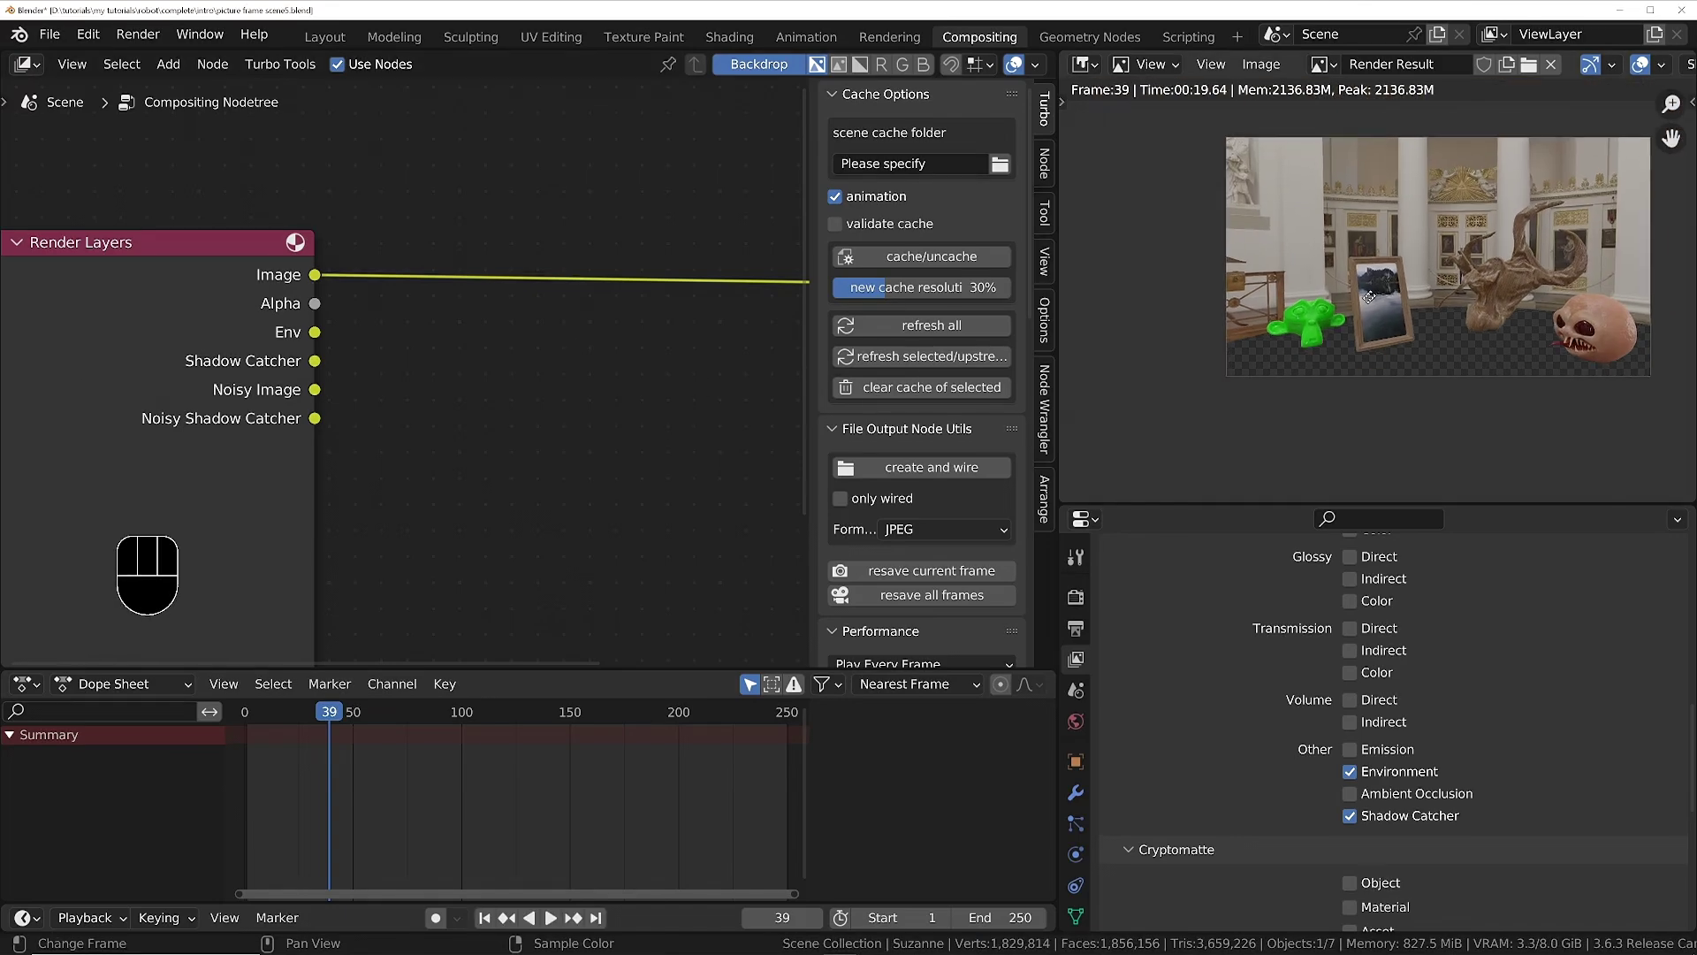
{"action": "scroll", "coordinate": [1448, 314], "scroll_direction": "up", "scroll_amount": 1}
Add an Alpha Over node beside the Render Layers node in the compositor.
{"action": "middle_click_drag", "start_coordinate": [475, 363], "coordinate": [375, 368]}
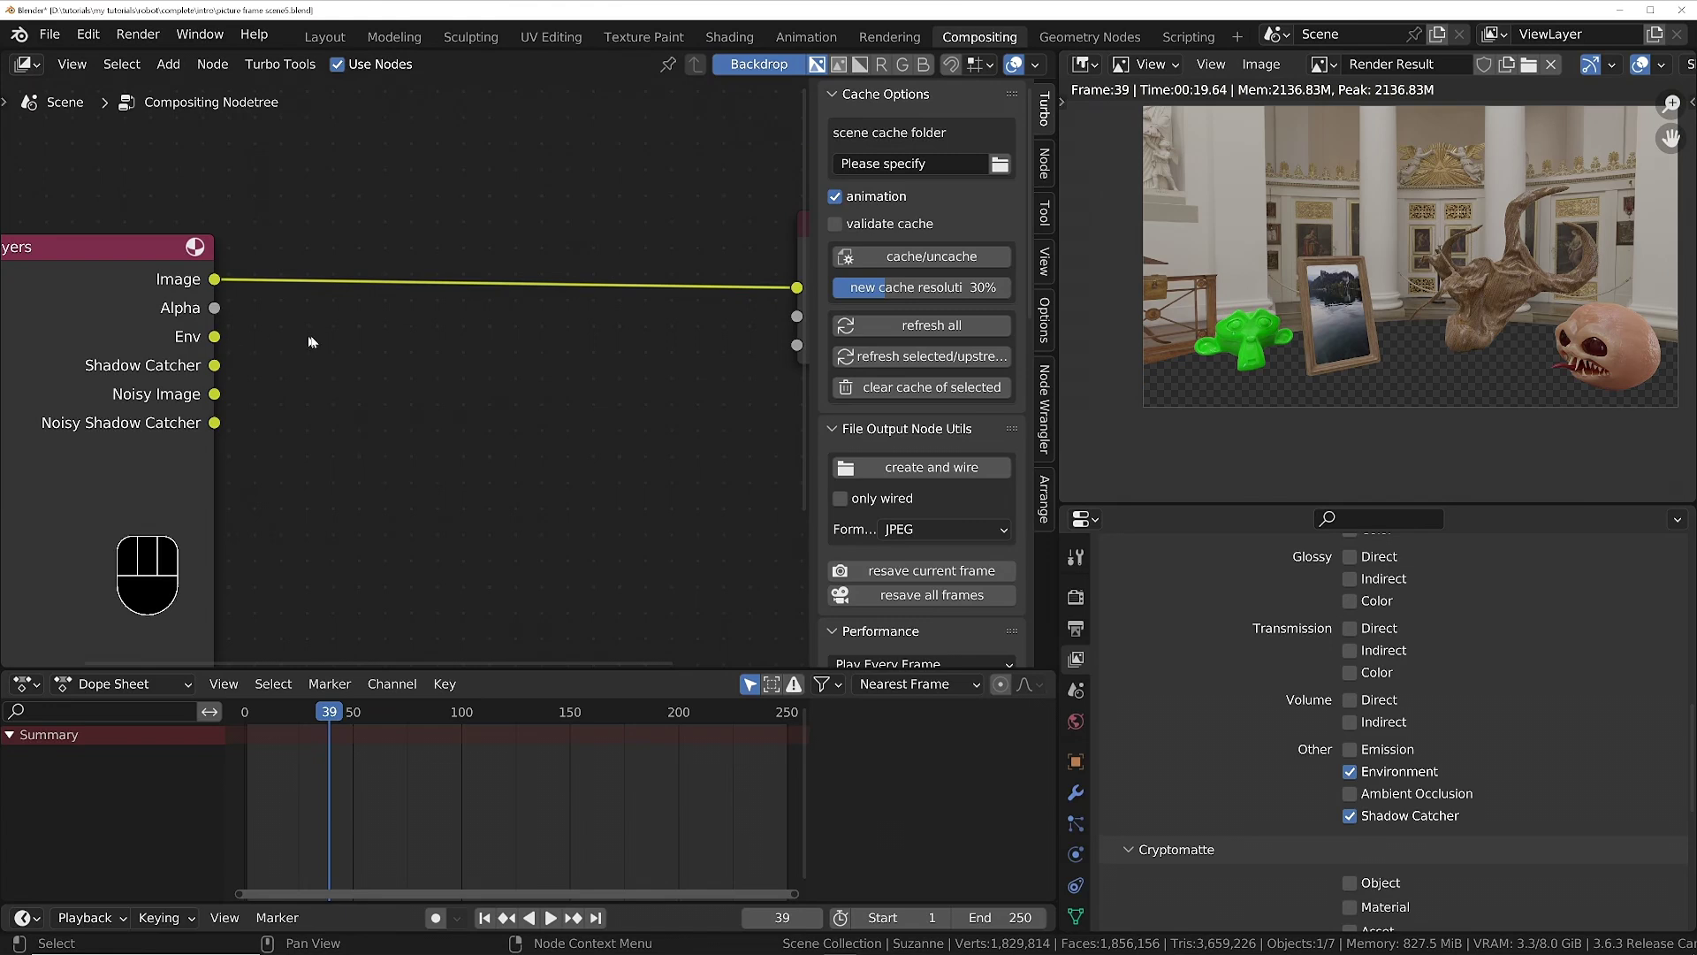
{"action": "key", "text": "shift+a"}
{"action": "left_click", "coordinate": [373, 340]}
{"action": "type", "text": "alpha"}
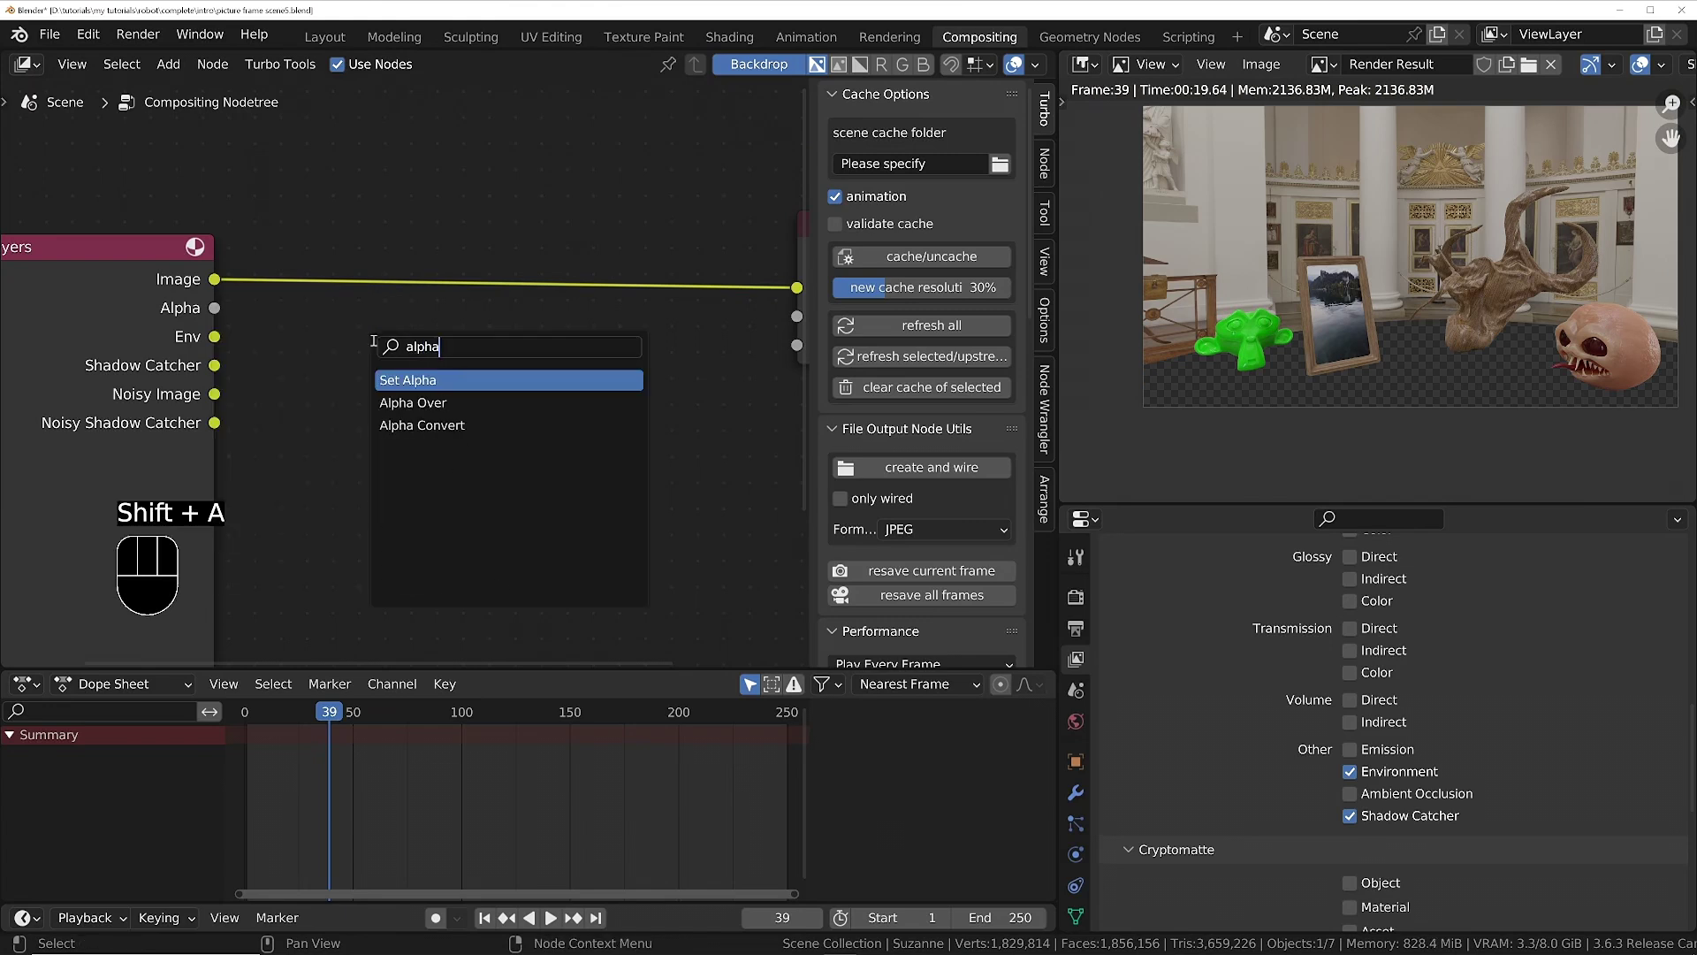
{"action": "key", "text": "Down"}
{"action": "key", "text": "Return"}
{"action": "left_click", "coordinate": [374, 345]}
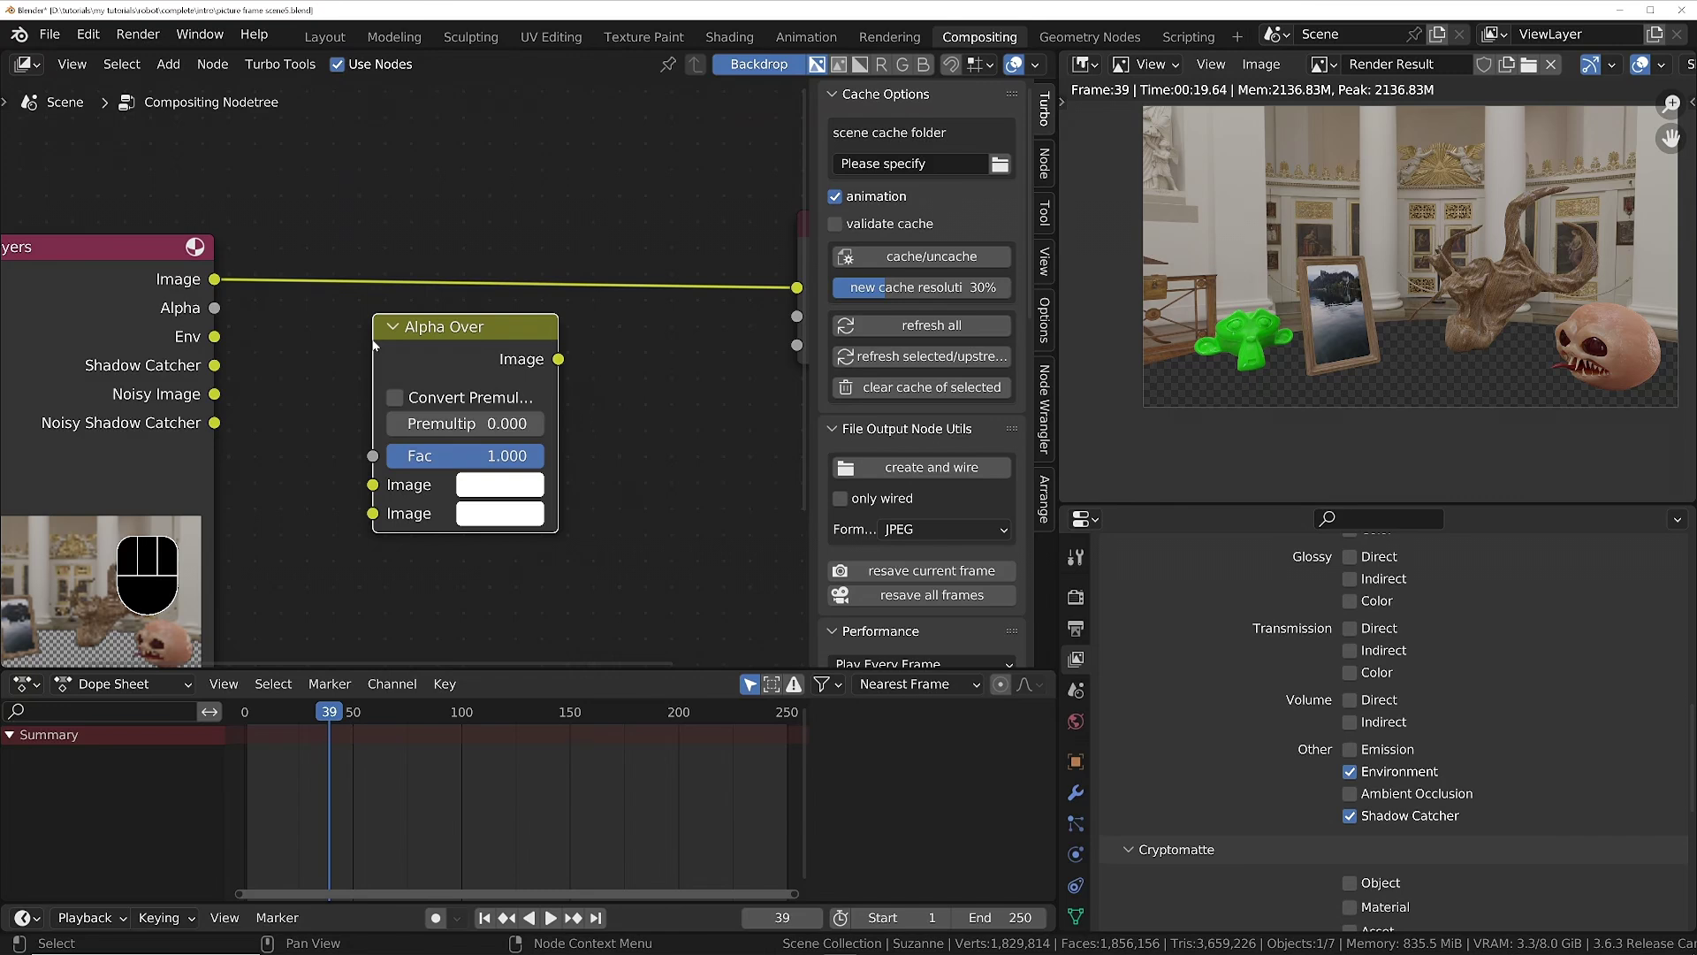
Connect Env to Alpha Over's first image input, the rendered Image to its second, and its output to the Composite node's image.
{"action": "left_click_drag", "start_coordinate": [214, 279], "coordinate": [372, 513]}
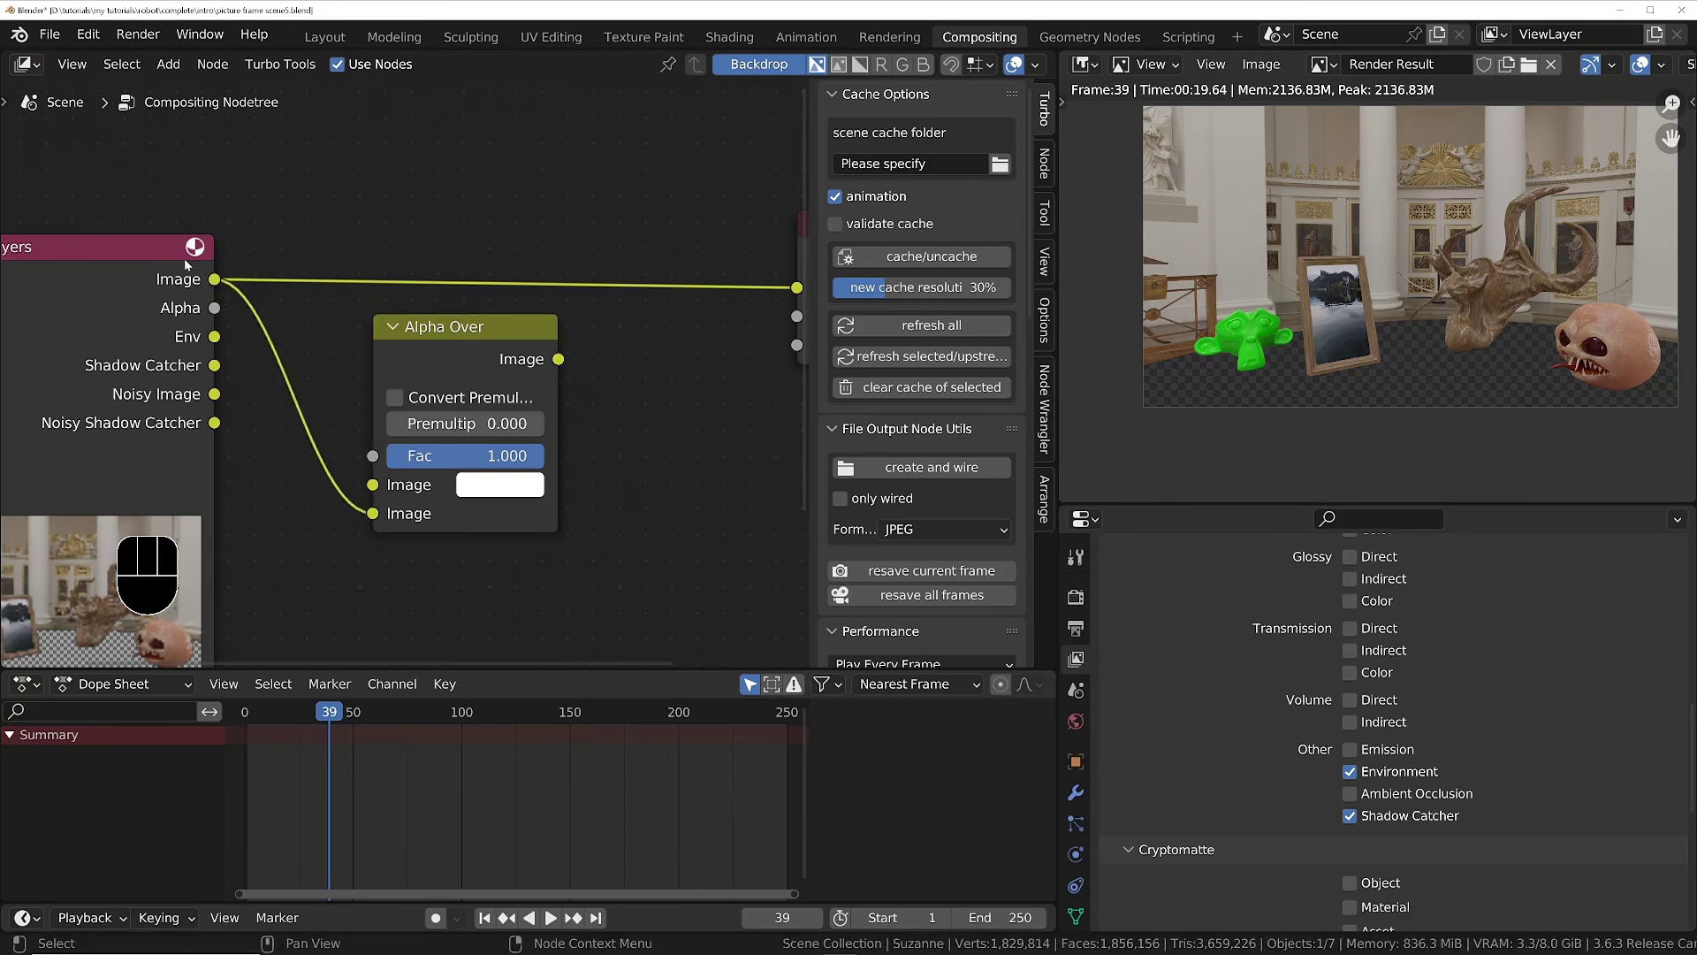
{"action": "left_click_drag", "start_coordinate": [214, 336], "coordinate": [372, 484]}
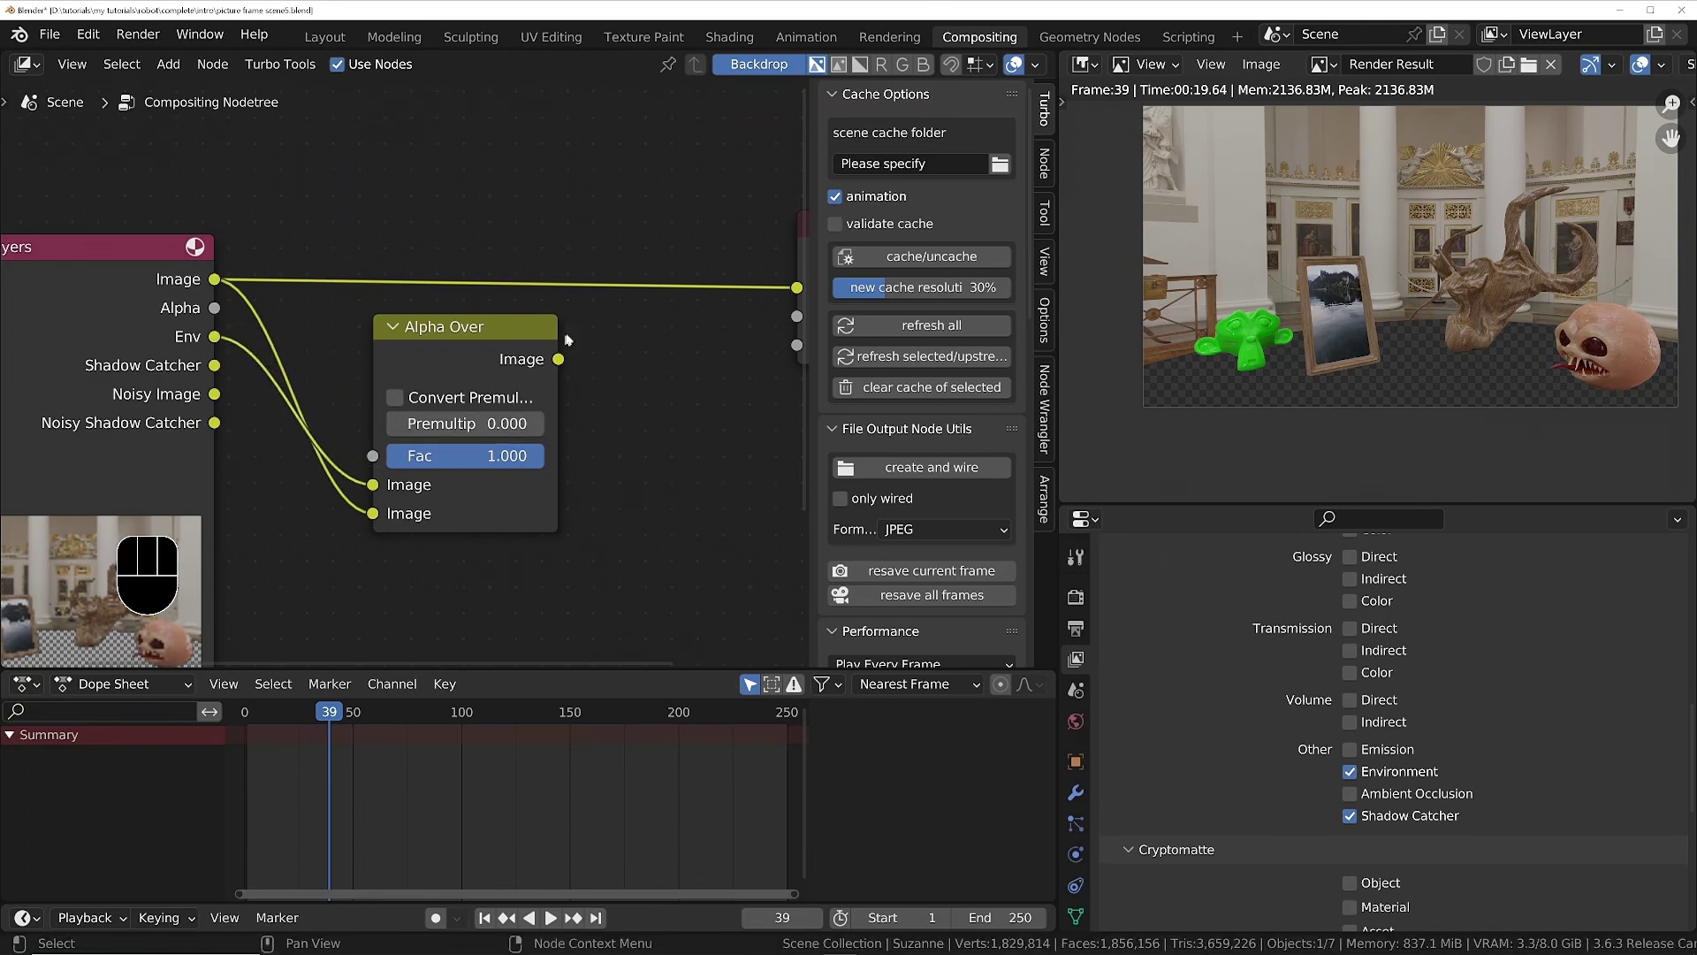
{"action": "middle_click_drag", "start_coordinate": [565, 334], "coordinate": [427, 387]}
{"action": "left_click_drag", "start_coordinate": [424, 418], "coordinate": [659, 342]}
{"action": "left_click_drag", "start_coordinate": [364, 387], "coordinate": [399, 257]}
{"action": "scroll", "coordinate": [1524, 295], "scroll_direction": "up", "scroll_amount": 5}
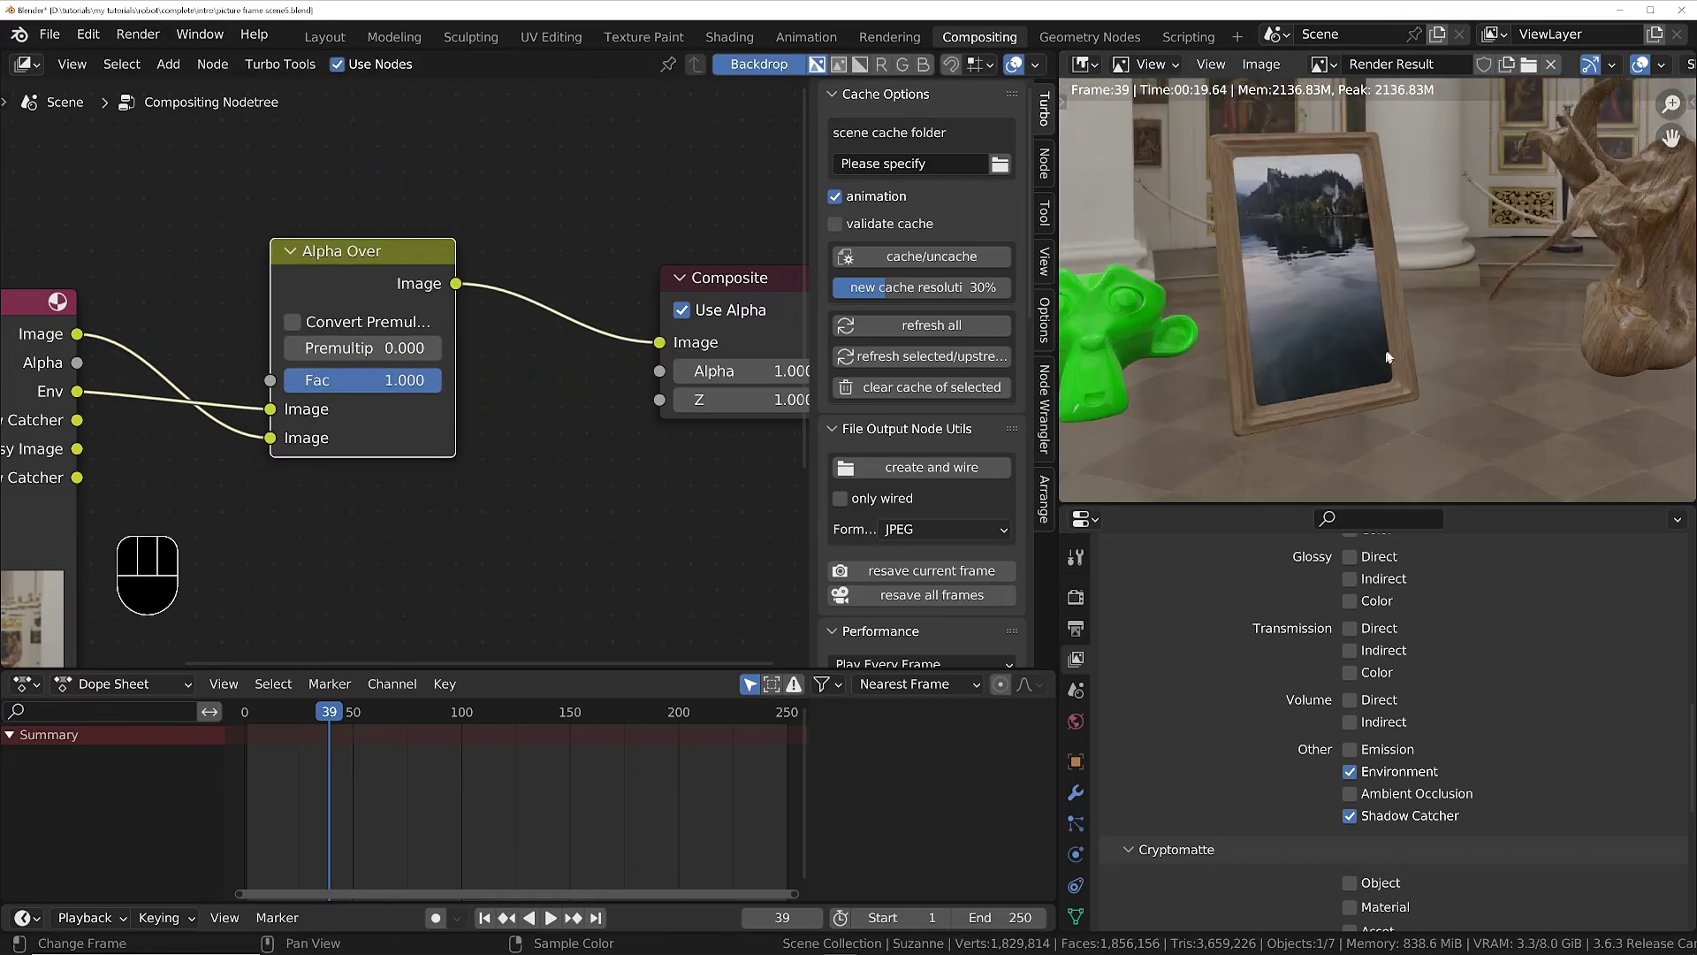
{"action": "scroll", "coordinate": [1428, 292], "scroll_direction": "down", "scroll_amount": 3}
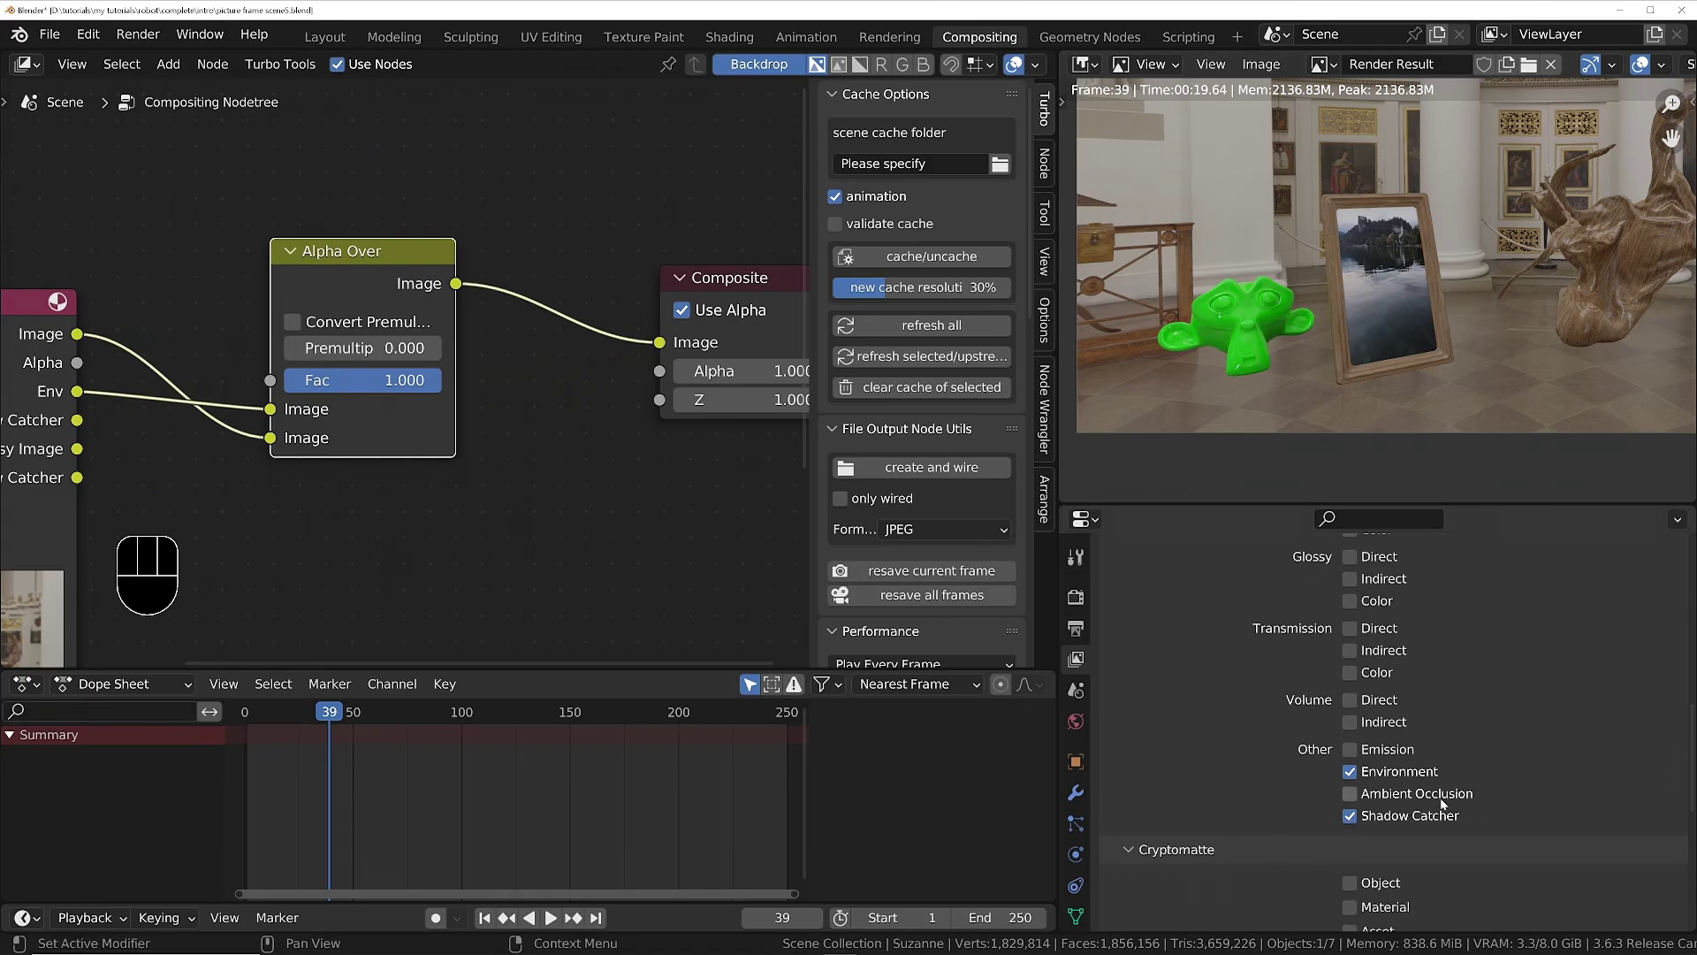
{"action": "scroll", "coordinate": [313, 459], "scroll_direction": "up", "scroll_amount": 1}
{"action": "scroll", "coordinate": [499, 364], "scroll_direction": "down", "scroll_amount": 2}
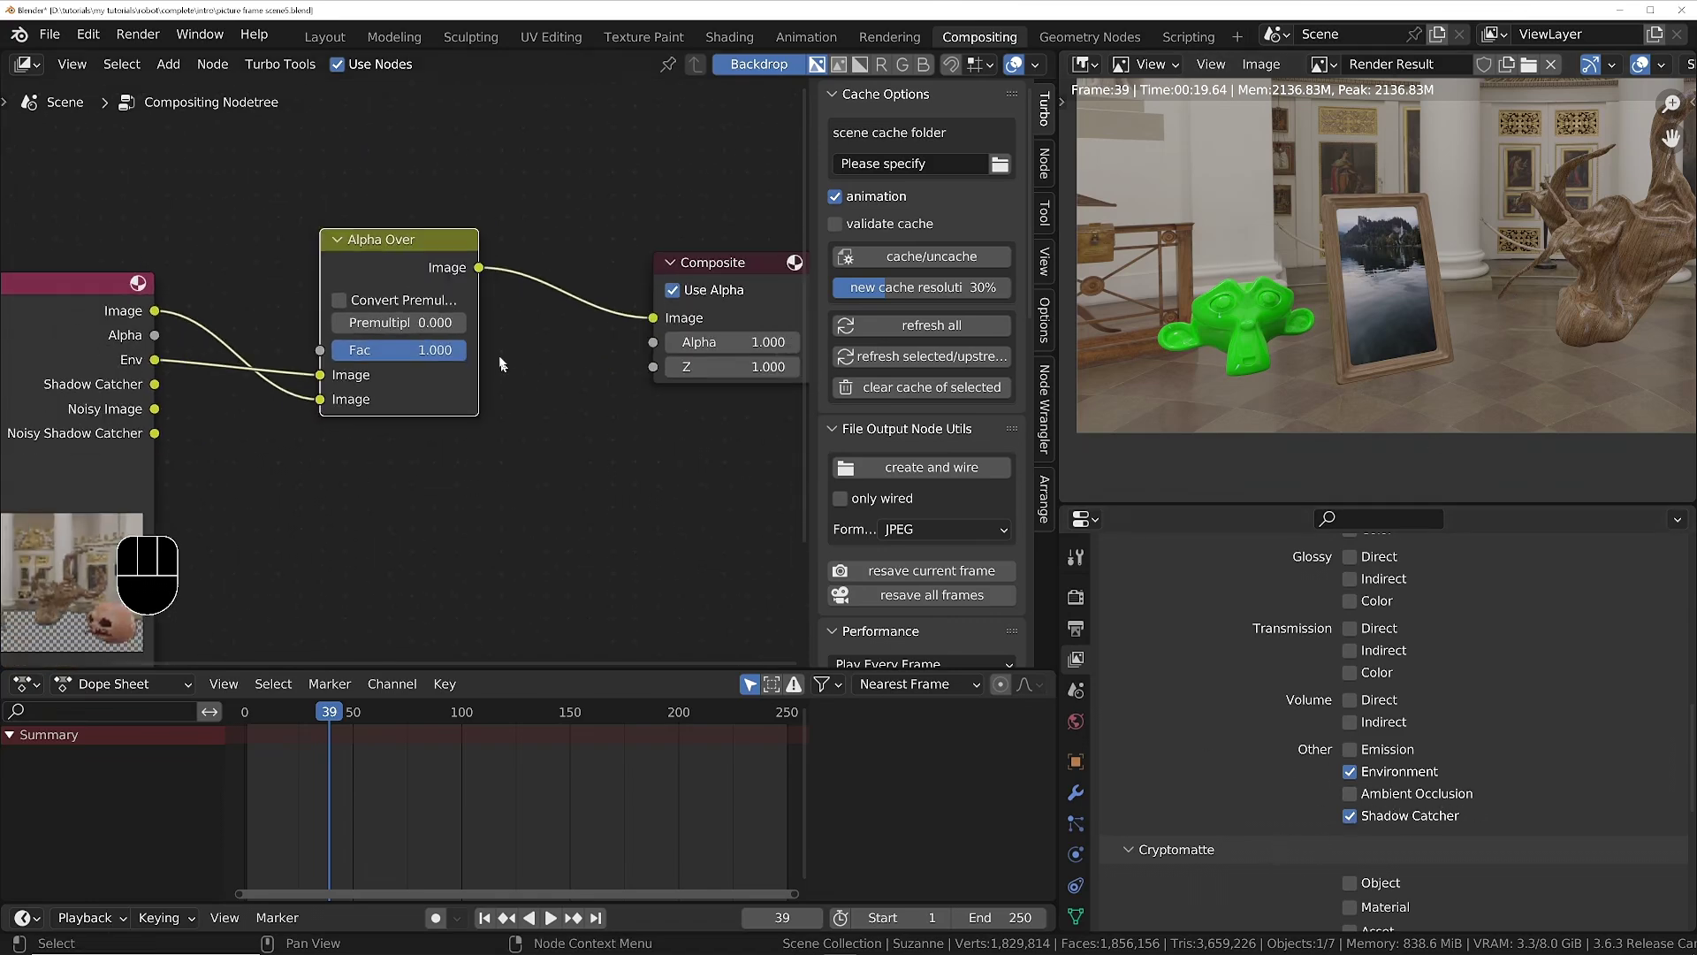
Collapse the Alpha Over node and insert a Mix node set to Multiply between it and the Composite node.
{"action": "left_click", "coordinate": [336, 239]}
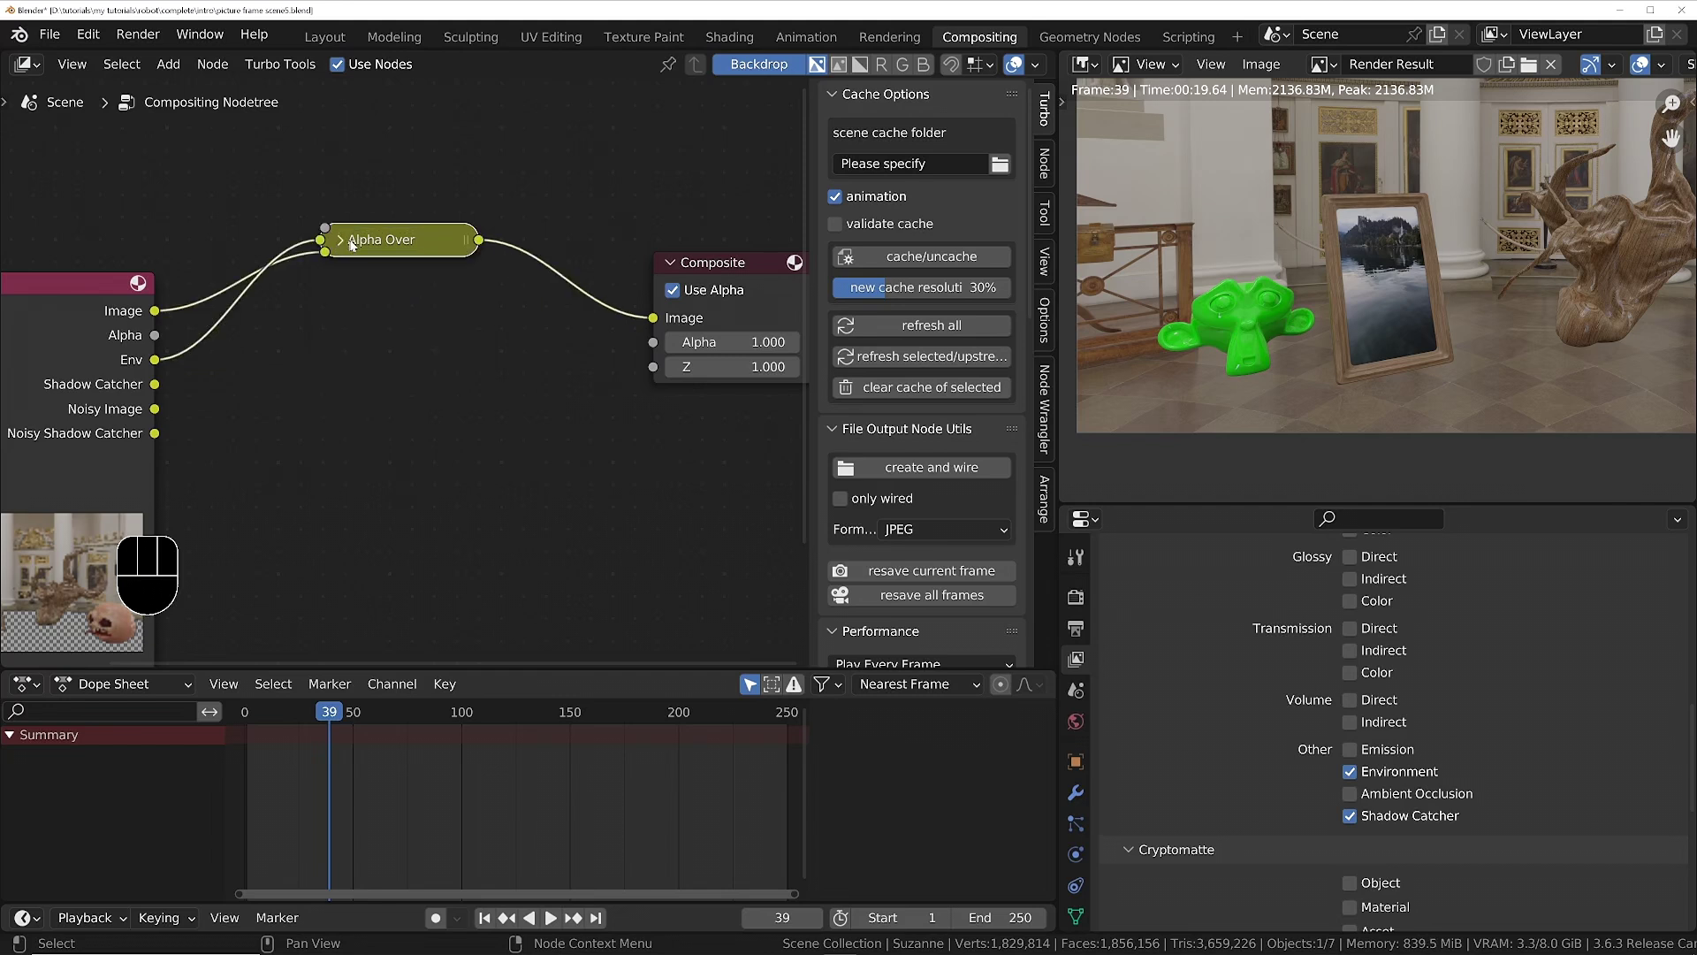
{"action": "left_click_drag", "start_coordinate": [353, 240], "coordinate": [324, 262]}
{"action": "key", "text": "shift+a"}
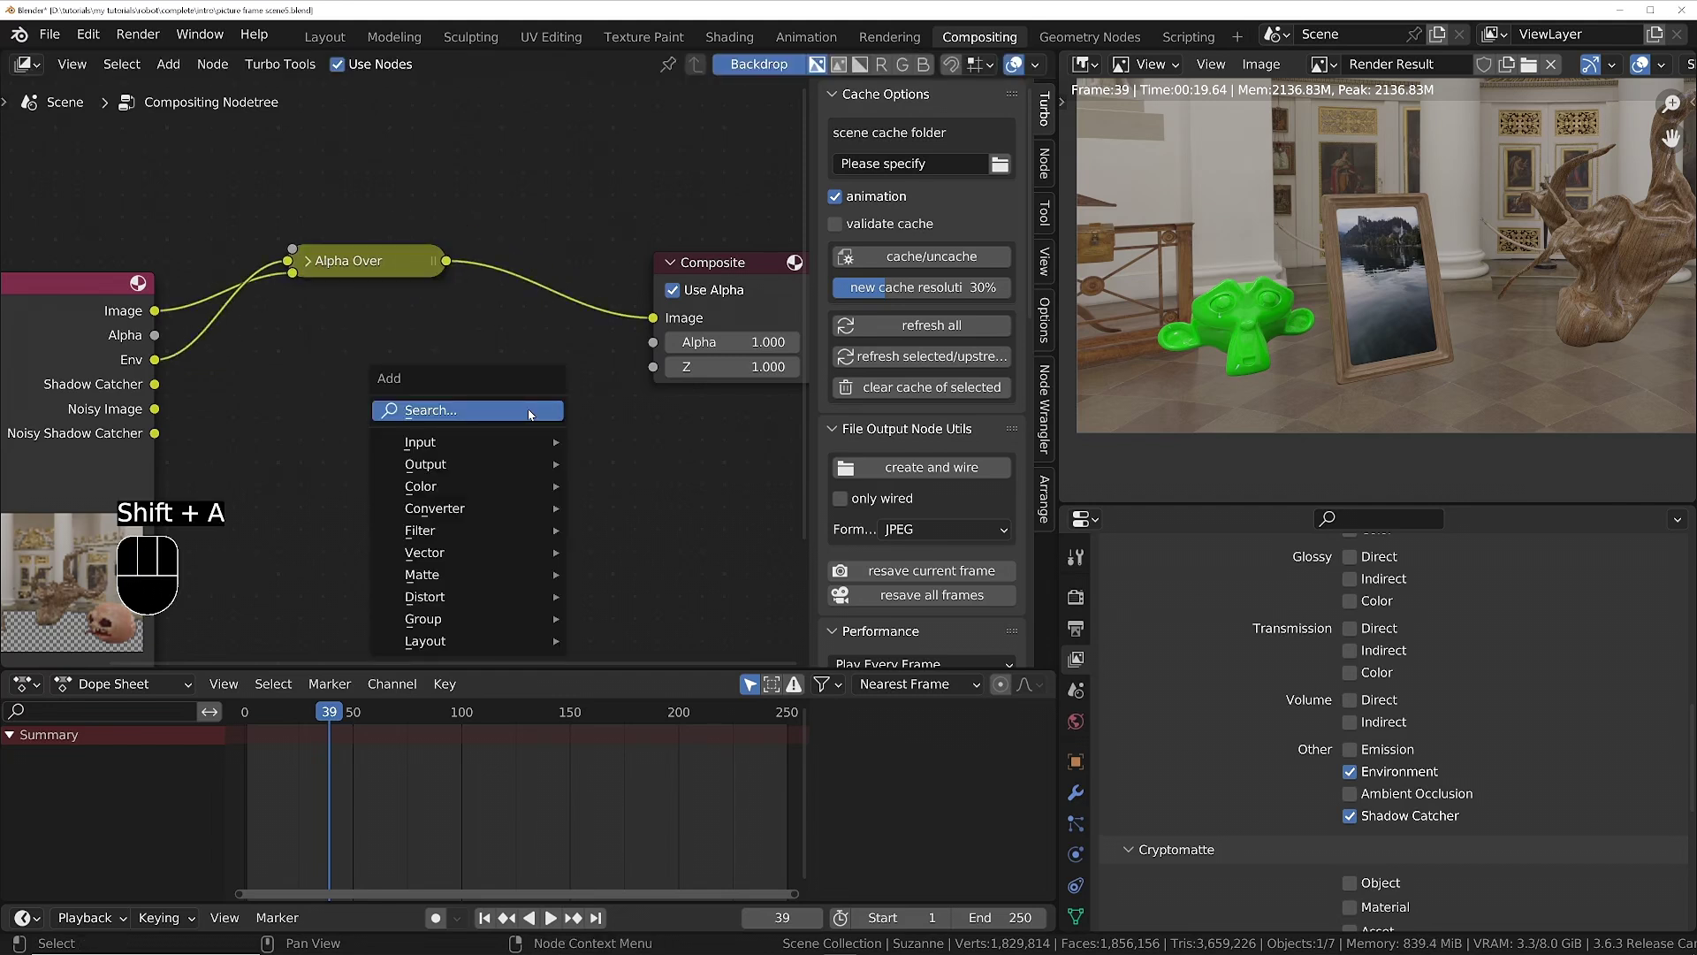
{"action": "type", "text": "mix"}
{"action": "key", "text": "Return"}
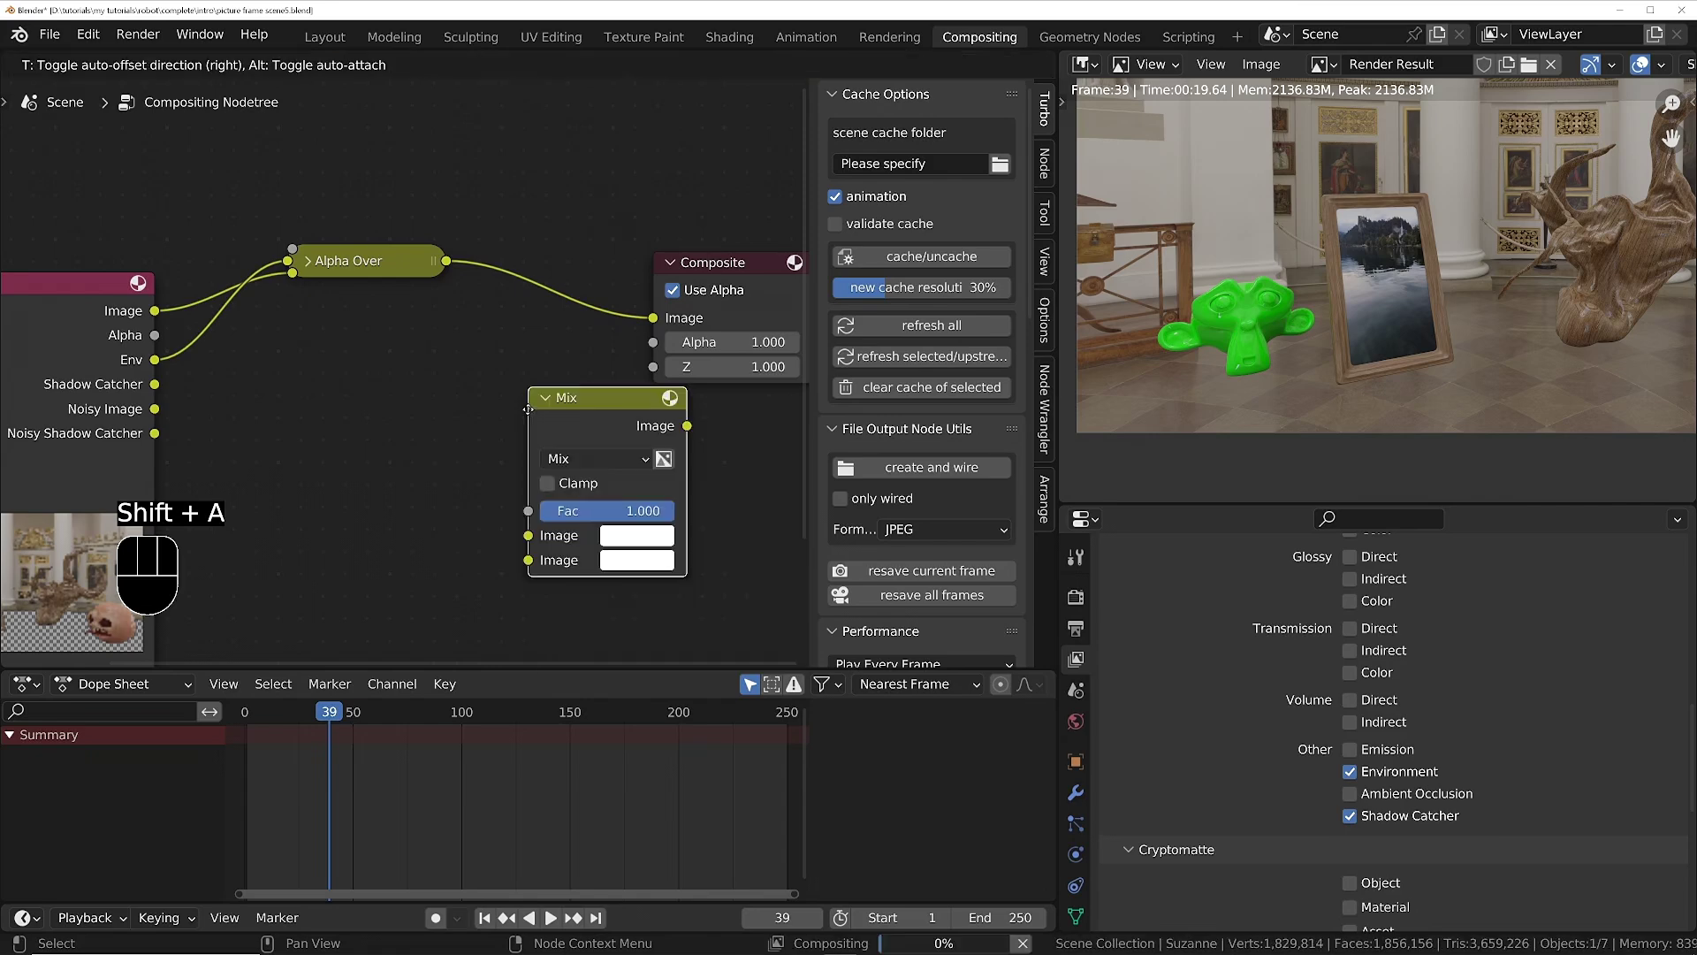
{"action": "left_click", "coordinate": [451, 410]}
{"action": "left_click", "coordinate": [493, 458]}
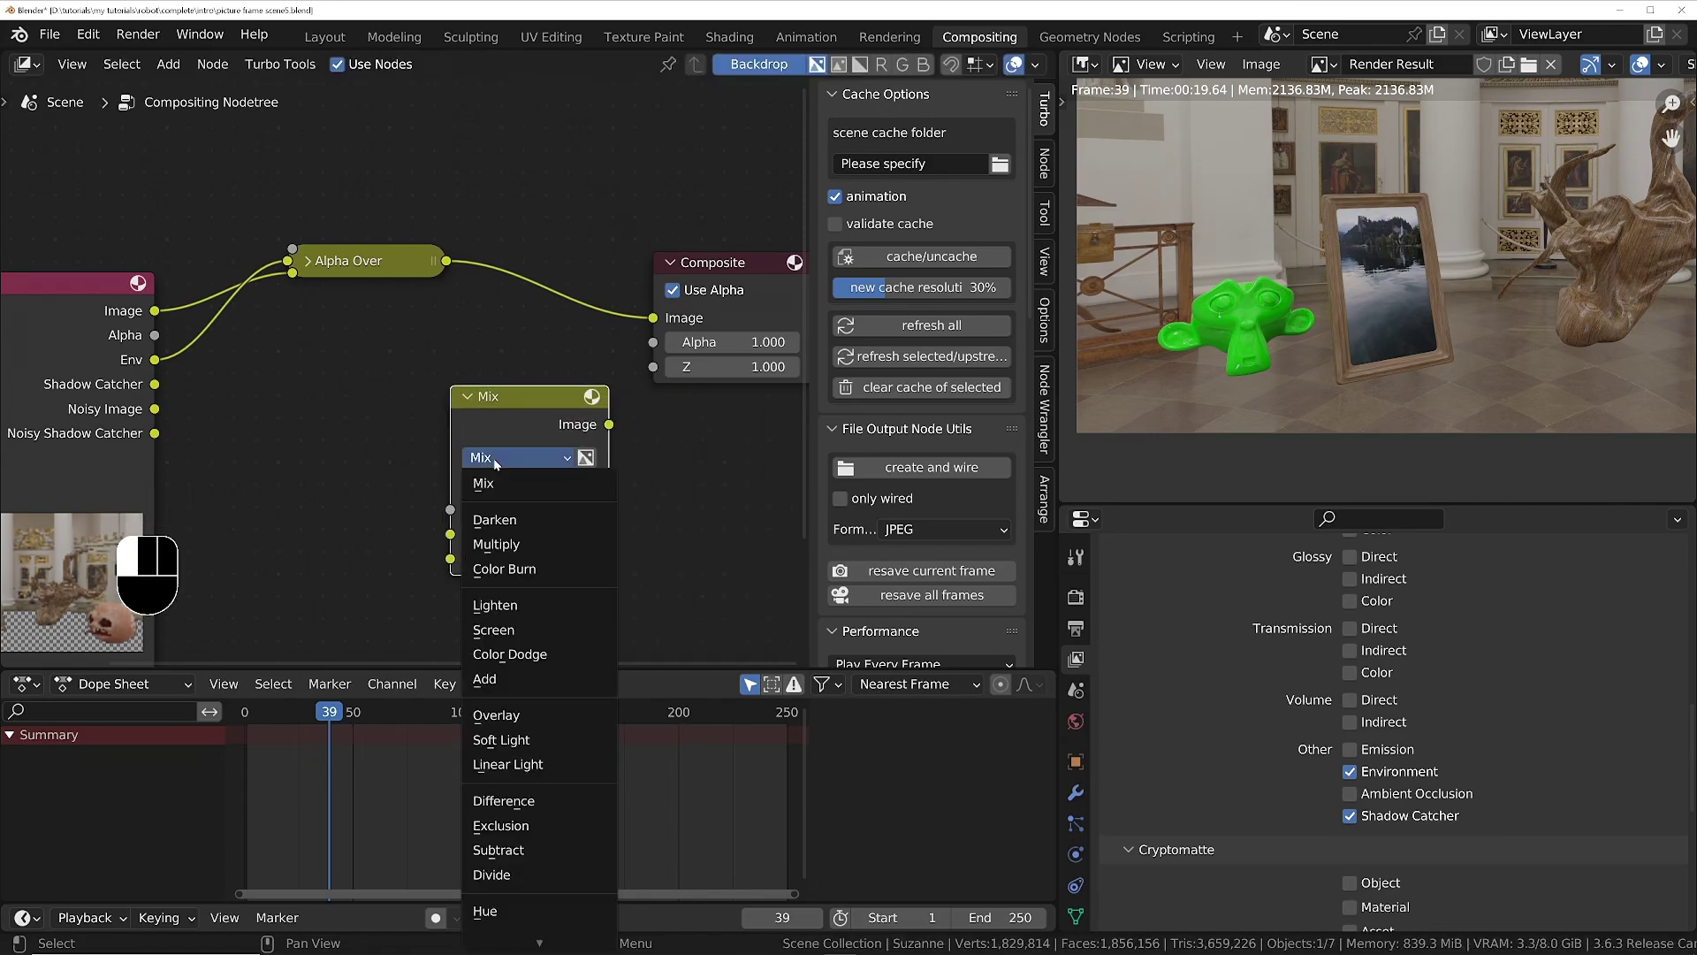
{"action": "left_click", "coordinate": [505, 540]}
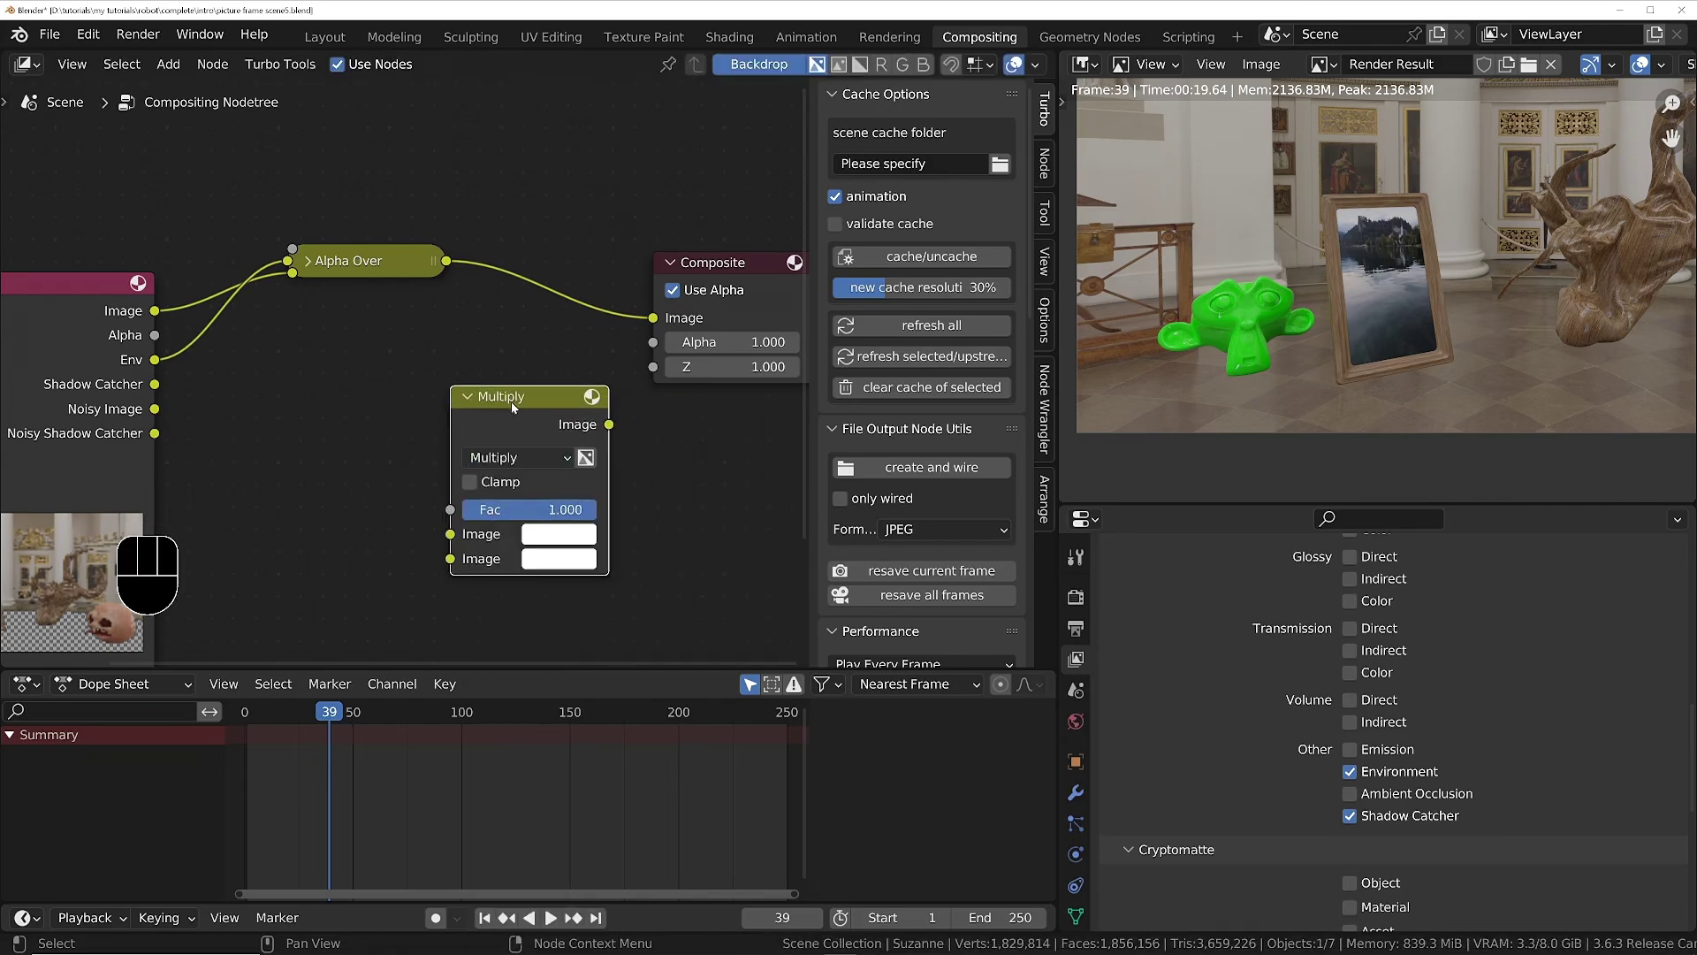
{"action": "left_click_drag", "start_coordinate": [510, 401], "coordinate": [597, 297]}
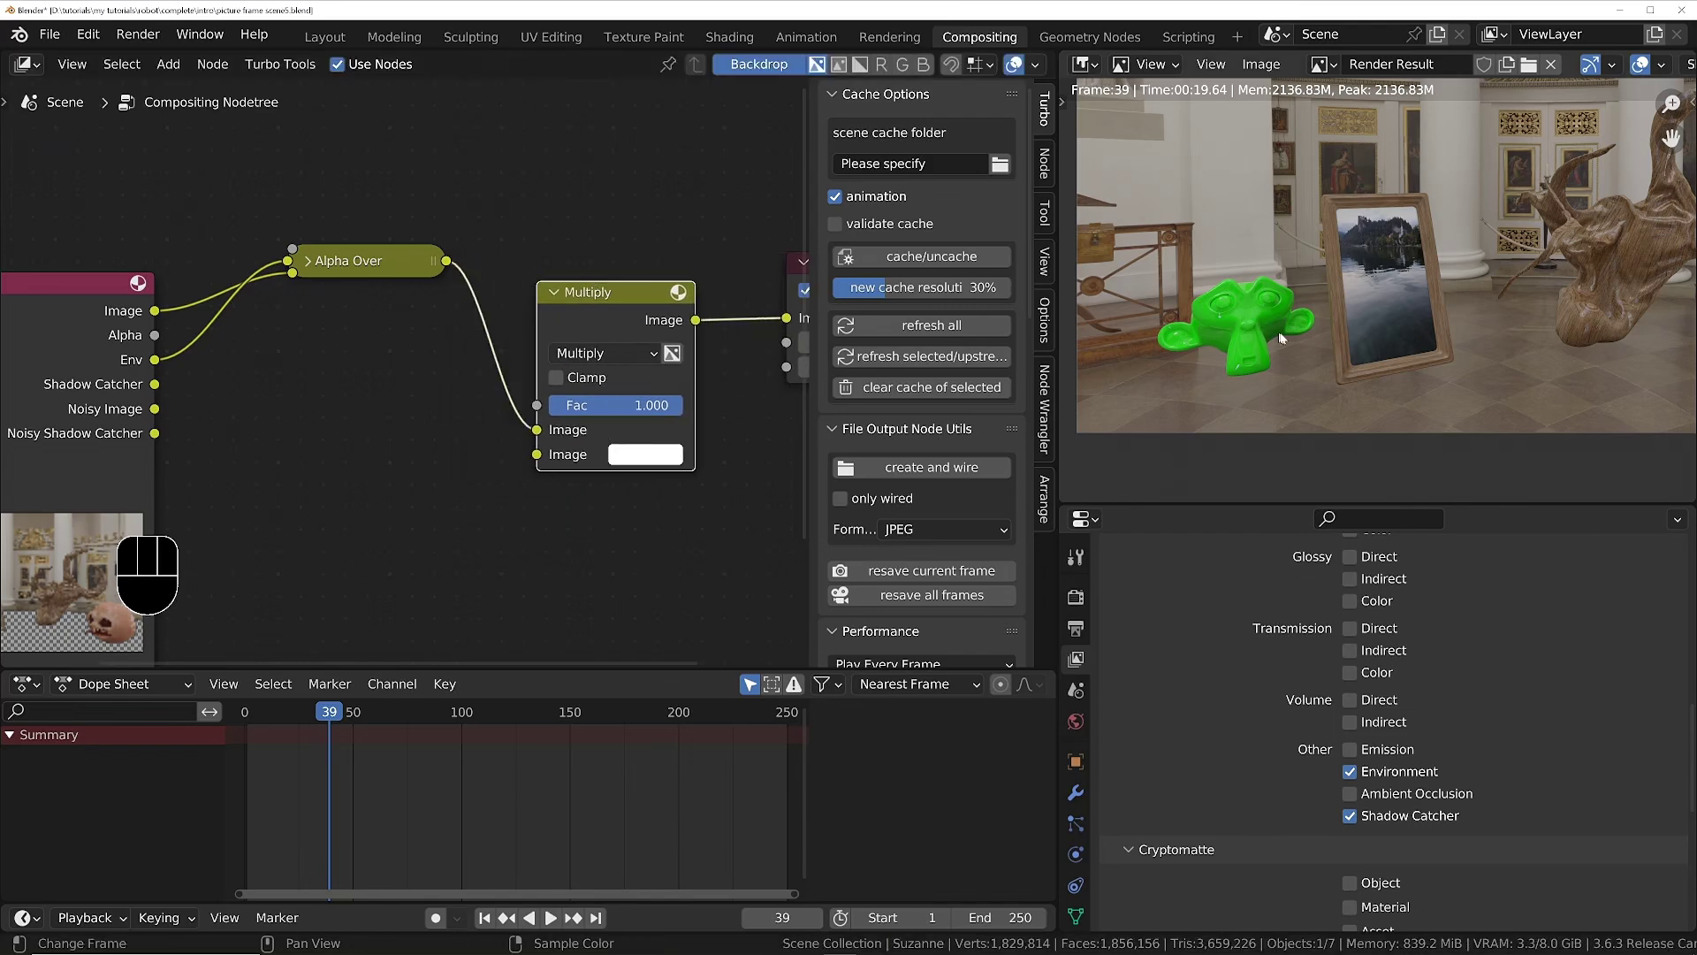
Connect the Shadow Catcher pass to the Multiply node's second image input and inspect the composited render at full size.
{"action": "scroll", "coordinate": [571, 386], "scroll_direction": "up", "scroll_amount": 1}
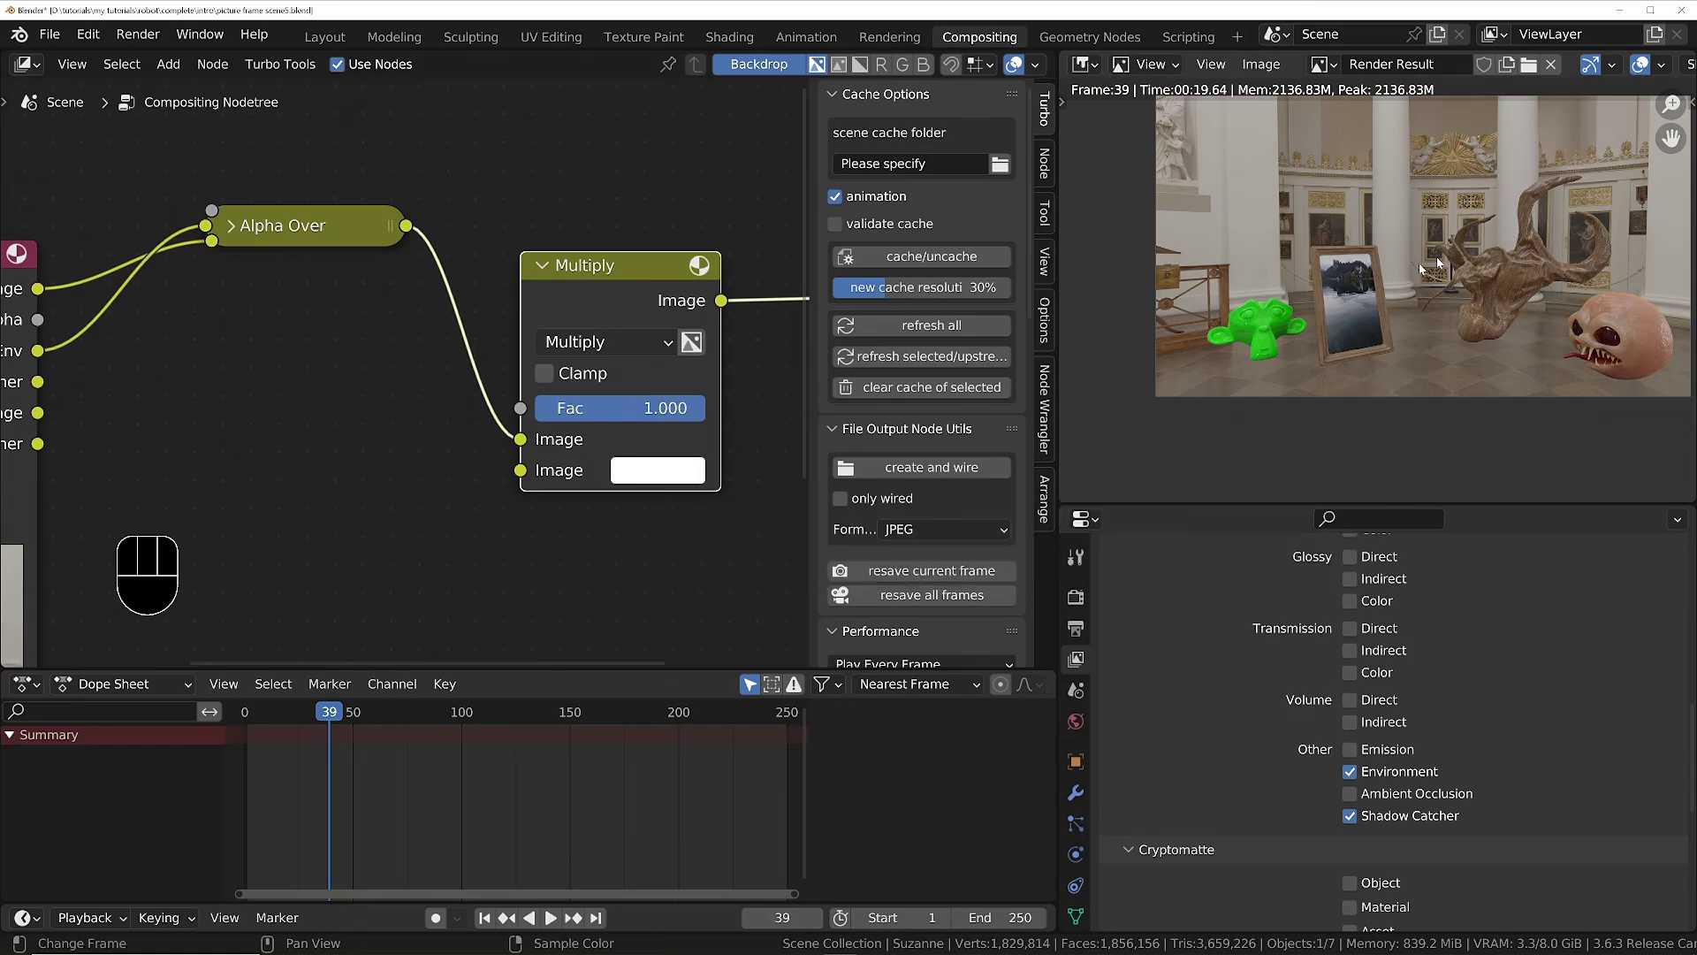
{"action": "middle_click_drag", "start_coordinate": [333, 424], "coordinate": [446, 388]}
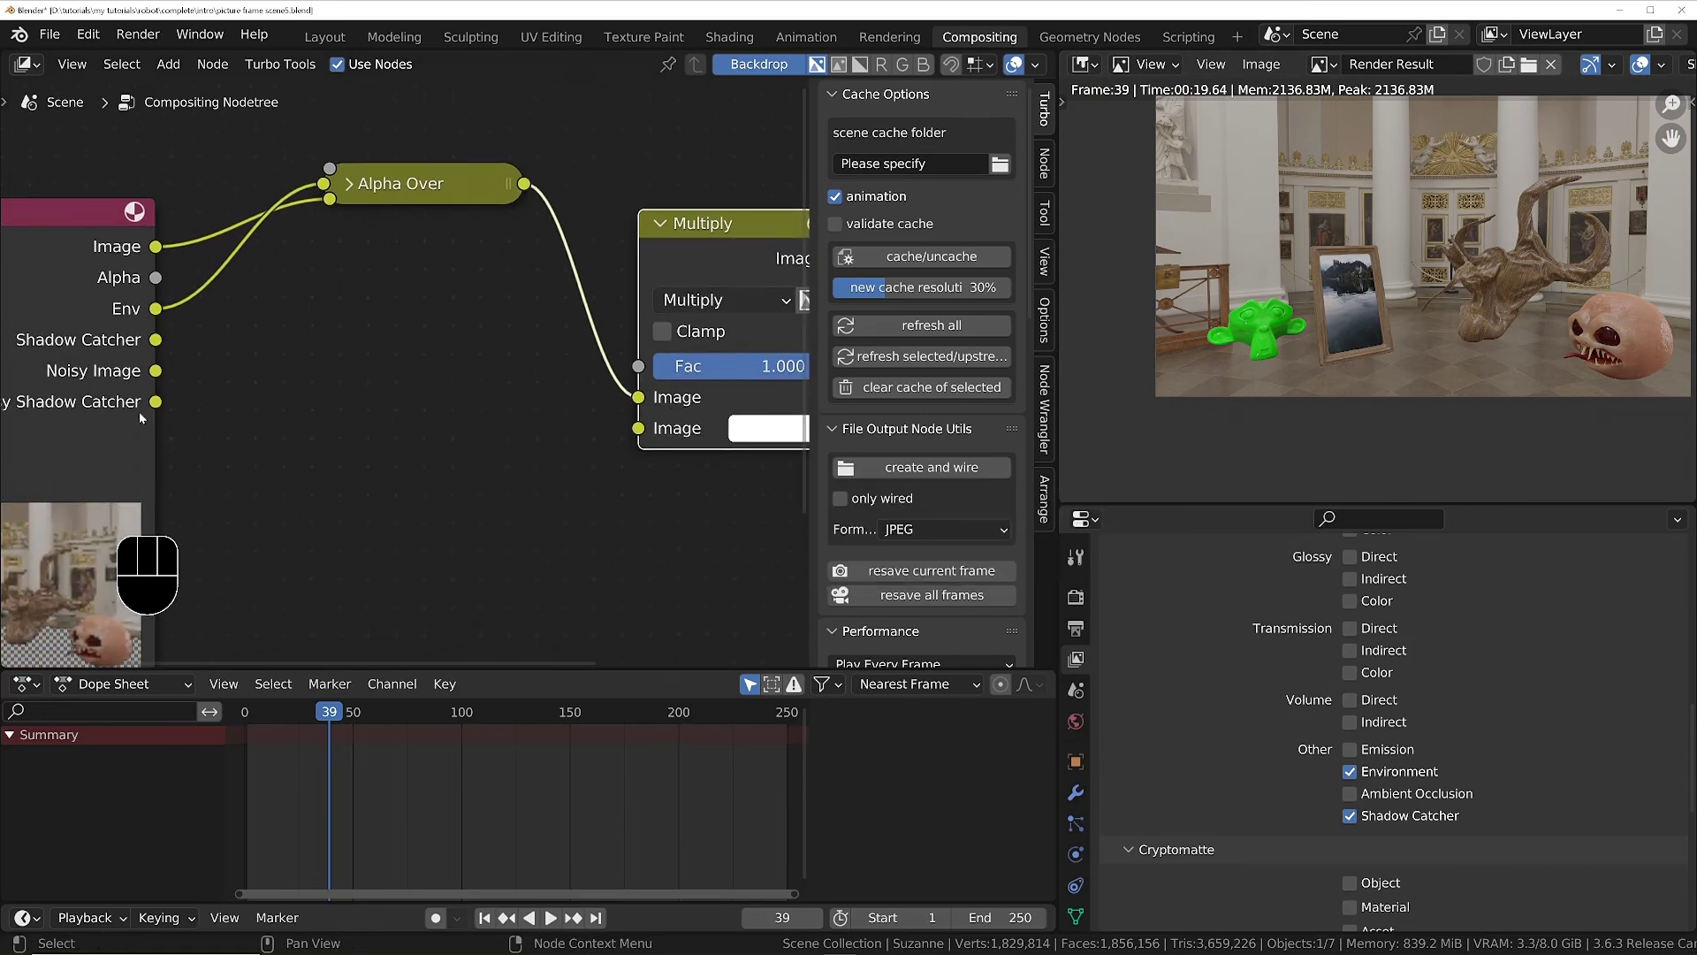
{"action": "scroll", "coordinate": [165, 402], "scroll_direction": "down", "scroll_amount": 1}
{"action": "left_click_drag", "start_coordinate": [157, 347], "coordinate": [567, 424]}
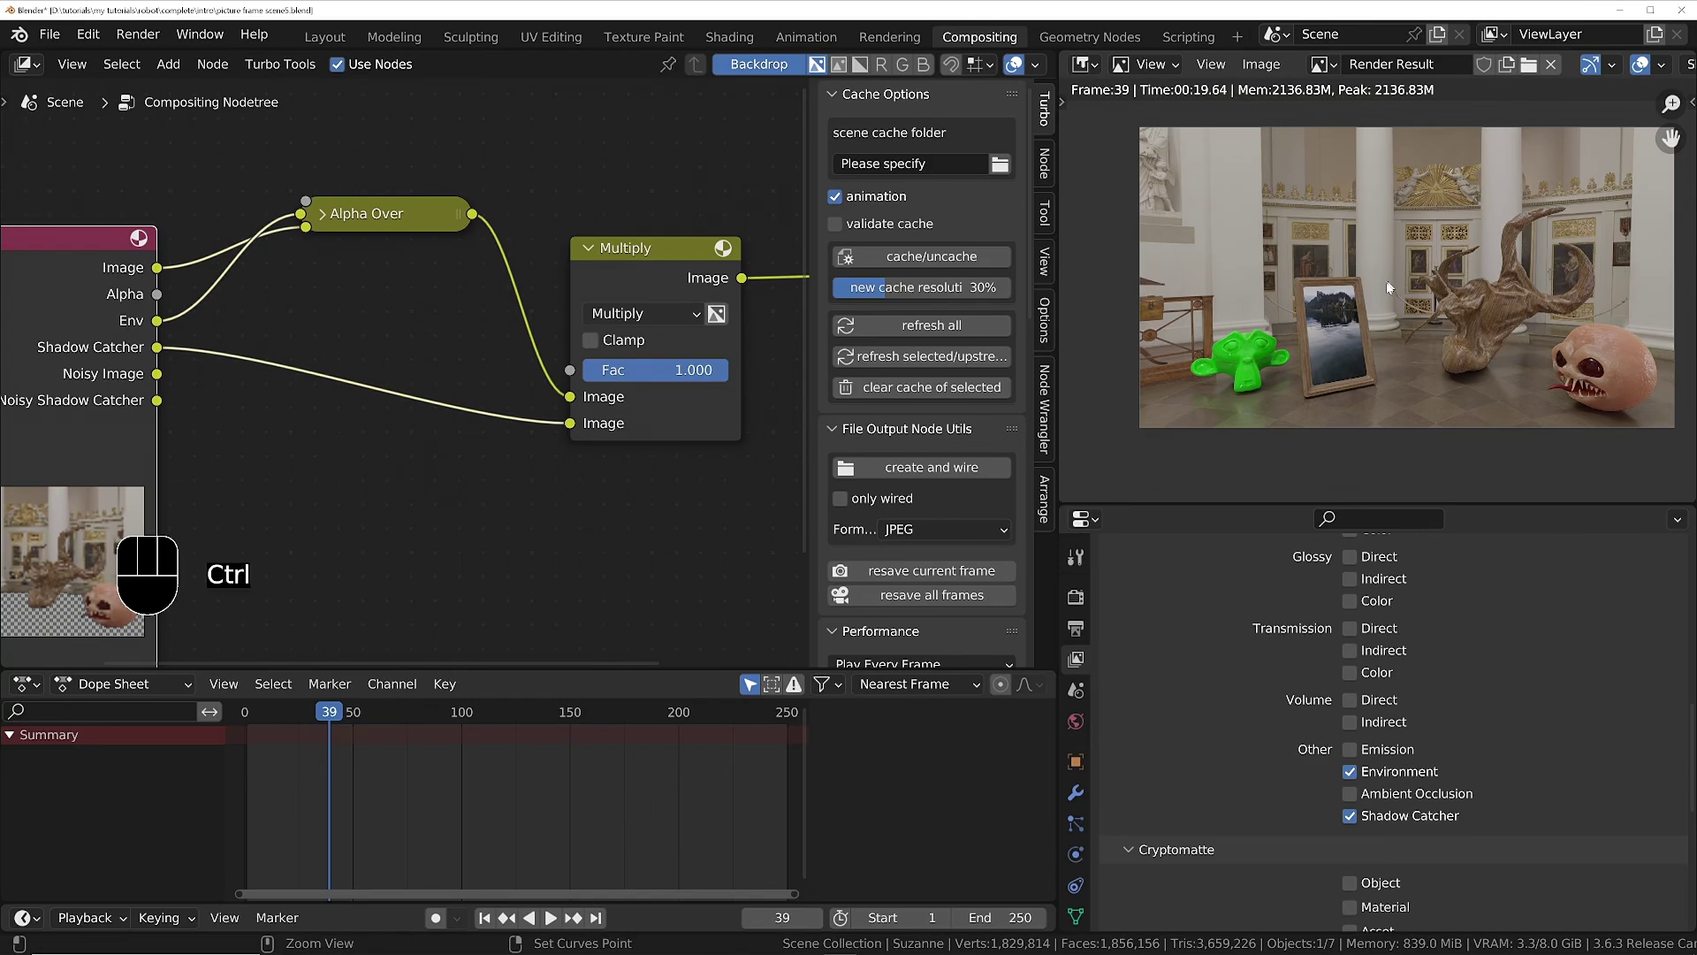
{"action": "key", "text": "ctrl+space"}
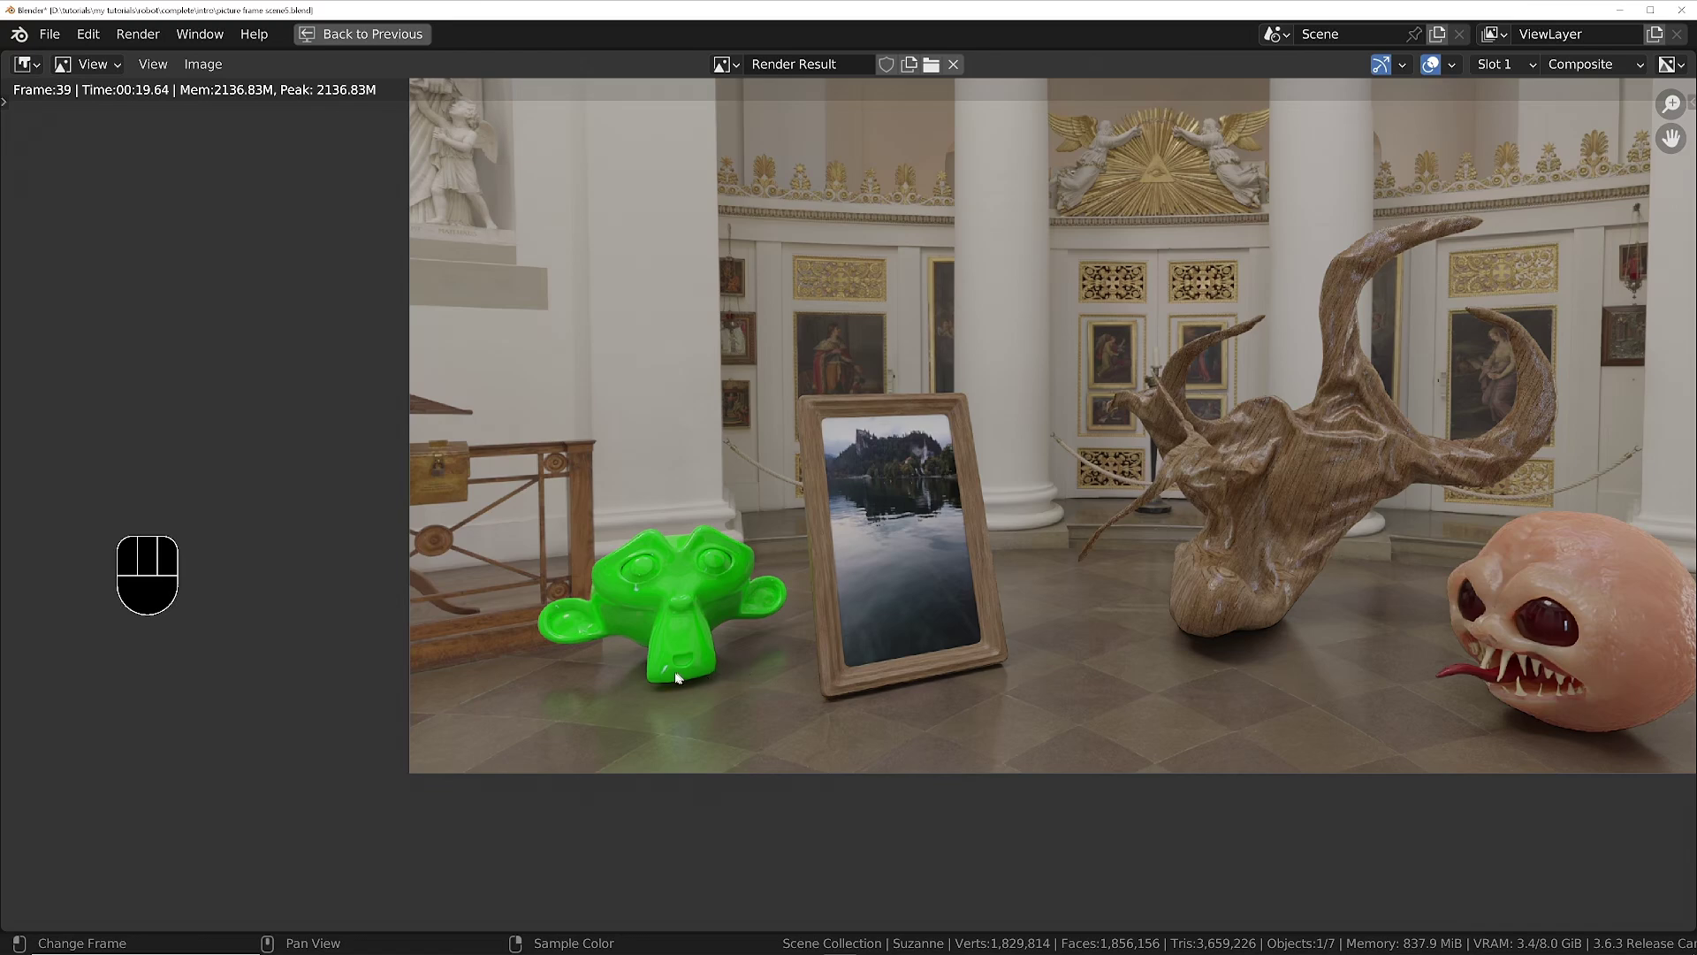
{"action": "scroll", "coordinate": [804, 643], "scroll_direction": "down", "scroll_amount": 1}
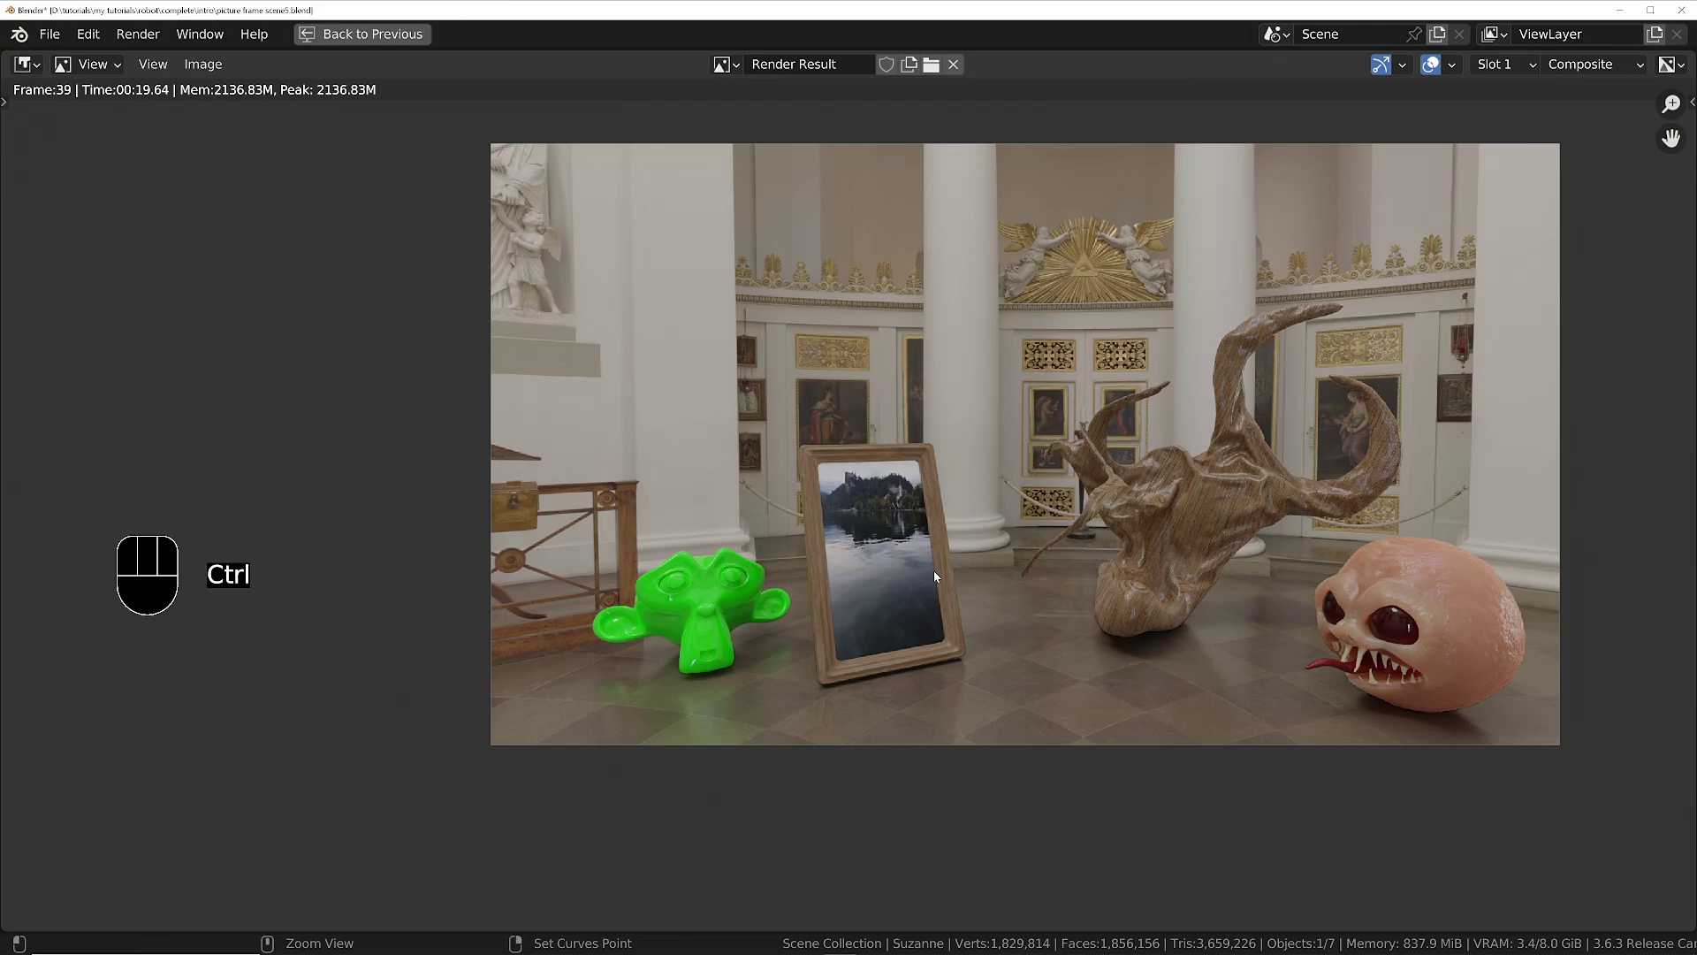
{"action": "key", "text": "ctrl+space"}
Collapse the Multiply node, place it close to Alpha Over, and move the Composite node farther downstream.
{"action": "scroll", "coordinate": [520, 466], "scroll_direction": "down", "scroll_amount": 5}
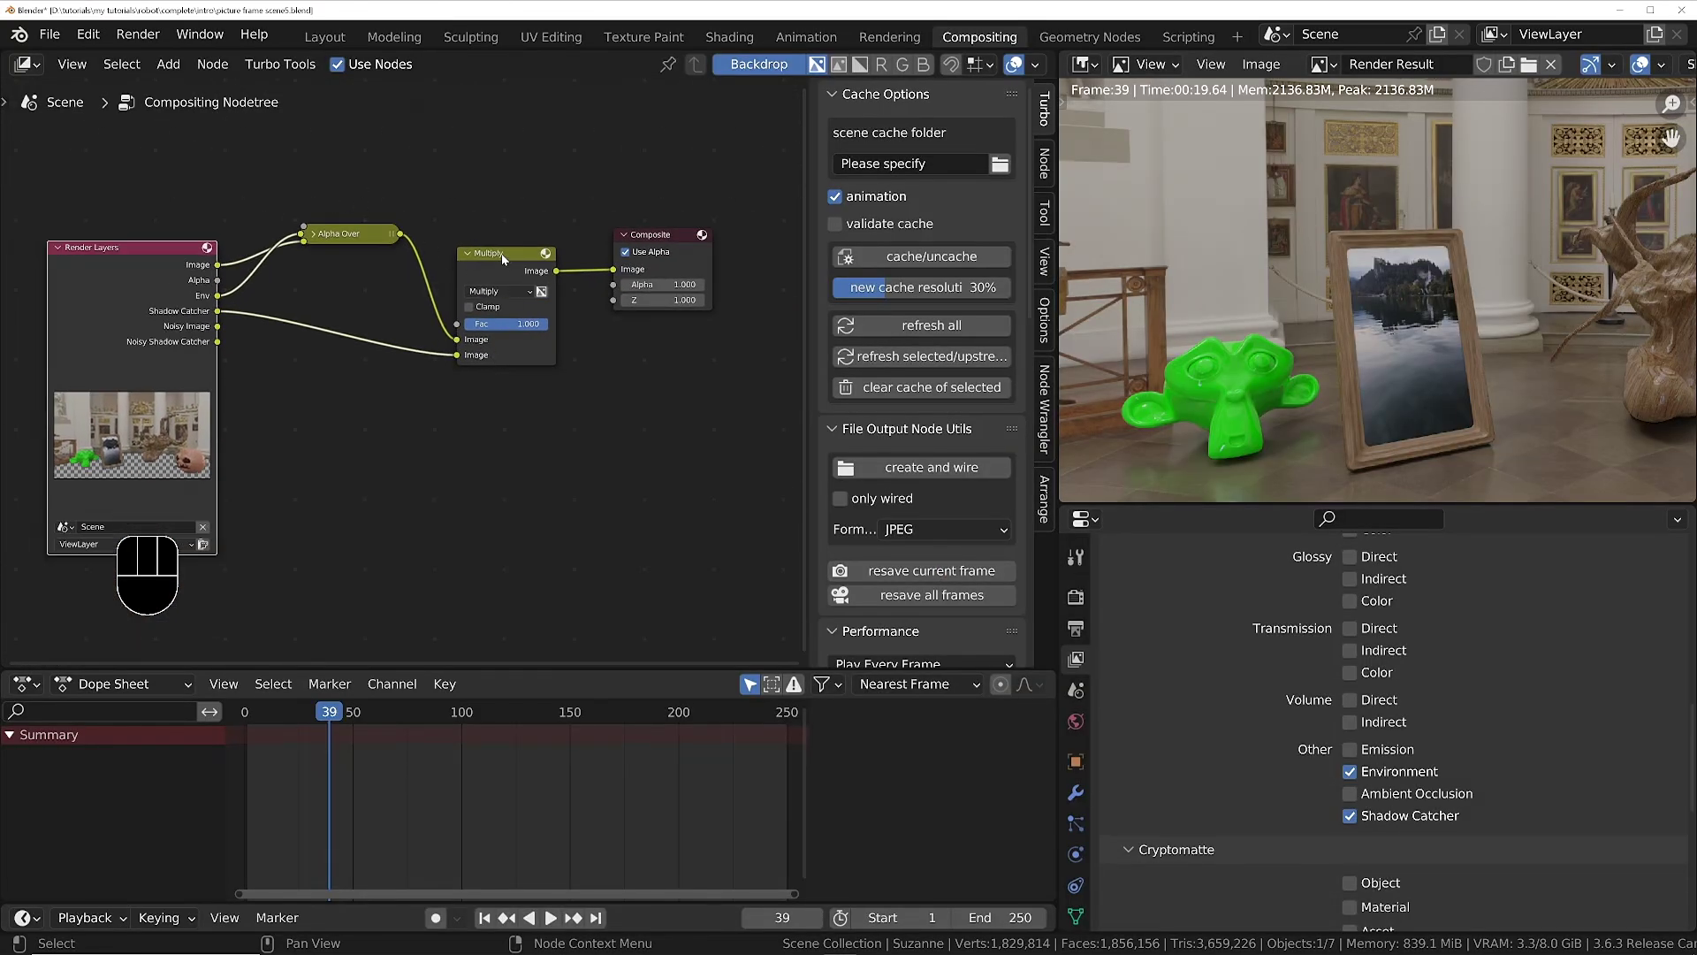
{"action": "key", "text": "h"}
{"action": "left_click_drag", "start_coordinate": [500, 259], "coordinate": [476, 289]}
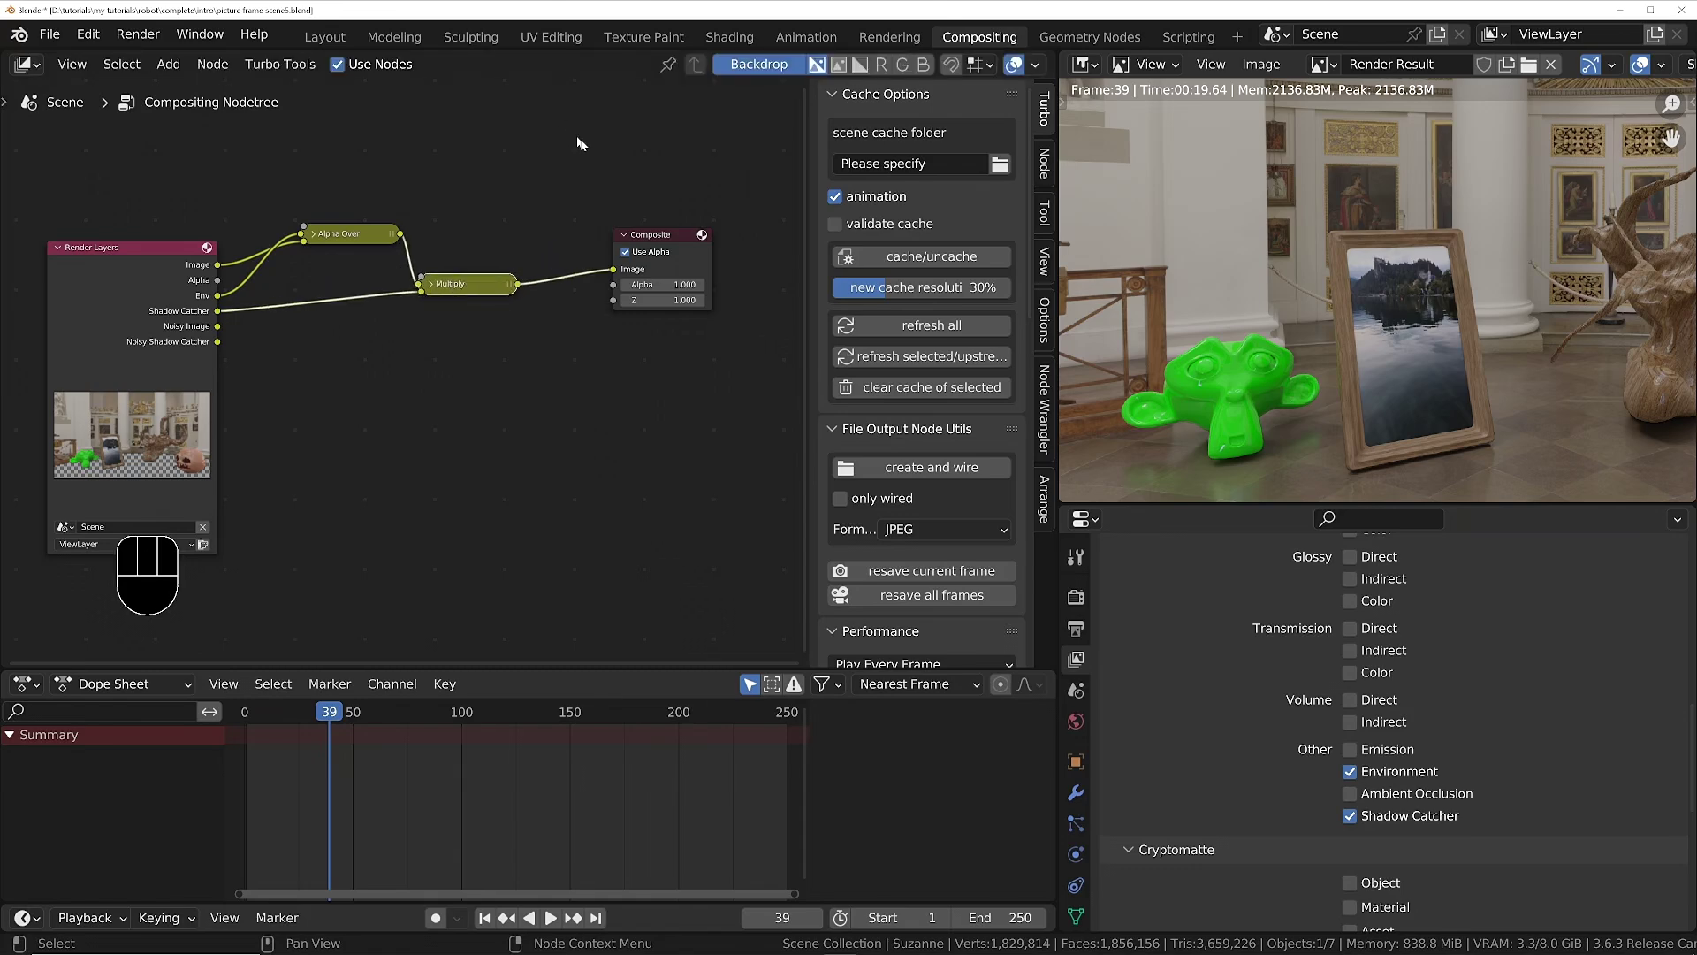
{"action": "left_click", "coordinate": [662, 249]}
{"action": "key", "text": "g"}
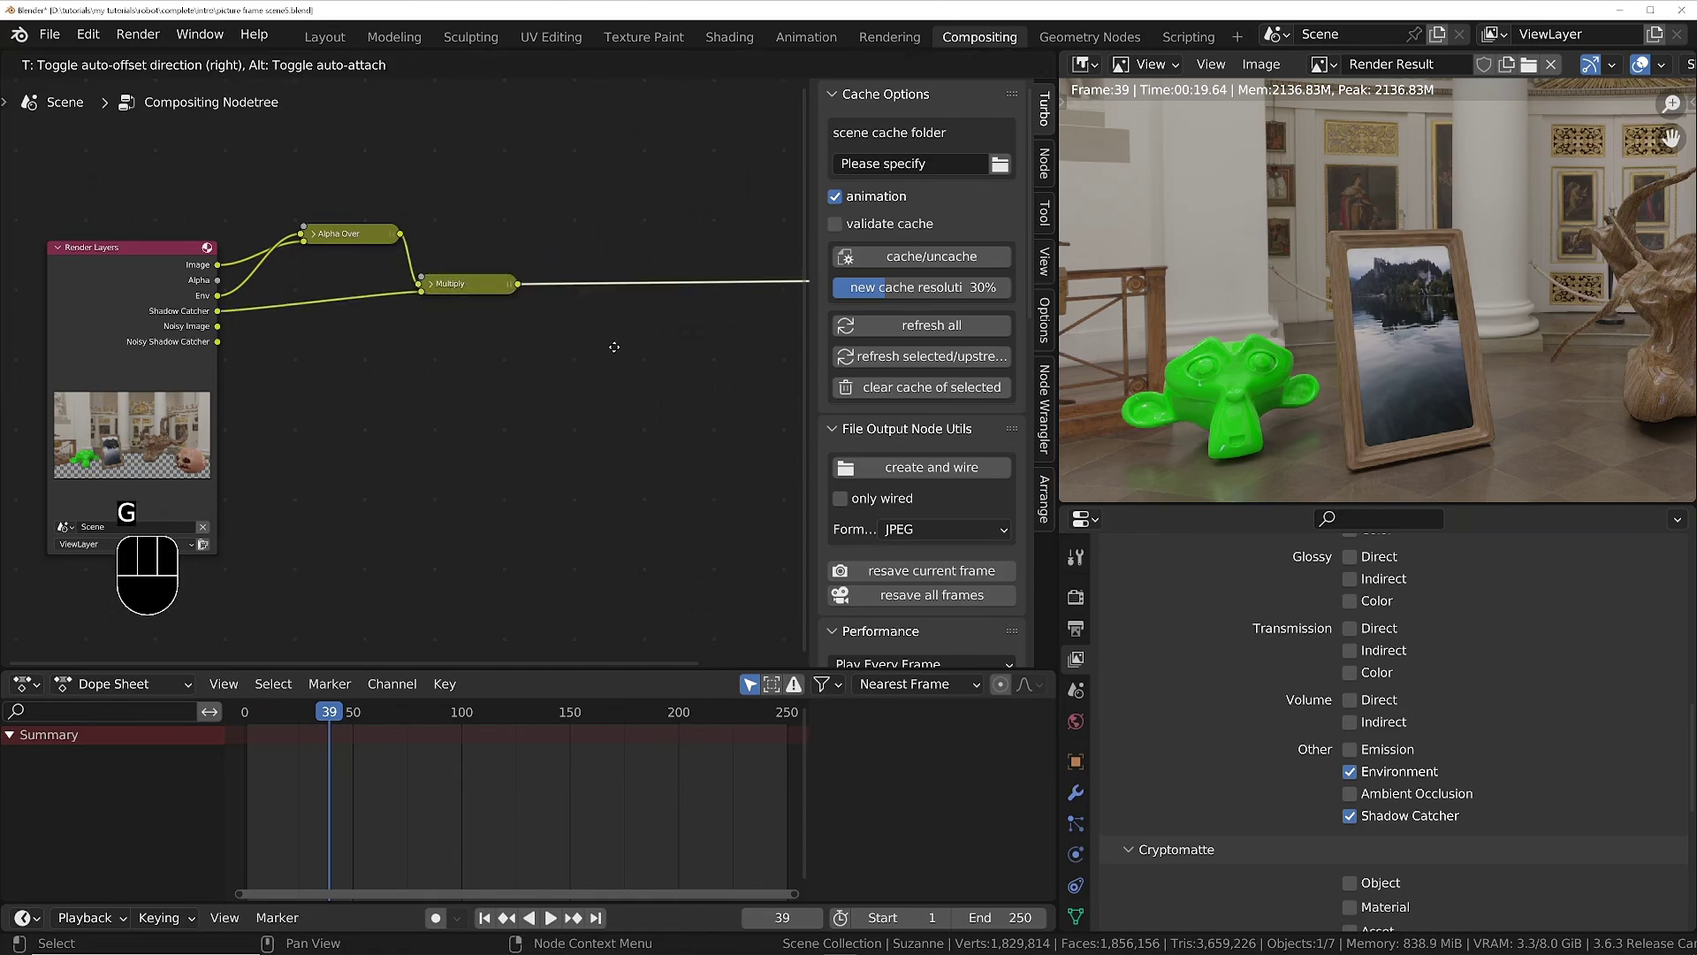
{"action": "left_click", "coordinate": [615, 347]}
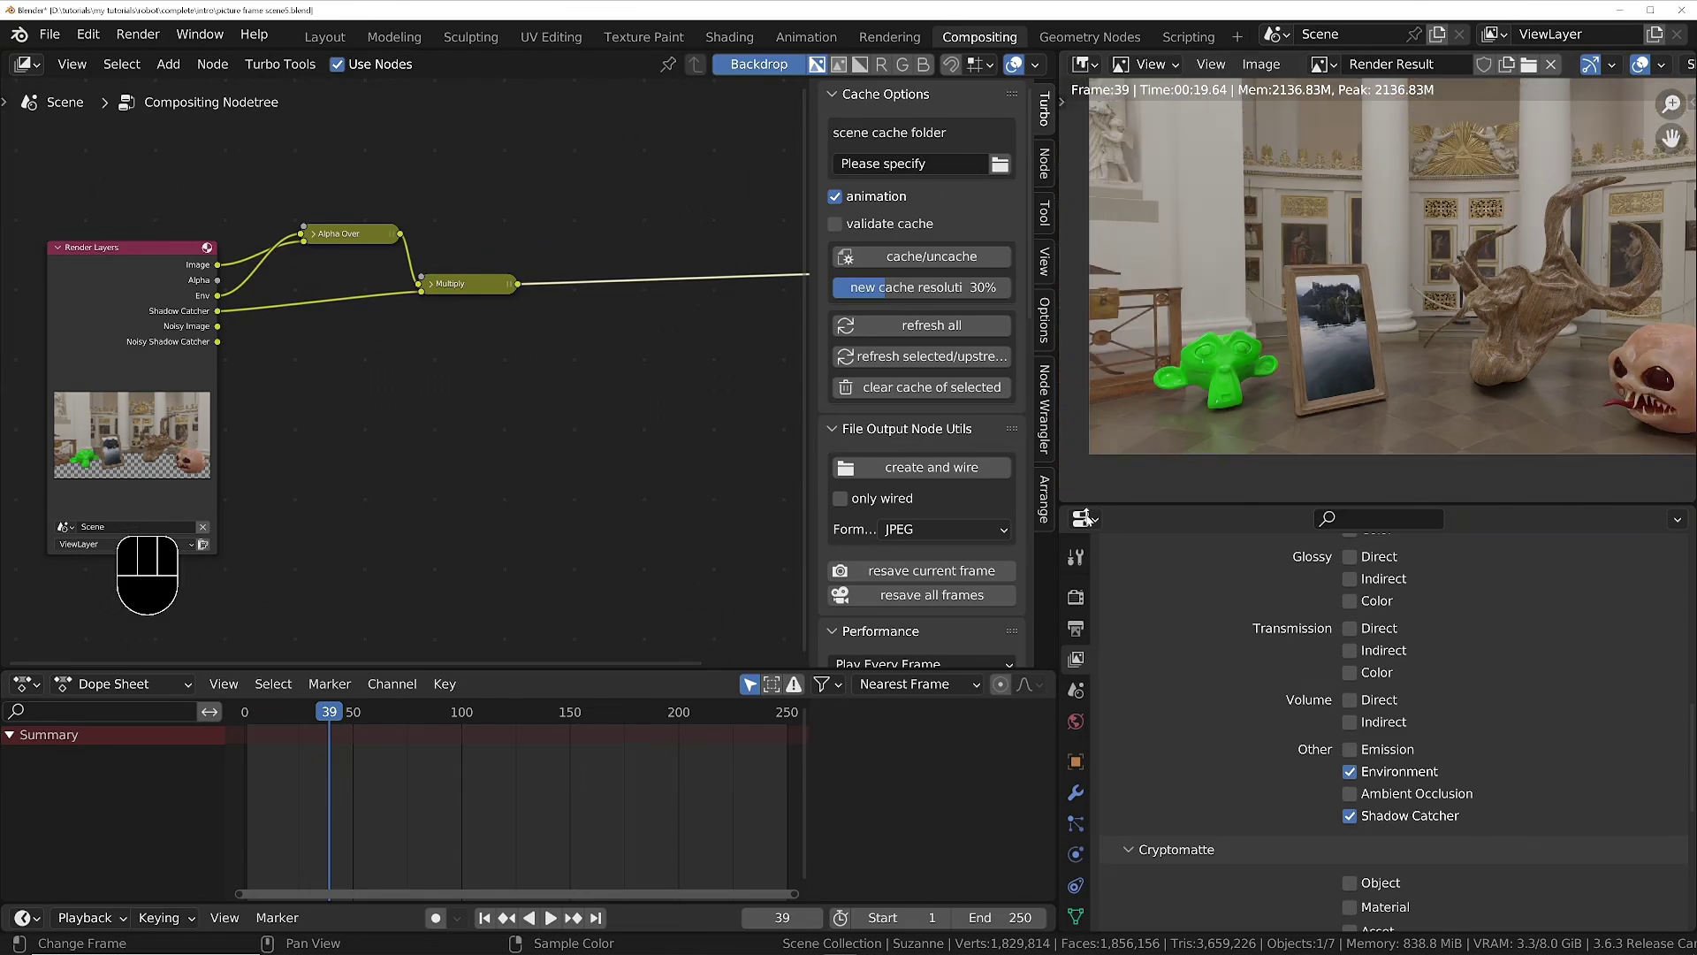
Set the scene's color management view transform to Standard and check the whole render result.
{"action": "left_click", "coordinate": [1075, 597]}
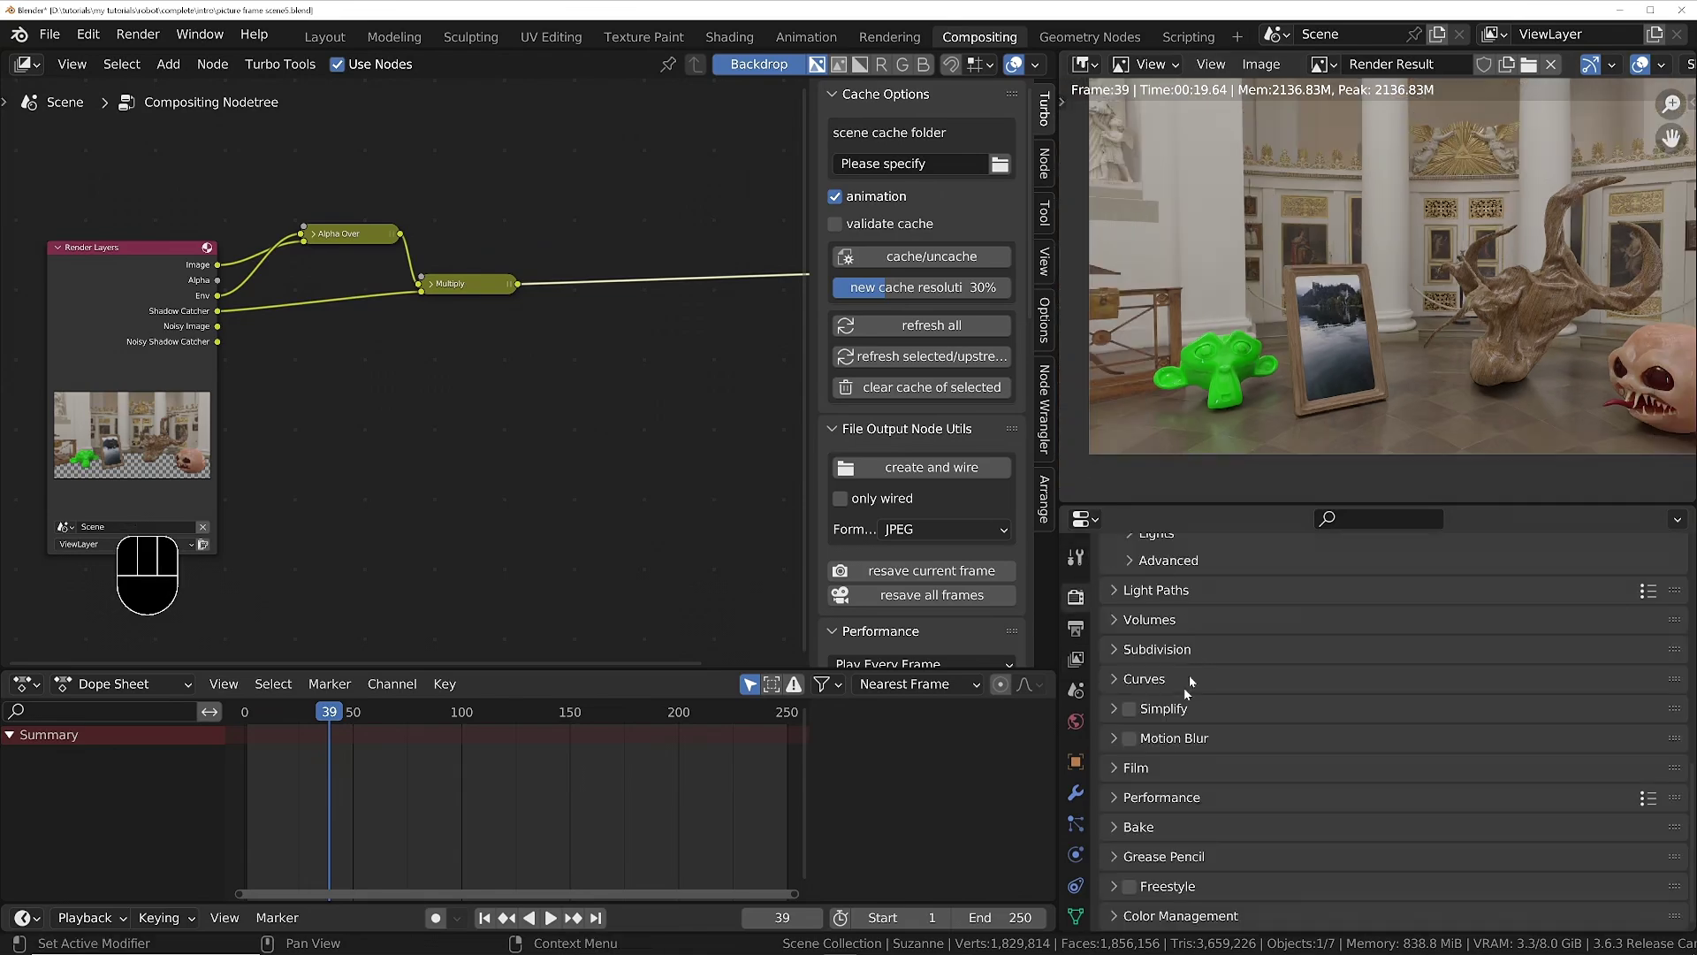
{"action": "left_click", "coordinate": [1149, 915]}
{"action": "middle_click_drag", "start_coordinate": [1272, 751], "coordinate": [1272, 544]}
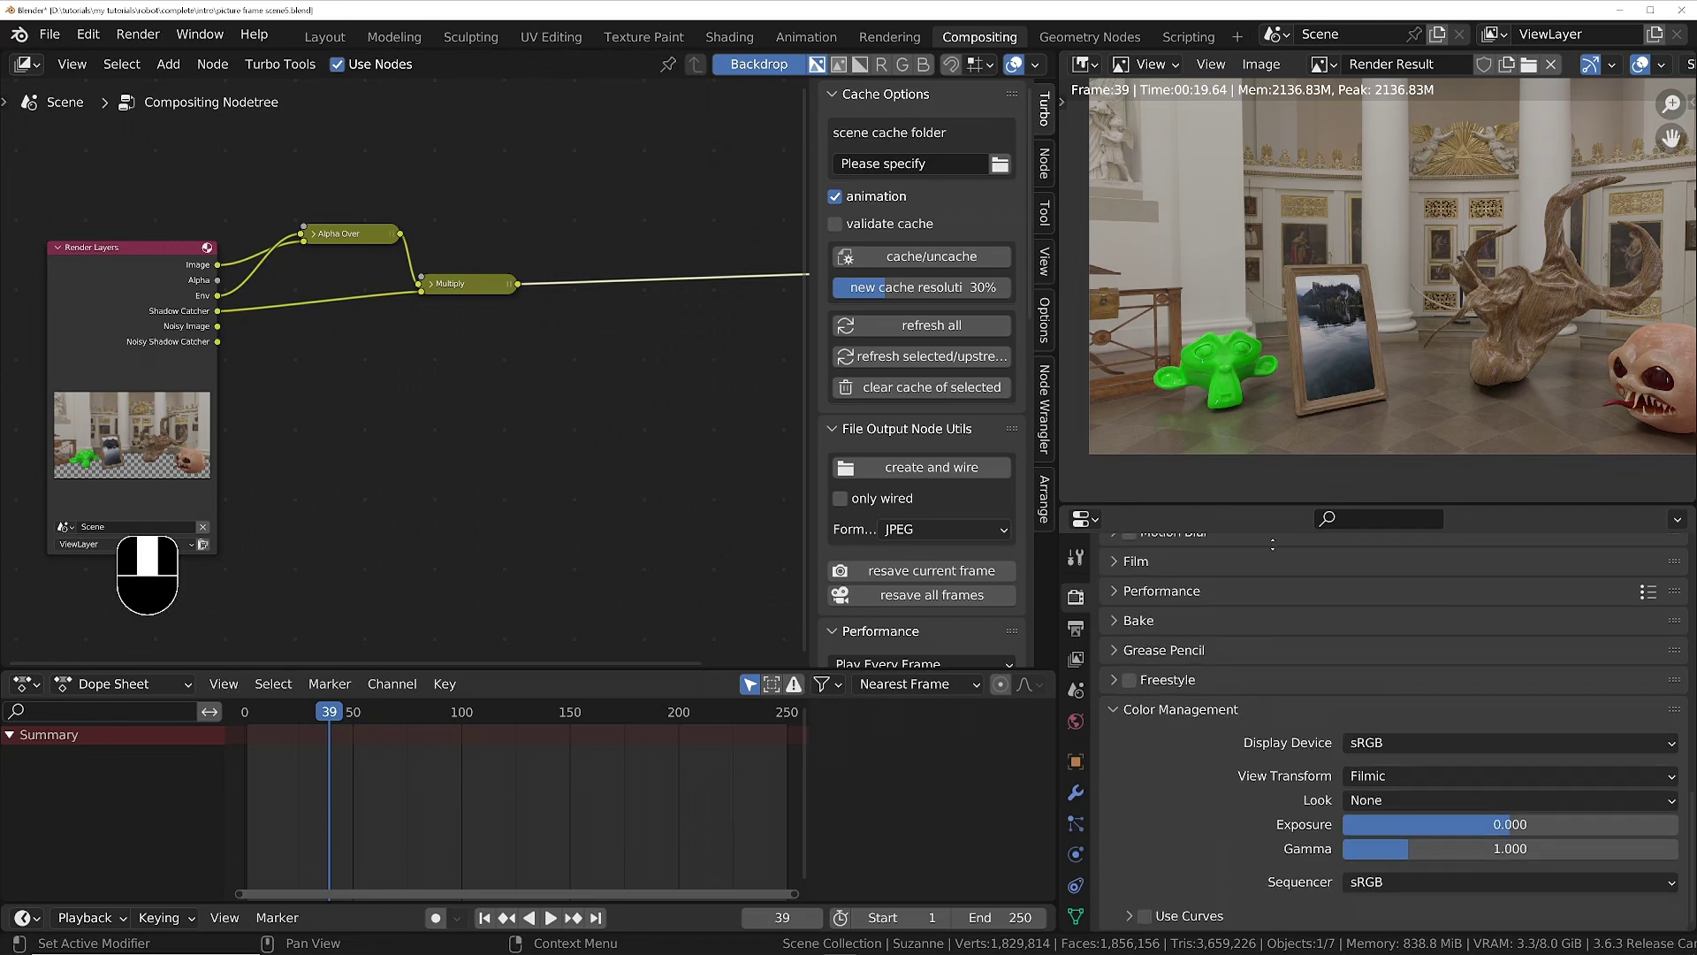
{"action": "left_click", "coordinate": [1415, 776]}
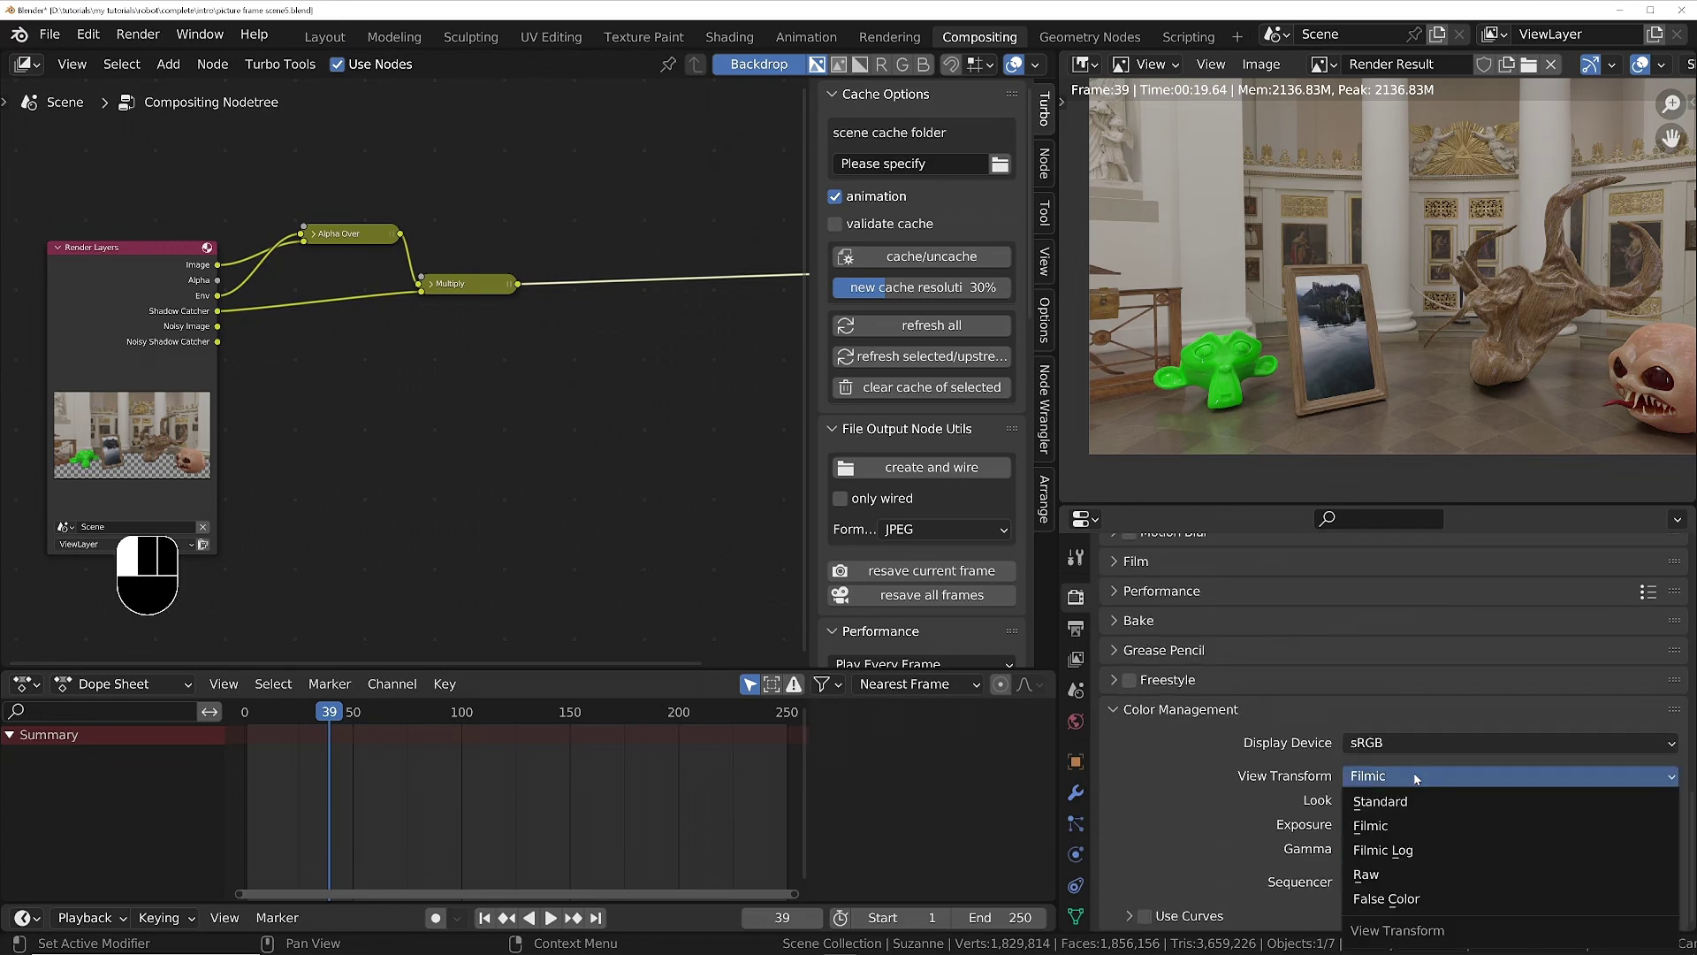
{"action": "left_click", "coordinate": [1426, 801]}
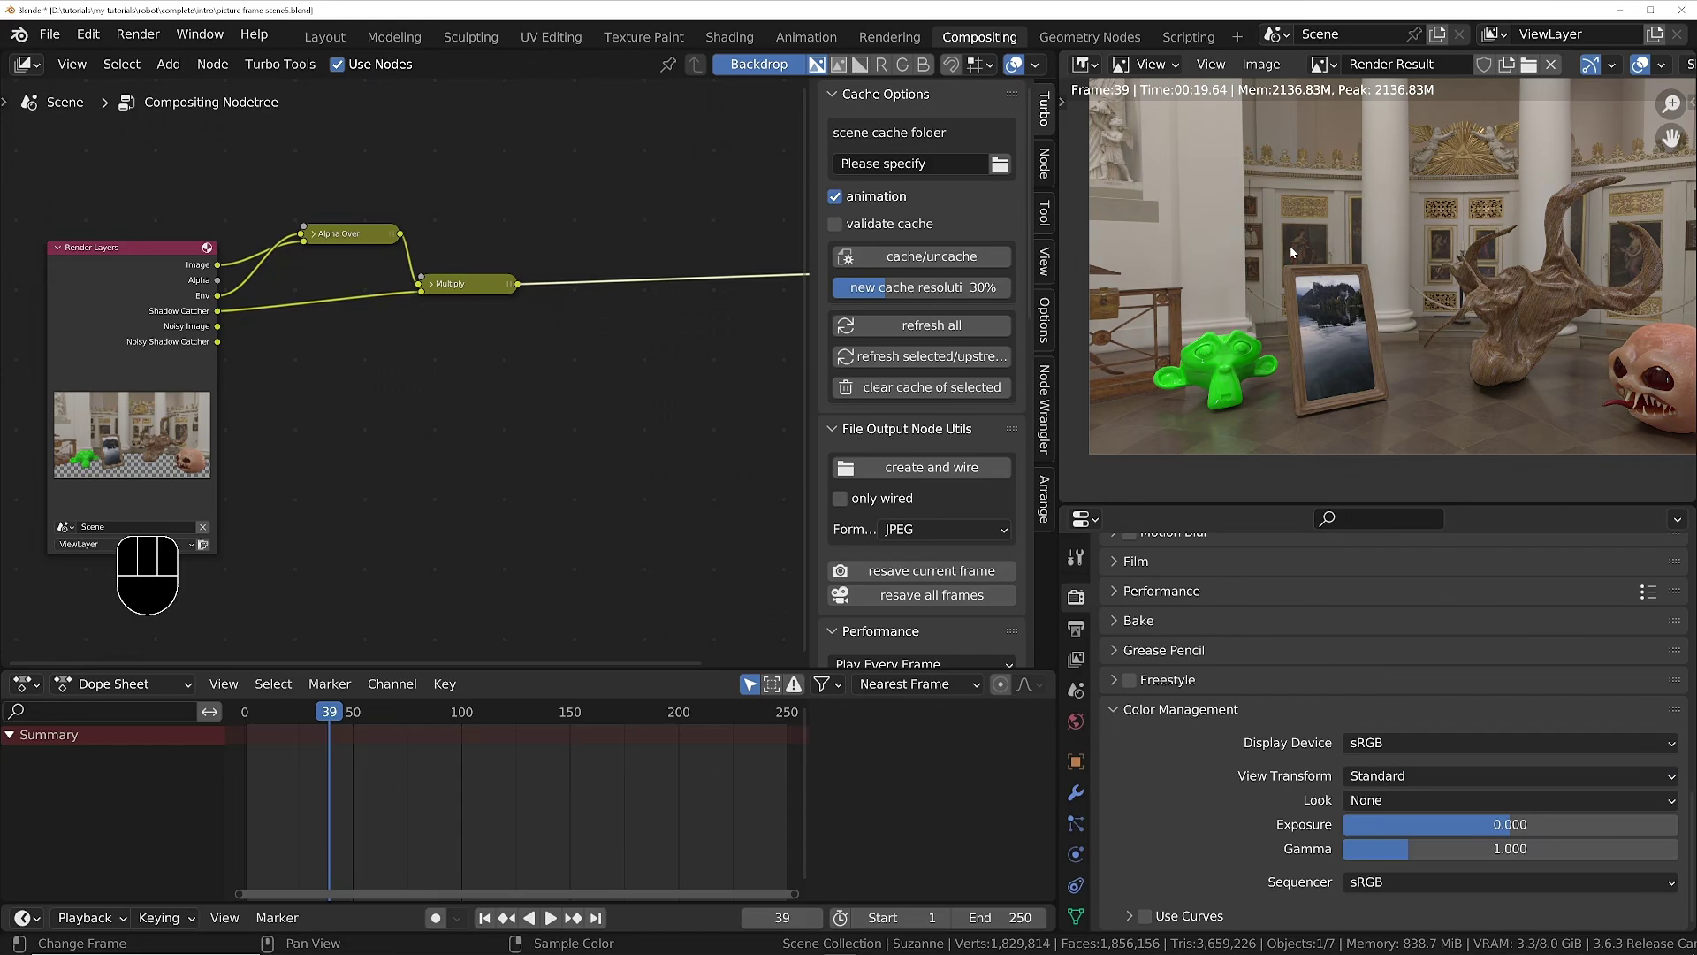
{"action": "scroll", "coordinate": [1459, 304], "scroll_direction": "down", "scroll_amount": 2}
{"action": "scroll", "coordinate": [1481, 375], "scroll_direction": "up", "scroll_amount": 3}
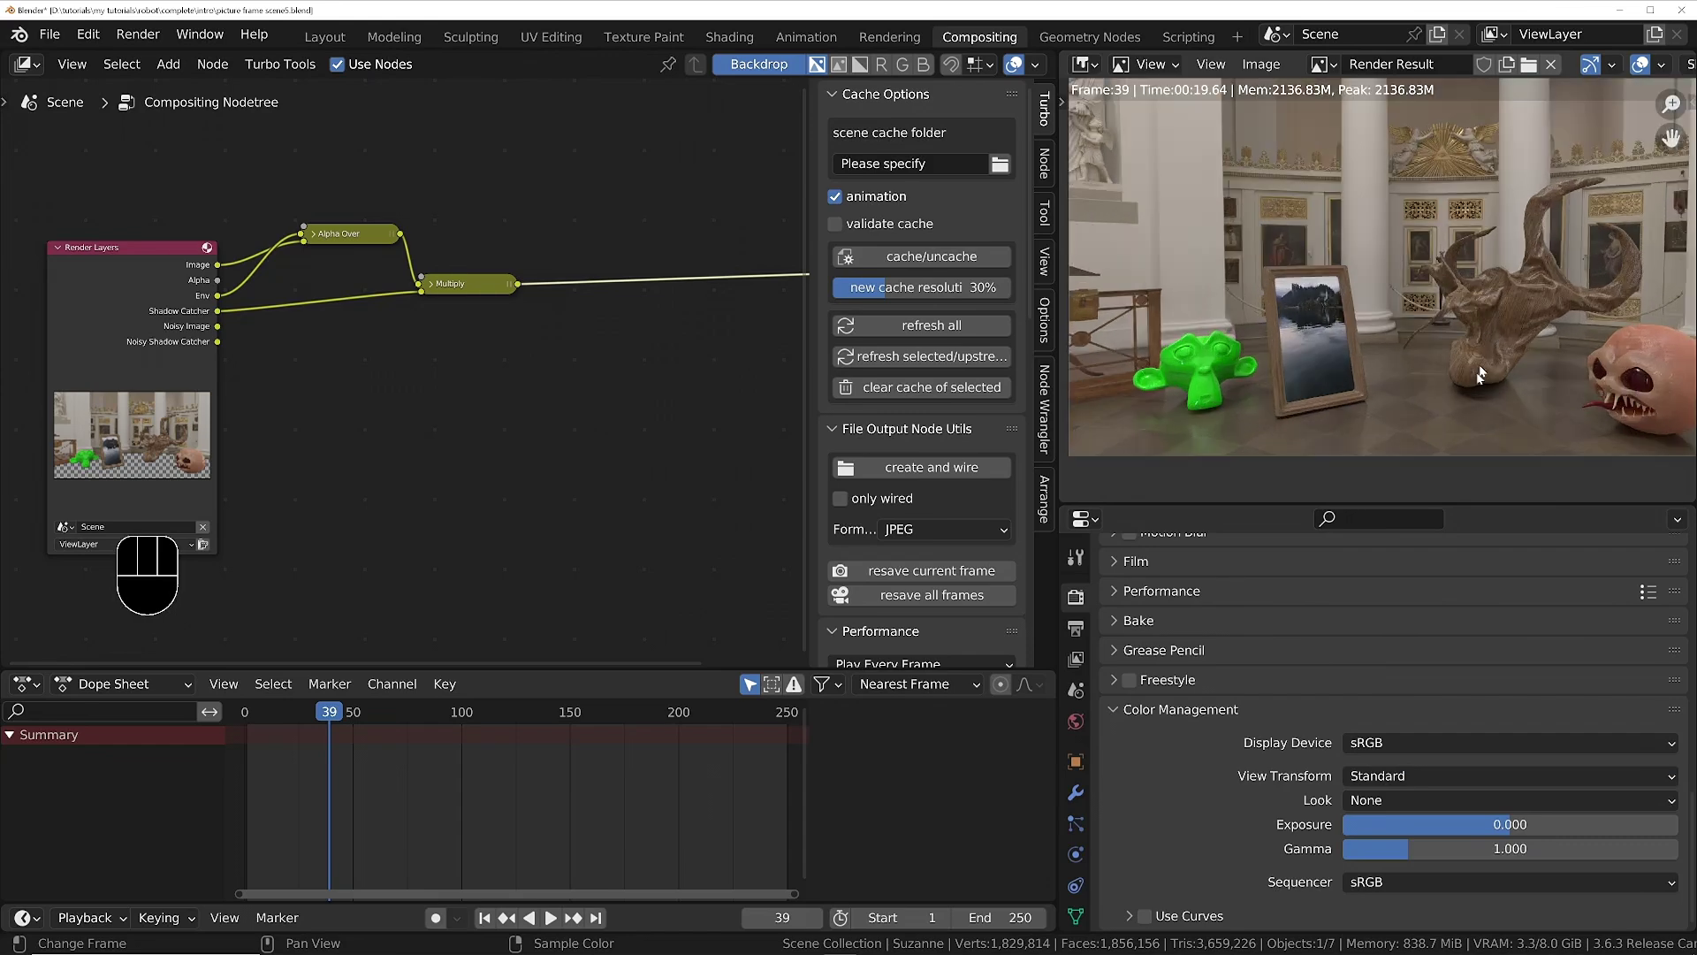
{"action": "left_click", "coordinate": [1383, 775]}
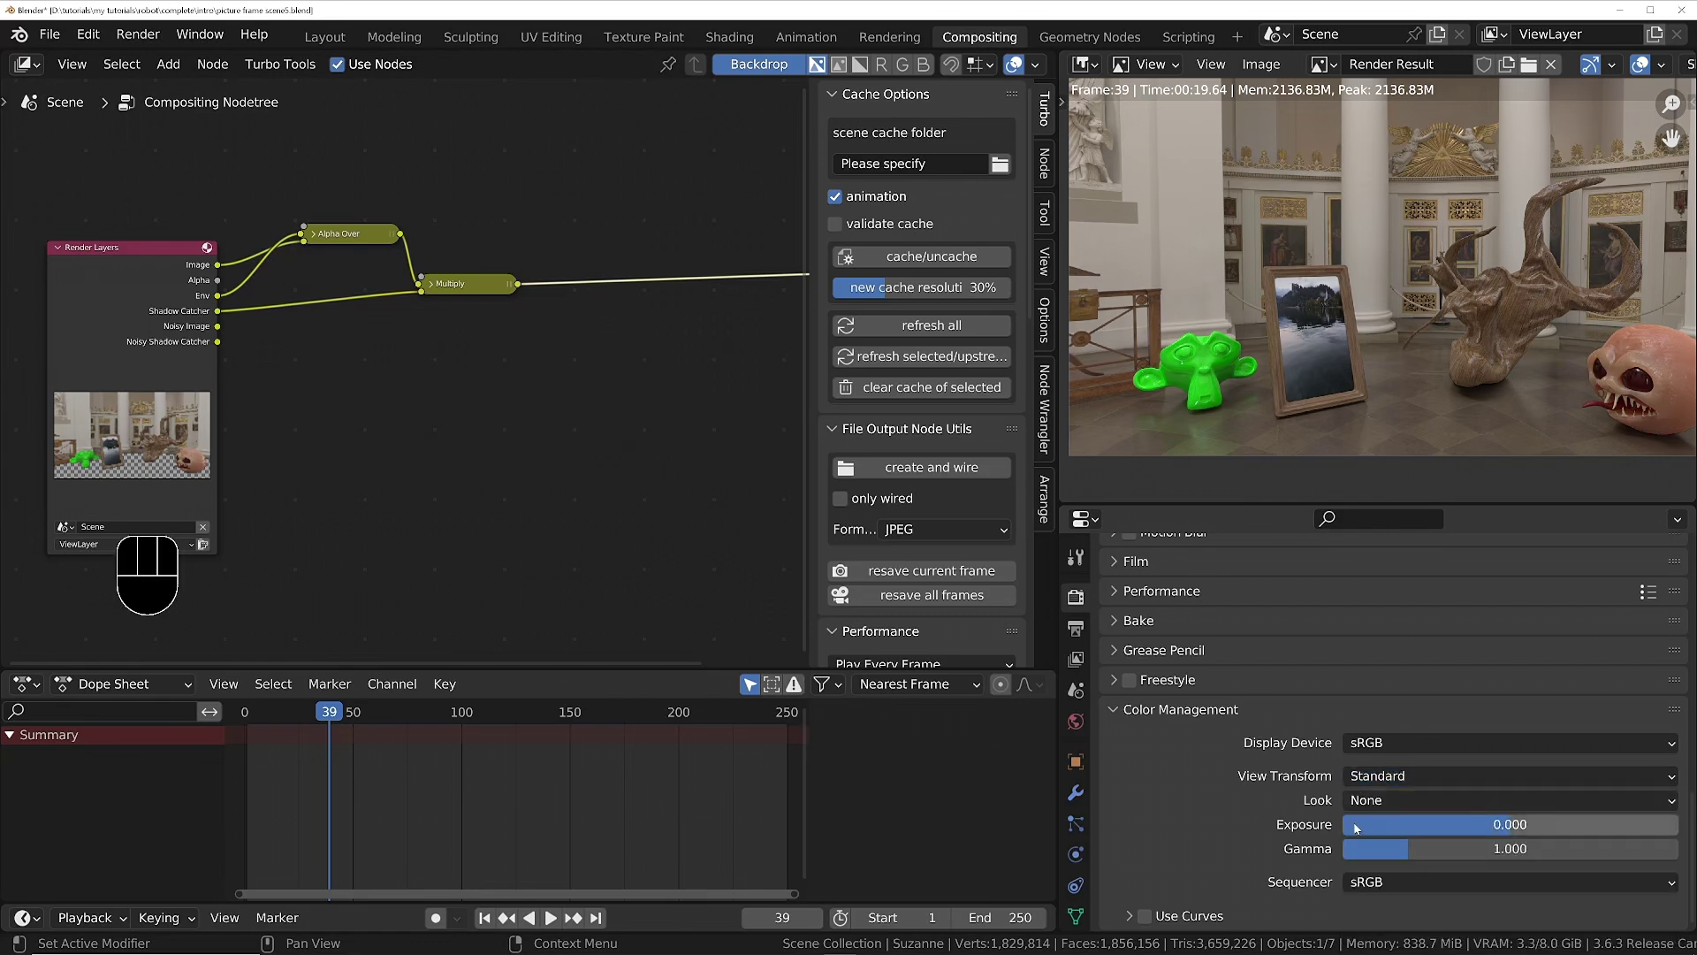
{"action": "left_click", "coordinate": [1410, 800]}
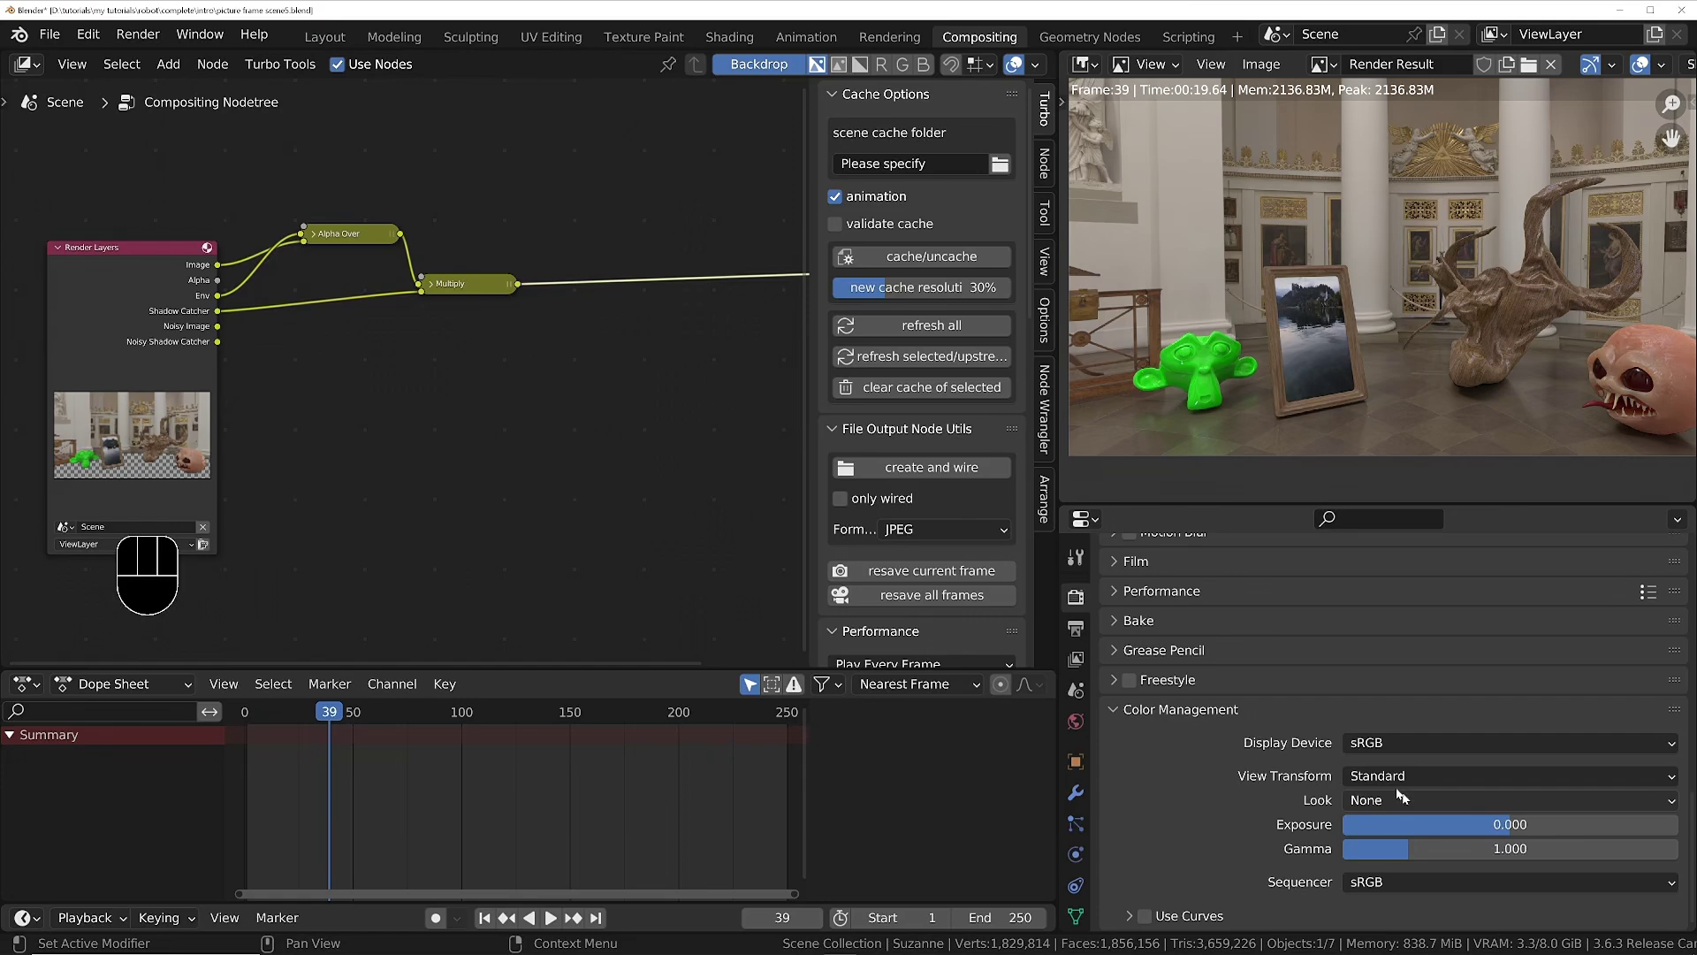
{"action": "scroll", "coordinate": [1301, 279], "scroll_direction": "down", "scroll_amount": 2}
{"action": "scroll", "coordinate": [1301, 280], "scroll_direction": "up", "scroll_amount": 1}
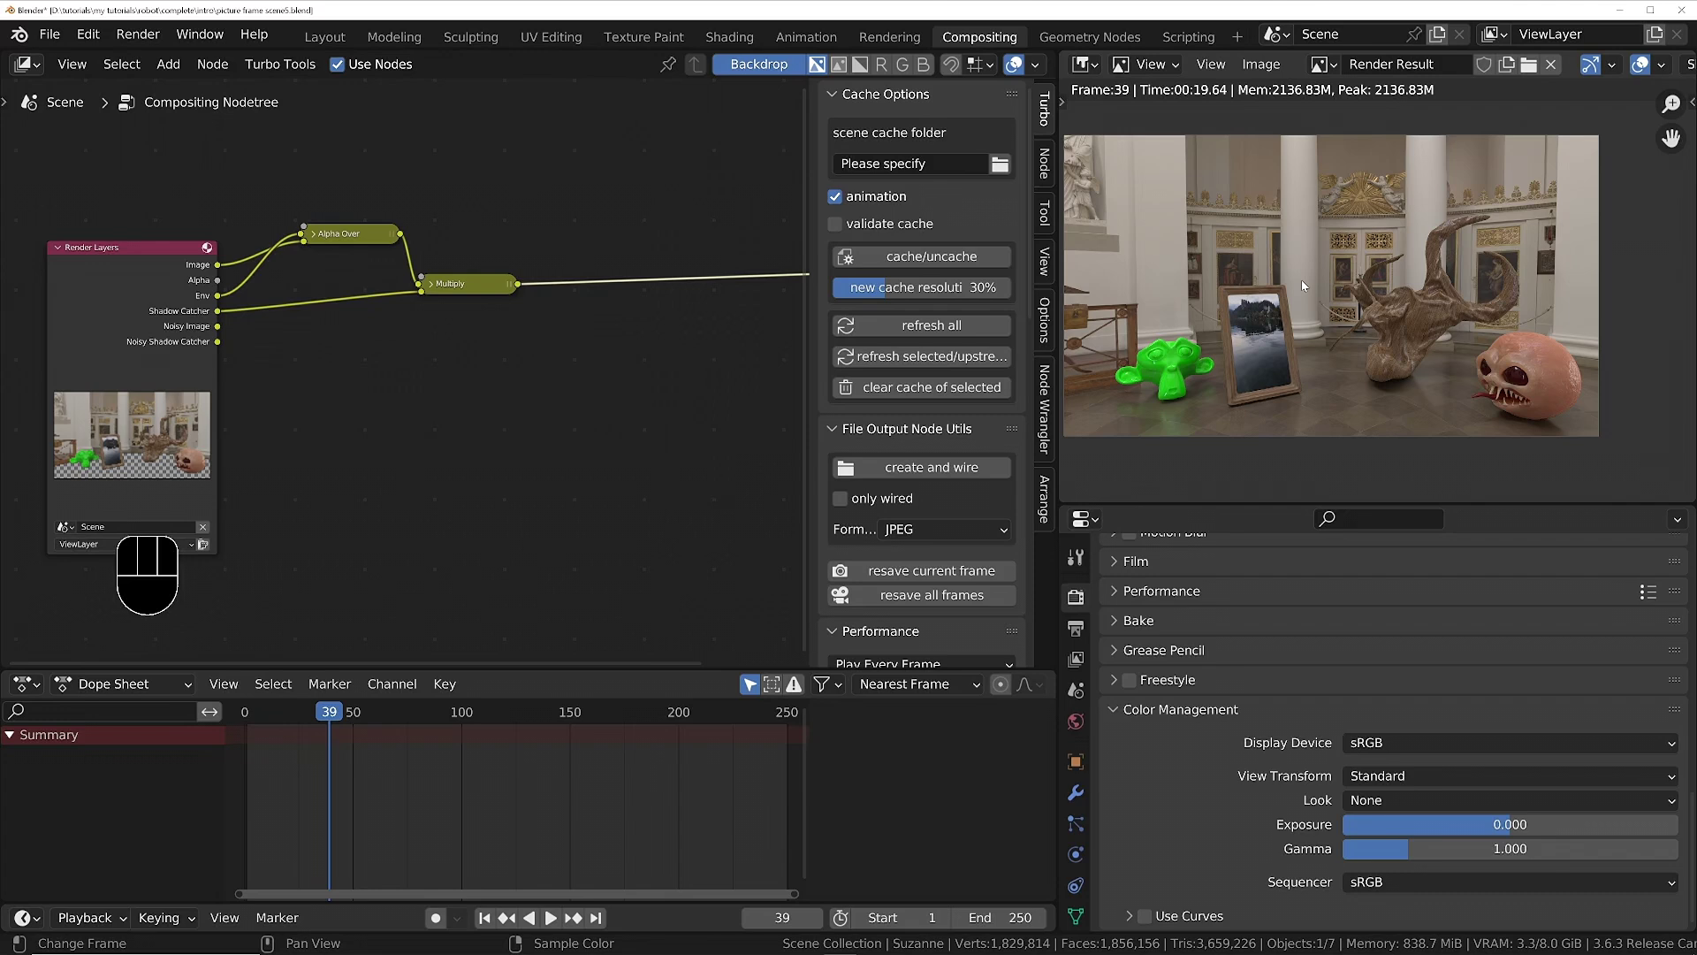
{"action": "middle_click_drag", "start_coordinate": [1301, 279], "coordinate": [1354, 307], "text": "shift"}
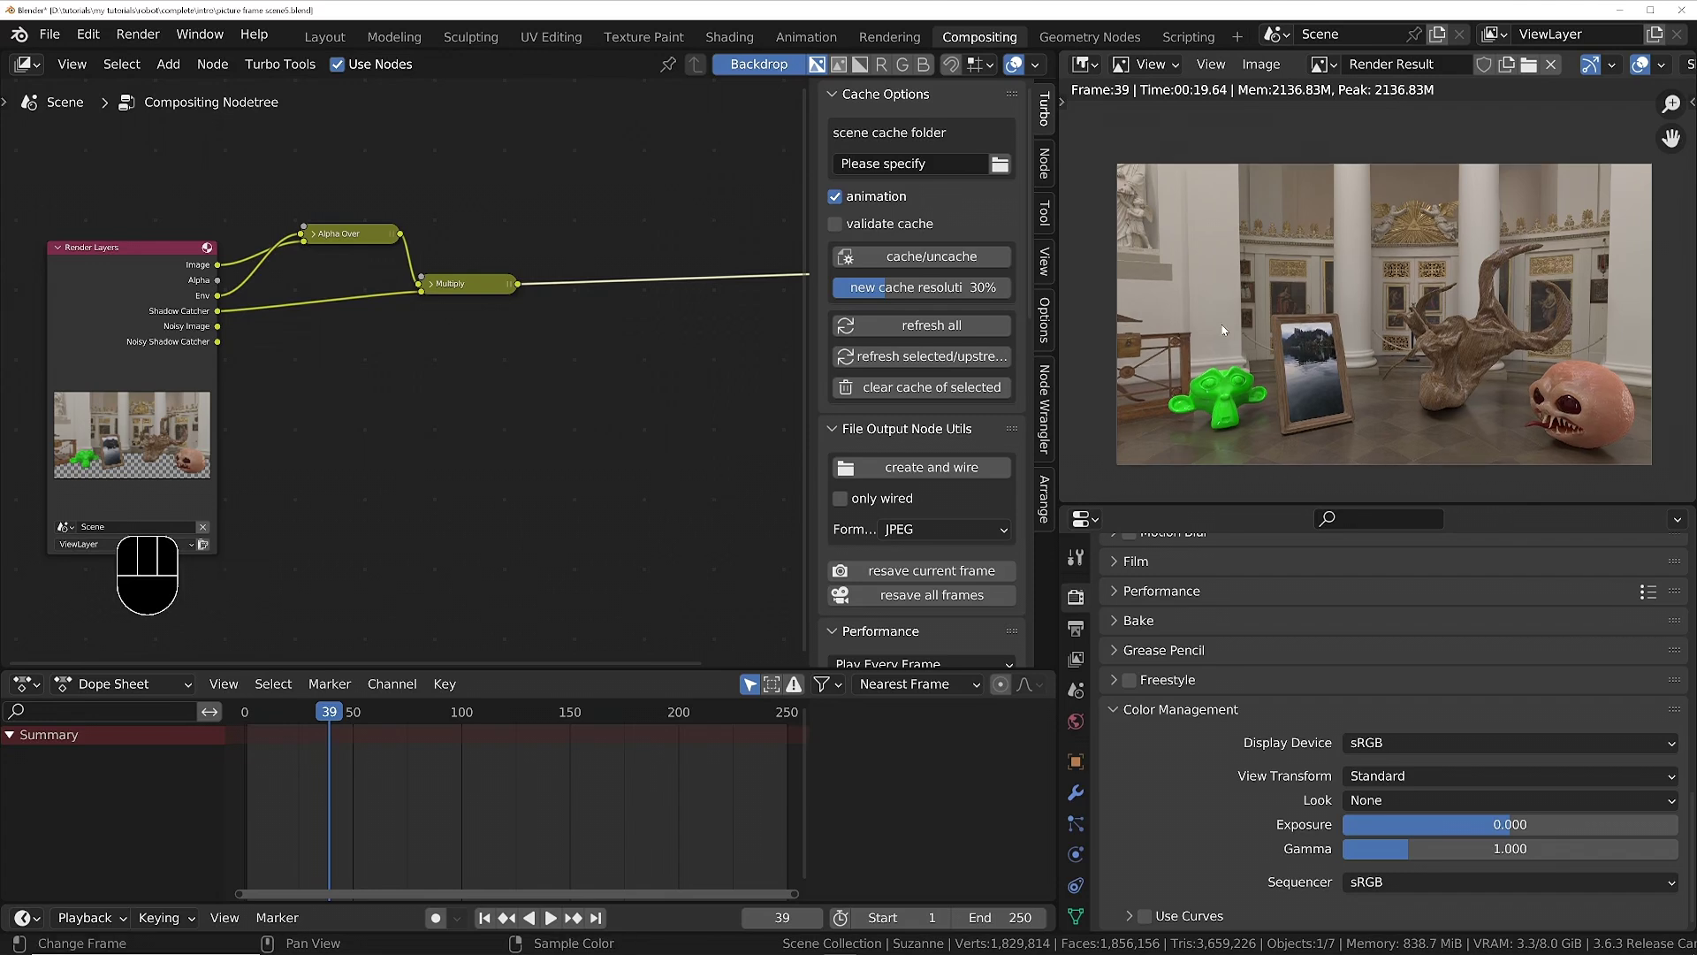
Show the render's scopes with the waveform in Parade mode, and make the waveform display taller and wider.
{"action": "key", "text": "n"}
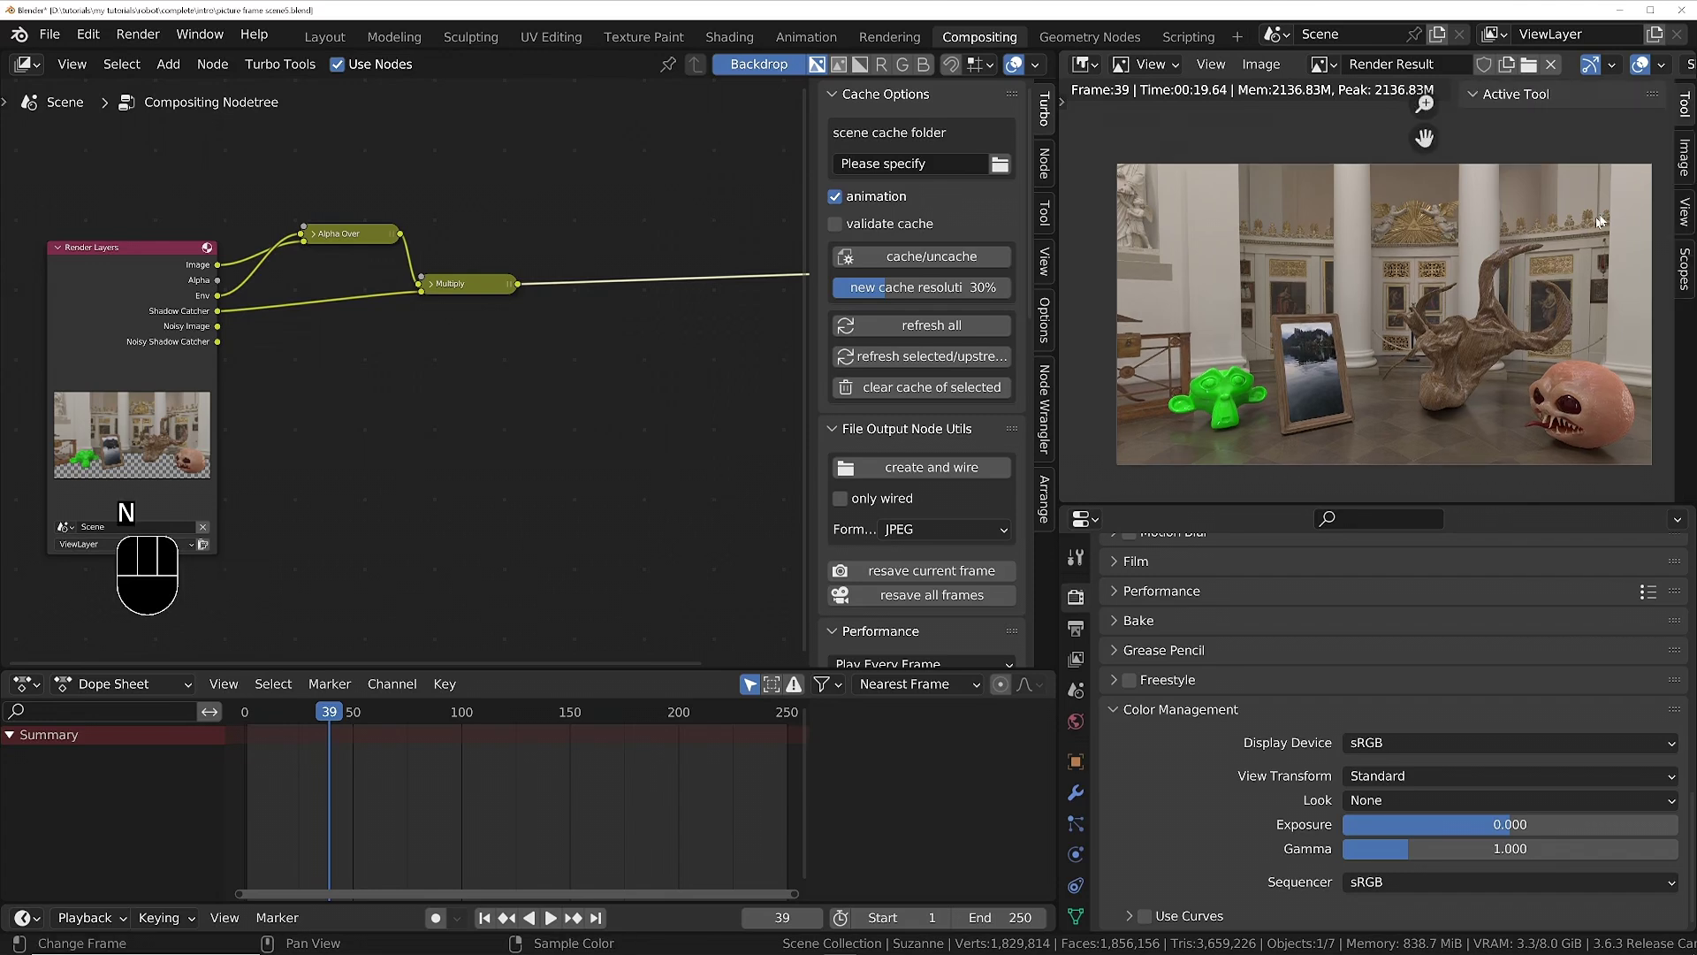
{"action": "left_click", "coordinate": [1681, 274]}
{"action": "left_click", "coordinate": [1625, 309]}
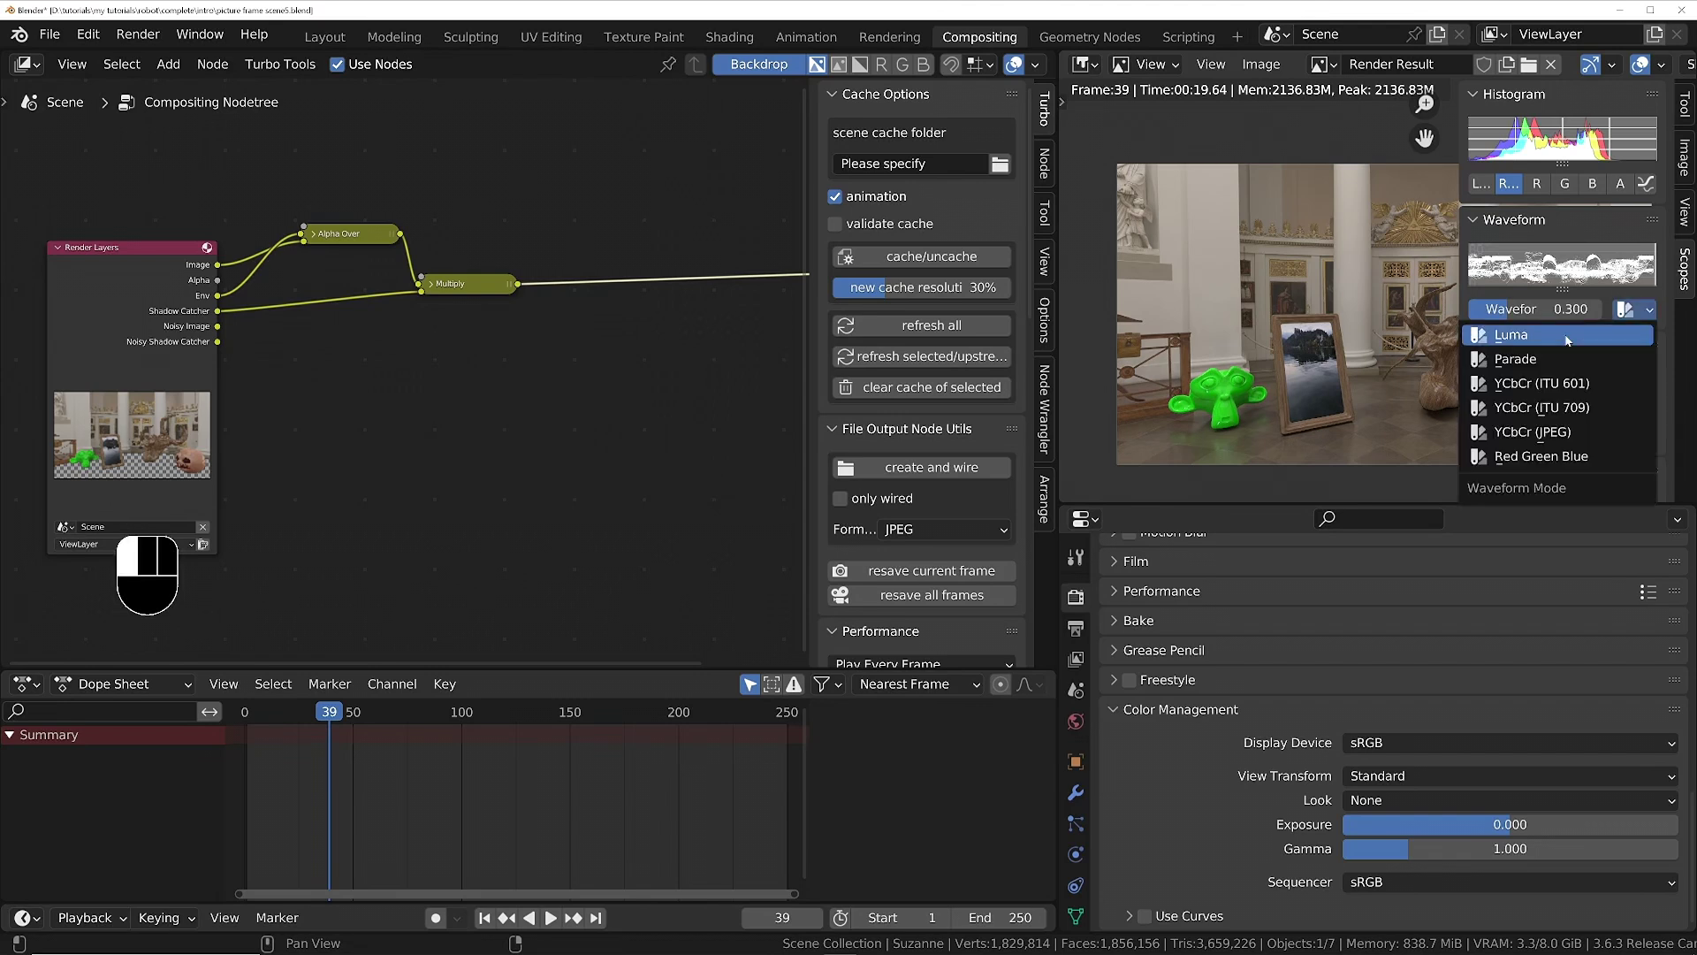
{"action": "left_click", "coordinate": [1527, 357]}
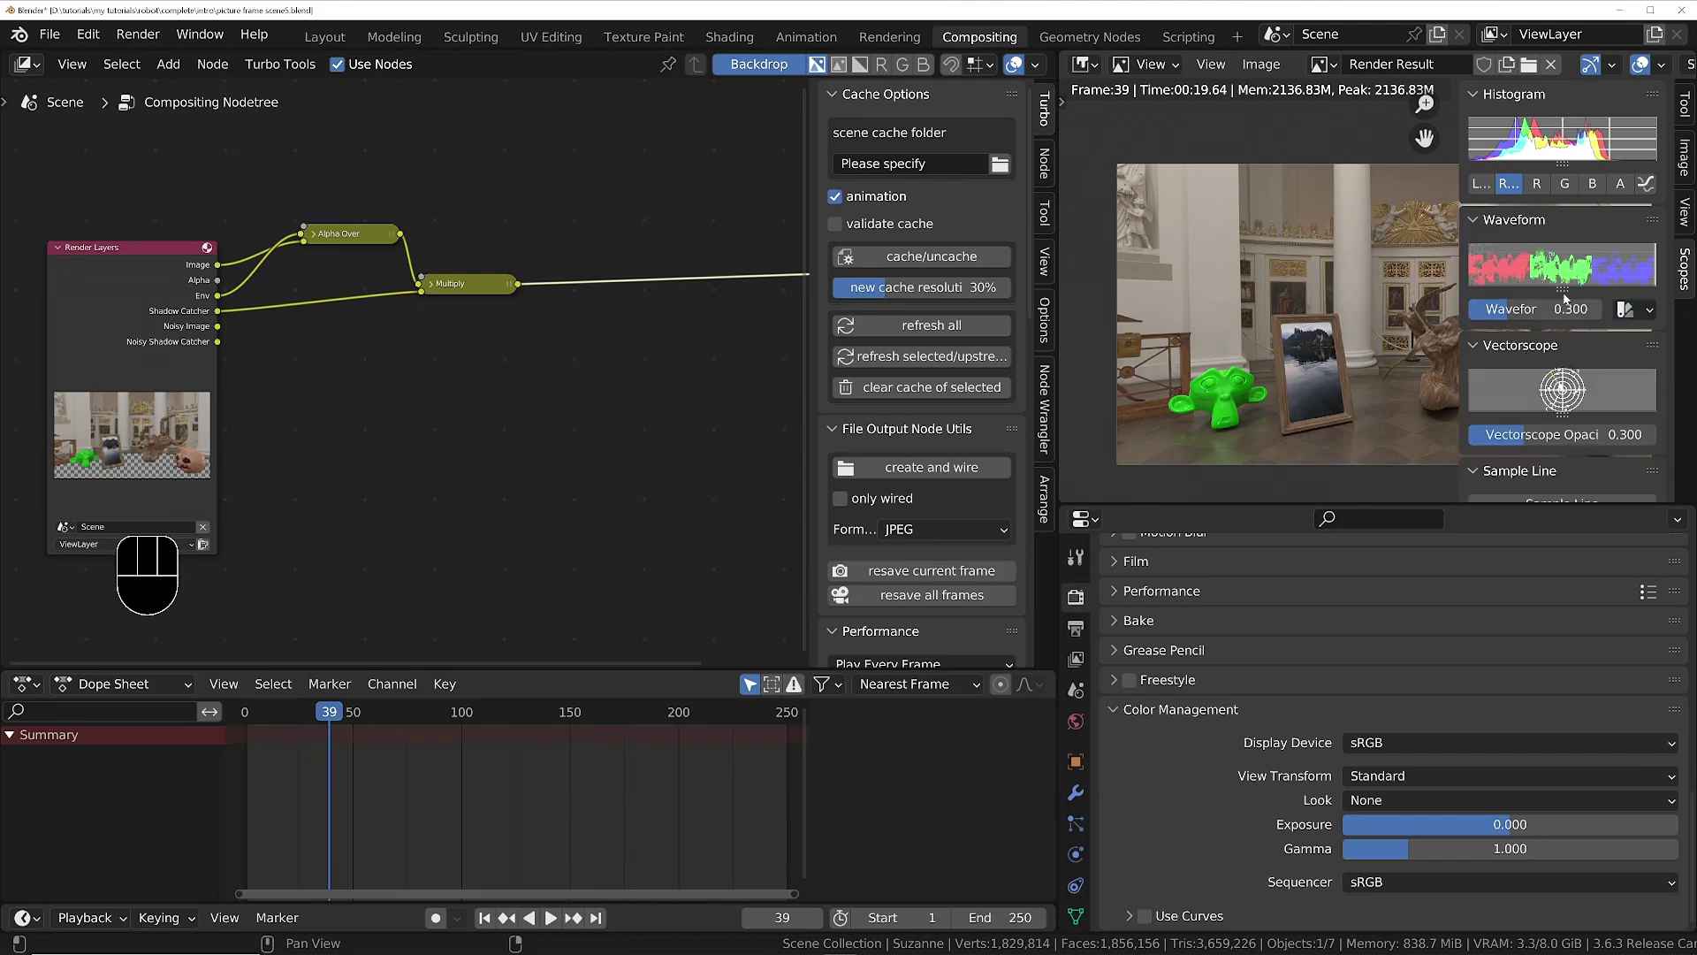
{"action": "left_click_drag", "start_coordinate": [1562, 289], "coordinate": [1563, 475]}
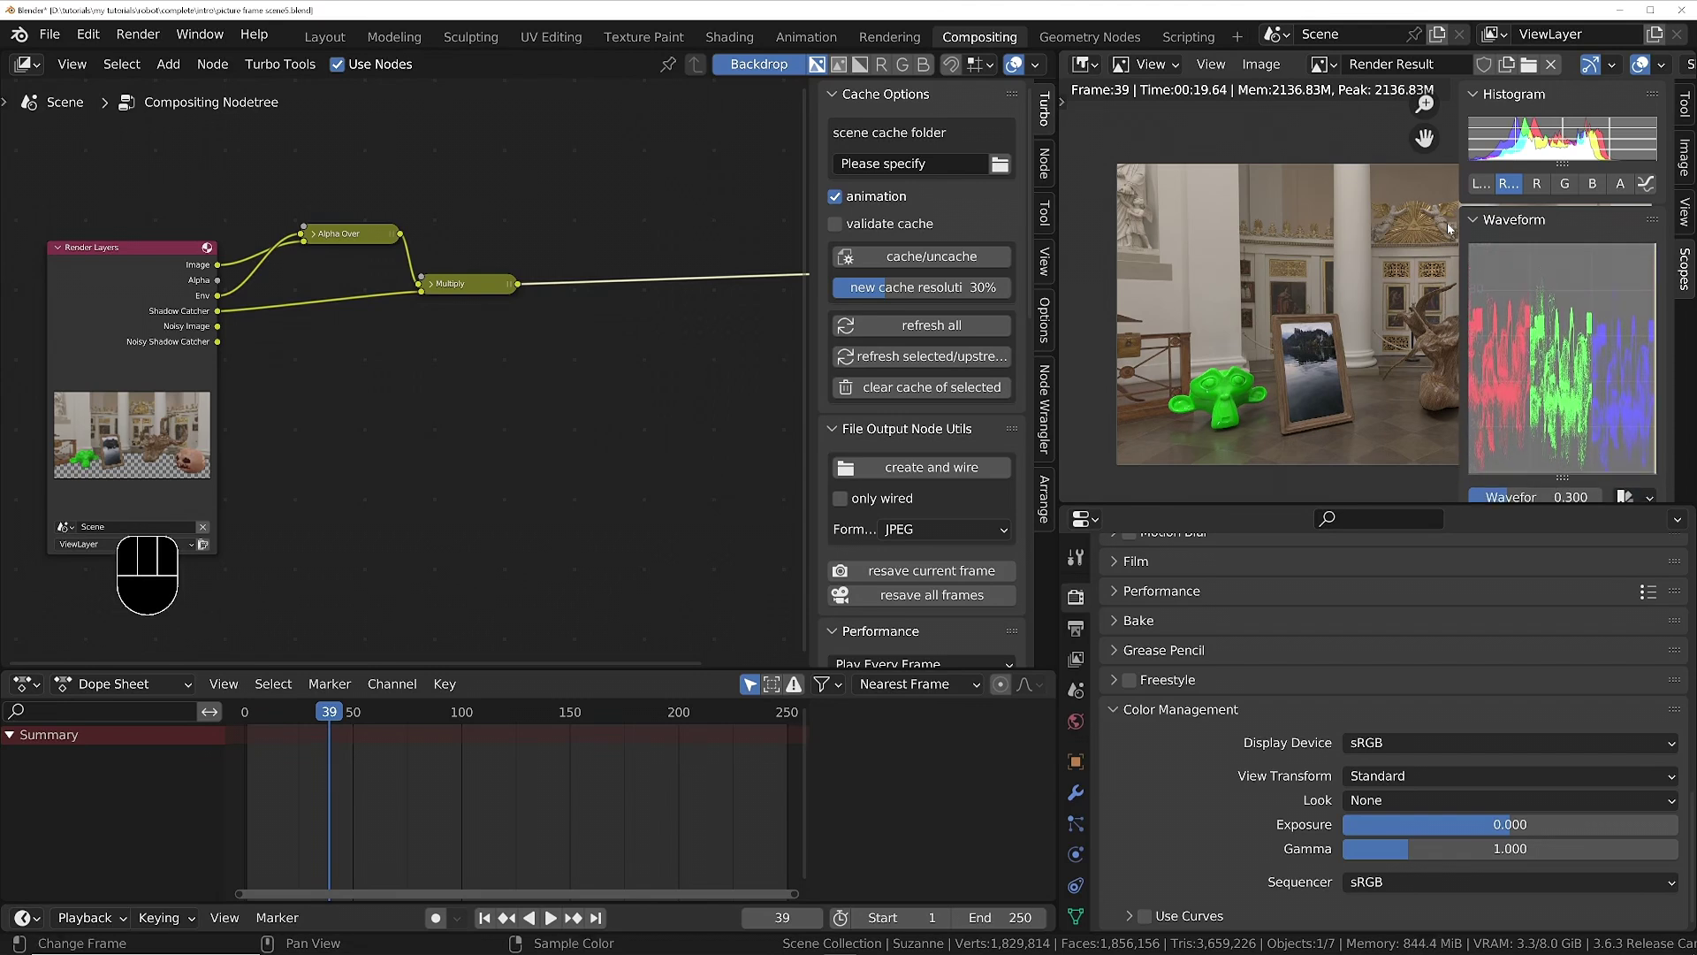
{"action": "left_click_drag", "start_coordinate": [1456, 213], "coordinate": [1310, 268]}
{"action": "scroll", "coordinate": [1421, 371], "scroll_direction": "down", "scroll_amount": 2}
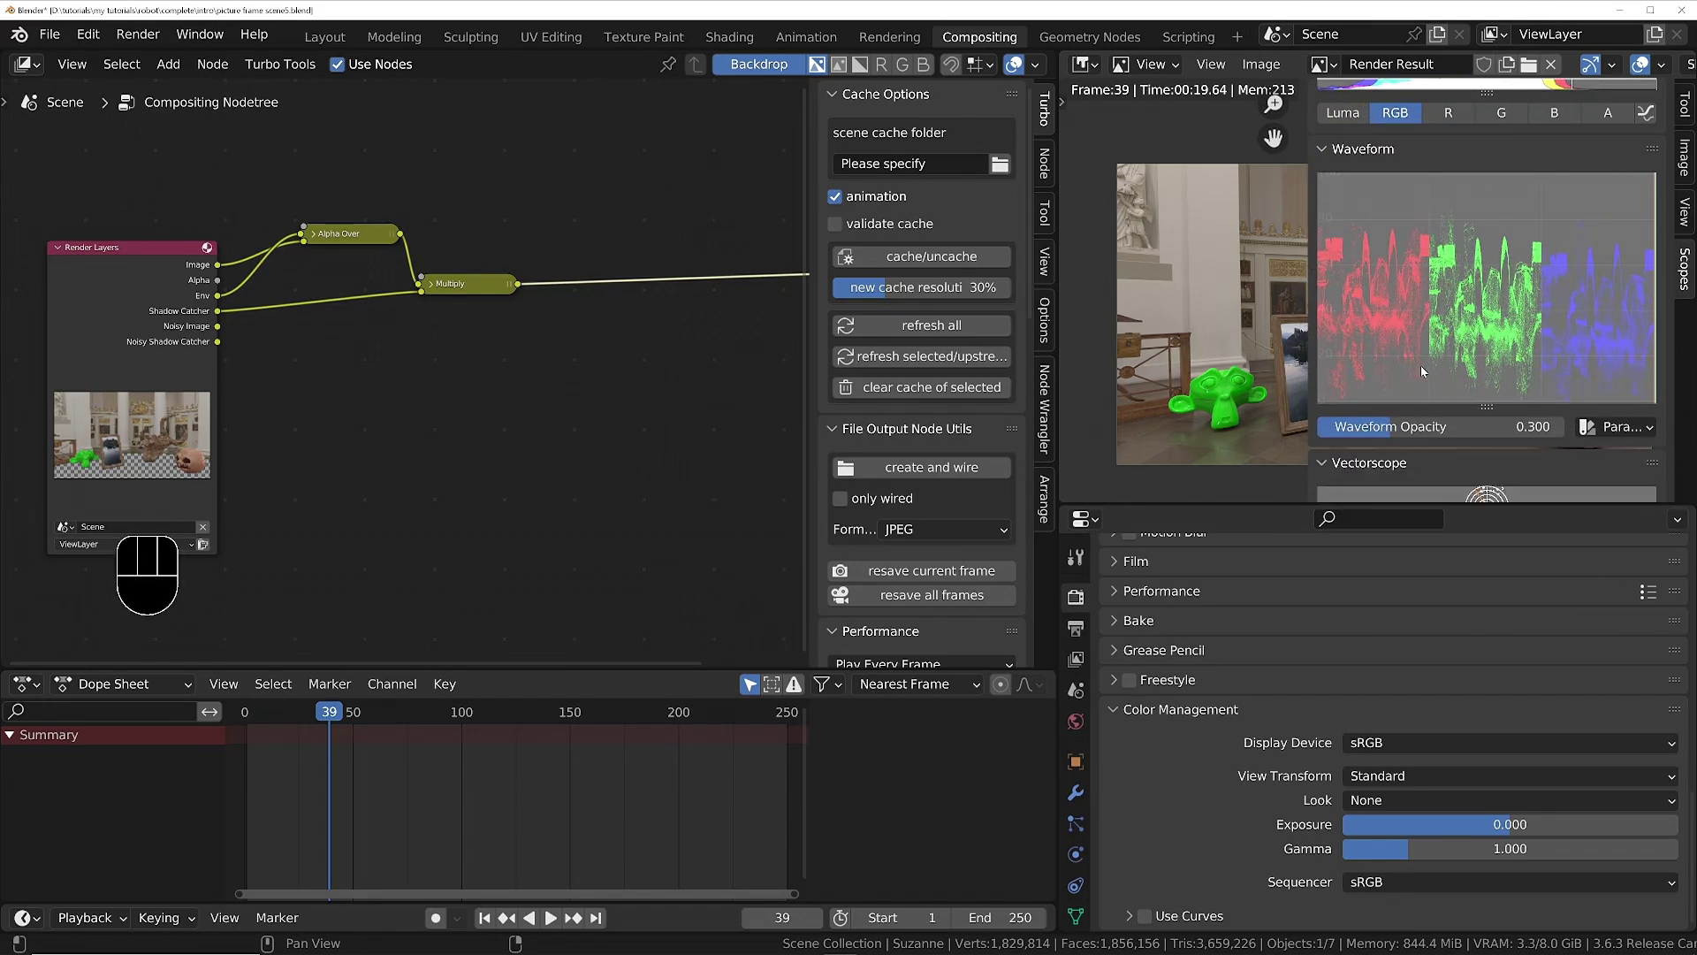
Raise the waveform opacity to 0.424 and widen the image editor so the render shows beside the scopes.
{"action": "scroll", "coordinate": [1421, 371], "scroll_direction": "up", "scroll_amount": 2}
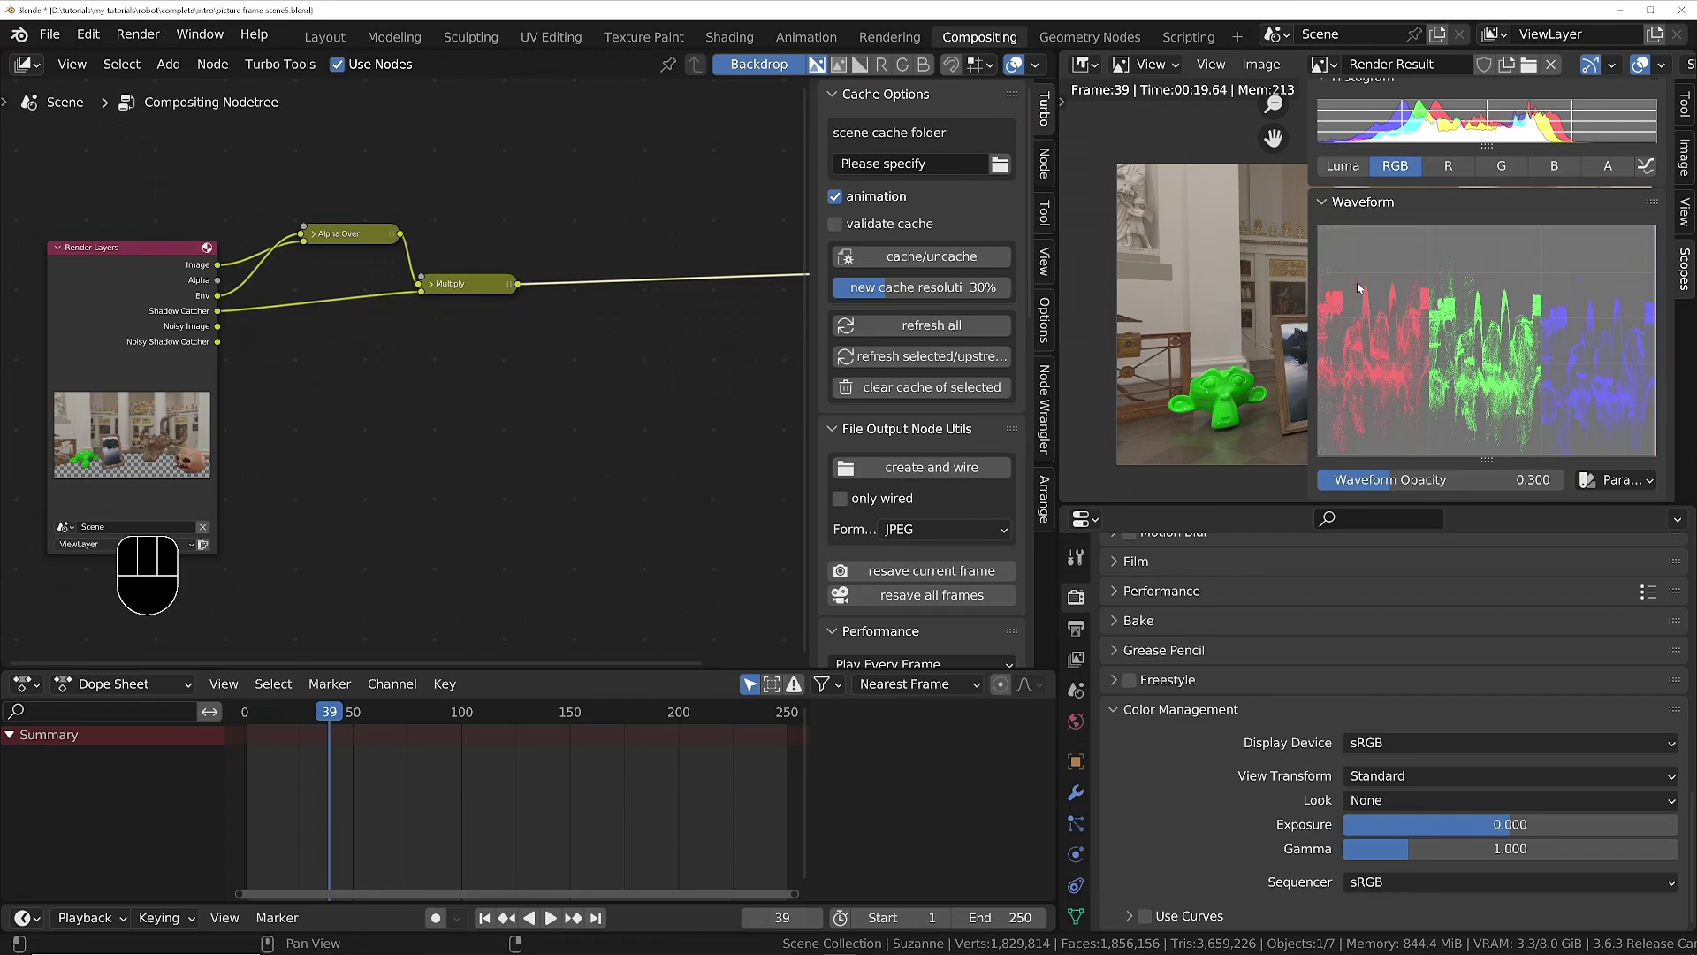
{"action": "left_click_drag", "start_coordinate": [1414, 479], "coordinate": [1445, 479]}
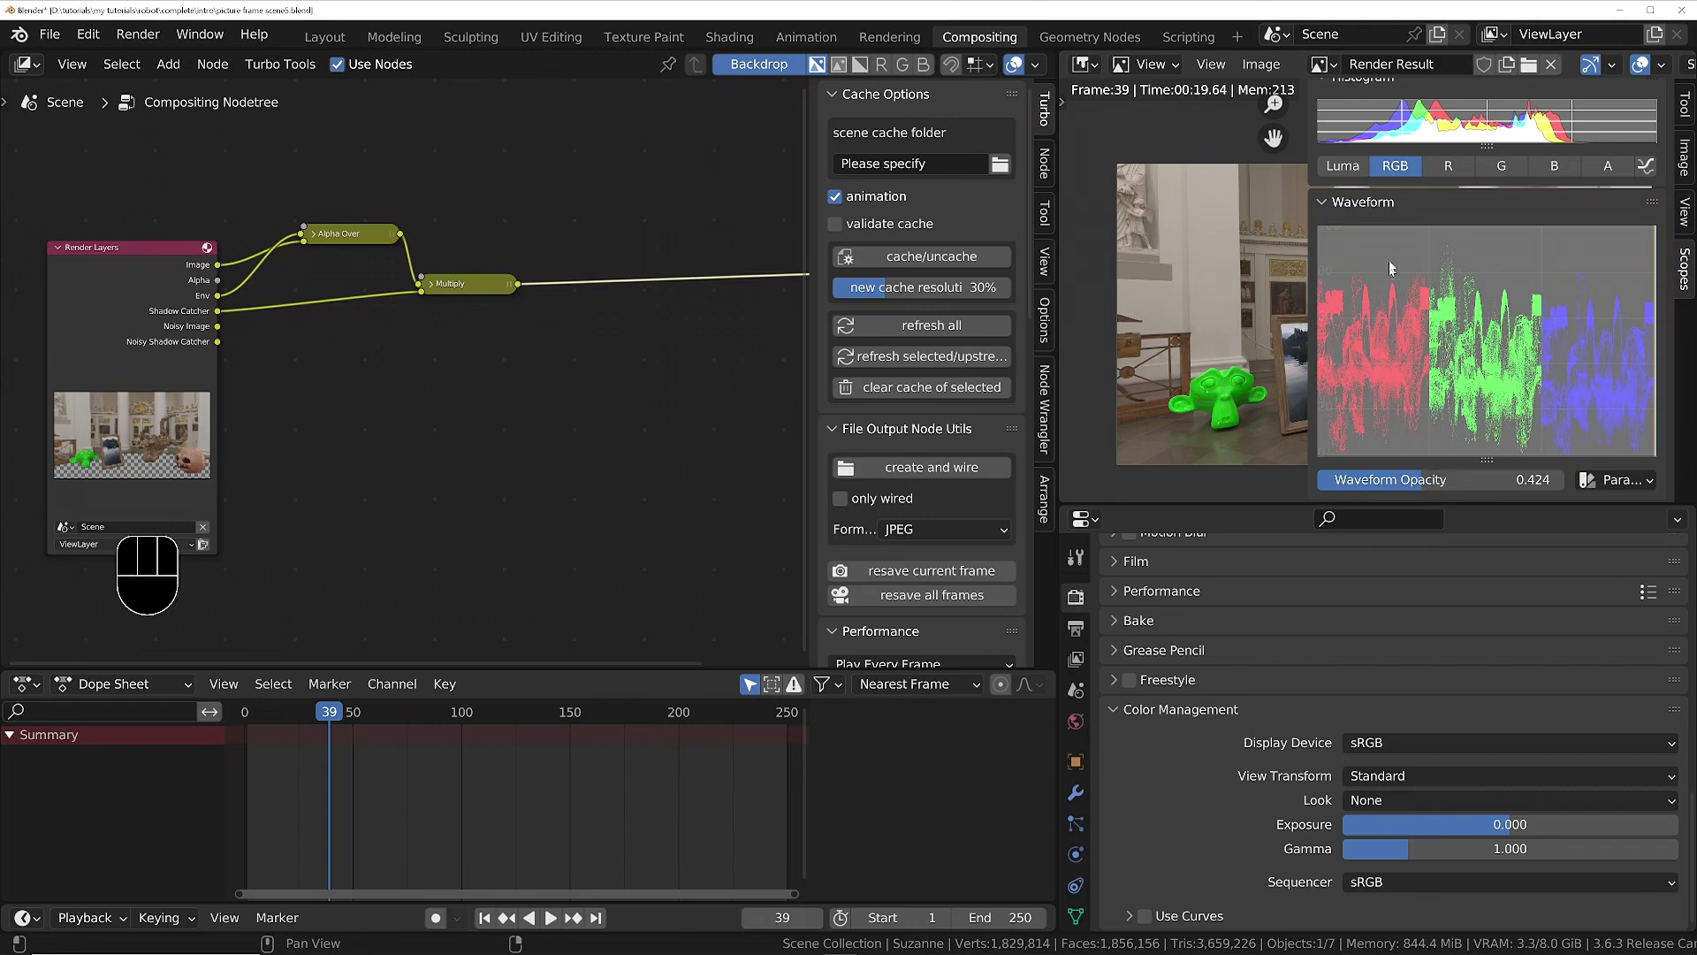
{"action": "left_click_drag", "start_coordinate": [1390, 268], "coordinate": [1355, 265]}
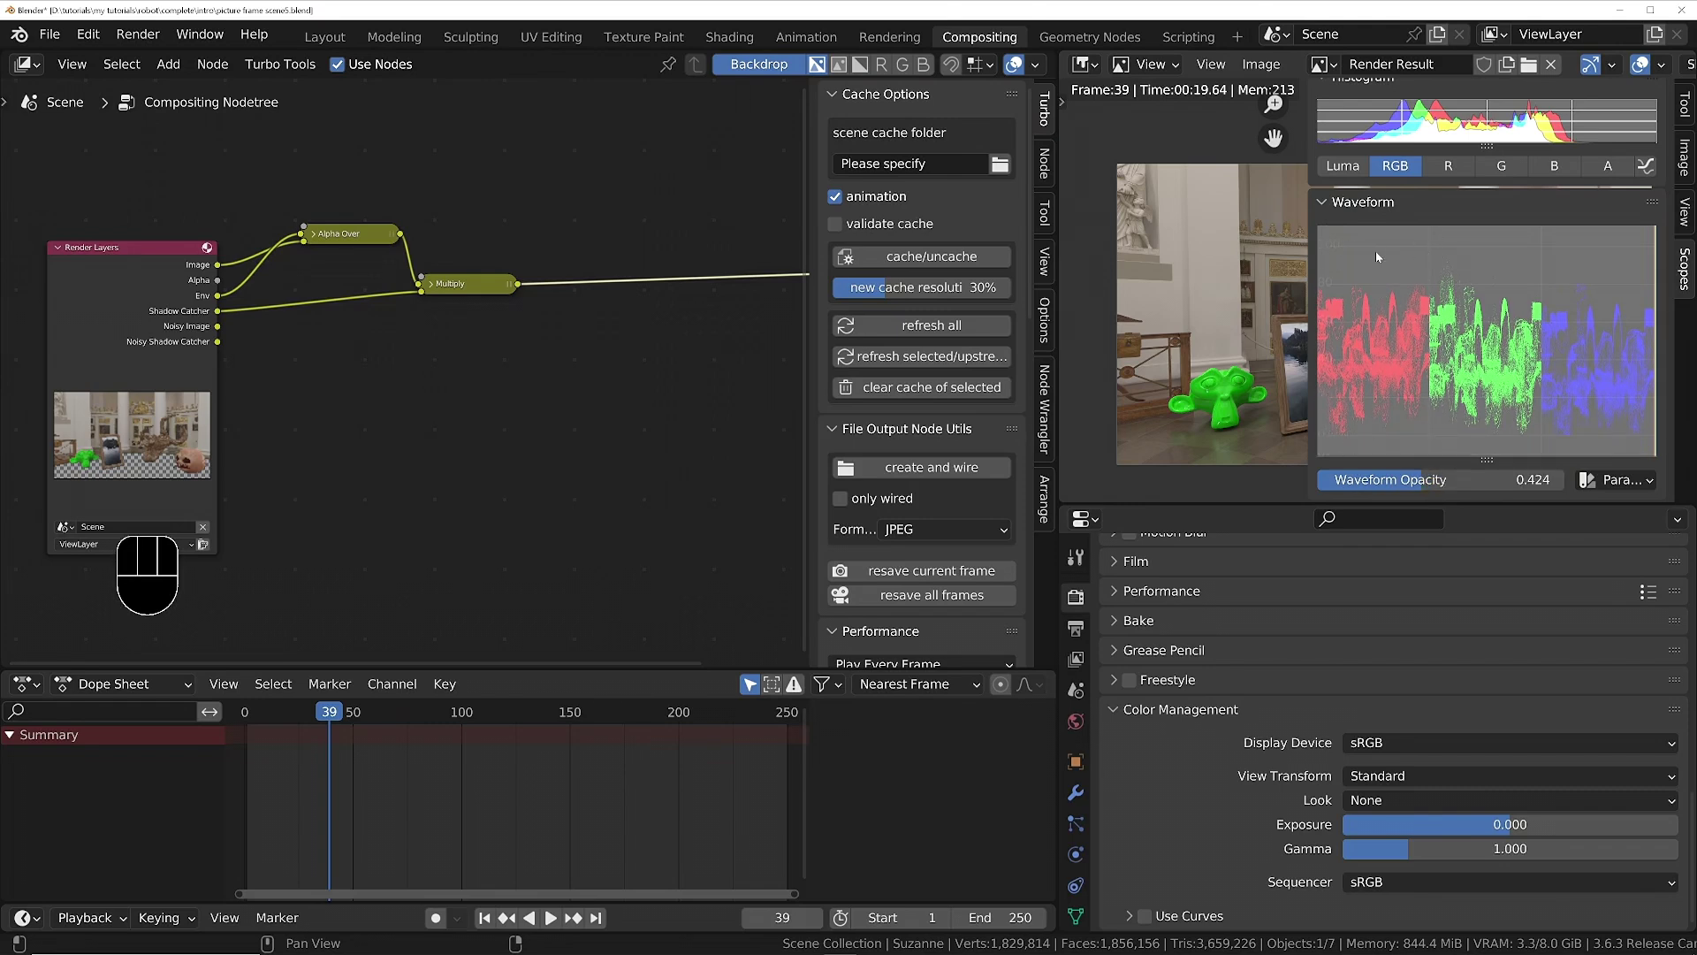
{"action": "left_click_drag", "start_coordinate": [1061, 279], "coordinate": [800, 279]}
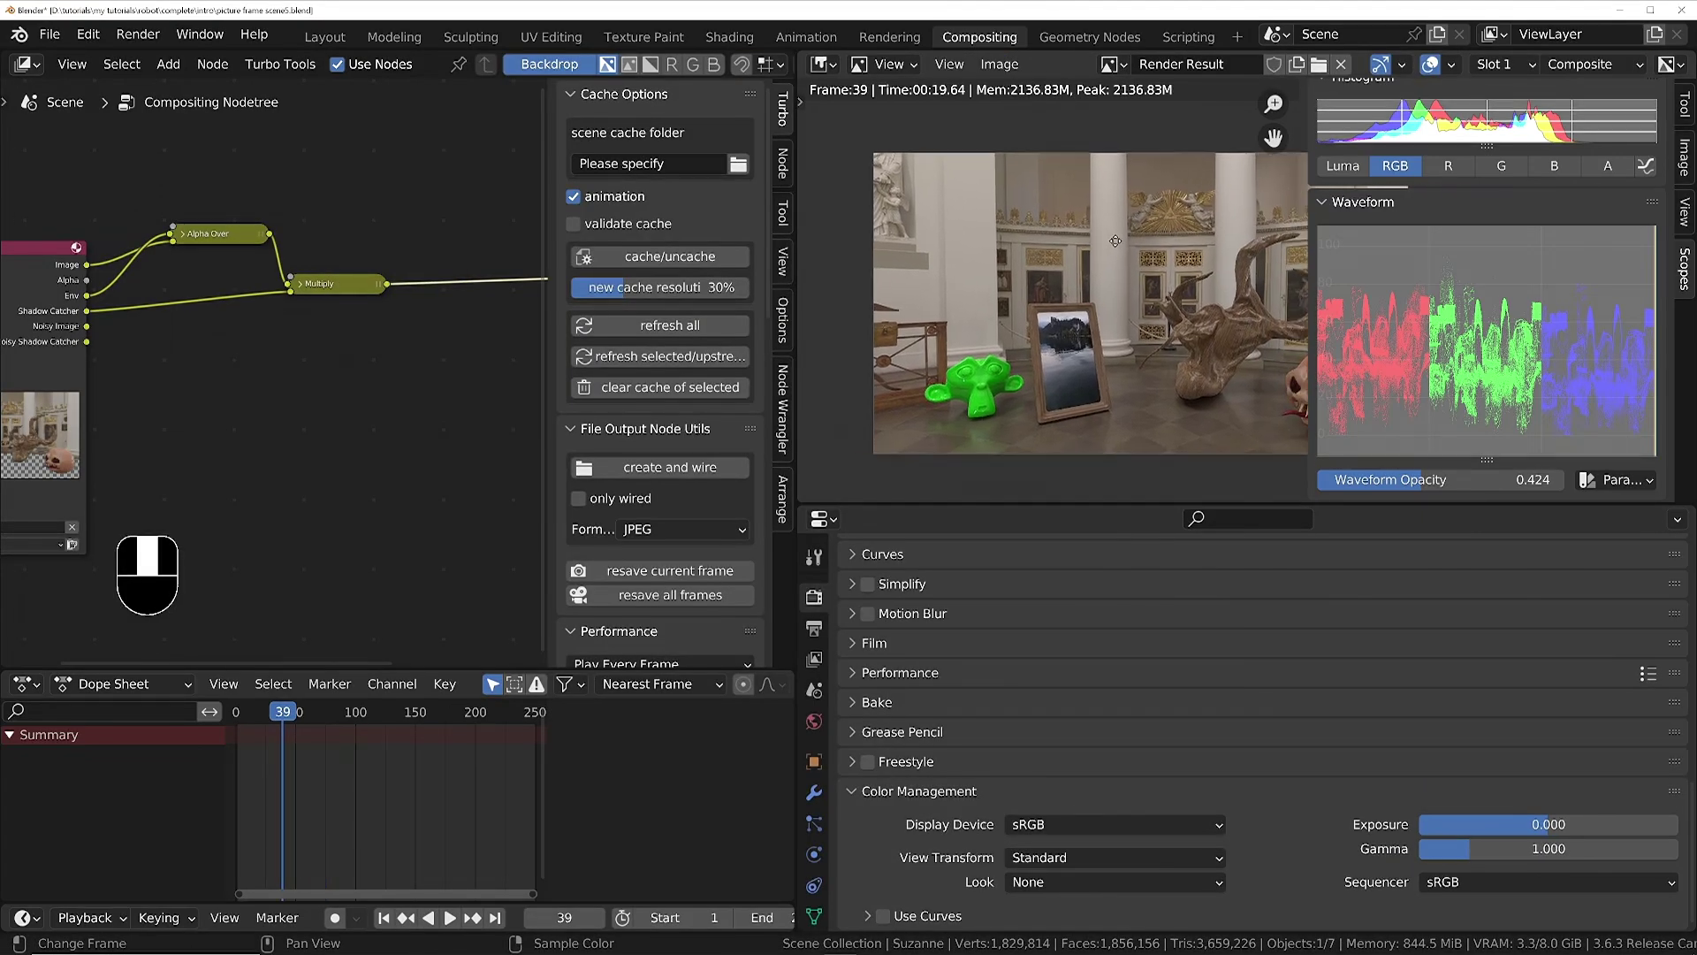
{"action": "middle_click_drag", "start_coordinate": [1115, 241], "coordinate": [1085, 240]}
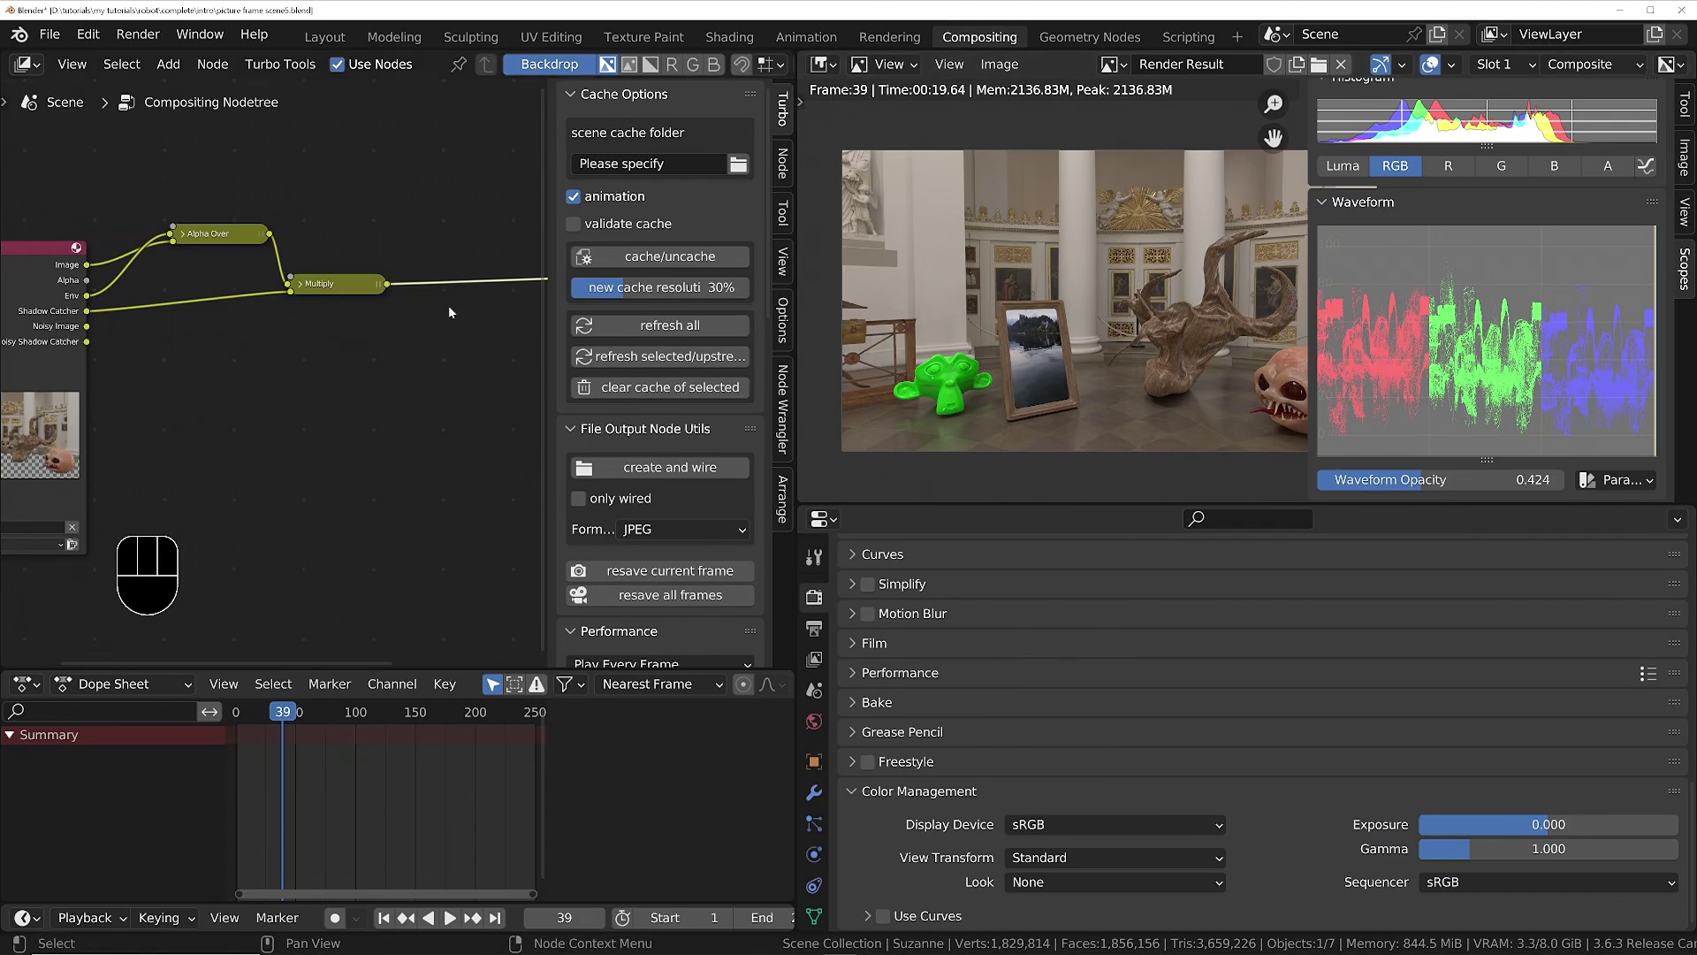
Add an RGB Curves node on the link between the Multiply and Composite nodes.
{"action": "middle_click_drag", "start_coordinate": [448, 311], "coordinate": [239, 391]}
{"action": "key", "text": "shift+a"}
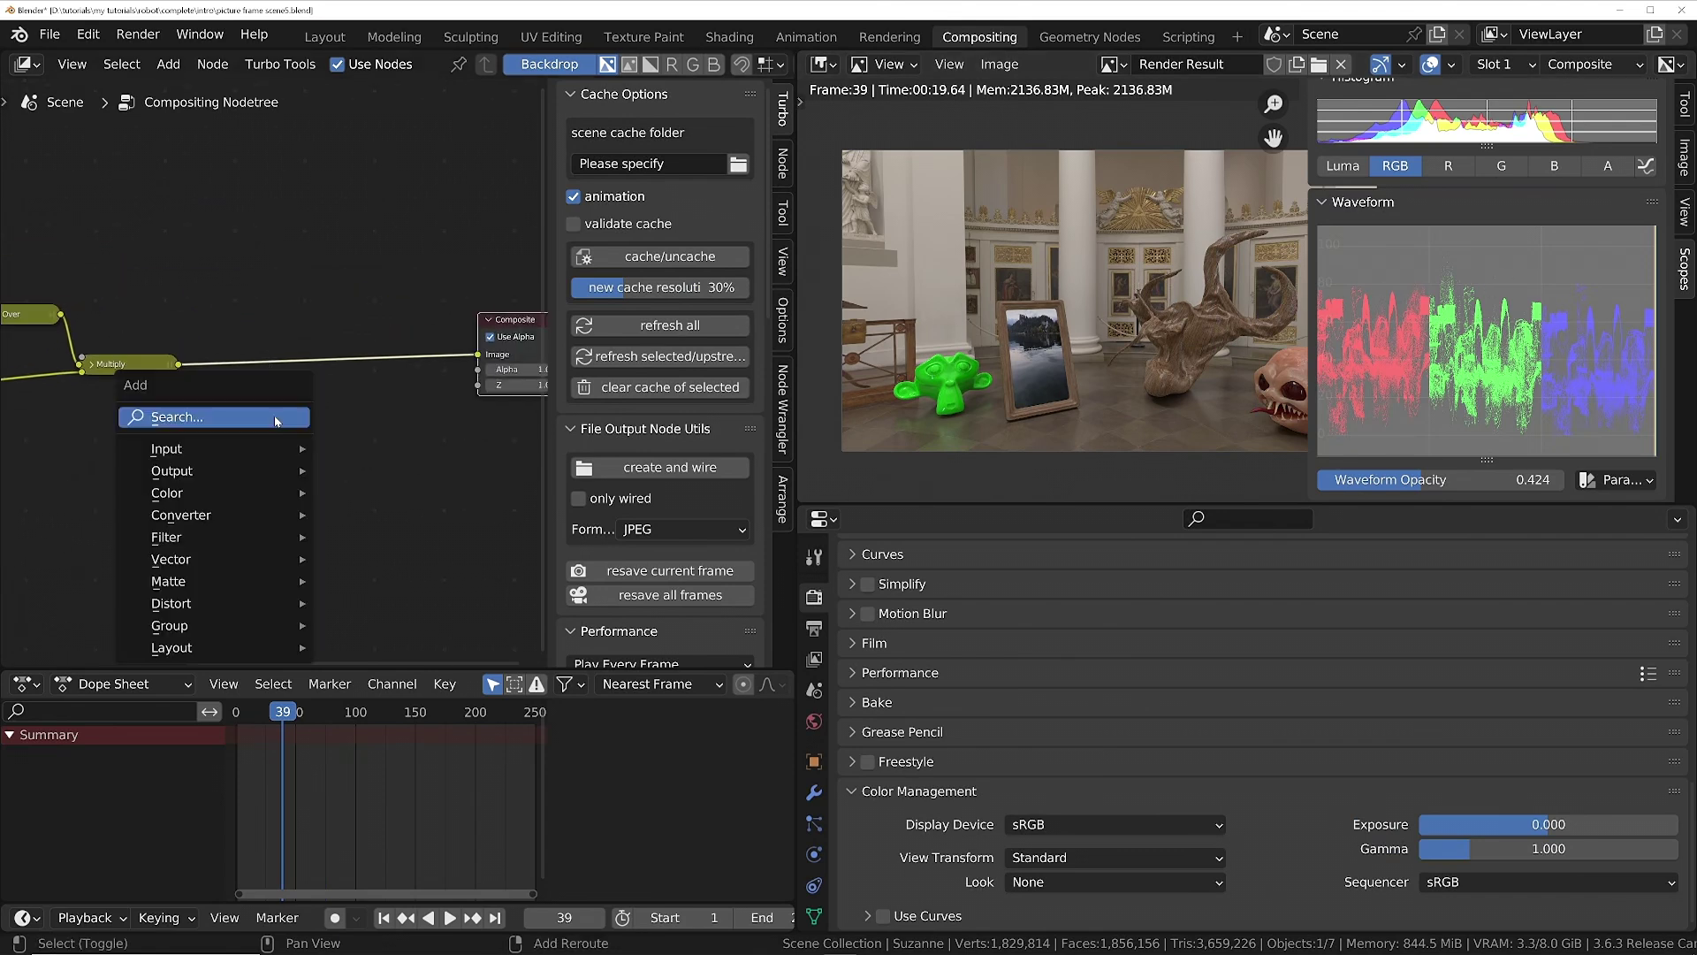
{"action": "left_click", "coordinate": [277, 420]}
{"action": "type", "text": "rg"}
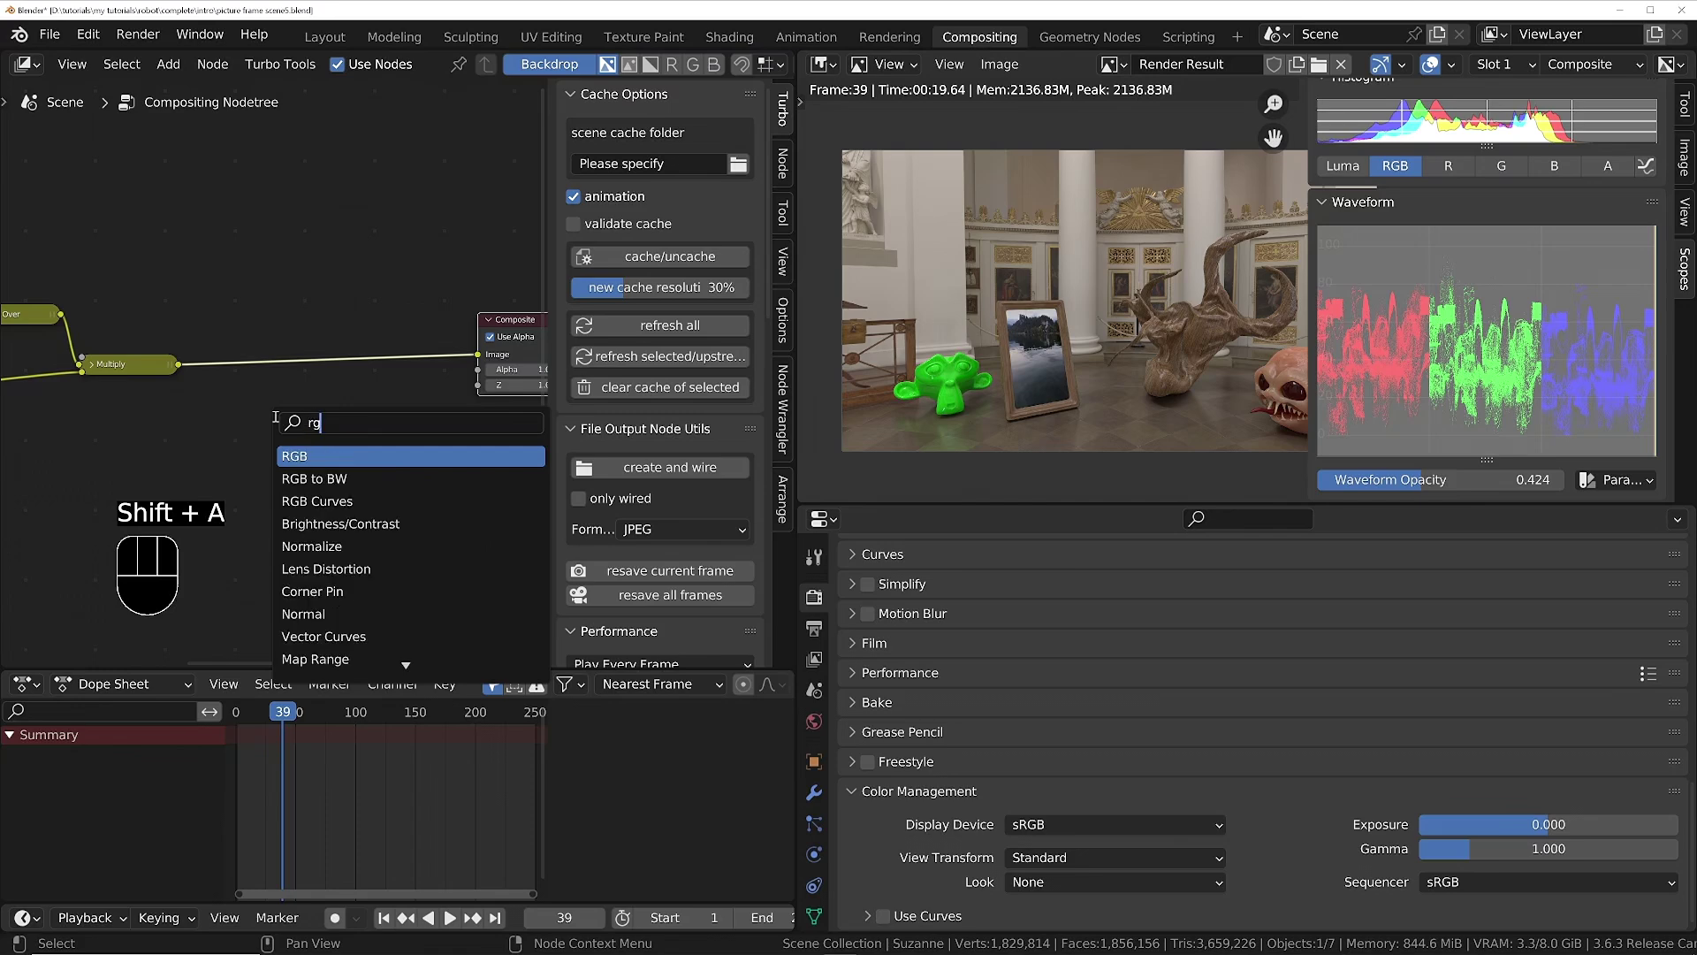
{"action": "key", "text": "Down"}
{"action": "key", "text": "Down"}
{"action": "key", "text": "Return"}
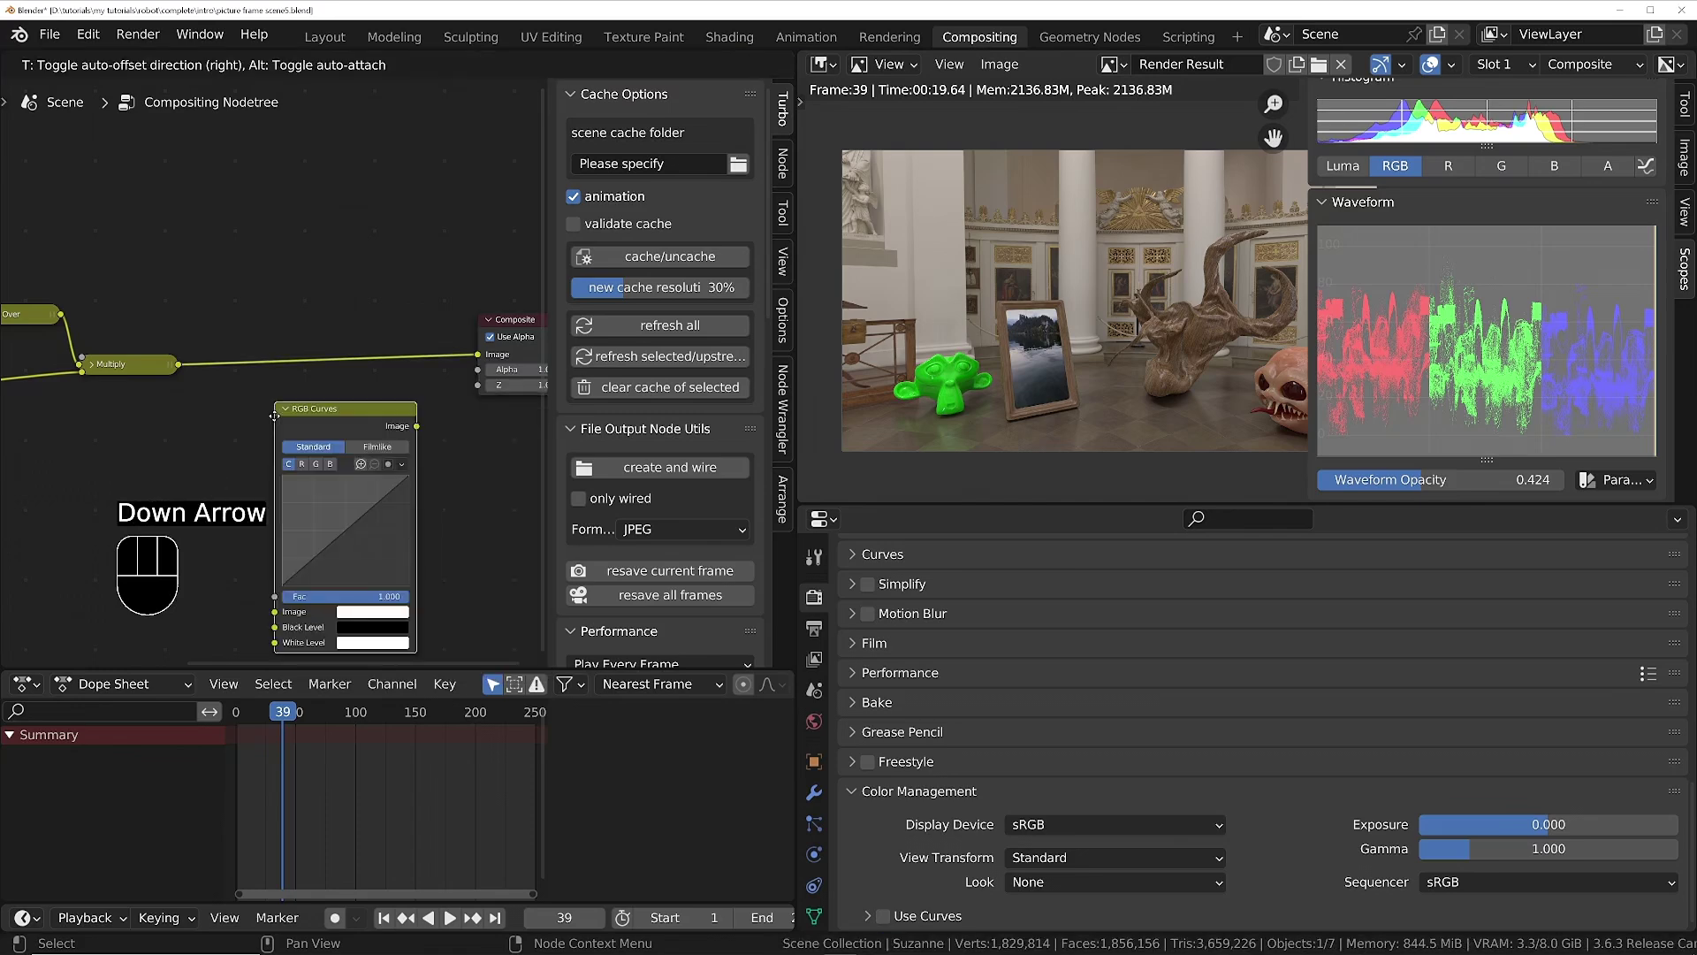
{"action": "left_click", "coordinate": [237, 311]}
Move the Composite node farther from the RGB Curves node to make room for more nodes.
{"action": "middle_click_drag", "start_coordinate": [387, 338], "coordinate": [228, 341]}
{"action": "left_click_drag", "start_coordinate": [305, 278], "coordinate": [460, 424]}
{"action": "key", "text": "g"}
{"action": "left_click", "coordinate": [419, 363]}
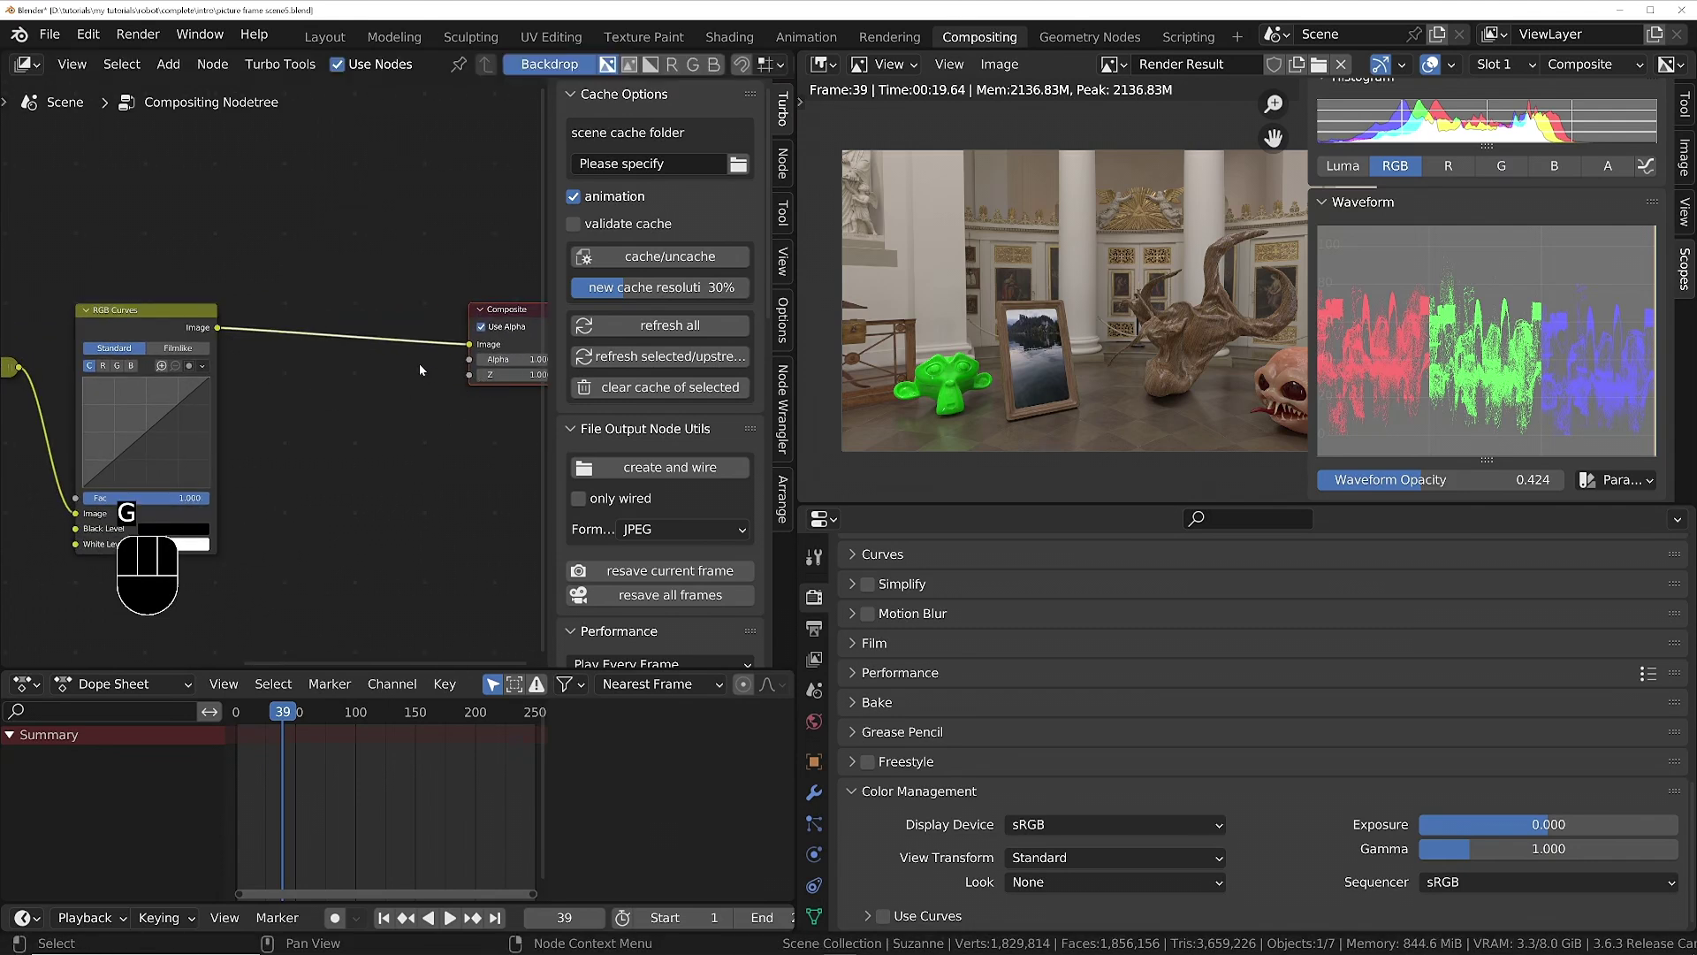
{"action": "scroll", "coordinate": [418, 364], "scroll_direction": "down", "scroll_amount": 3}
{"action": "key", "text": "g"}
{"action": "left_click", "coordinate": [565, 398]}
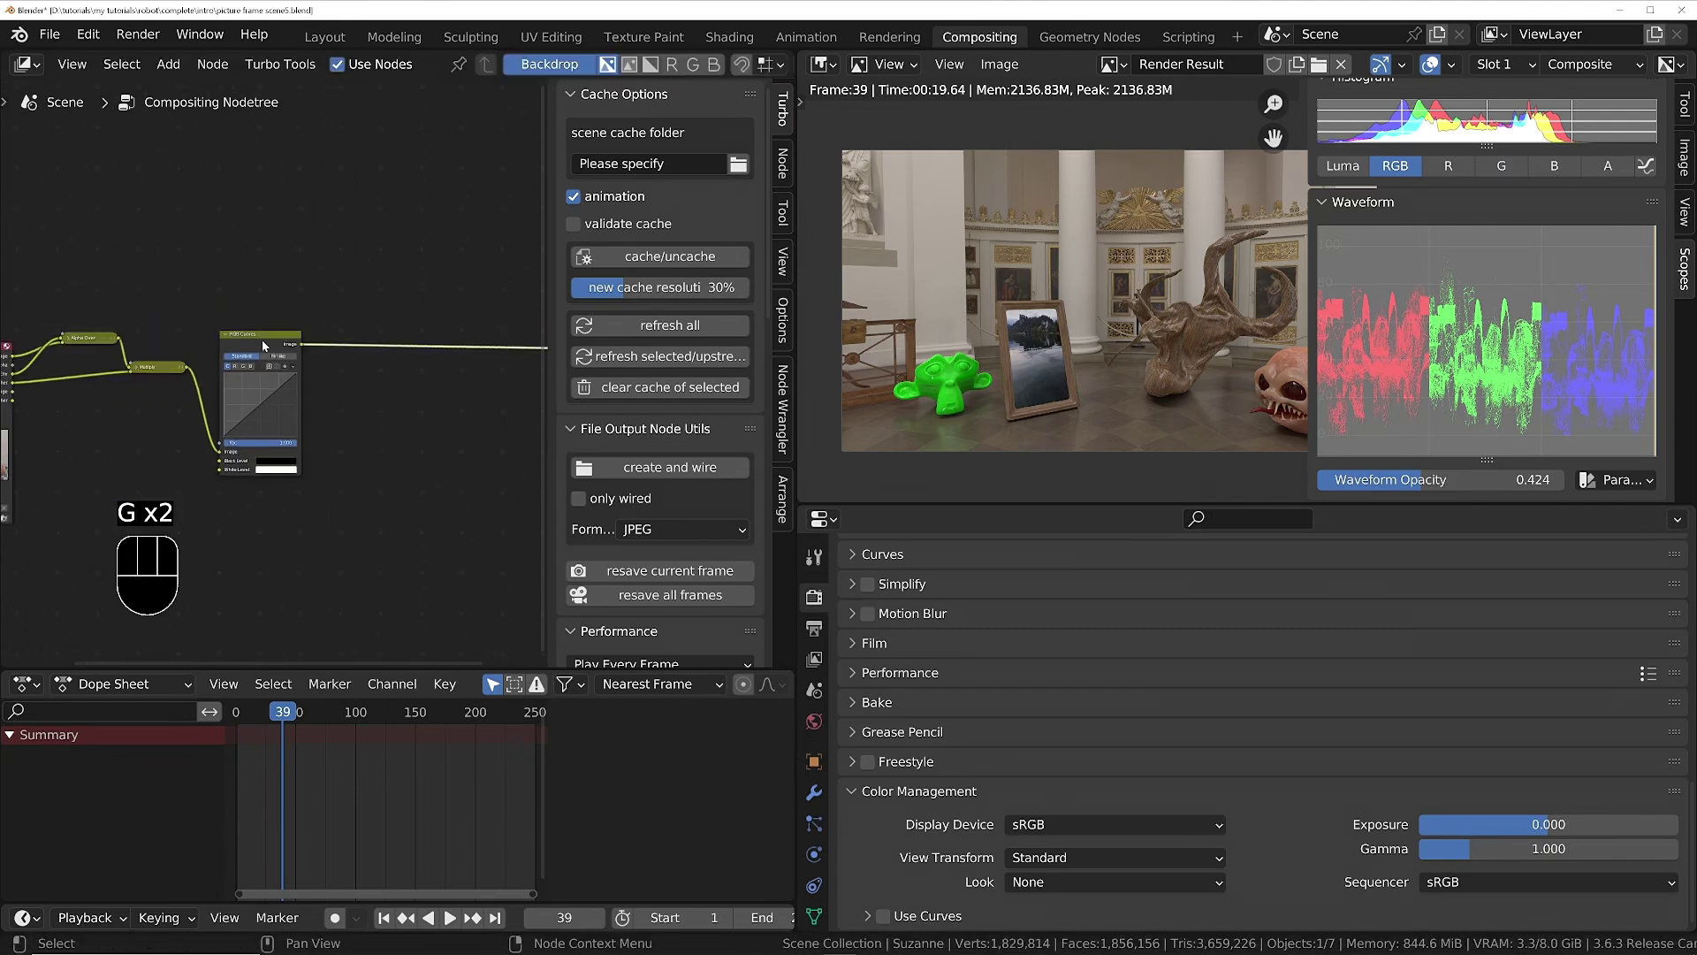
Duplicate the RGB Curves node and insert the copy between the original and the Composite node.
{"action": "left_click", "coordinate": [262, 340]}
{"action": "key", "text": "shift+d"}
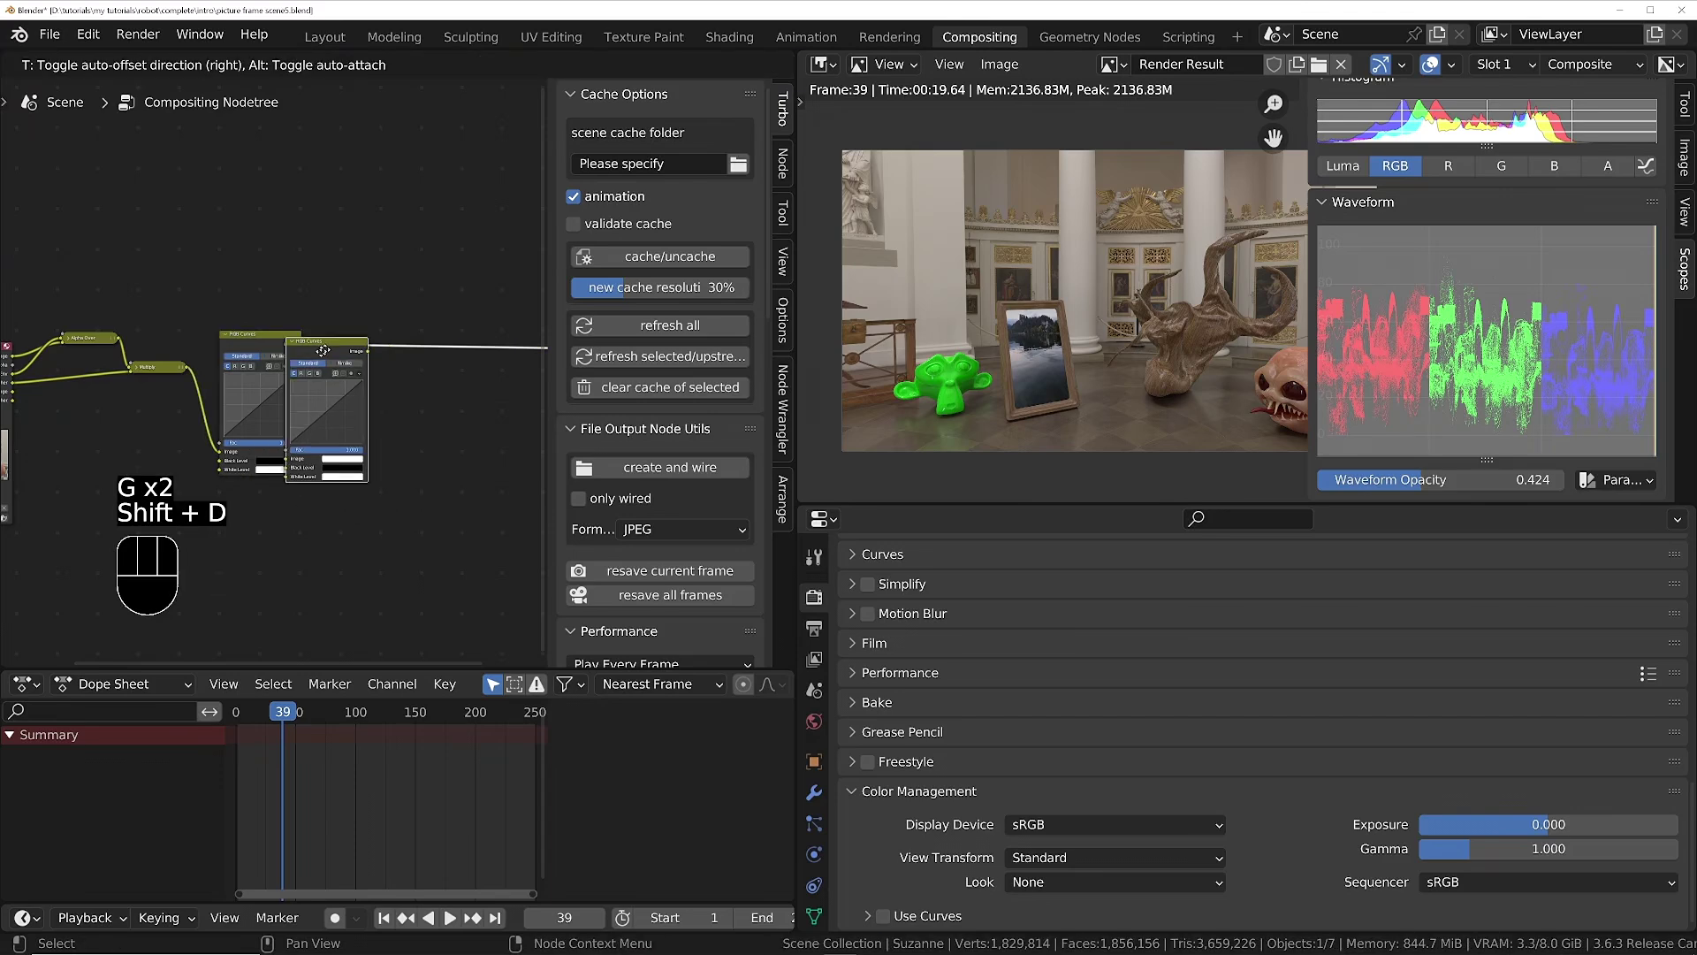
{"action": "left_click", "coordinate": [372, 320]}
{"action": "middle_click_drag", "start_coordinate": [401, 345], "coordinate": [290, 348]}
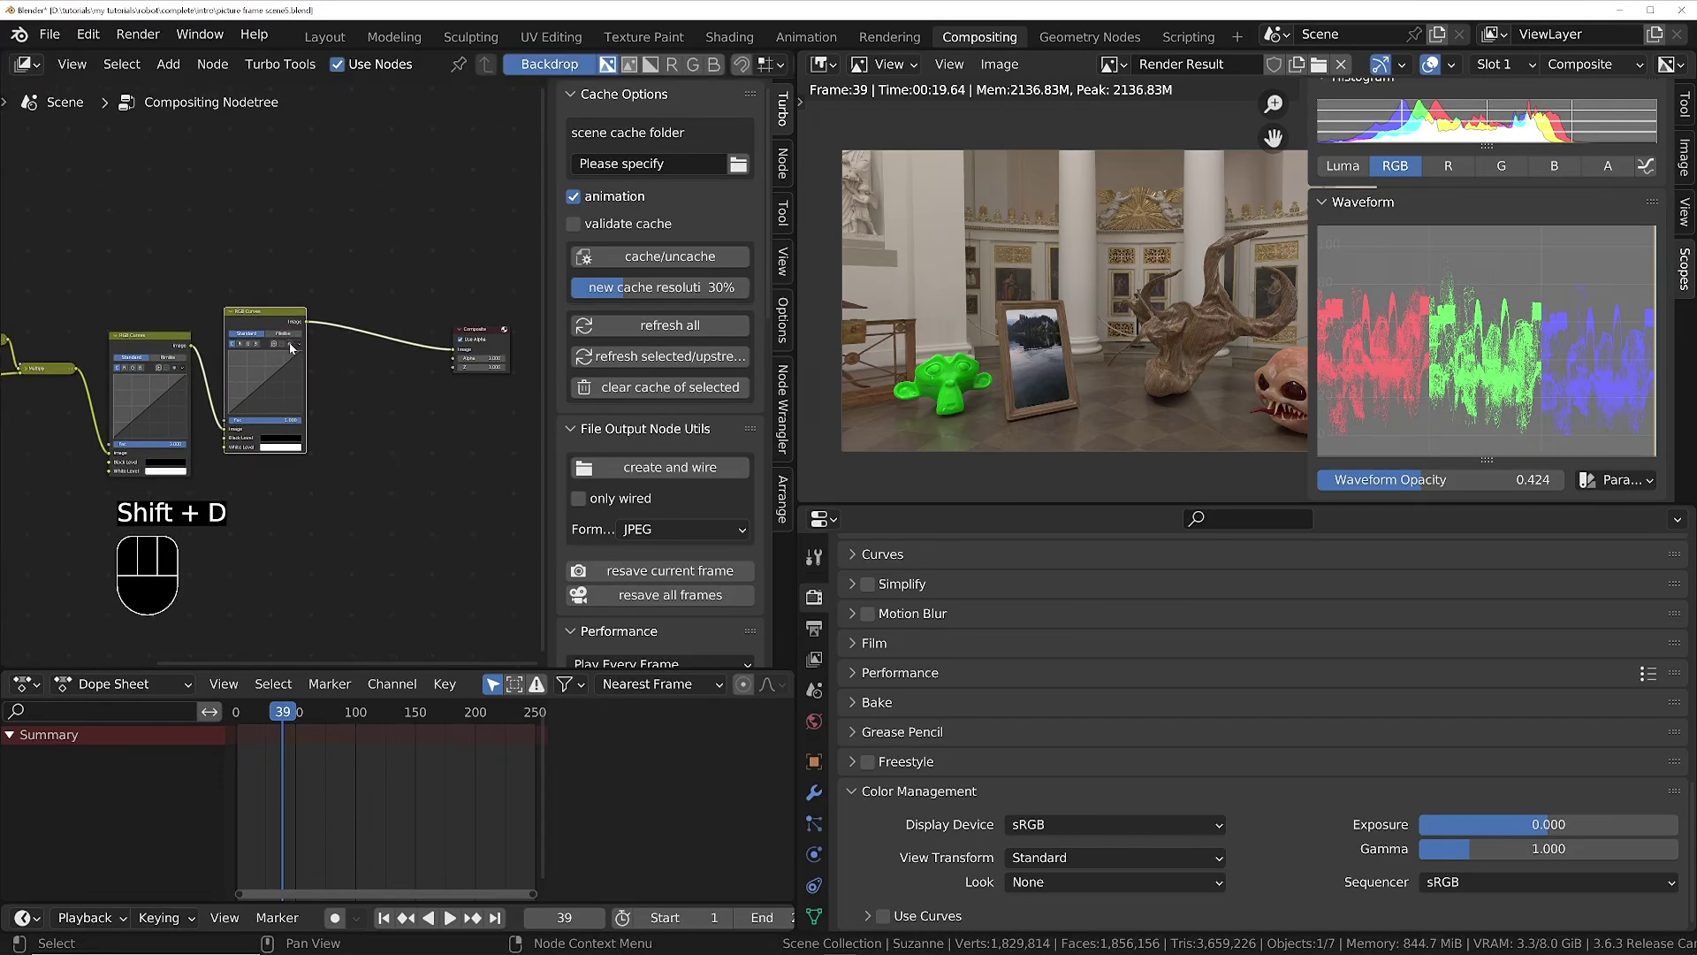
Duplicate the RGB Curves node twice more into the chain before the Composite node, moving the Composite node farther away to make room.
{"action": "key", "text": "shift+d"}
{"action": "left_click_drag", "start_coordinate": [386, 340], "coordinate": [513, 341]}
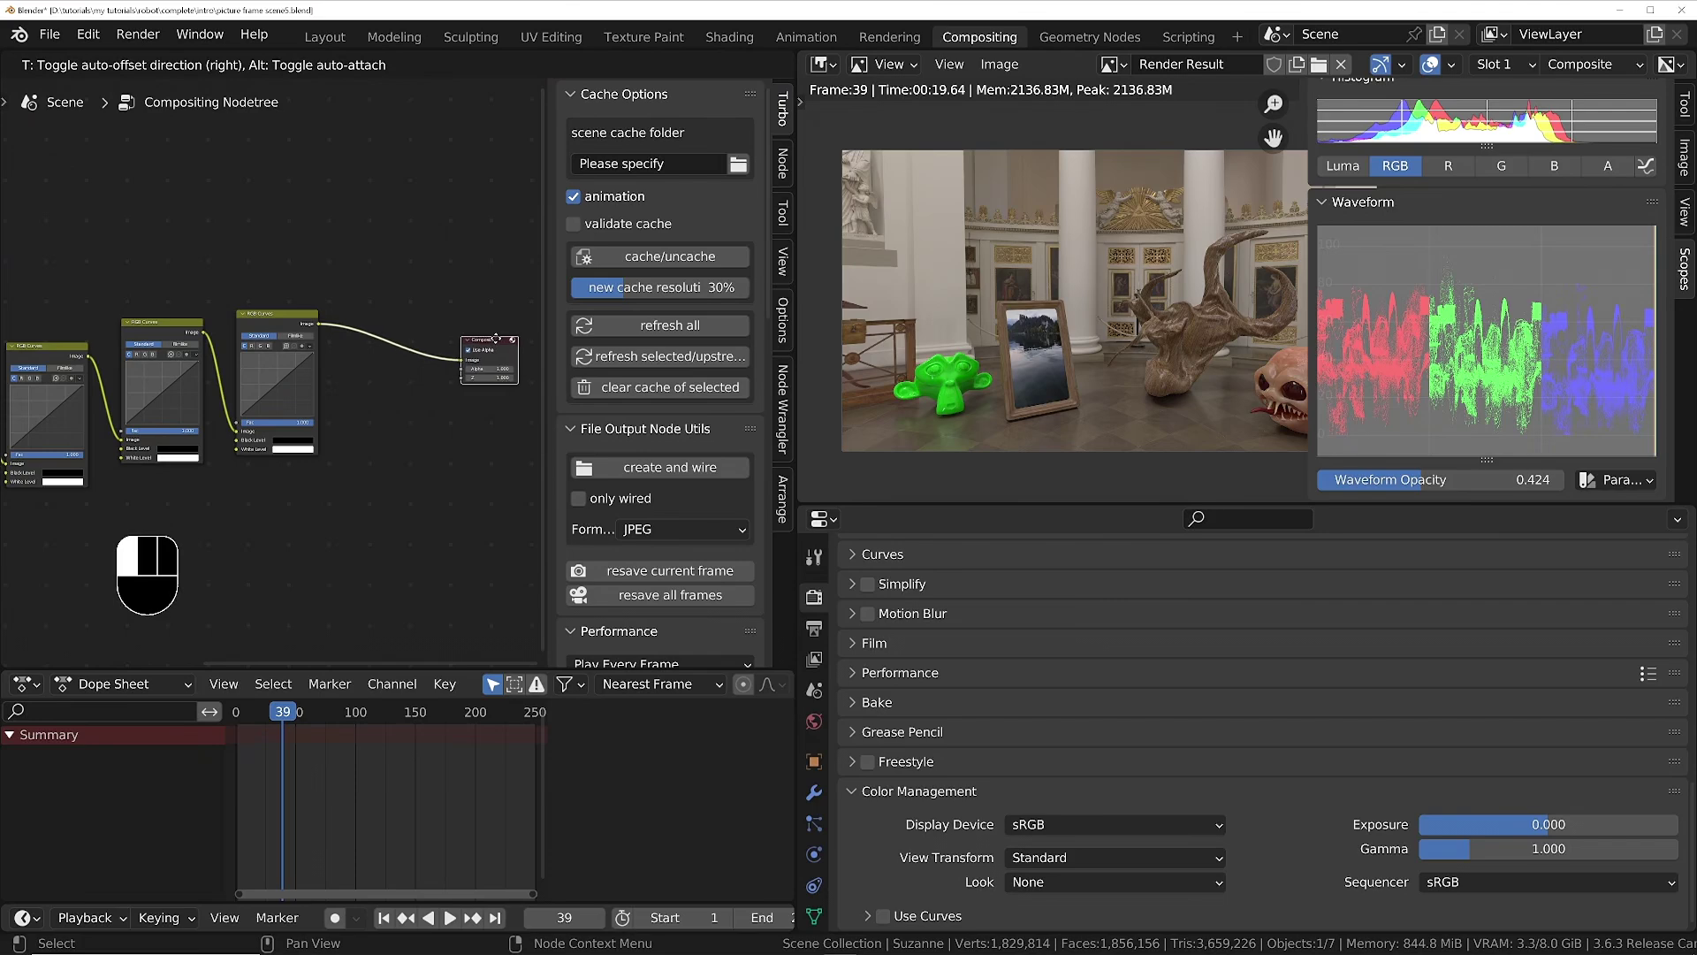
{"action": "left_click", "coordinate": [262, 317]}
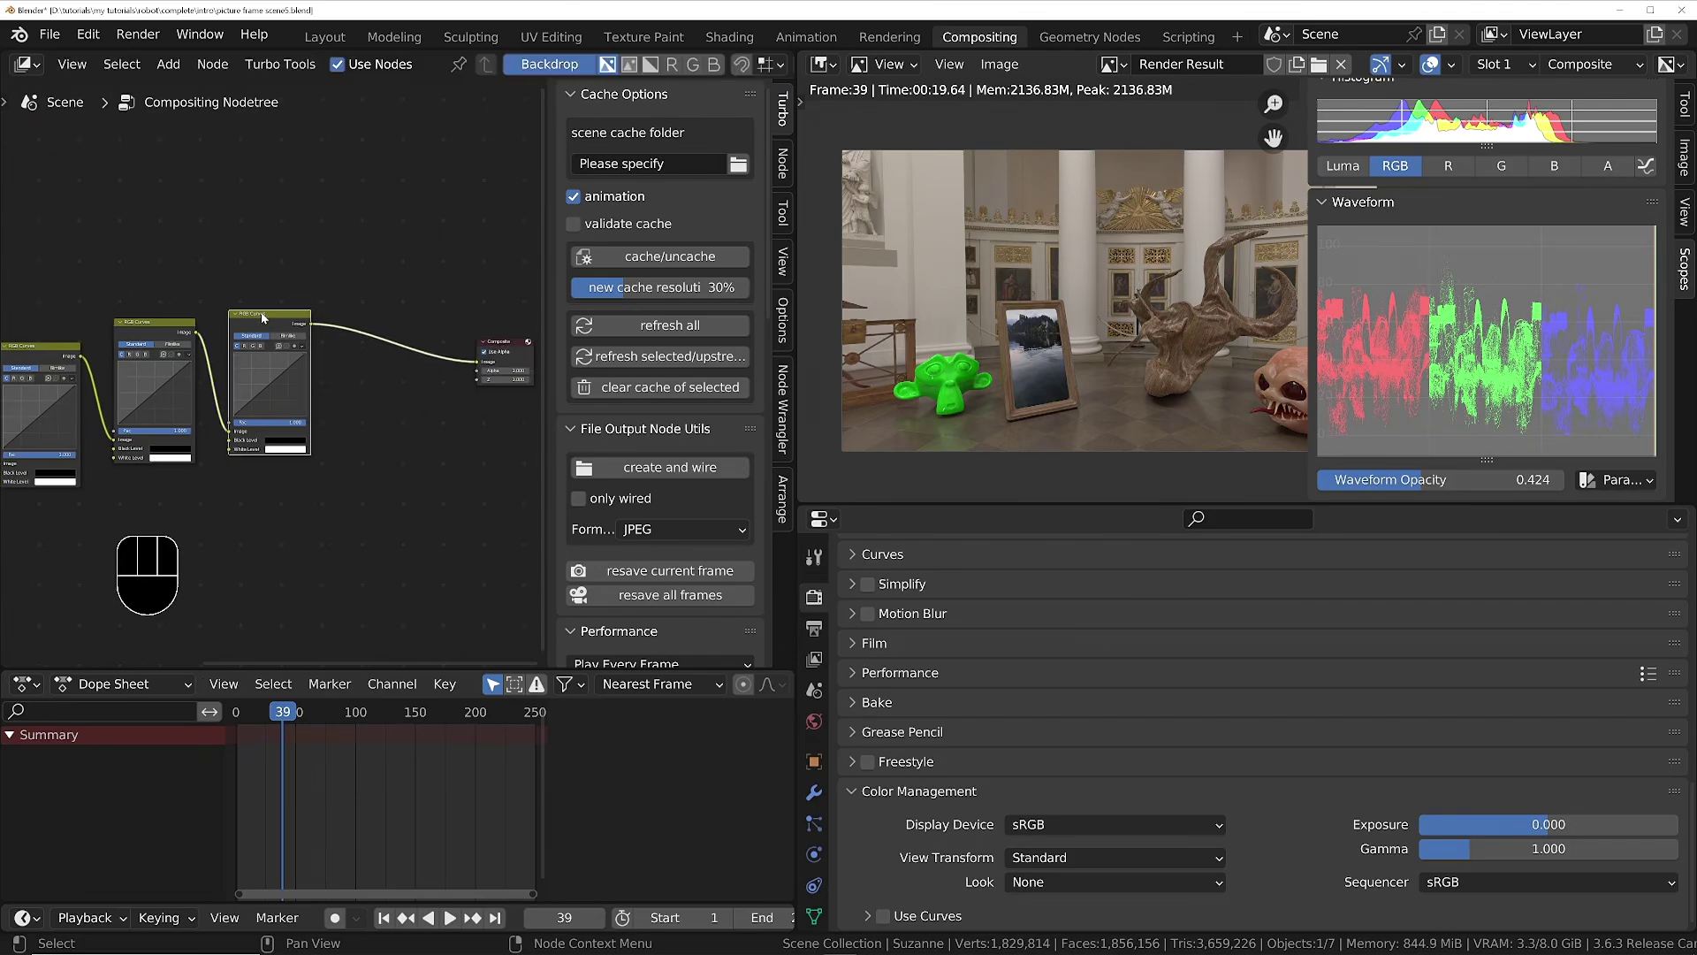
{"action": "key", "text": "shift+d"}
{"action": "left_click", "coordinate": [376, 323]}
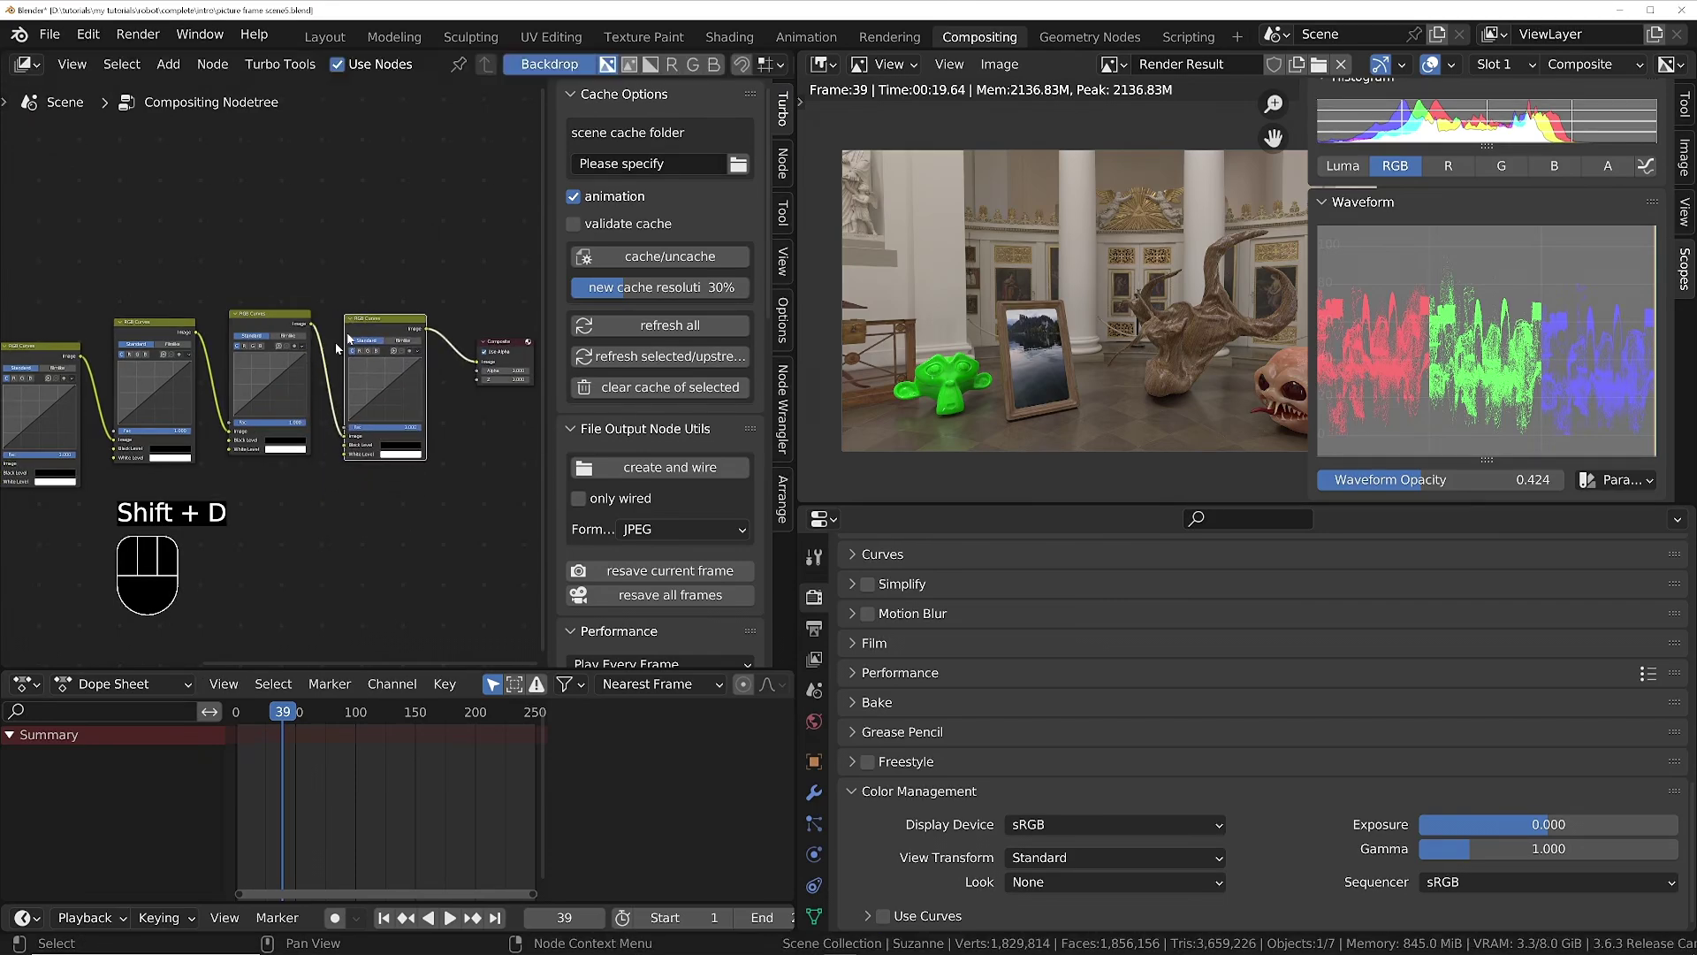
Sample the White Level of the first RGB Curves node from the bright white column in the render.
{"action": "middle_click_drag", "start_coordinate": [198, 406], "coordinate": [307, 392]}
{"action": "scroll", "coordinate": [307, 393], "scroll_direction": "up", "scroll_amount": 4}
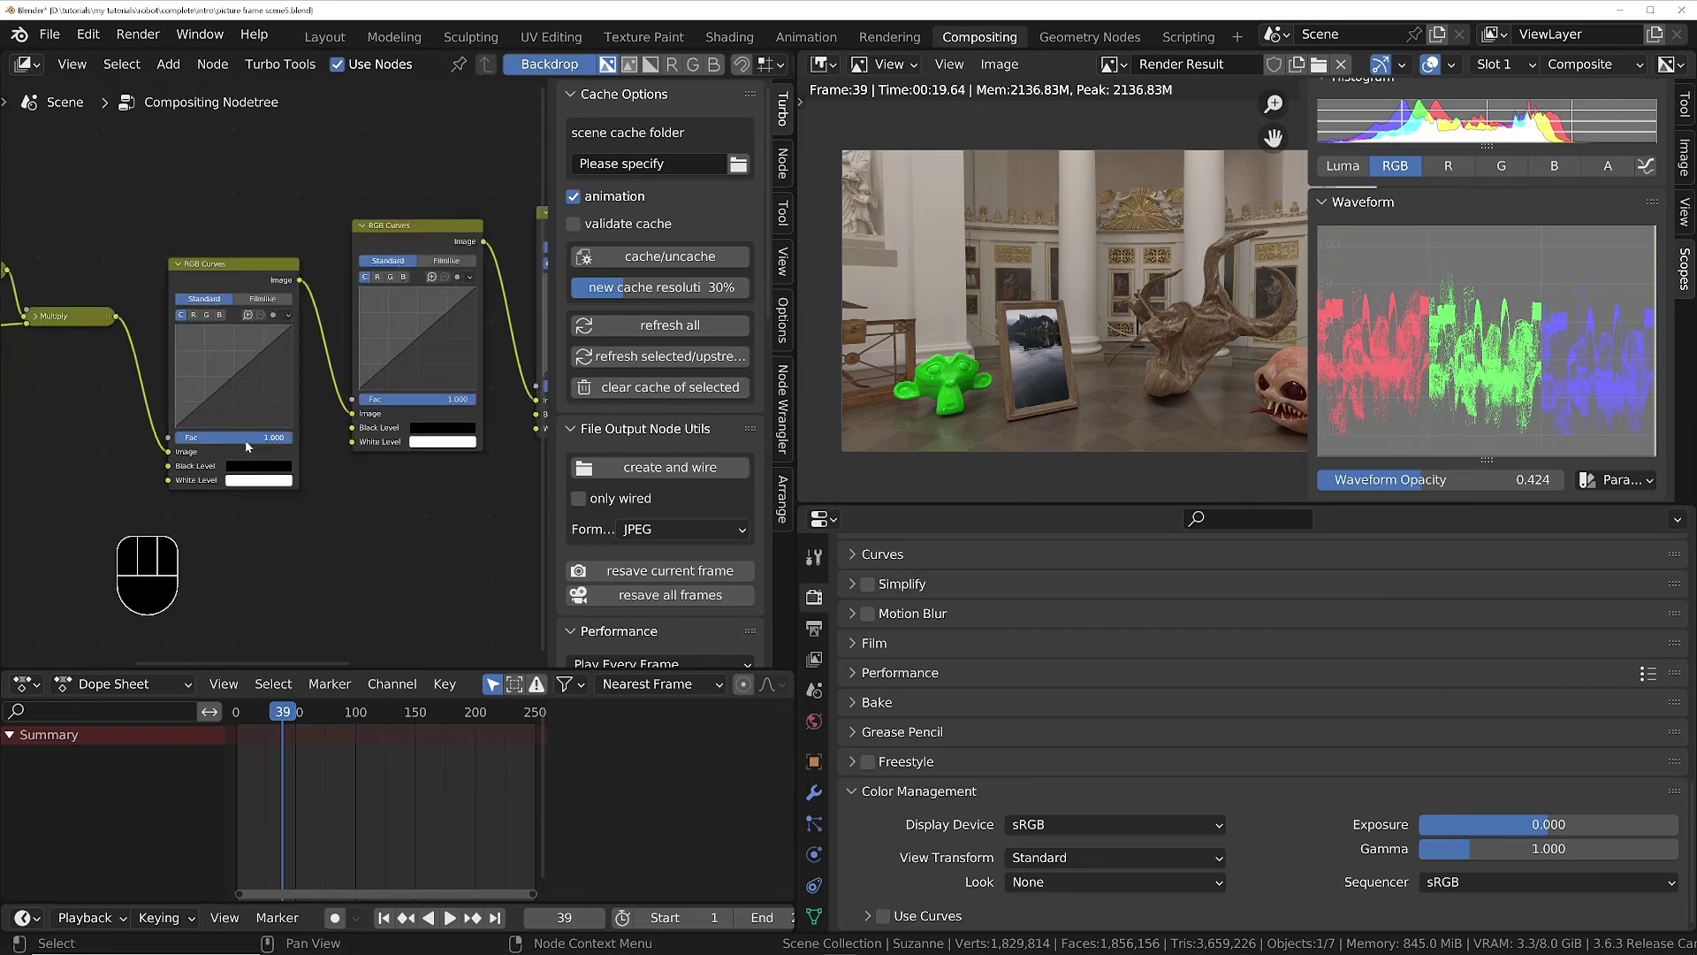
{"action": "middle_click_drag", "start_coordinate": [227, 454], "coordinate": [309, 392]}
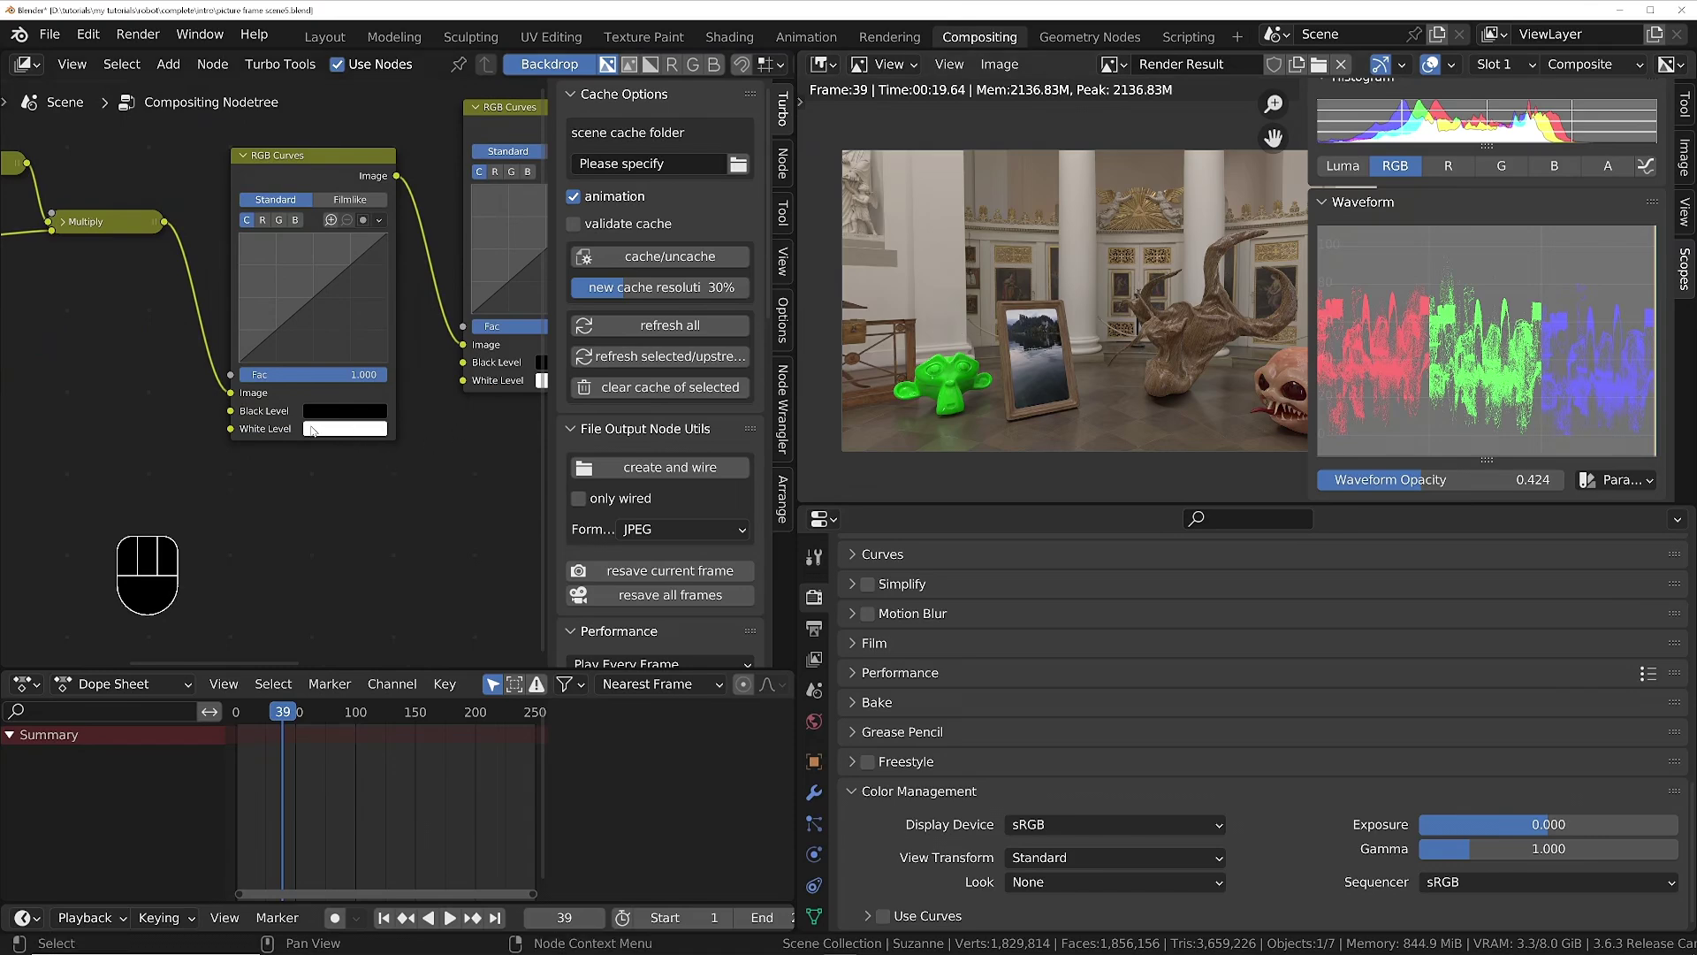
{"action": "scroll", "coordinate": [344, 433], "scroll_direction": "up", "scroll_amount": 2}
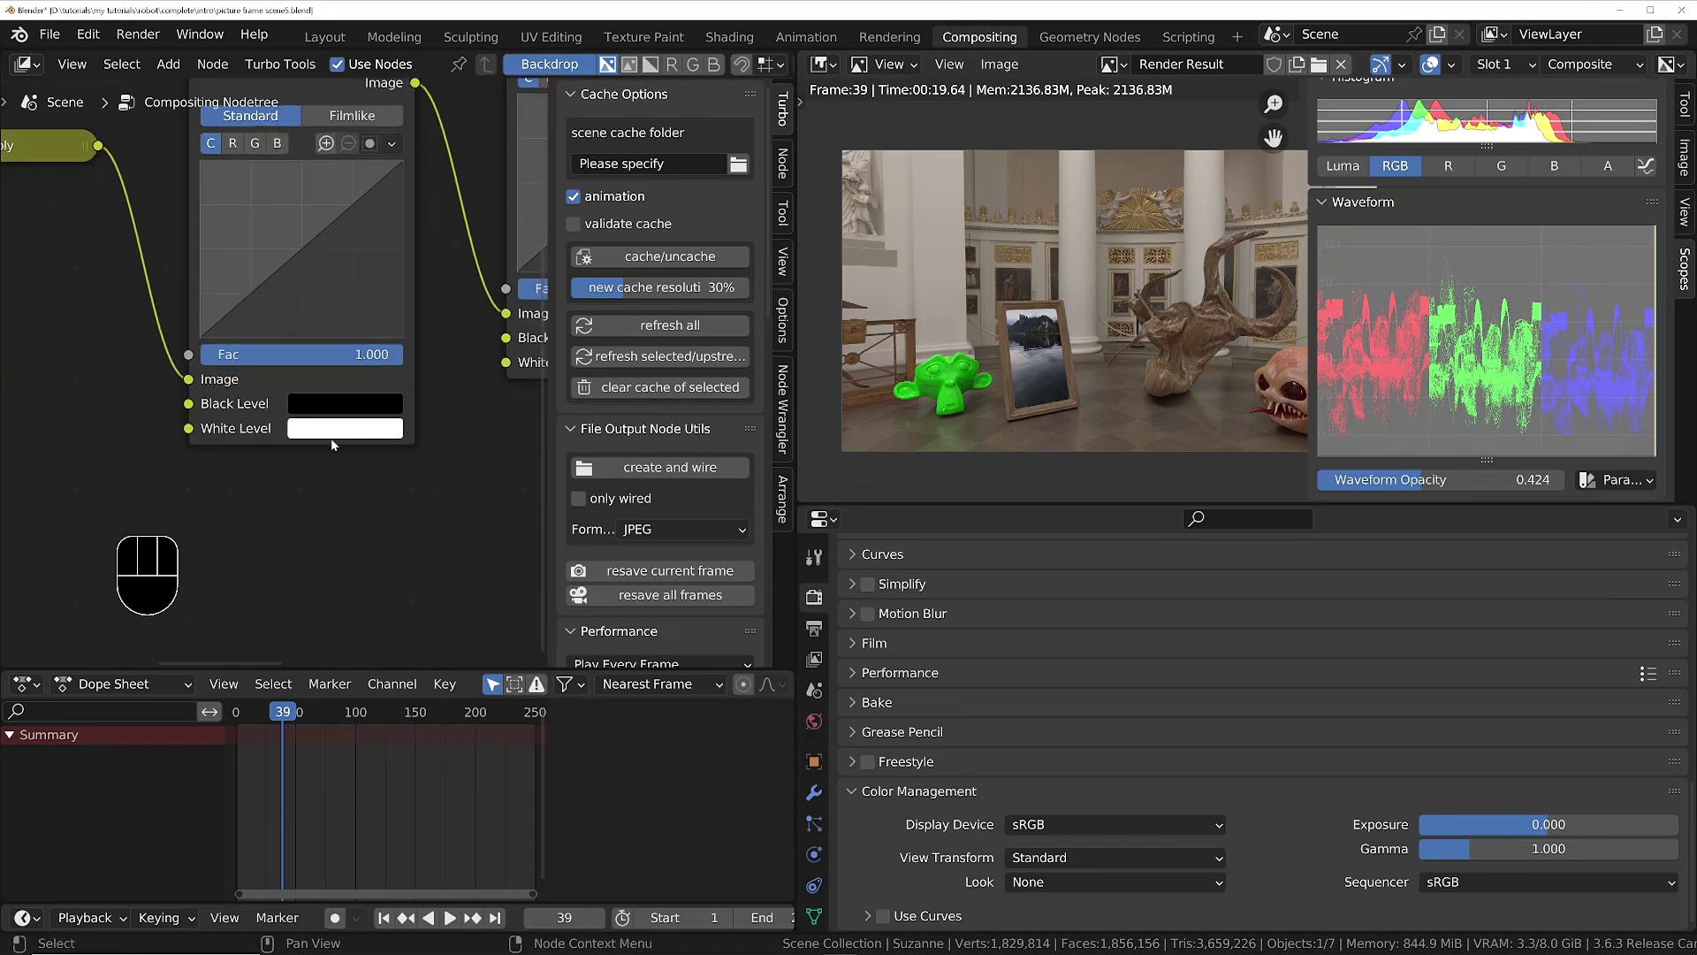
{"action": "key", "text": "e"}
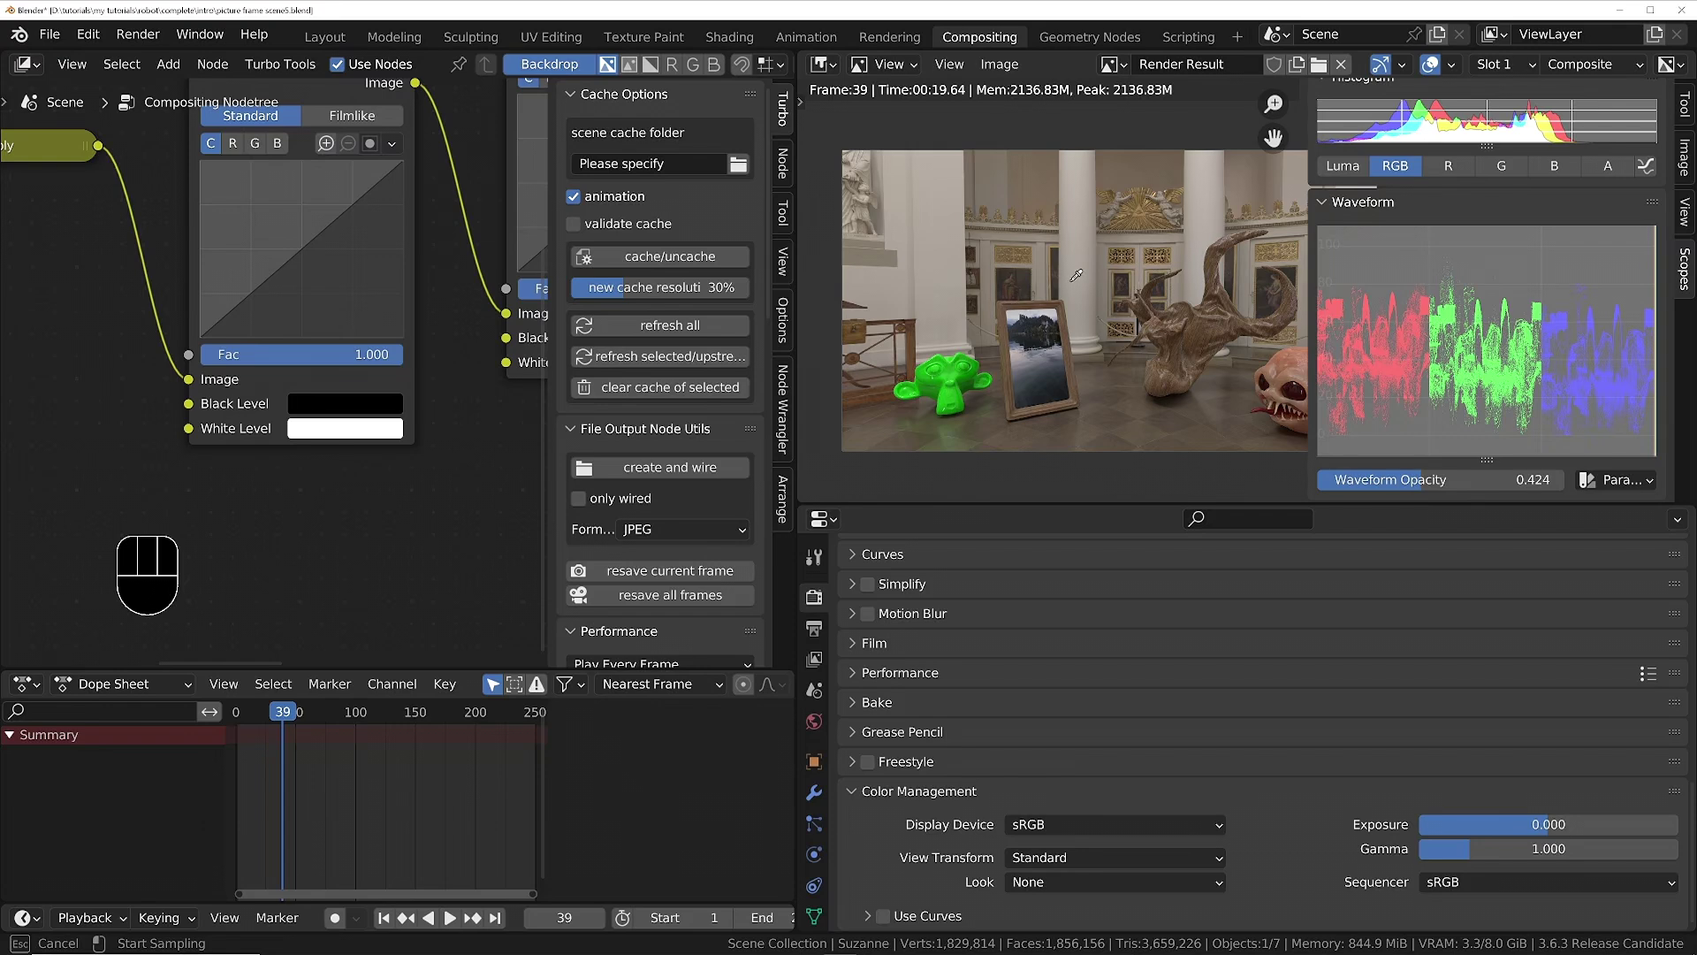
{"action": "left_click", "coordinate": [1078, 219]}
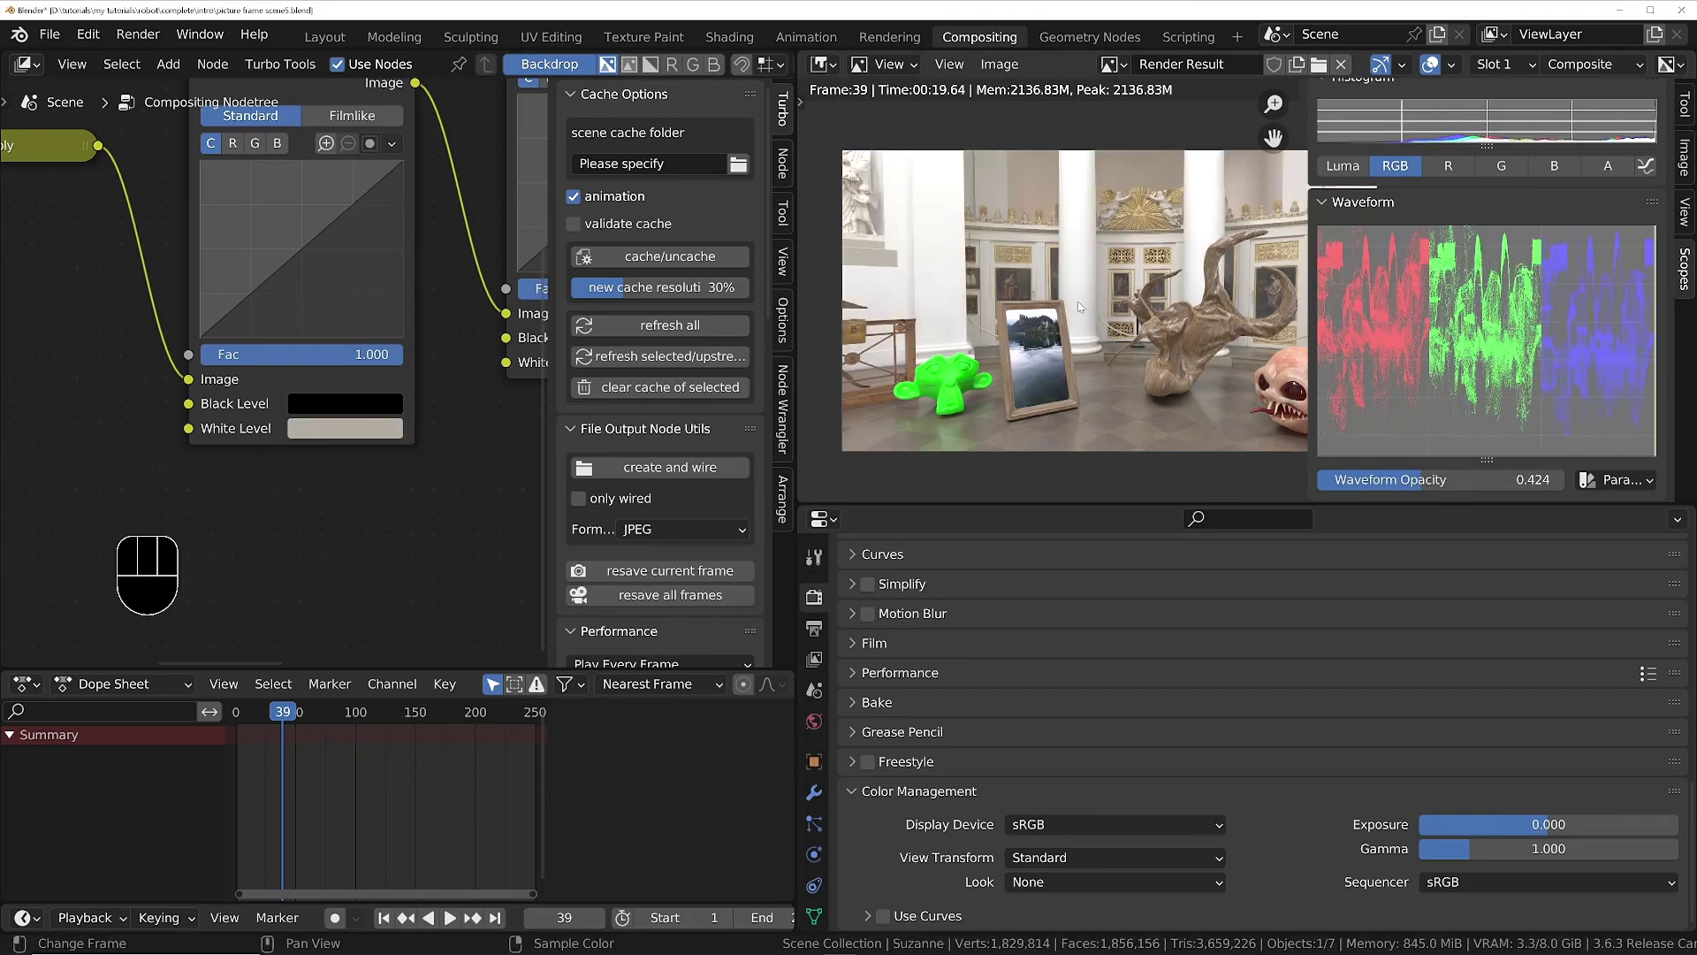
Lower the white end point of the first RGB Curves node's combined curve to about 0.4.
{"action": "scroll", "coordinate": [1078, 309], "scroll_direction": "up", "scroll_amount": 2}
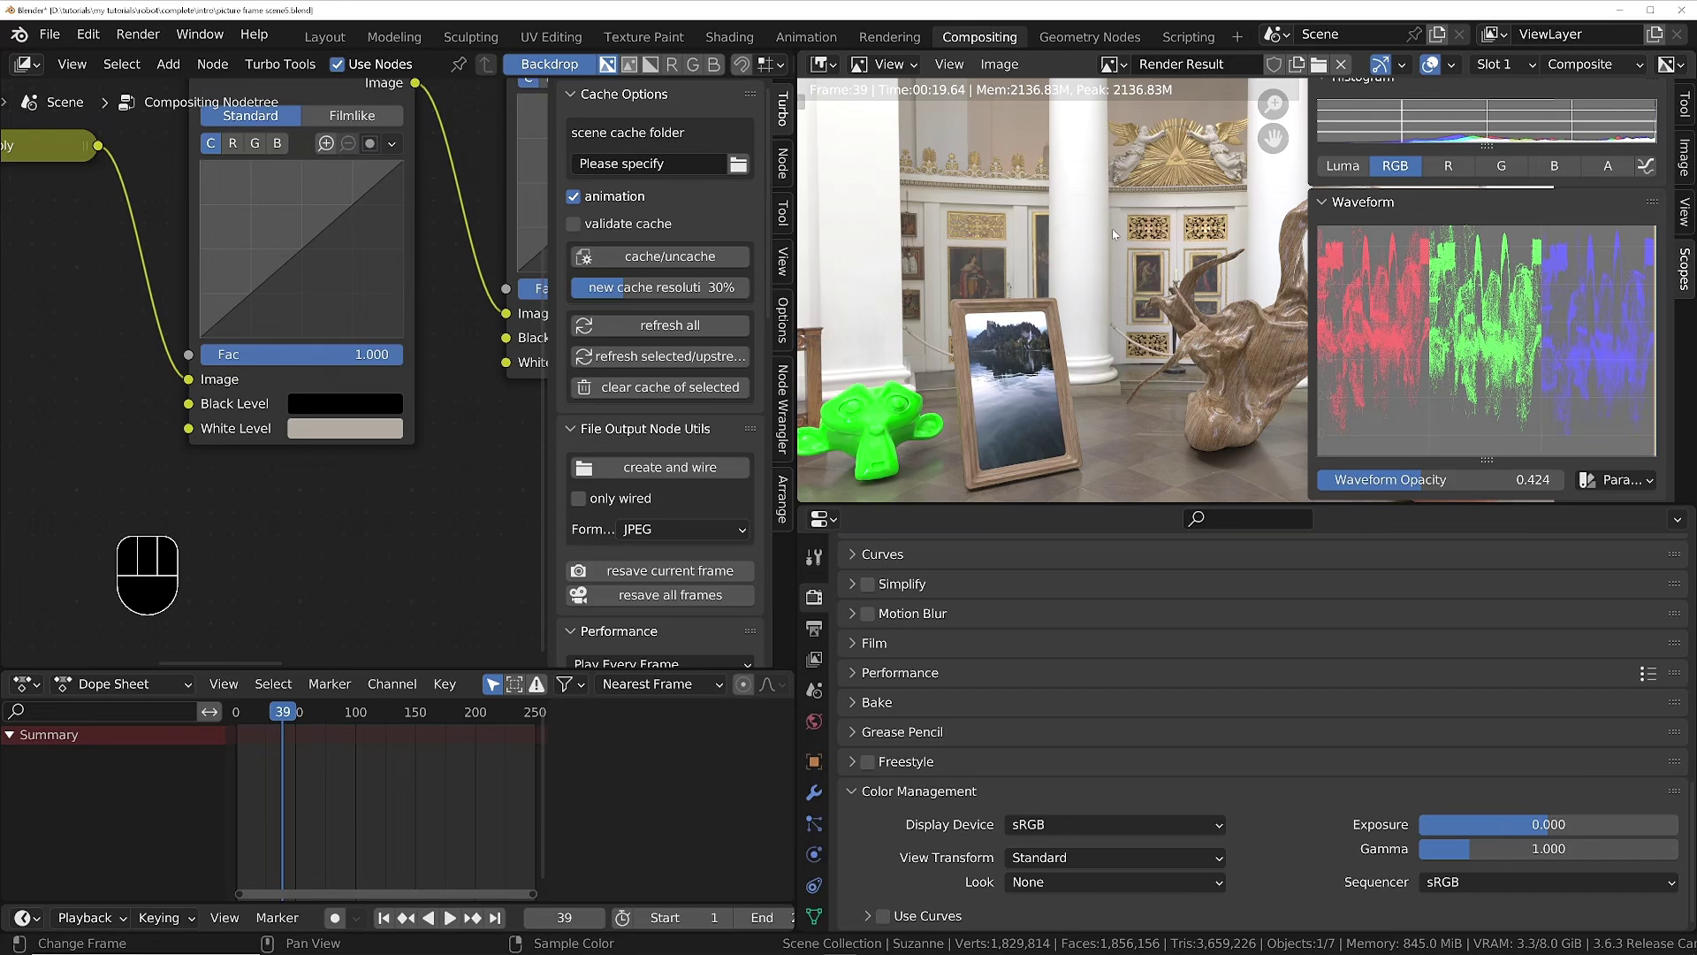
{"action": "scroll", "coordinate": [1114, 235], "scroll_direction": "down", "scroll_amount": 2}
{"action": "scroll", "coordinate": [366, 434], "scroll_direction": "up", "scroll_amount": 1}
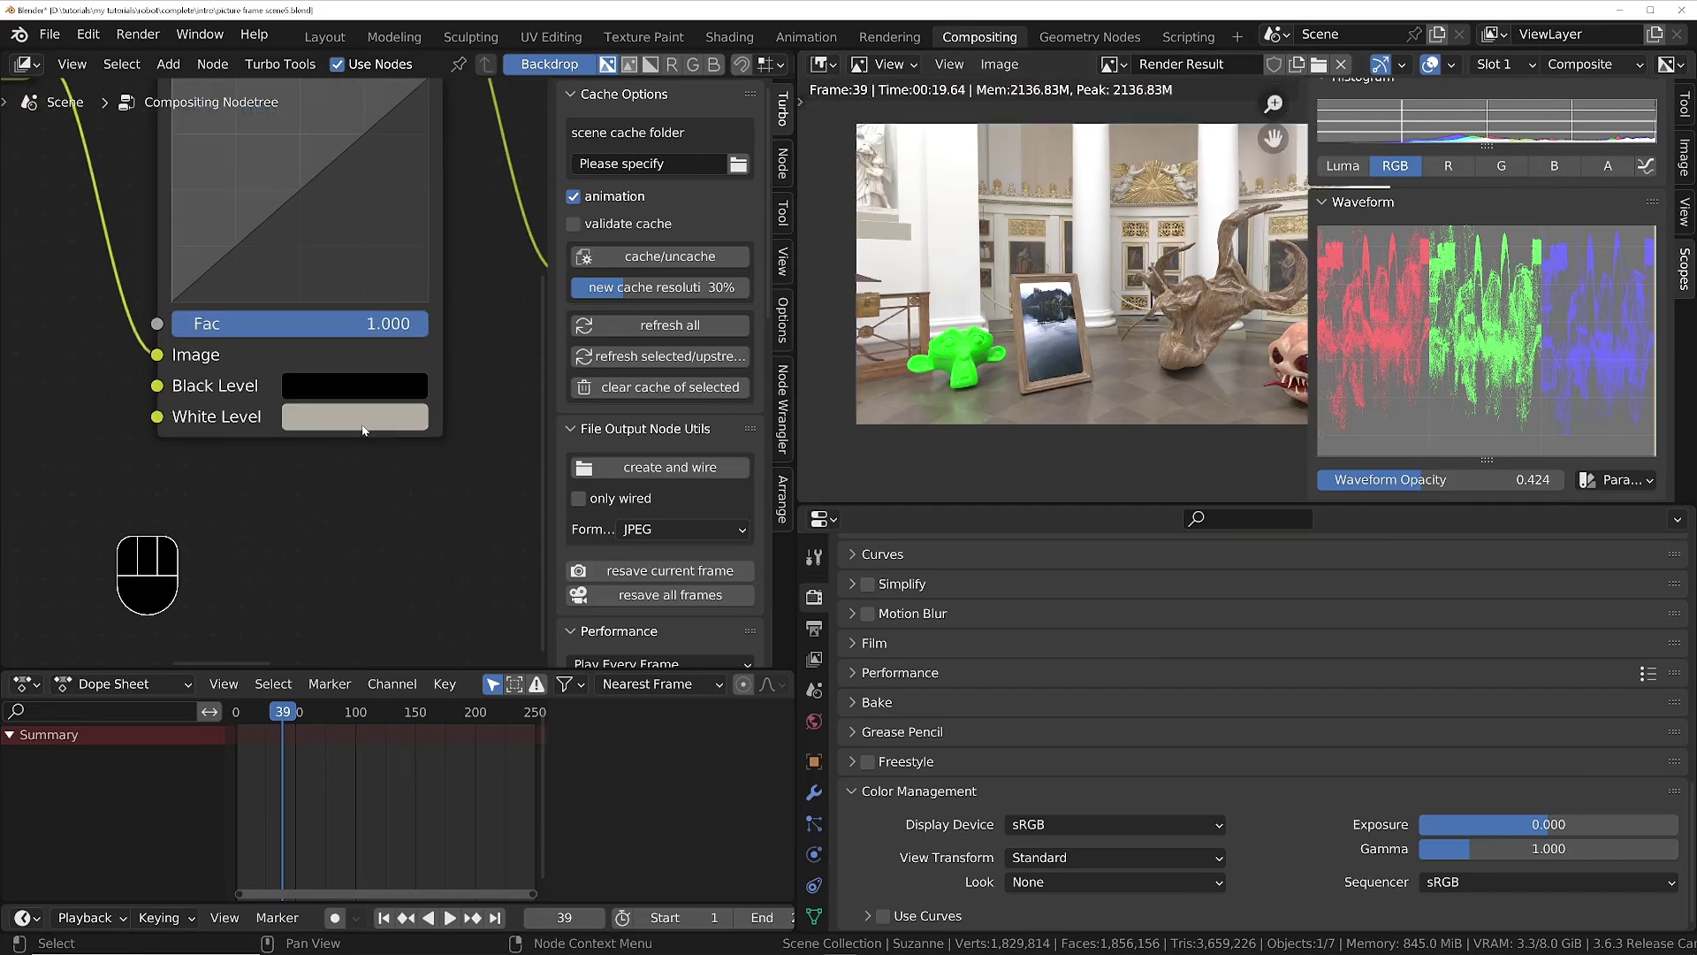
{"action": "scroll", "coordinate": [1397, 291], "scroll_direction": "up", "scroll_amount": 1}
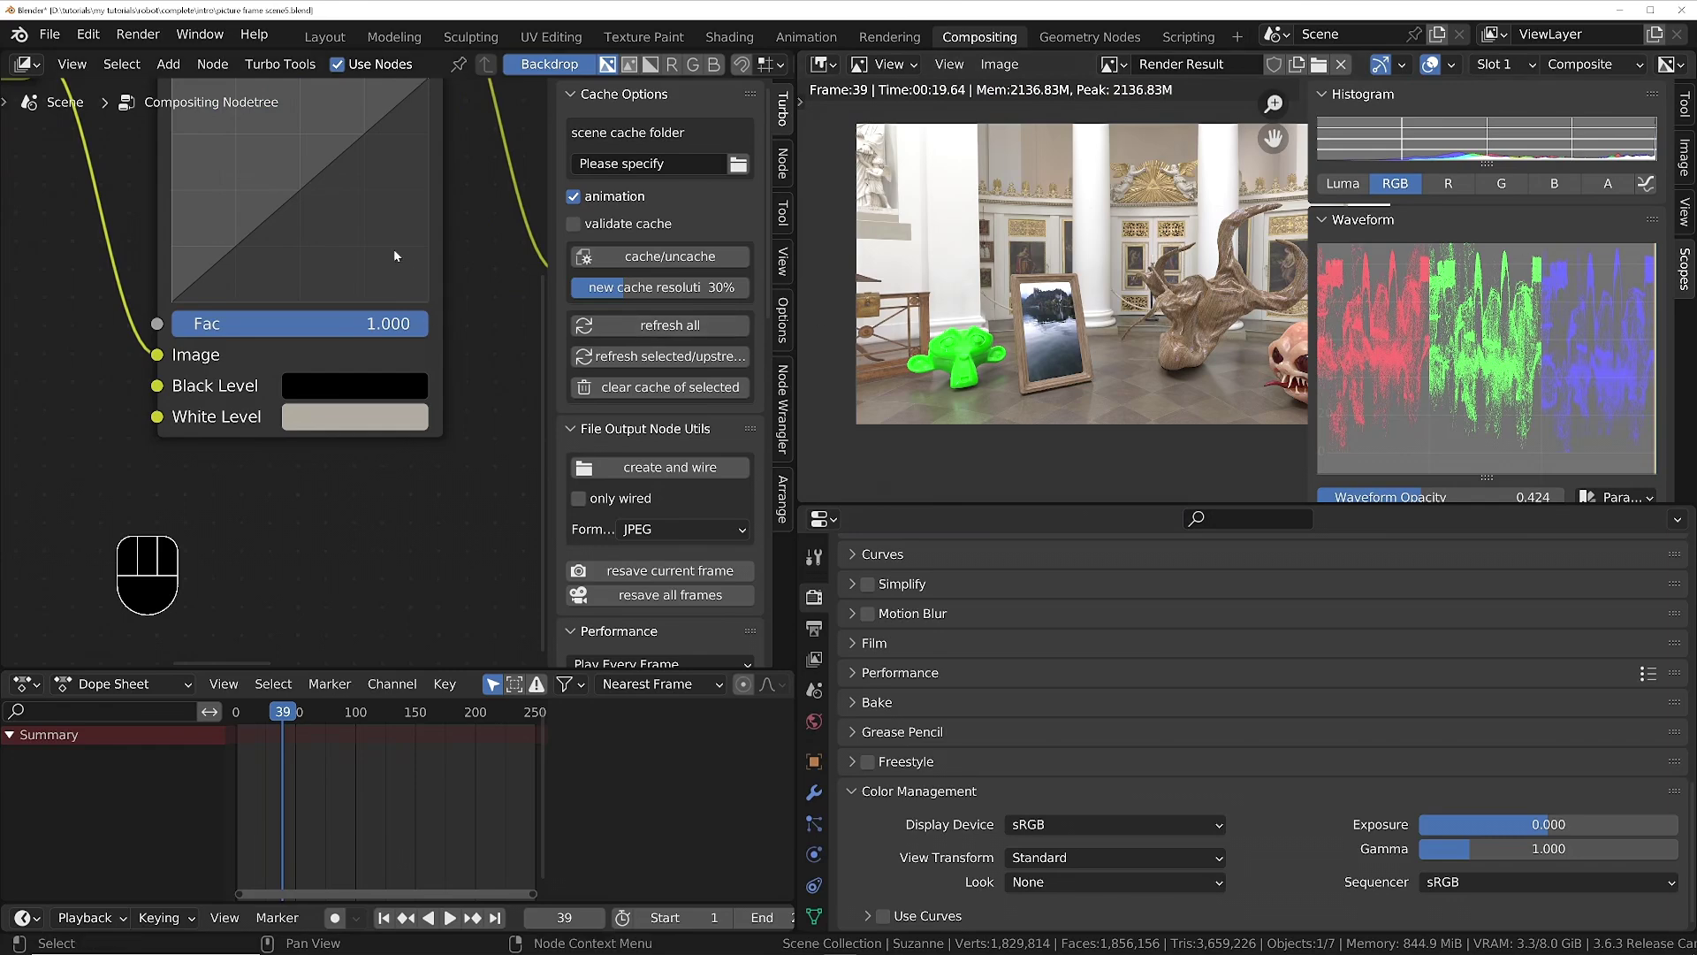
{"action": "middle_click_drag", "start_coordinate": [394, 247], "coordinate": [319, 397]}
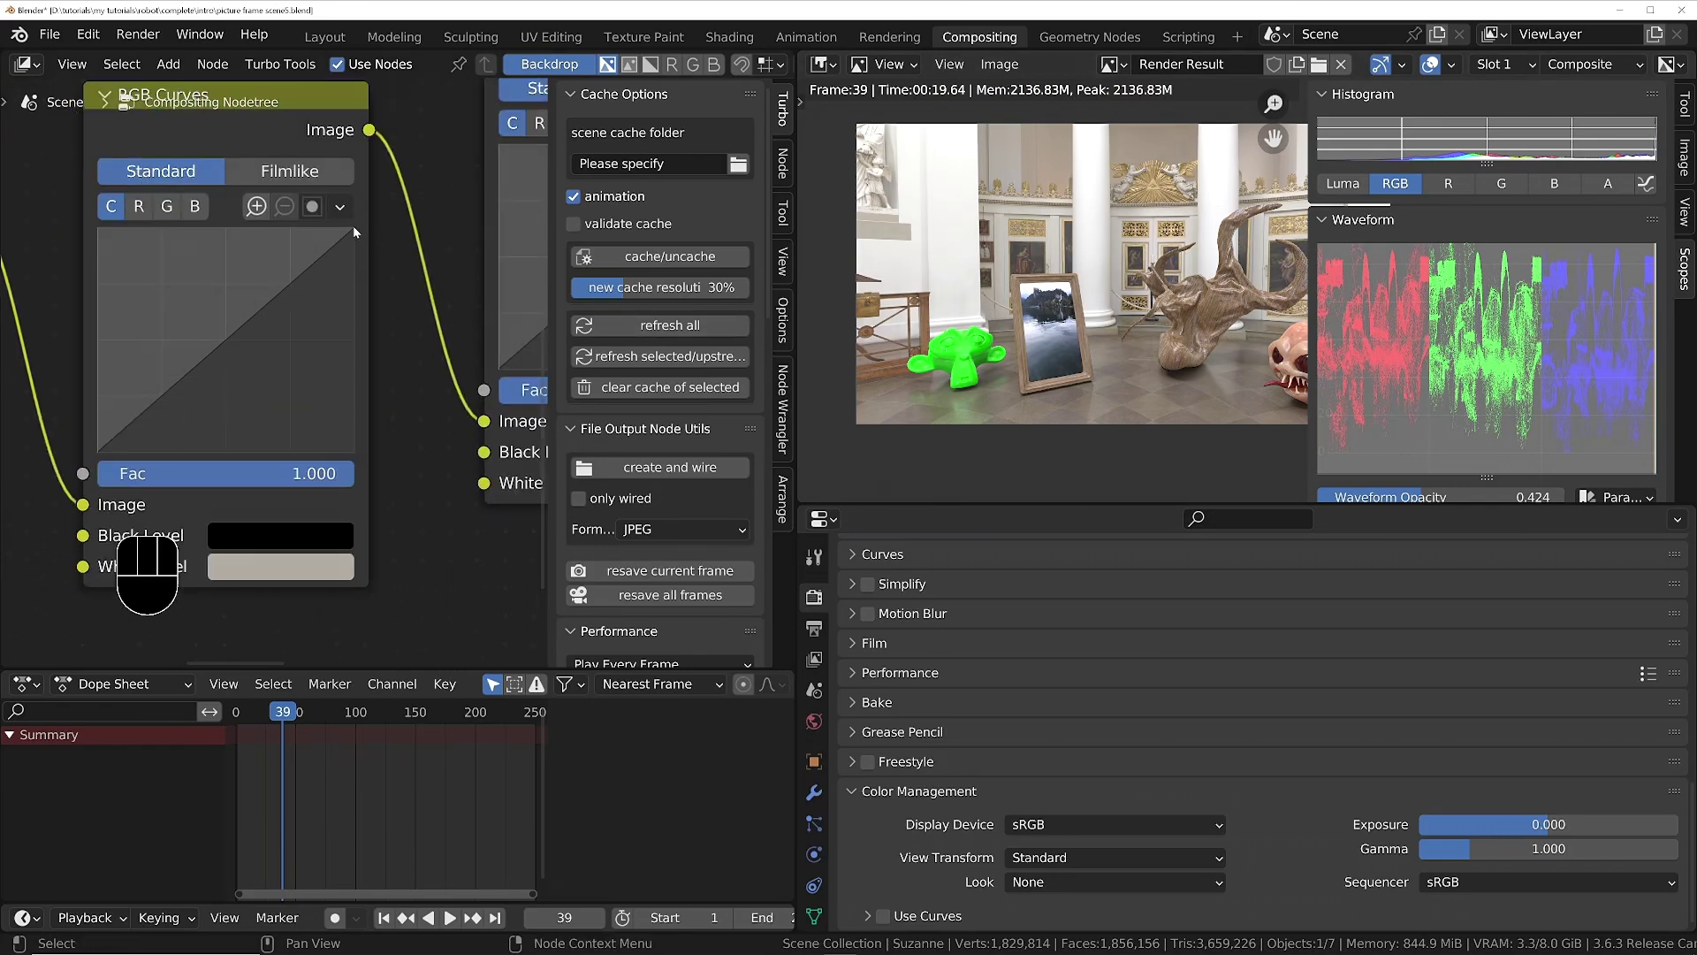
{"action": "left_click_drag", "start_coordinate": [353, 225], "coordinate": [357, 300]}
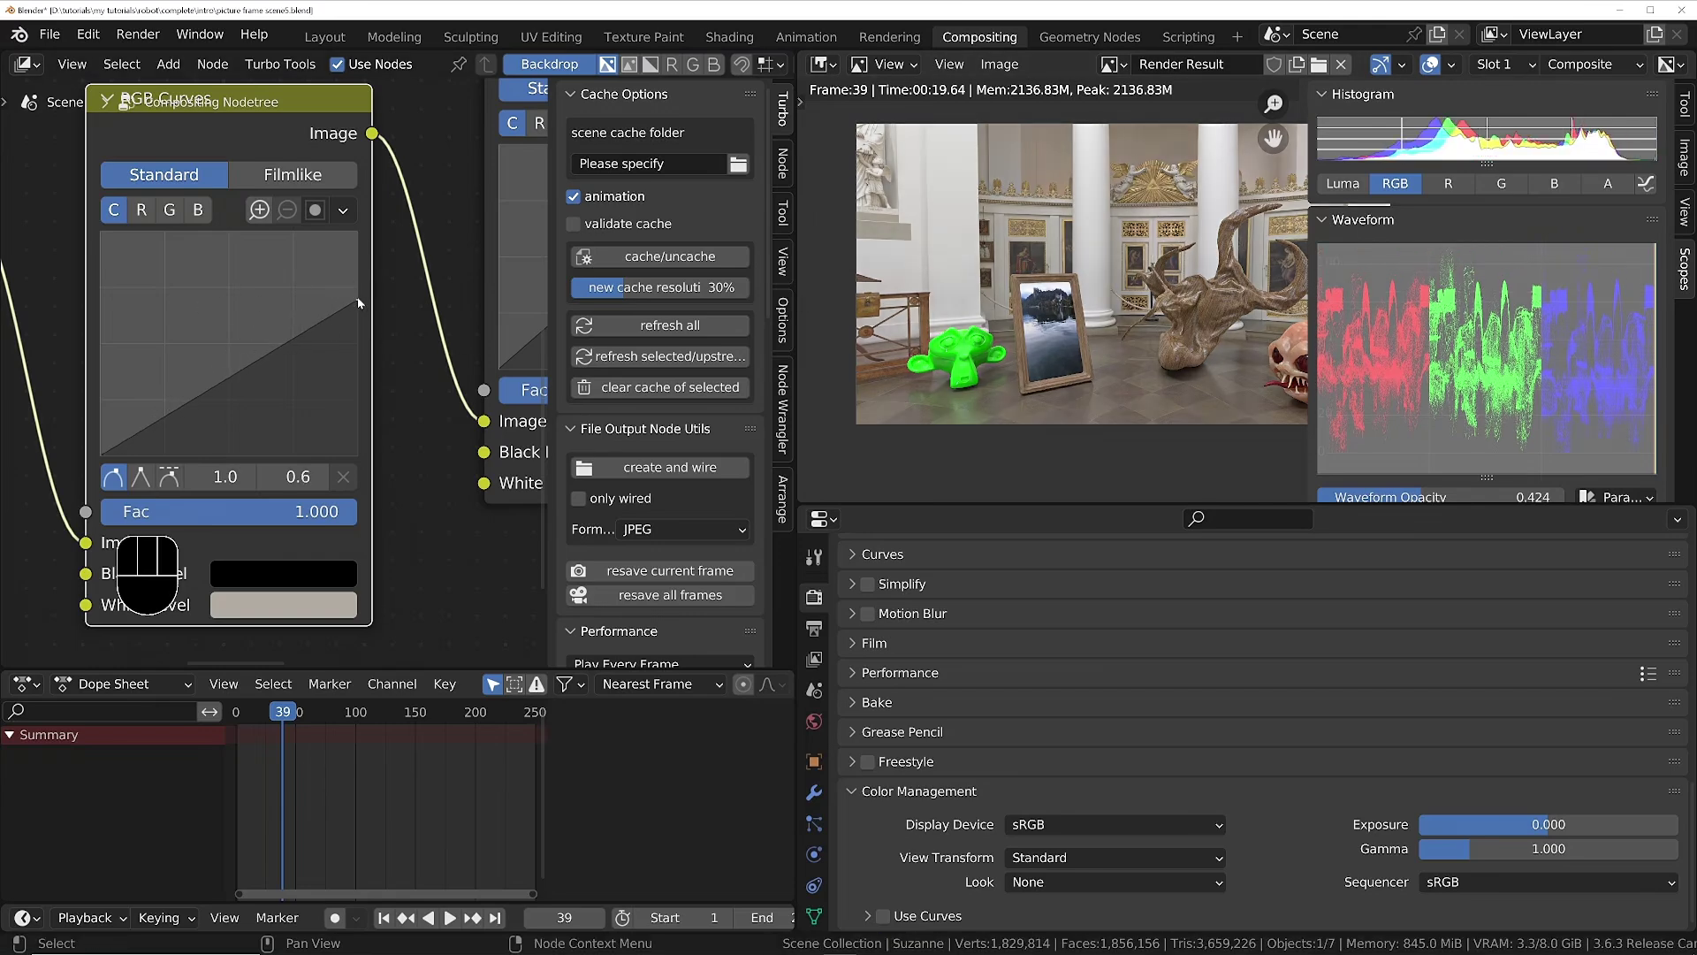
{"action": "left_click_drag", "start_coordinate": [357, 298], "coordinate": [357, 342]}
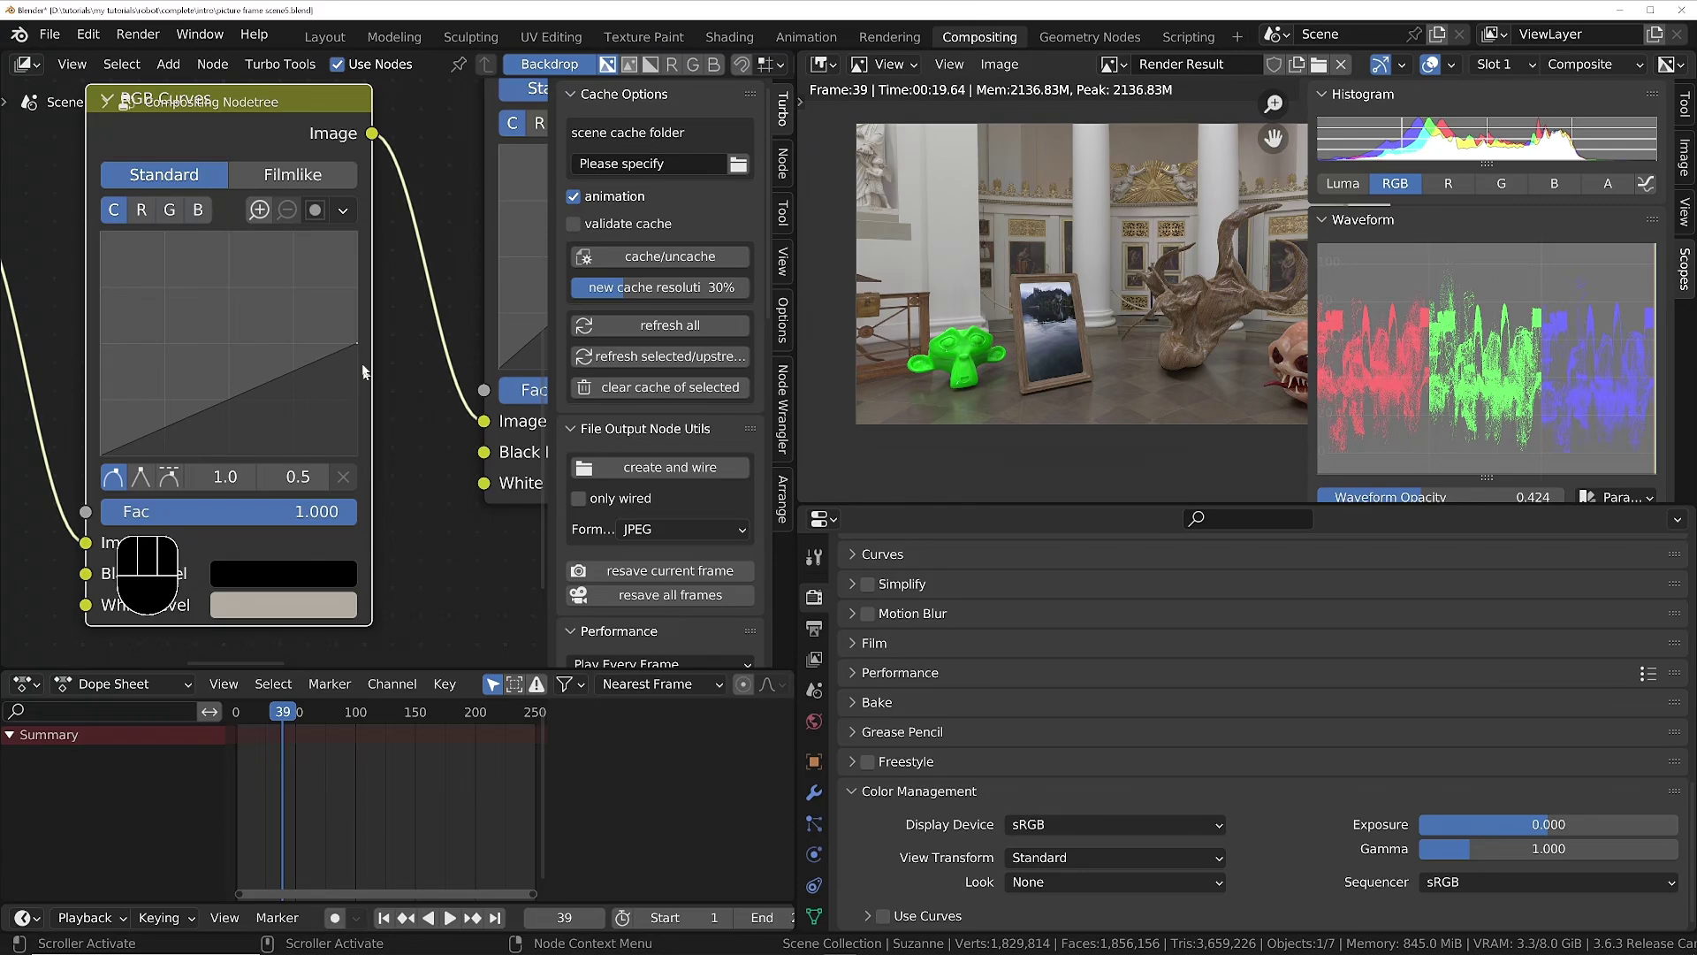
{"action": "left_click_drag", "start_coordinate": [357, 348], "coordinate": [357, 360]}
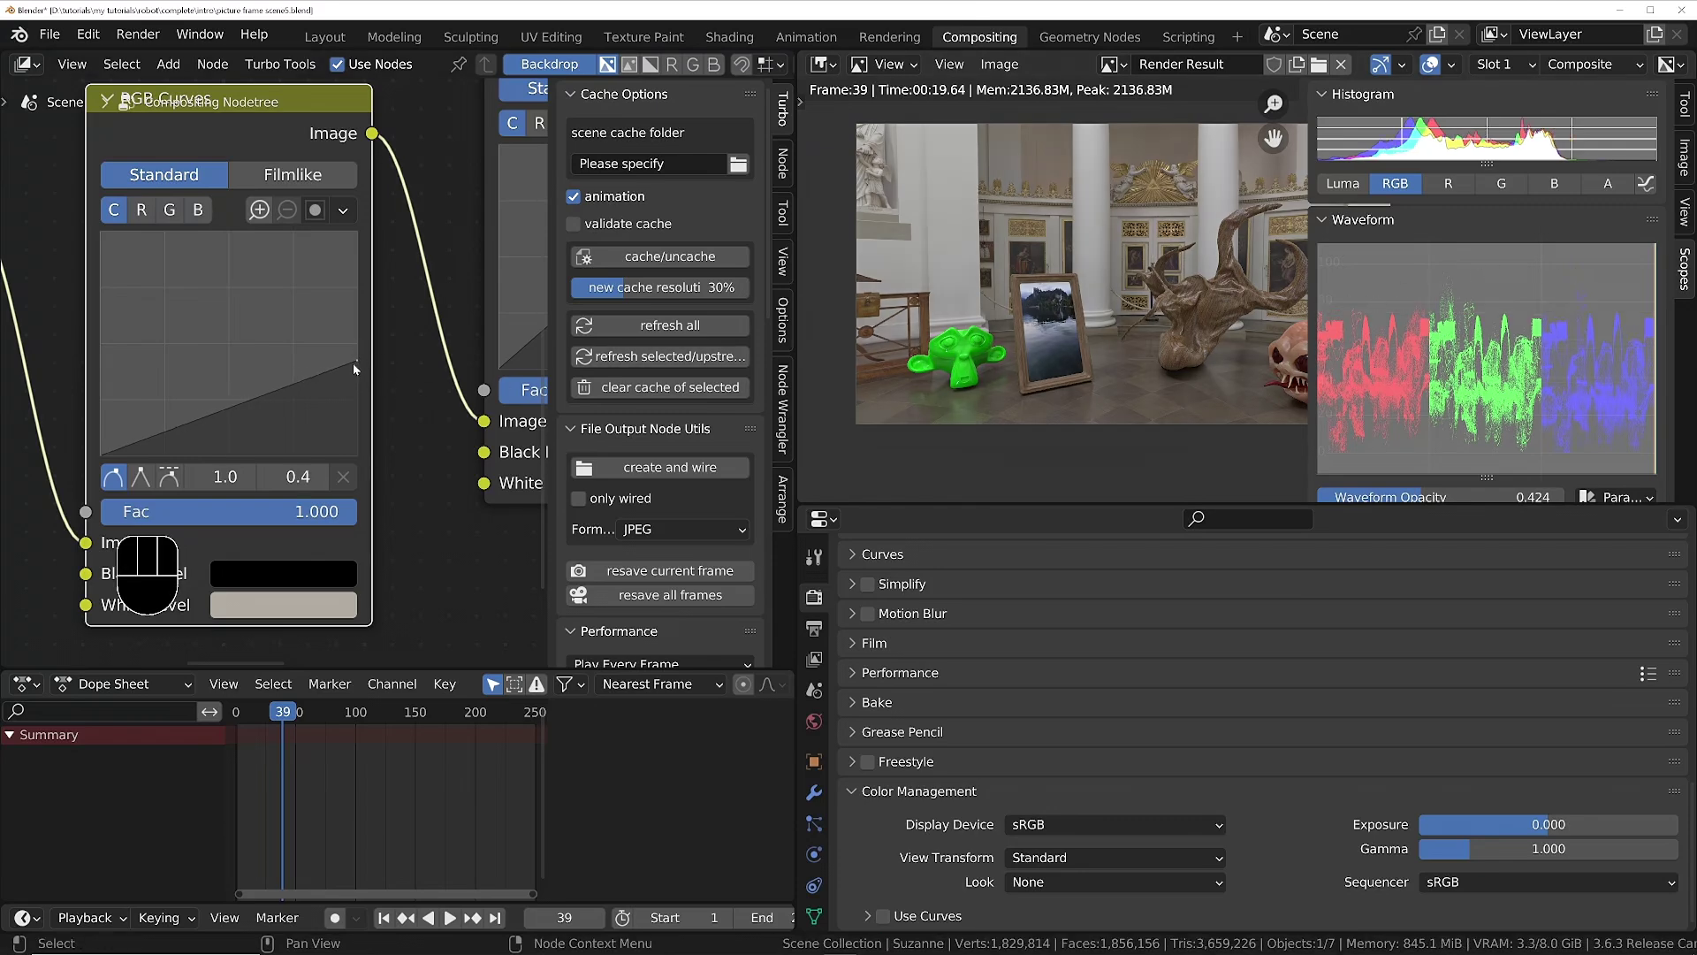
{"action": "left_click_drag", "start_coordinate": [353, 368], "coordinate": [354, 360]}
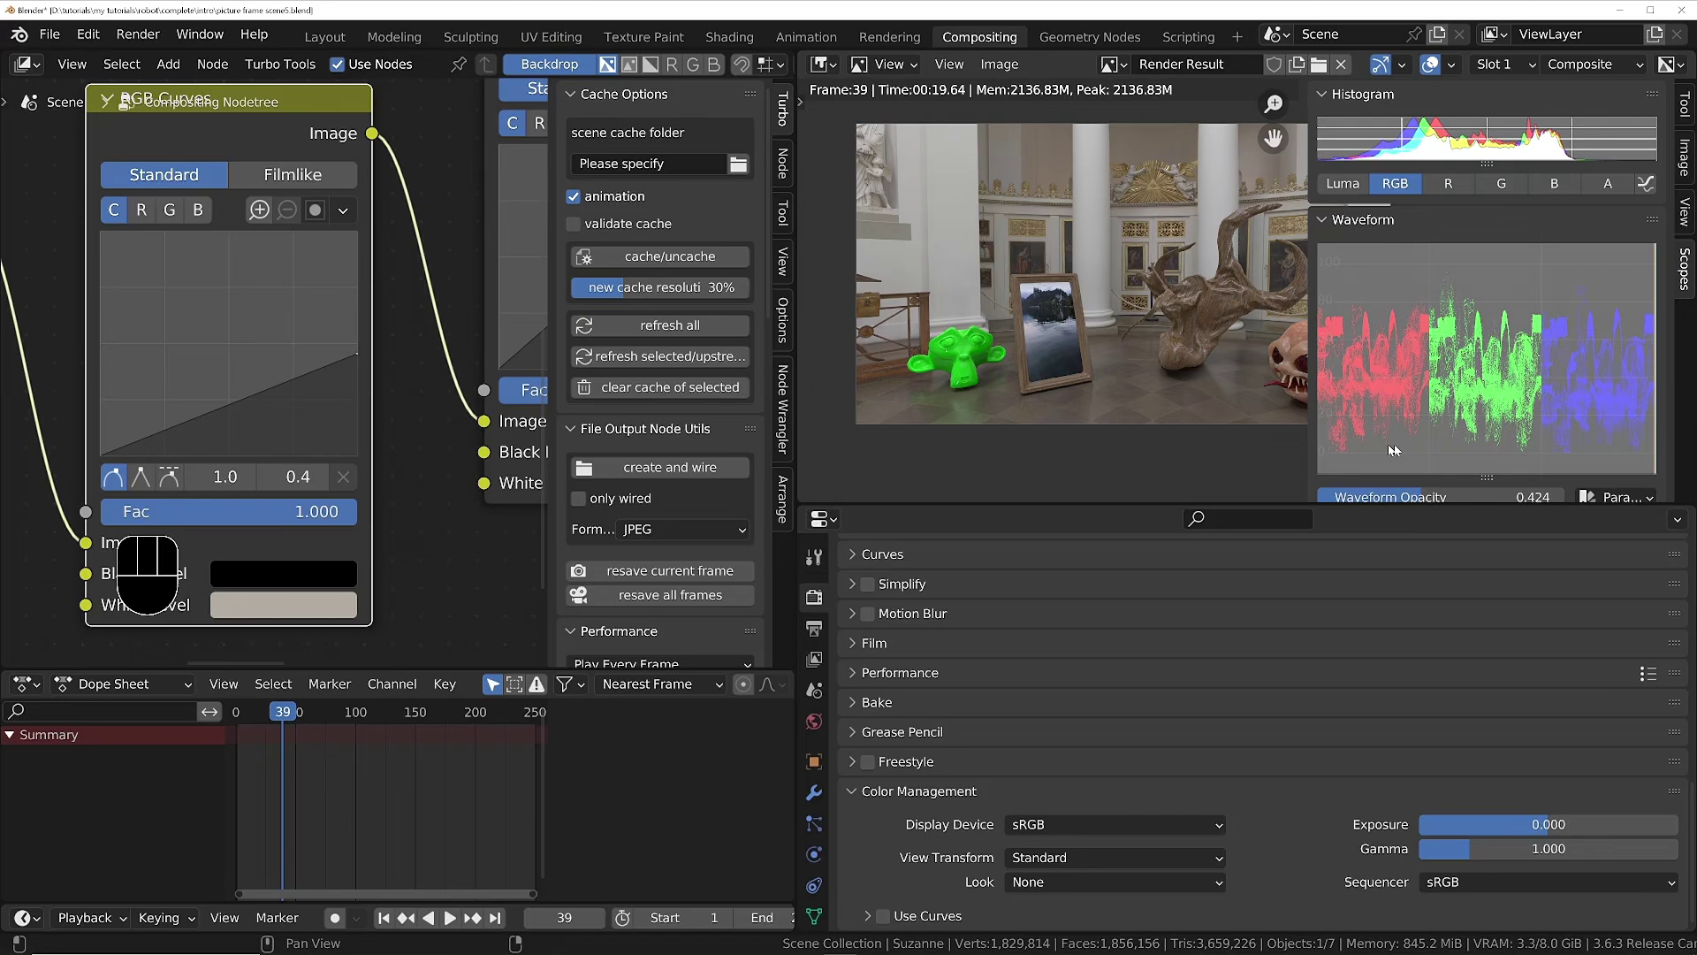
Enlarge the waveform scope vertically.
{"action": "scroll", "coordinate": [1529, 444], "scroll_direction": "down", "scroll_amount": 3}
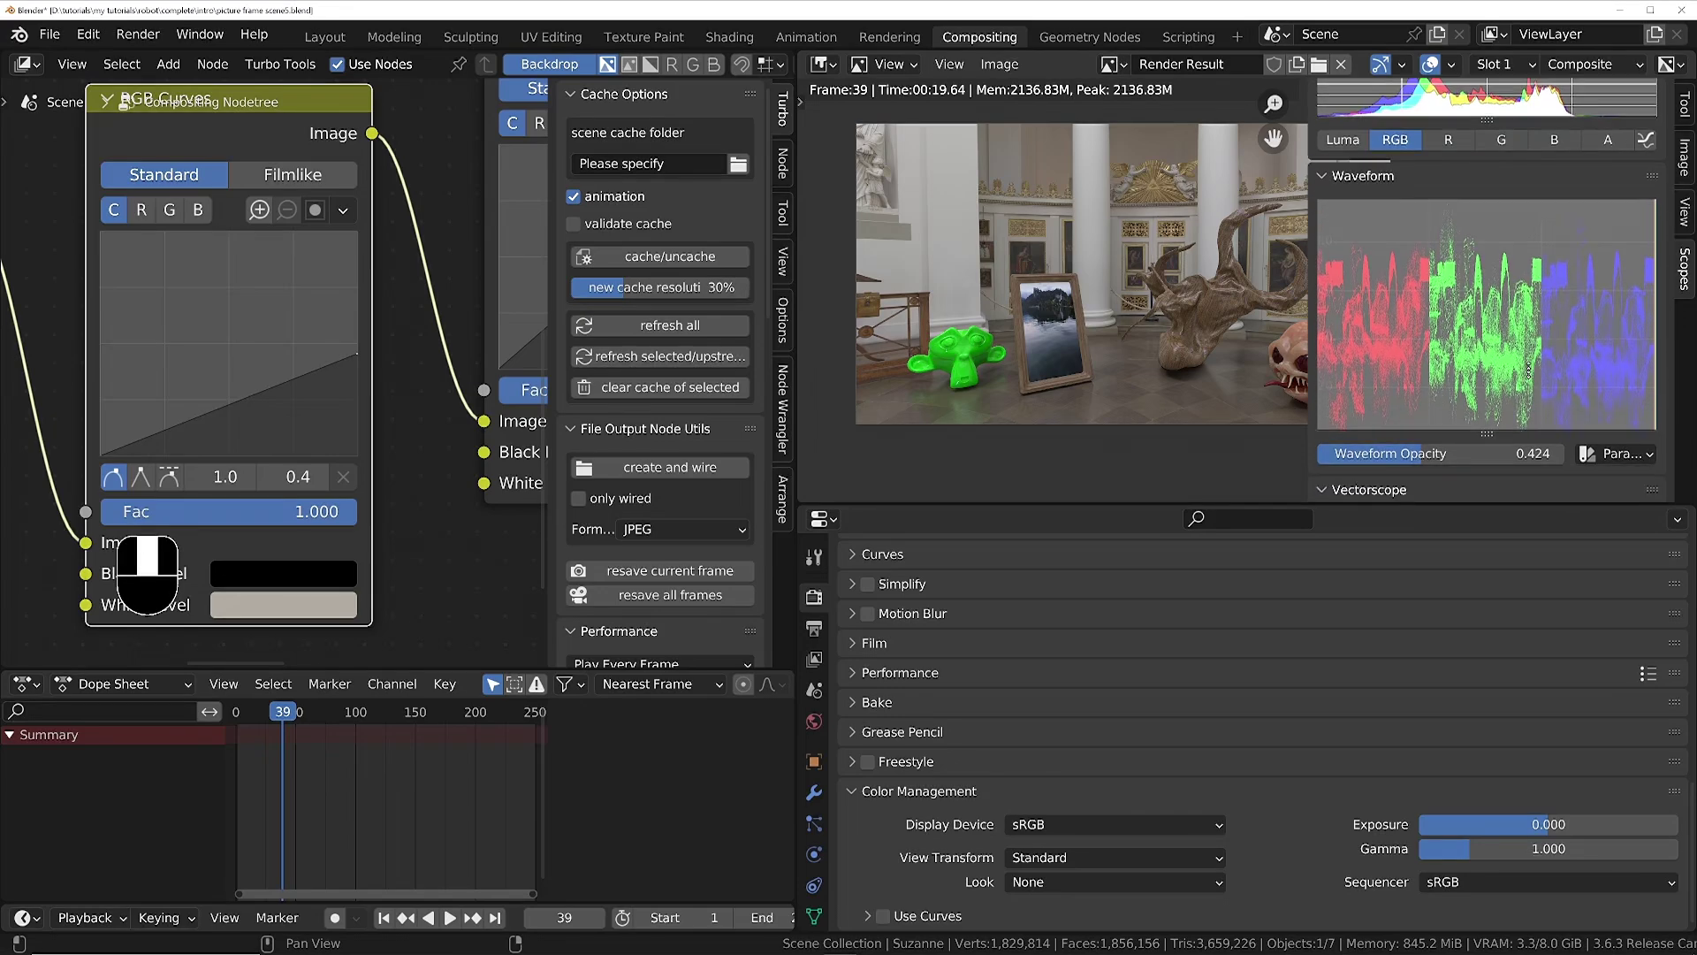
{"action": "left_click_drag", "start_coordinate": [1498, 388], "coordinate": [1487, 461]}
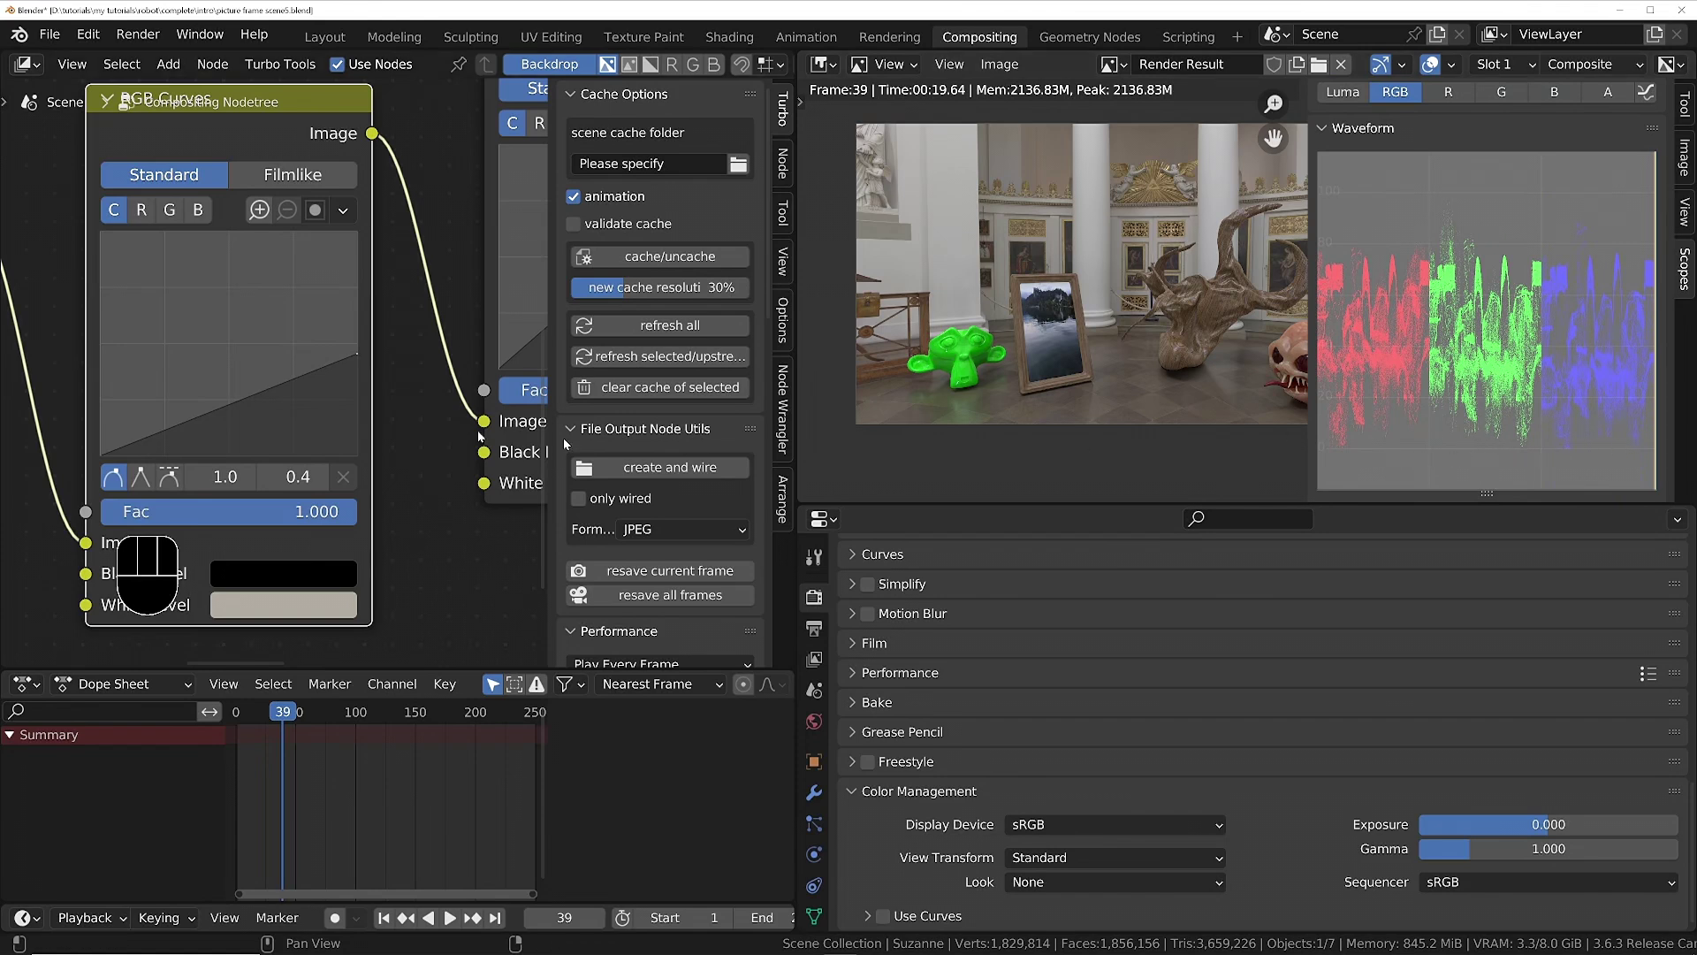
{"action": "scroll", "coordinate": [295, 416], "scroll_direction": "down", "scroll_amount": 5}
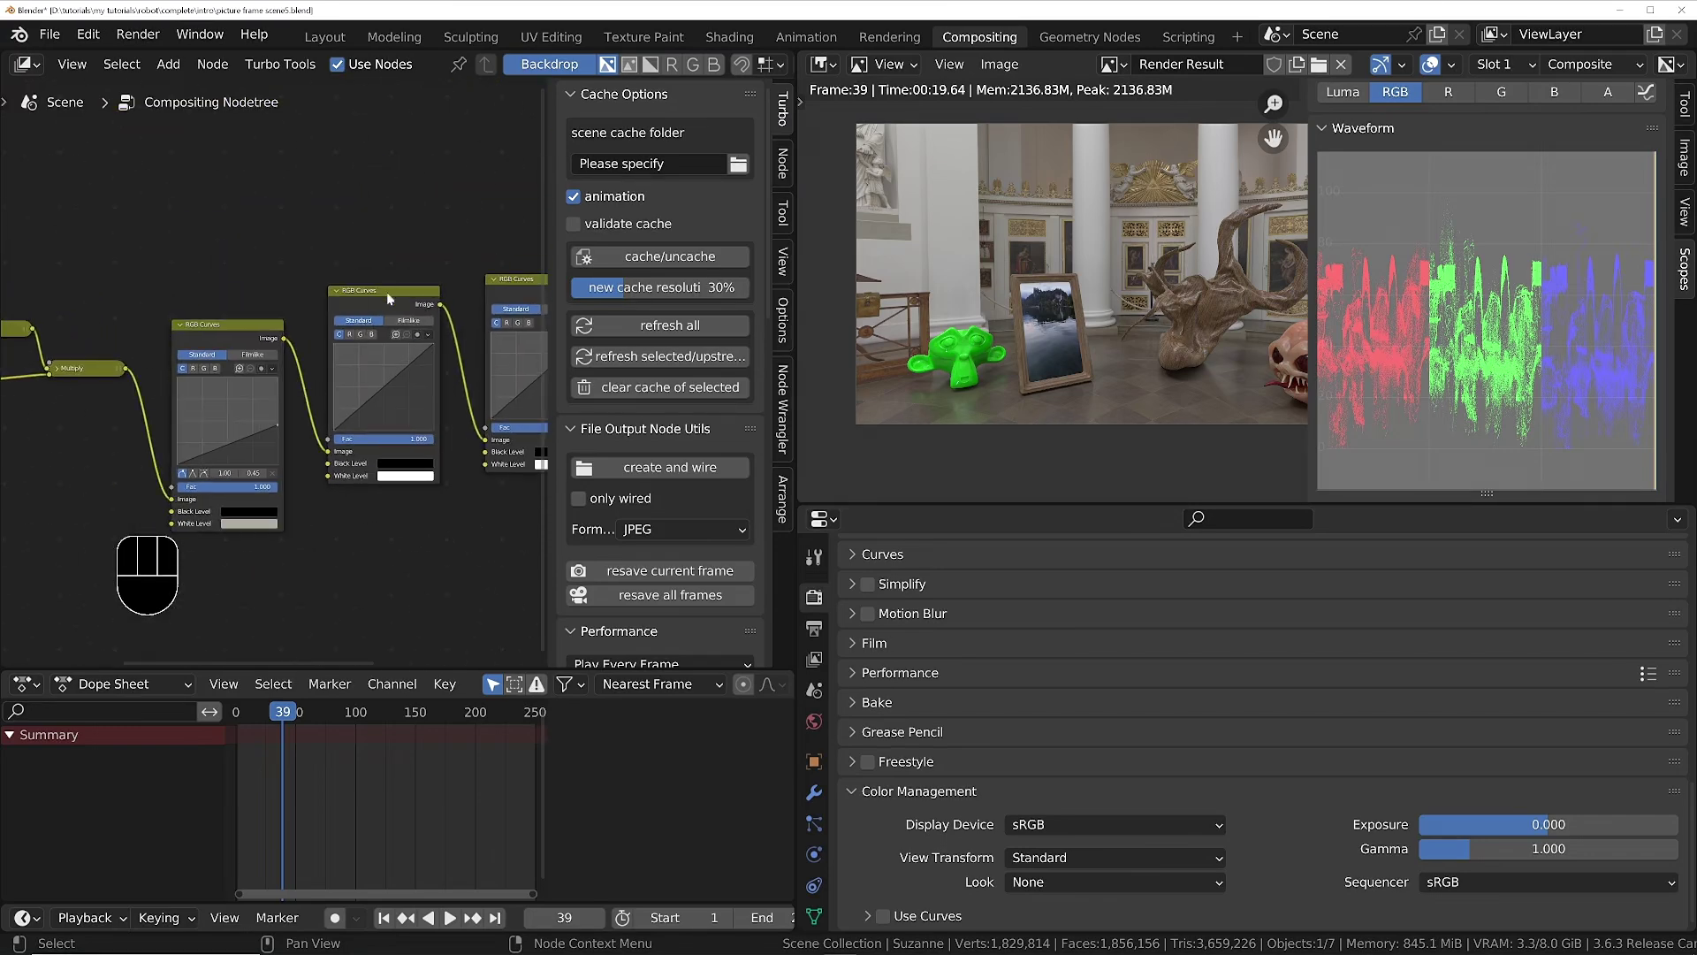
{"action": "left_click", "coordinate": [390, 299]}
{"action": "key", "text": "ctrl+x"}
{"action": "mouse_move", "coordinate": [390, 299]}
{"action": "middle_mouse_down"}
{"action": "mouse_move", "coordinate": [408, 297]}
{"action": "mouse_move", "coordinate": [358, 311]}
{"action": "middle_mouse_up"}
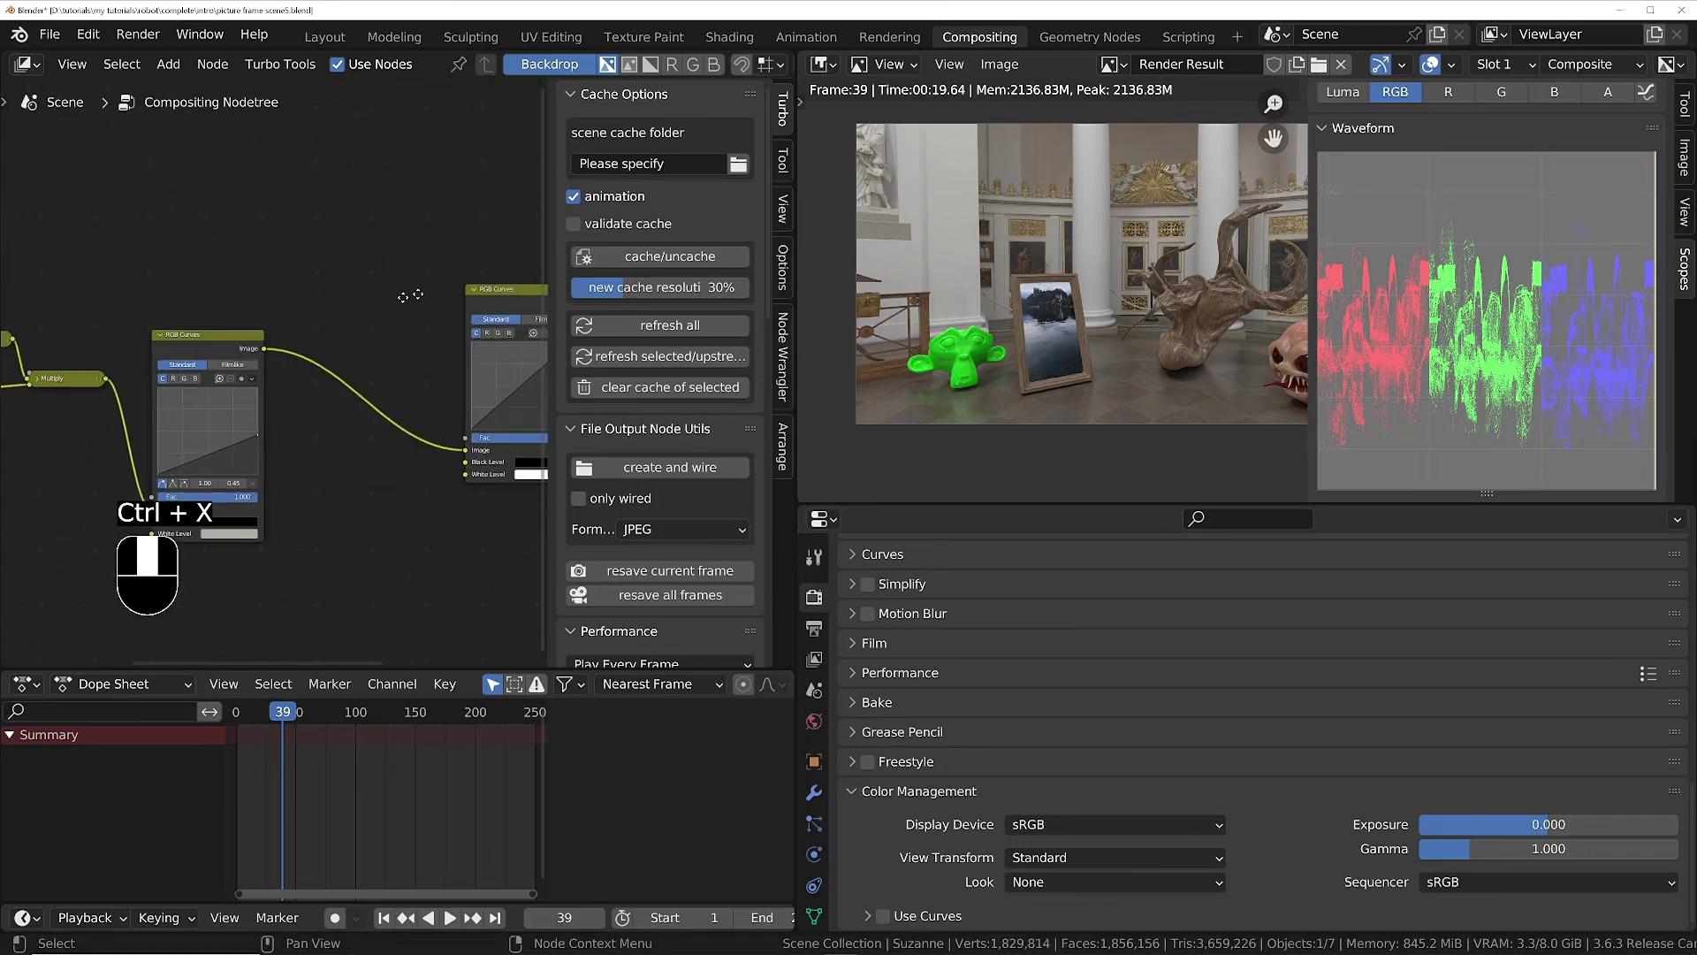
{"action": "left_click_drag", "start_coordinate": [459, 312], "coordinate": [374, 342]}
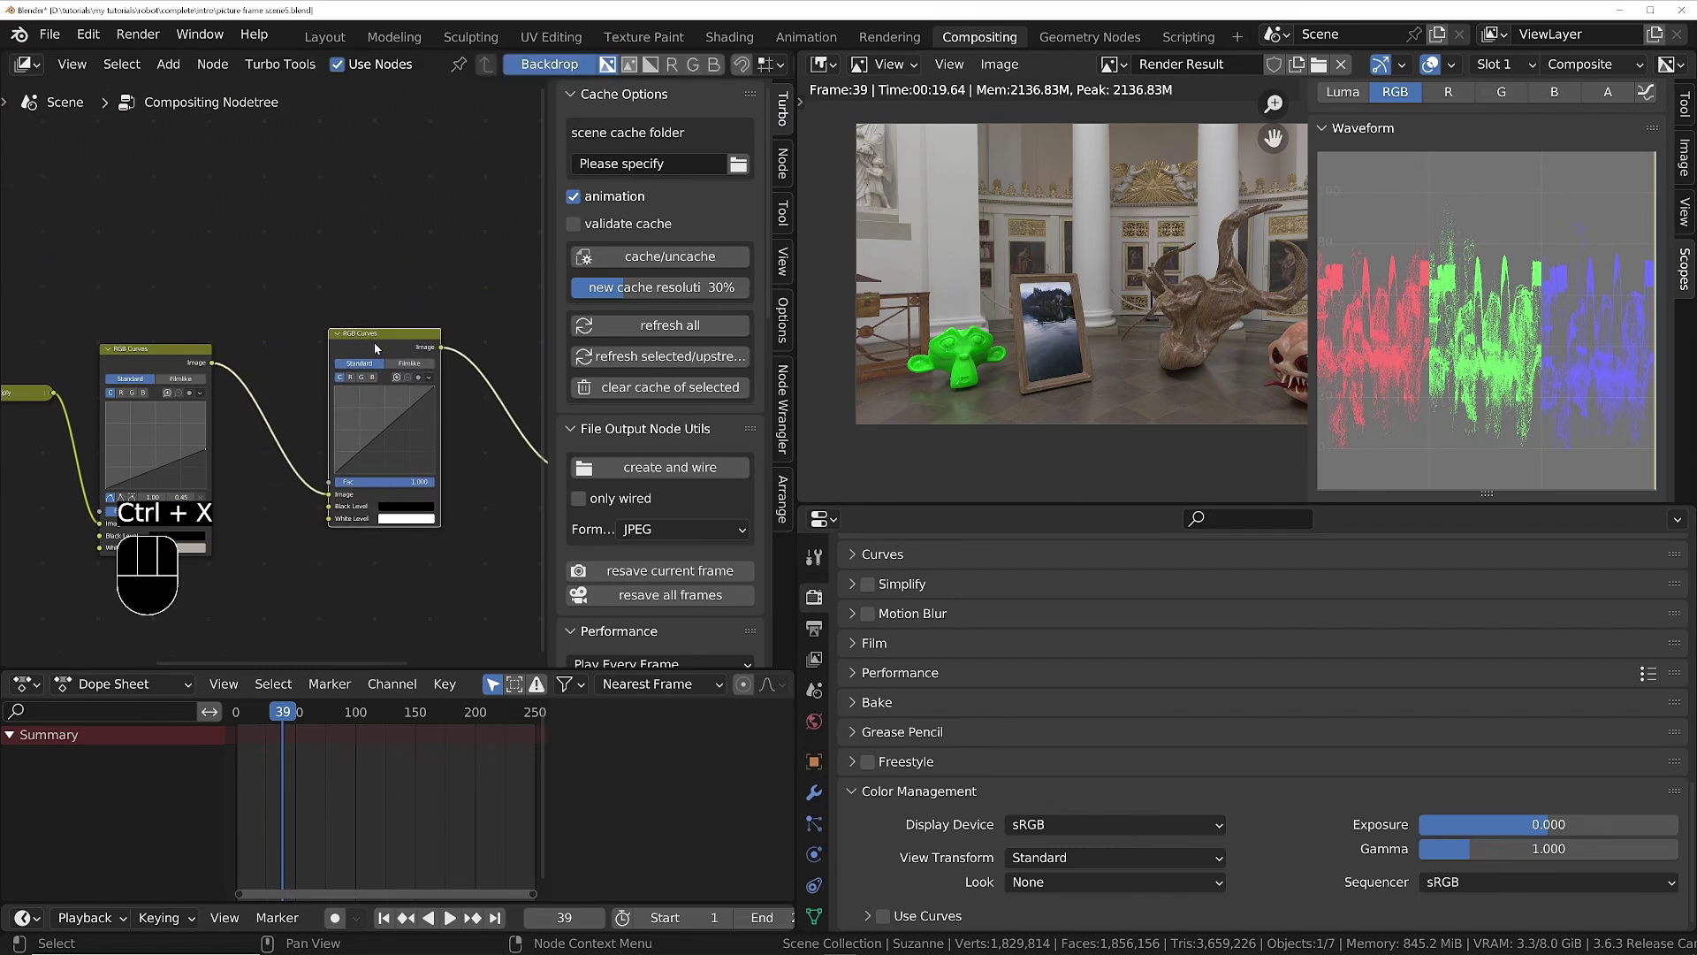
{"action": "key", "text": "ctrl+z"}
{"action": "key", "text": "ctrl+z"}
{"action": "key", "text": "ctrl+z"}
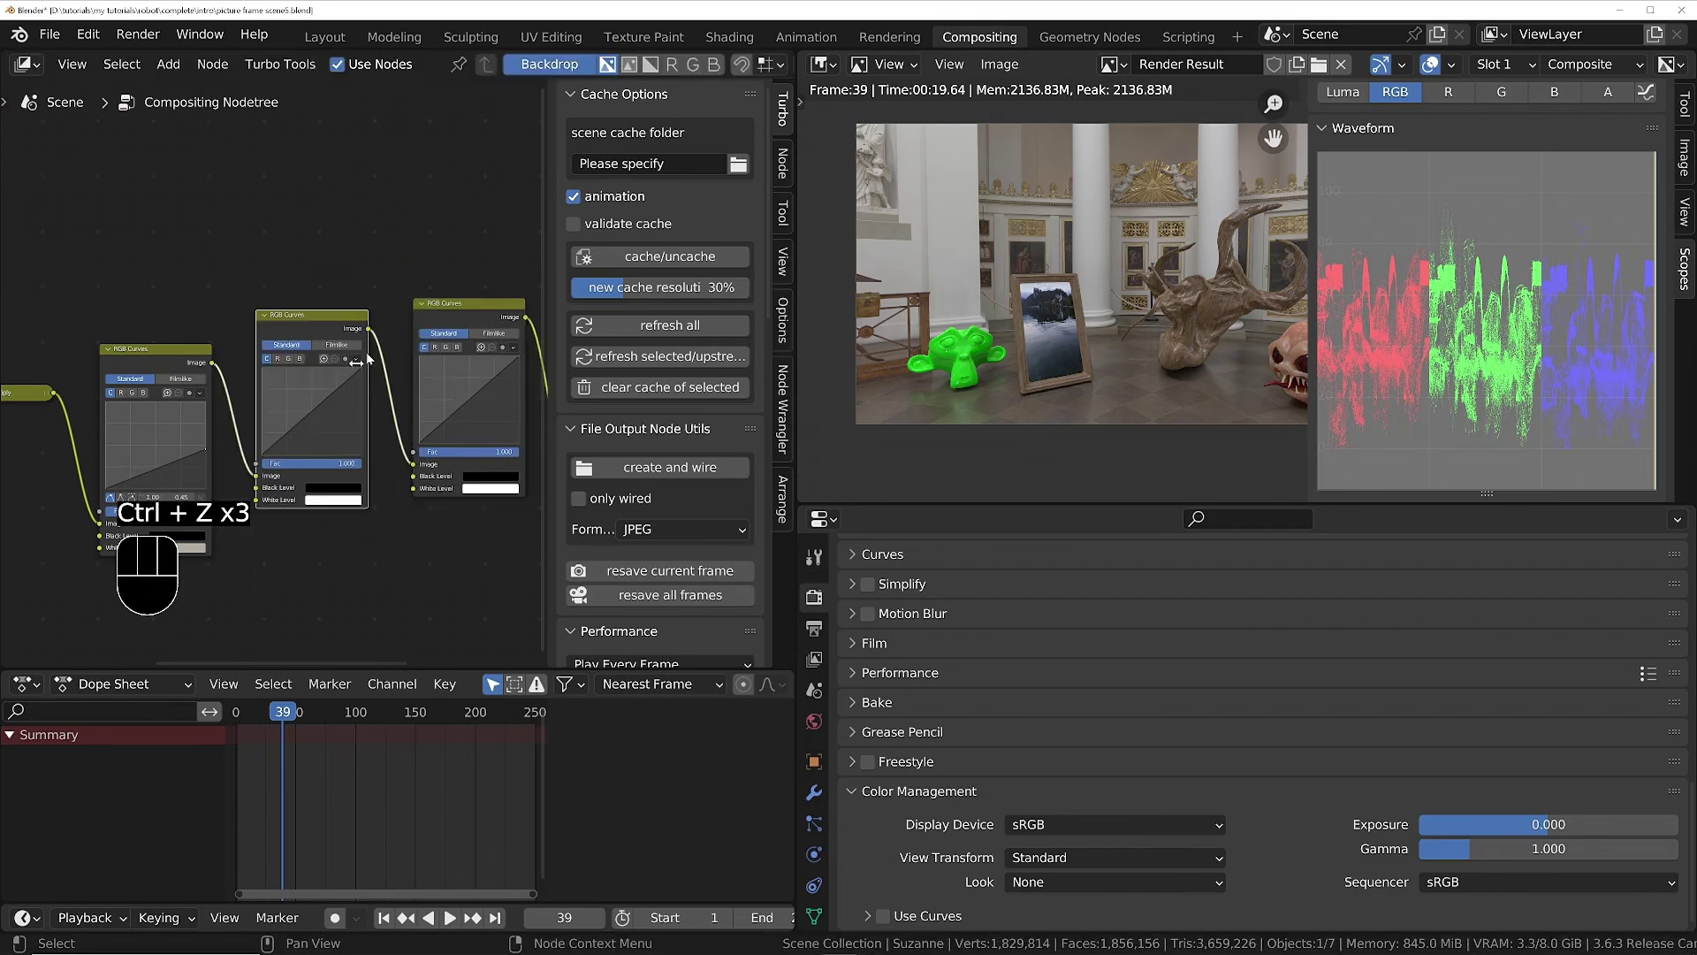
Sample the Black Level of the second RGB Curves node from a dark area of the render.
{"action": "scroll", "coordinate": [1388, 443], "scroll_direction": "down", "scroll_amount": 3}
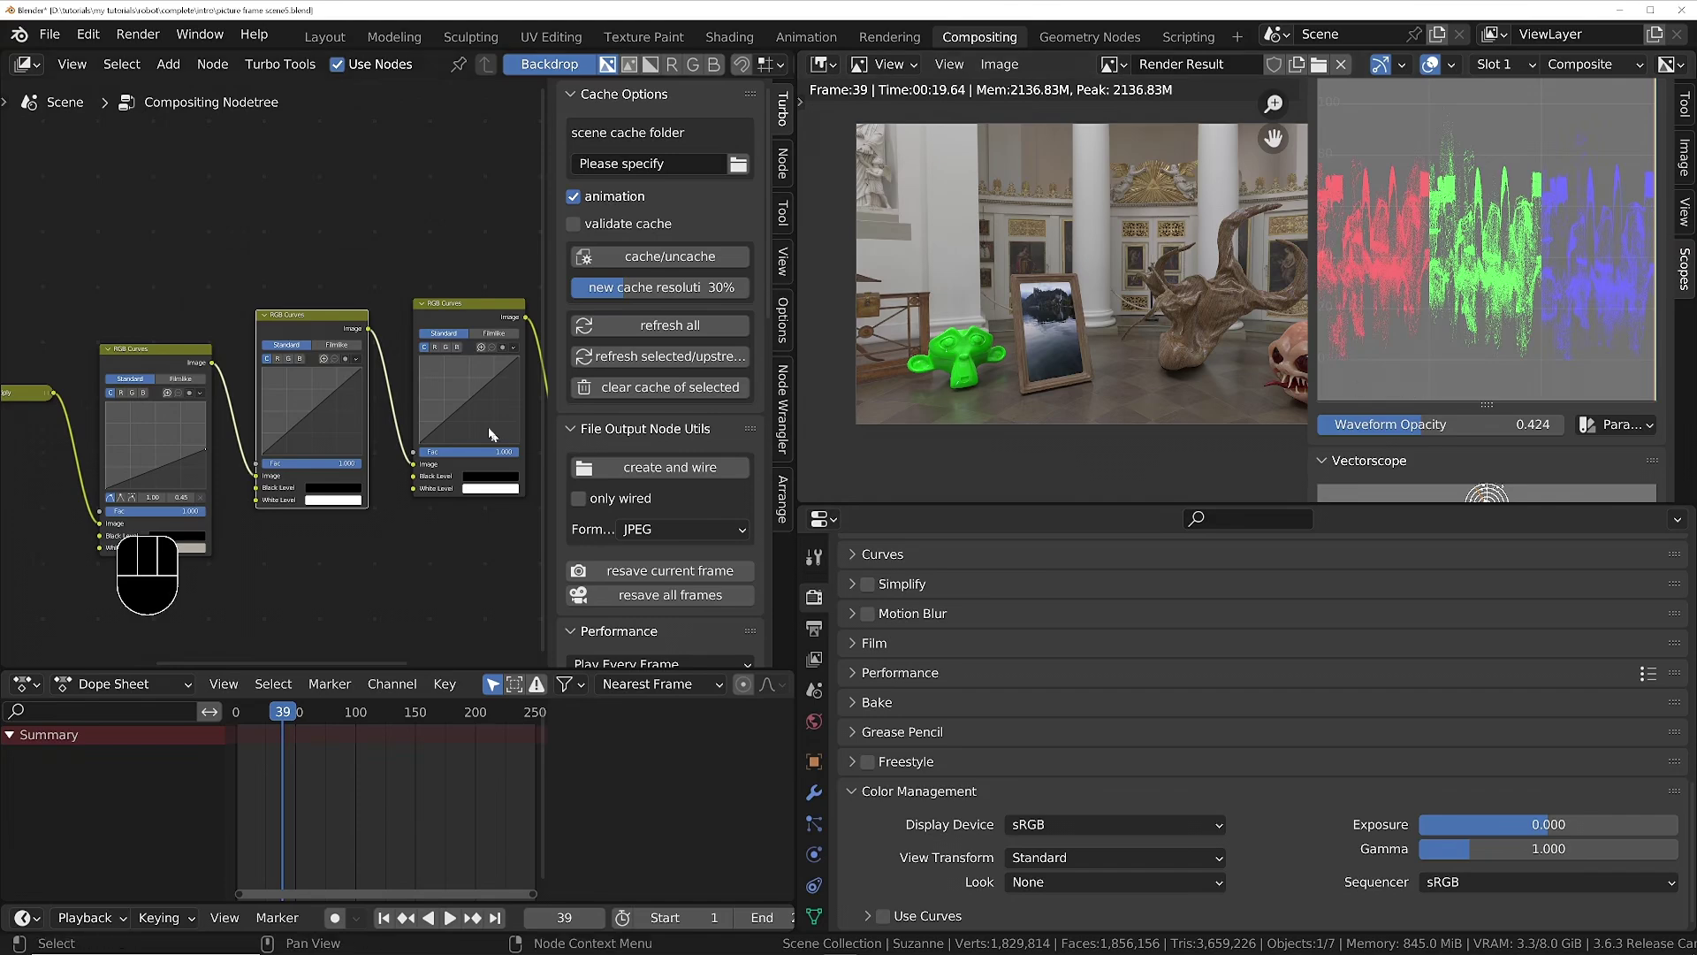
{"action": "scroll", "coordinate": [366, 372], "scroll_direction": "up", "scroll_amount": 2}
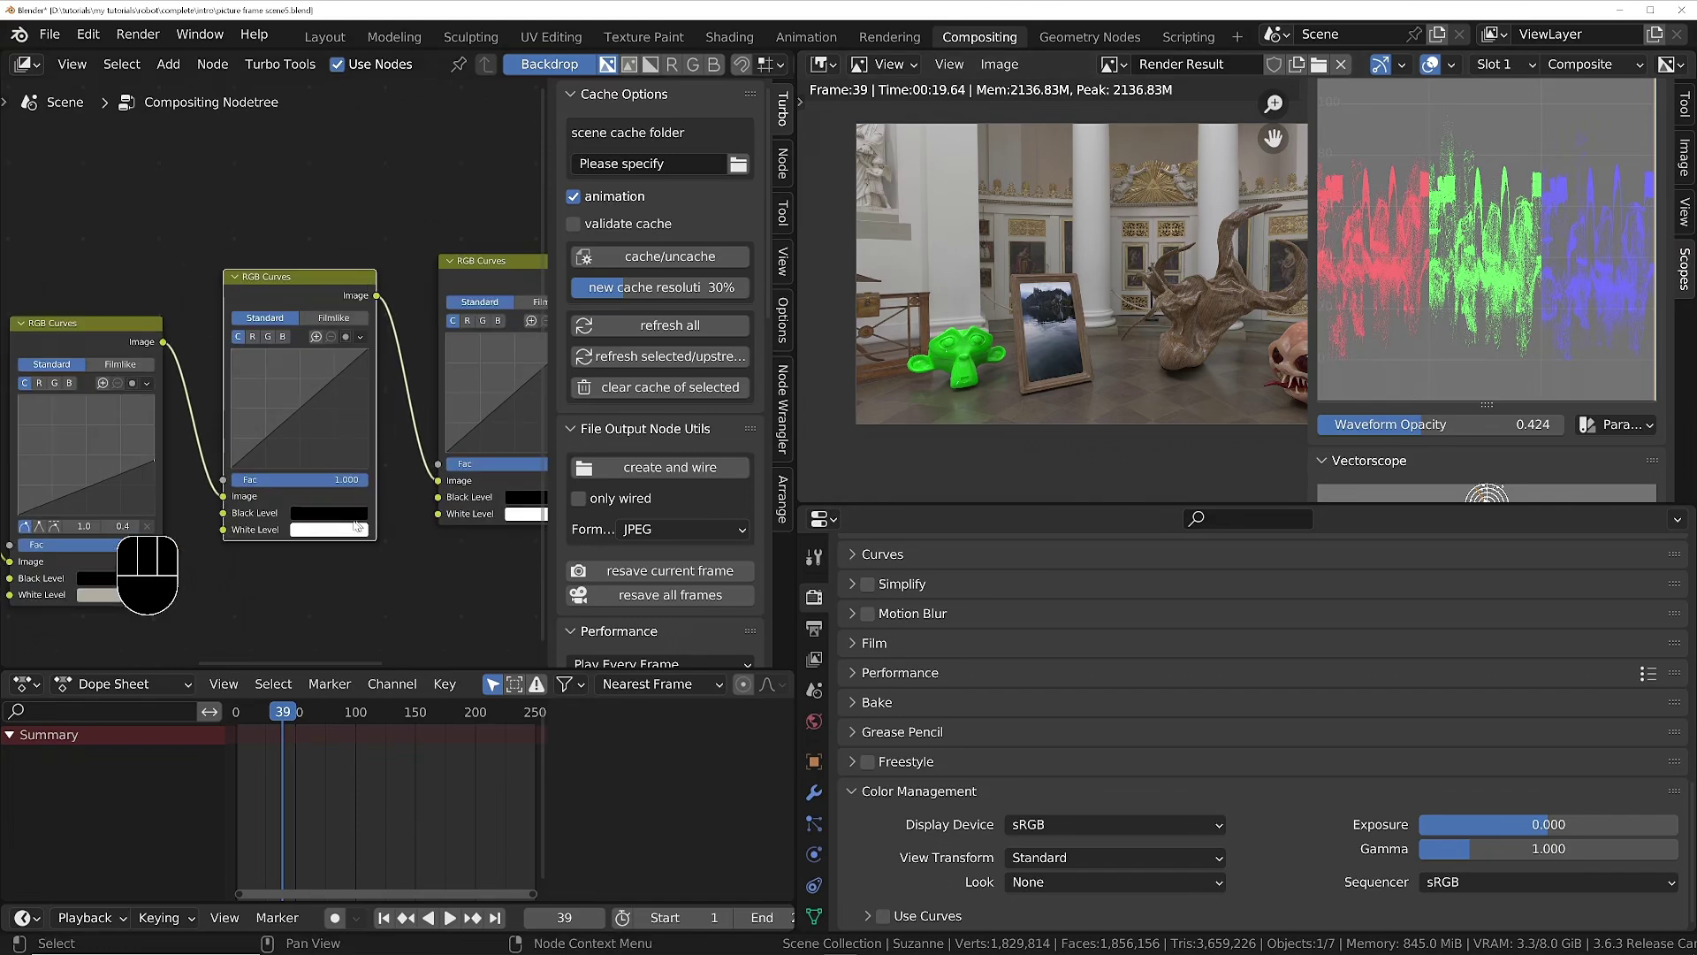
{"action": "scroll", "coordinate": [357, 526], "scroll_direction": "up", "scroll_amount": 2}
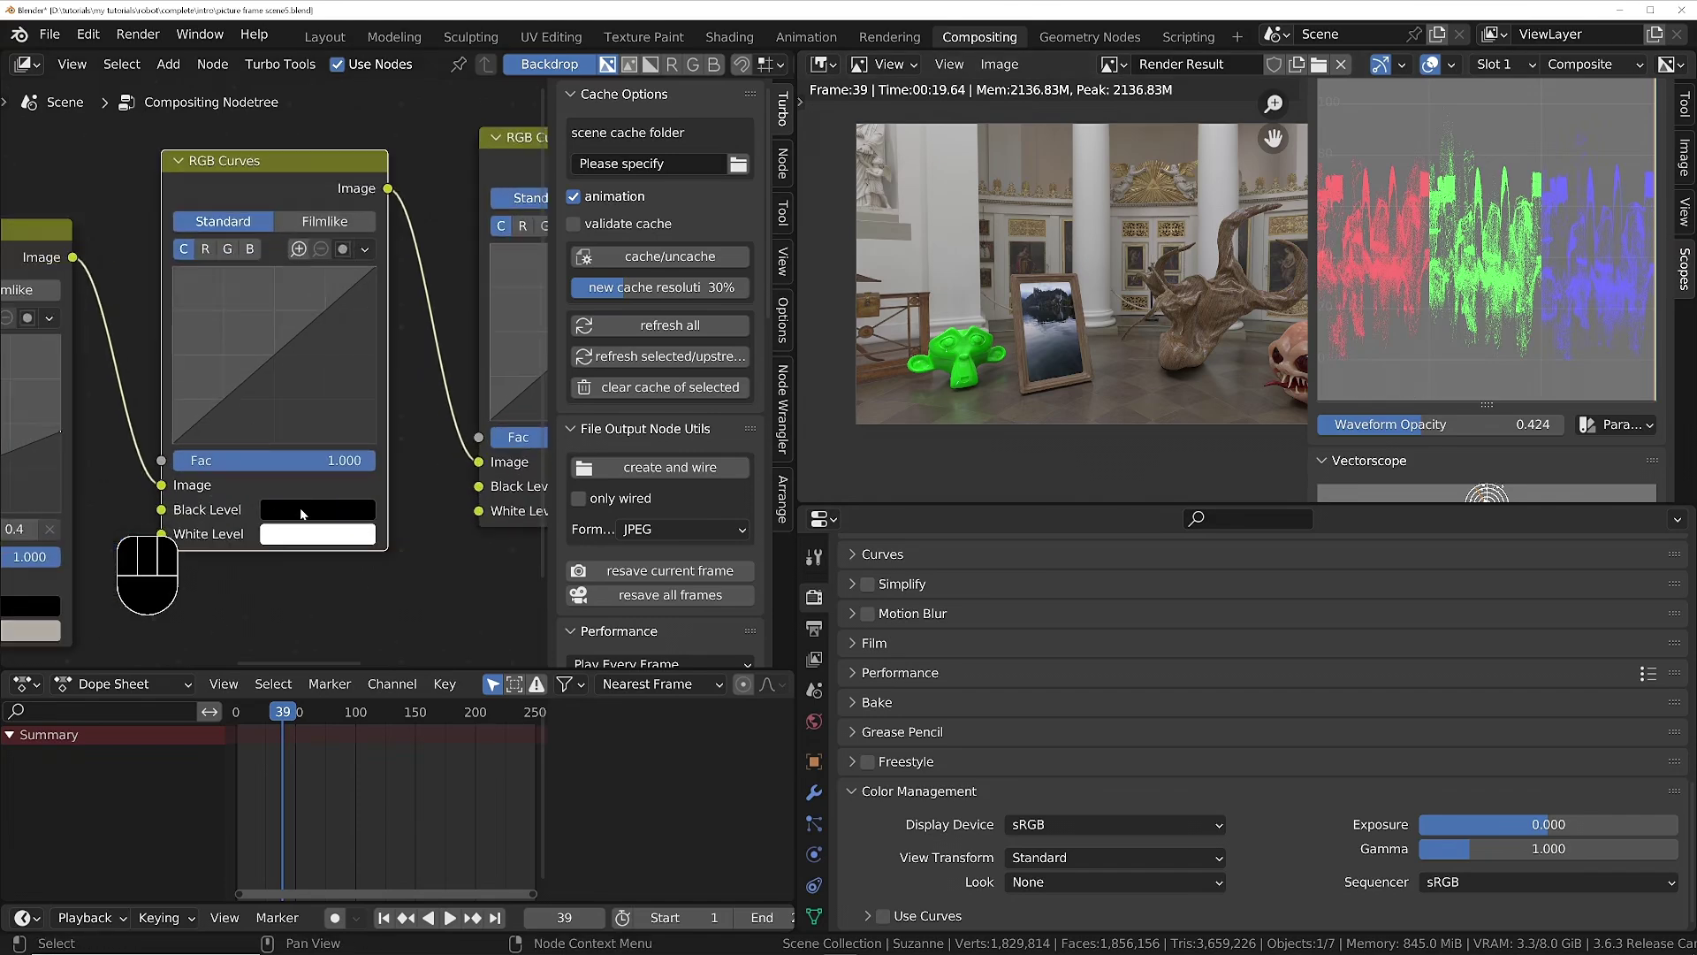
{"action": "key", "text": "e"}
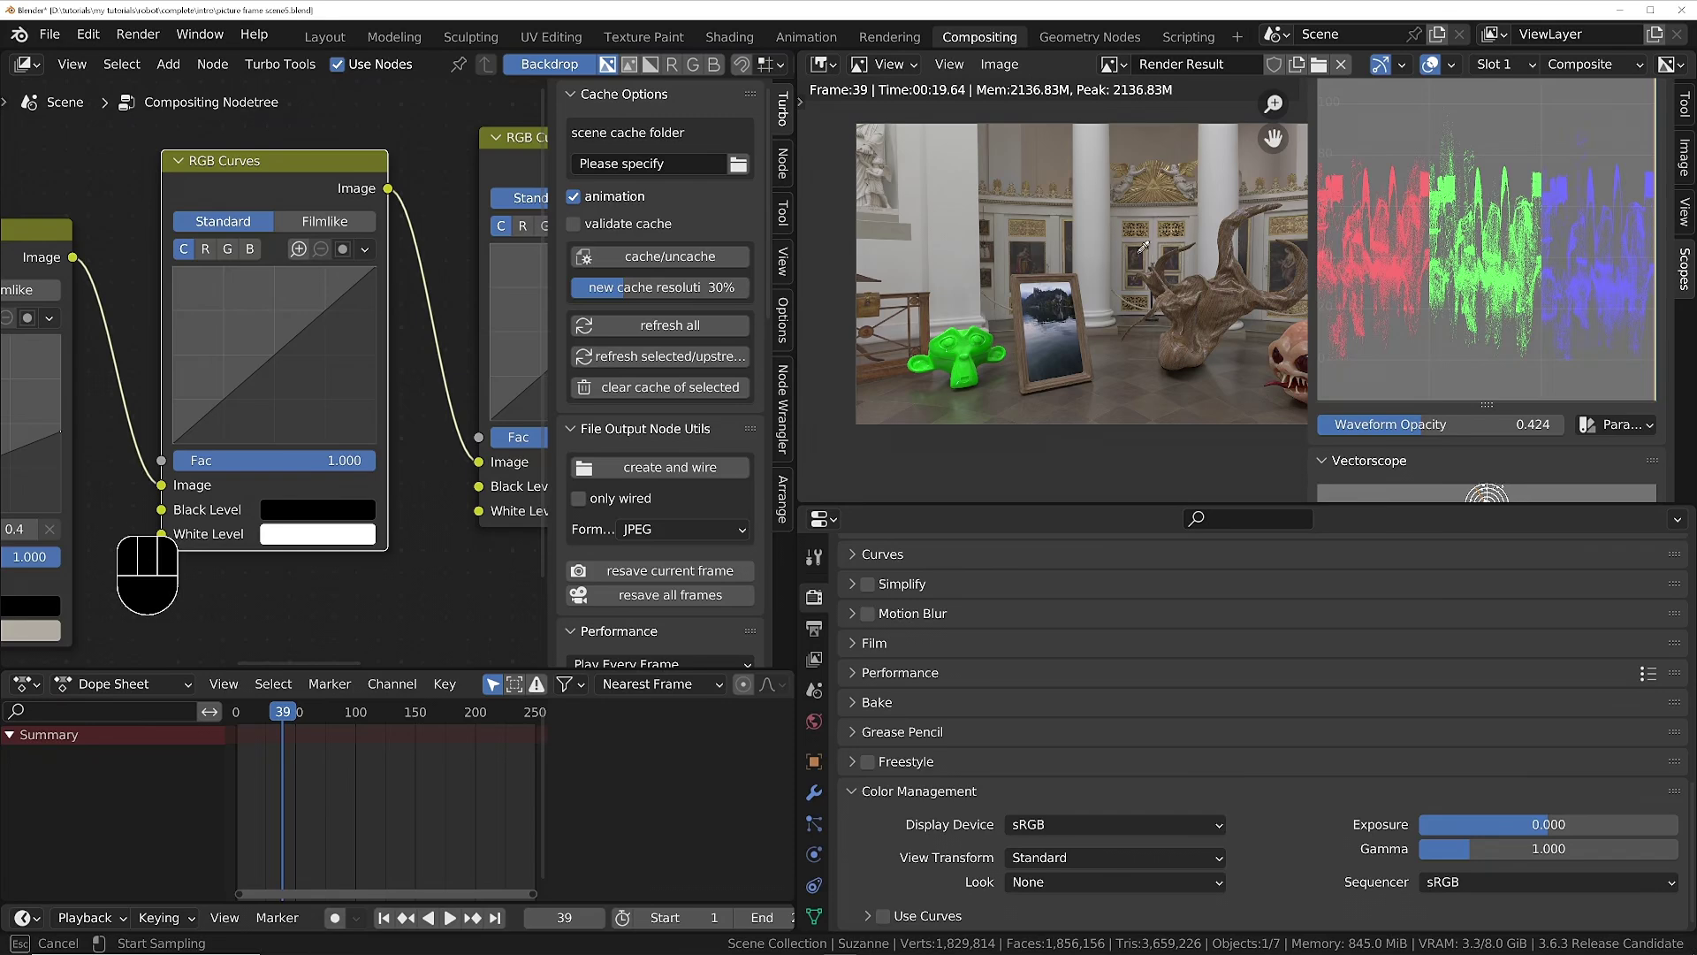
{"action": "left_click", "coordinate": [1071, 228]}
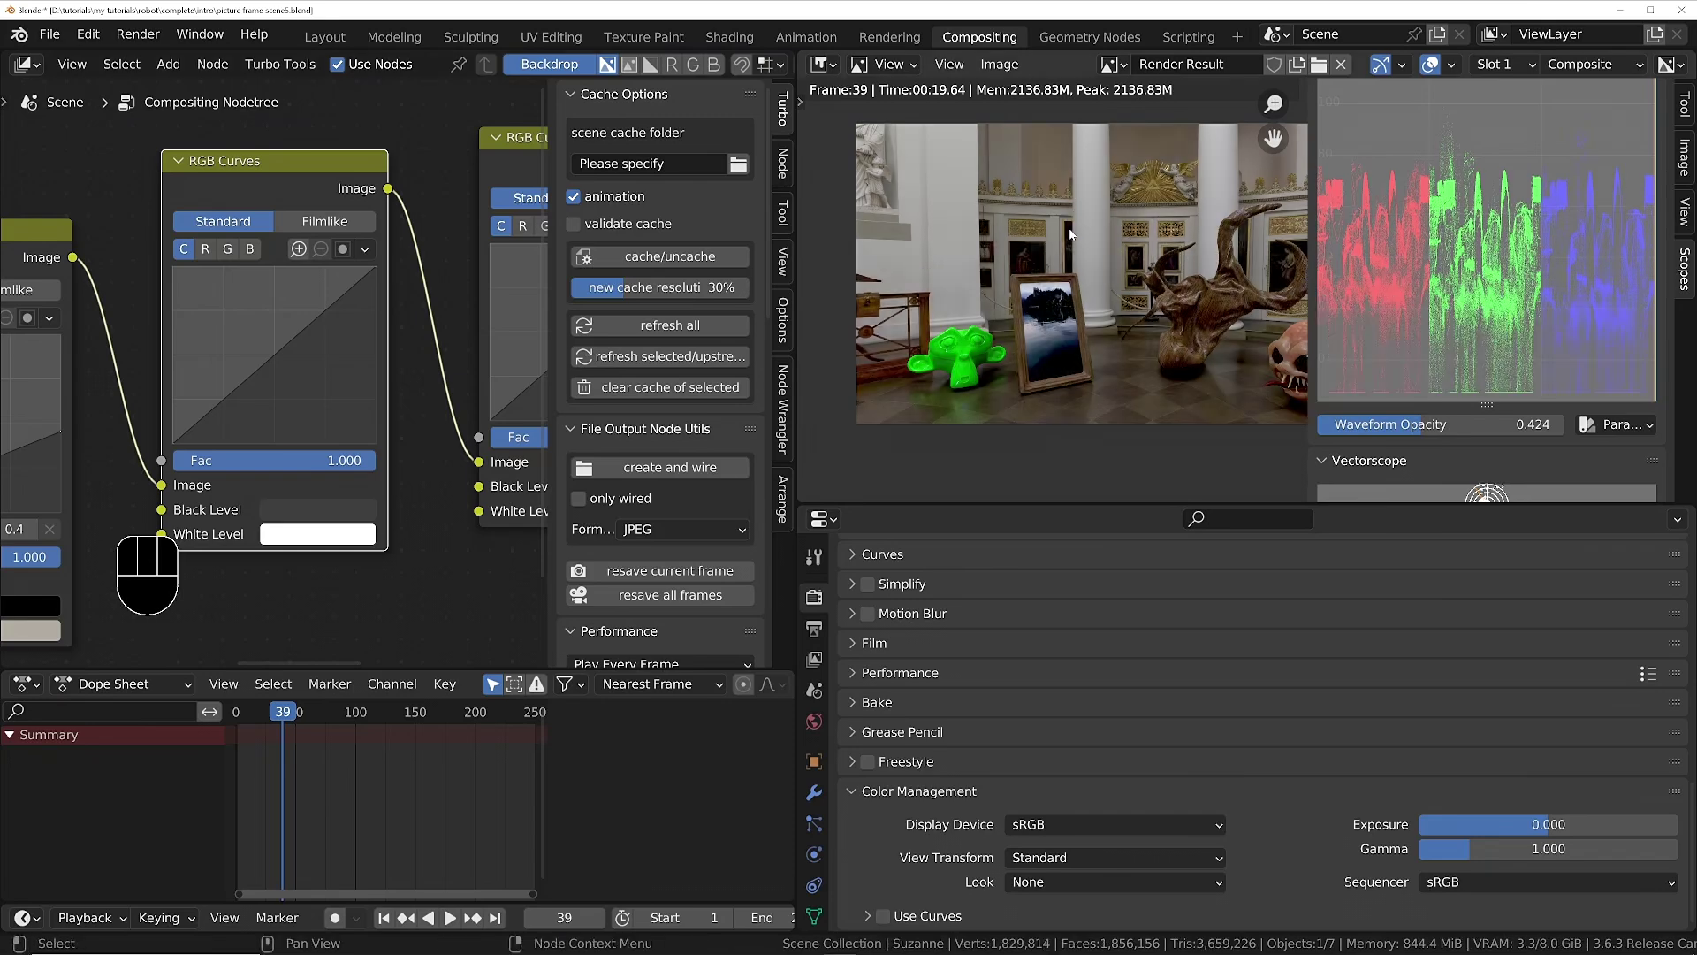
Raise the black end point of the second RGB Curves node's combined curve to about 0.05.
{"action": "scroll", "coordinate": [1482, 316], "scroll_direction": "down", "scroll_amount": 2}
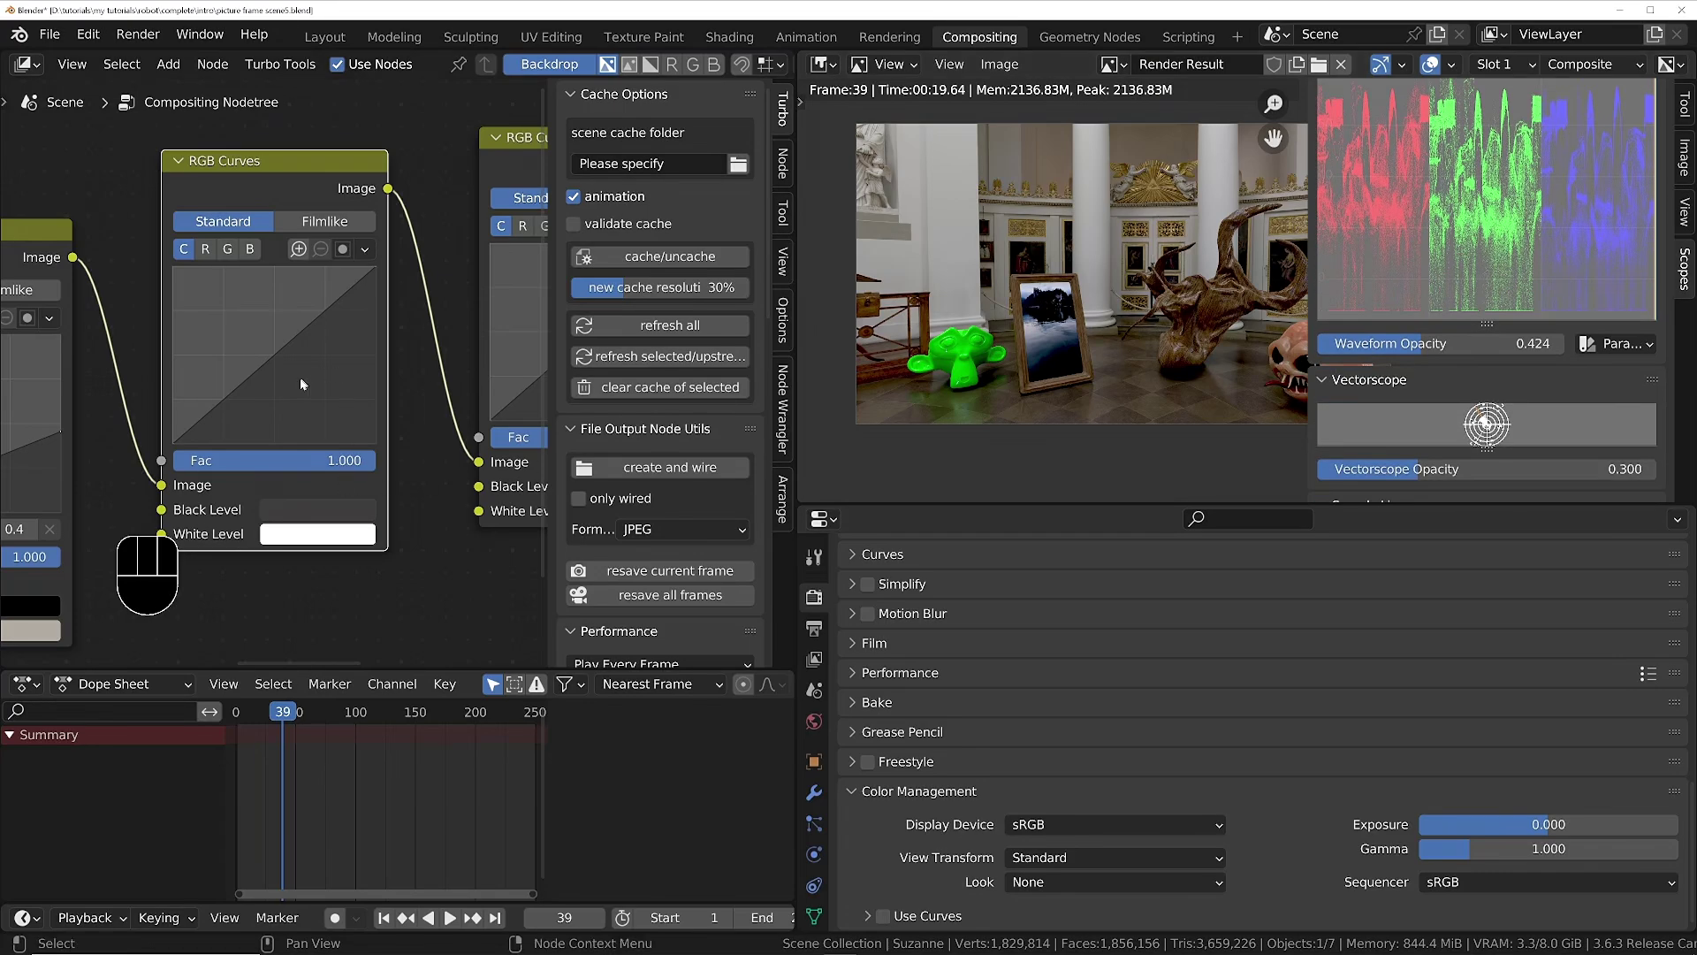
{"action": "scroll", "coordinate": [173, 443], "scroll_direction": "up", "scroll_amount": 4}
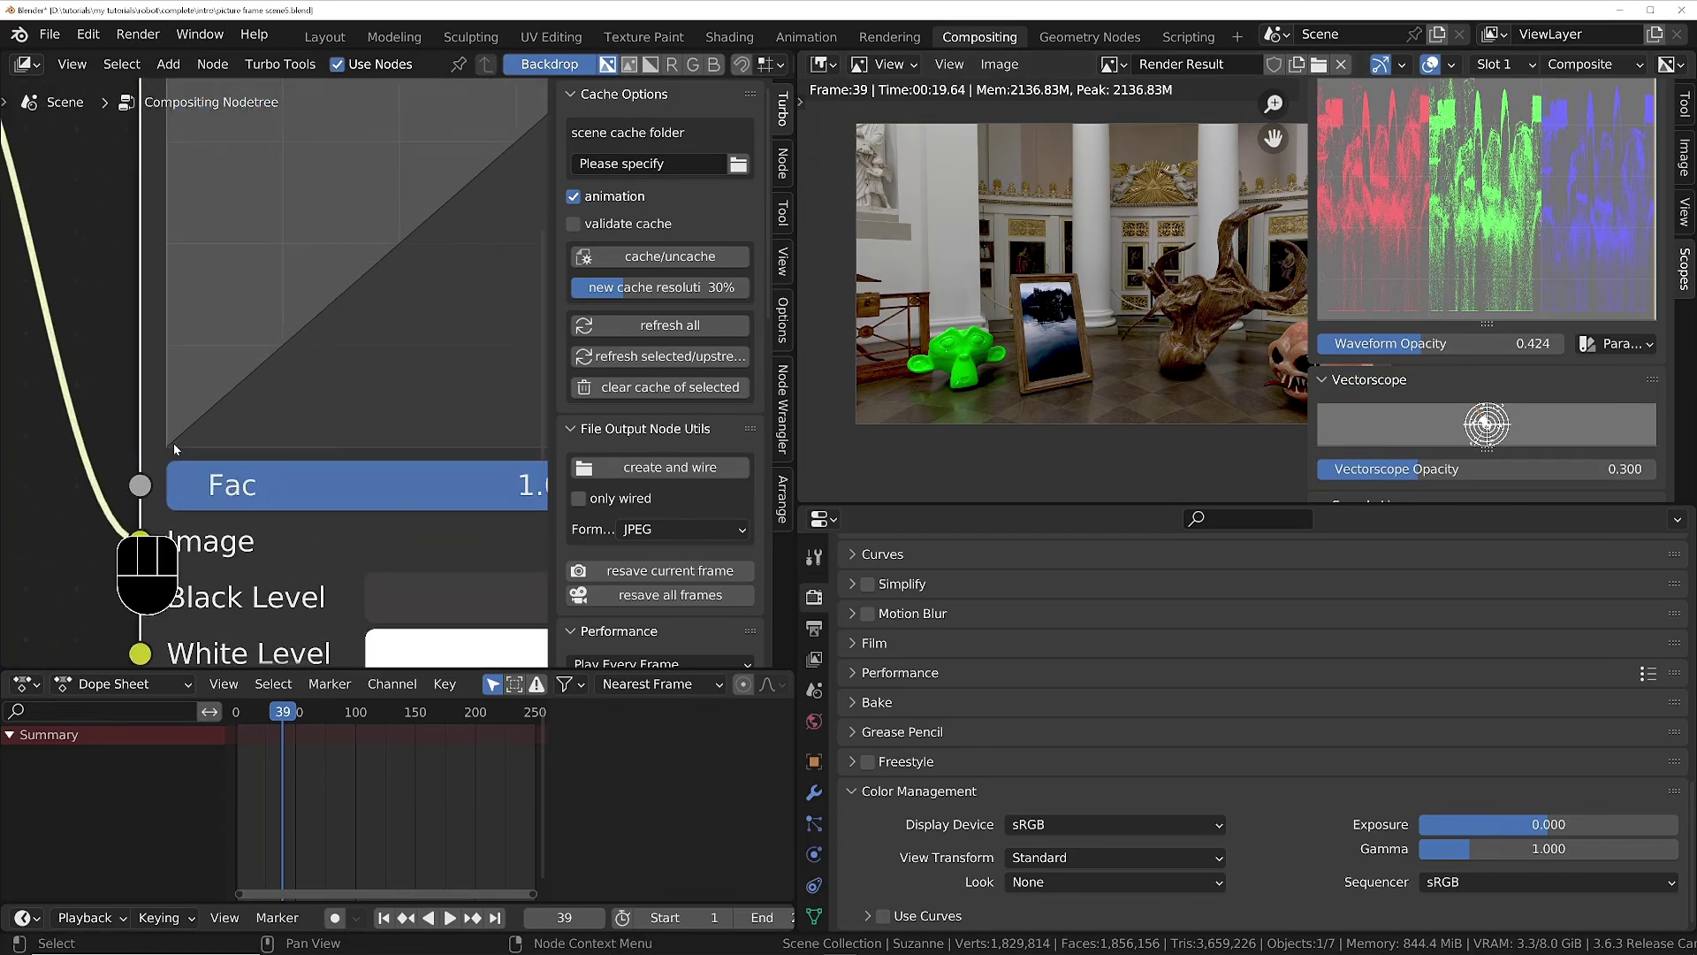
{"action": "left_click_drag", "start_coordinate": [173, 442], "coordinate": [162, 415]}
{"action": "left_click", "coordinate": [166, 432]}
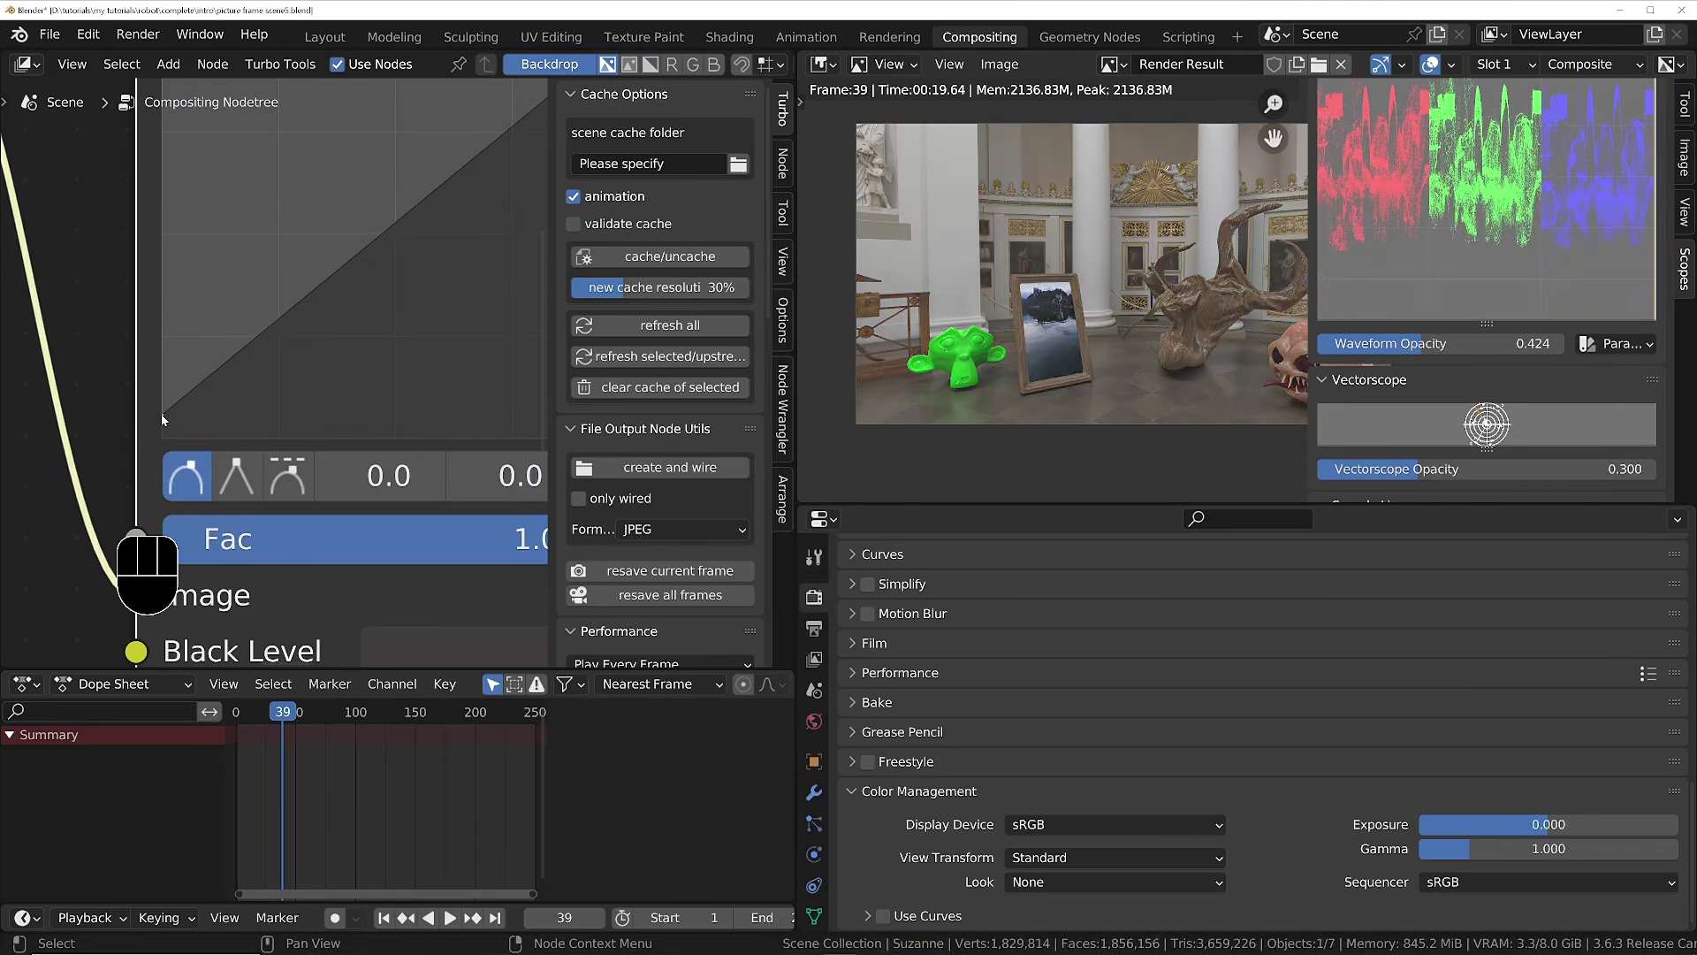
Reduce the Fac of the second RGB Curves node to 0.026 and check the result in the waveform scope.
{"action": "middle_click_drag", "start_coordinate": [468, 451], "coordinate": [250, 481]}
{"action": "scroll", "coordinate": [250, 480], "scroll_direction": "down", "scroll_amount": 4}
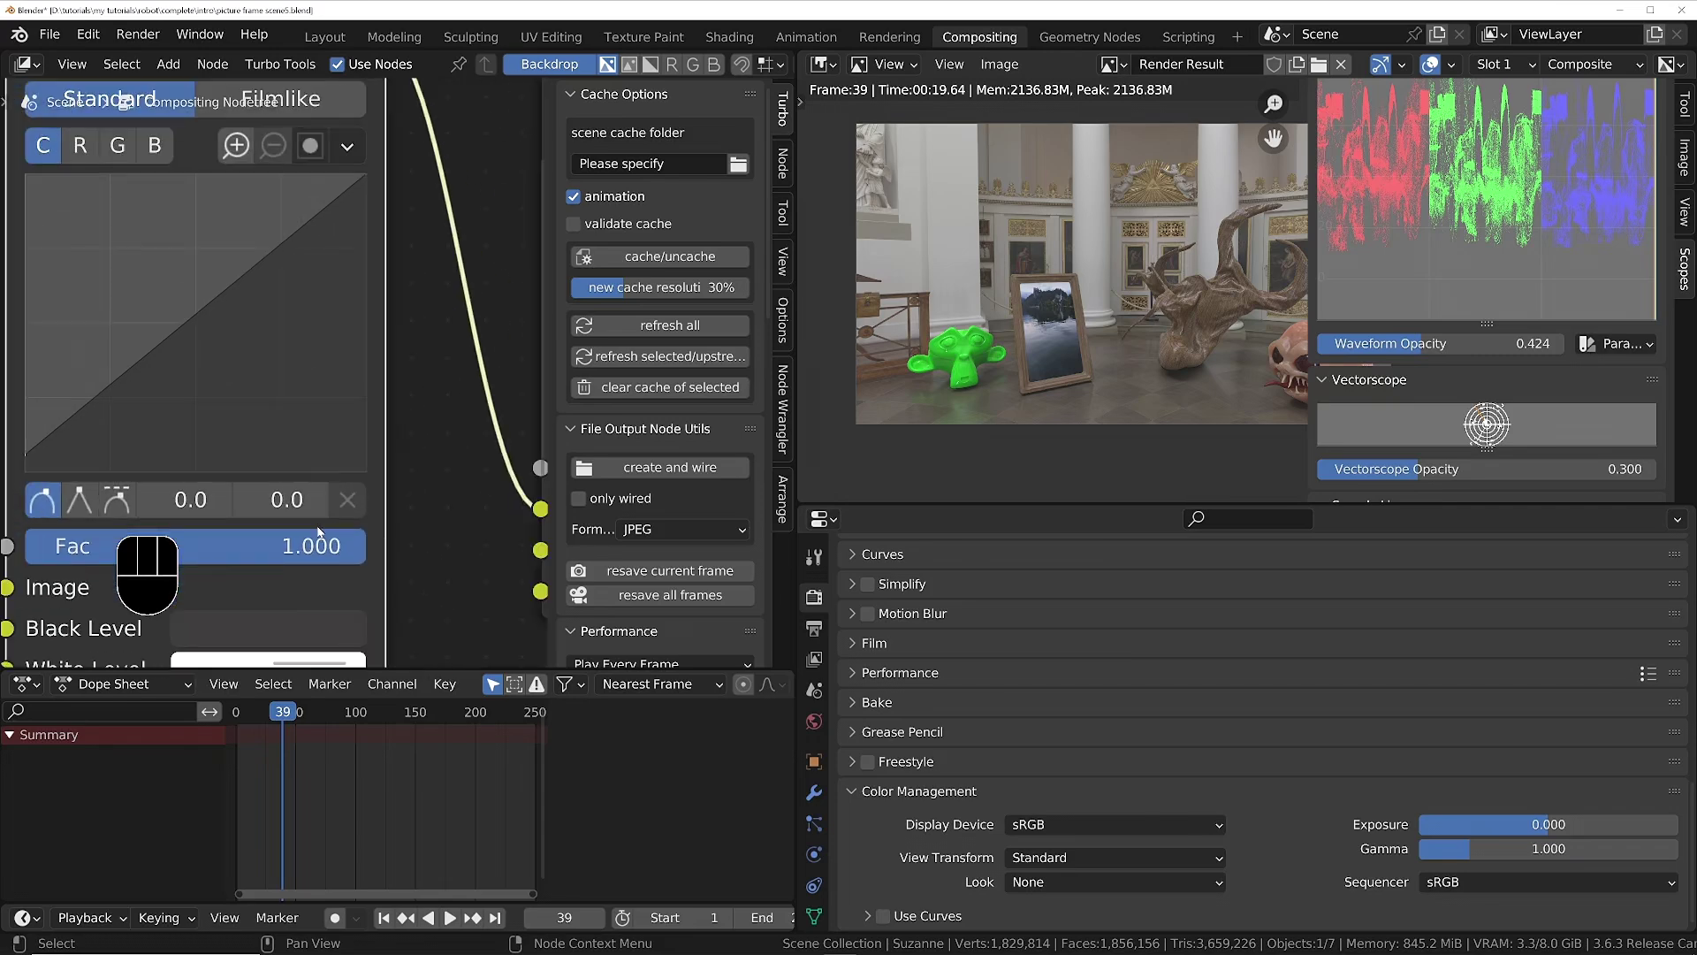
{"action": "middle_click_drag", "start_coordinate": [315, 544], "coordinate": [444, 300]}
{"action": "left_click_drag", "start_coordinate": [446, 303], "coordinate": [116, 303]}
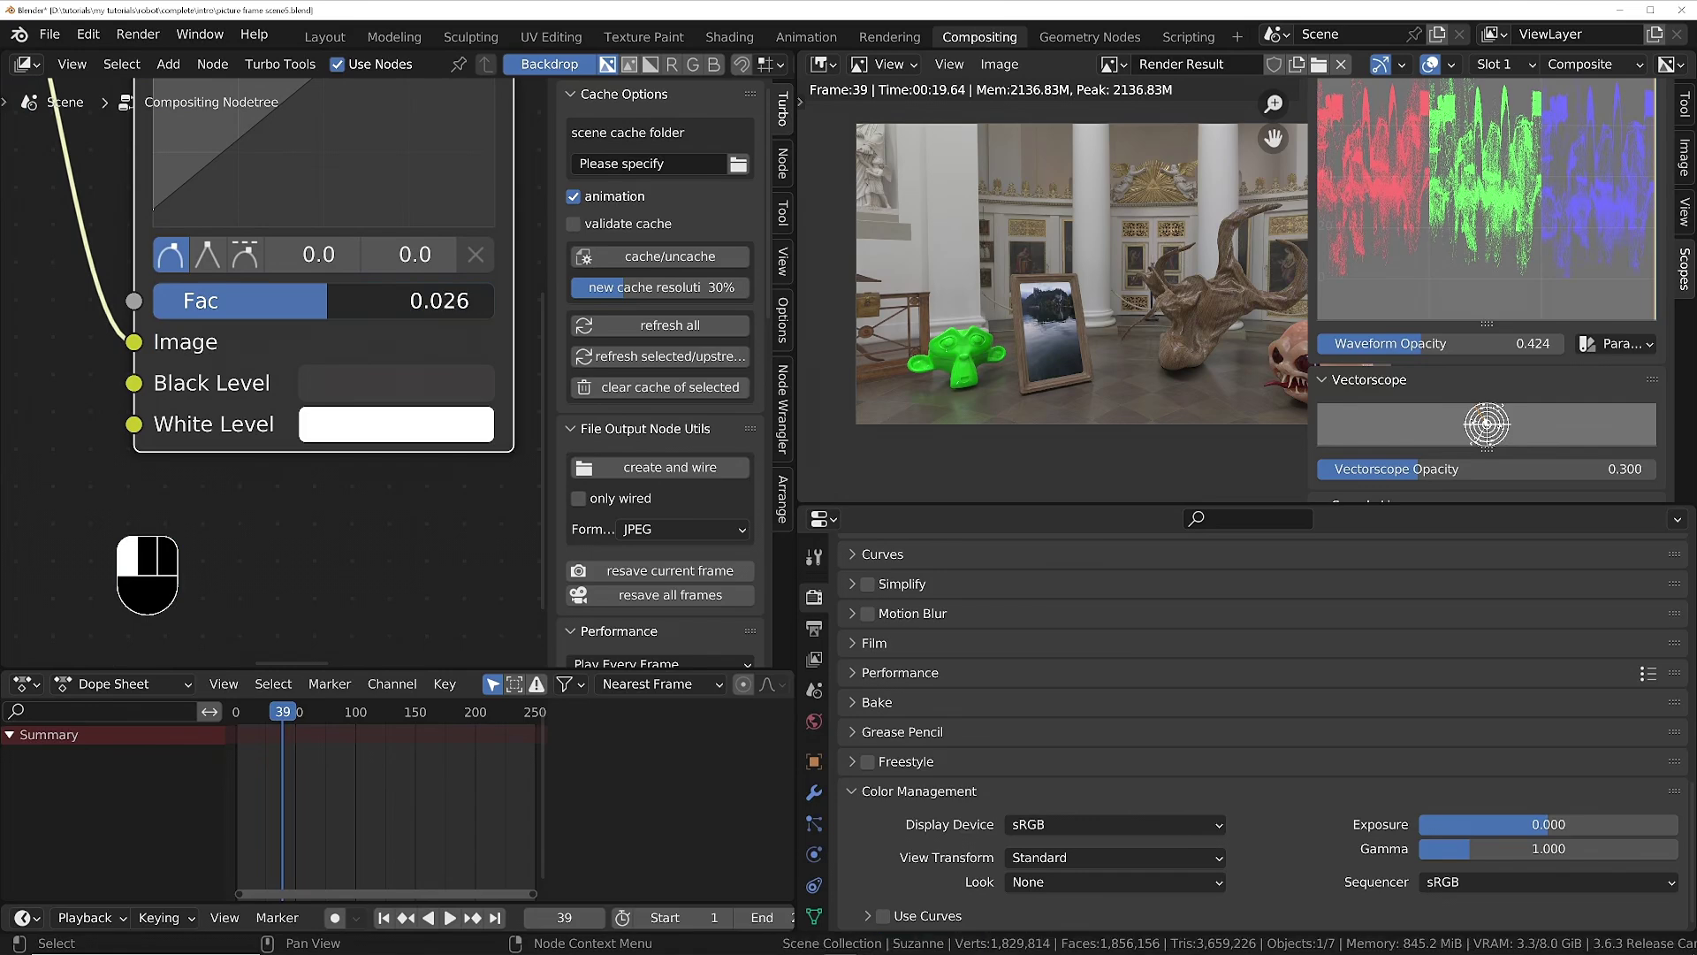
{"action": "middle_click_drag", "start_coordinate": [342, 286], "coordinate": [354, 415]}
{"action": "scroll", "coordinate": [362, 411], "scroll_direction": "down", "scroll_amount": 2}
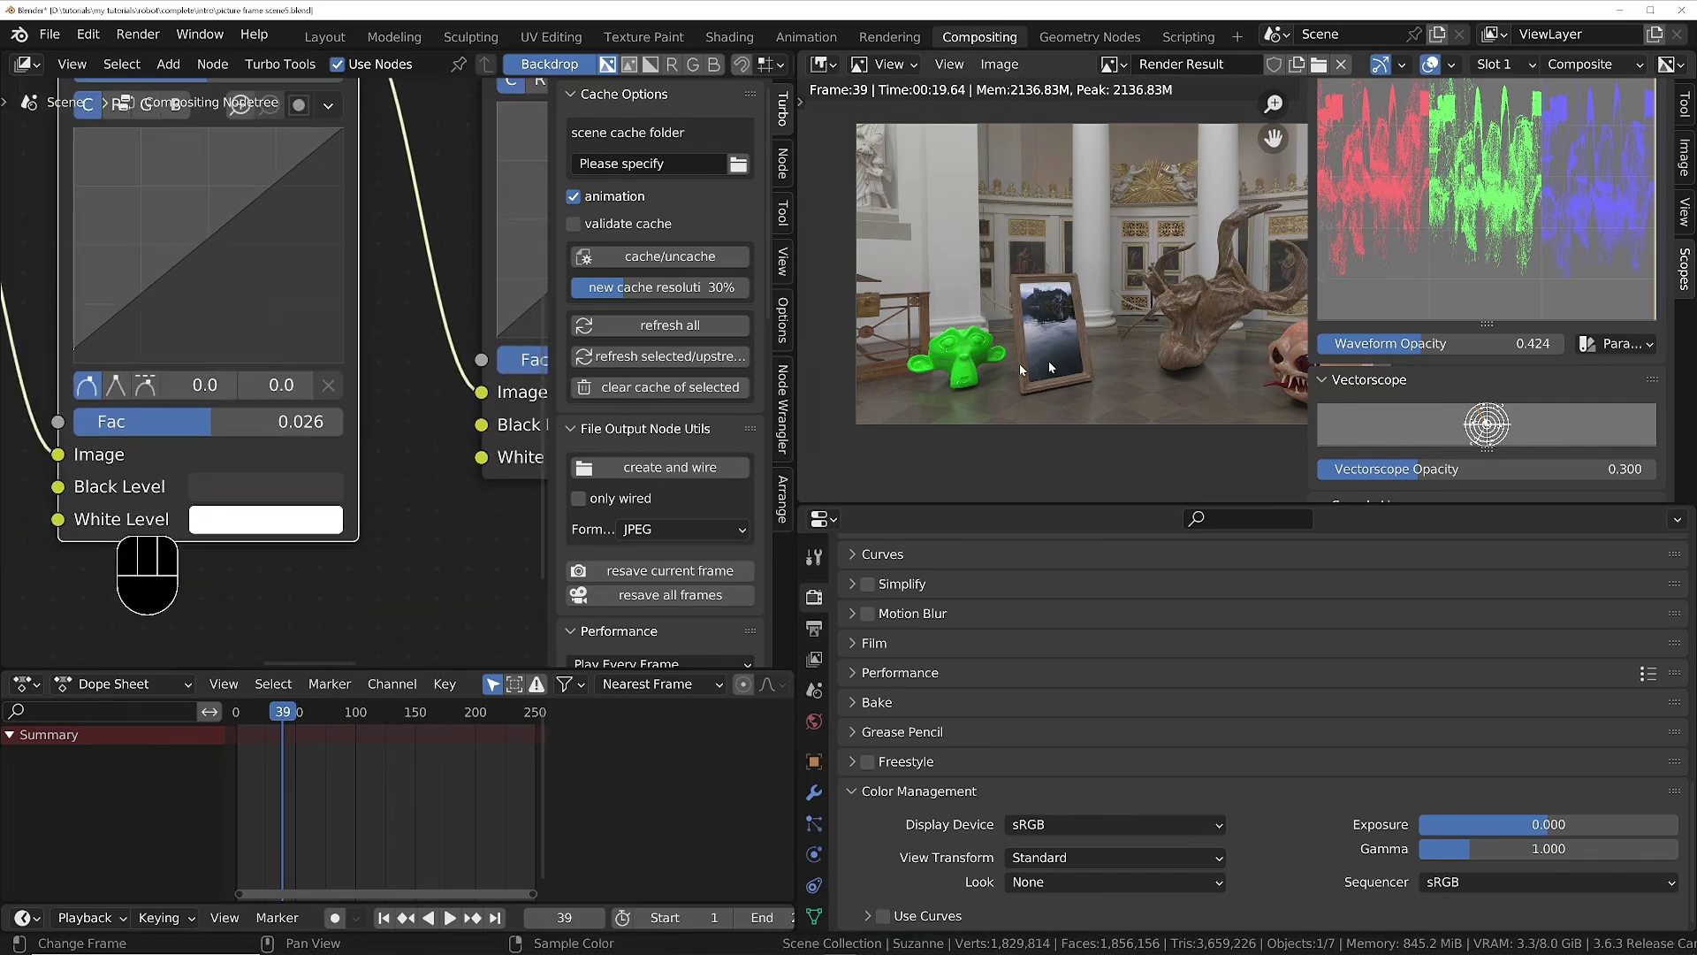
{"action": "scroll", "coordinate": [367, 408], "scroll_direction": "down", "scroll_amount": 3}
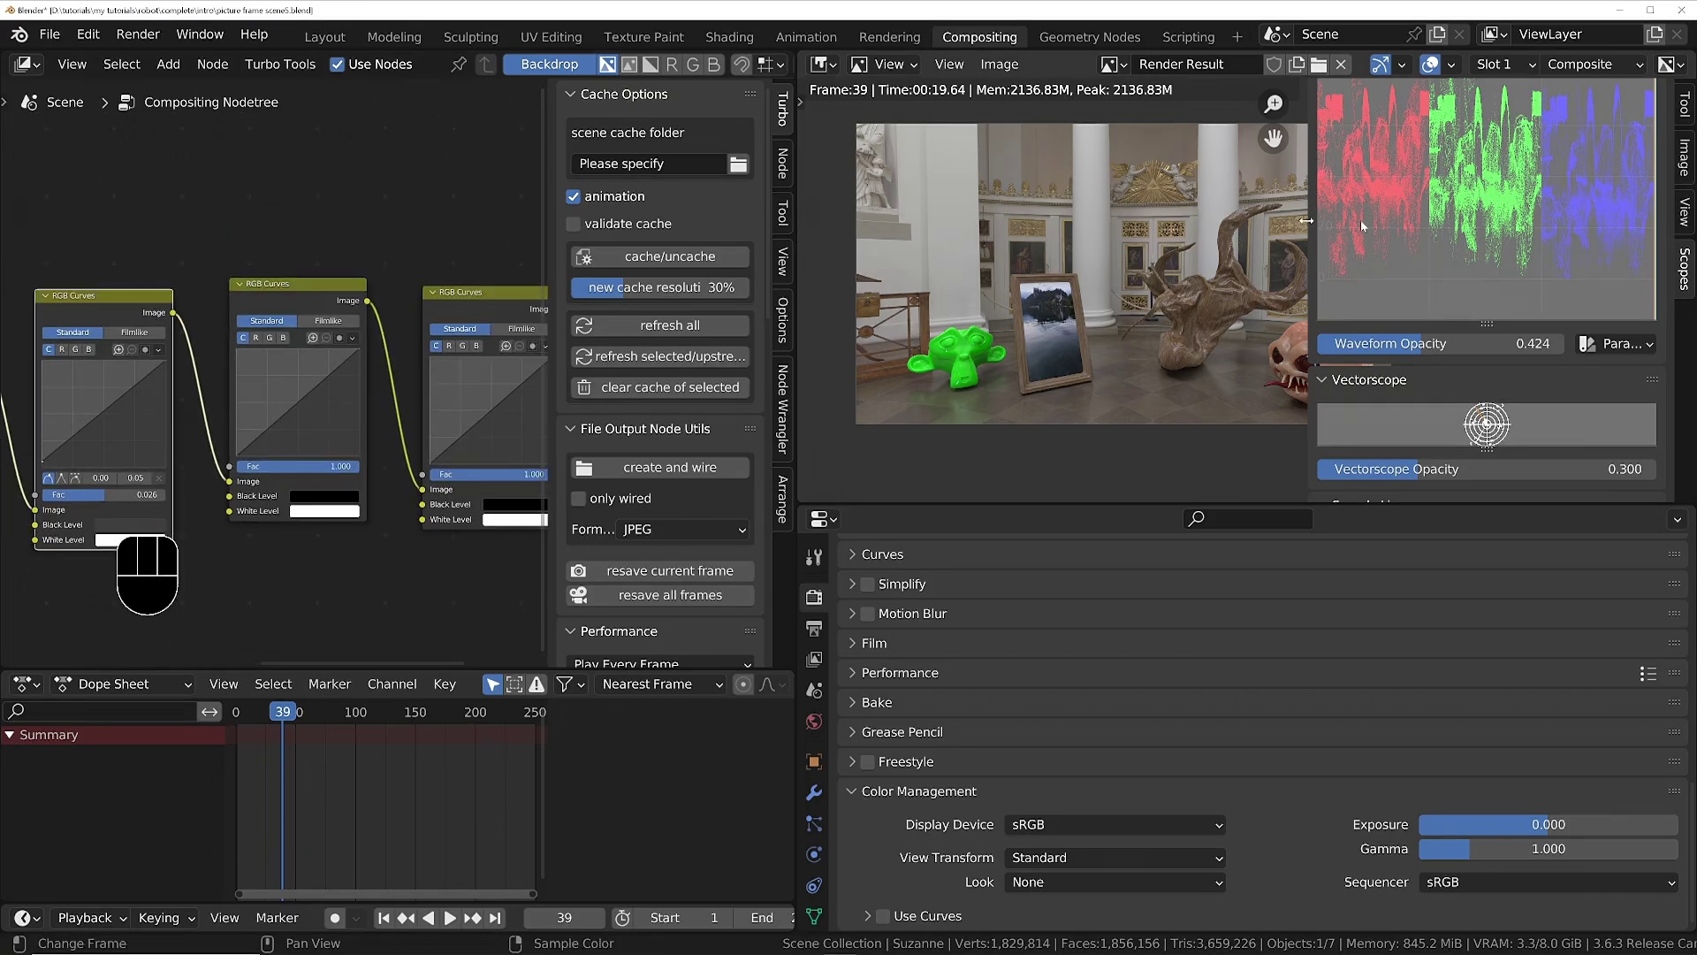
{"action": "scroll", "coordinate": [1362, 227], "scroll_direction": "up", "scroll_amount": 3, "text": "ctrl"}
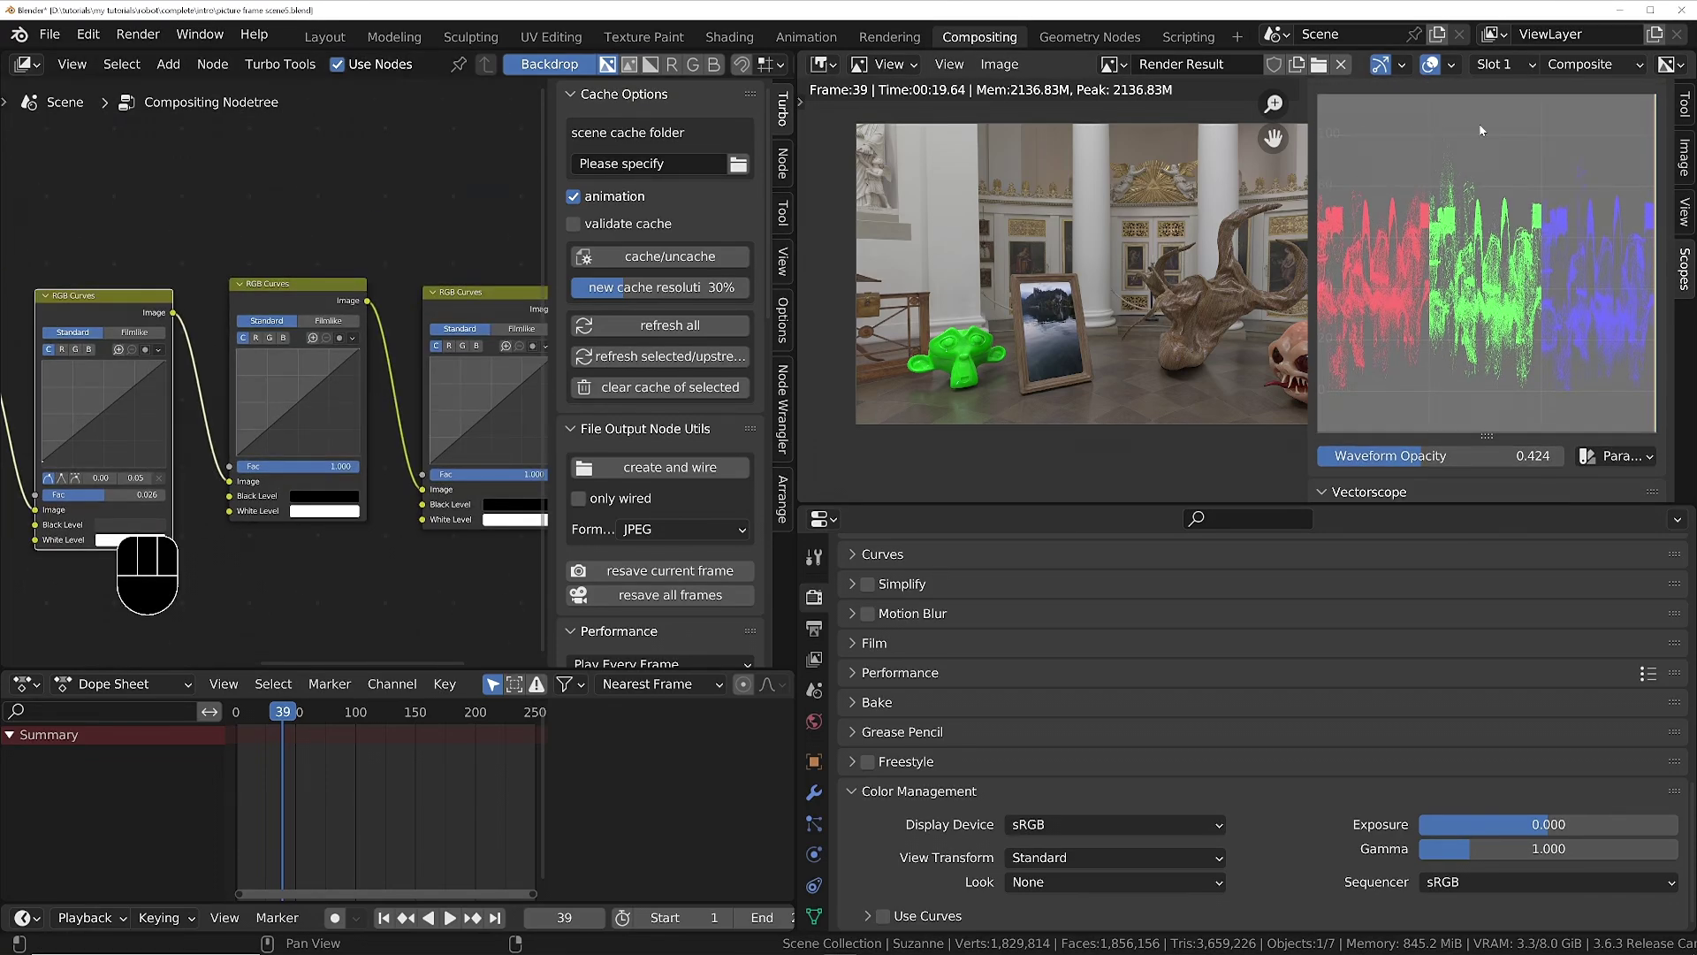
Brighten the midtones in the third RGB Curves node by raising a combined-curve point to about 0.4, 0.6.
{"action": "middle_click_drag", "start_coordinate": [310, 381], "coordinate": [253, 358]}
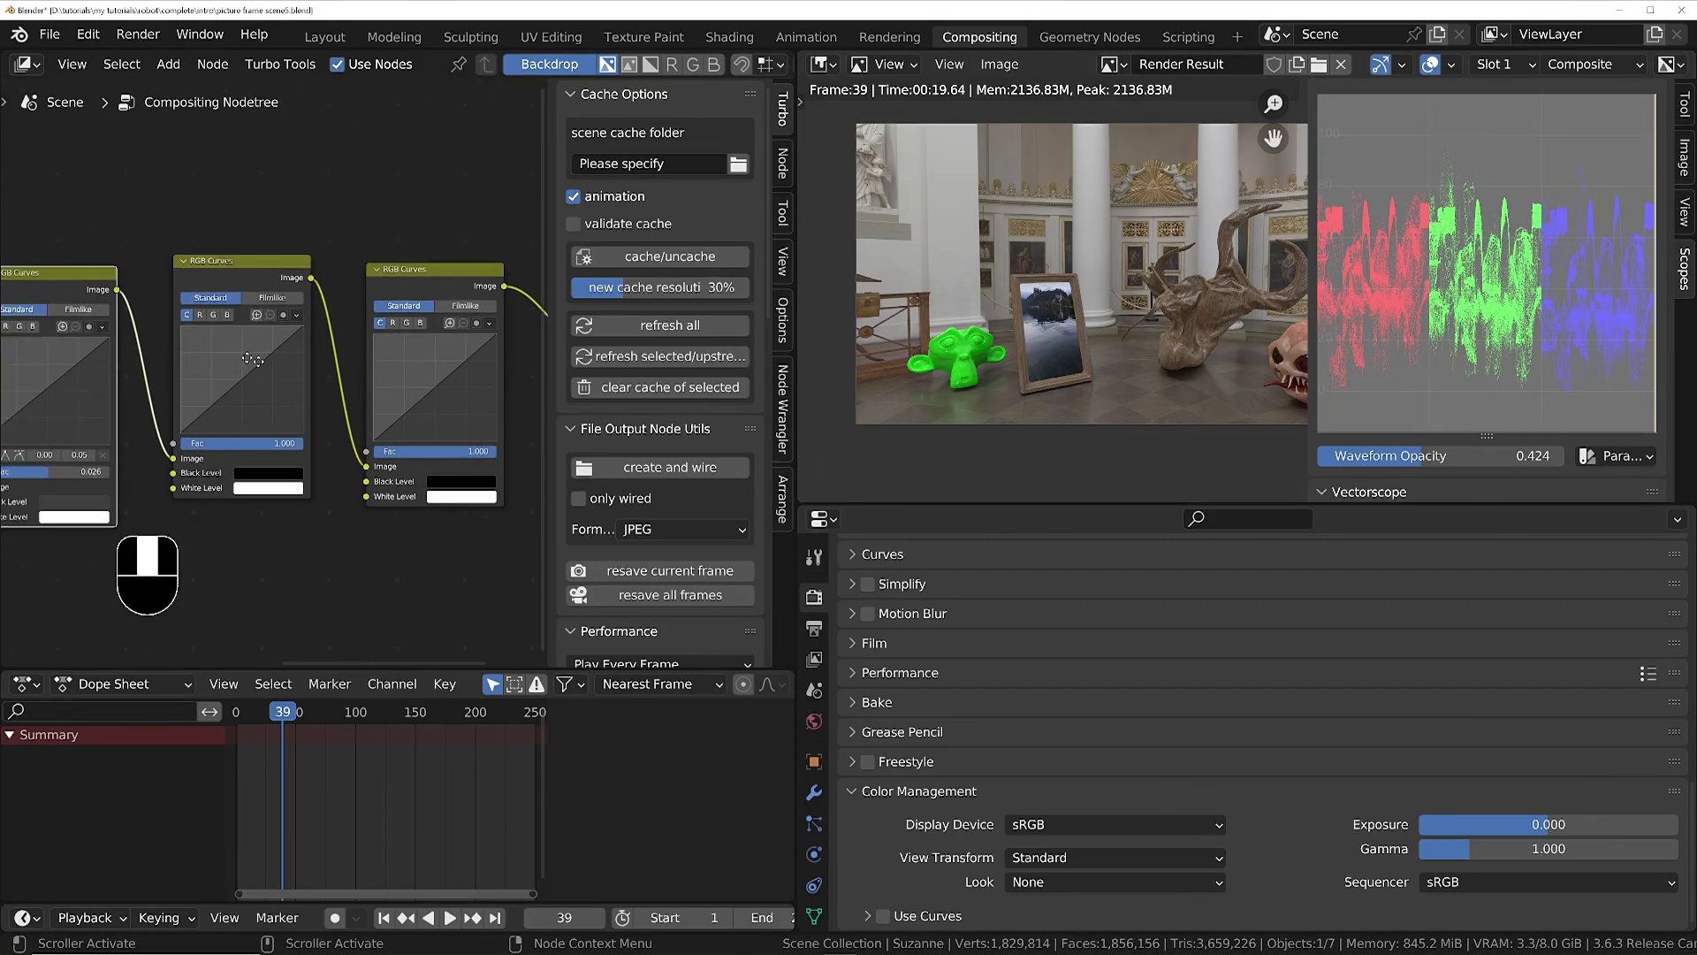
{"action": "scroll", "coordinate": [253, 359], "scroll_direction": "up", "scroll_amount": 2}
{"action": "left_click_drag", "start_coordinate": [299, 401], "coordinate": [295, 382]}
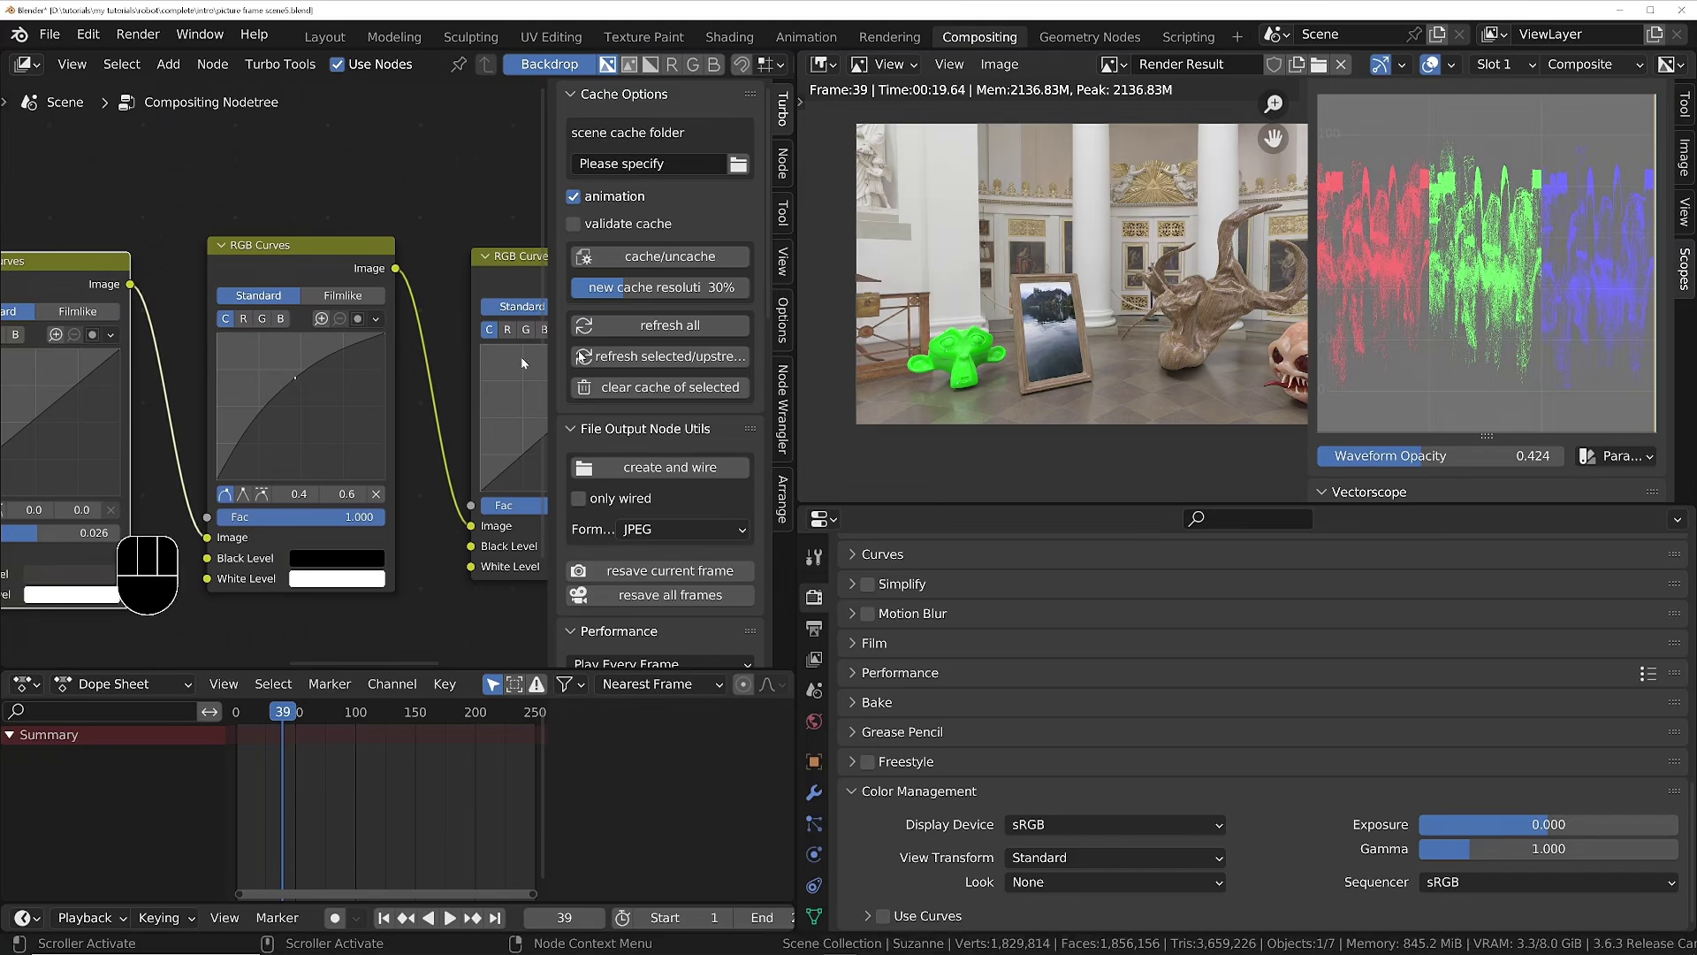
Shape a contrast curve in the last RGB Curves node, with points at about 0.2, 0.2 and 0.74, 0.79.
{"action": "middle_click_drag", "start_coordinate": [415, 406], "coordinate": [194, 389]}
{"action": "middle_click_drag", "start_coordinate": [1074, 358], "coordinate": [1142, 293], "text": "ctrl"}
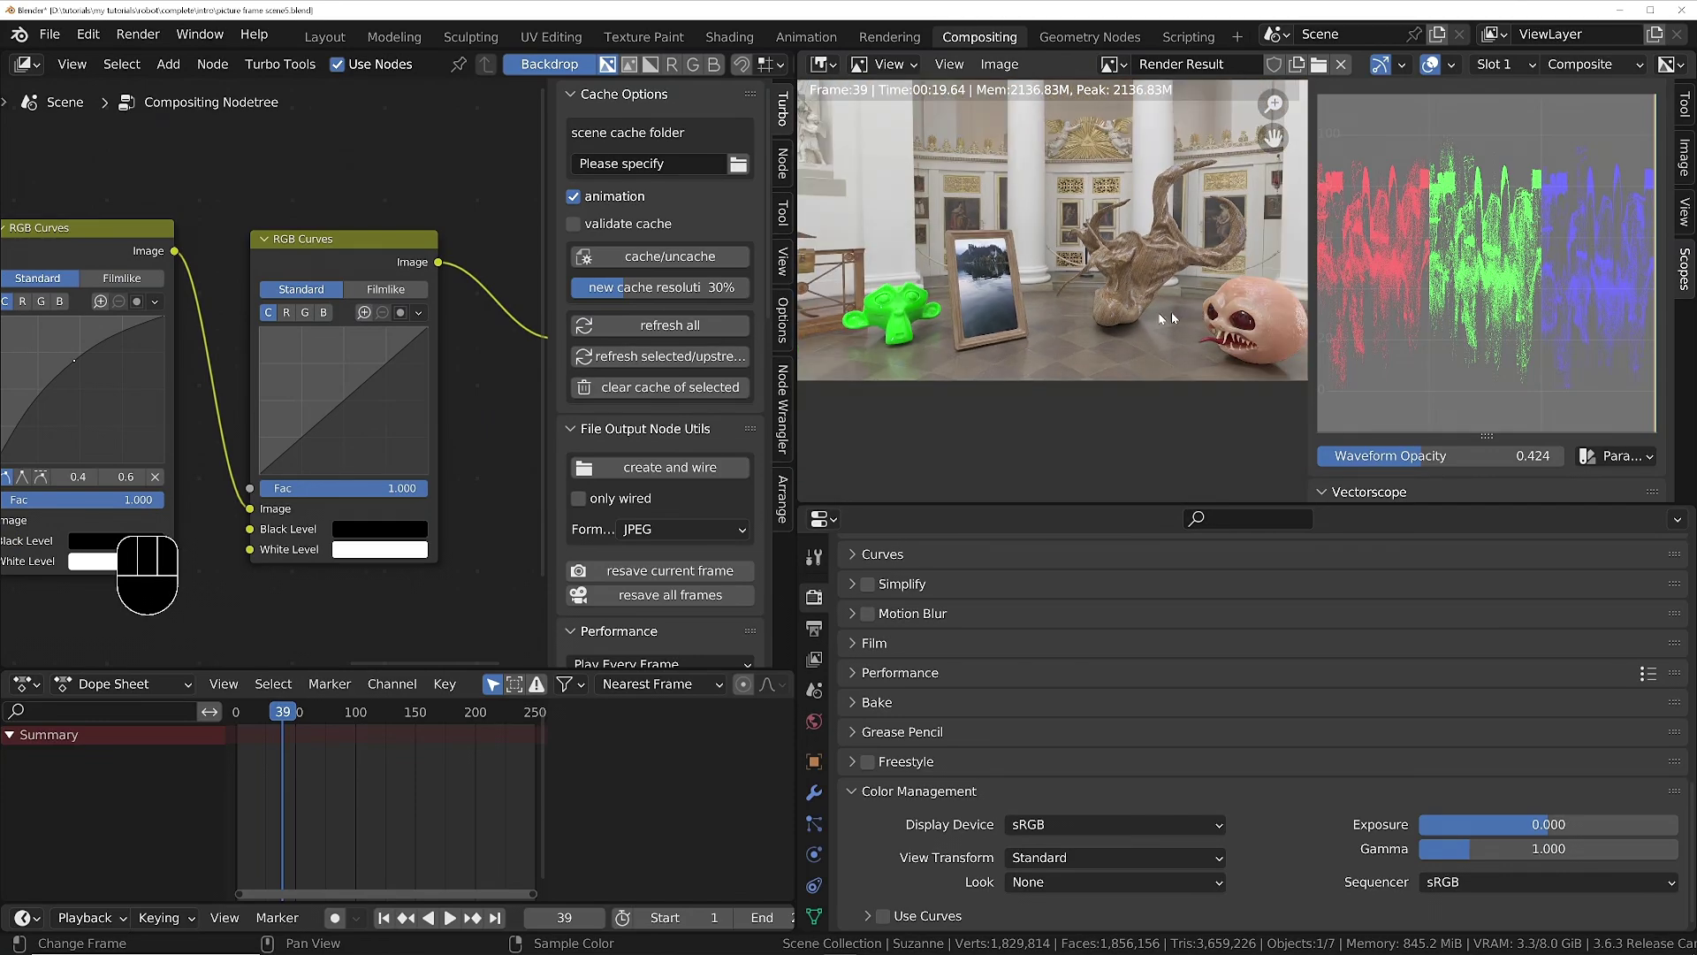
{"action": "scroll", "coordinate": [1149, 299], "scroll_direction": "up", "scroll_amount": 2}
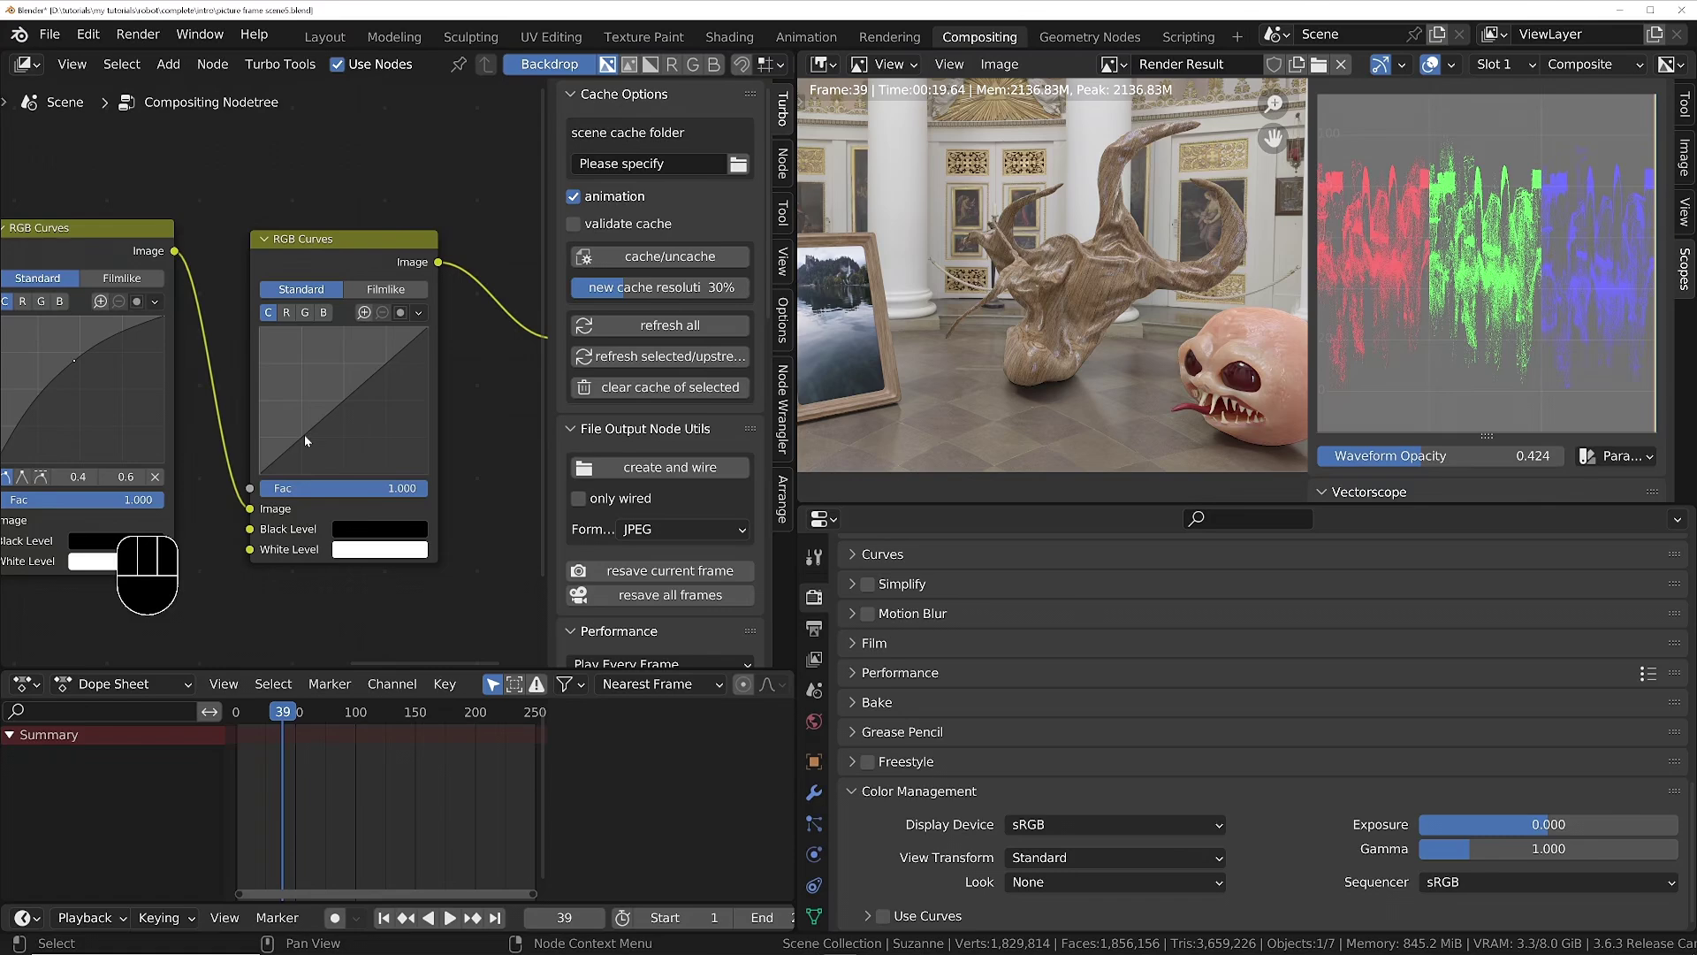
{"action": "left_click", "coordinate": [304, 433]}
{"action": "left_click_drag", "start_coordinate": [303, 436], "coordinate": [302, 440]}
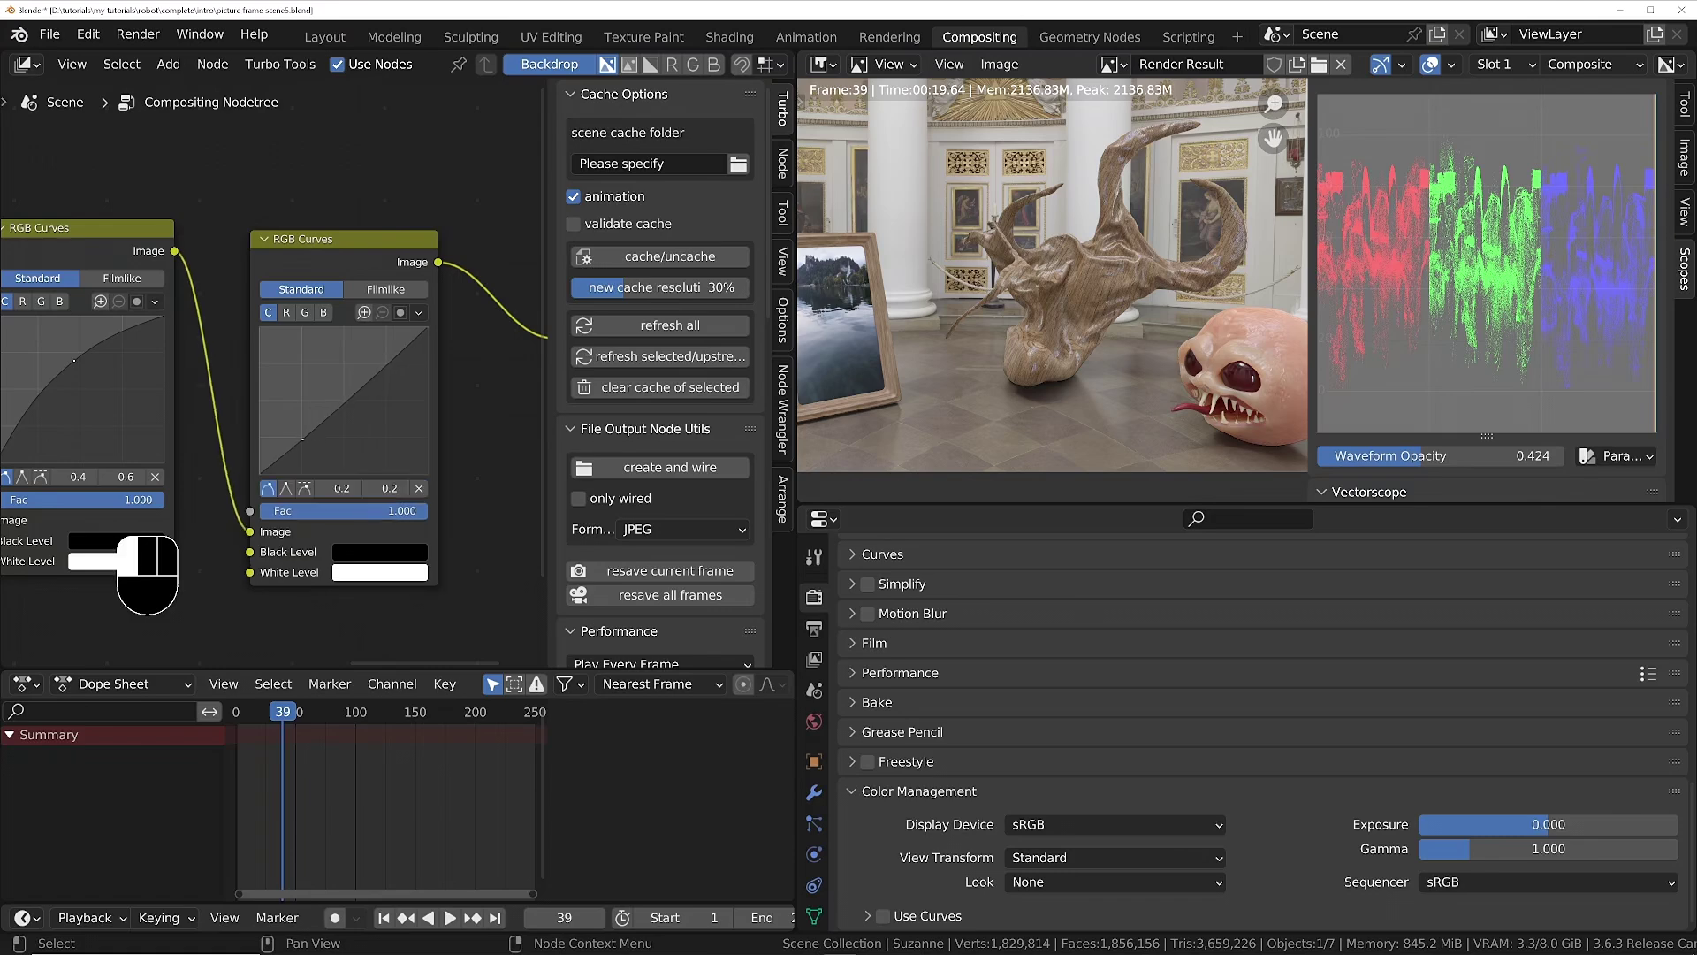
{"action": "left_click", "coordinate": [389, 359]}
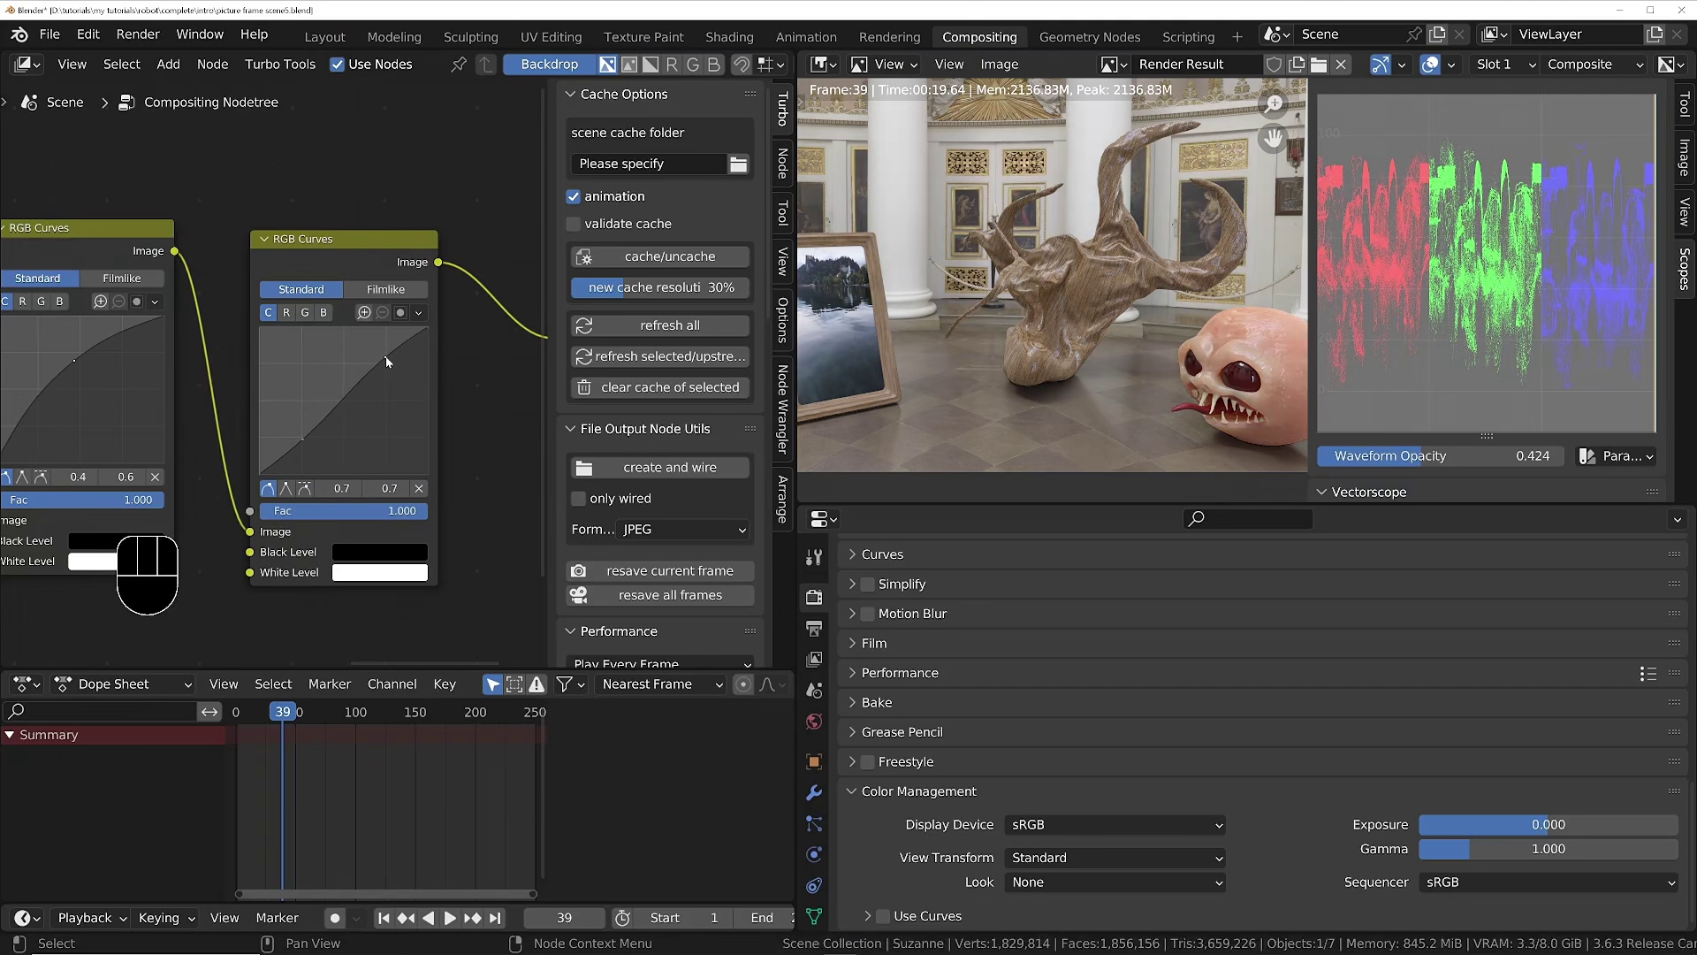
{"action": "middle_click_drag", "start_coordinate": [1221, 347], "coordinate": [1127, 326]}
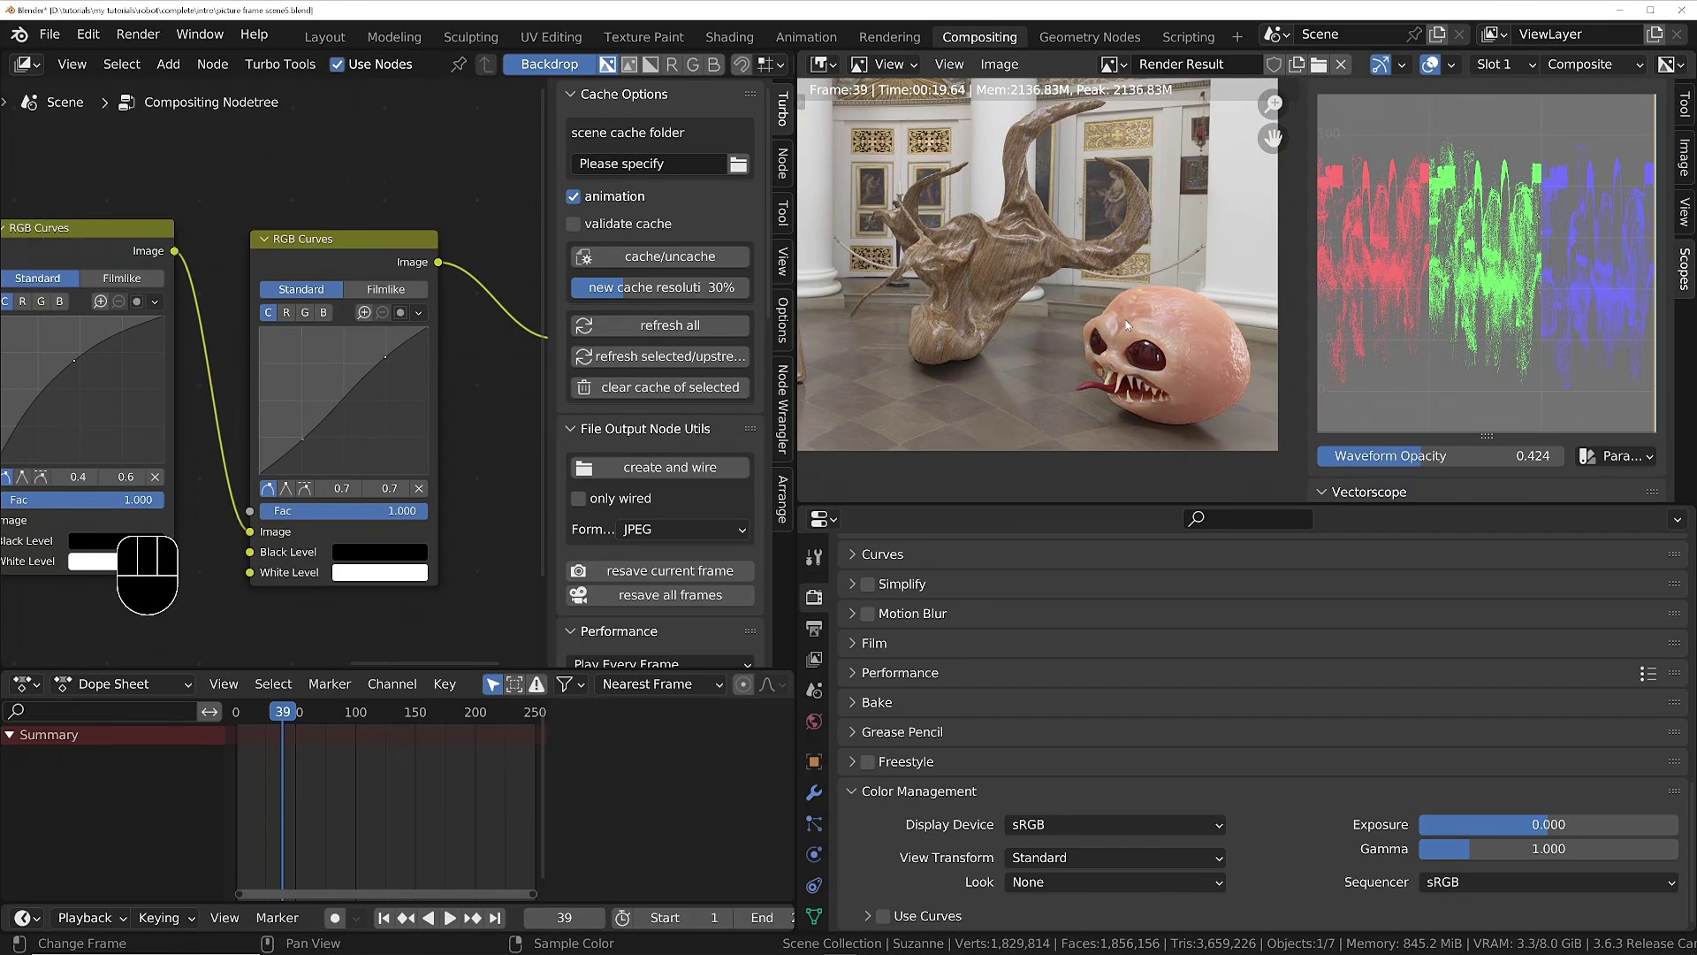
{"action": "scroll", "coordinate": [1127, 325], "scroll_direction": "down", "scroll_amount": 1}
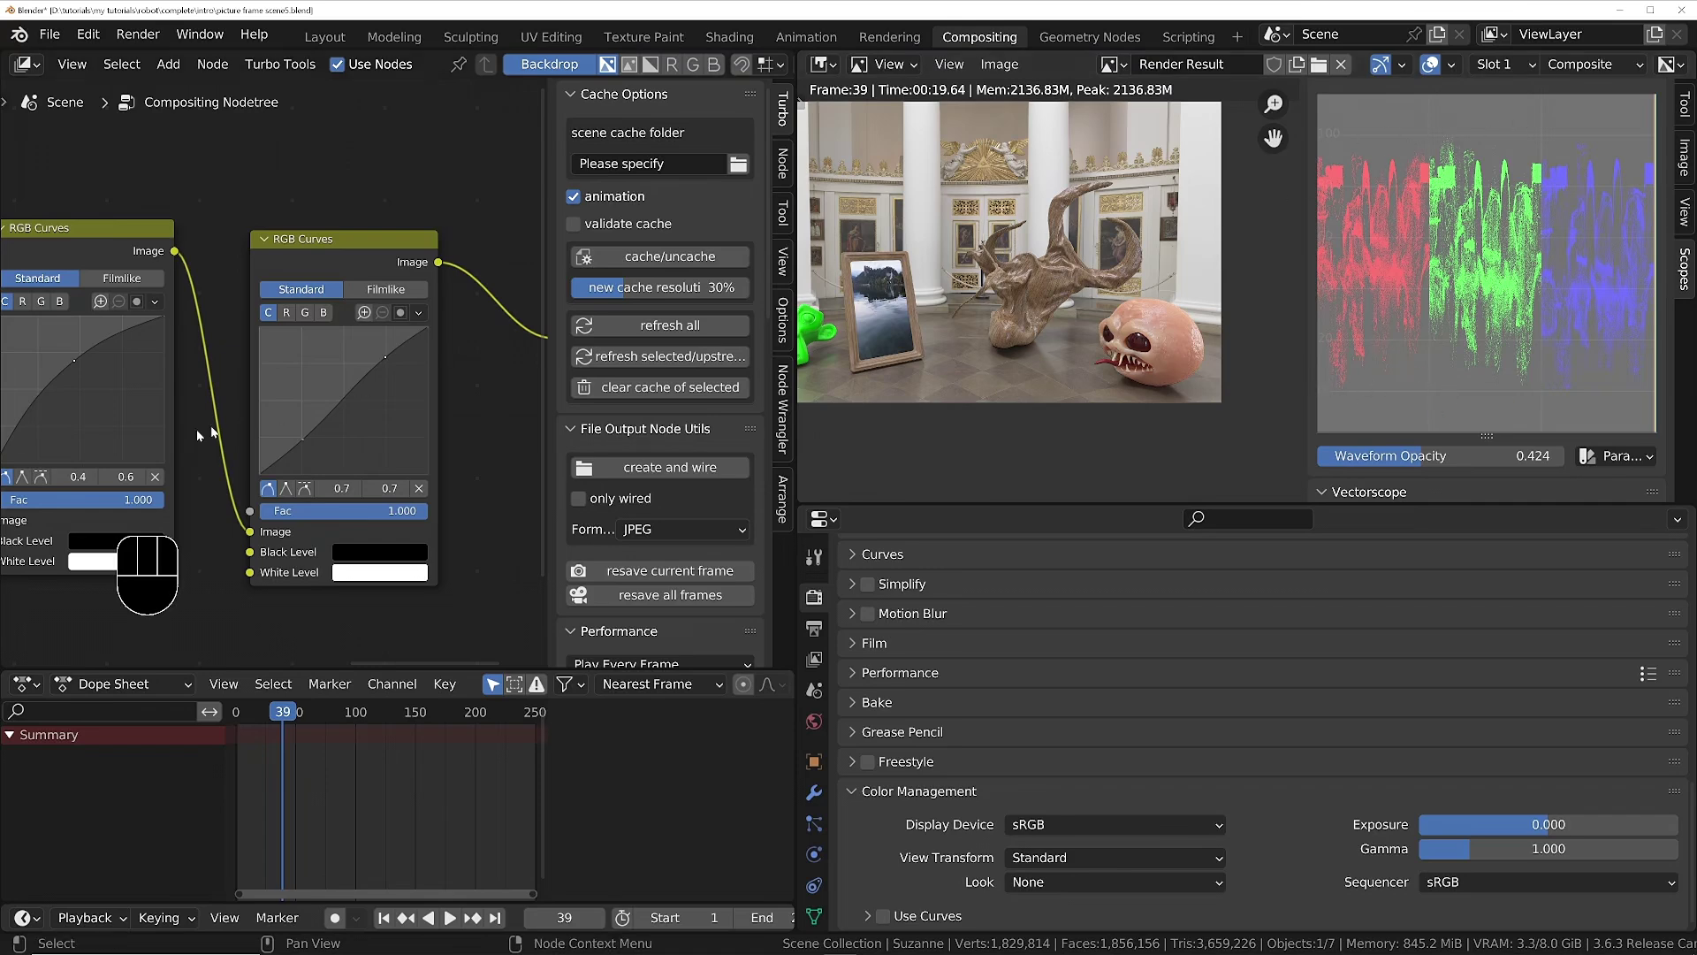
Move the Composite node farther from the last RGB Curves node to make room for another node.
{"action": "scroll", "coordinate": [196, 428], "scroll_direction": "down", "scroll_amount": 3}
{"action": "scroll", "coordinate": [208, 412], "scroll_direction": "down", "scroll_amount": 1}
{"action": "left_click", "coordinate": [327, 341]}
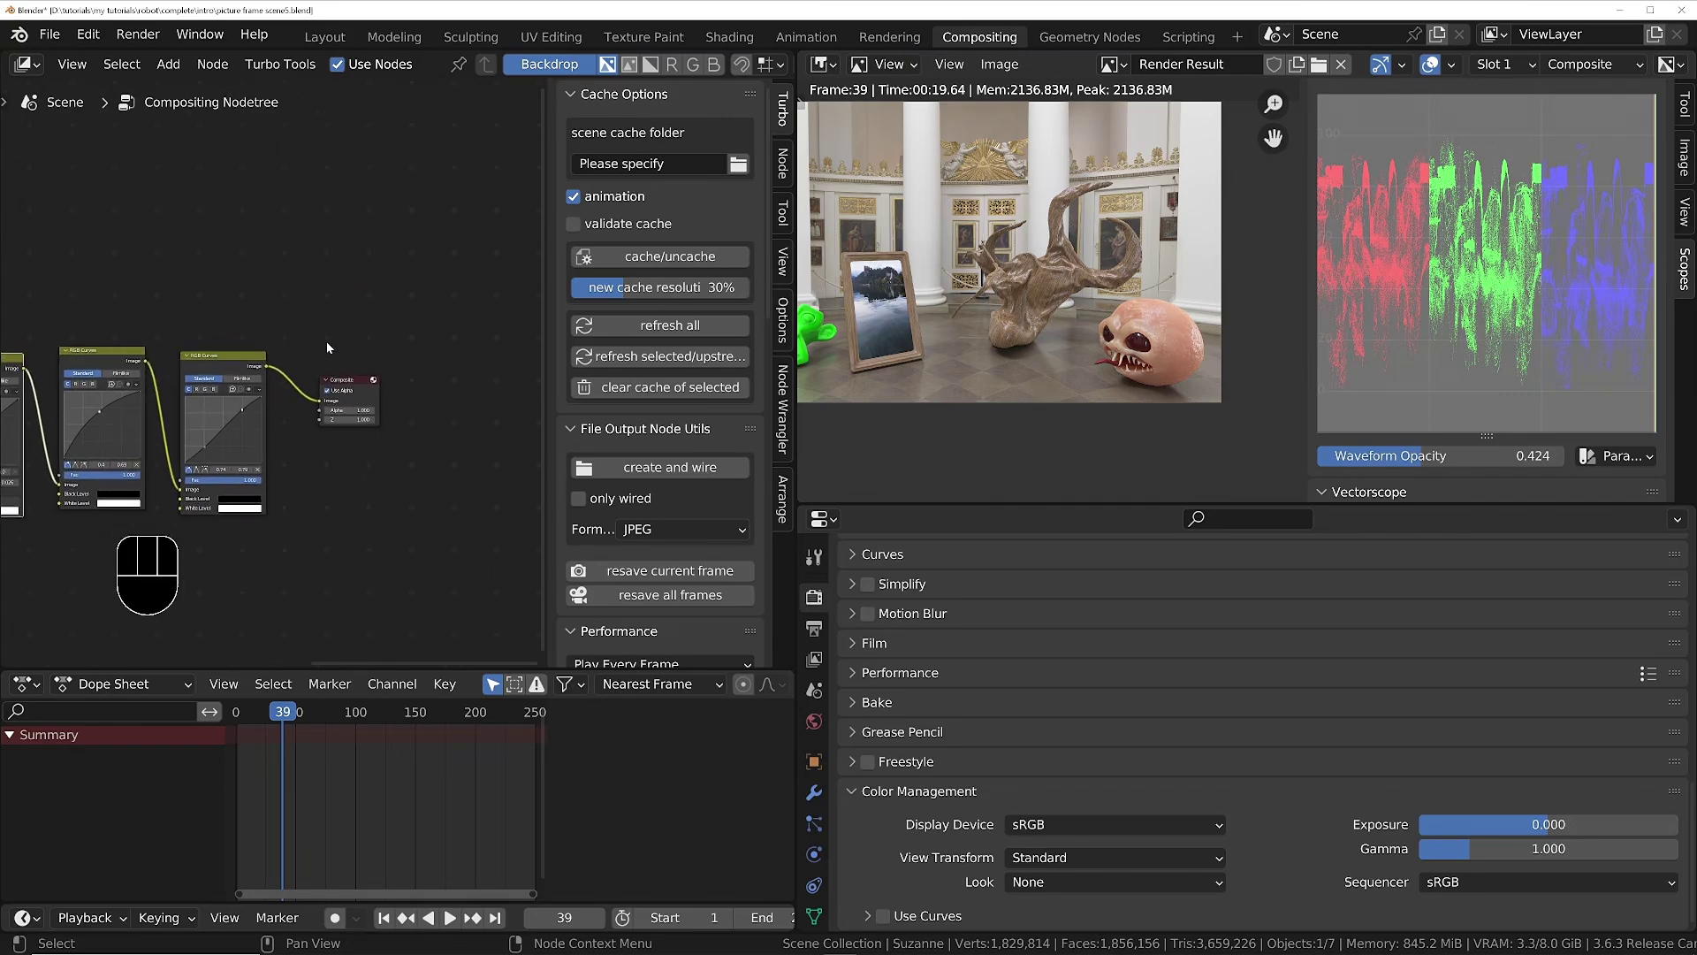
{"action": "key", "text": "g"}
{"action": "left_click", "coordinate": [403, 439]}
{"action": "scroll", "coordinate": [398, 389], "scroll_direction": "up", "scroll_amount": 2}
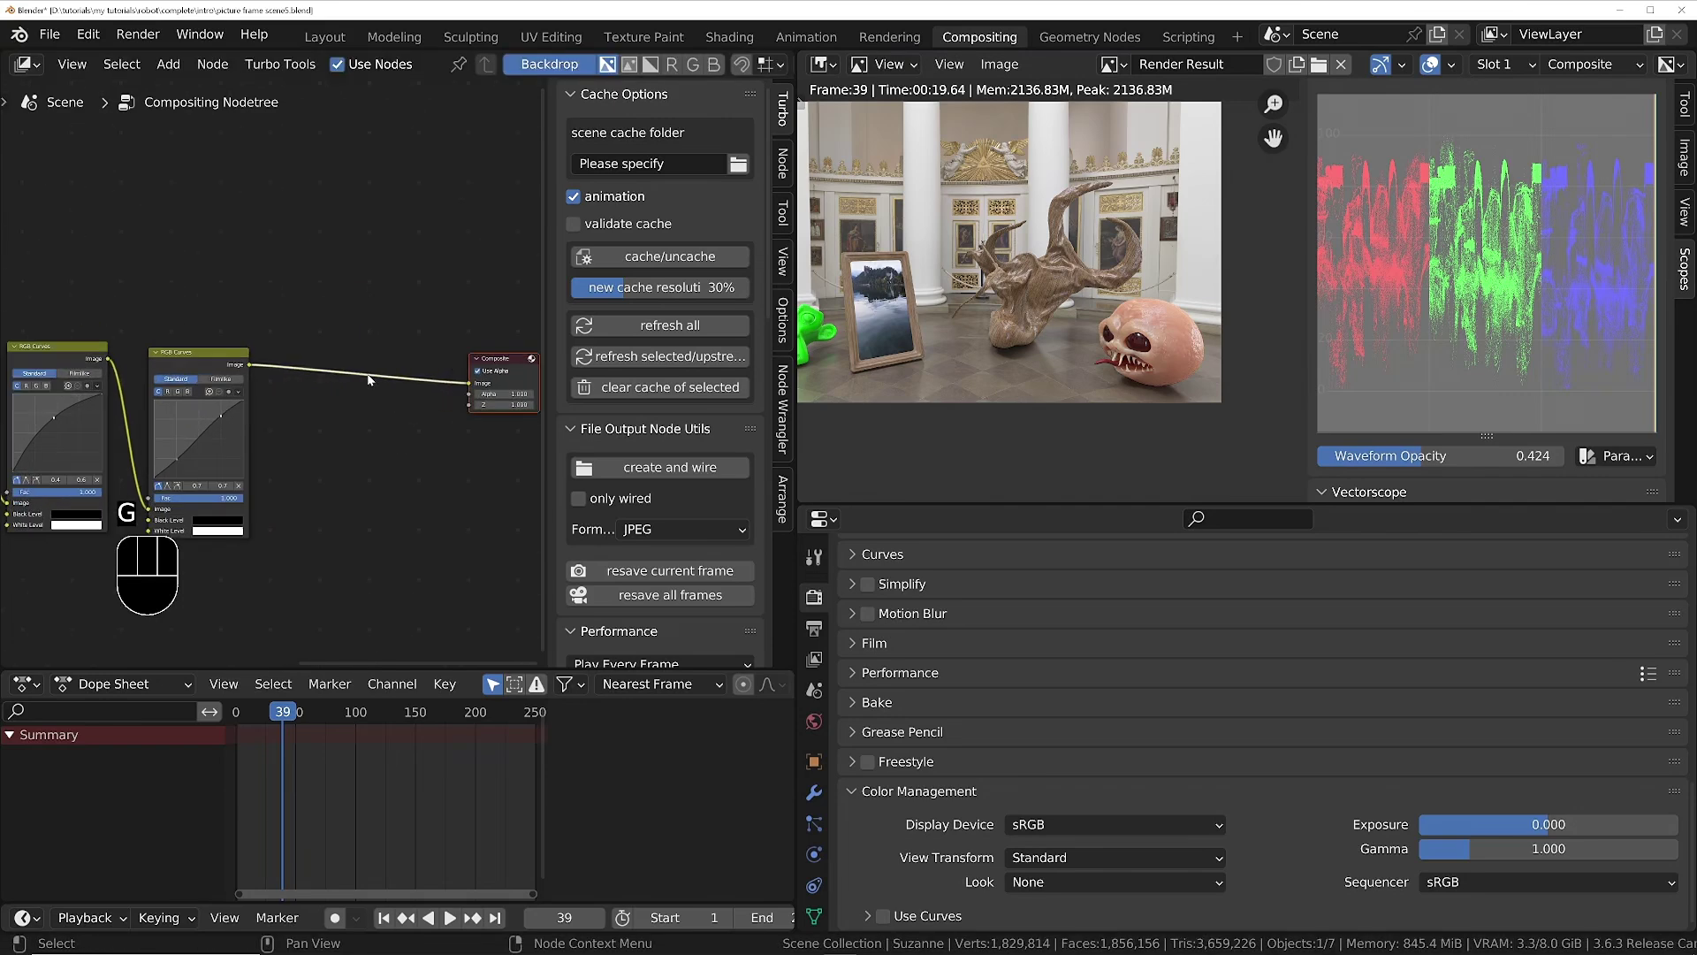
Add a Lens Distortion node on the link between the last RGB Curves node and the Composite node.
{"action": "left_click", "coordinate": [312, 502]}
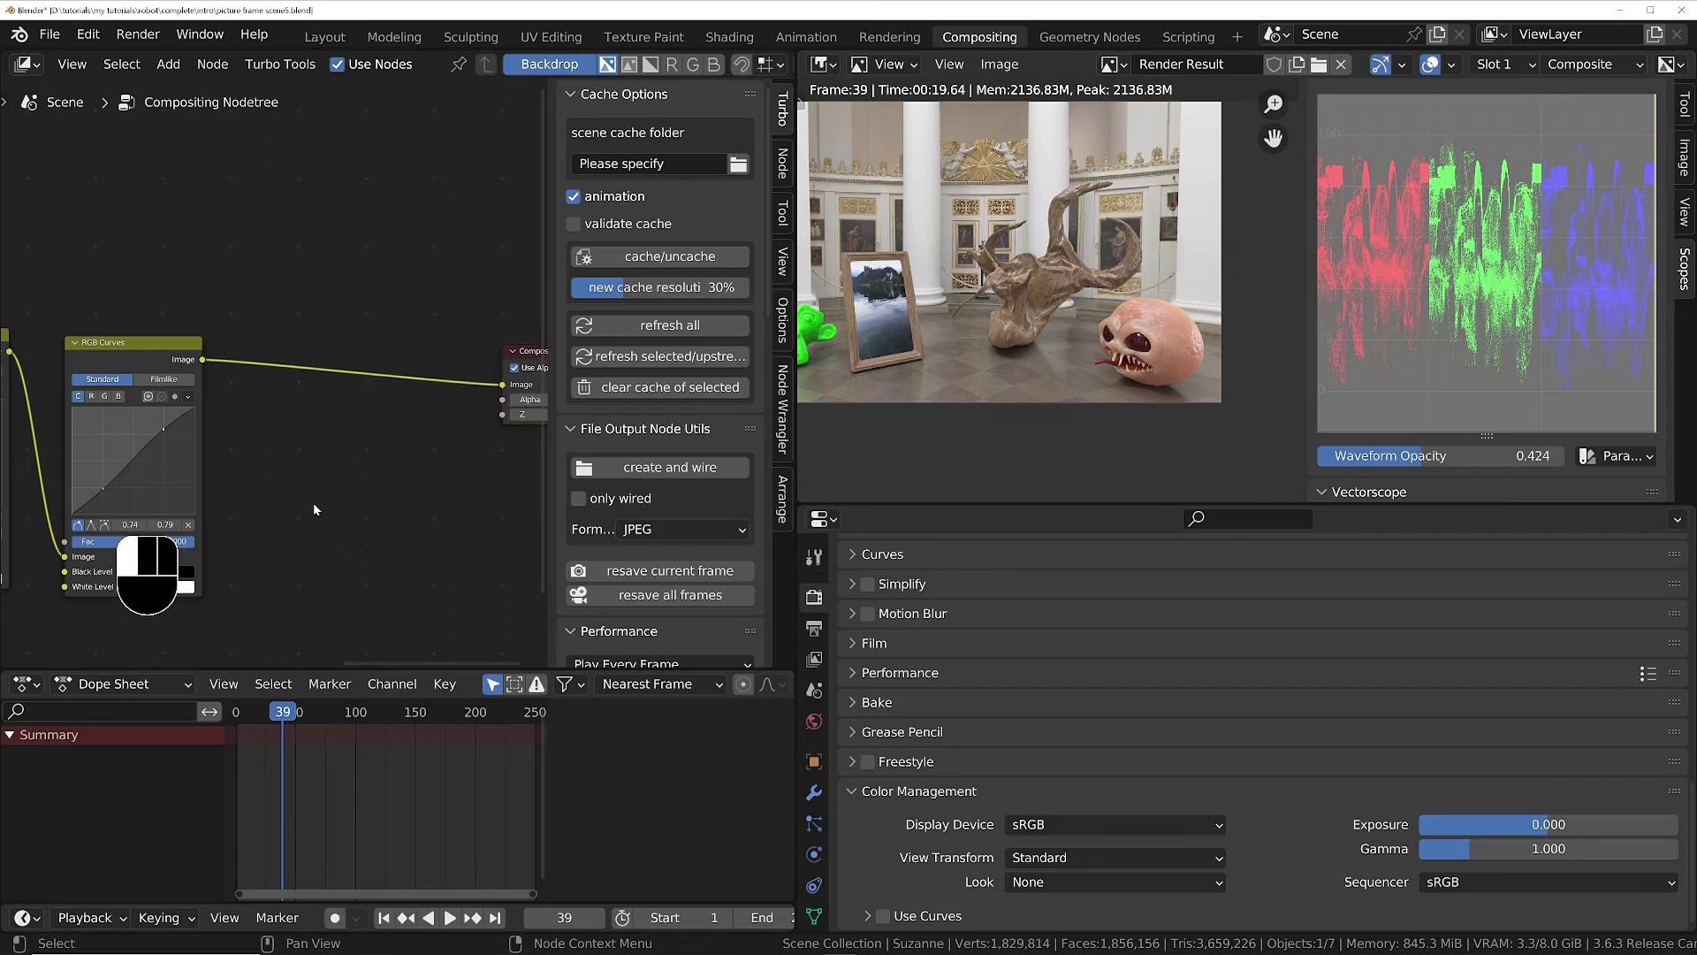
{"action": "key", "text": "shift+a"}
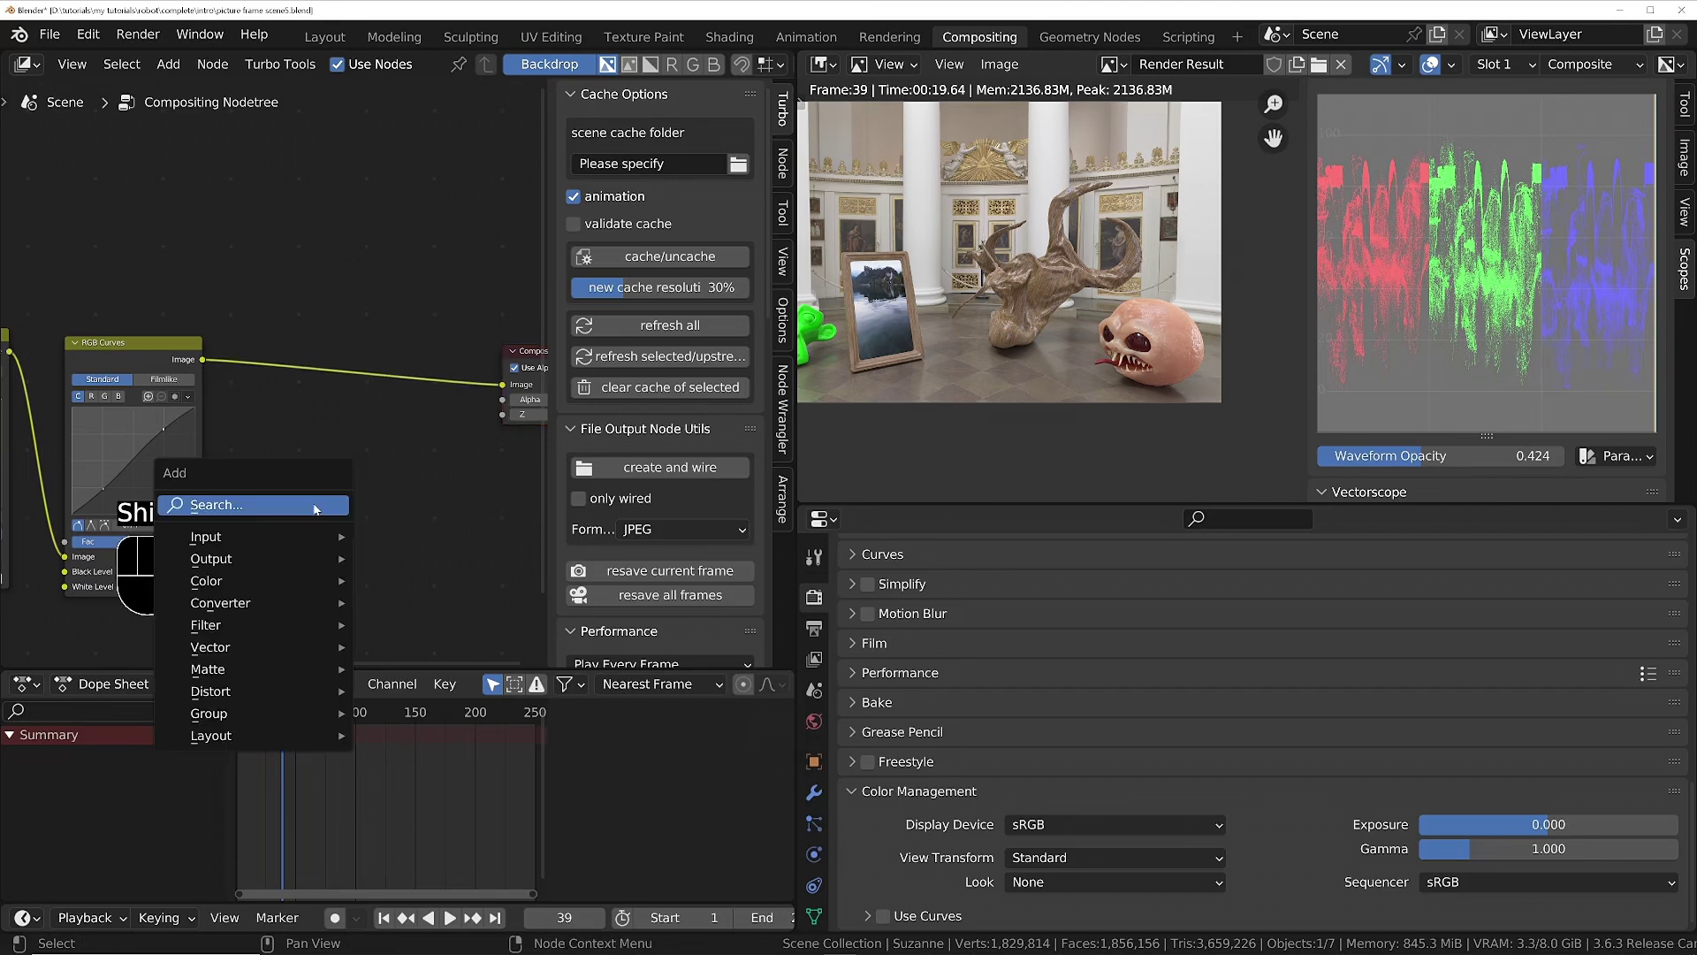
{"action": "left_click", "coordinate": [316, 505]}
{"action": "type", "text": "len"}
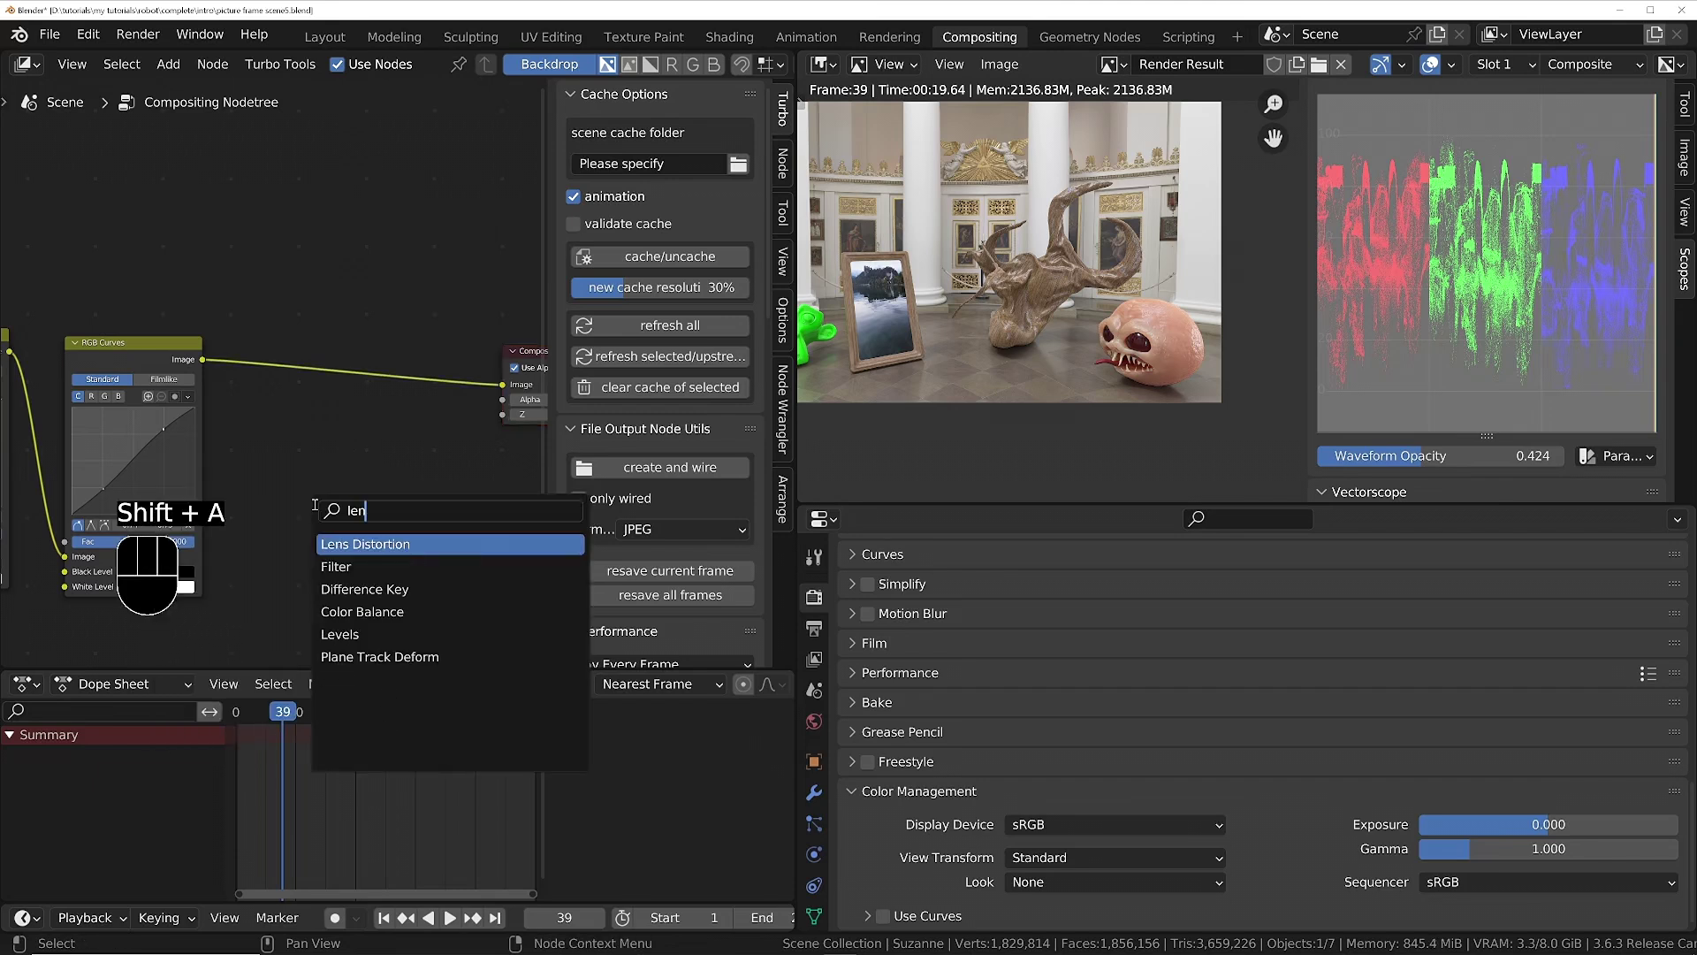
{"action": "key", "text": "Return"}
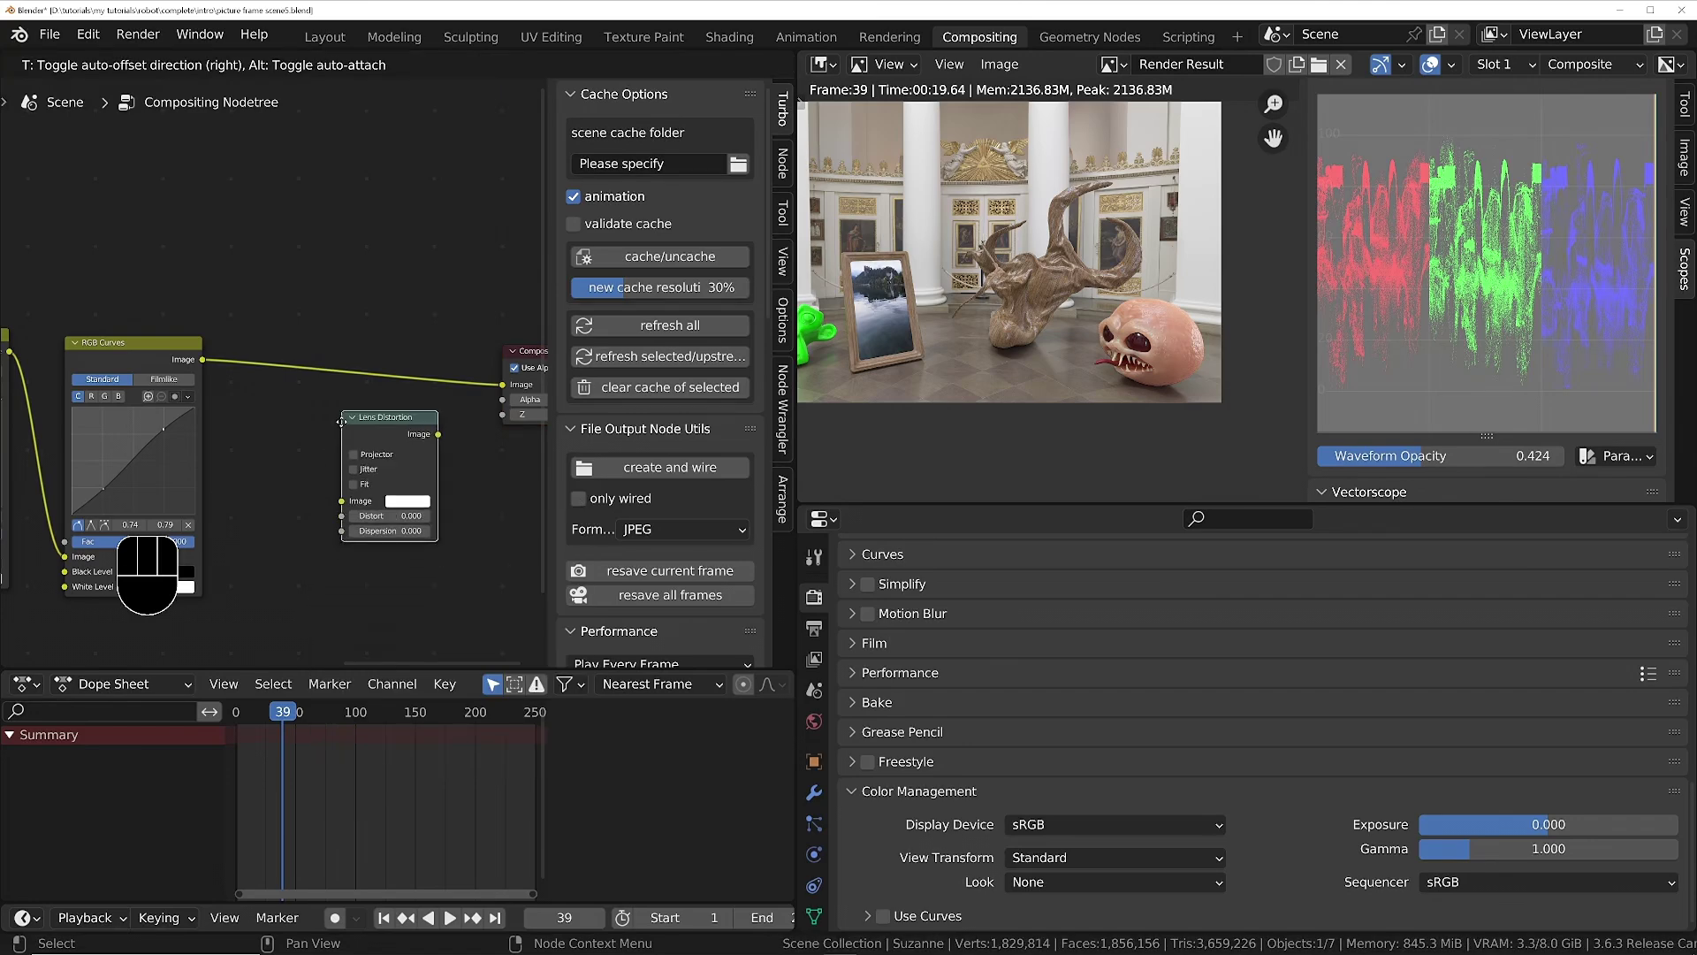
{"action": "left_click", "coordinate": [336, 343]}
{"action": "scroll", "coordinate": [1078, 352], "scroll_direction": "up", "scroll_amount": 2}
{"action": "scroll", "coordinate": [1096, 350], "scroll_direction": "down", "scroll_amount": 2}
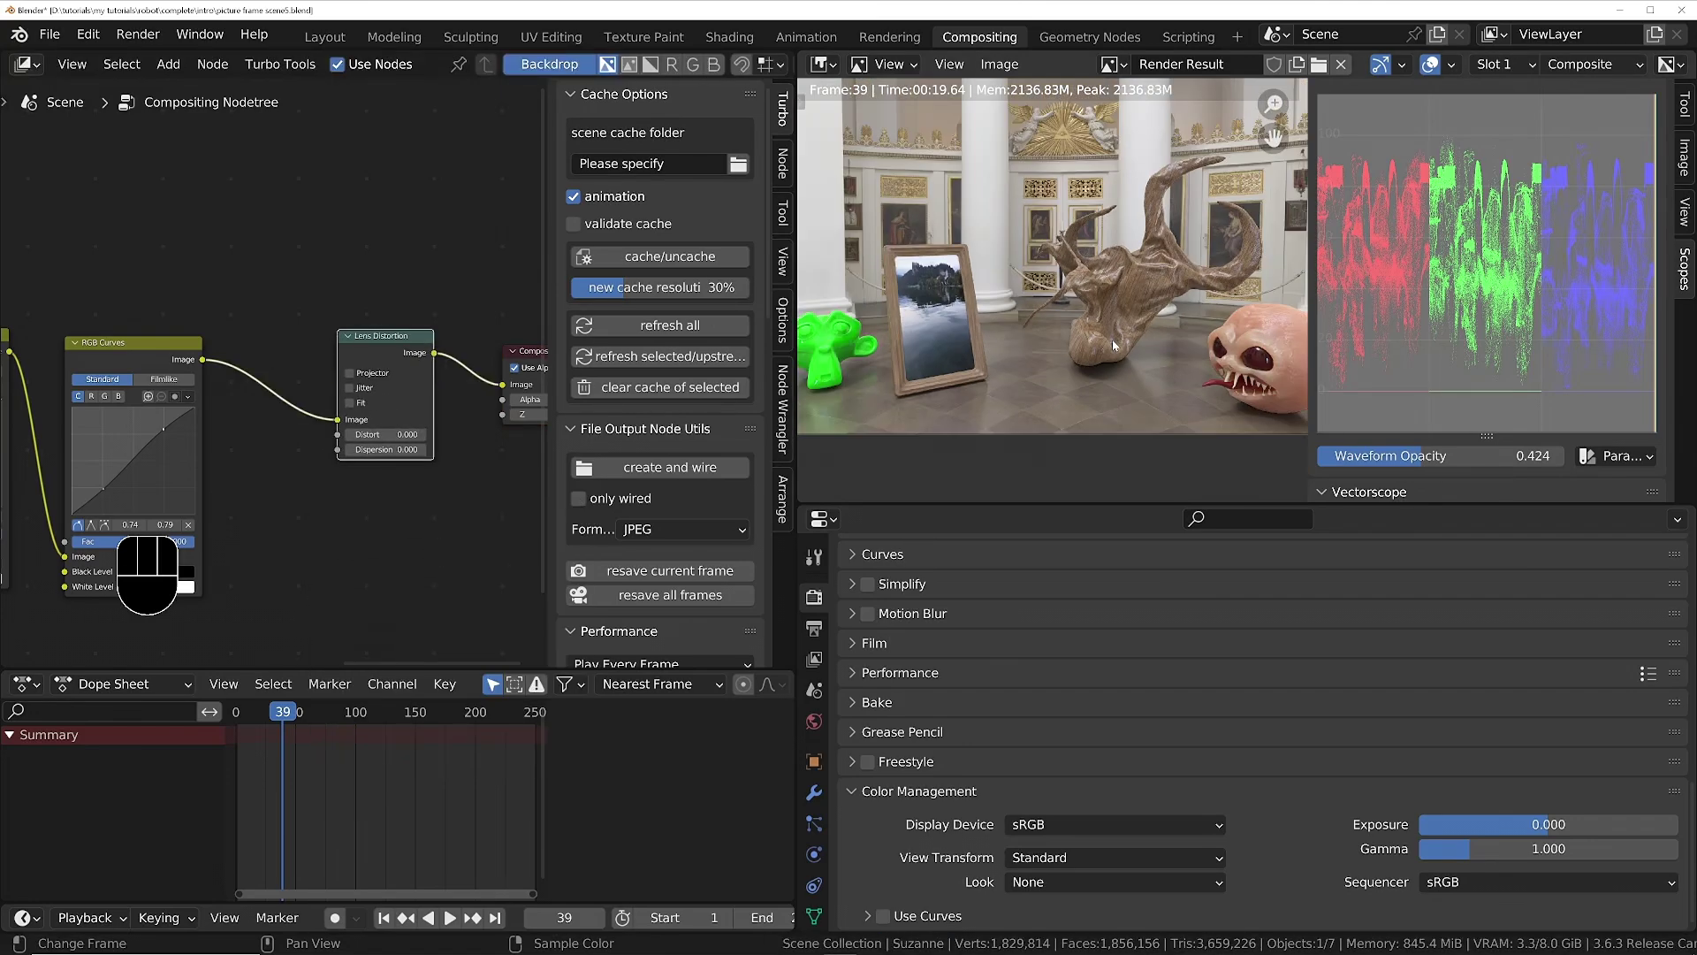
Hide the image editor's sidebar, enlarge the editor vertically, and fit the full render in it.
{"action": "middle_click_drag", "start_coordinate": [453, 400], "coordinate": [374, 481]}
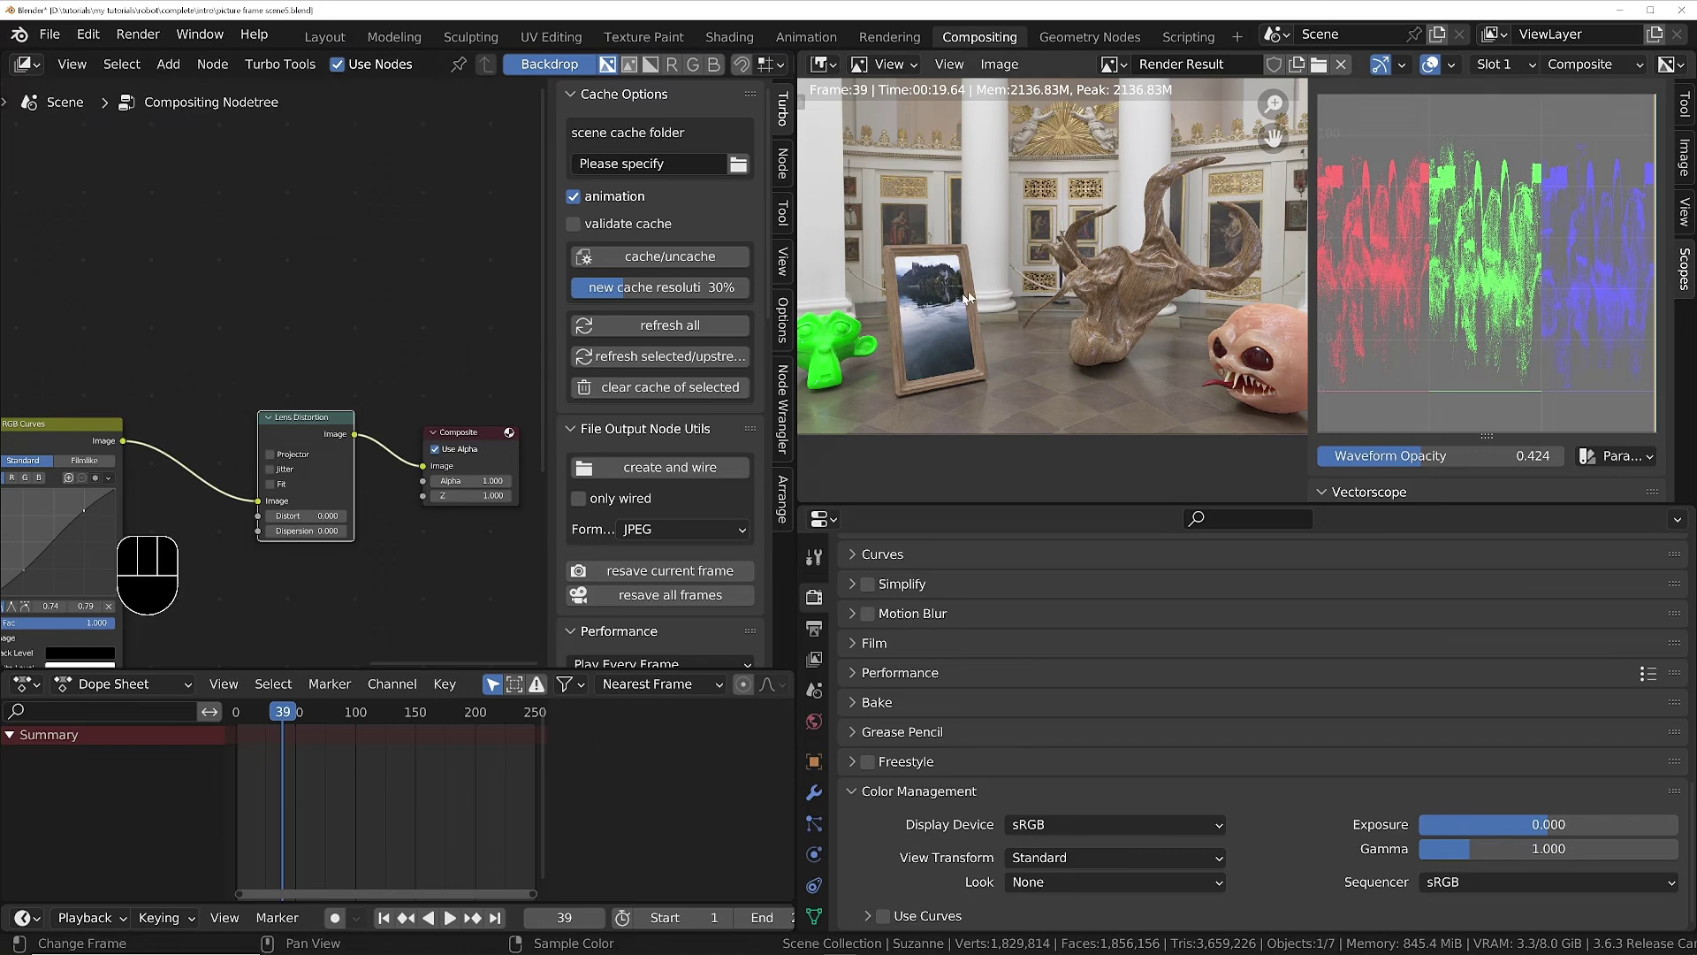
{"action": "middle_click_drag", "start_coordinate": [1005, 274], "coordinate": [1284, 347]}
{"action": "key", "text": "n"}
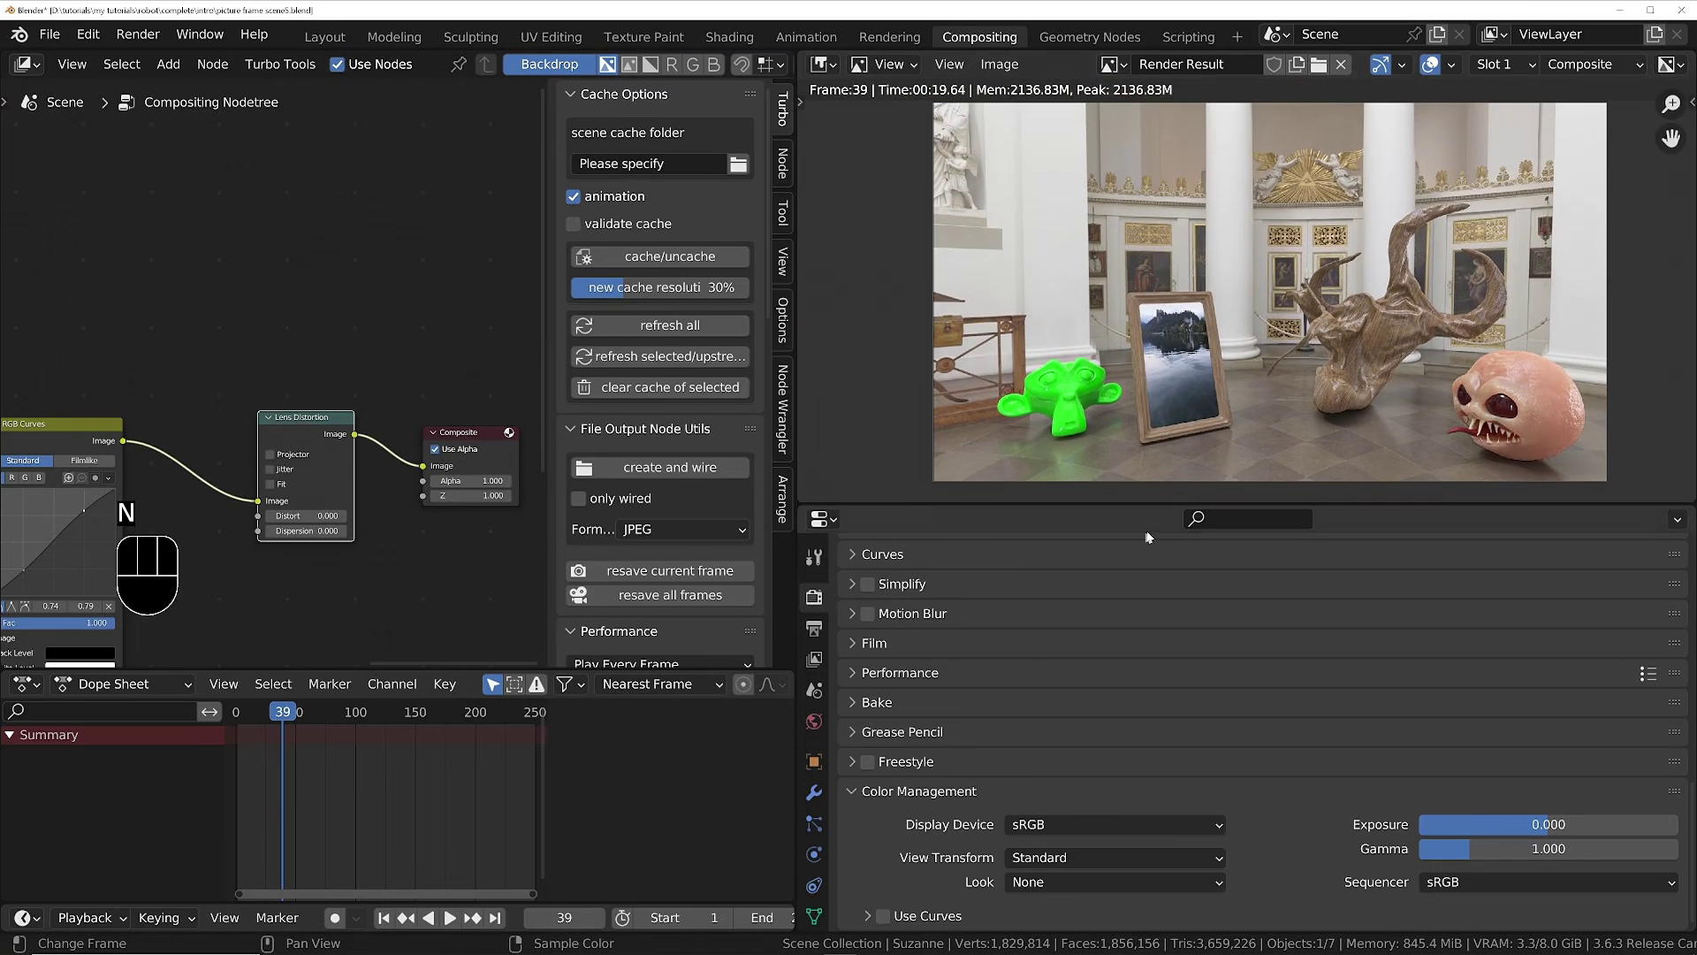
{"action": "left_click_drag", "start_coordinate": [1147, 506], "coordinate": [1147, 707]}
{"action": "scroll", "coordinate": [1386, 393], "scroll_direction": "up", "scroll_amount": 2}
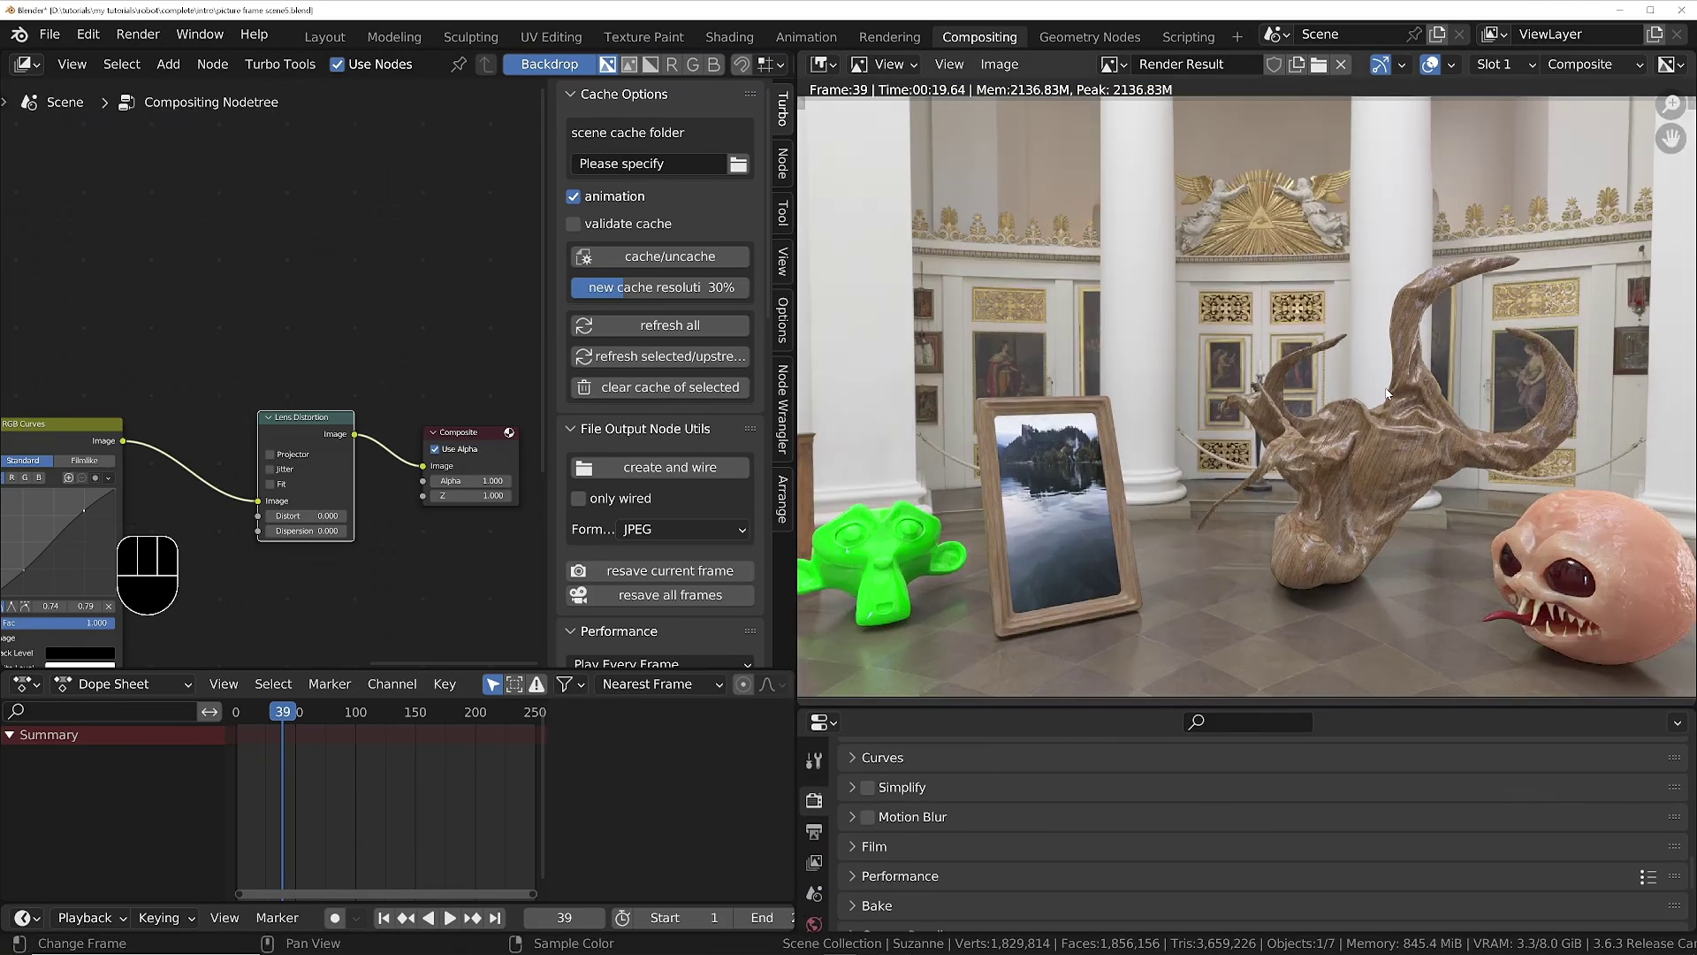
{"action": "key", "text": "Home"}
Set the Lens Distortion node's Dispersion to 0.1 and inspect the render's edges.
{"action": "scroll", "coordinate": [302, 506], "scroll_direction": "up", "scroll_amount": 1}
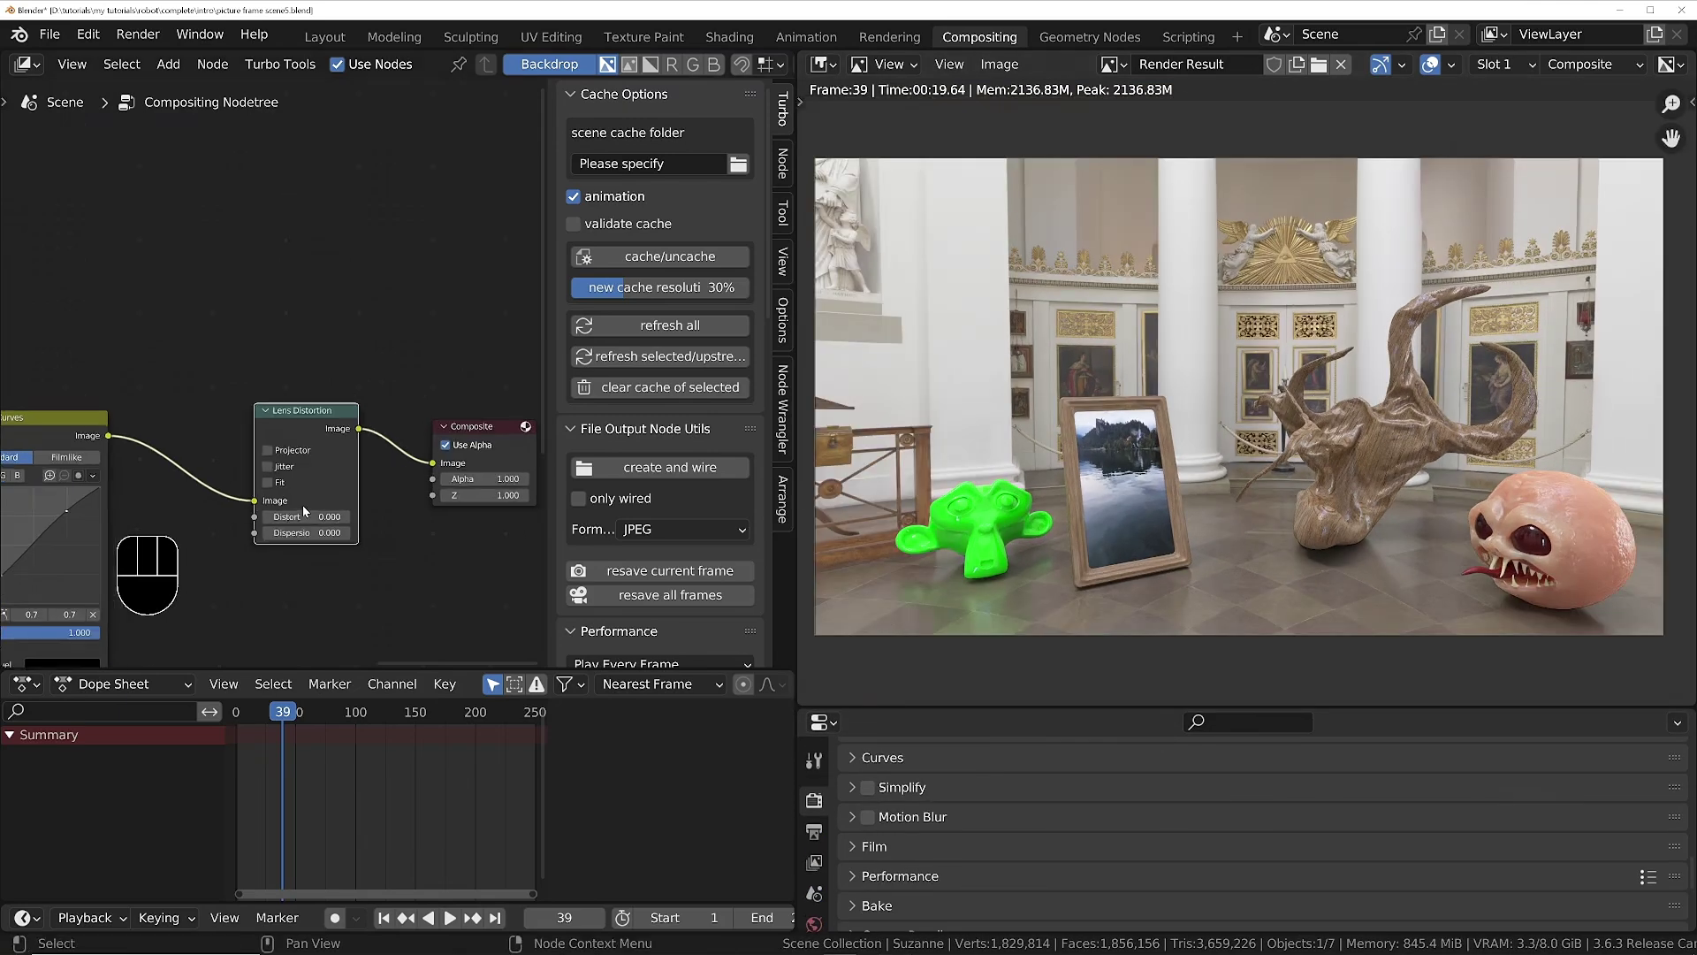
{"action": "scroll", "coordinate": [302, 506], "scroll_direction": "up", "scroll_amount": 1}
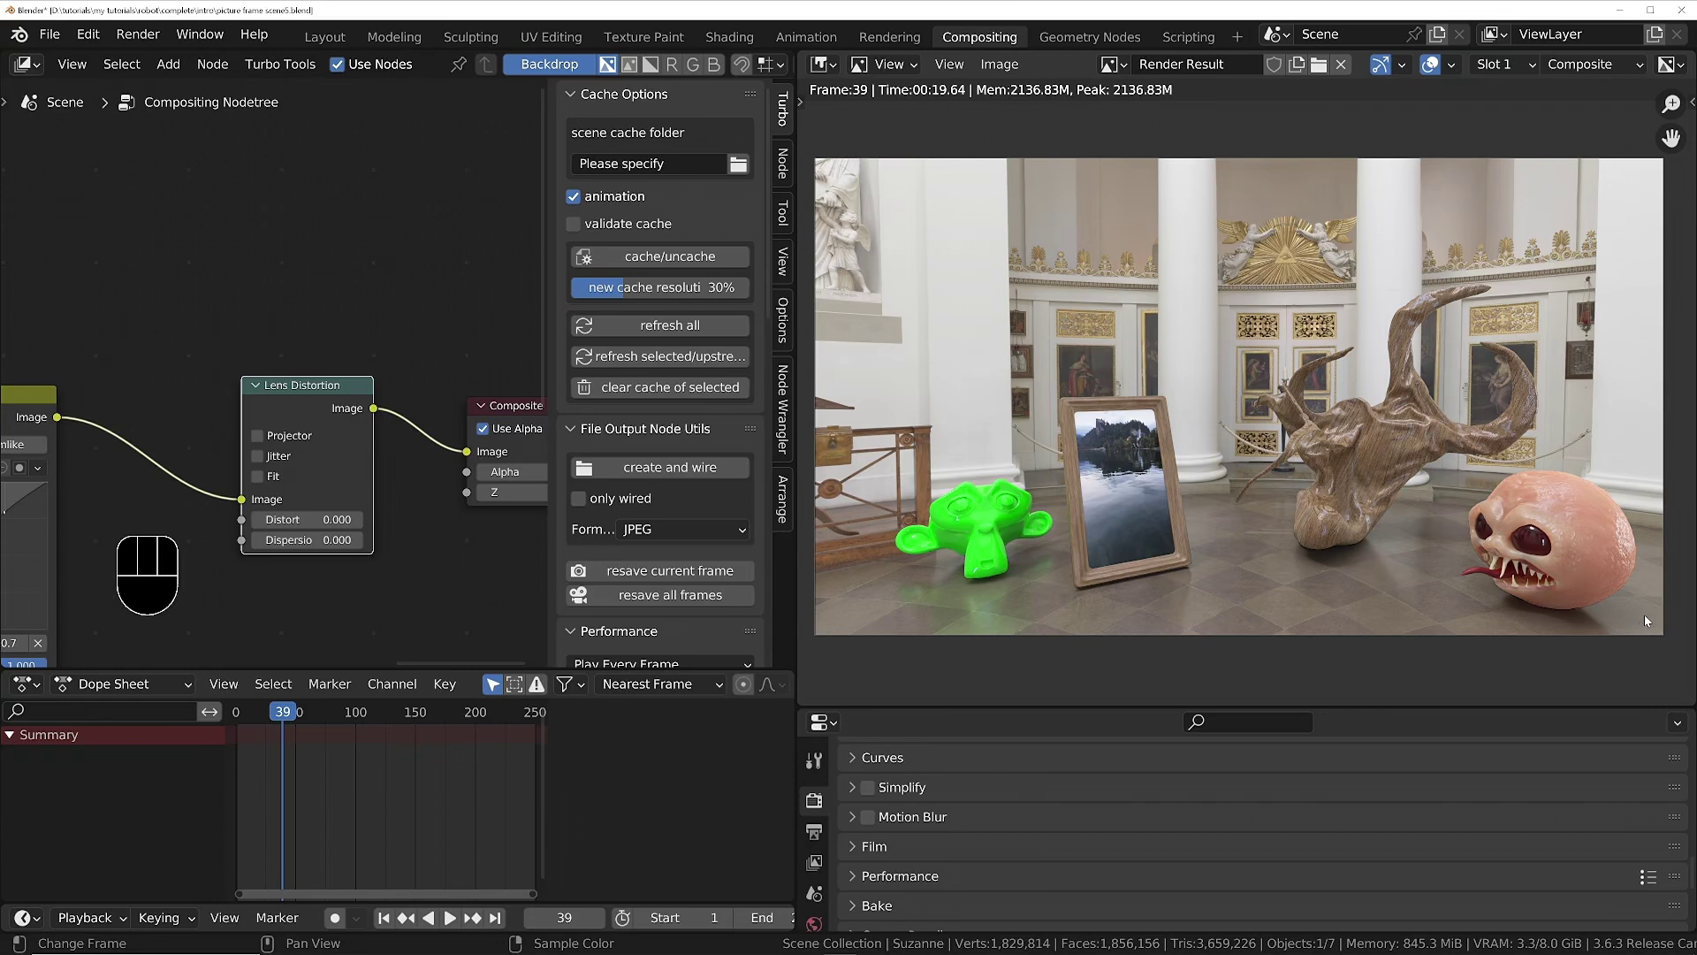
{"action": "scroll", "coordinate": [305, 527], "scroll_direction": "up", "scroll_amount": 2}
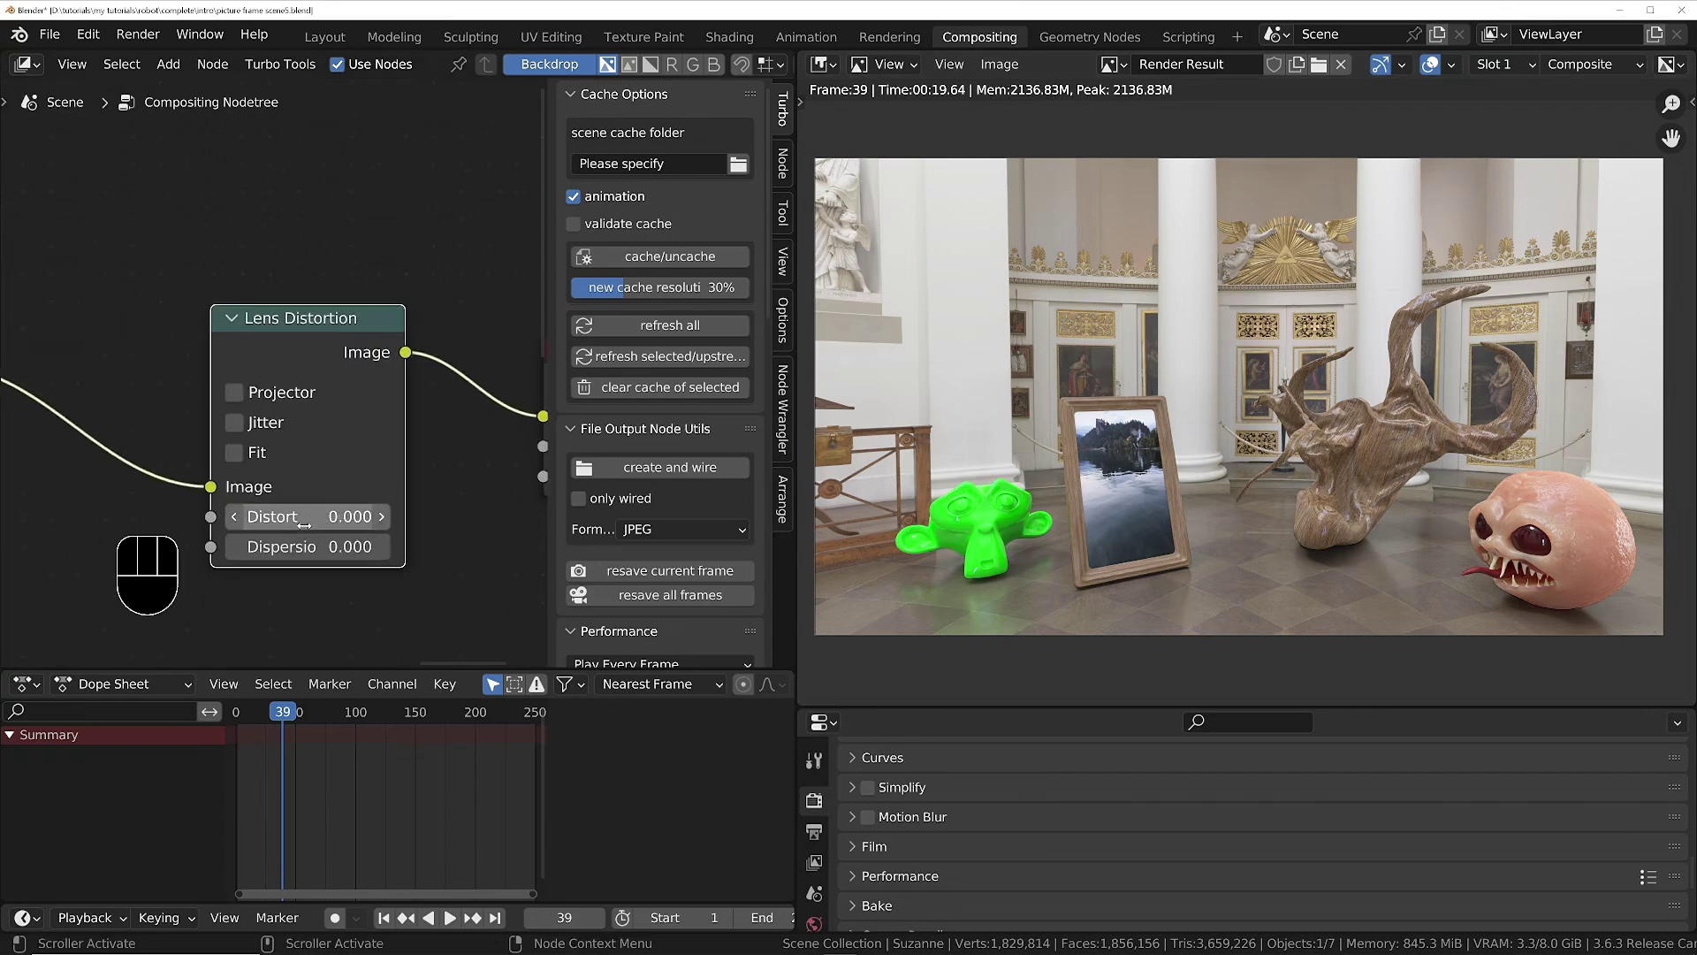
{"action": "left_click", "coordinate": [298, 548]}
{"action": "type", "text": "0.1"}
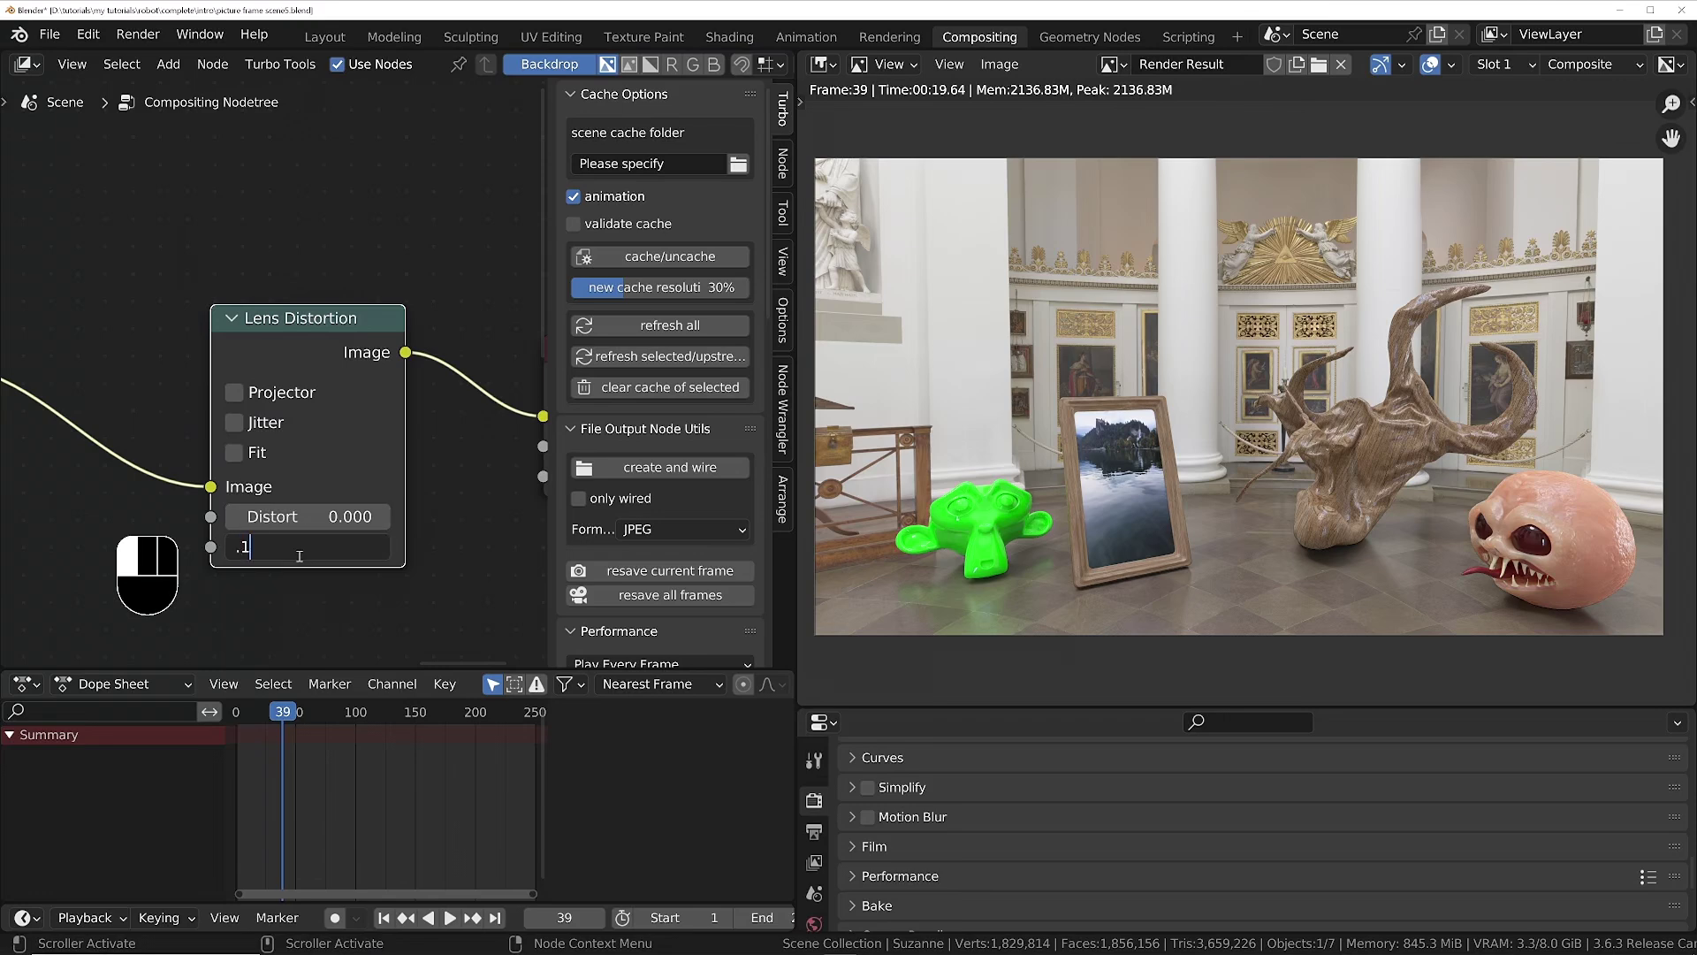
{"action": "key", "text": "Return"}
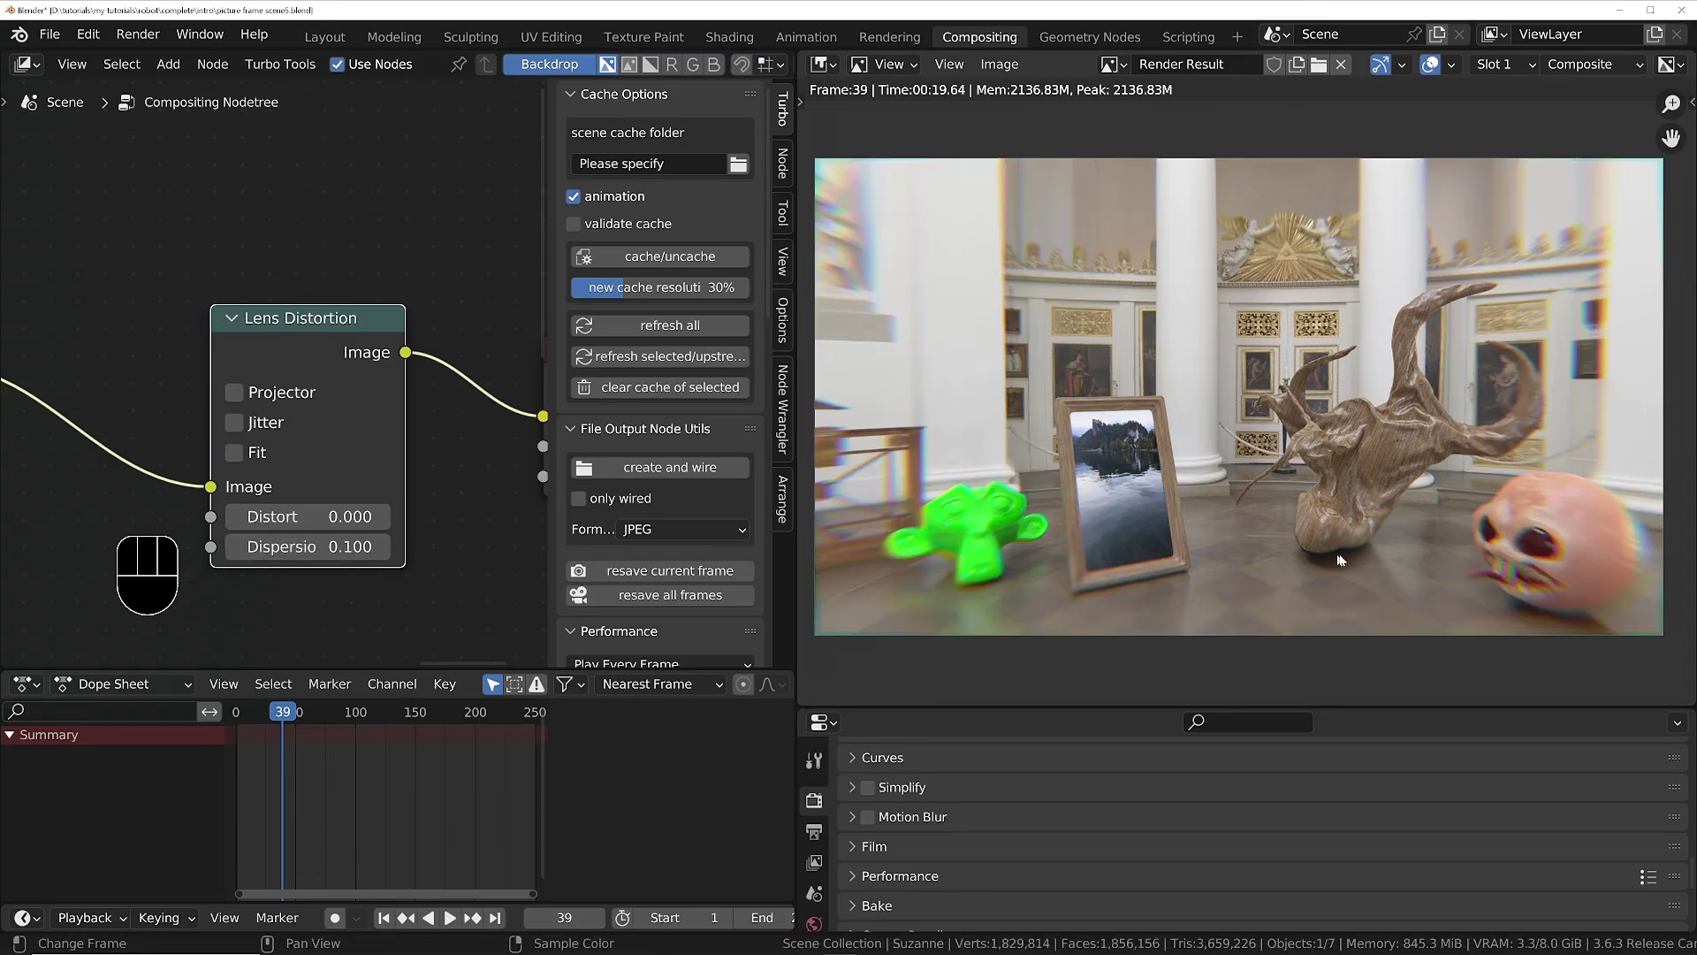
{"action": "middle_click_drag", "start_coordinate": [1484, 581], "coordinate": [1388, 502]}
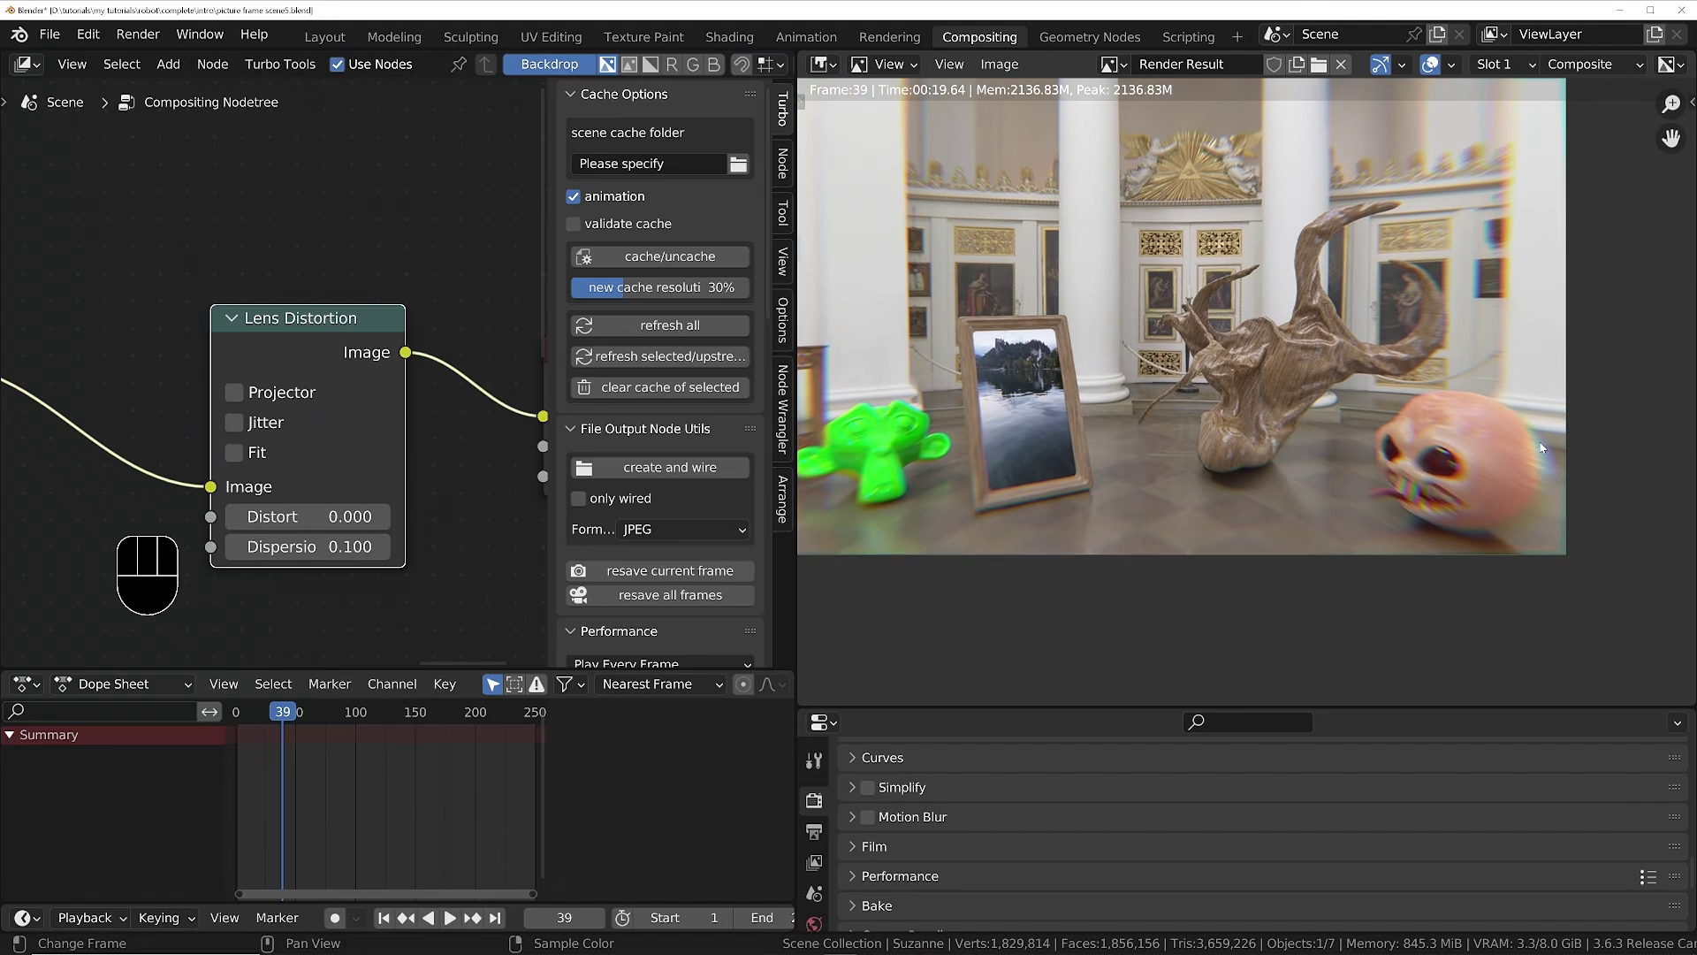
Reduce the Lens Distortion node's Dispersion to 0.02 and inspect the color fringing across the render.
{"action": "left_click", "coordinate": [348, 550]}
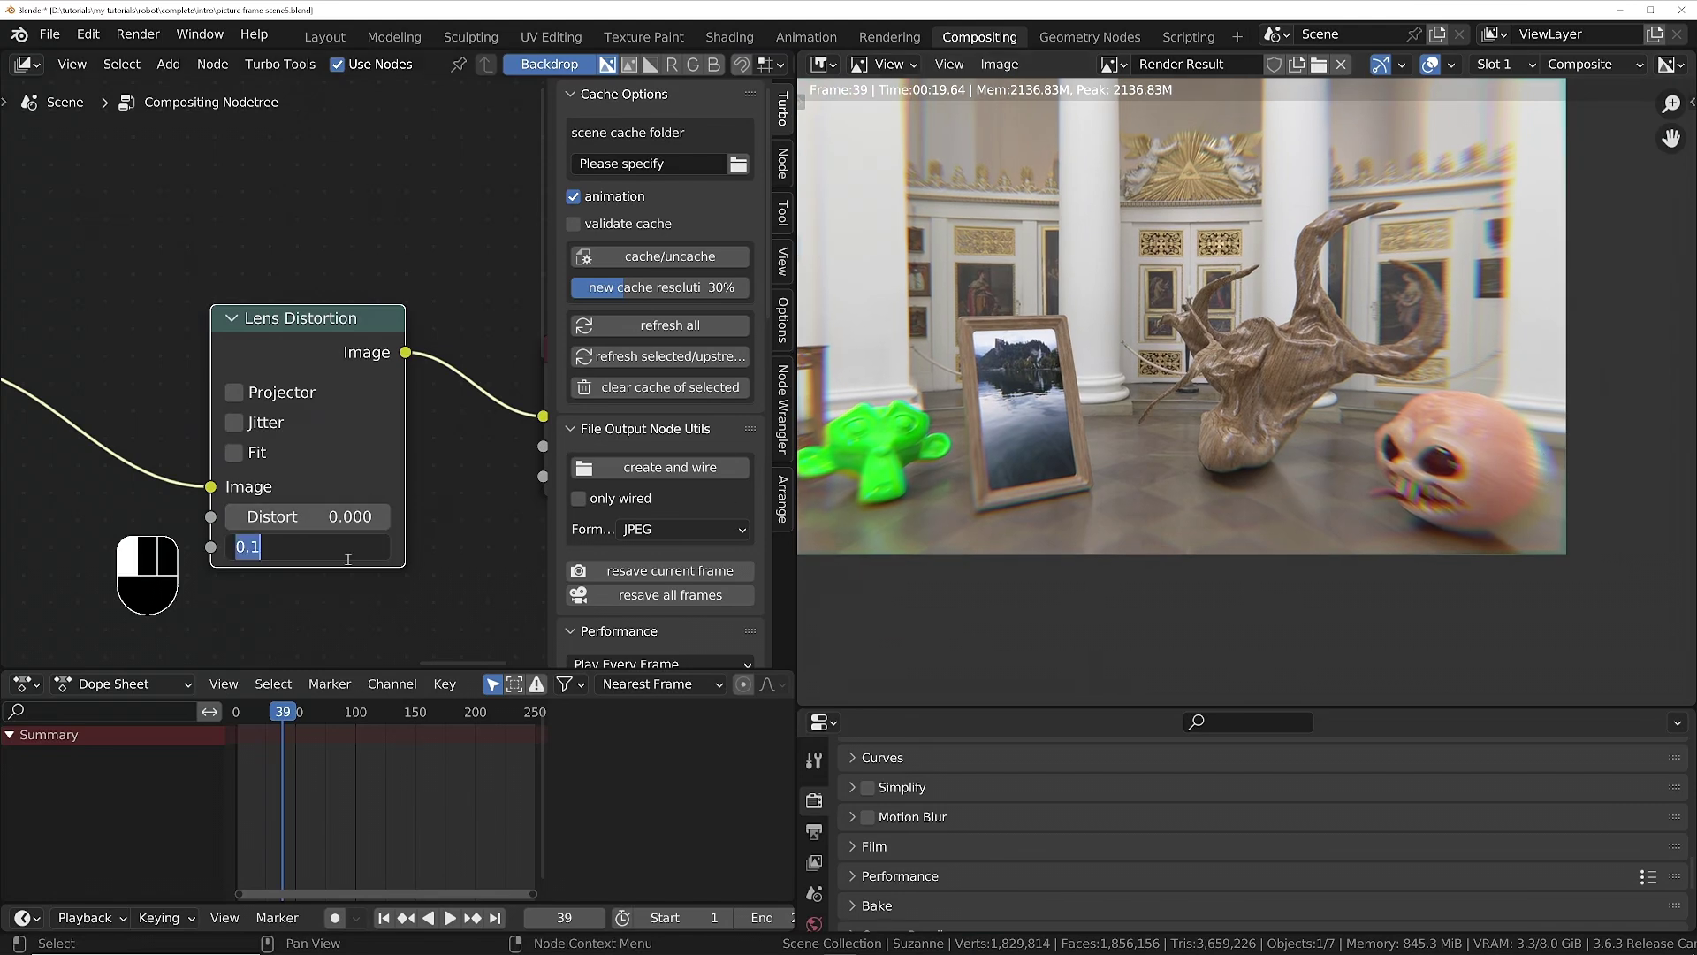
{"action": "type", "text": ".02"}
{"action": "key", "text": "Return"}
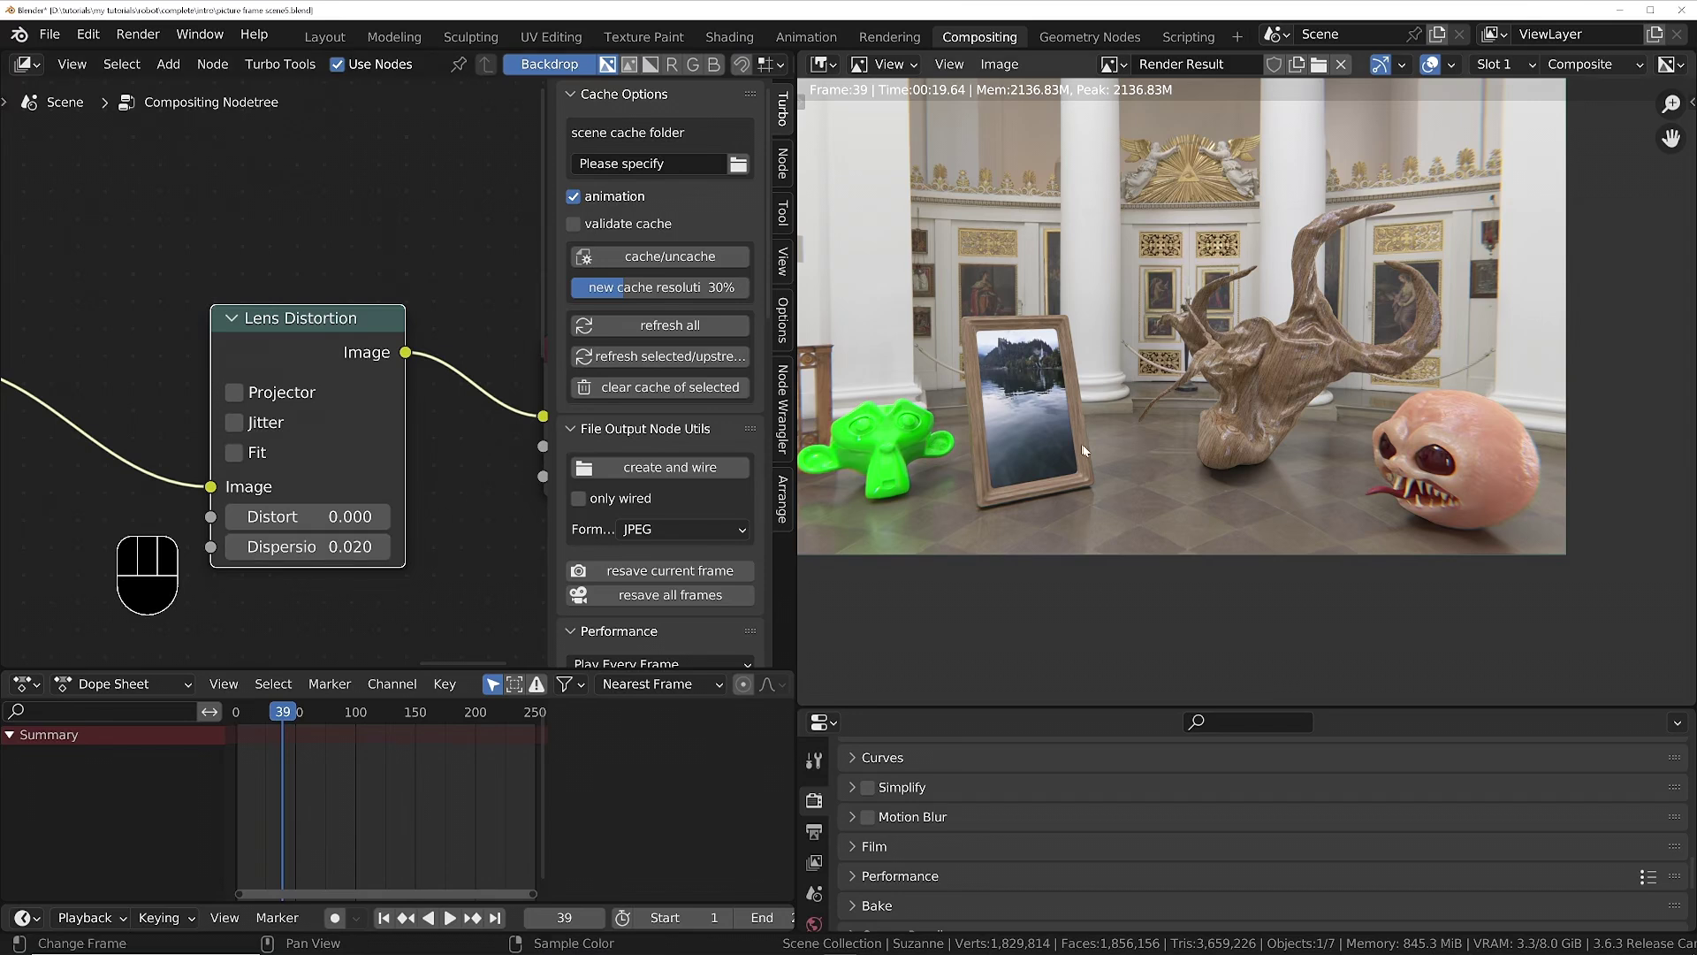
{"action": "scroll", "coordinate": [1046, 491], "scroll_direction": "up", "scroll_amount": 1}
{"action": "middle_click_drag", "start_coordinate": [1043, 484], "coordinate": [1046, 486]}
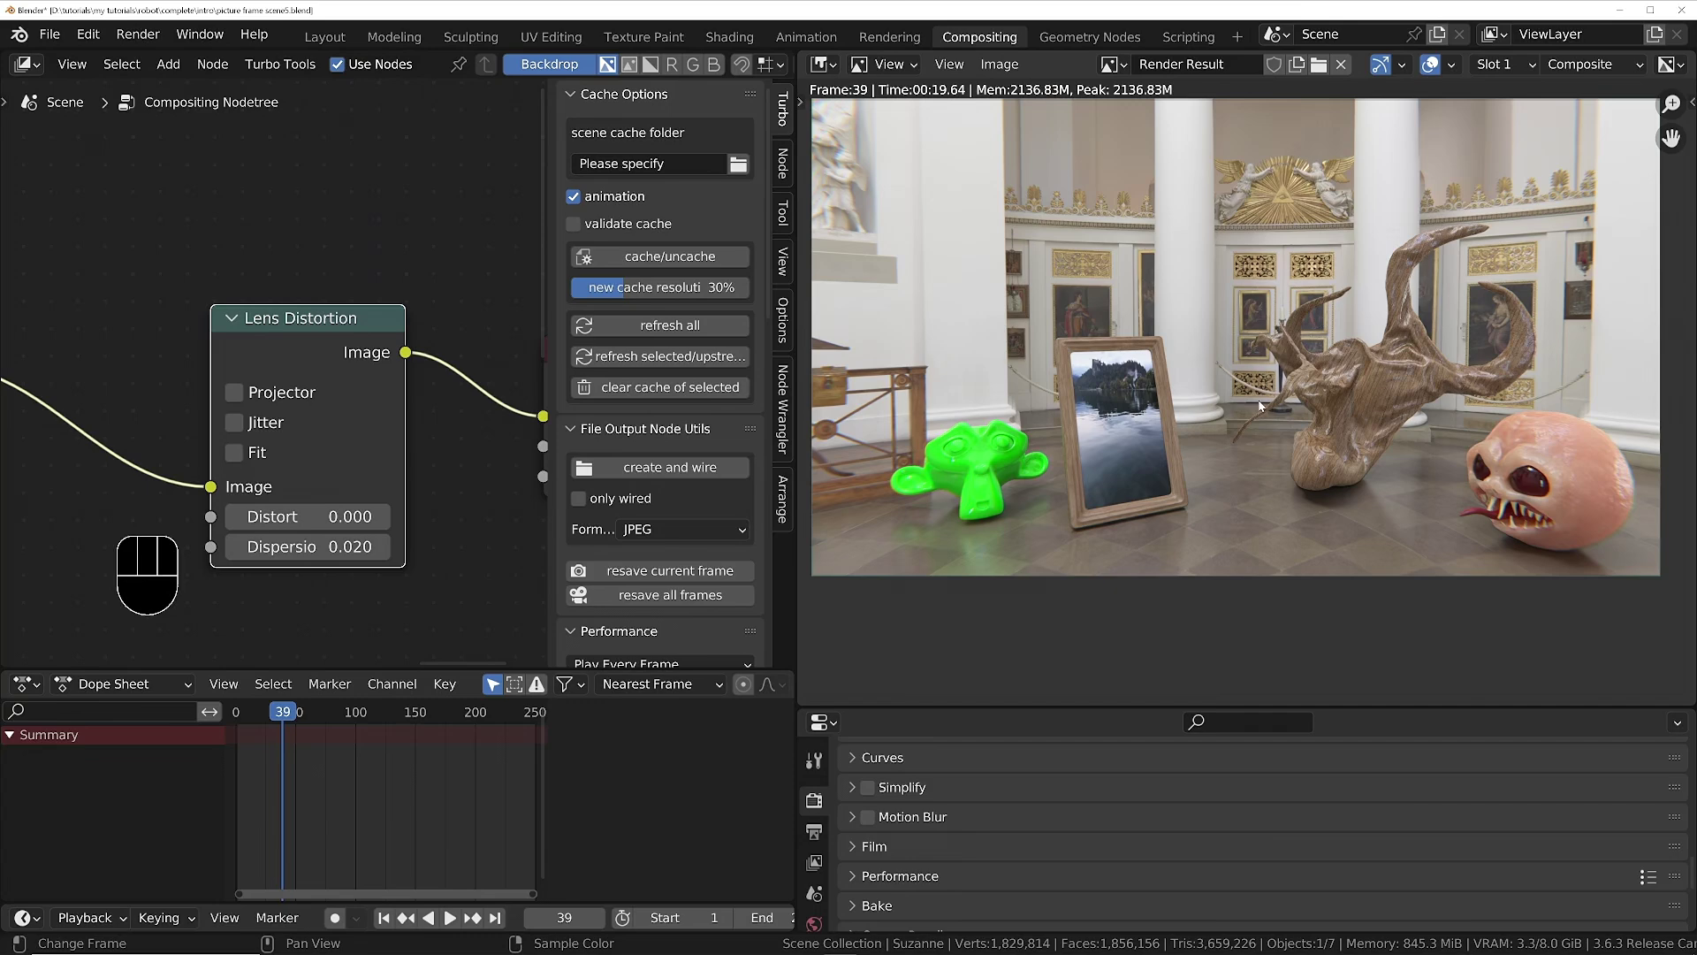
{"action": "scroll", "coordinate": [1598, 480], "scroll_direction": "up", "scroll_amount": 4}
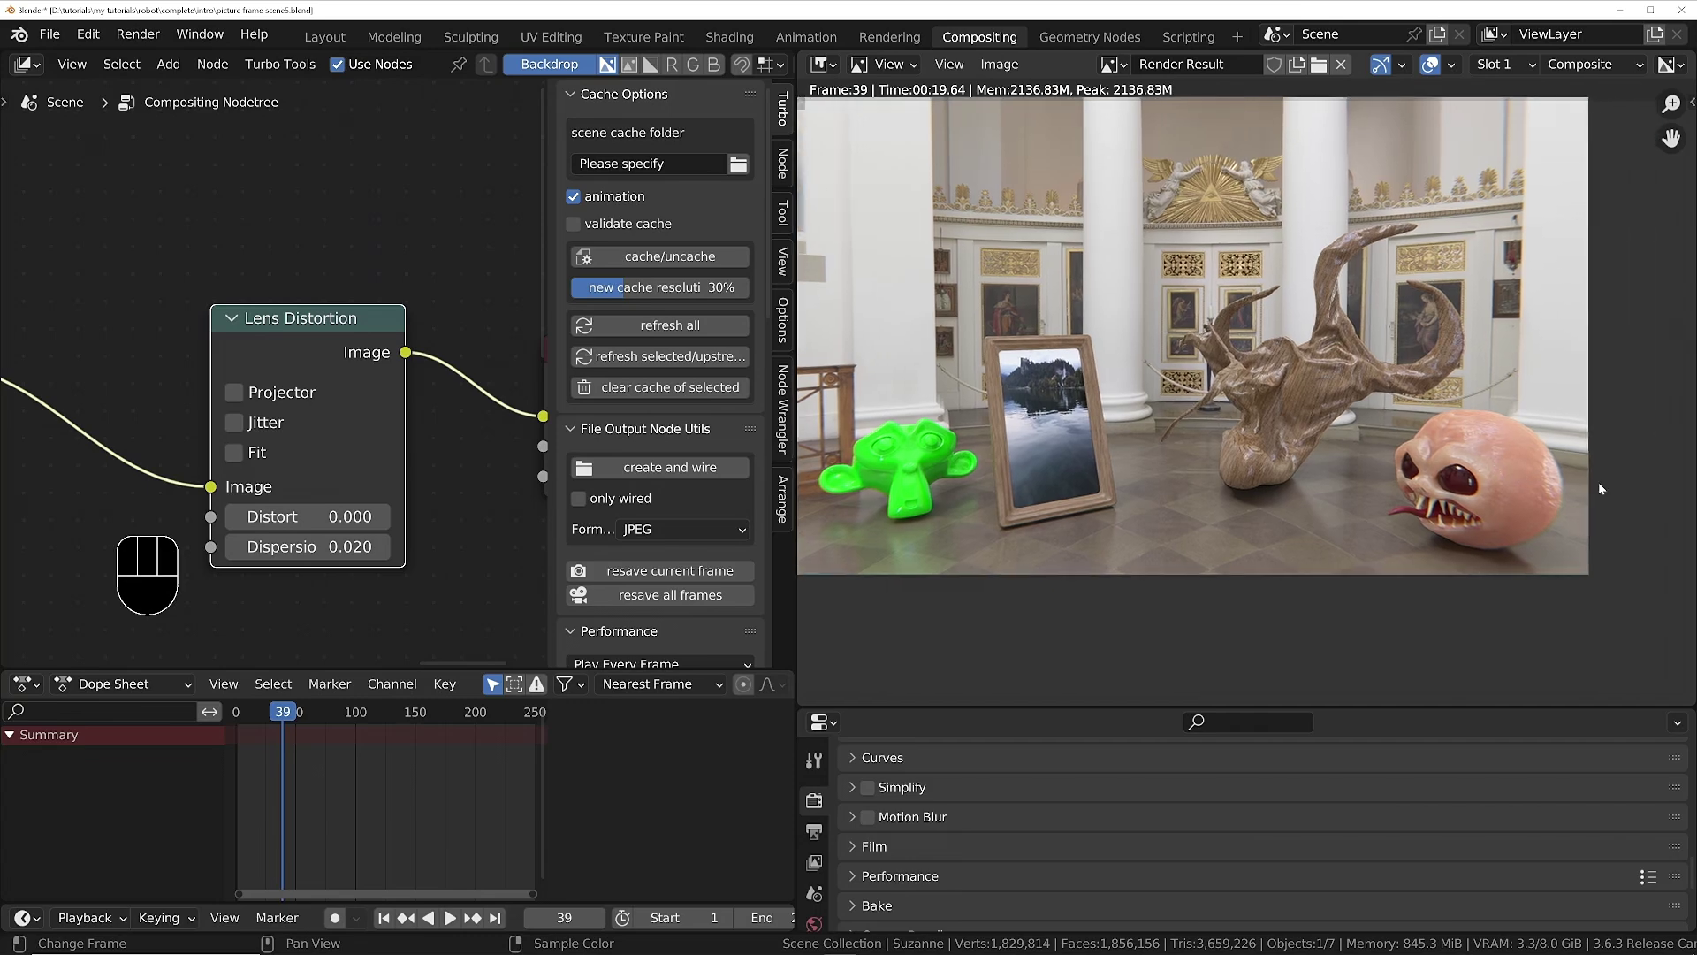
{"action": "scroll", "coordinate": [1570, 505], "scroll_direction": "down", "scroll_amount": 2}
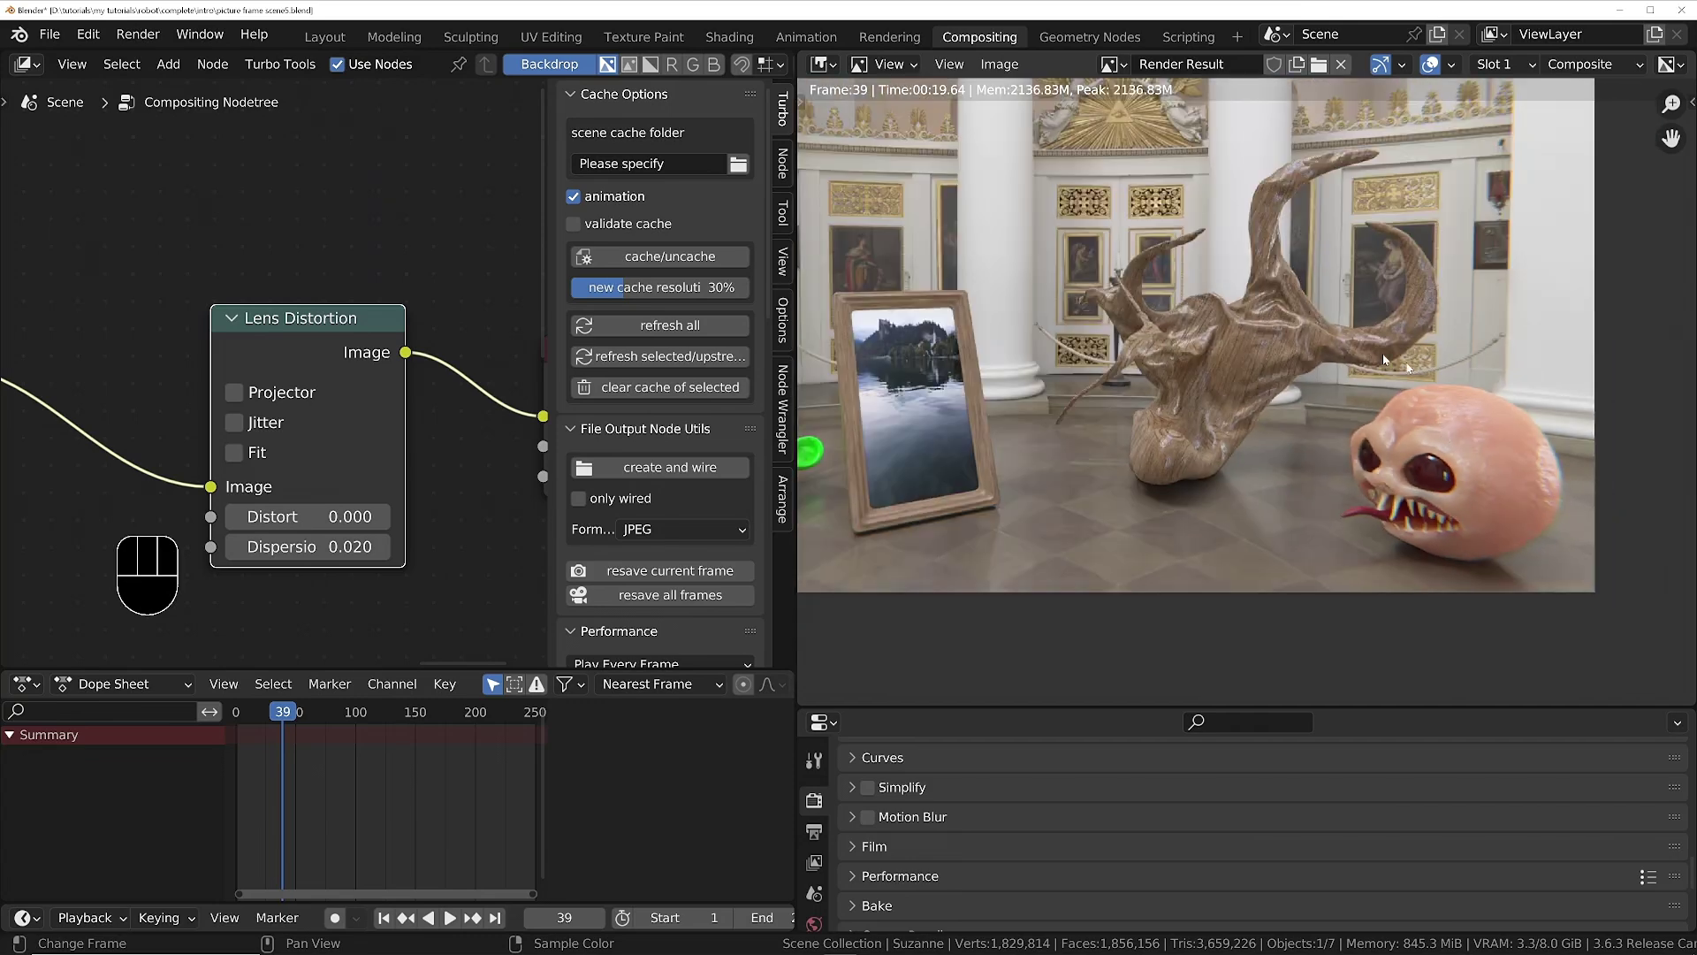
{"action": "middle_click_drag", "start_coordinate": [1326, 394], "coordinate": [1399, 428]}
Set the Lens Distortion node's Distort value to 0.1.
{"action": "middle_click_drag", "start_coordinate": [308, 439], "coordinate": [353, 394]}
{"action": "scroll", "coordinate": [353, 395], "scroll_direction": "down", "scroll_amount": 1}
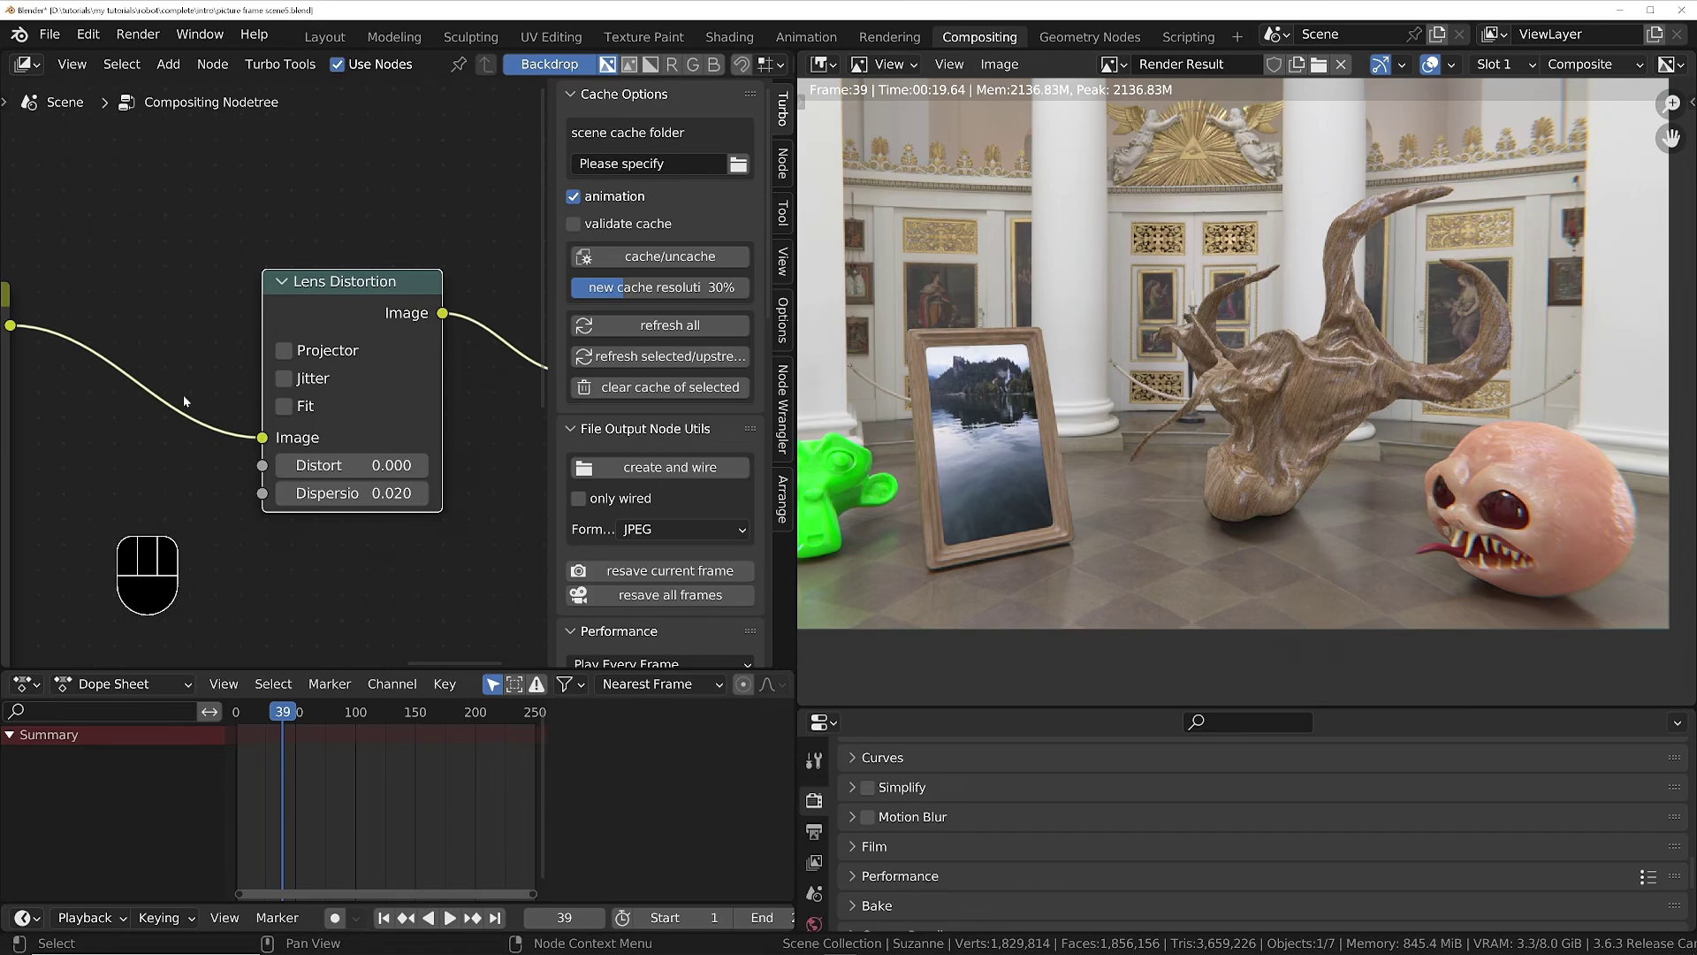
{"action": "scroll", "coordinate": [1140, 375], "scroll_direction": "down", "scroll_amount": 2}
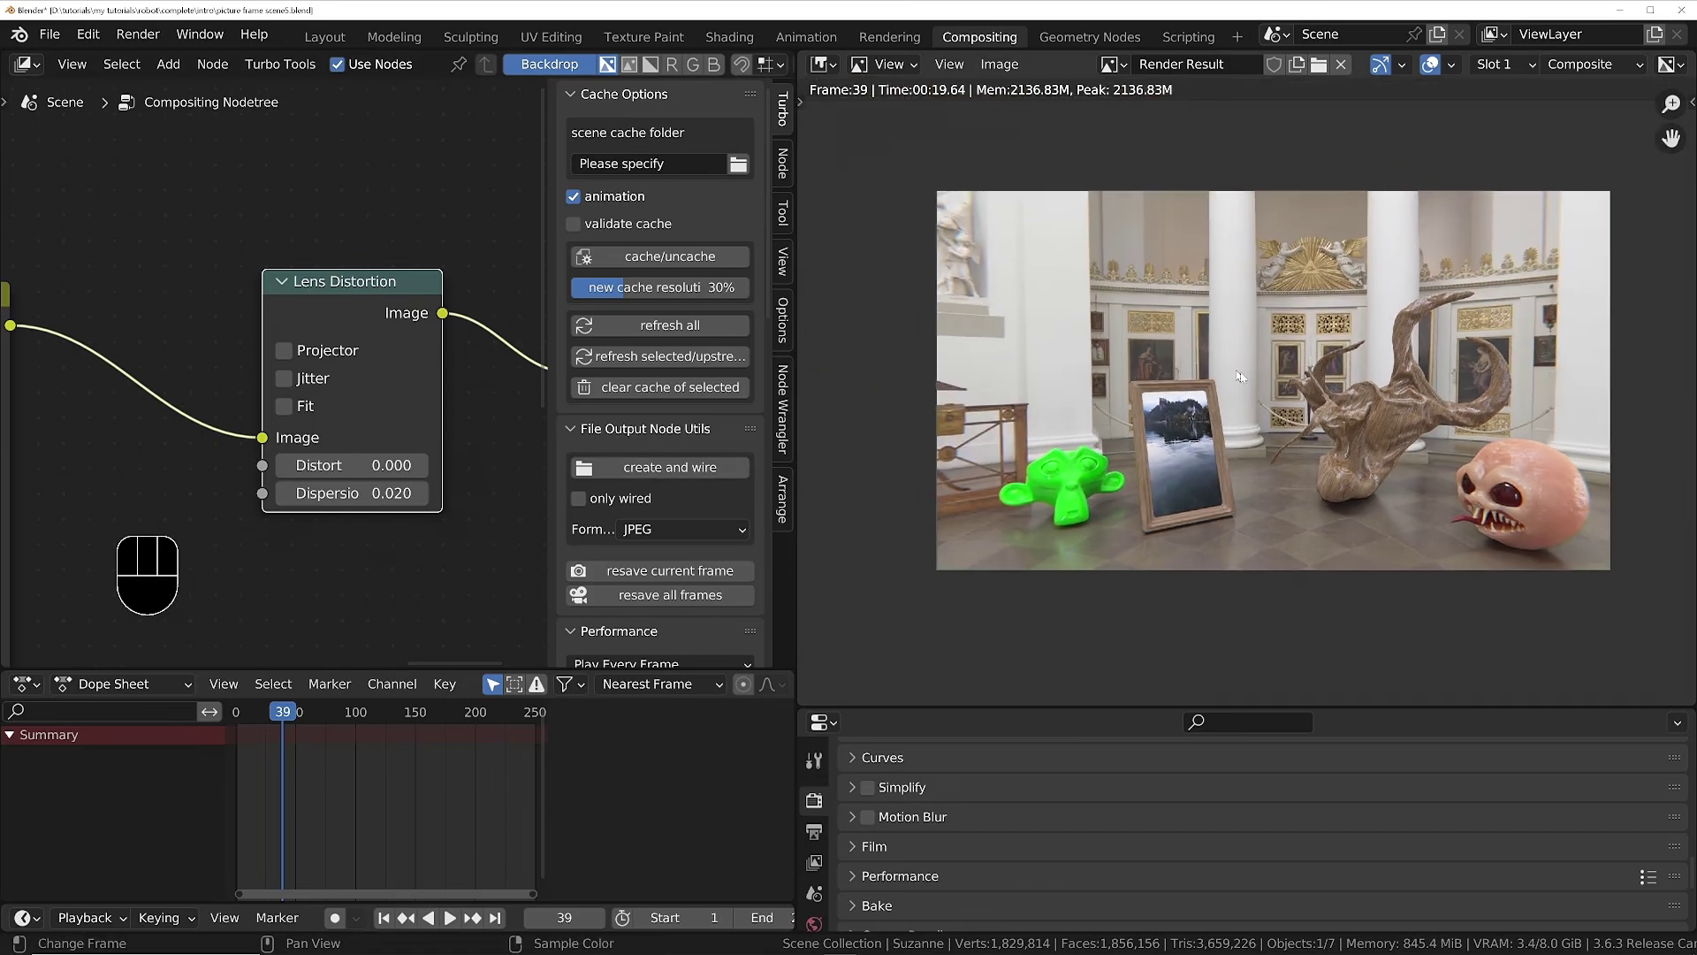
{"action": "scroll", "coordinate": [972, 296], "scroll_direction": "up", "scroll_amount": 1}
{"action": "left_click", "coordinate": [363, 466]}
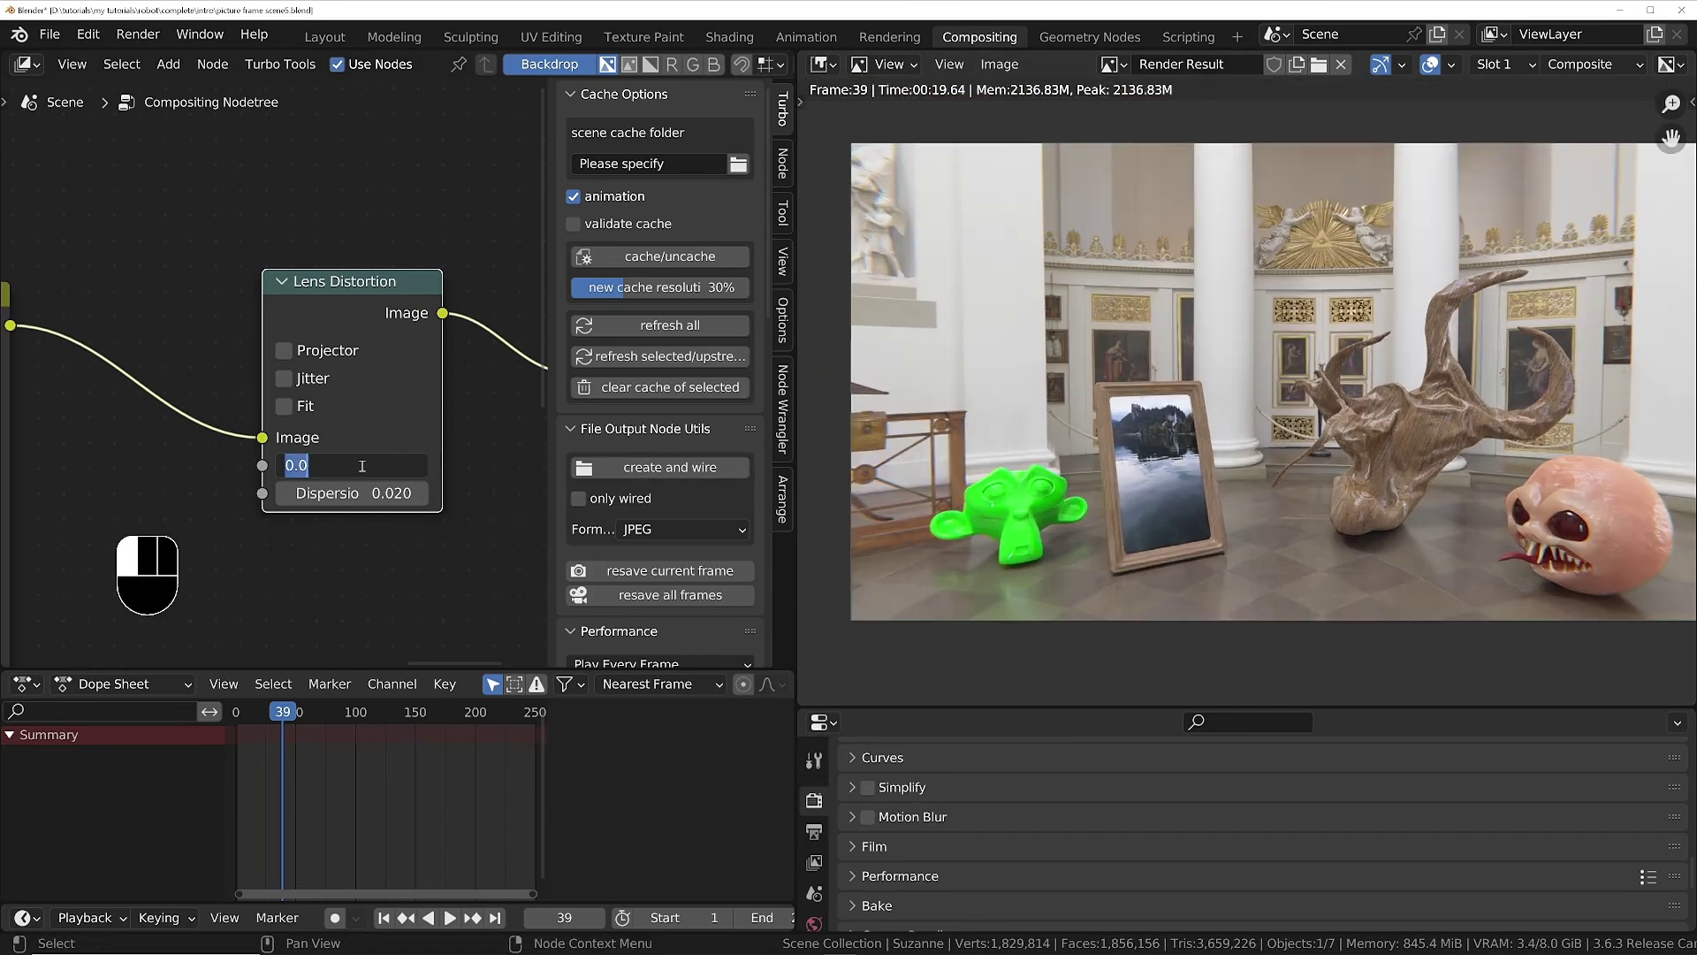
{"action": "type", "text": "0.1"}
{"action": "key", "text": "Return"}
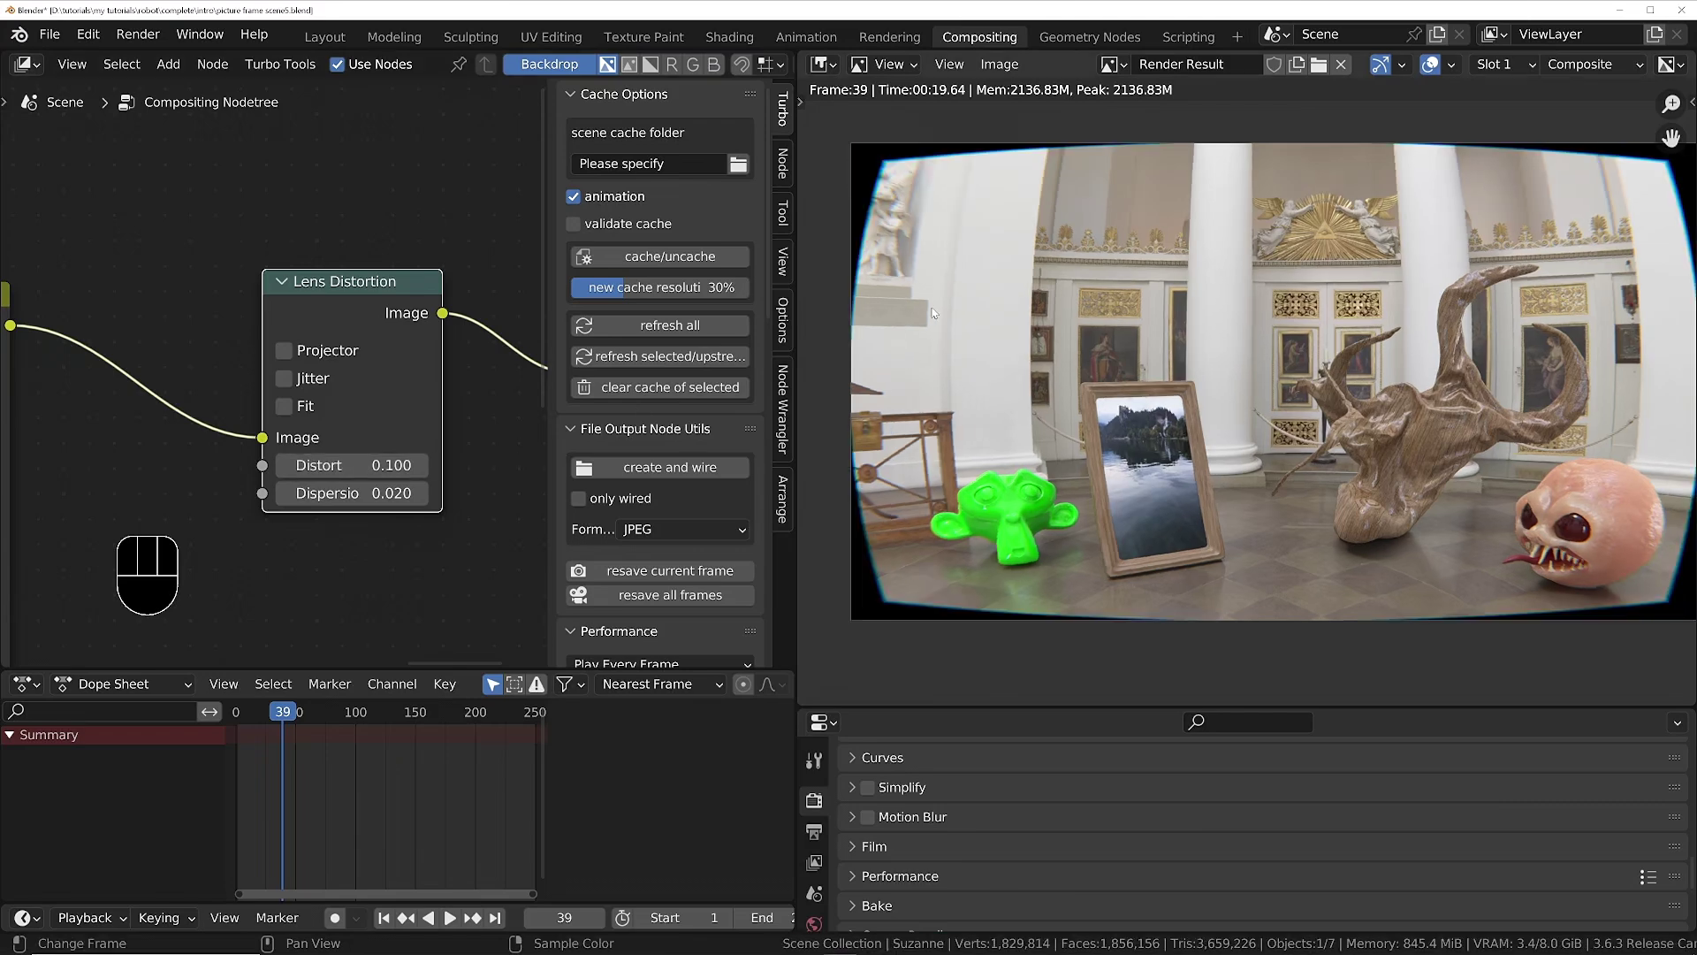
Enable Fit on the Lens Distortion node to remove the black borders around the image.
{"action": "scroll", "coordinate": [1323, 496], "scroll_direction": "down", "scroll_amount": 2}
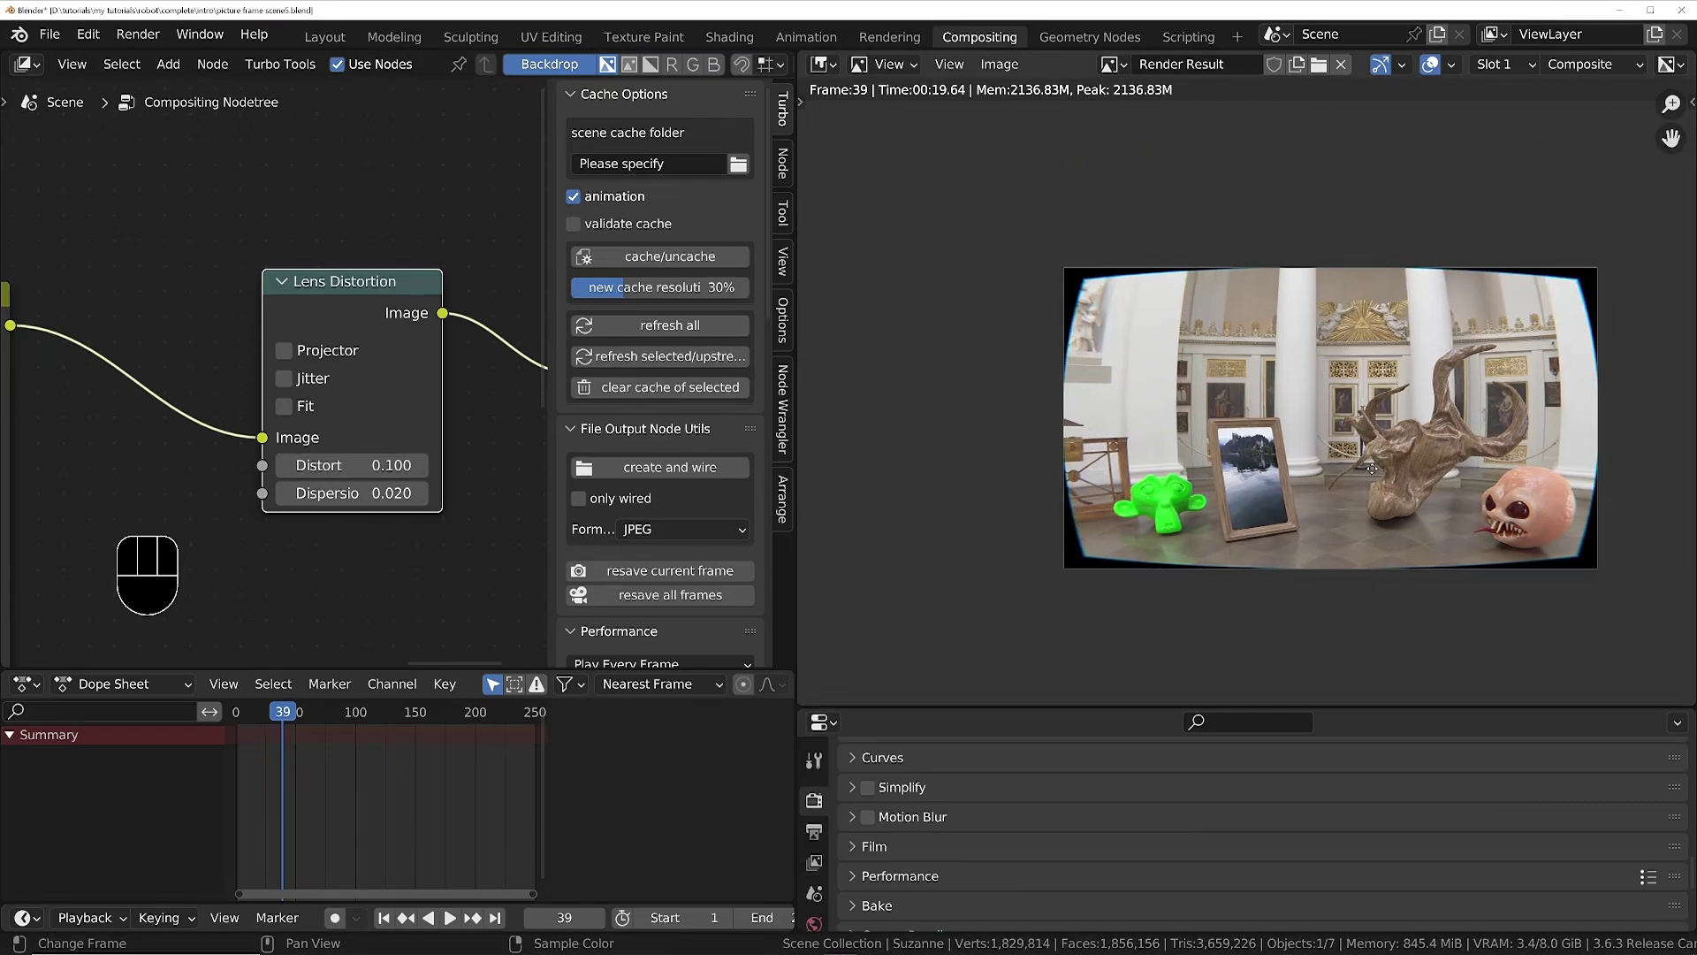
{"action": "left_click", "coordinate": [284, 405]}
{"action": "scroll", "coordinate": [278, 408], "scroll_direction": "up", "scroll_amount": 2}
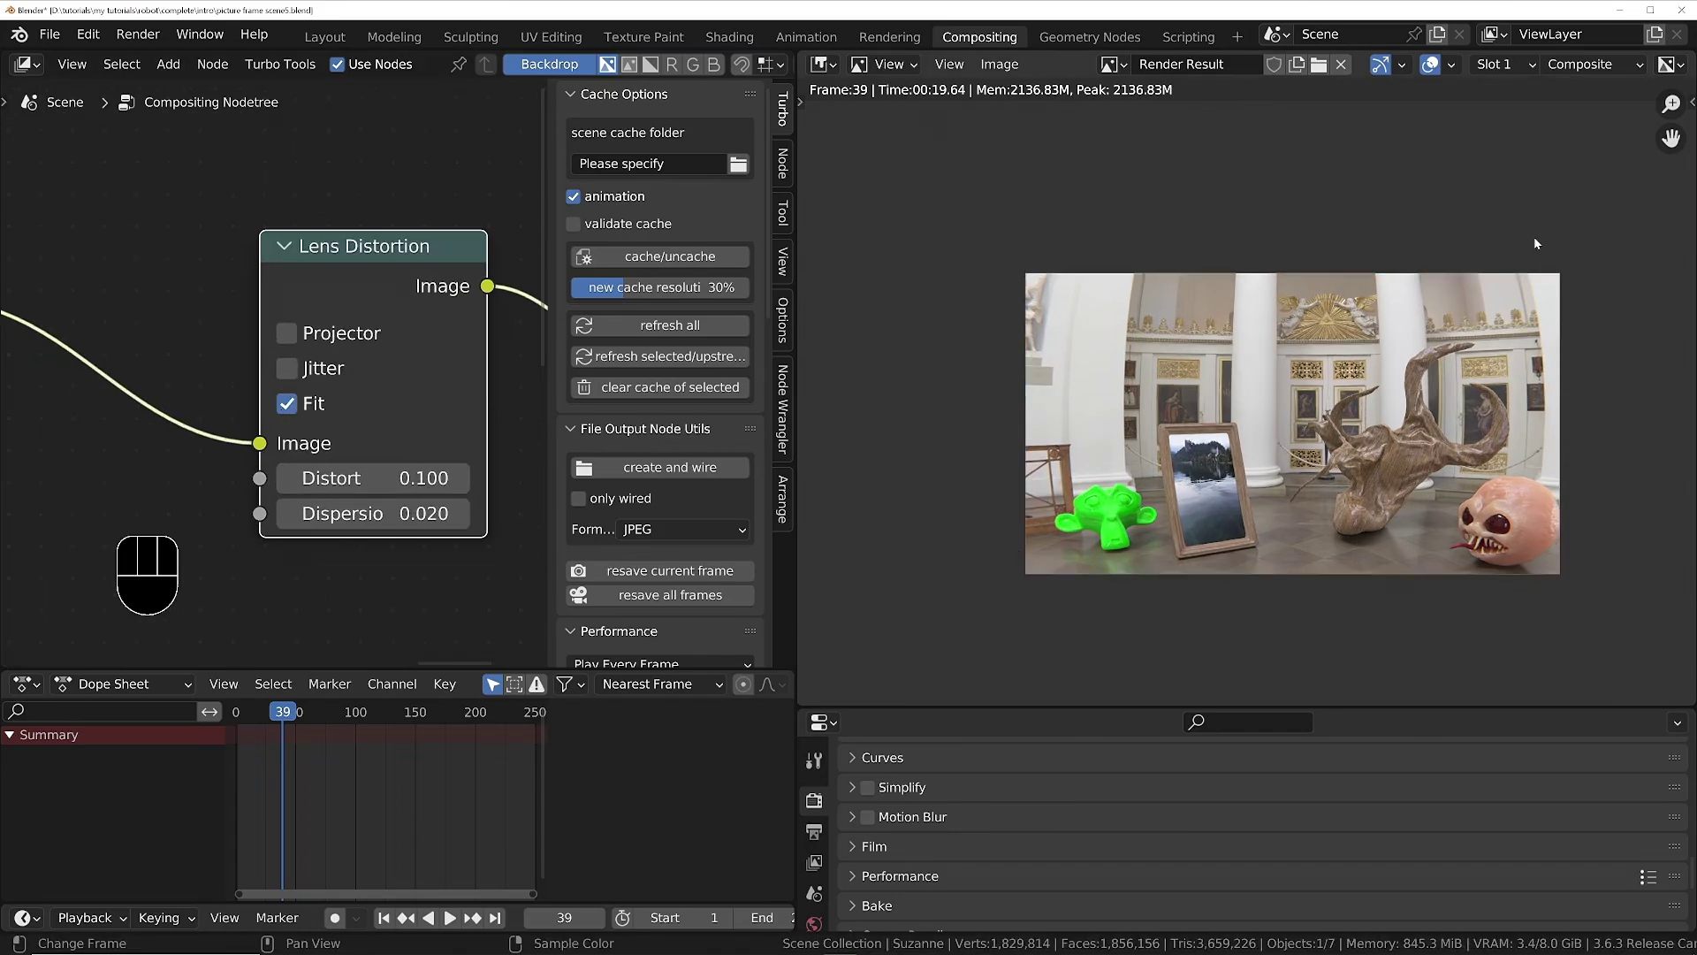
Try Distort values of 0.01 and -0.1 on the Lens Distortion node to compare their effect on the render.
{"action": "scroll", "coordinate": [1320, 438], "scroll_direction": "up", "scroll_amount": 3}
{"action": "scroll", "coordinate": [1342, 435], "scroll_direction": "down", "scroll_amount": 2}
{"action": "middle_click_drag", "start_coordinate": [1341, 435], "coordinate": [1180, 376]}
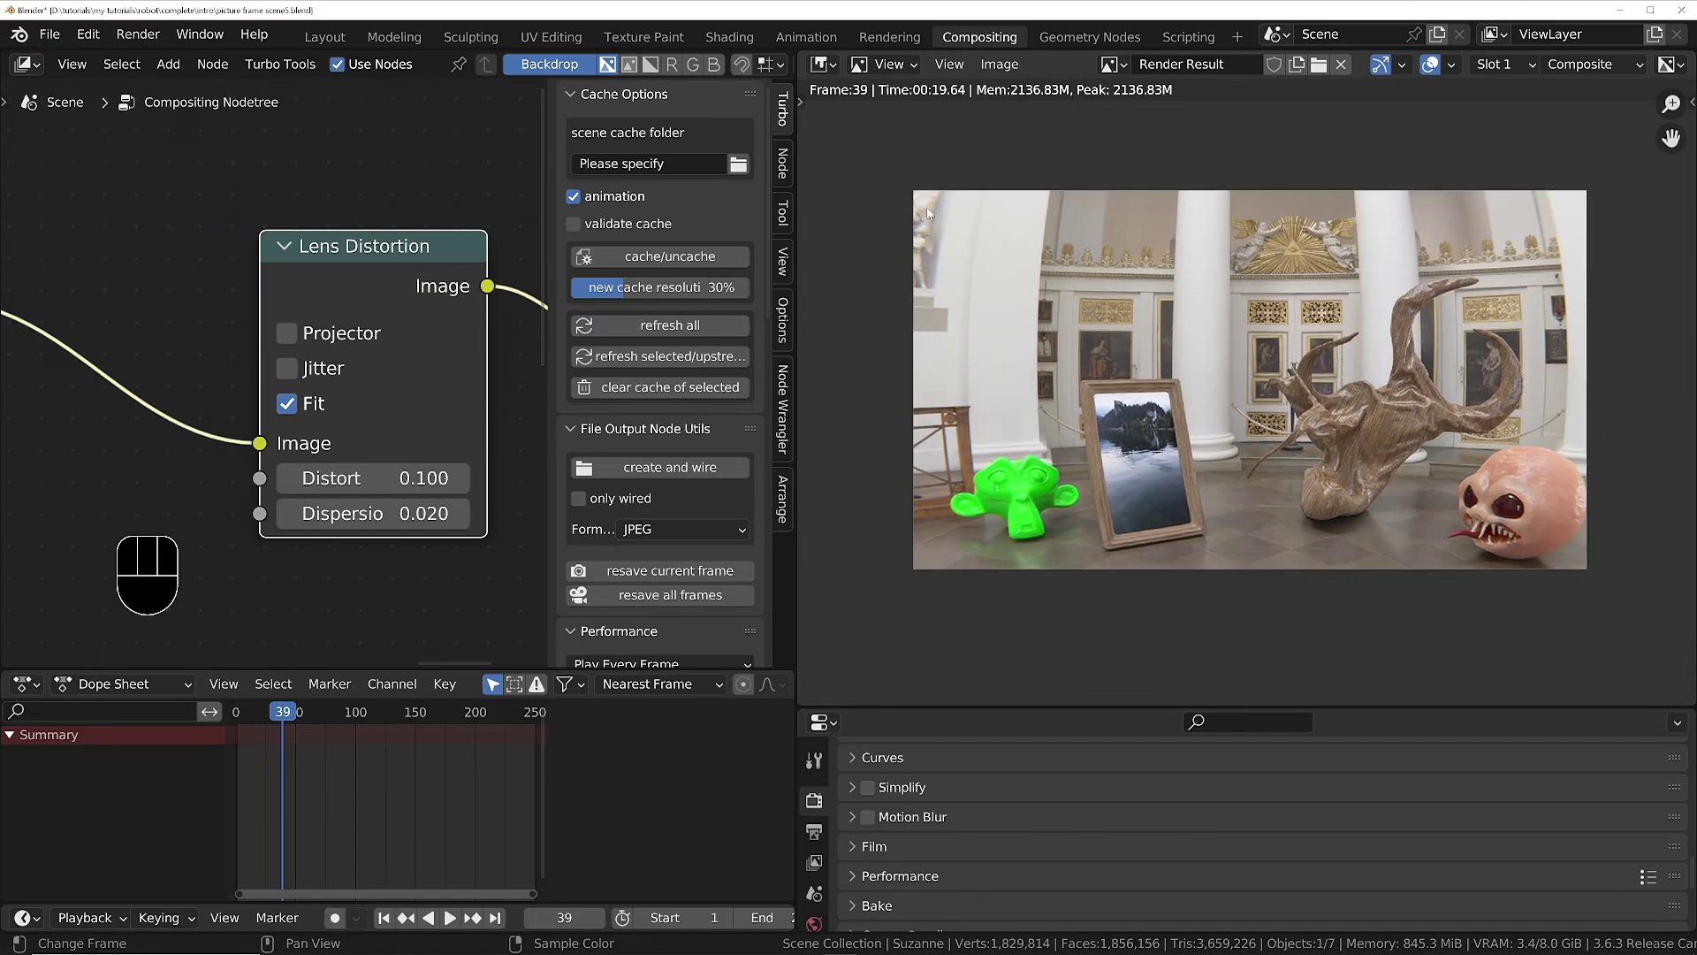
{"action": "left_click", "coordinate": [391, 469]}
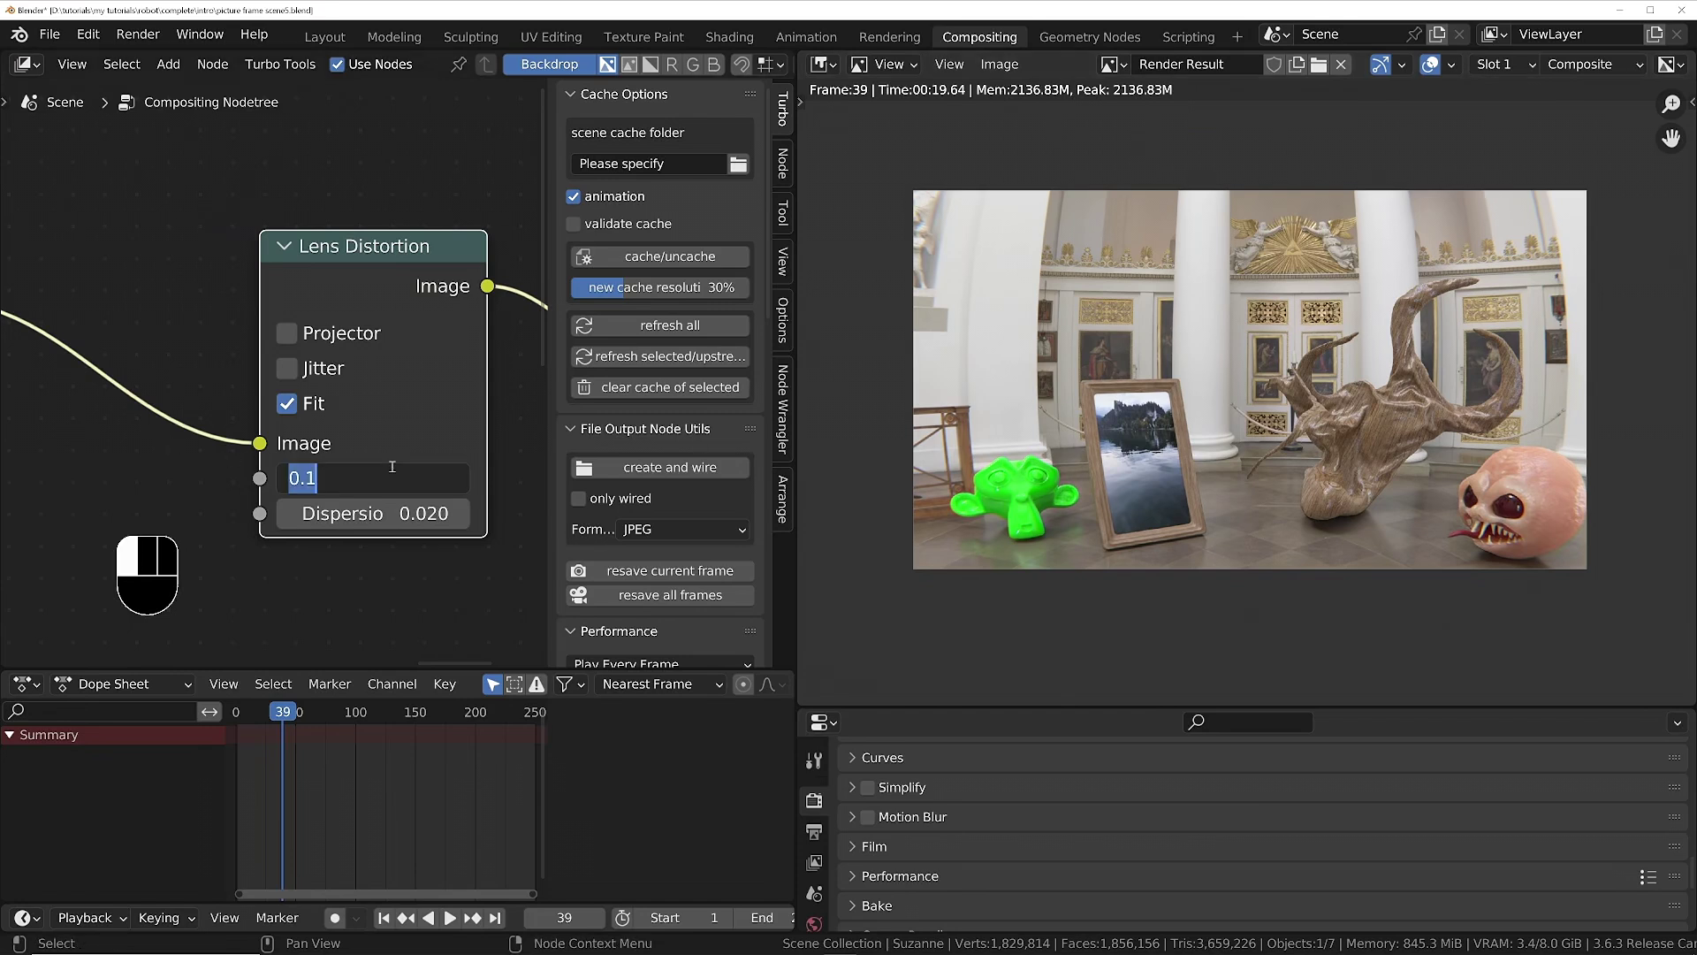
{"action": "type", "text": "0.01"}
{"action": "key", "text": "Return"}
{"action": "key", "text": "KP_Enter"}
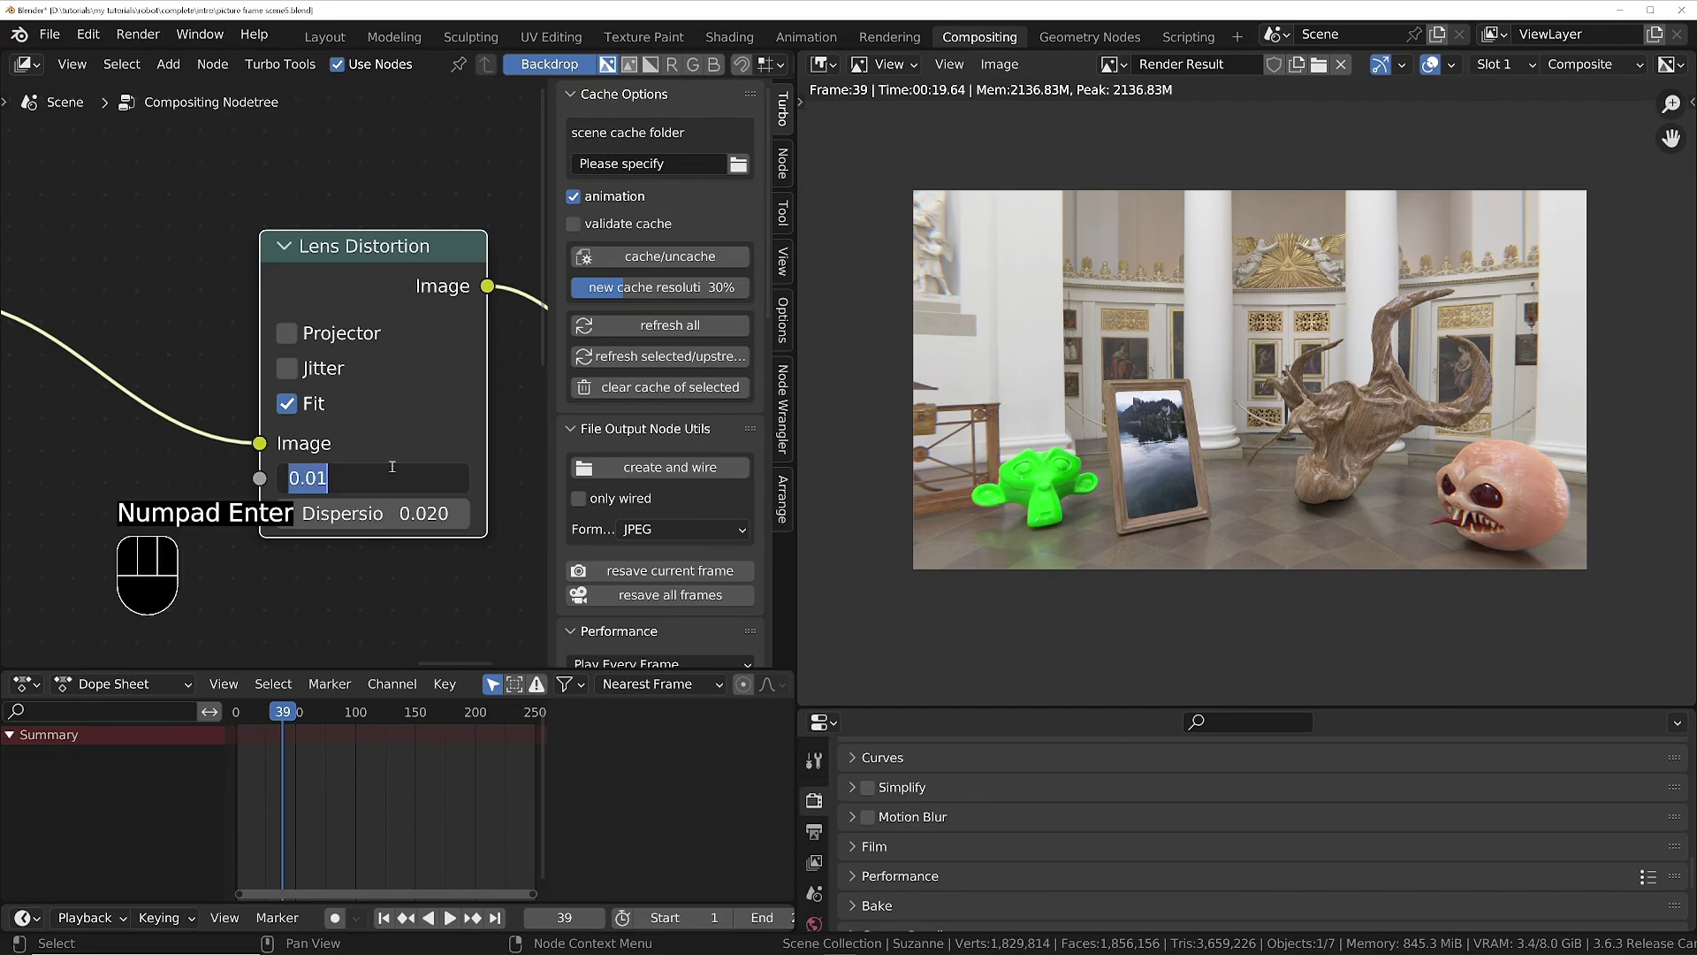
{"action": "type", "text": "-0.1"}
{"action": "key", "text": "KP_Enter"}
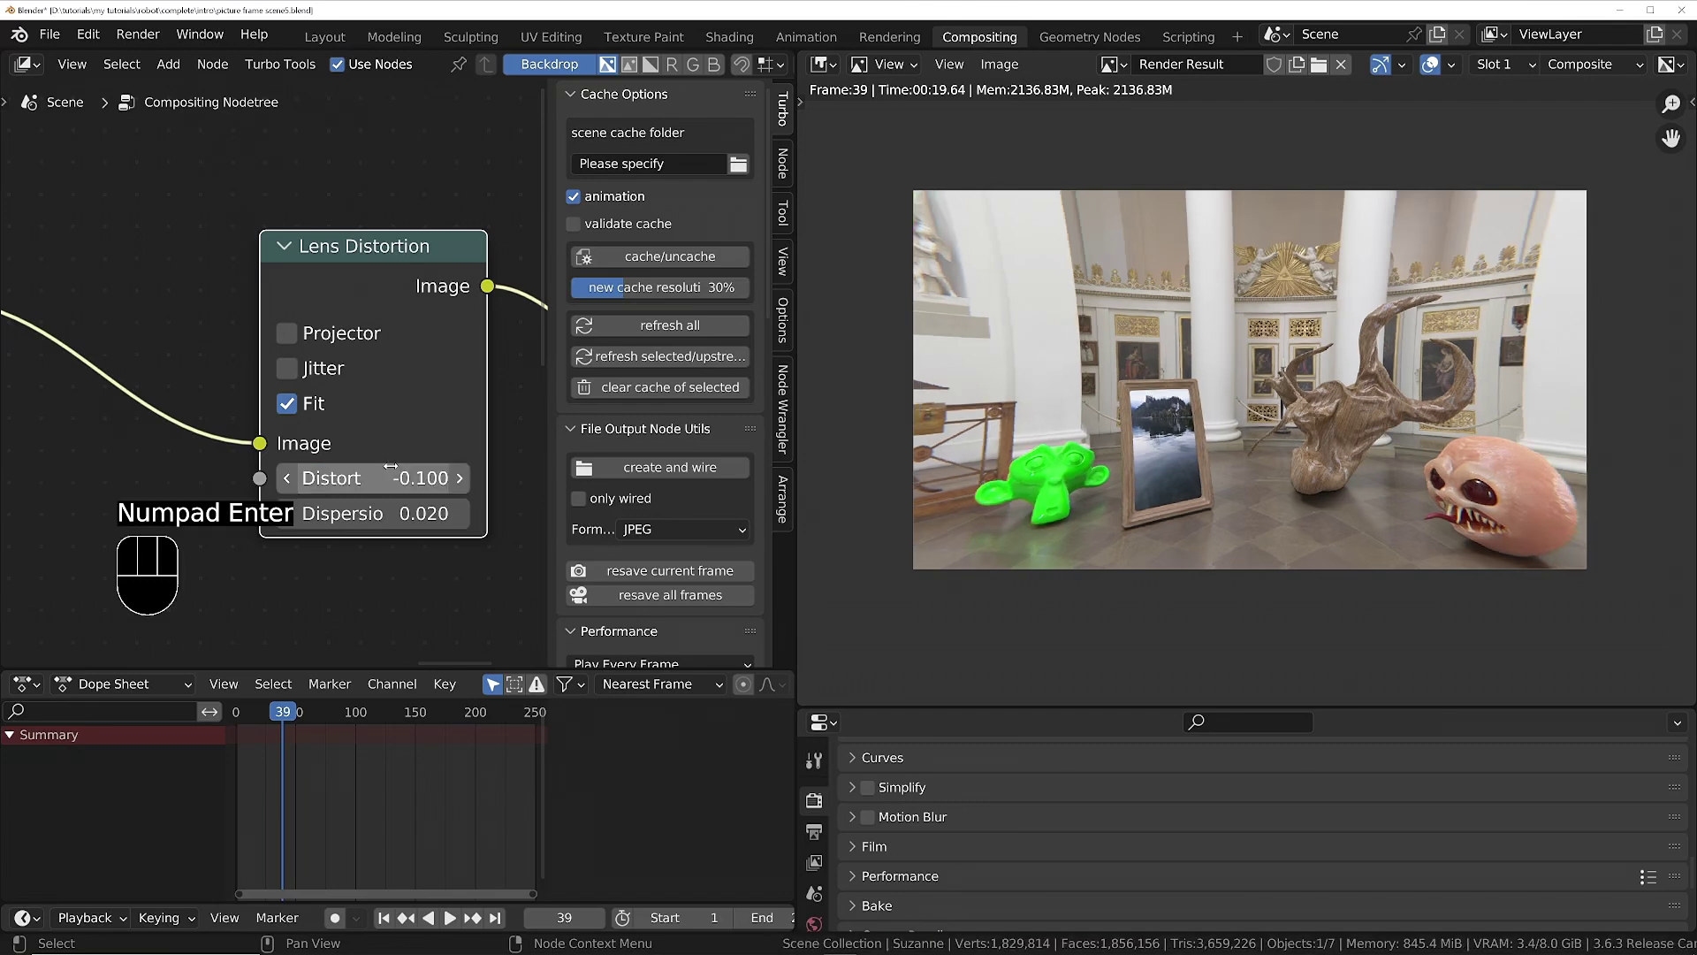
Set the Lens Distortion node's Distort value to -0.01.
{"action": "key", "text": "KP_Enter"}
{"action": "type", "text": "-0.01"}
{"action": "key", "text": "KP_Enter"}
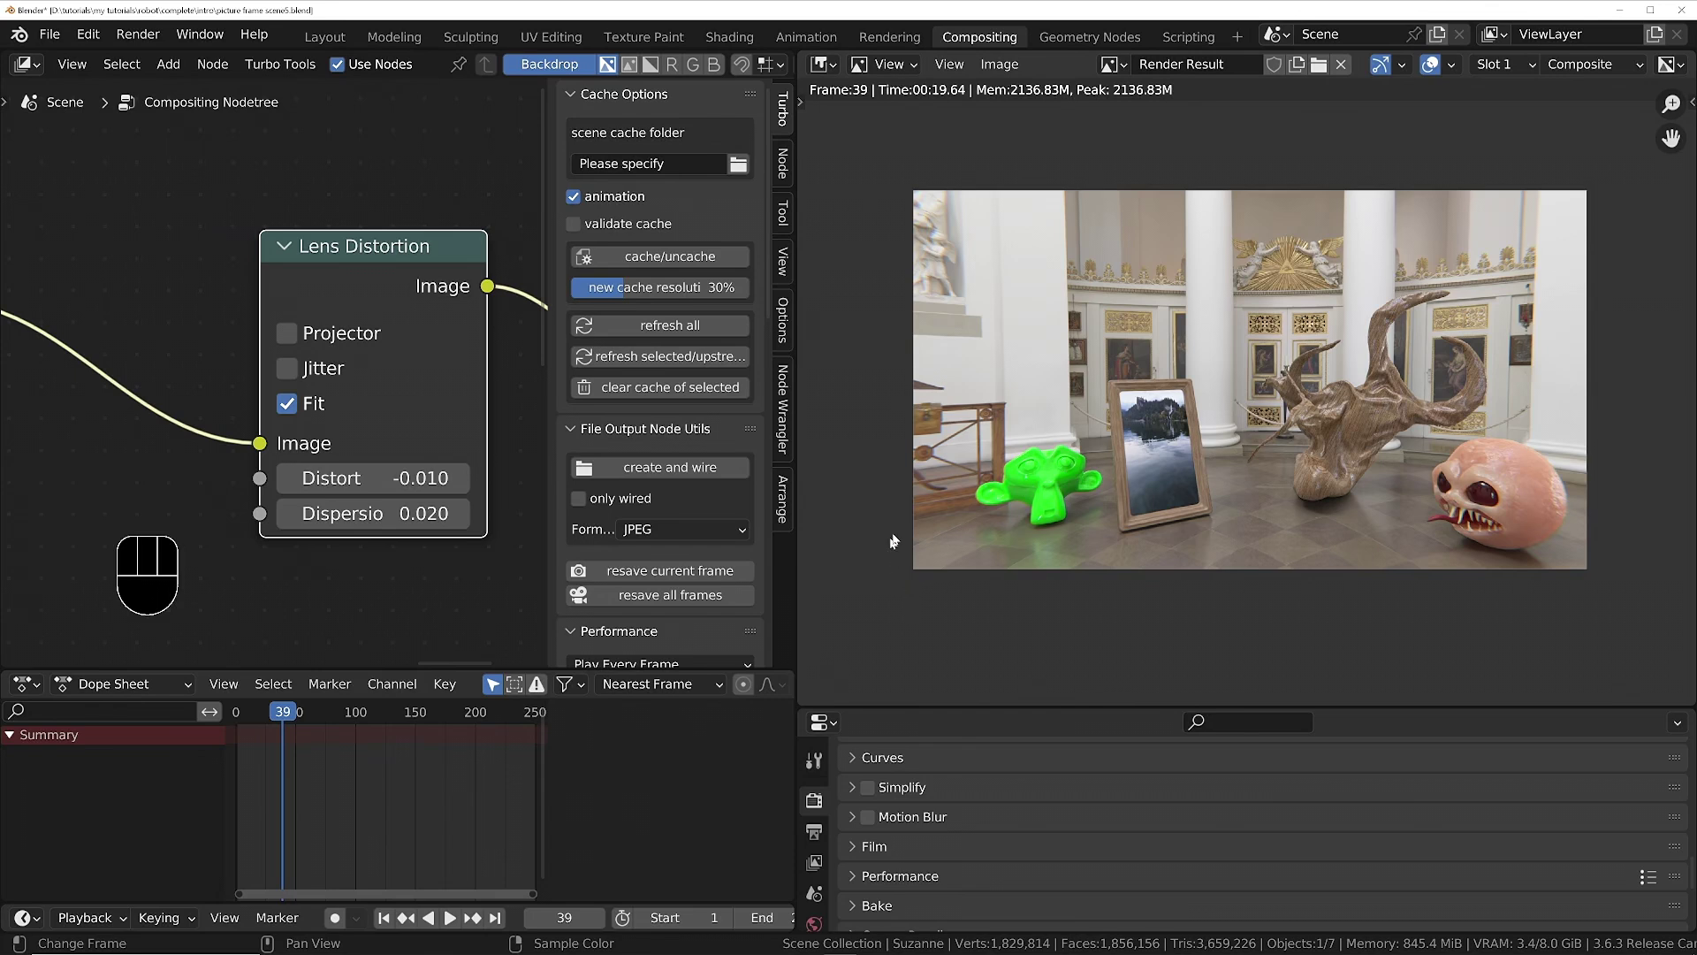
Save the render result as an RGB JPEG at 100% quality named "test render" in the intro folder.
{"action": "left_click", "coordinate": [1000, 64]}
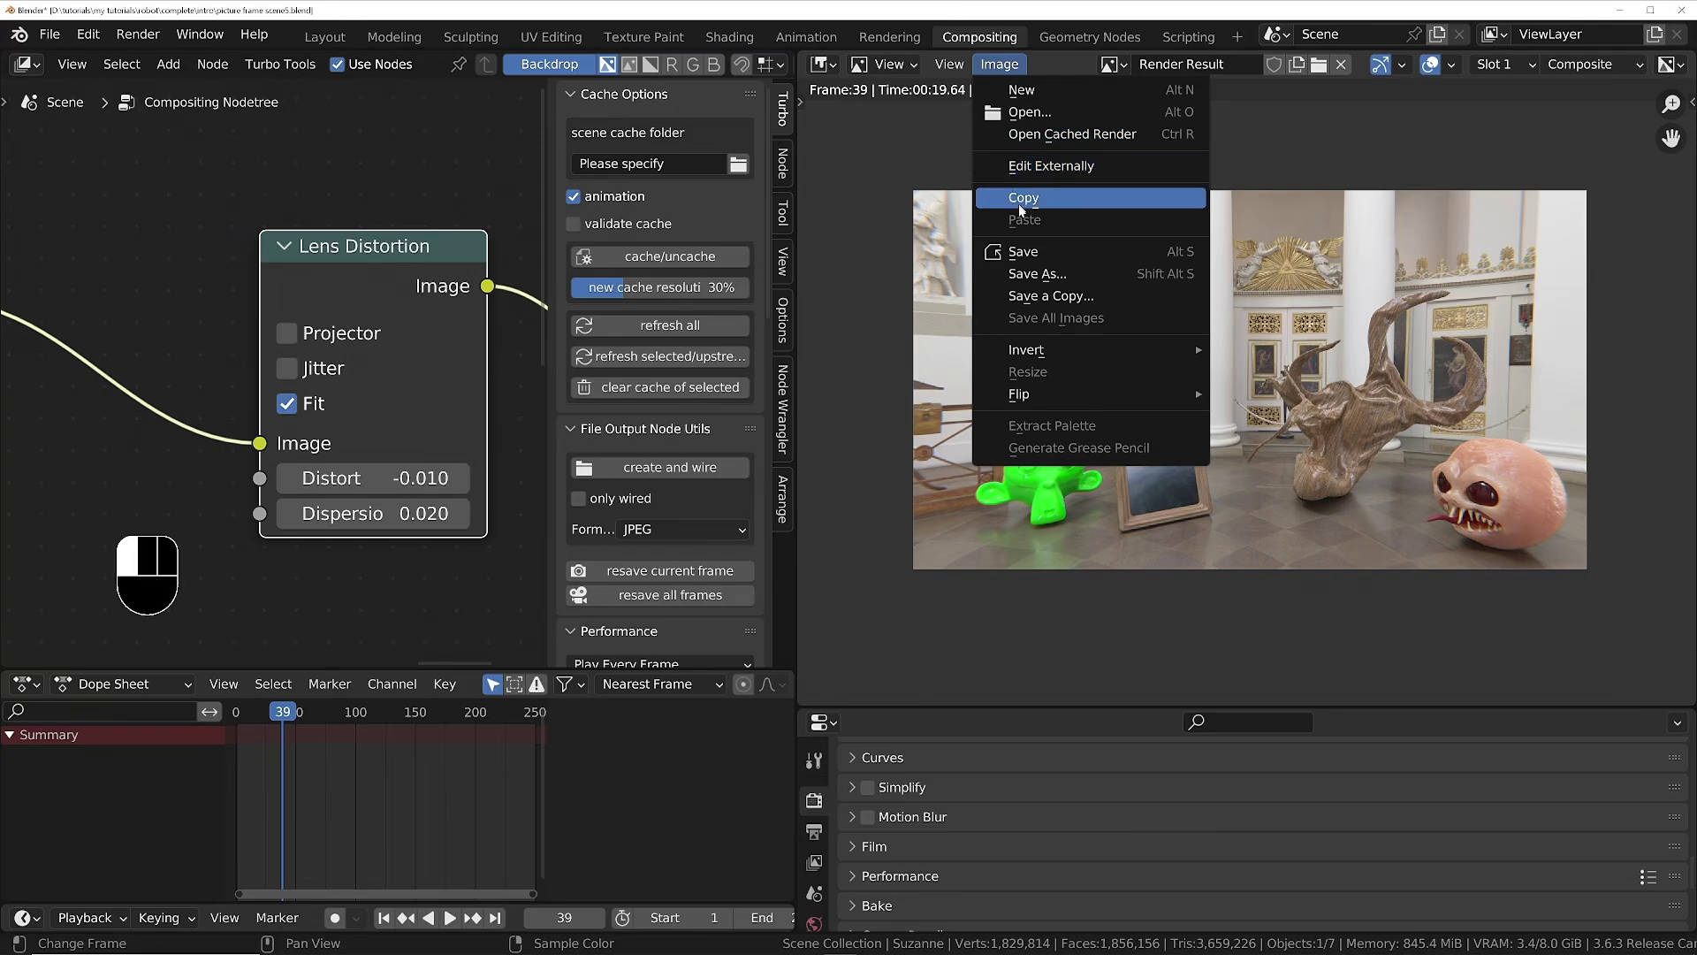
{"action": "left_click", "coordinate": [1027, 252]}
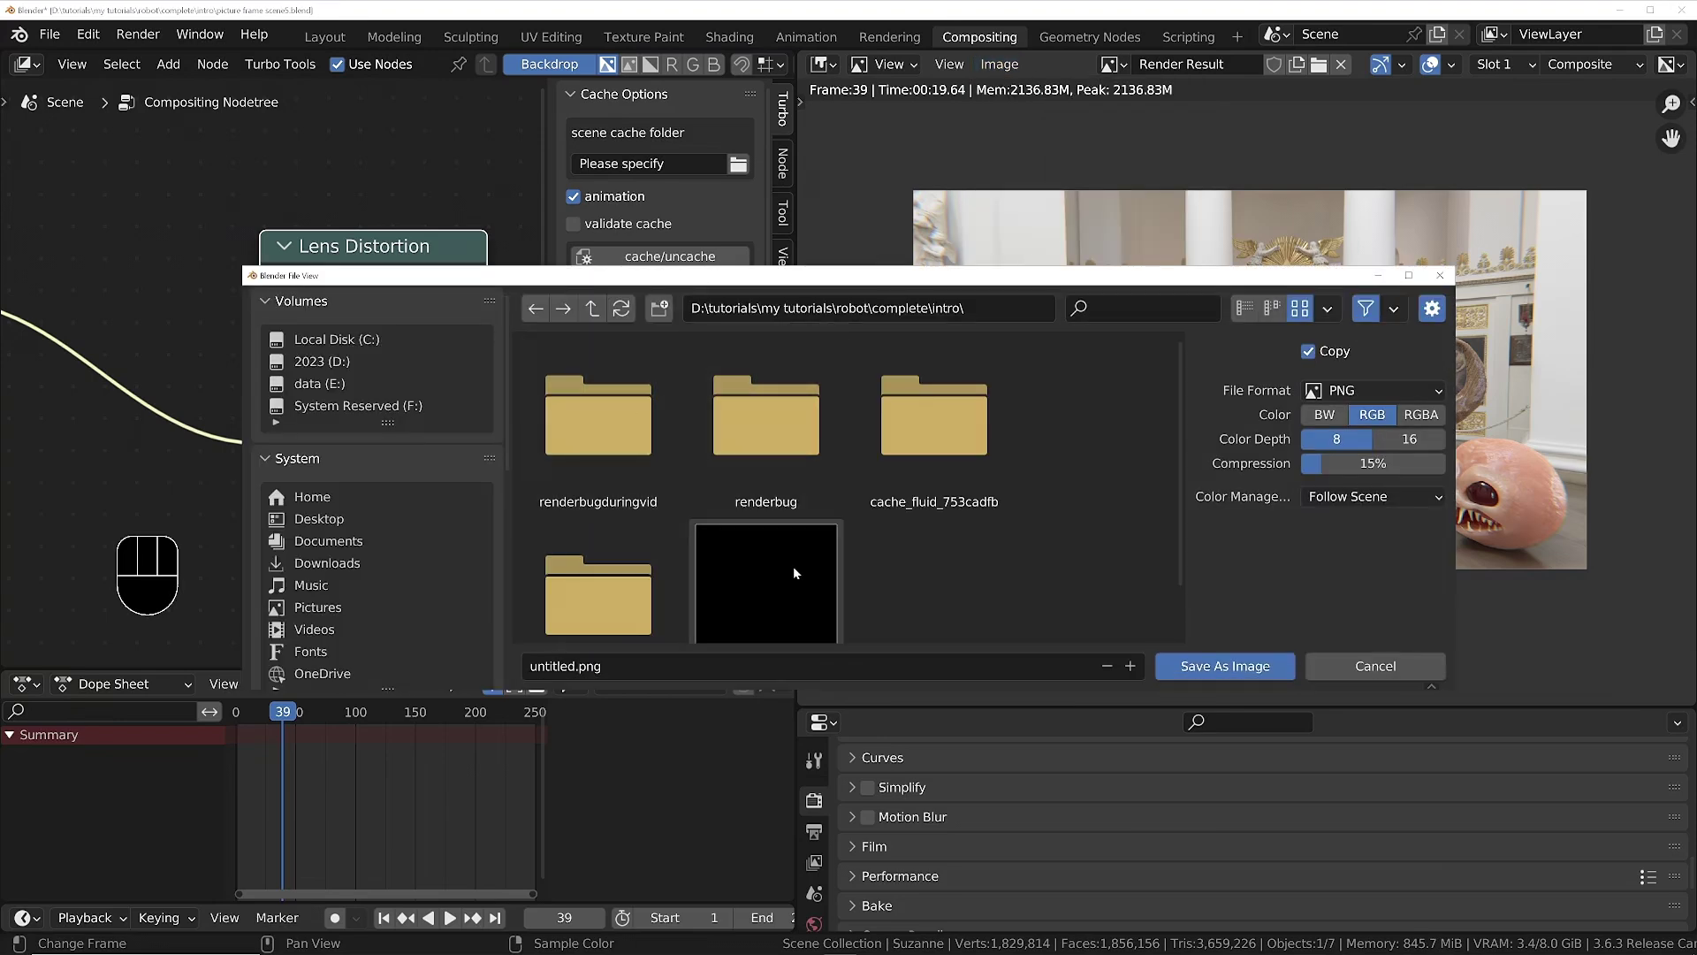
{"action": "left_click", "coordinate": [1370, 393]}
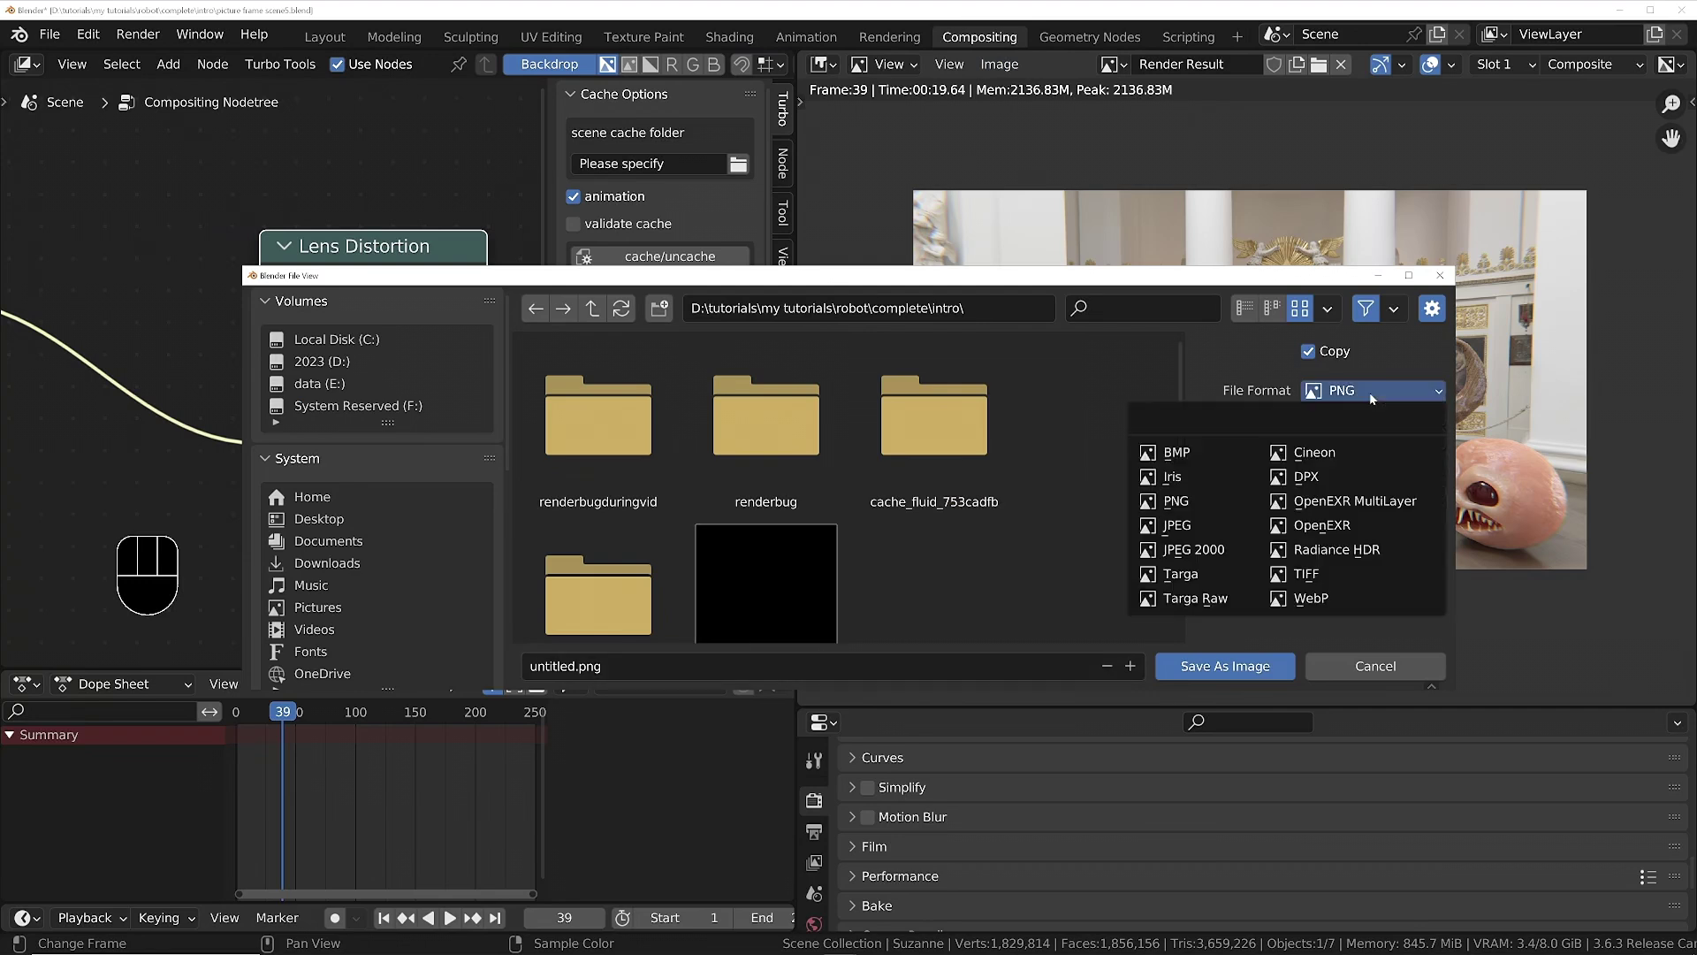
{"action": "left_click", "coordinate": [1185, 525]}
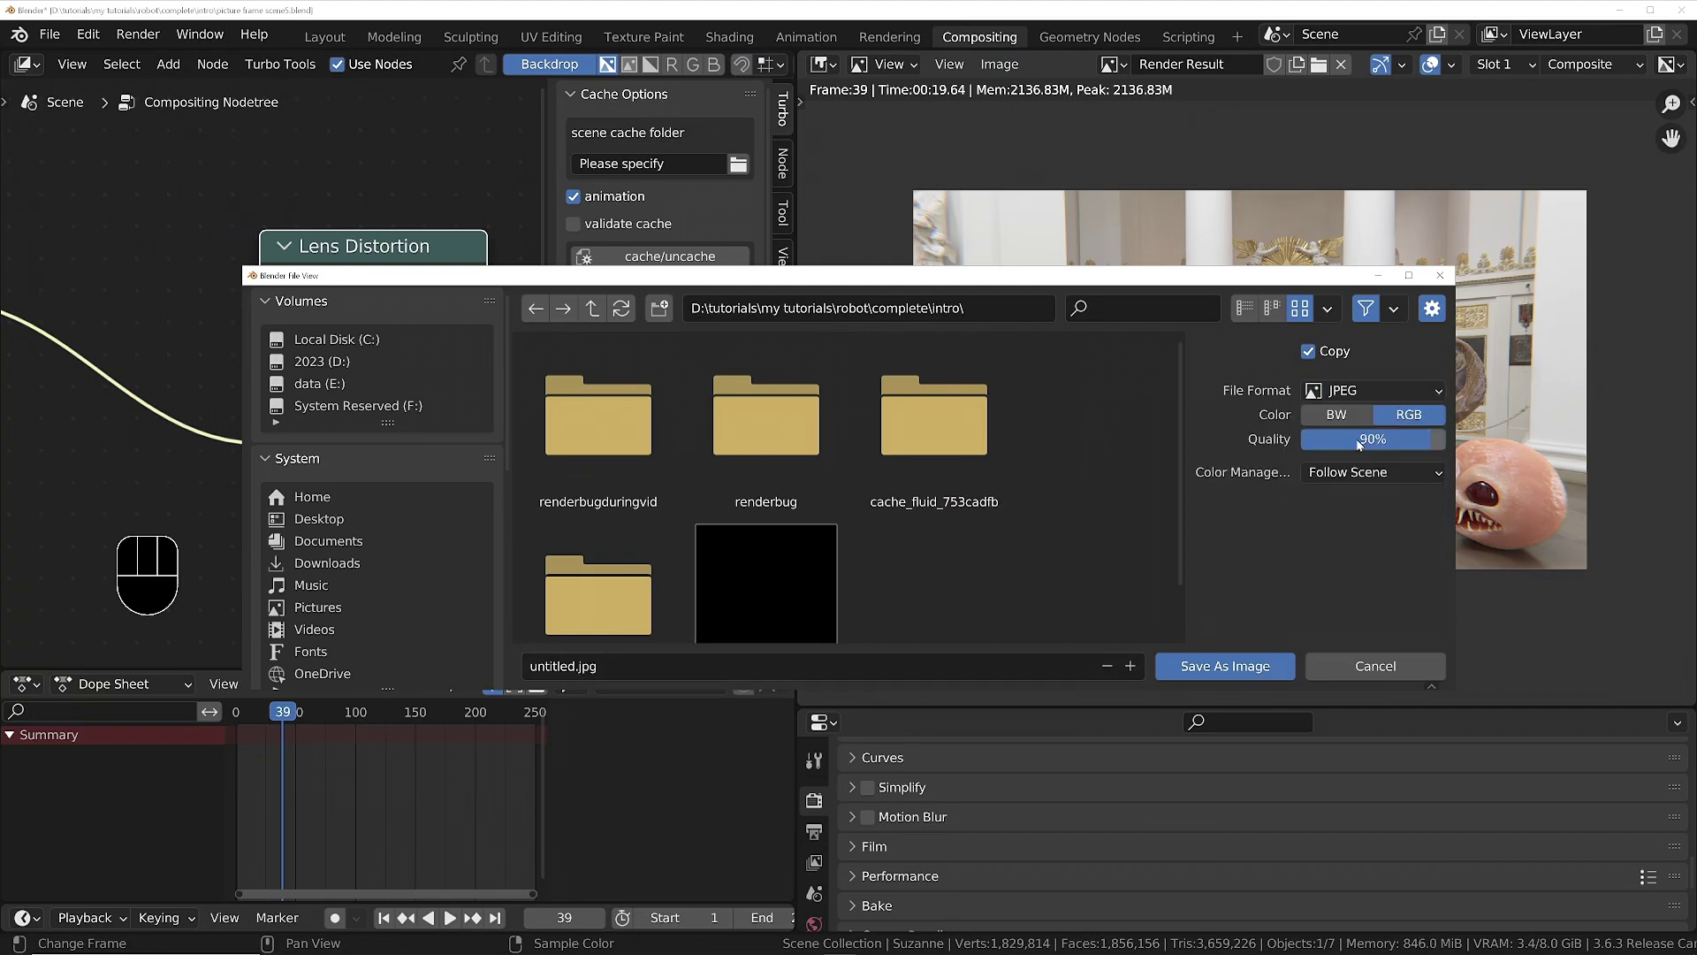
{"action": "left_click_drag", "start_coordinate": [1344, 435], "coordinate": [1432, 439]}
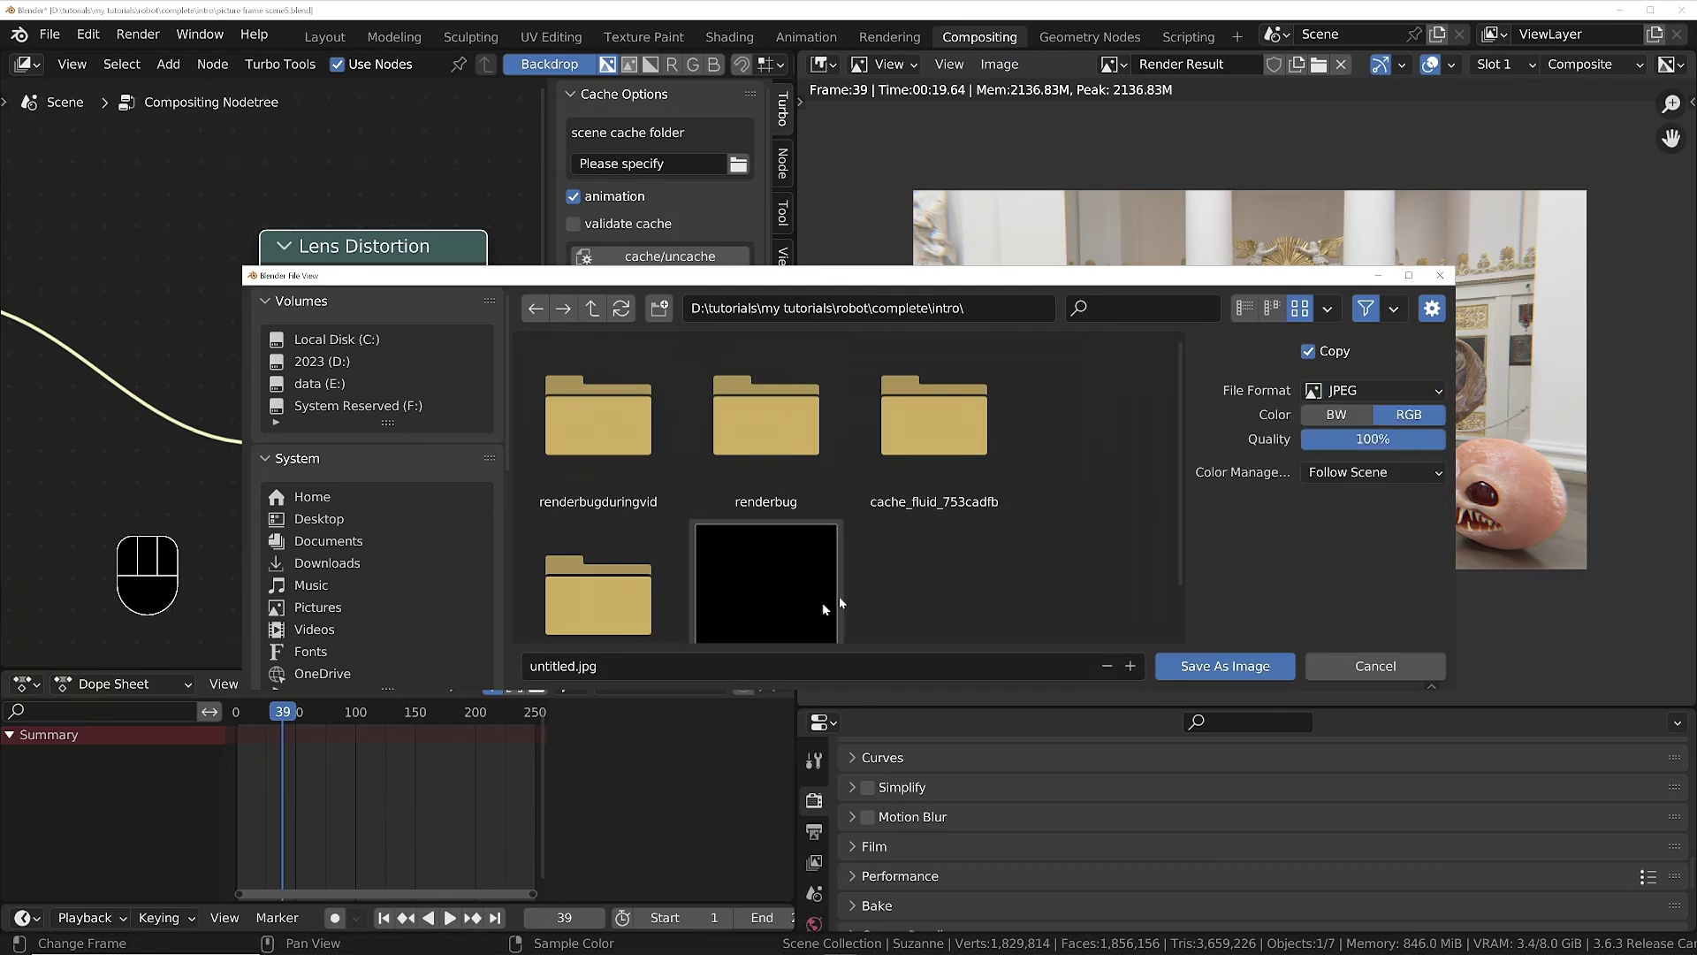
{"action": "left_click", "coordinate": [668, 673]}
{"action": "type", "text": "test render"}
{"action": "left_click", "coordinate": [1246, 667]}
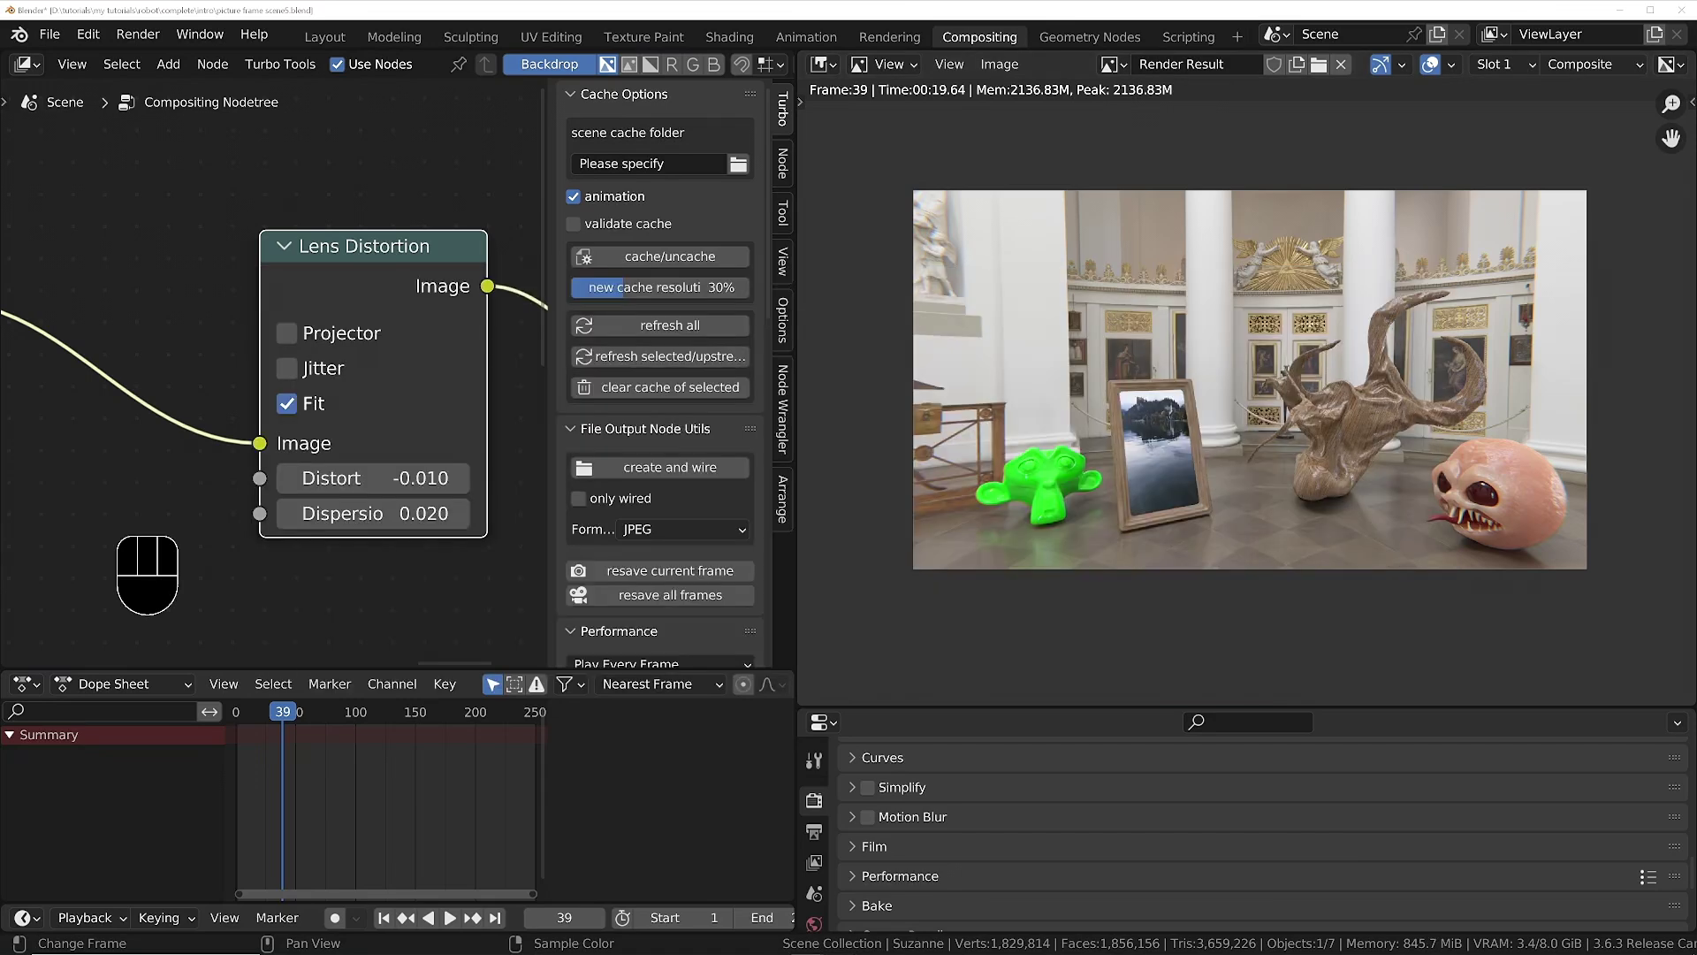